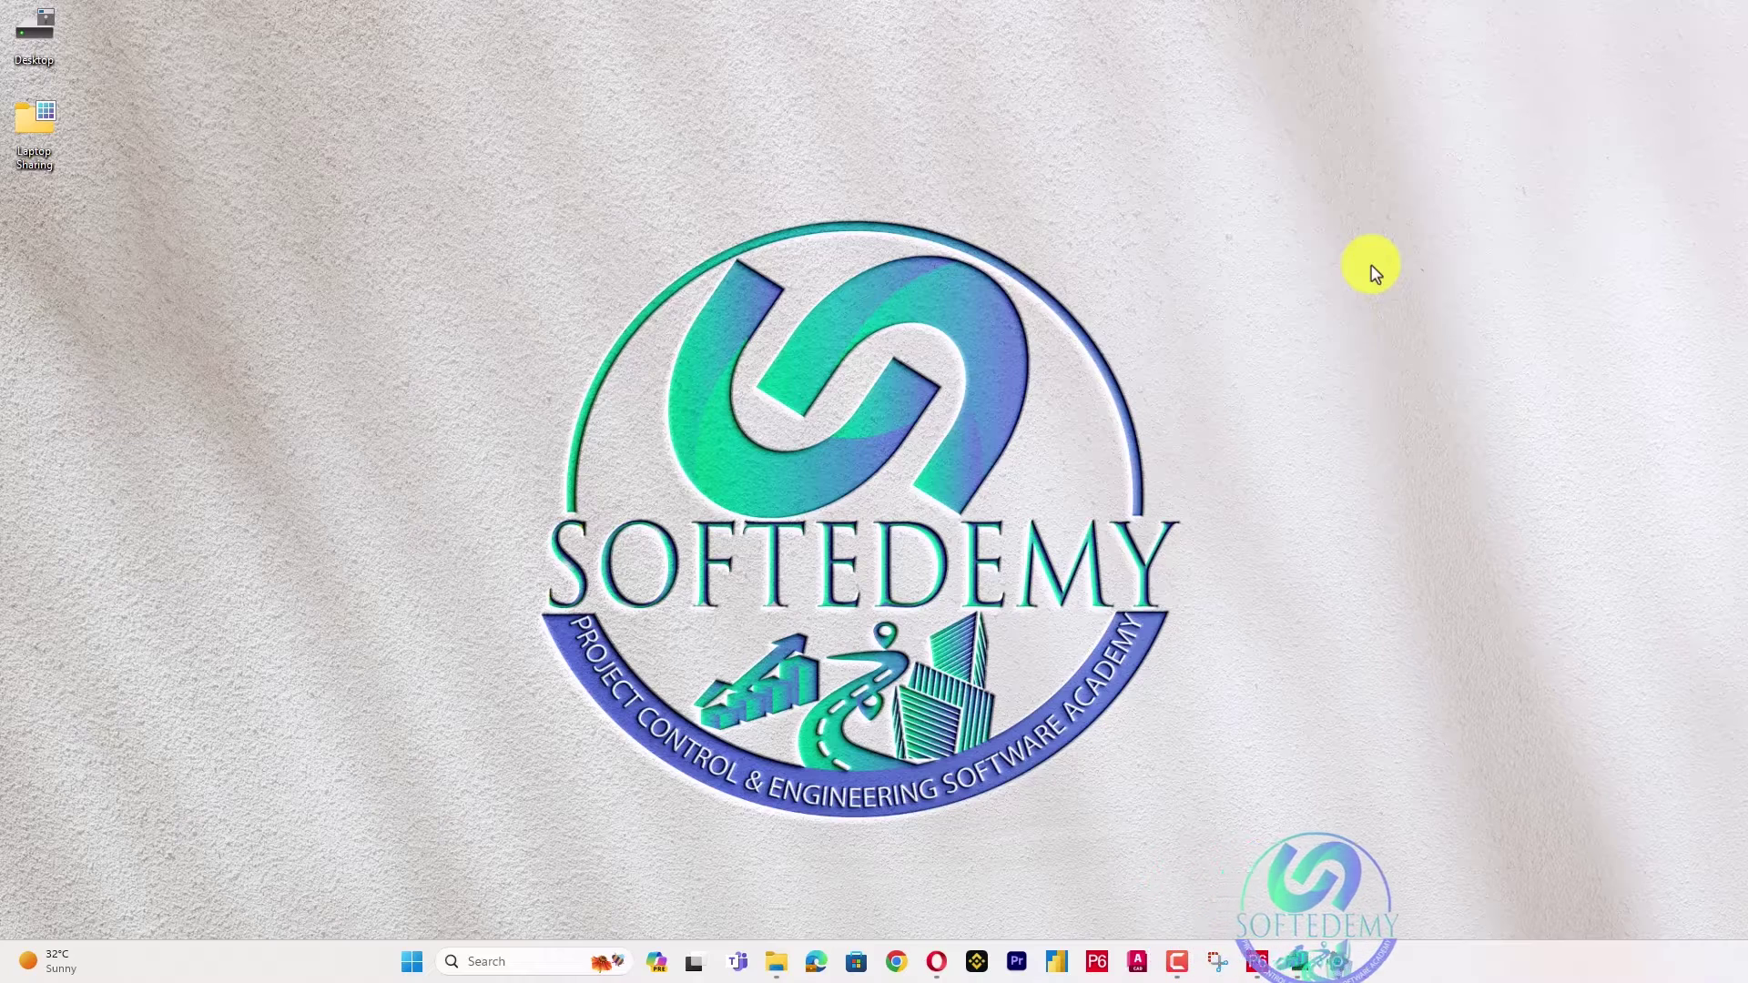
# Switch to Primavera P6 and look through the activity list of the Code Assignment project as far as the Excavation Work activity.
pyautogui.click(1258, 958)
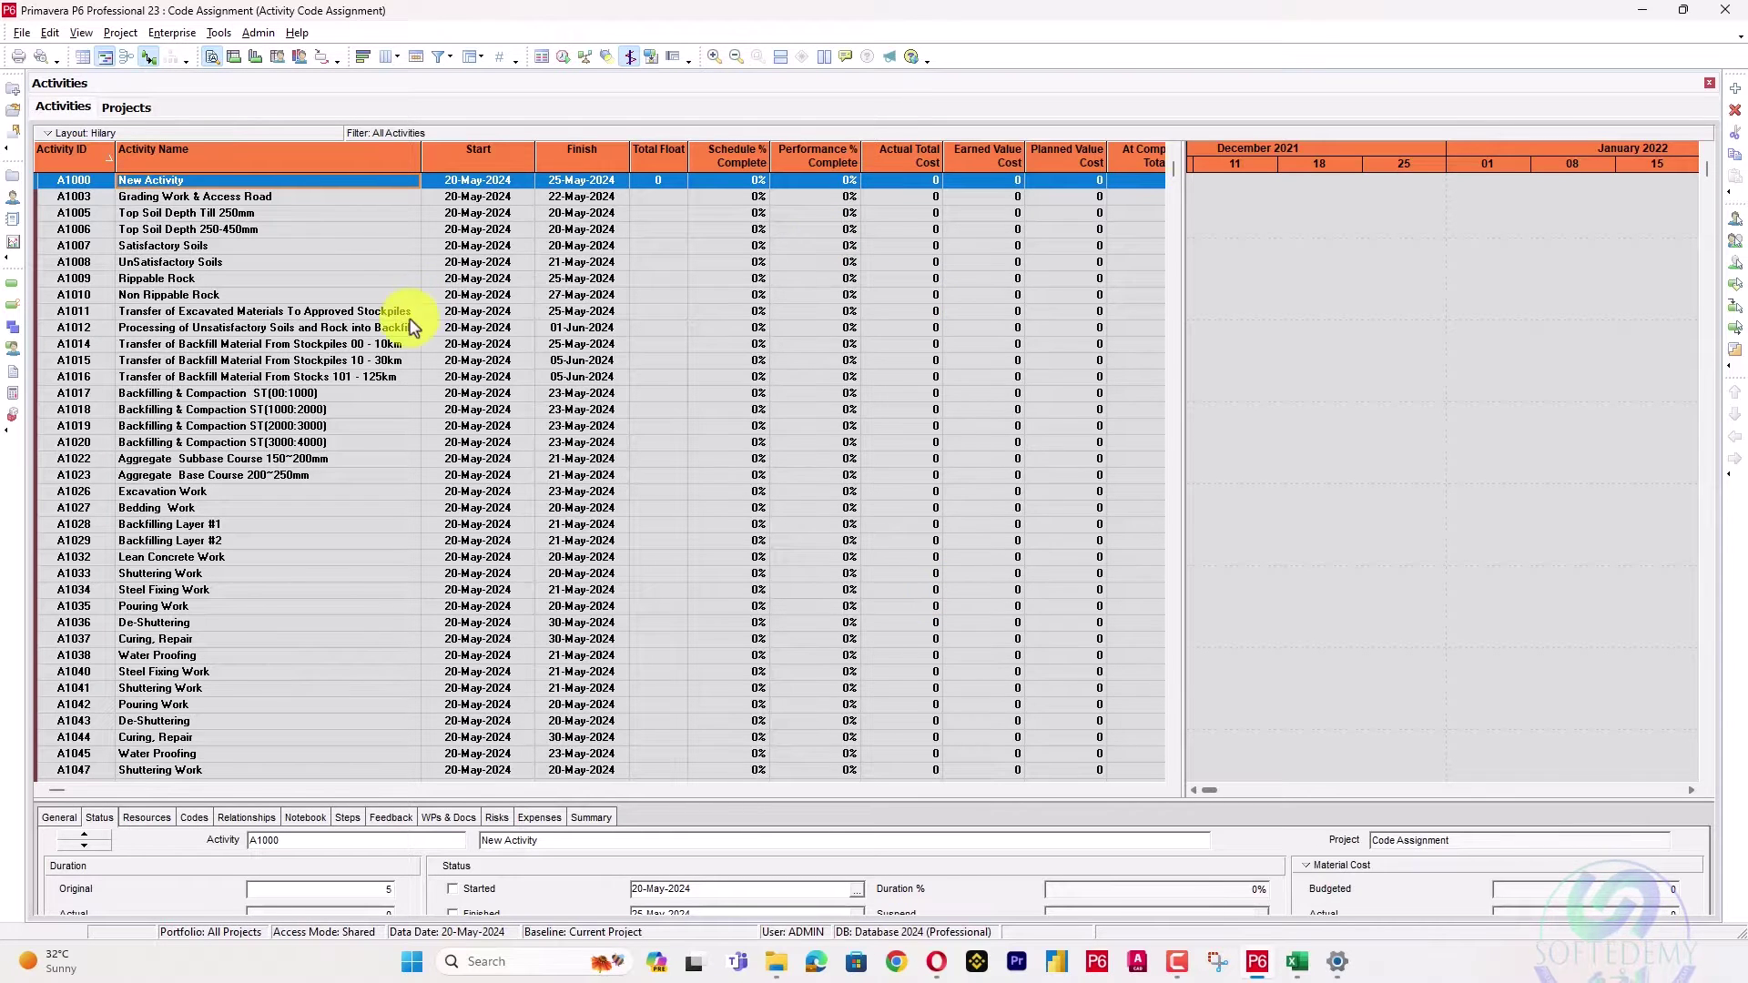
pyautogui.scroll(-5, 410, 325)
pyautogui.scroll(-1, 405, 340)
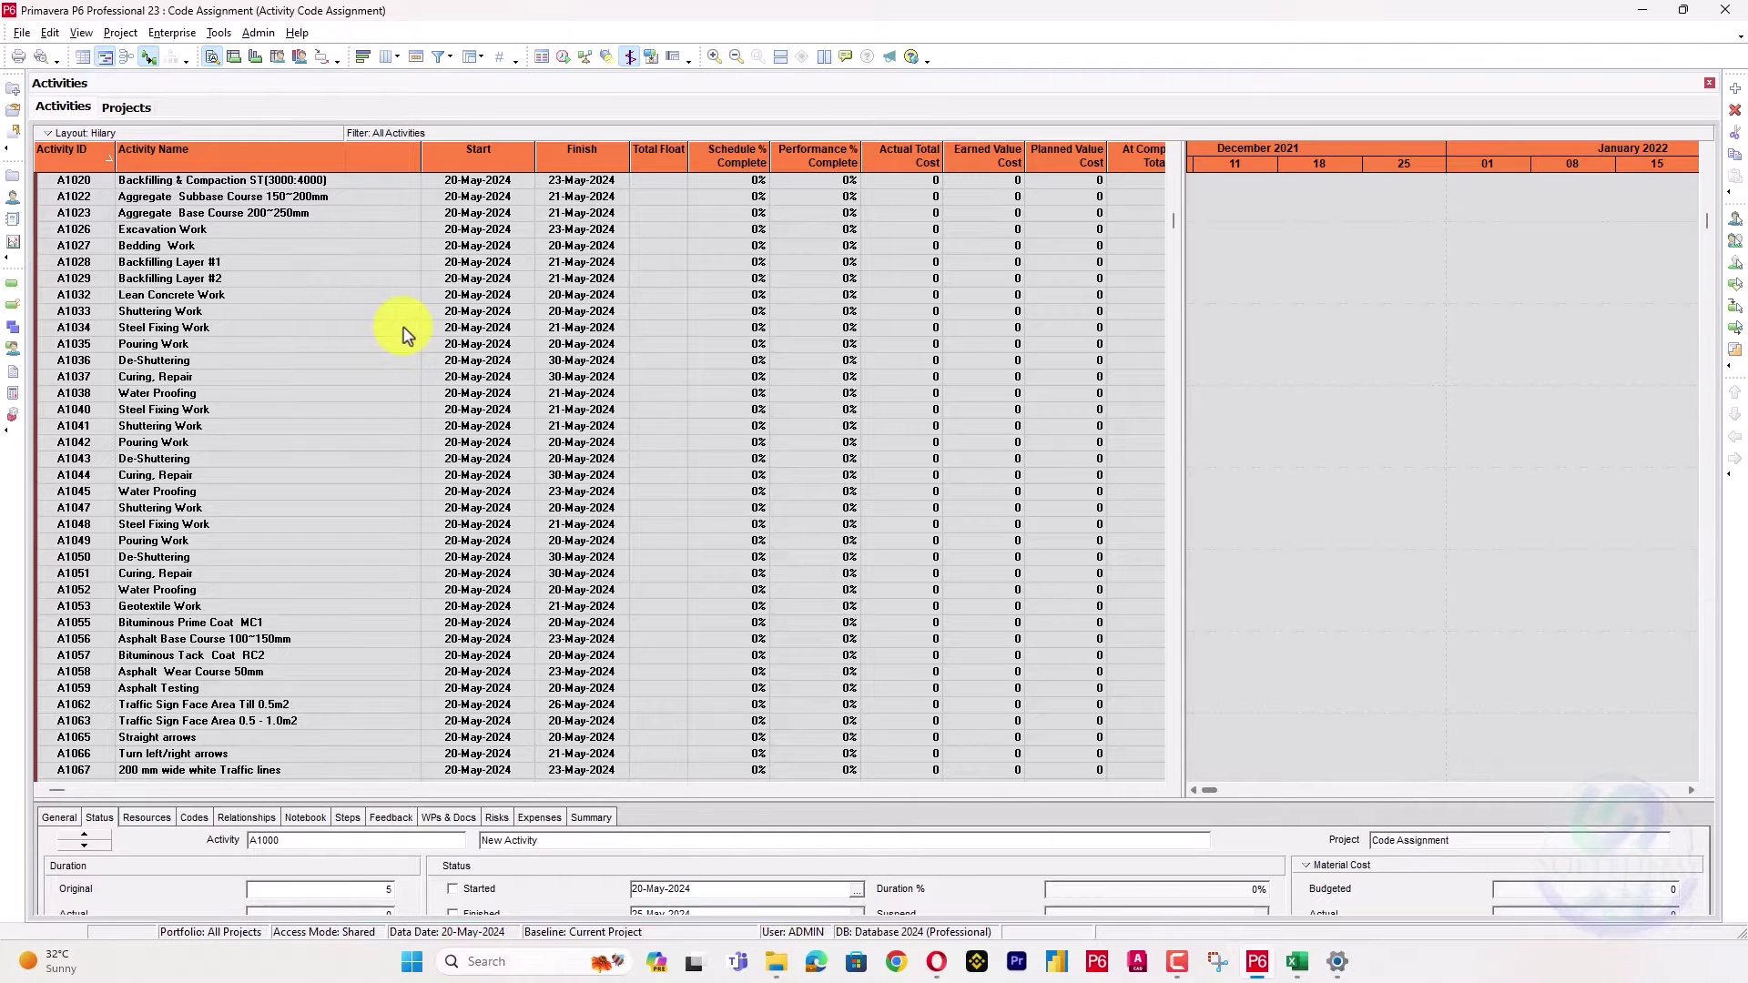
pyautogui.click(200, 235)
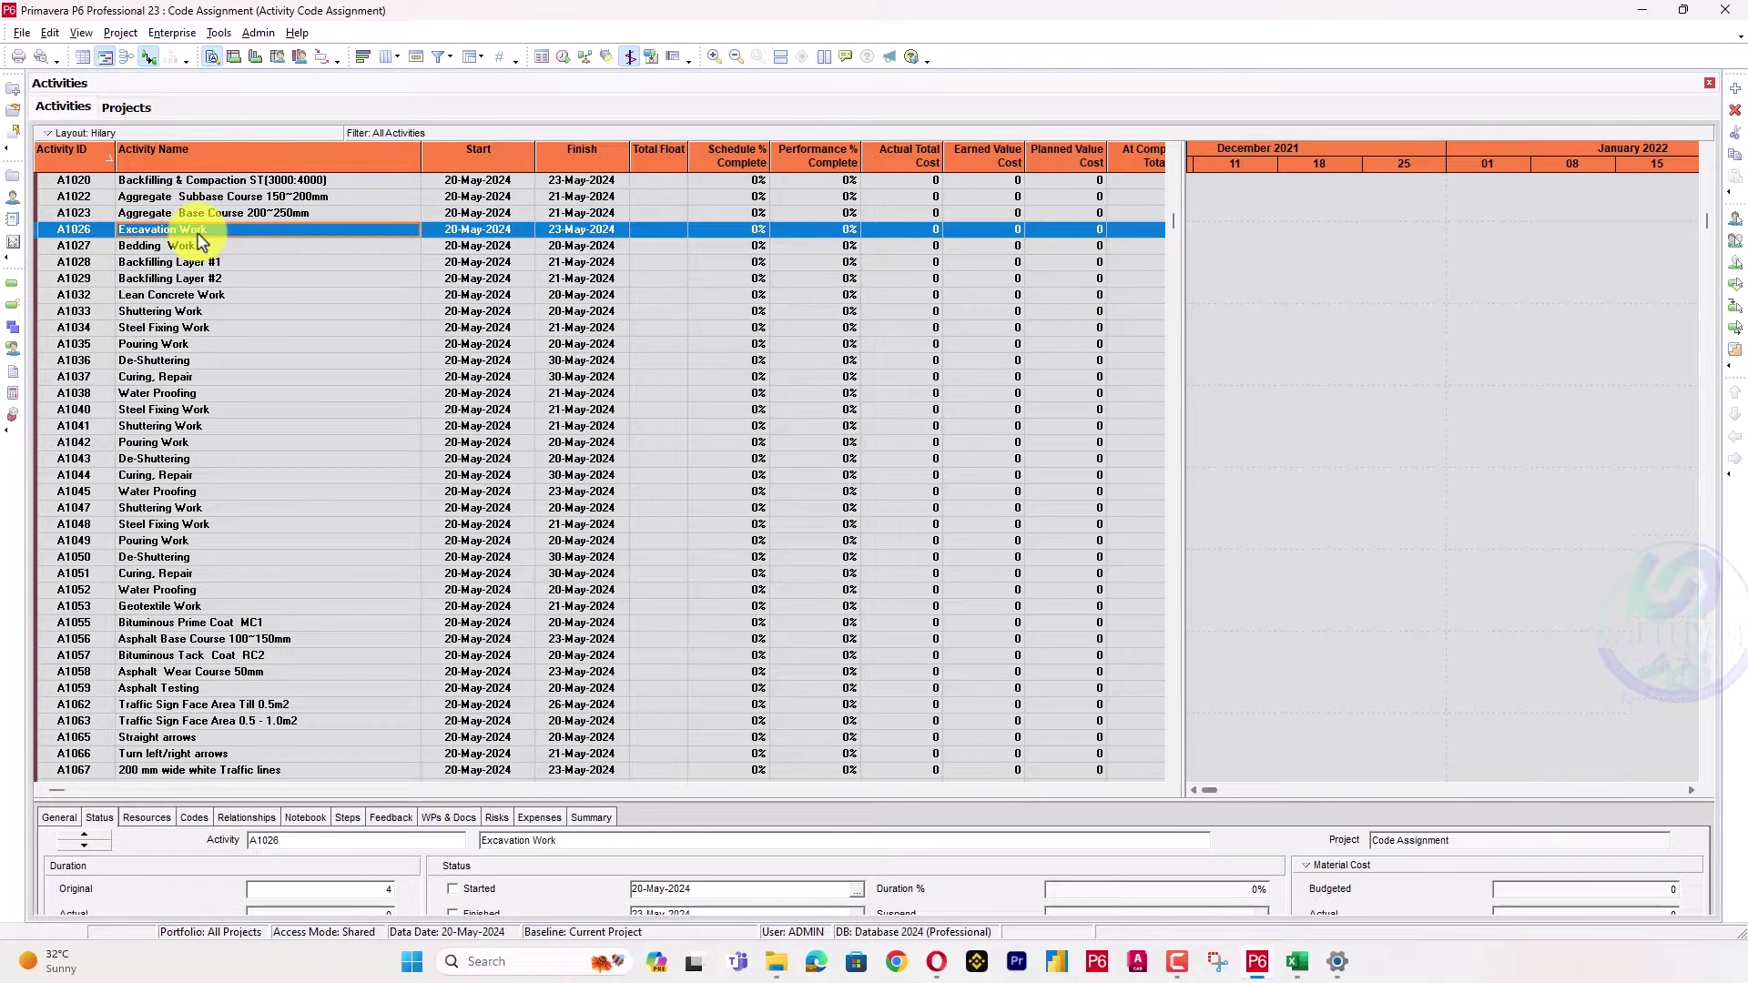
# Check the Group and Sort settings and the WBS view, returning to the start of the activity list.
pyautogui.rightClick(260, 228)
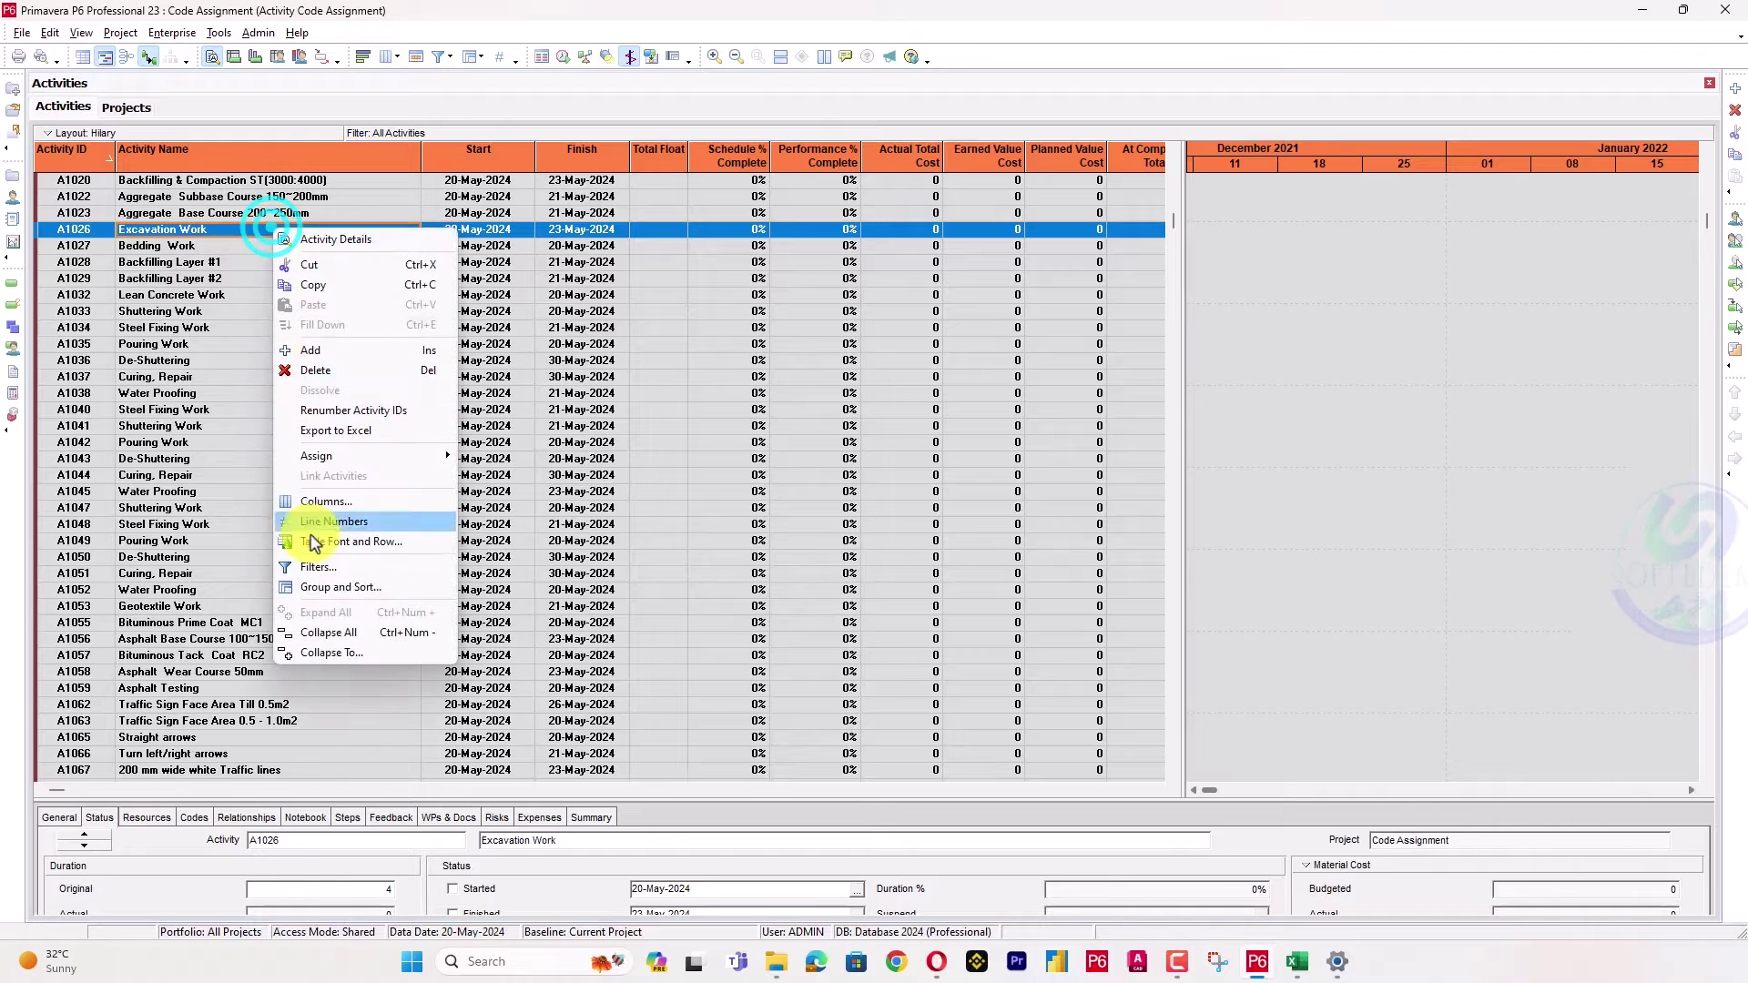
pyautogui.click(334, 592)
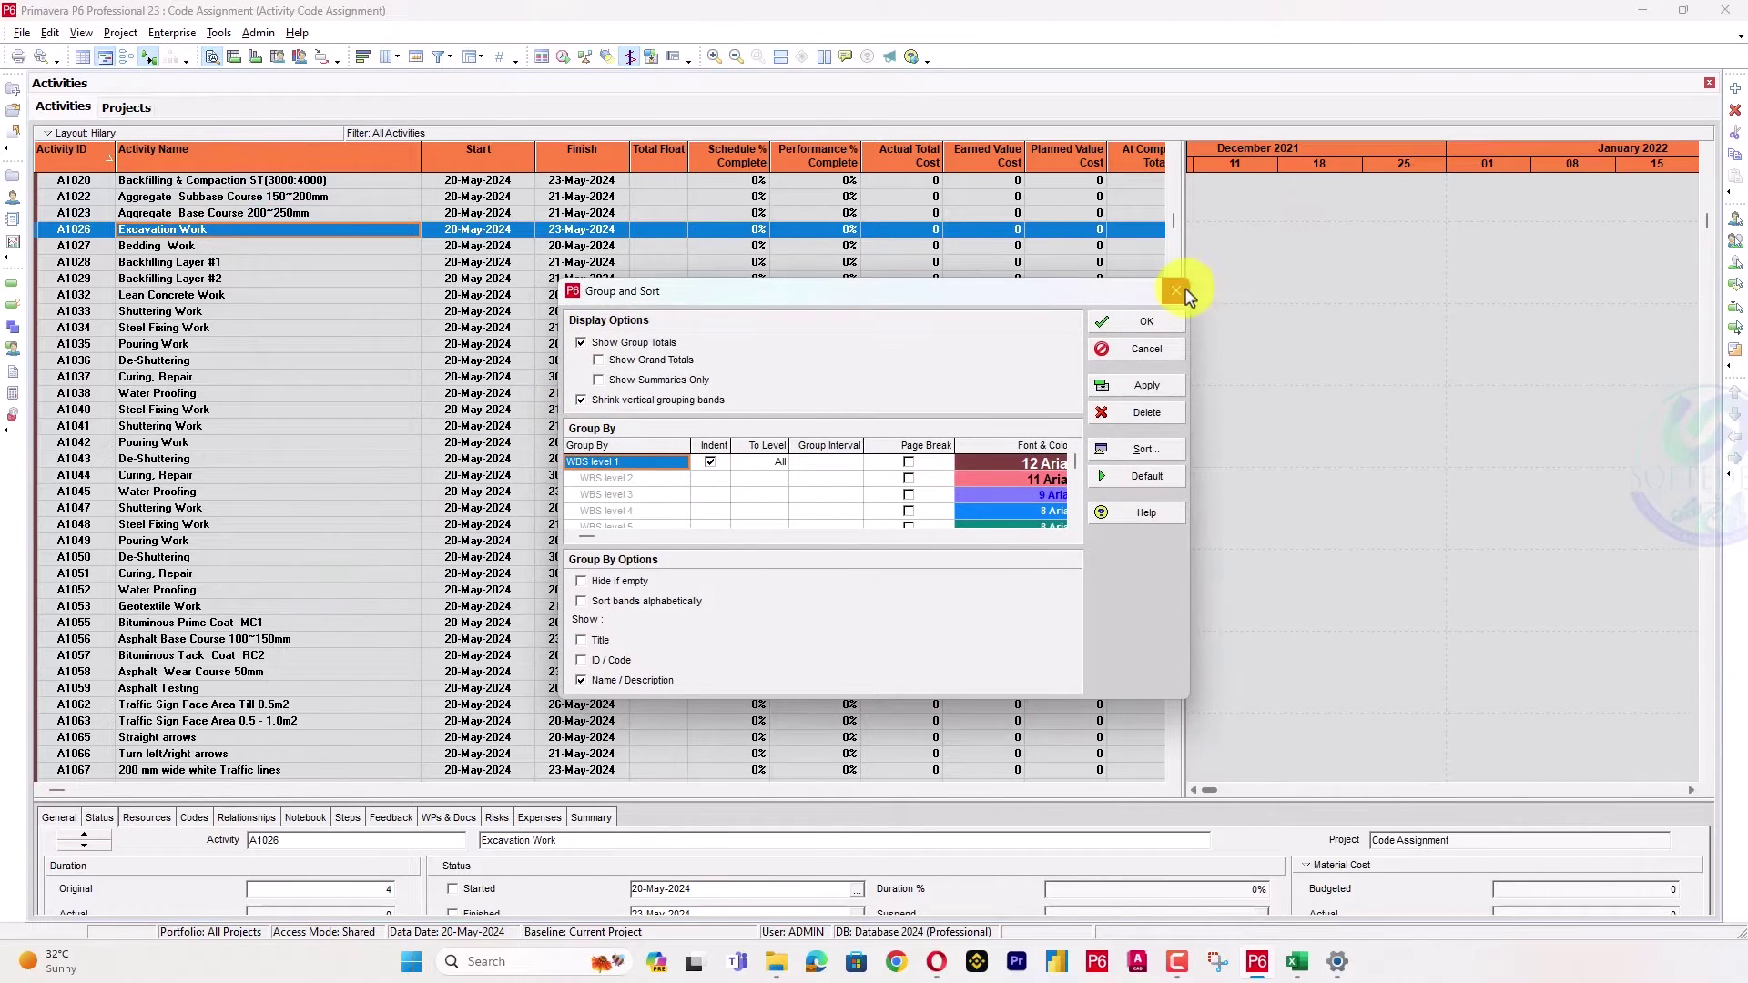
pyautogui.click(1176, 292)
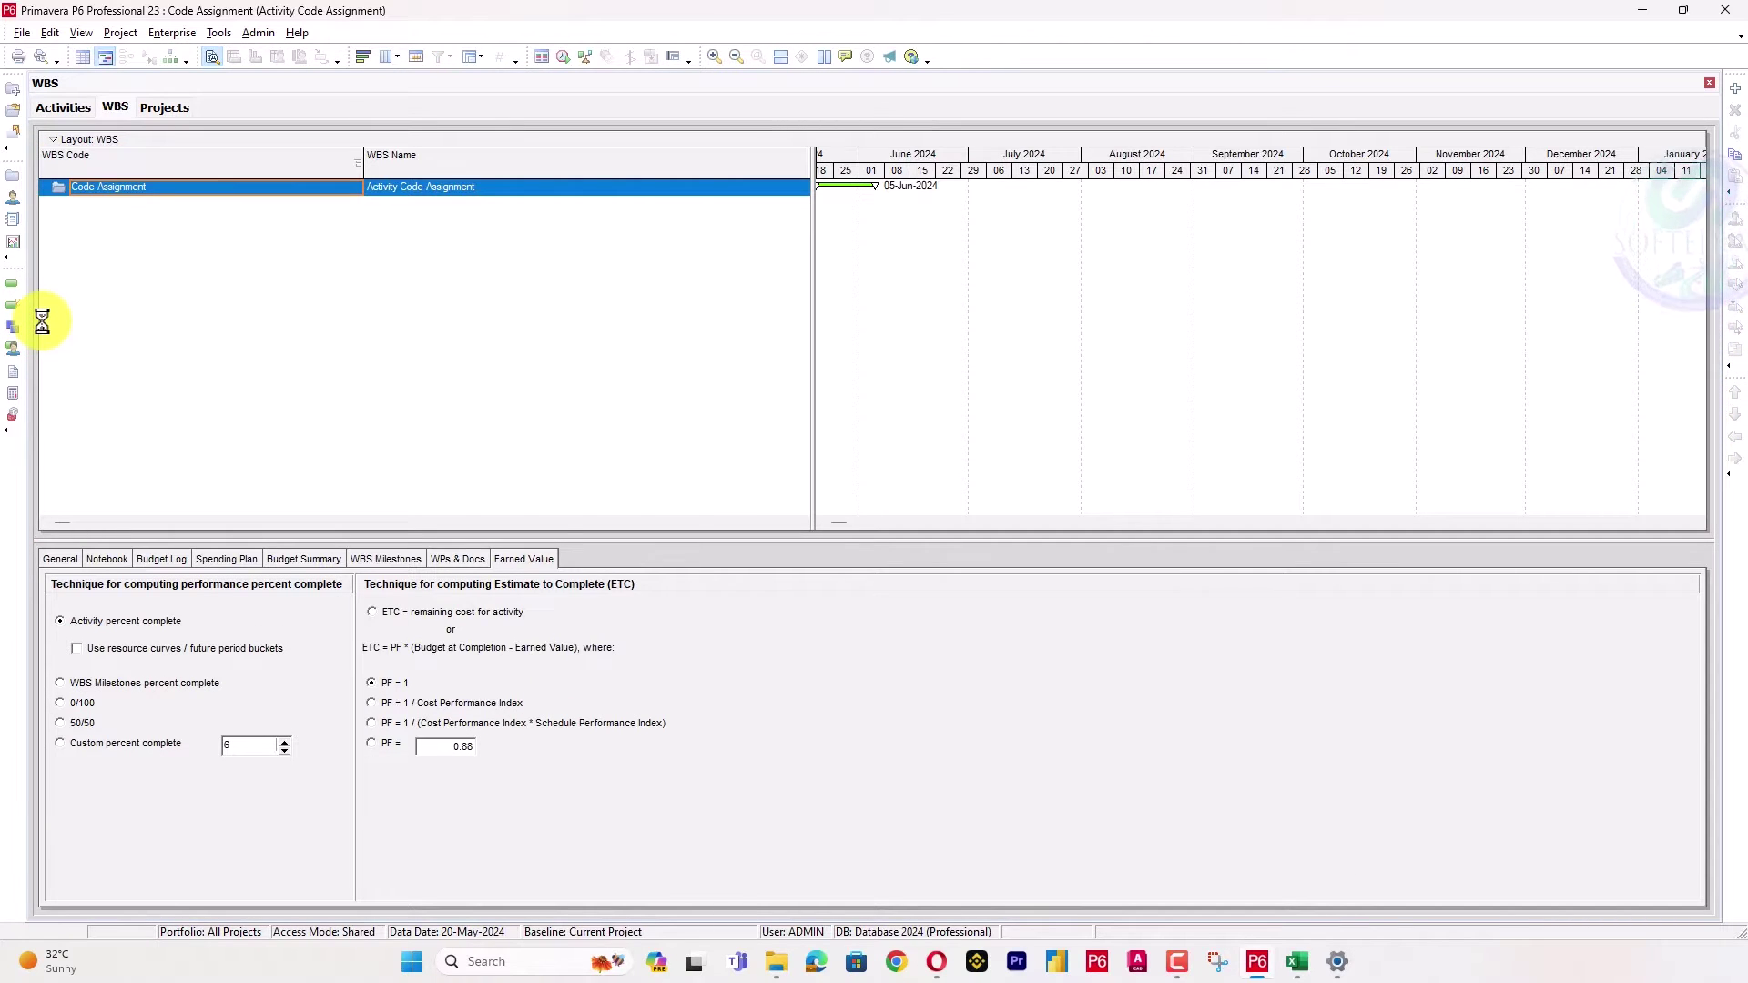
pyautogui.click(70, 106)
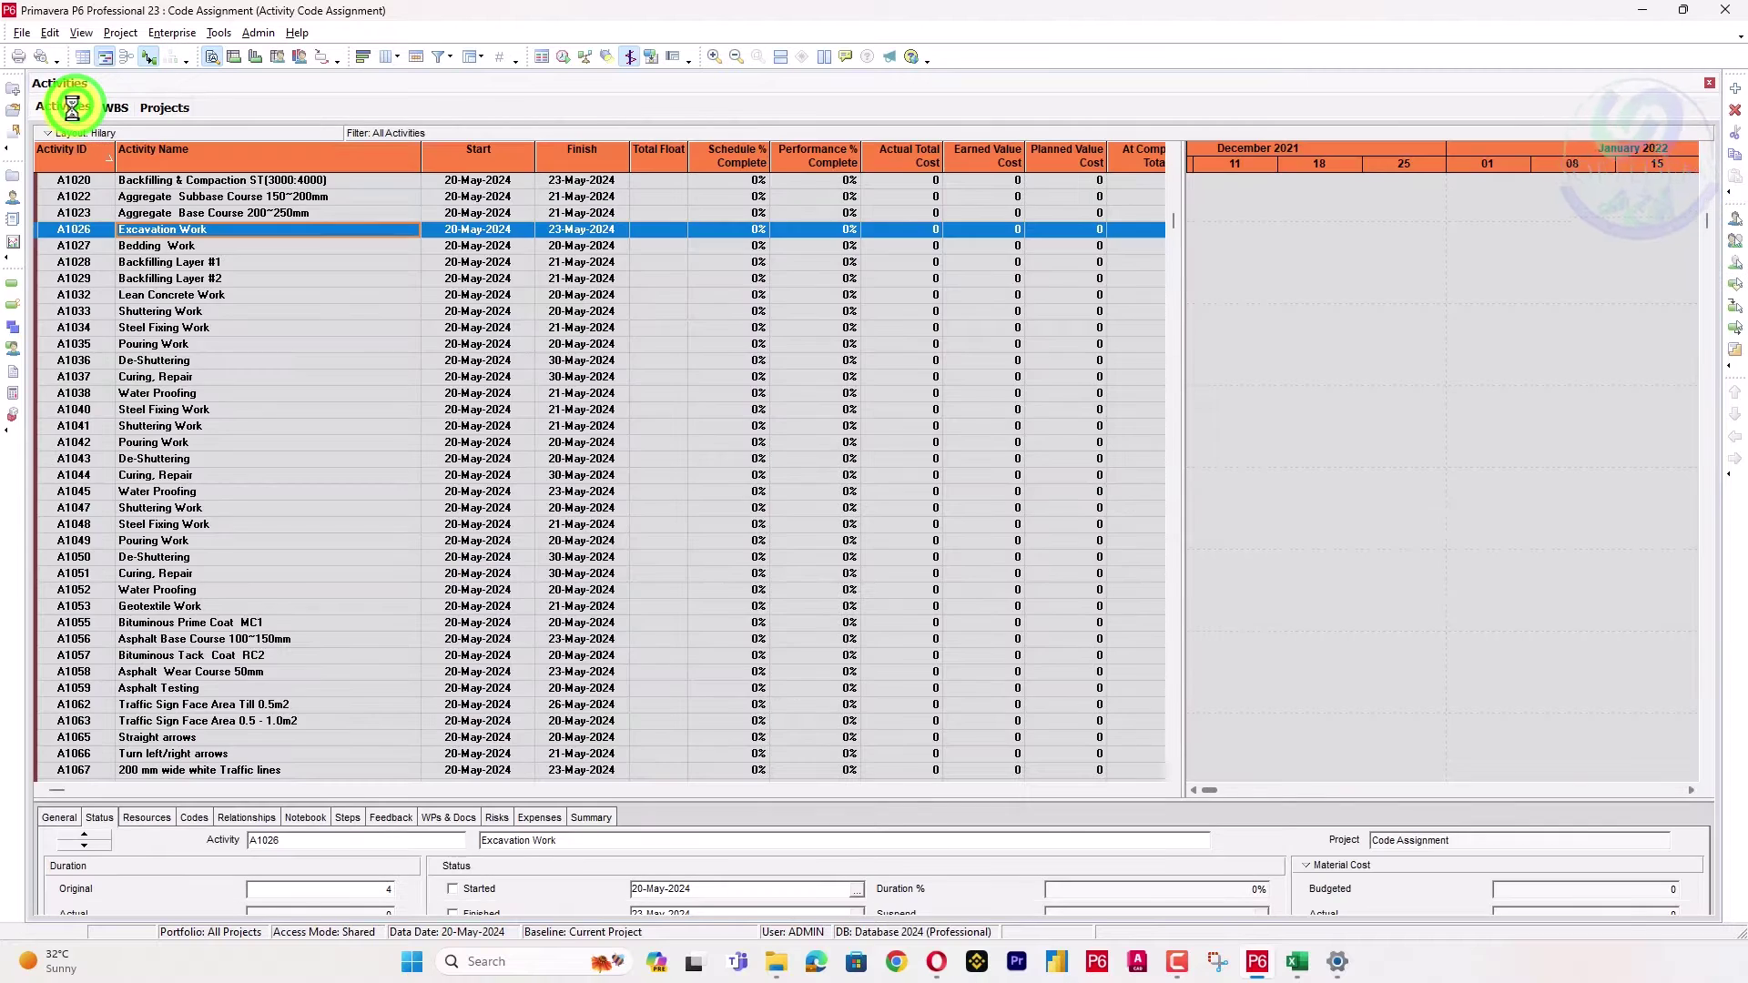
pyautogui.scroll(4, 355, 414)
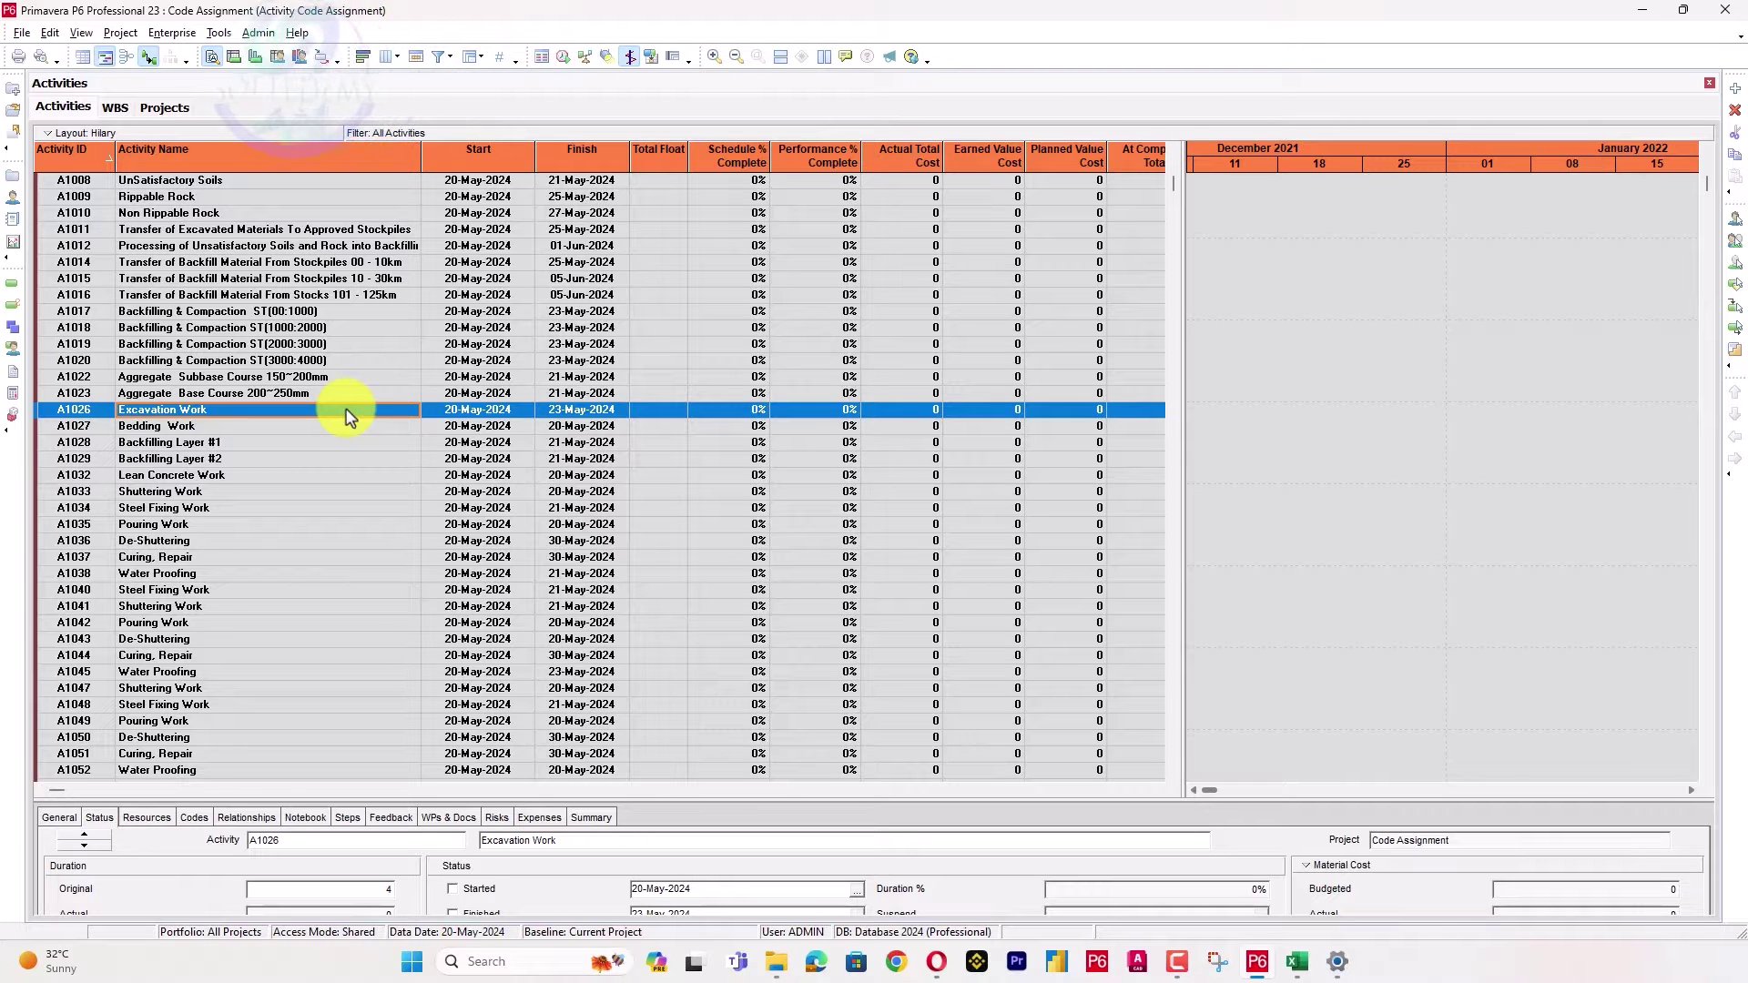
pyautogui.scroll(3, 355, 378)
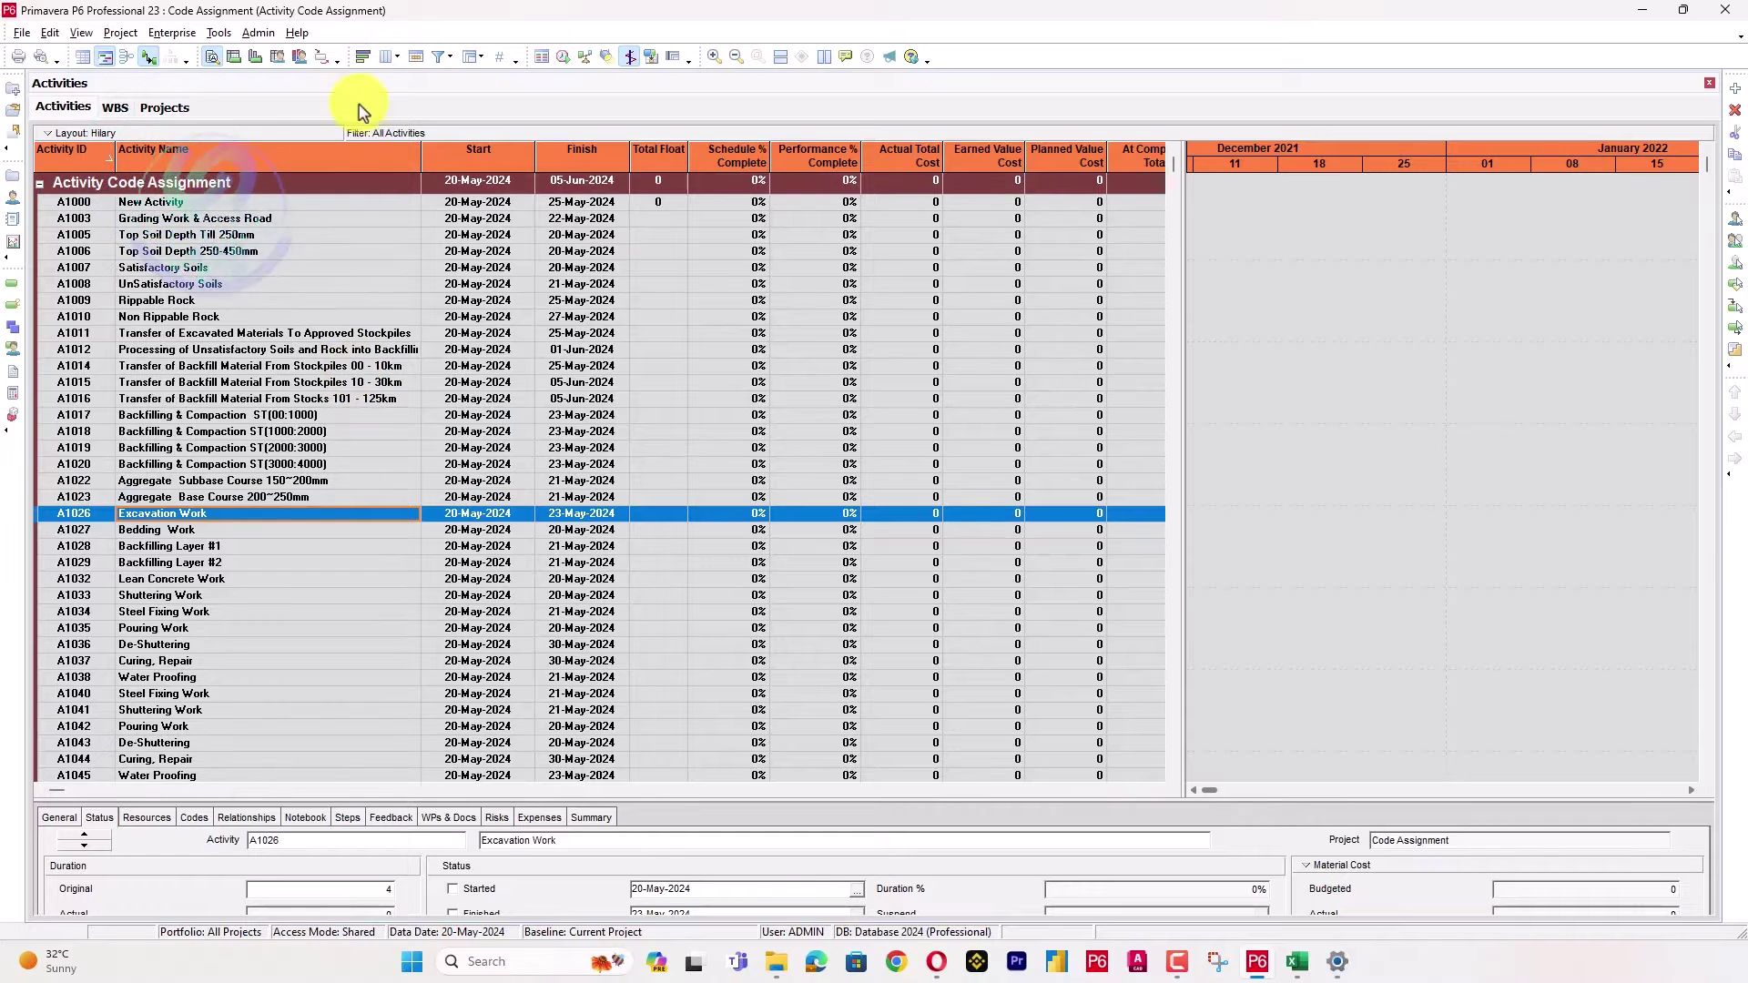
# Open the project-level activity codes and bring up their code definitions.
pyautogui.click(172, 33)
pyautogui.click(209, 127)
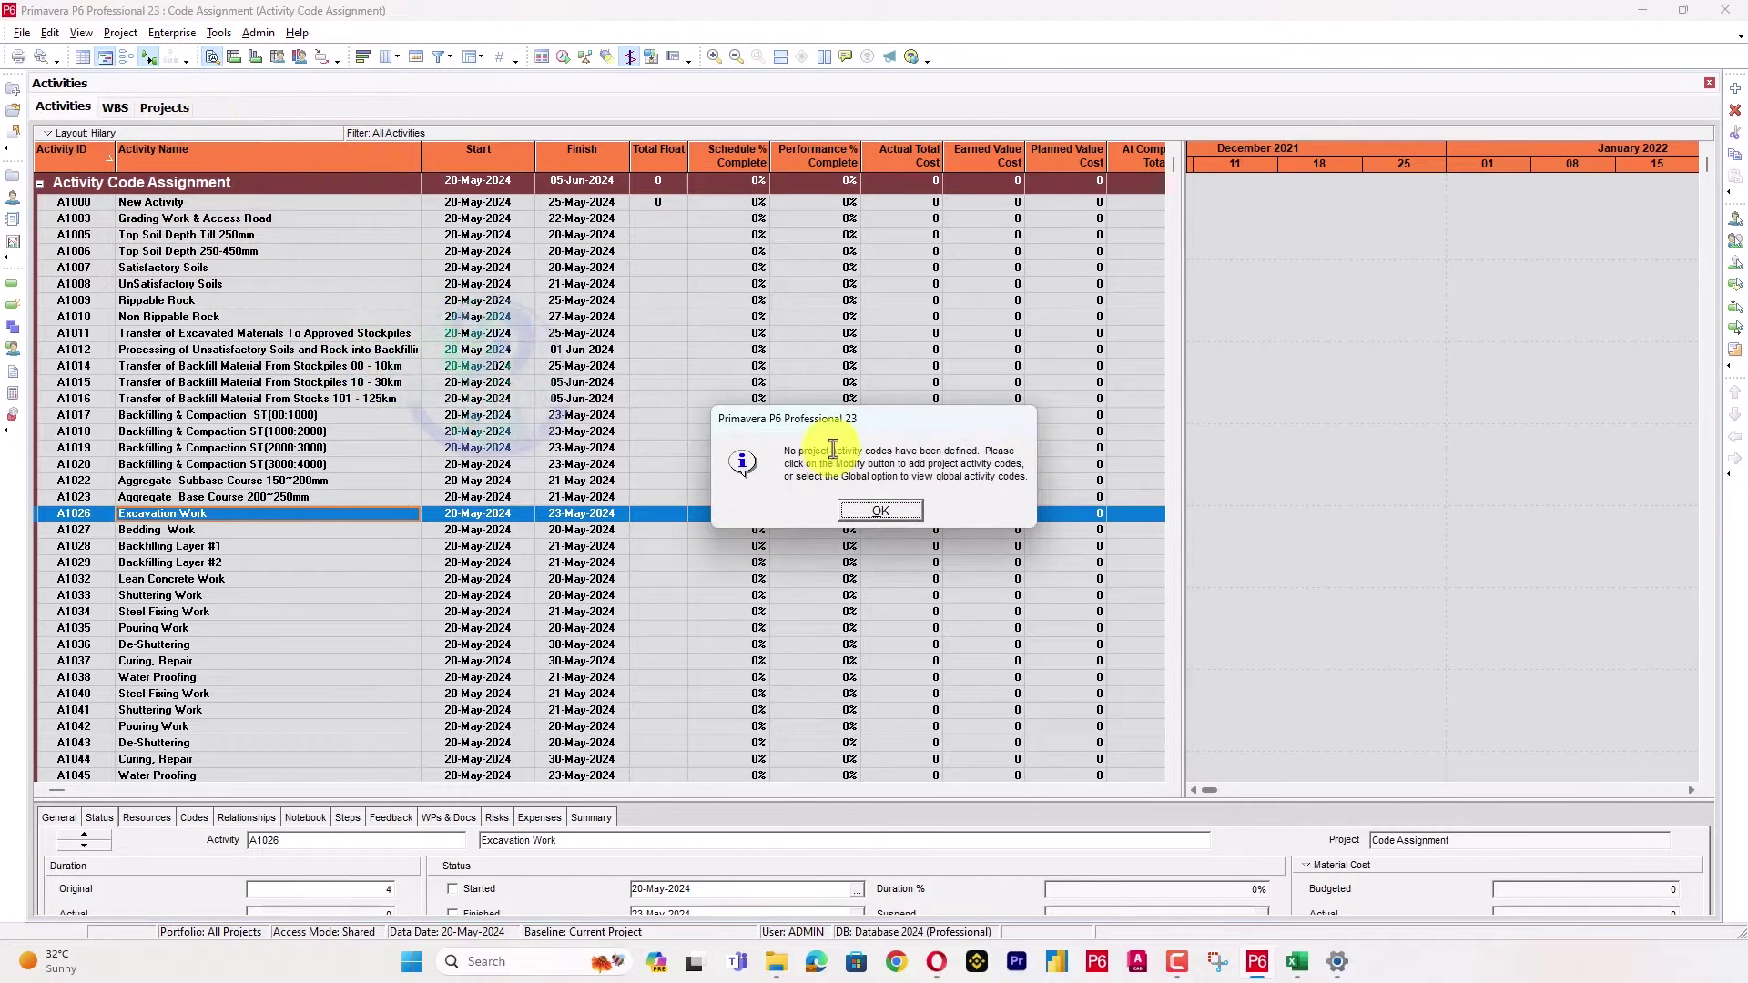
pyautogui.click(870, 512)
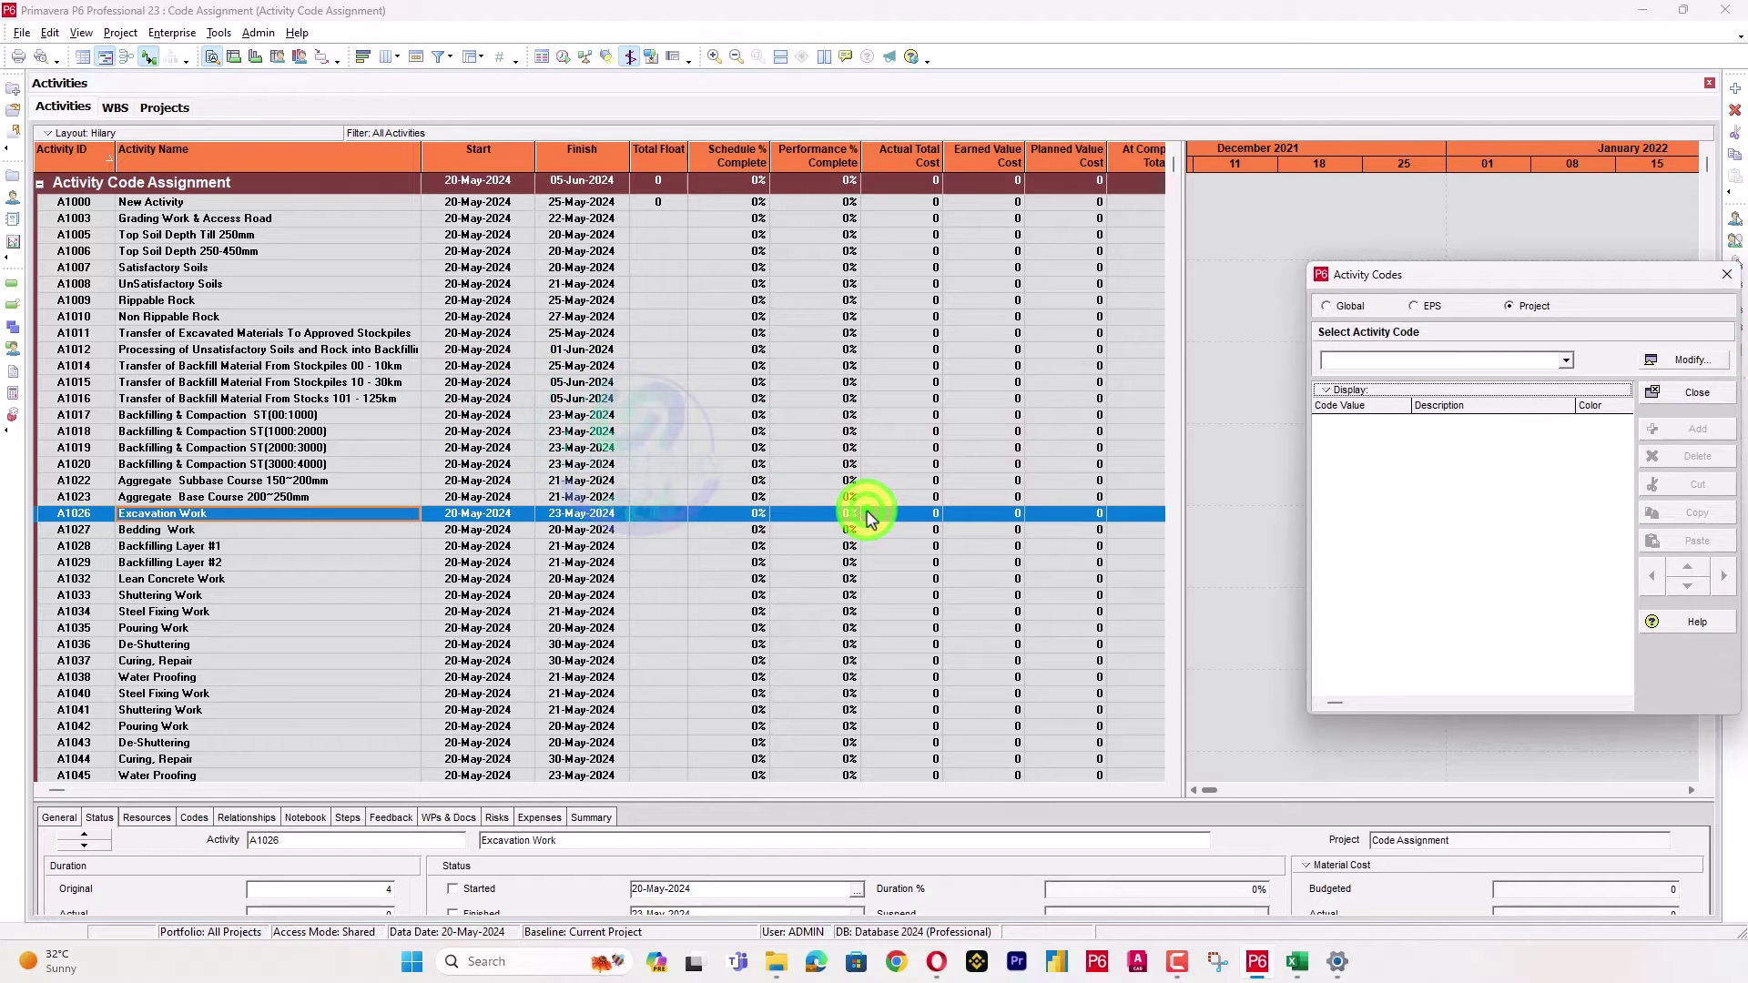
pyautogui.moveTo(1658, 282); pyautogui.dragTo(721, 302)
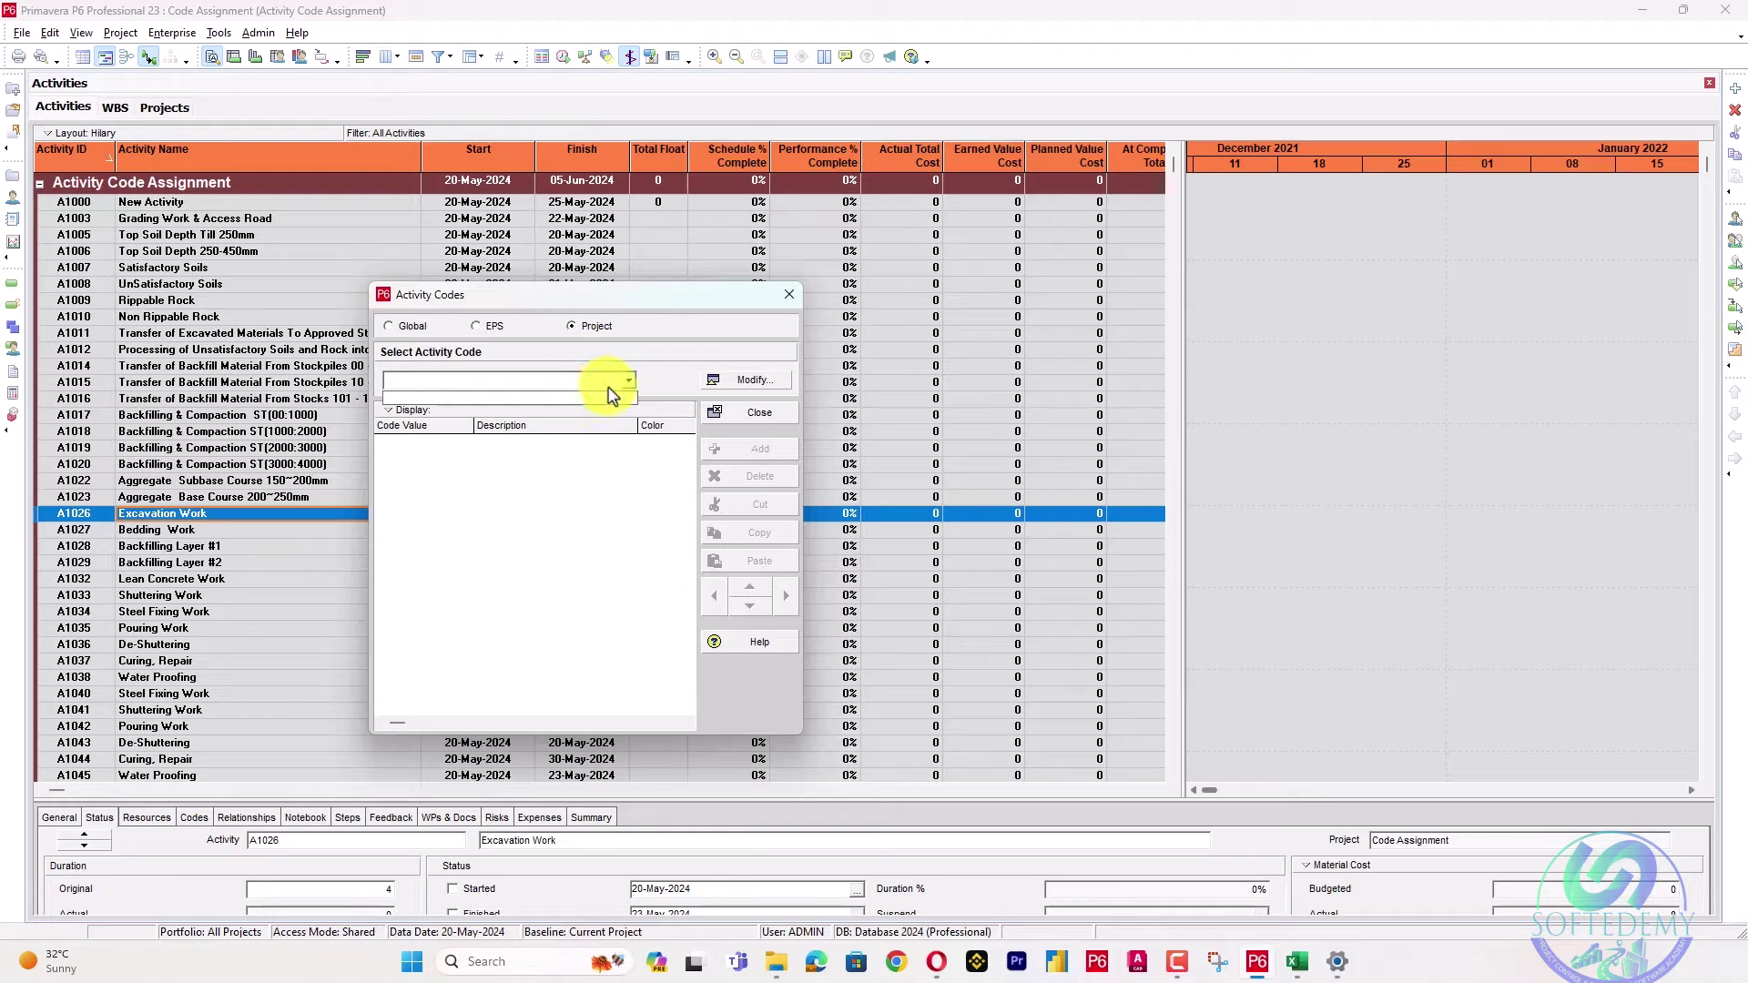
pyautogui.click(734, 383)
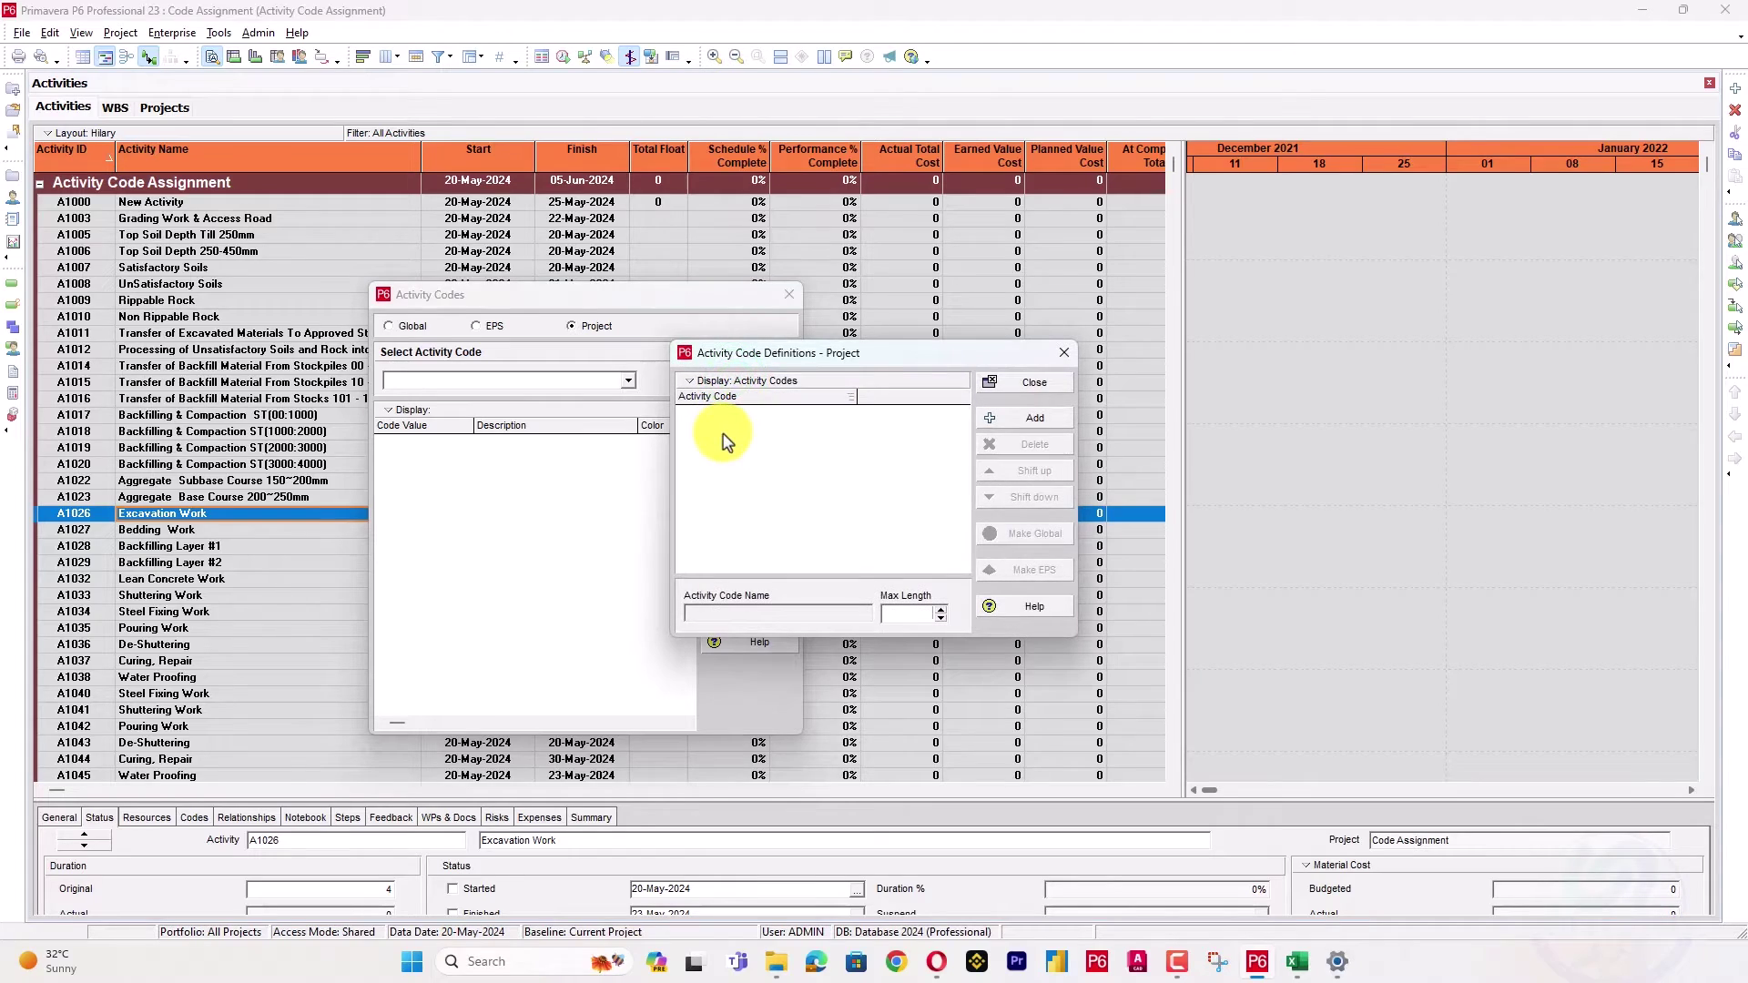
# Switch to Excel and copy the Zone heading from the Activity Code sheet.
pyautogui.click(1297, 961)
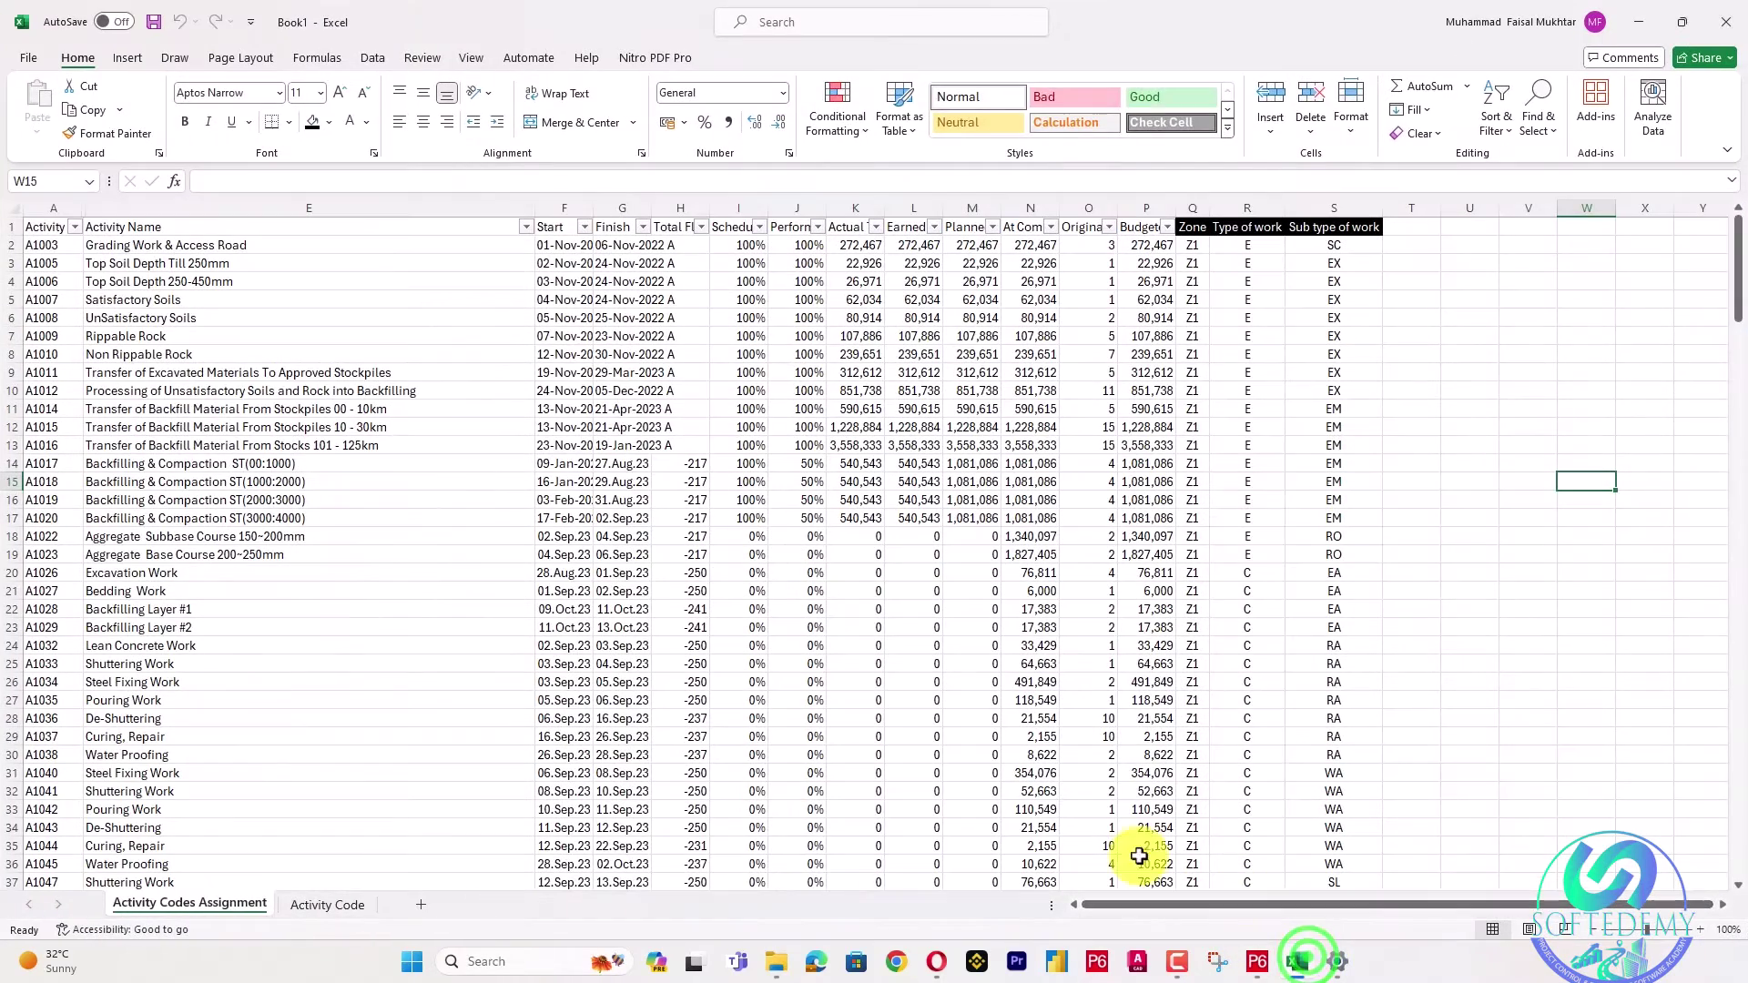
pyautogui.click(326, 904)
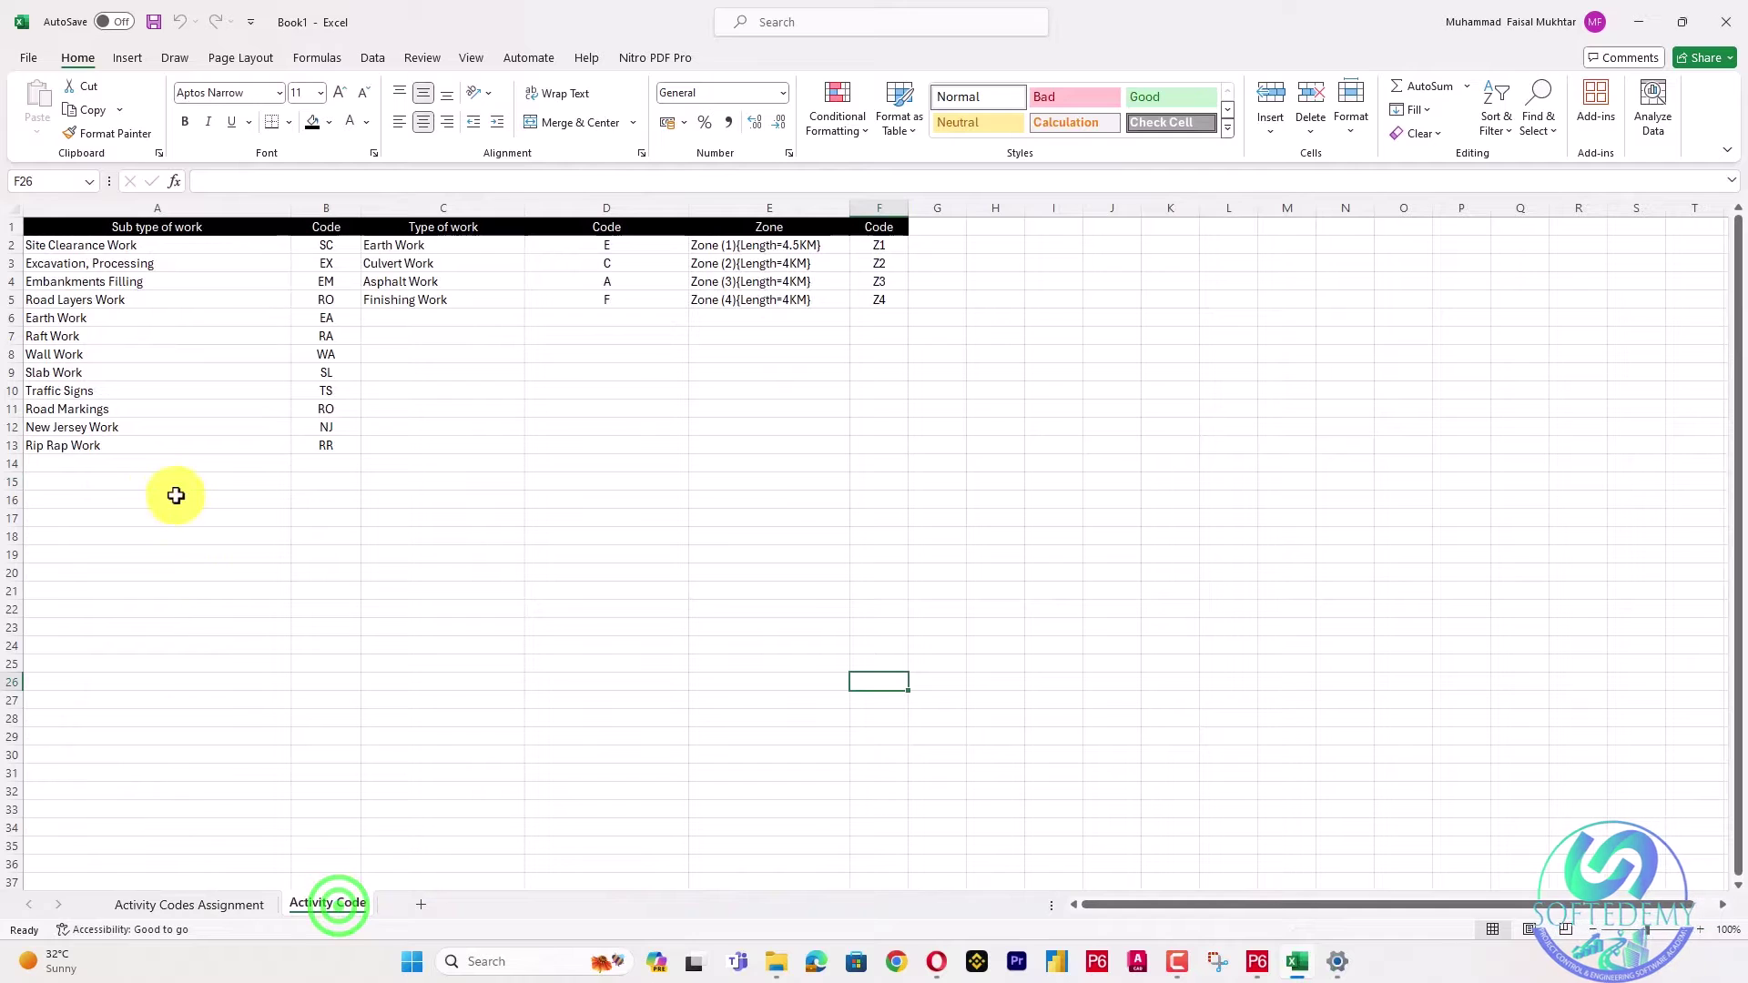
pyautogui.click(775, 229)
pyautogui.click(443, 230)
pyautogui.click(189, 230)
pyautogui.click(804, 226)
pyautogui.click(775, 230)
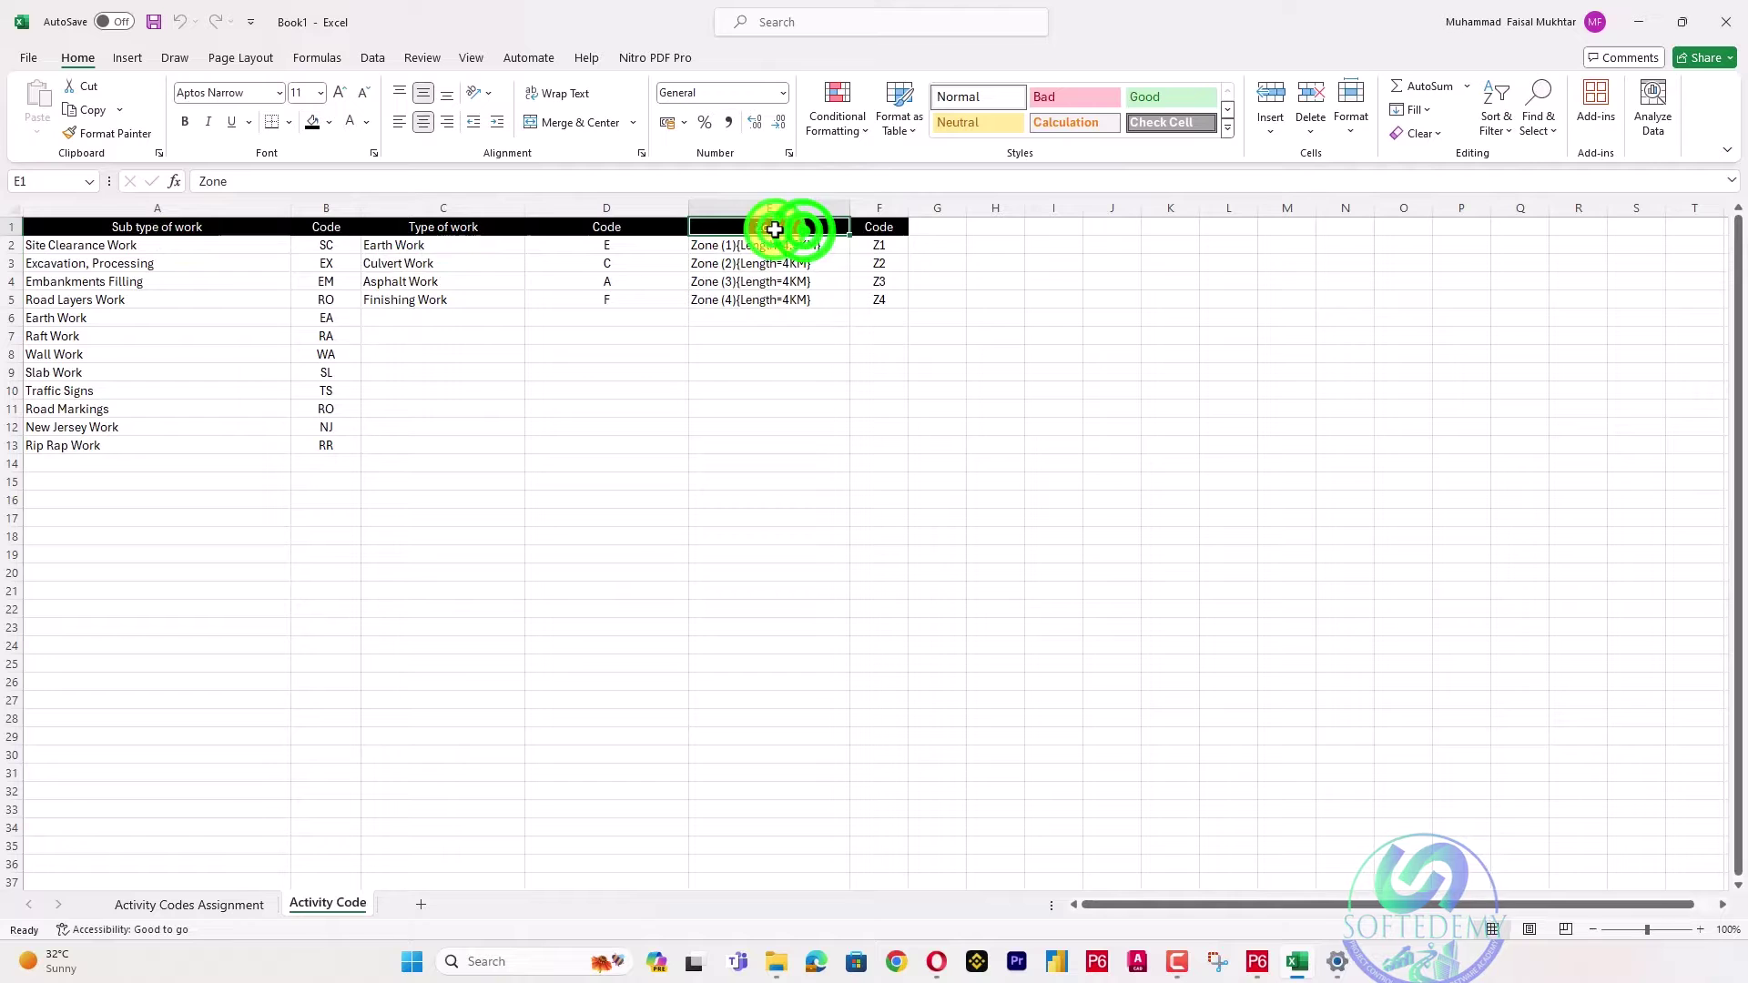
pyautogui.doubleClick(255, 181)
pyautogui.hotkey('ctrl', 'c')
# Switch back to Primavera P6 and add a project activity code named Zone.
pyautogui.click(1258, 962)
pyautogui.click(797, 470)
pyautogui.click(1008, 414)
pyautogui.hotkey('ctrl', 'v')
pyautogui.click(793, 487)
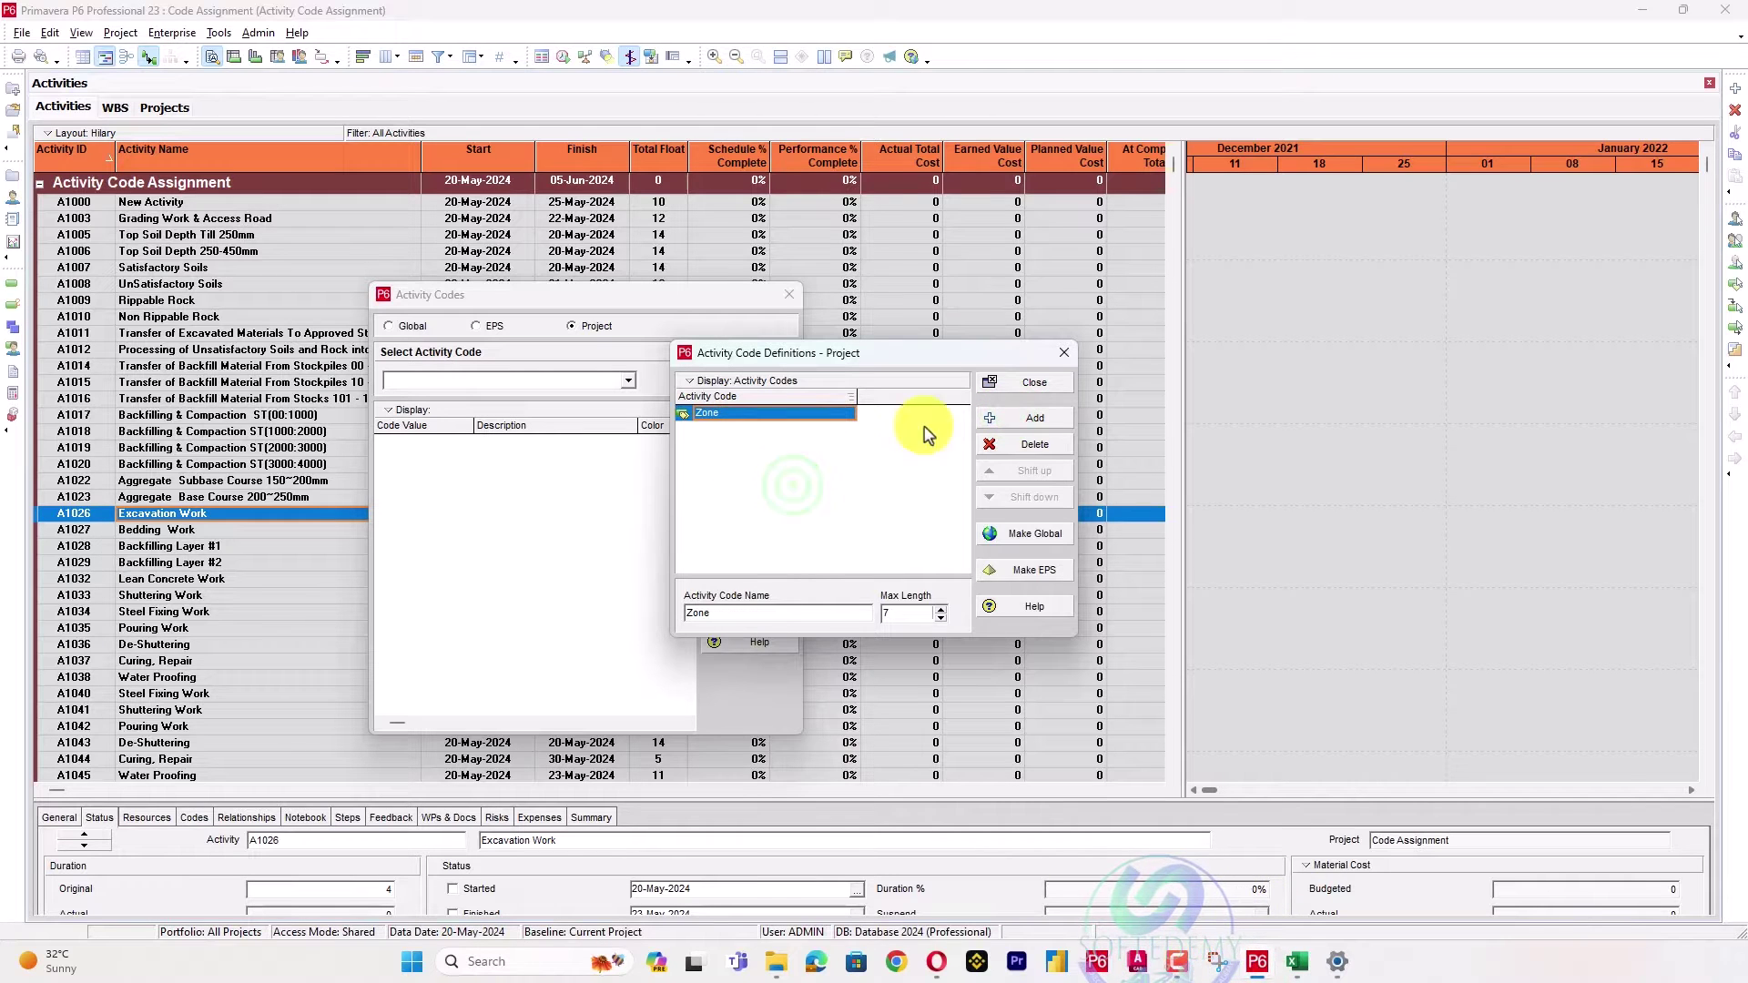
pyautogui.click(1027, 387)
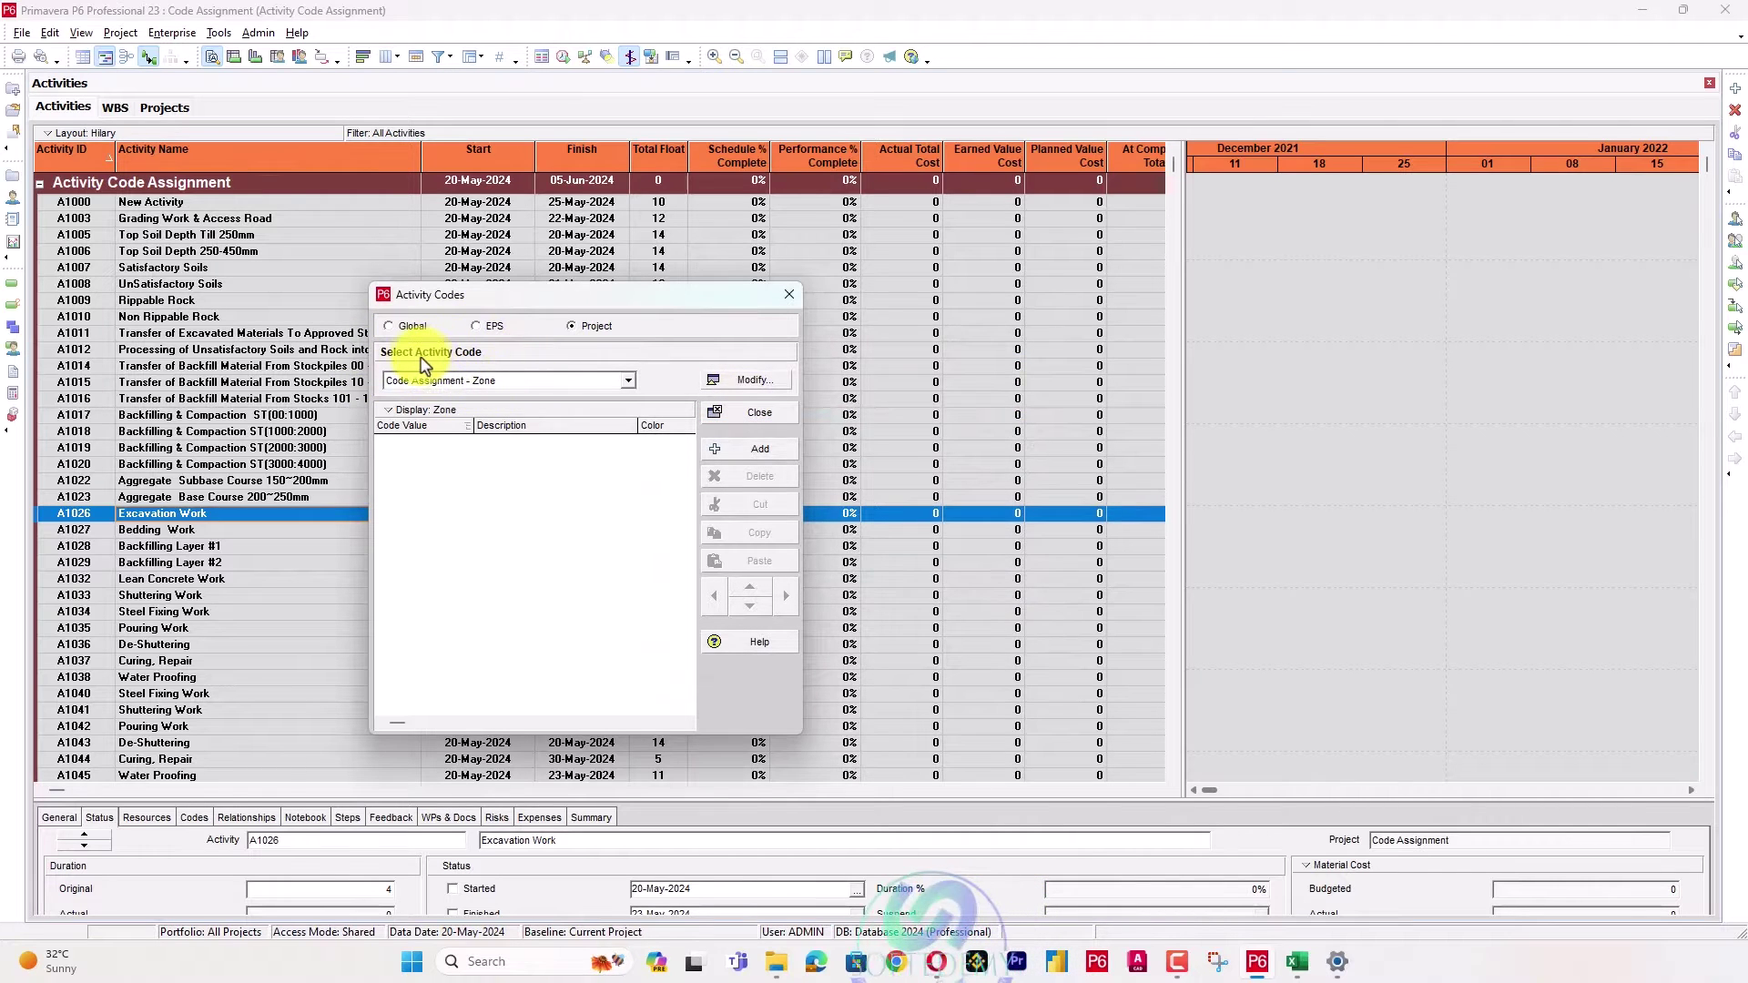
# Select the Zone activity code and add four new code values to it.
pyautogui.click(483, 382)
pyautogui.click(484, 398)
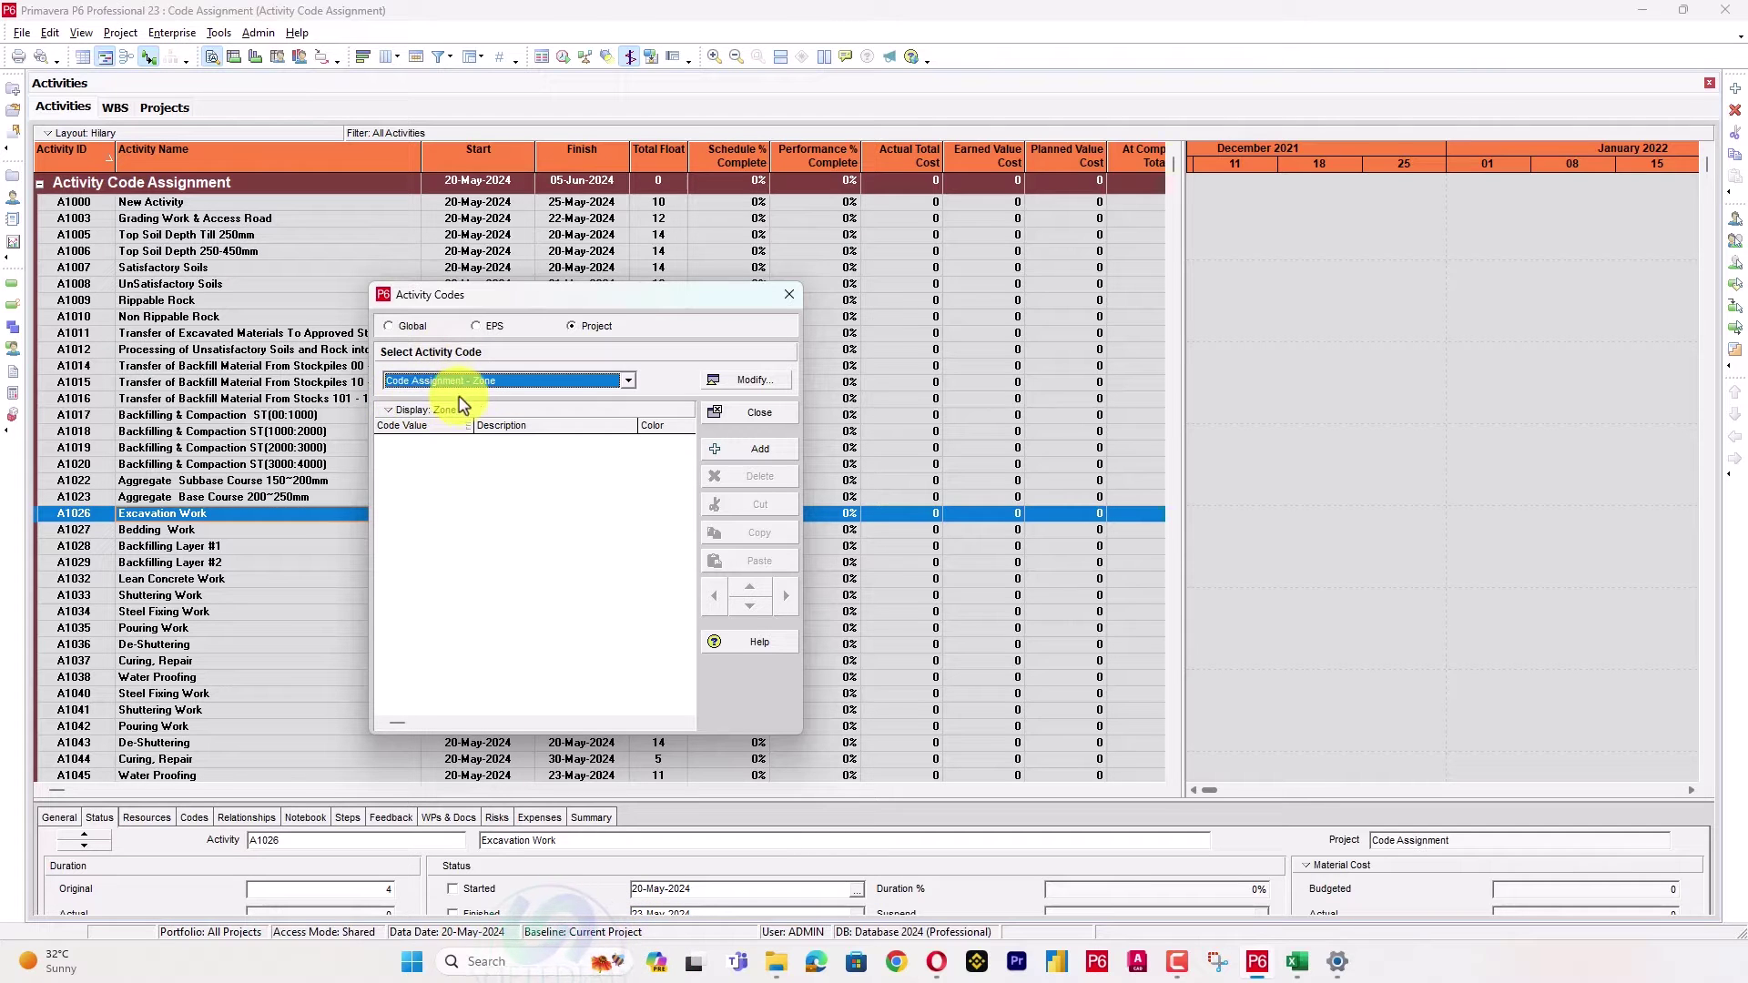
pyautogui.click(740, 450)
pyautogui.click(740, 450)
pyautogui.click(740, 449)
pyautogui.click(740, 449)
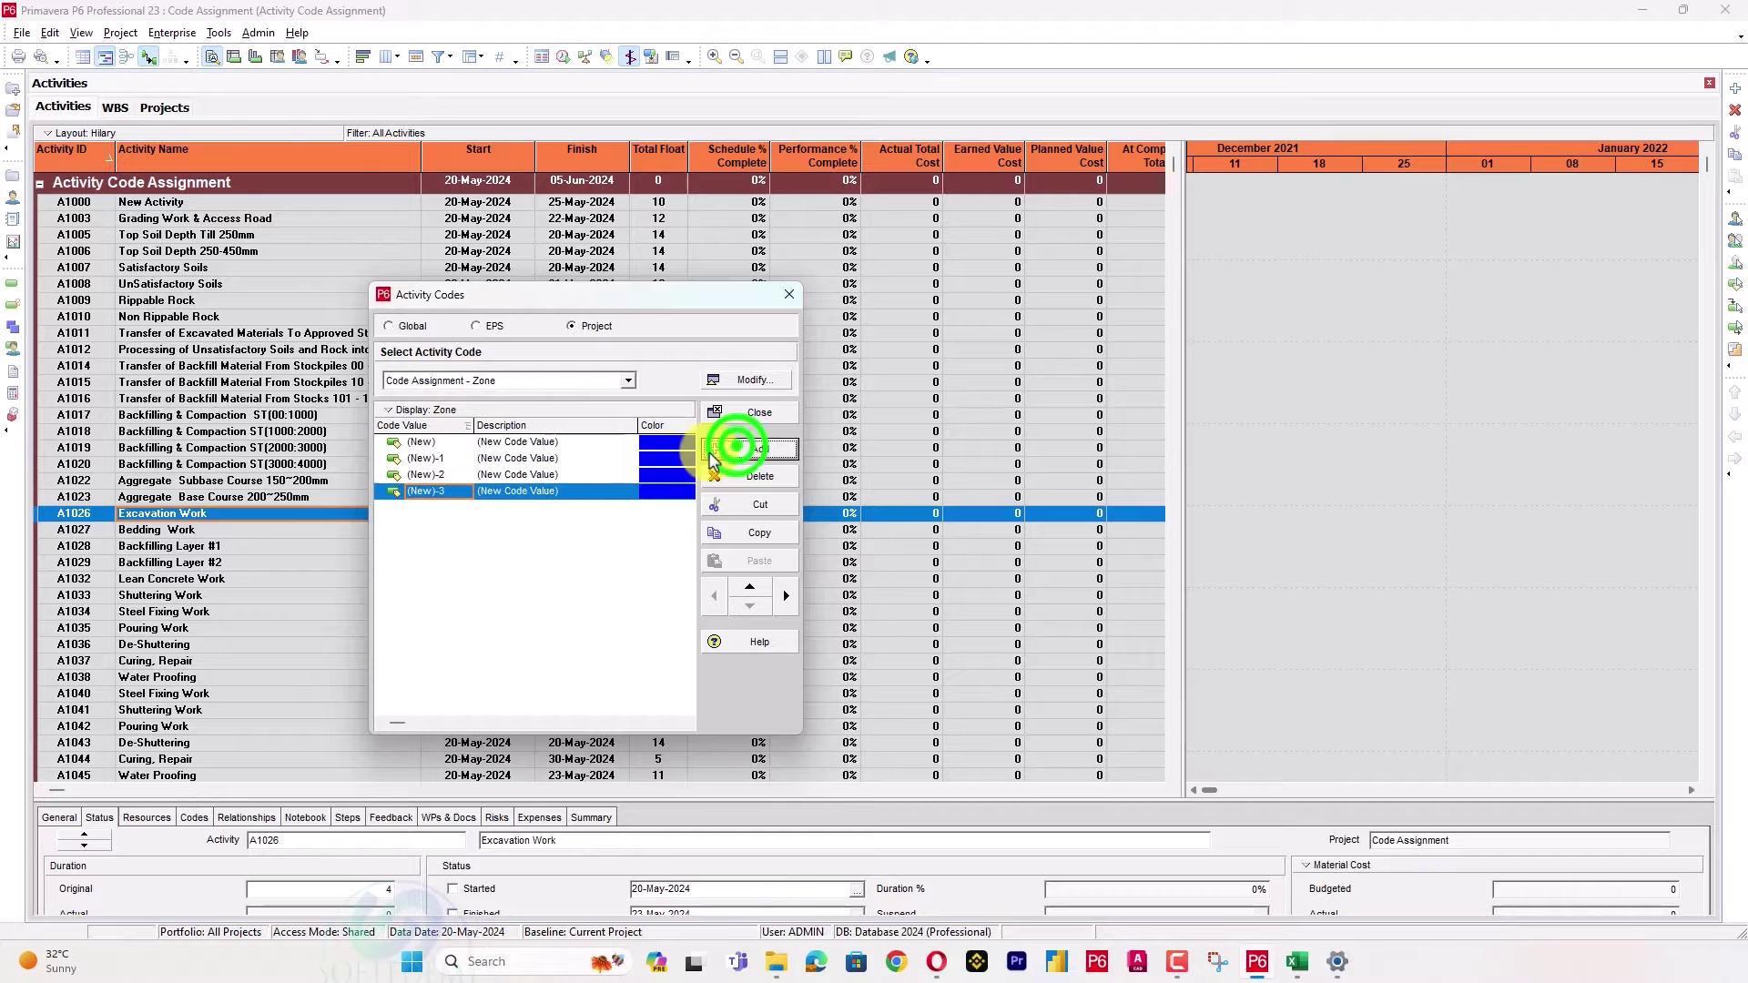
# Copy the first zone code from the Excel sheet and set the first Zone code value to Z1 in Primavera P6.
pyautogui.hotkey('alt', 'Tab')
pyautogui.doubleClick(642, 245)
pyautogui.click(854, 245)
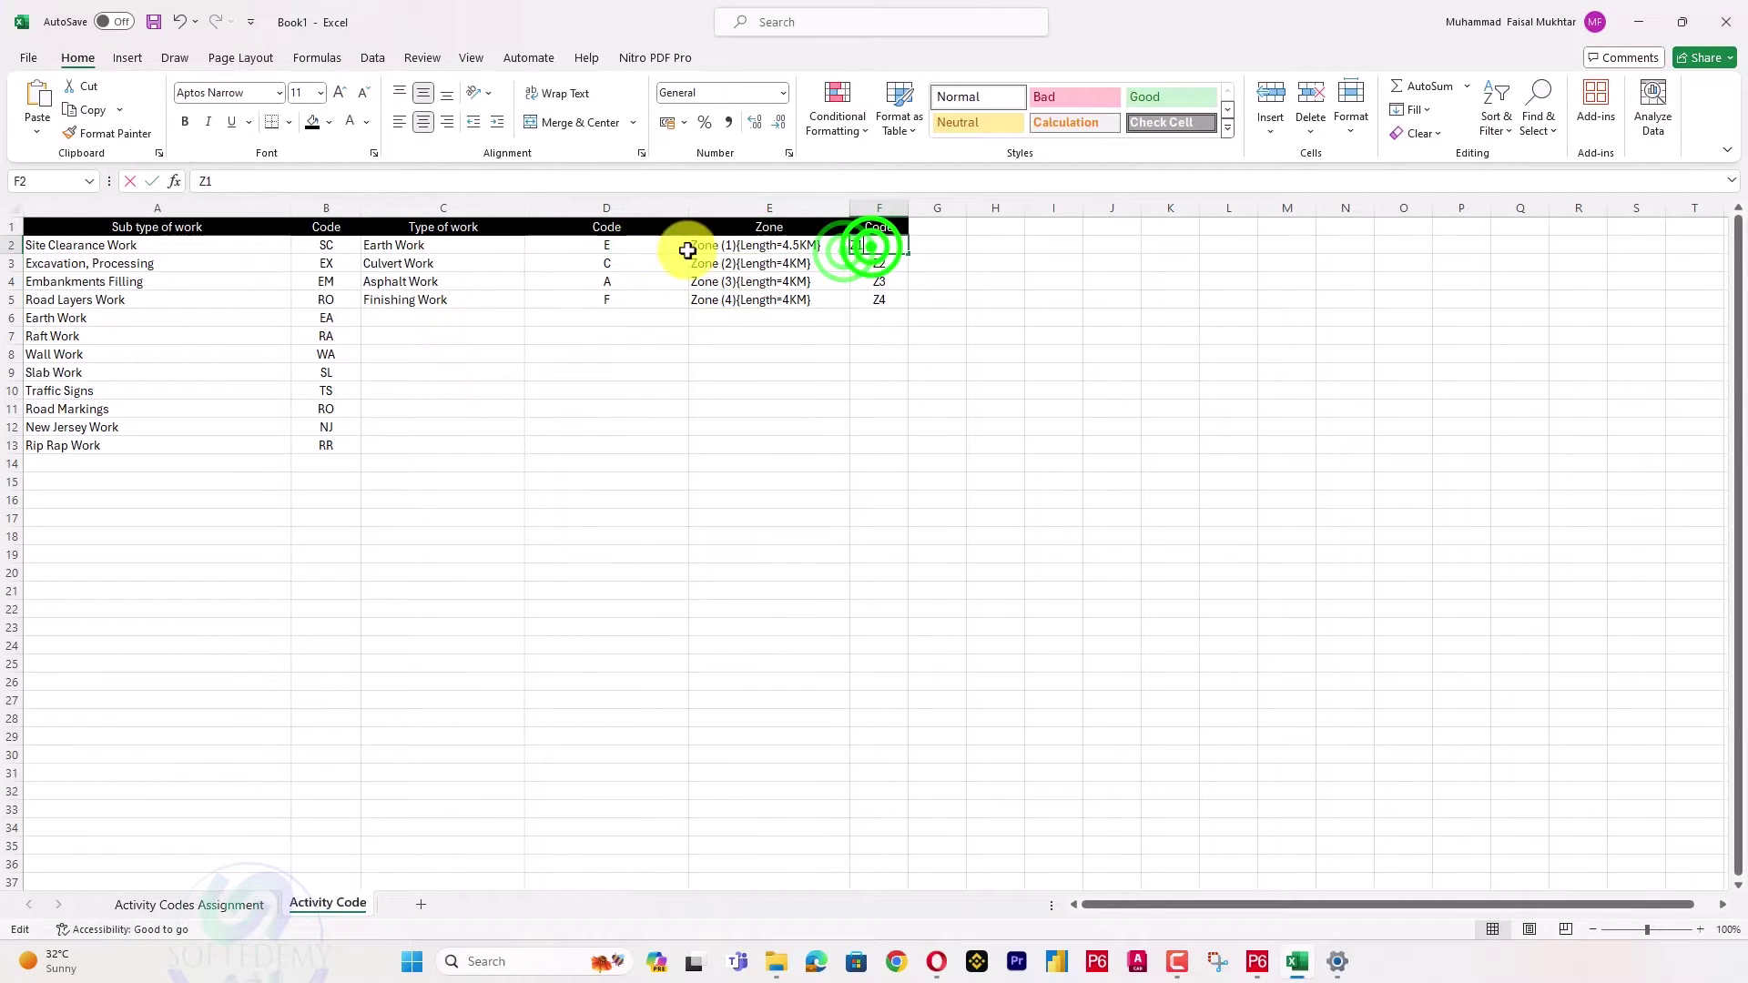
pyautogui.doubleClick(871, 244)
pyautogui.click(324, 187)
pyautogui.hotkey('alt', 'Tab')
pyautogui.click(432, 441)
pyautogui.doubleClick(432, 451)
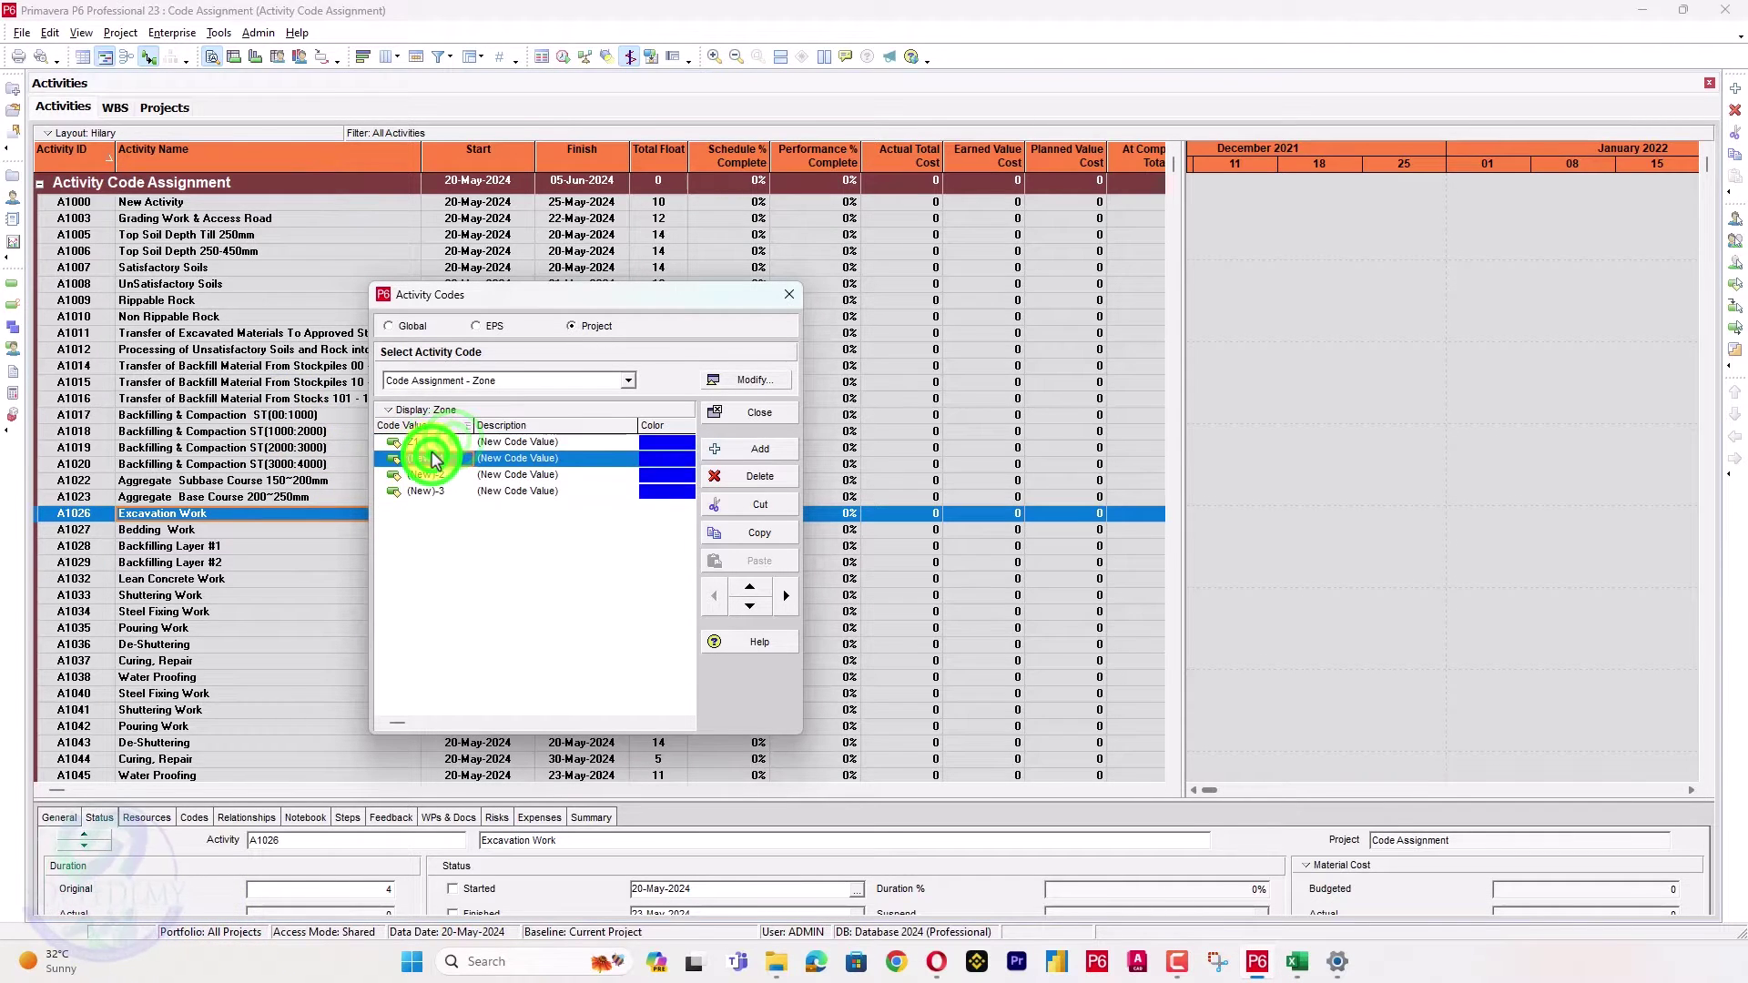
# Copy the second zone code from Excel and set the second Zone code value to Z2 in Primavera P6.
pyautogui.hotkey('alt', 'Tab')
pyautogui.click(893, 261)
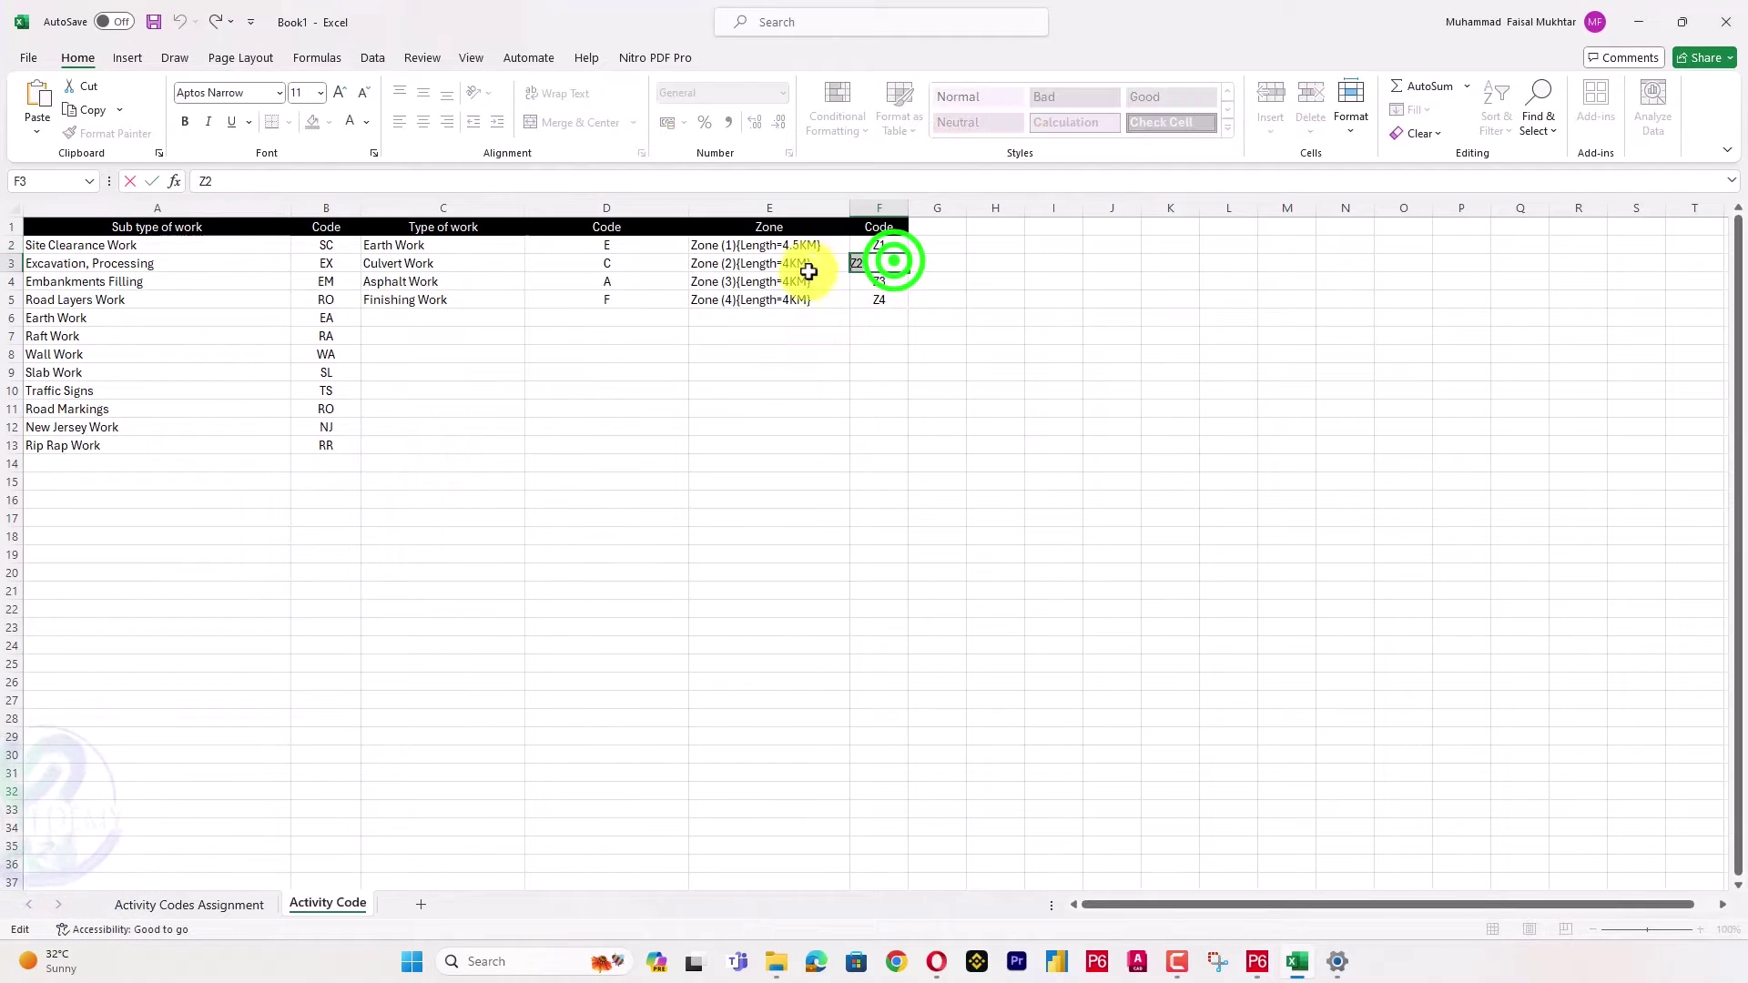
pyautogui.hotkey('alt', 'Tab')
pyautogui.click(439, 453)
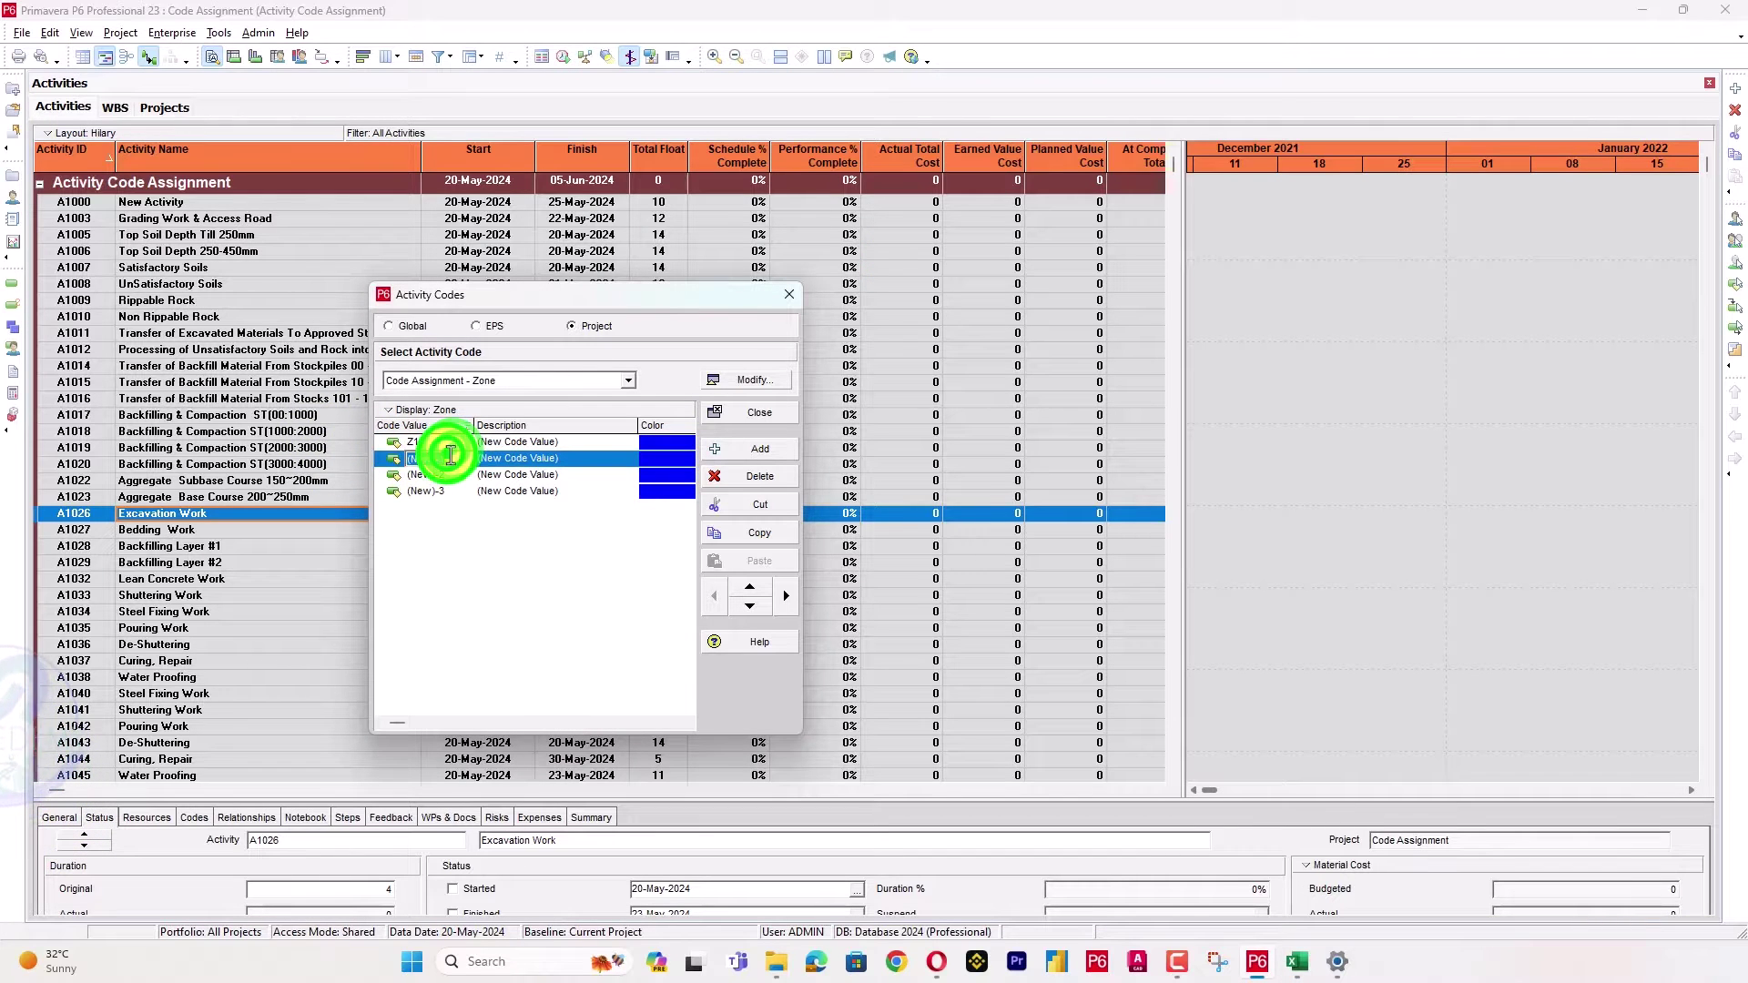
pyautogui.click(448, 453)
# Copy the remaining zone codes from Excel and set the third and fourth Zone code values to Z3 and Z4 in Primavera P6.
pyautogui.hotkey('alt', 'Tab')
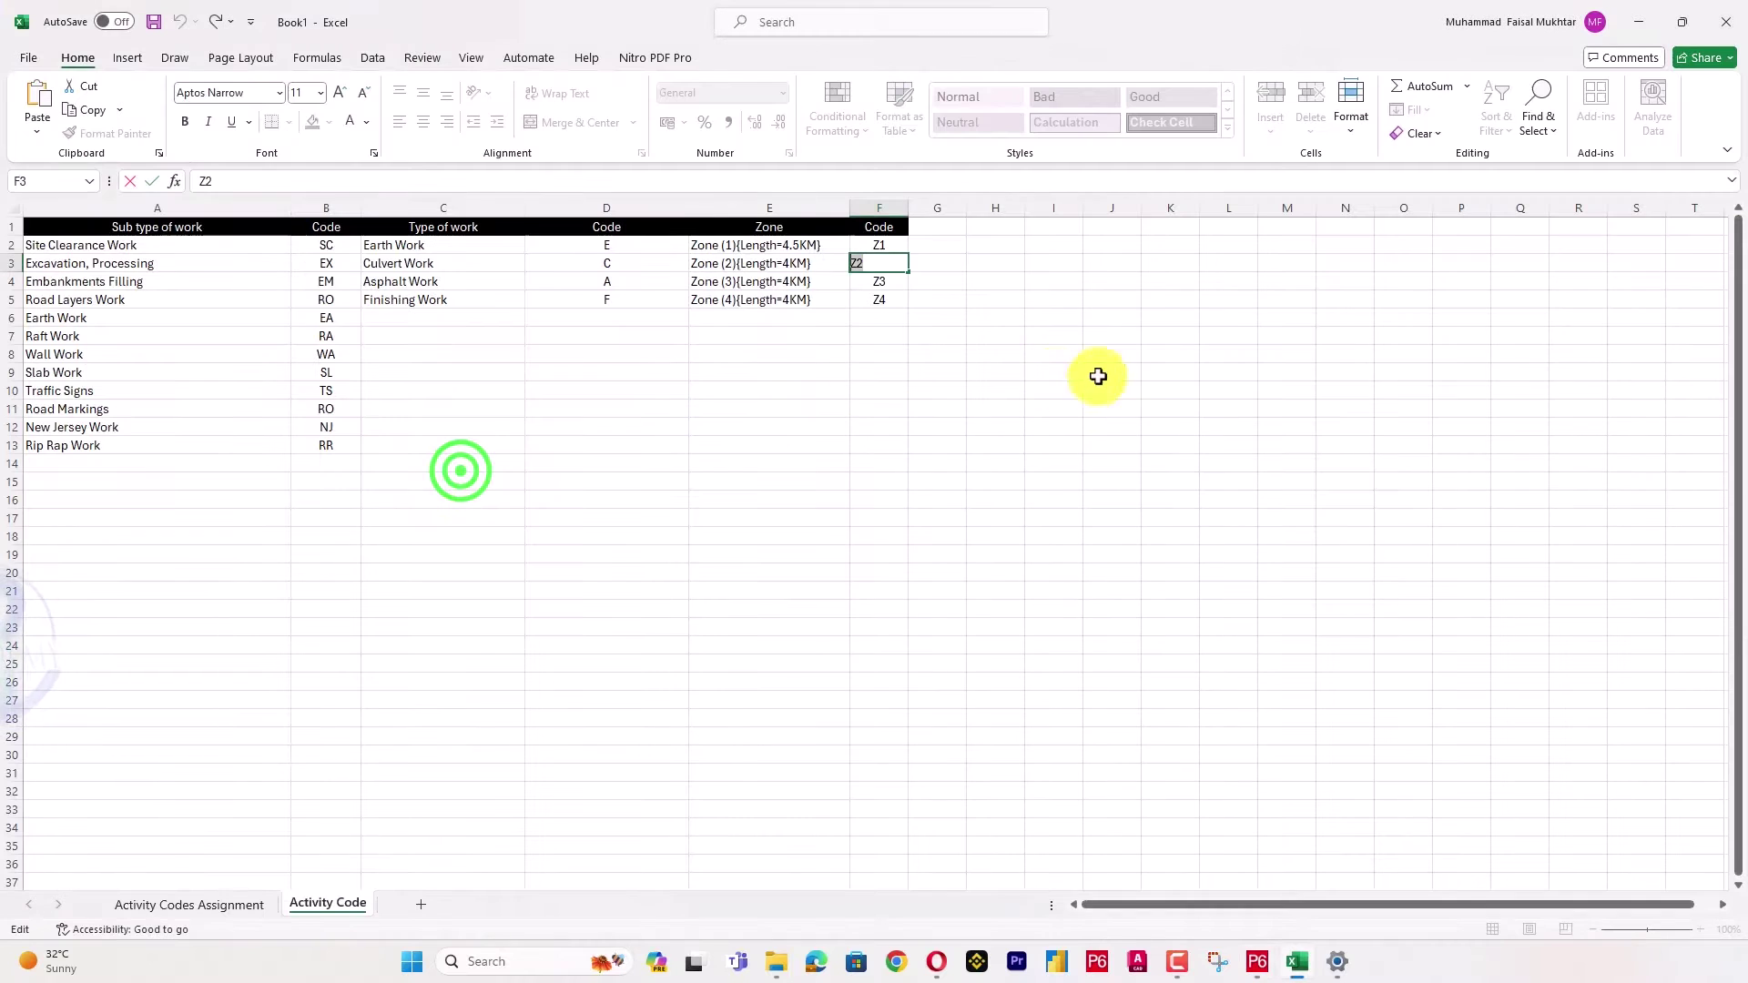
pyautogui.click(890, 283)
pyautogui.doubleClick(889, 283)
pyautogui.hotkey('alt', 'Tab')
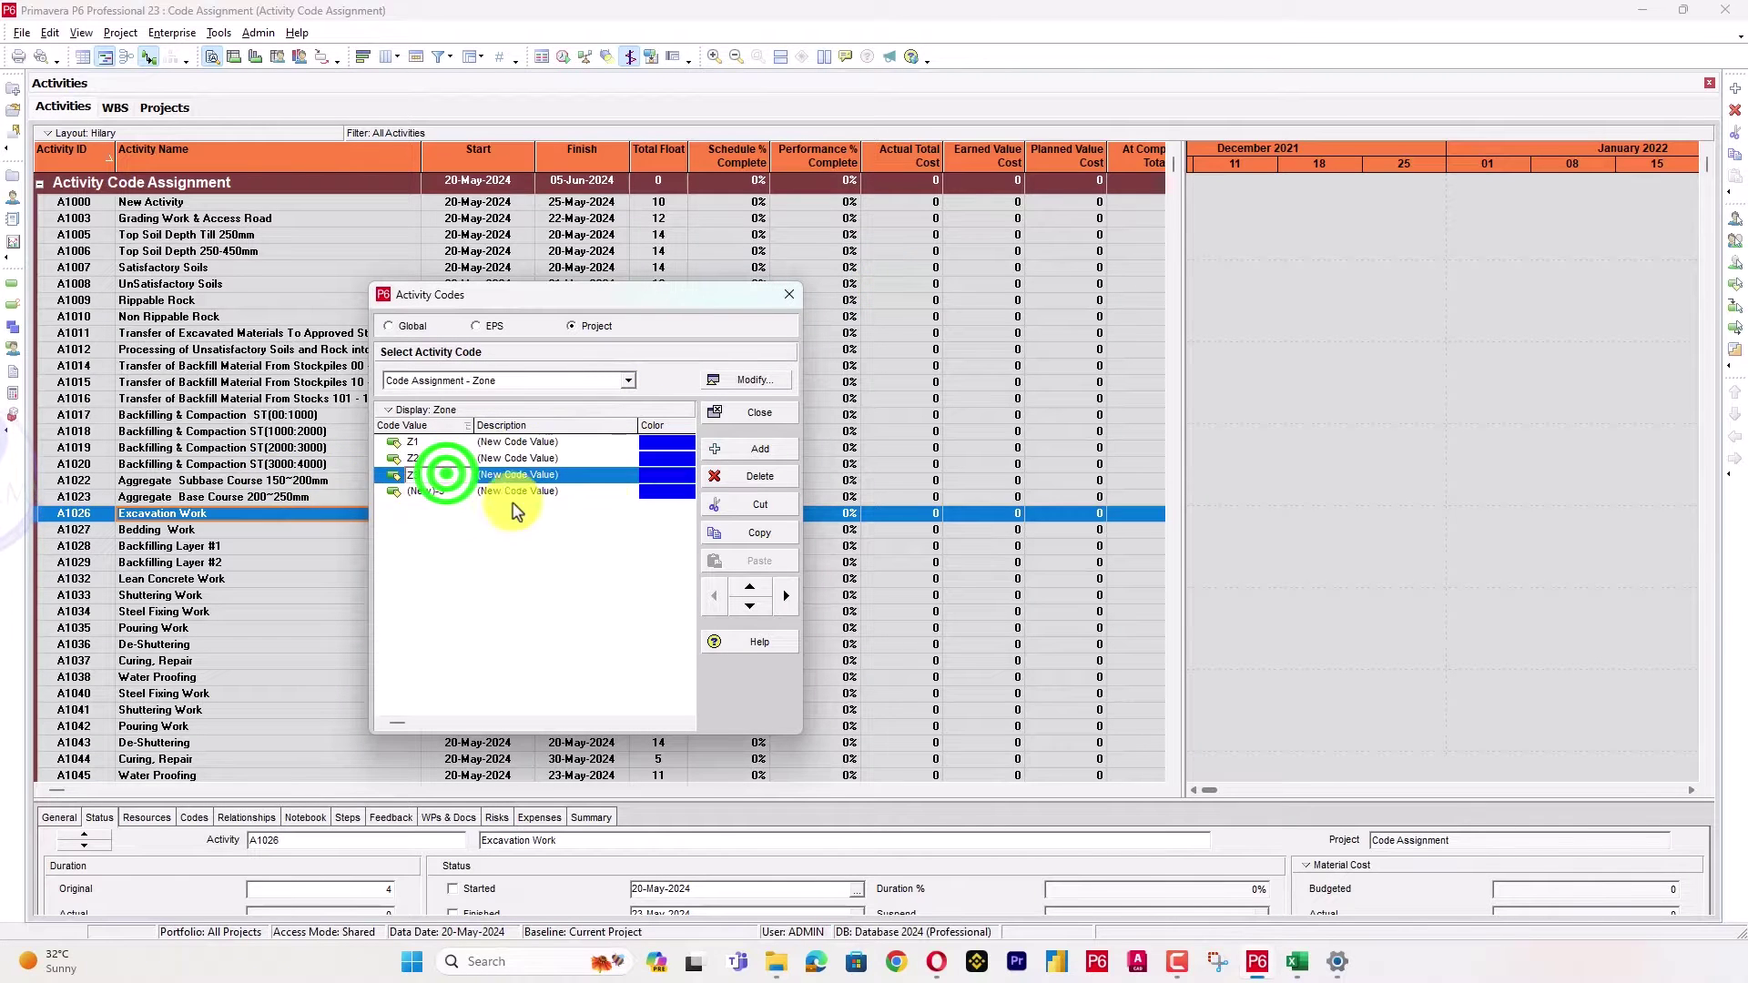
pyautogui.hotkey('alt', 'Tab')
pyautogui.doubleClick(898, 302)
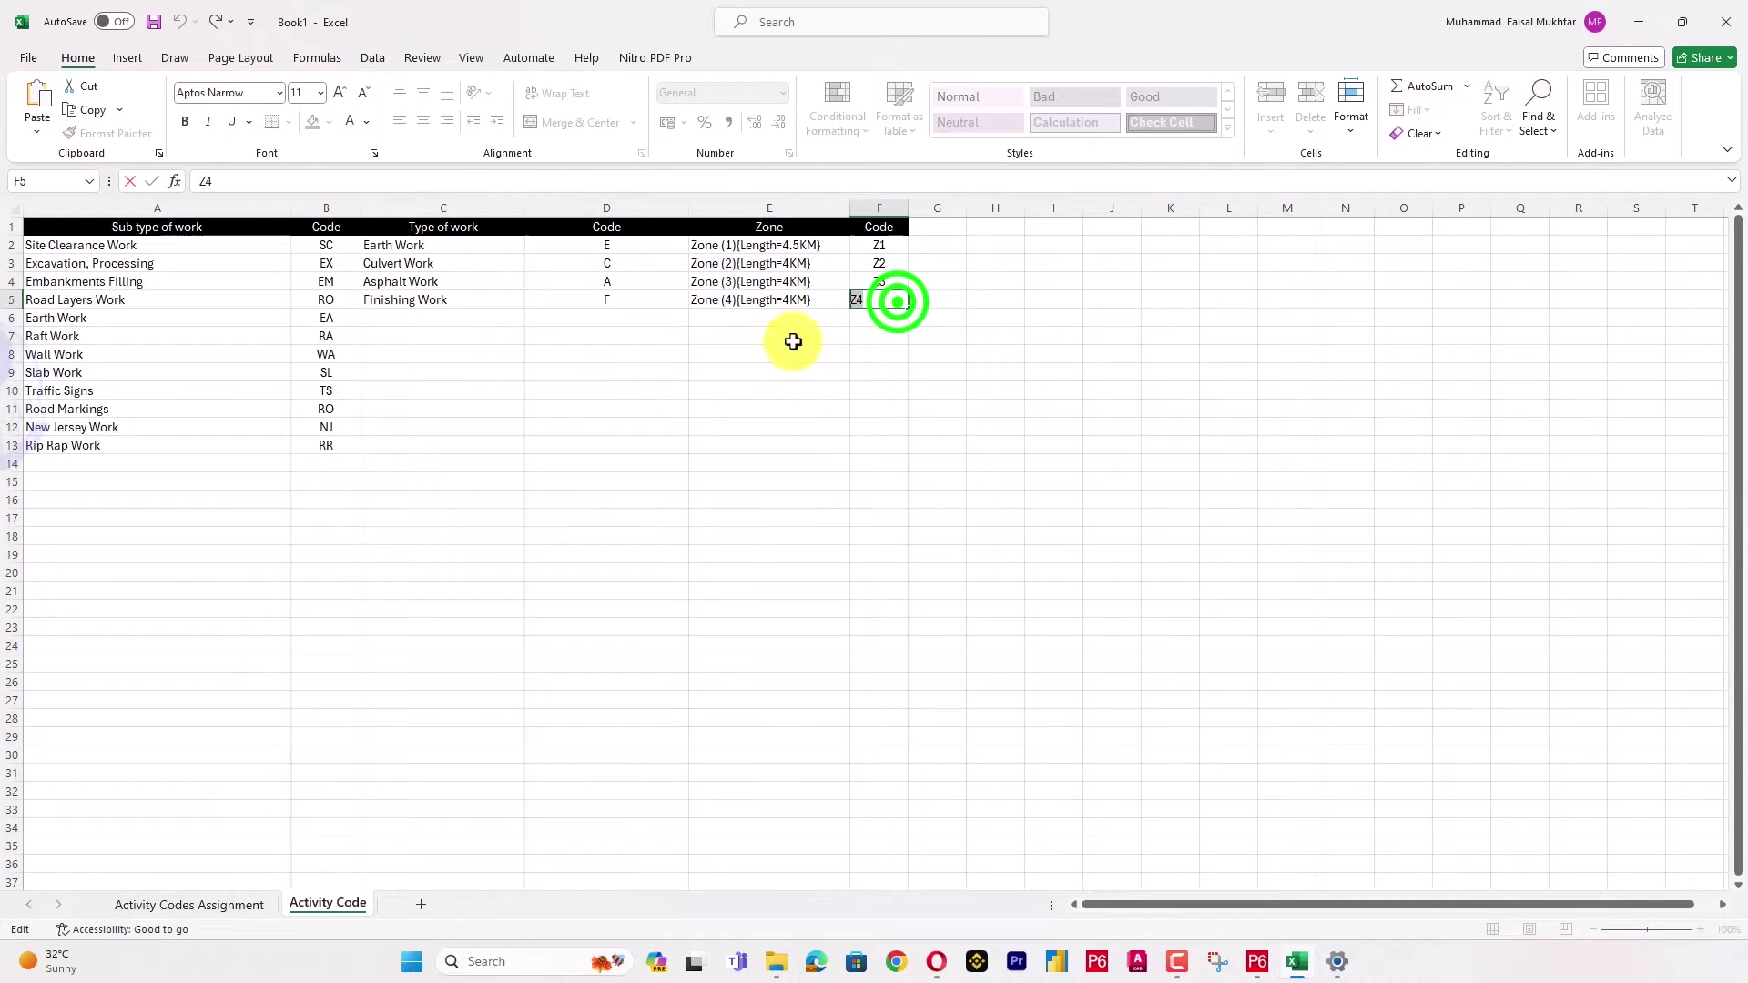
pyautogui.hotkey('alt', 'Tab')
pyautogui.click(441, 489)
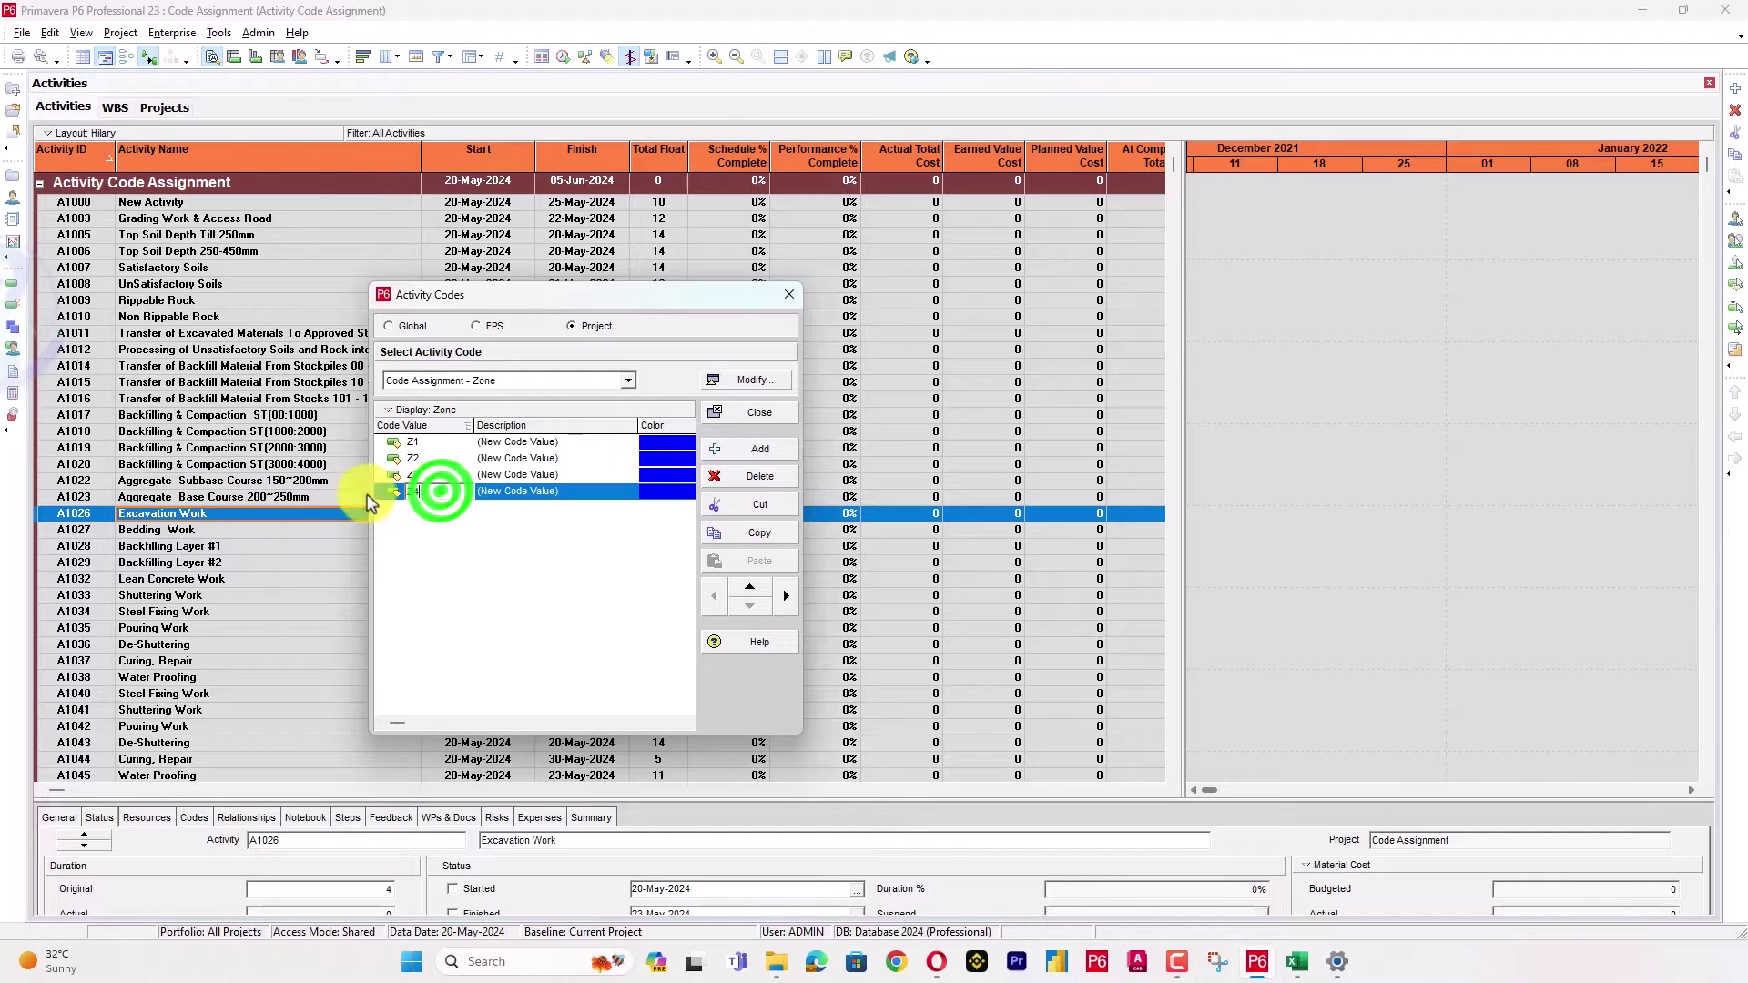
# Copy the first zone name from Excel and set the description of Z1 to Zone (1)(Length=4.5KM) in Primavera P6.
pyautogui.hotkey('alt', 'Tab')
pyautogui.click(960, 378)
pyautogui.click(797, 249)
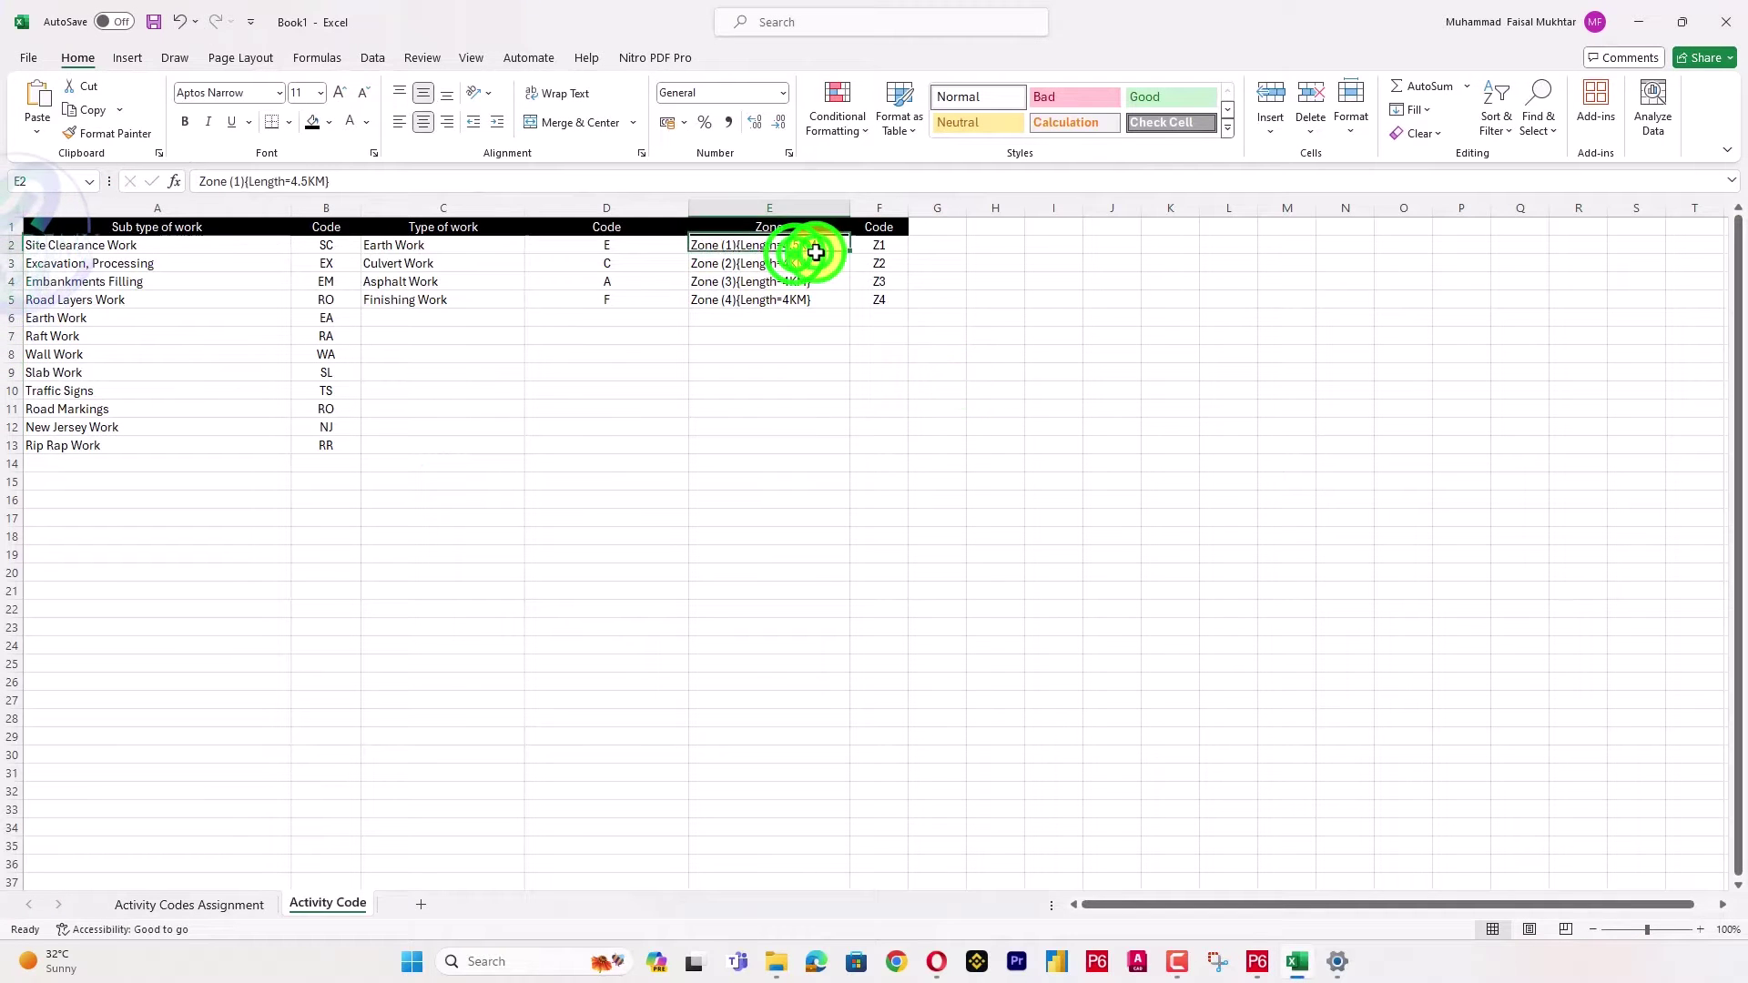
pyautogui.hotkey('alt', 'Tab')
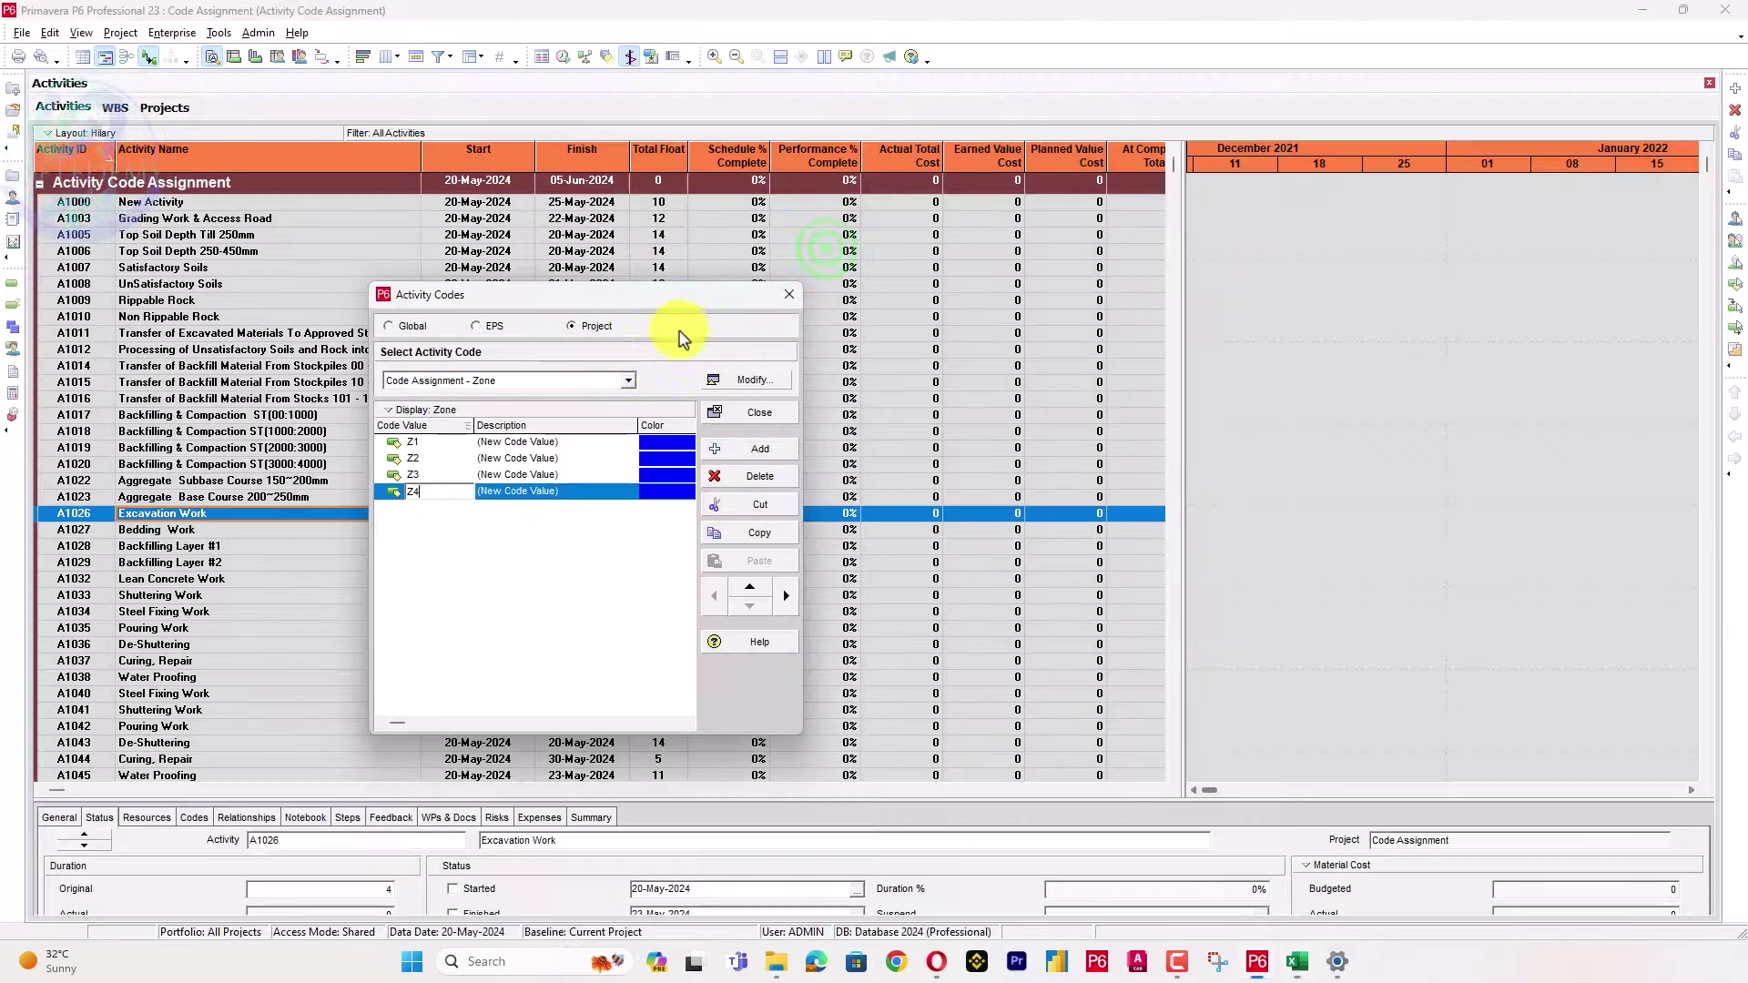
pyautogui.click(577, 442)
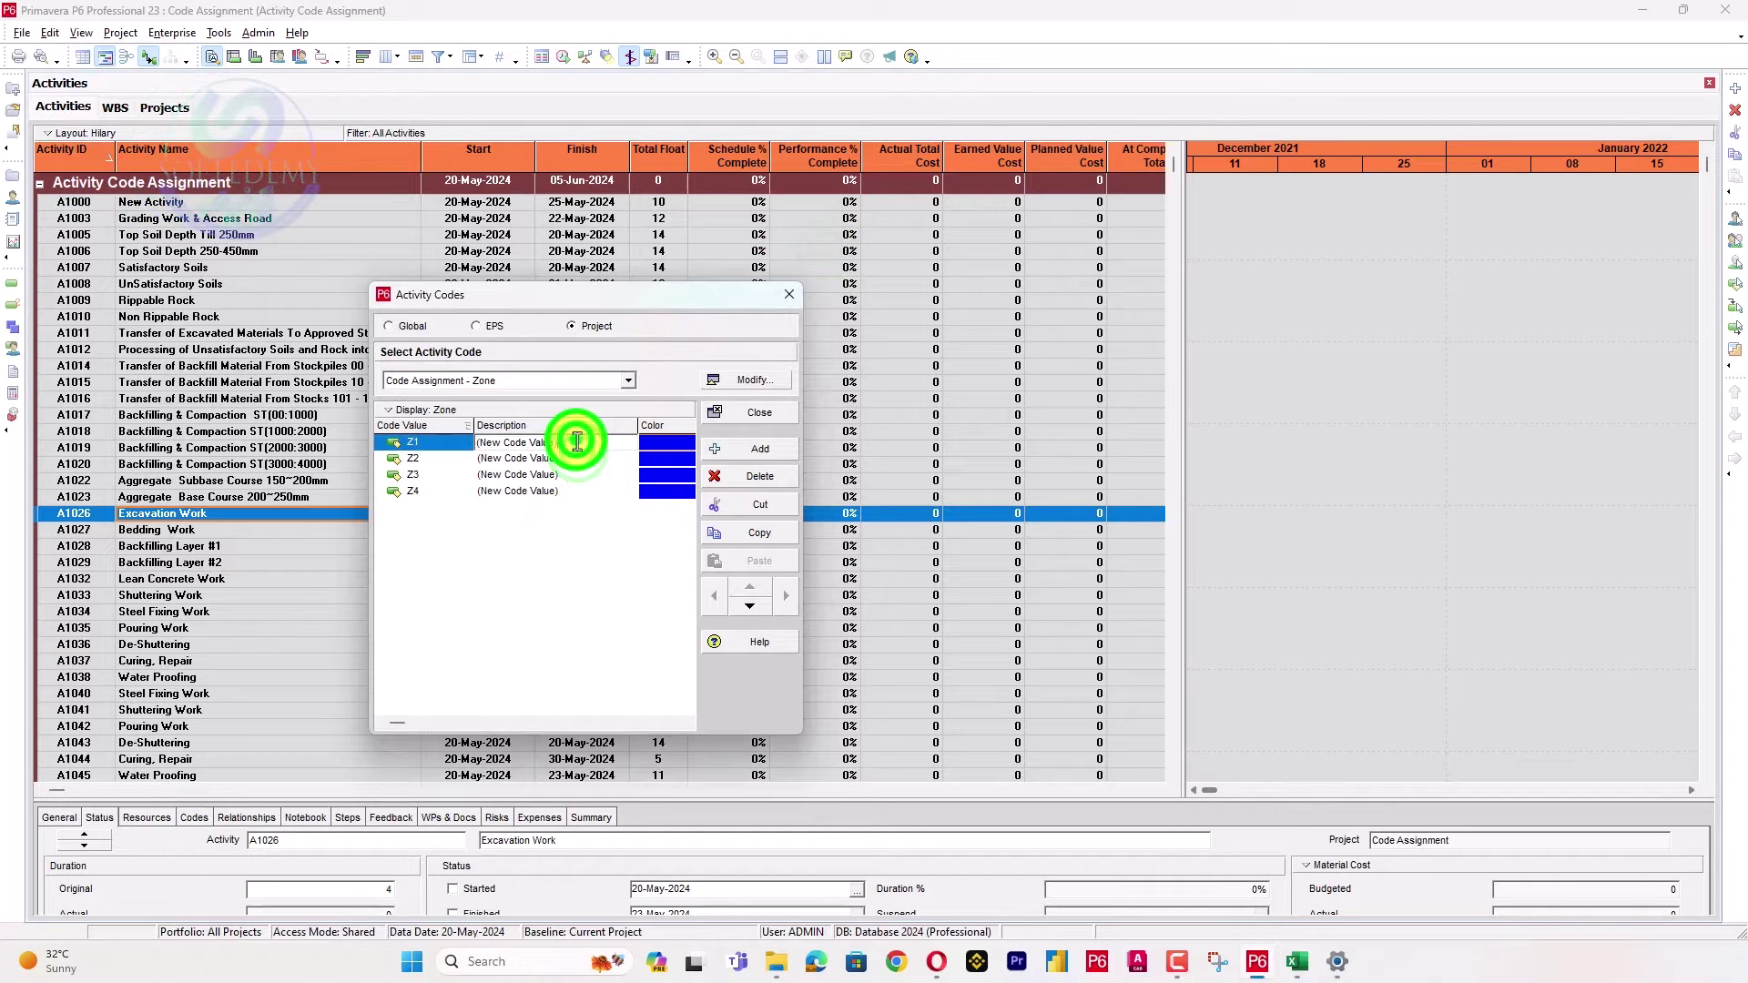
# Copy the second zone name from Excel into the Z2 description in Primavera P6 as Zone (2)(Length=4KM), and return to Excel.
pyautogui.hotkey('alt', 'Tab')
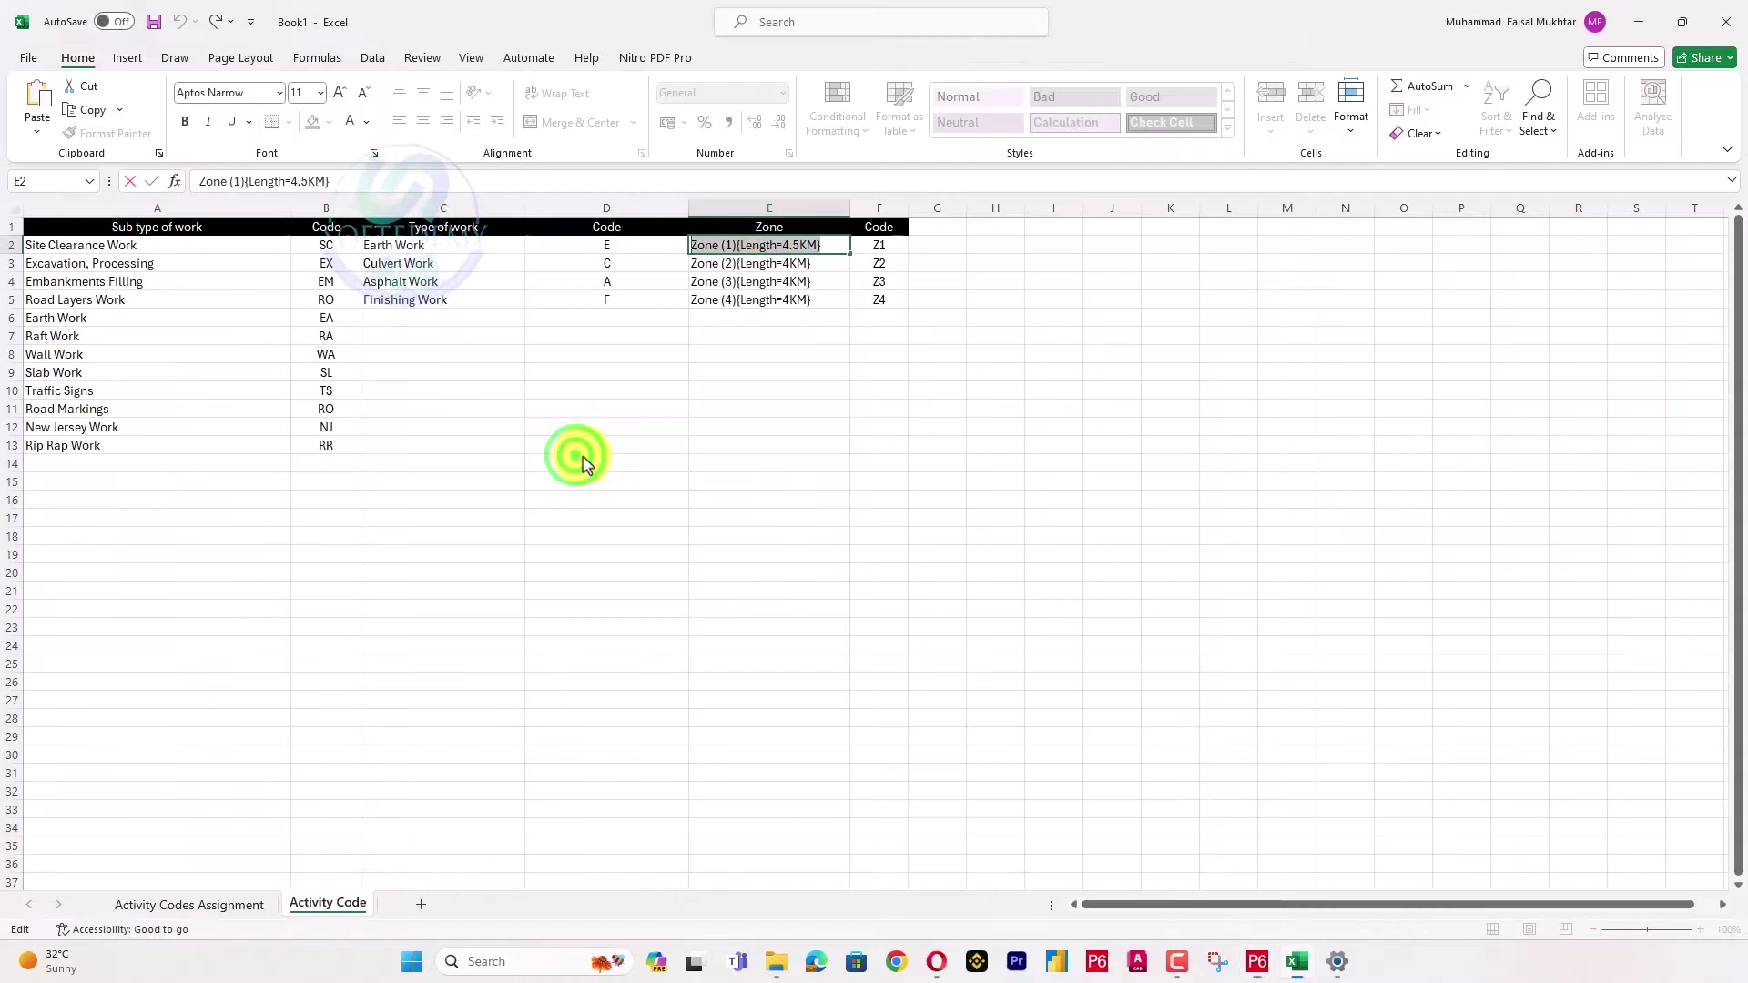
pyautogui.click(807, 266)
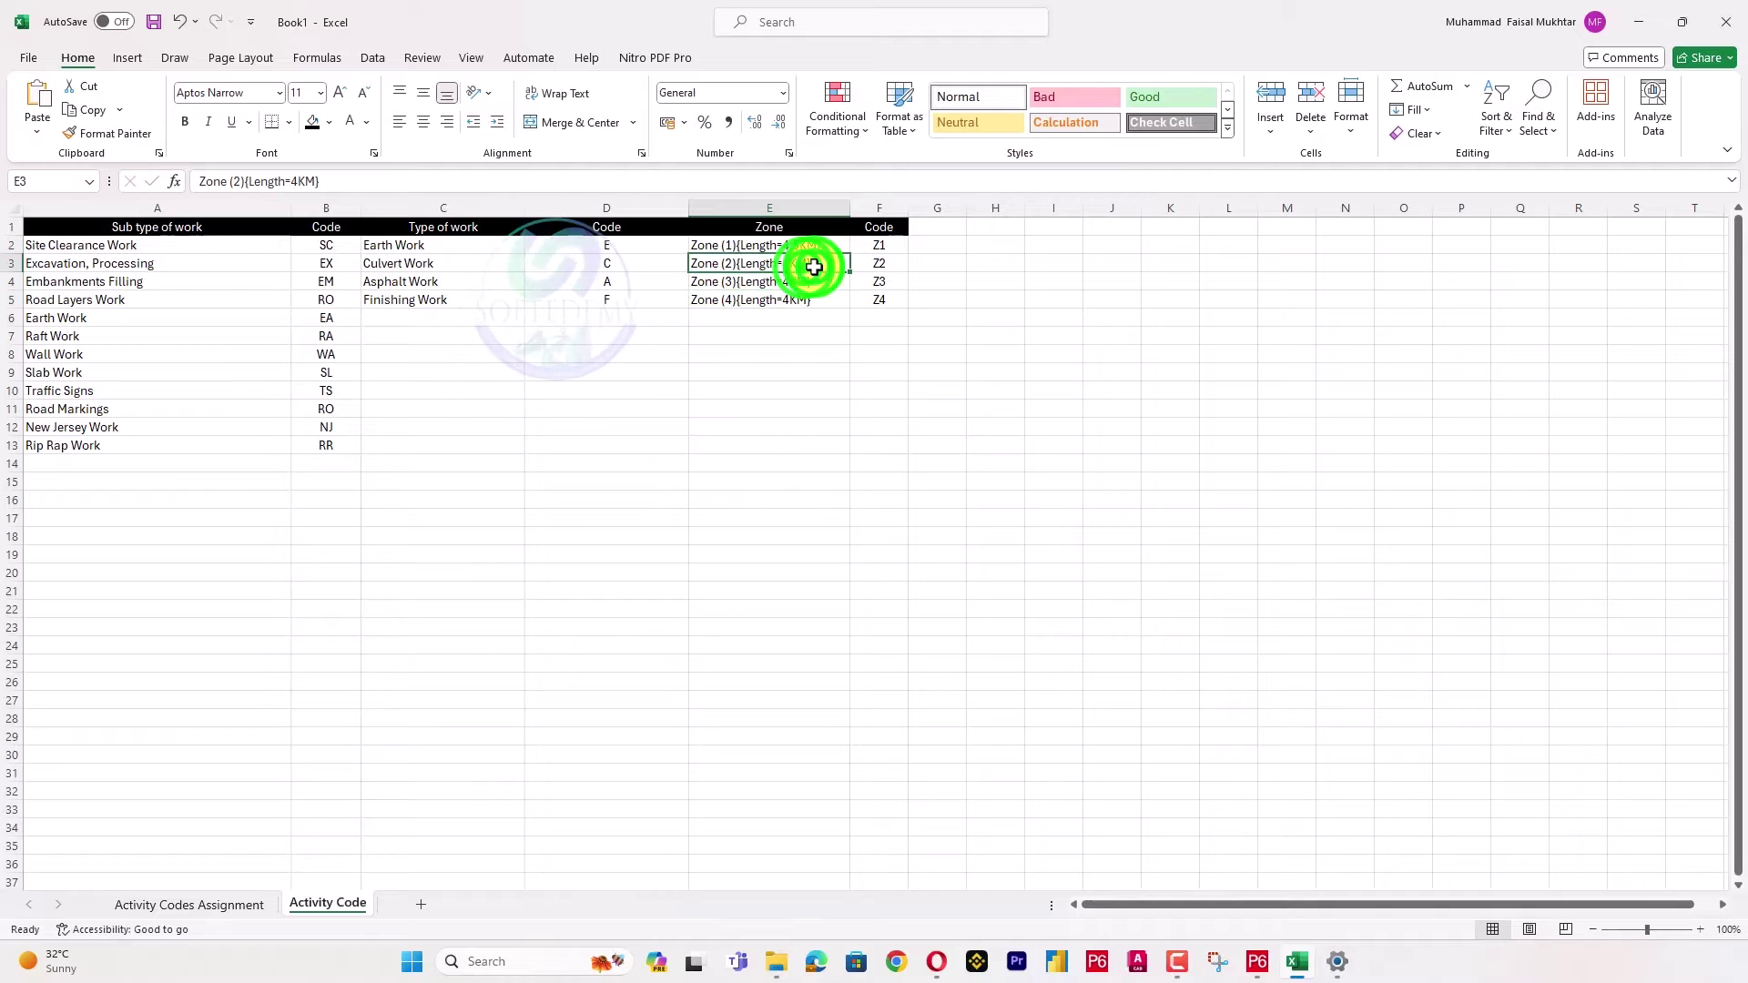
pyautogui.hotkey('ctrl', 'c')
pyautogui.hotkey('alt', 'Tab')
pyautogui.click(546, 460)
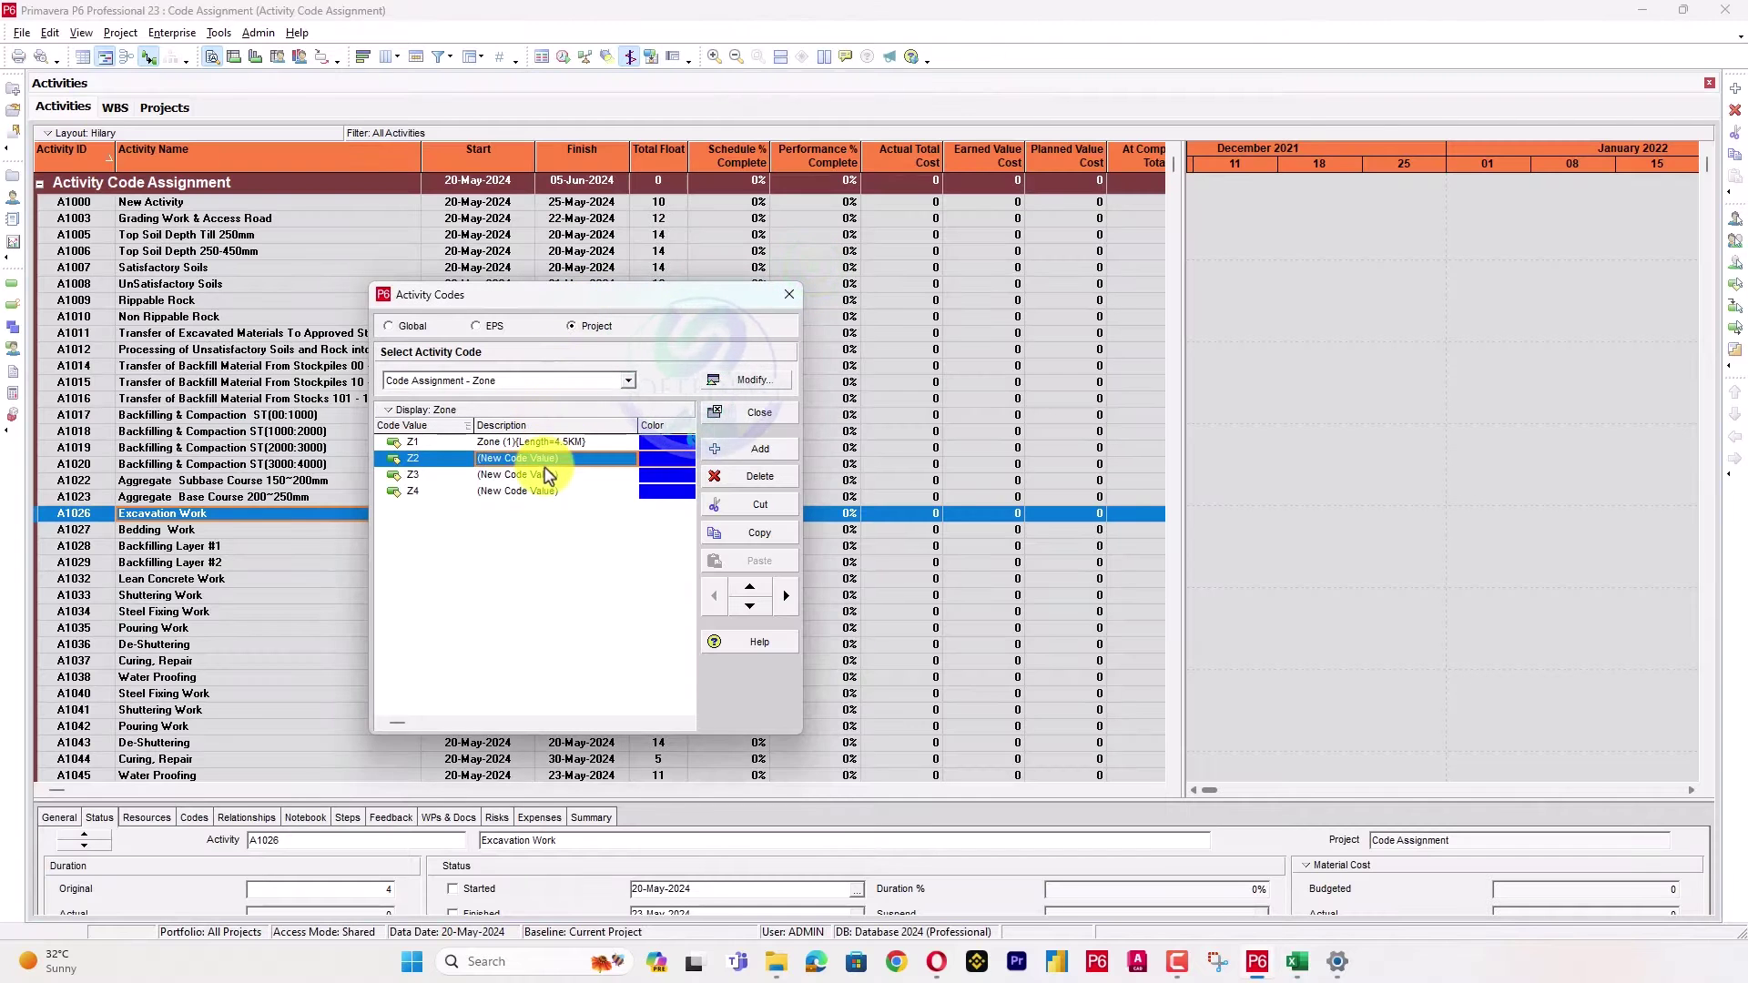
pyautogui.hotkey('alt', 'Tab')
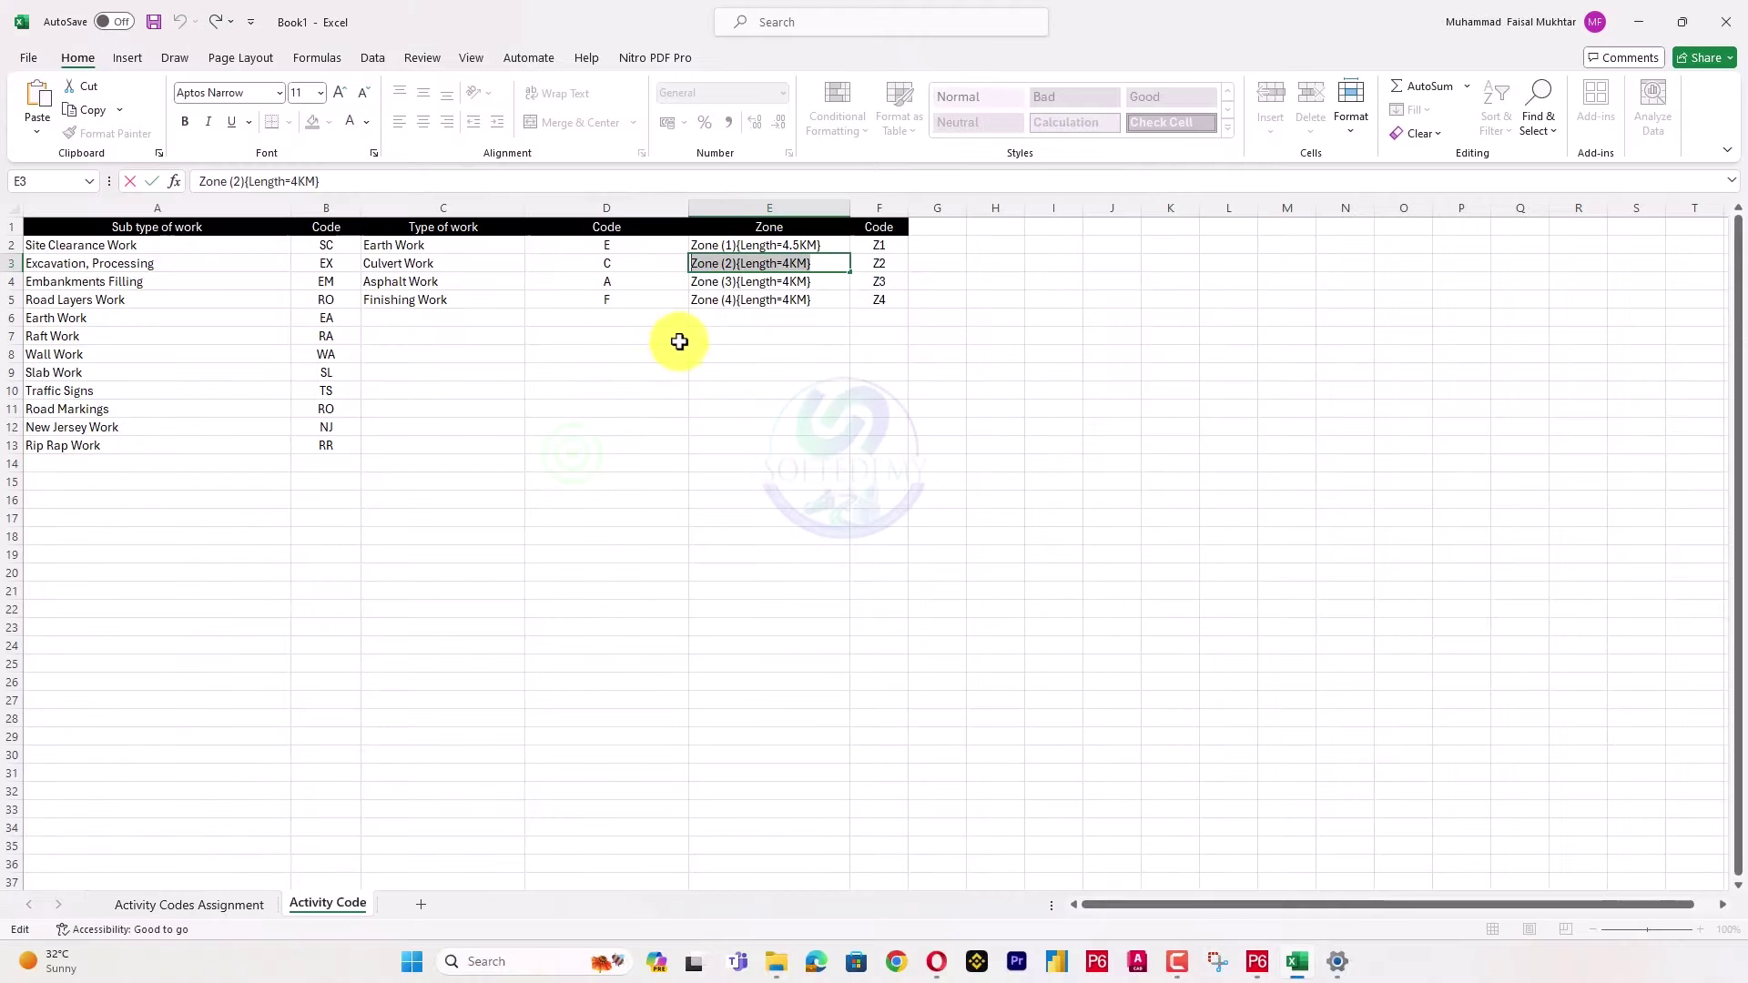
# Copy the third zone name from Excel into the Z3 description in Primavera P6 as Zone (3)(Length=4KM).
pyautogui.click(788, 282)
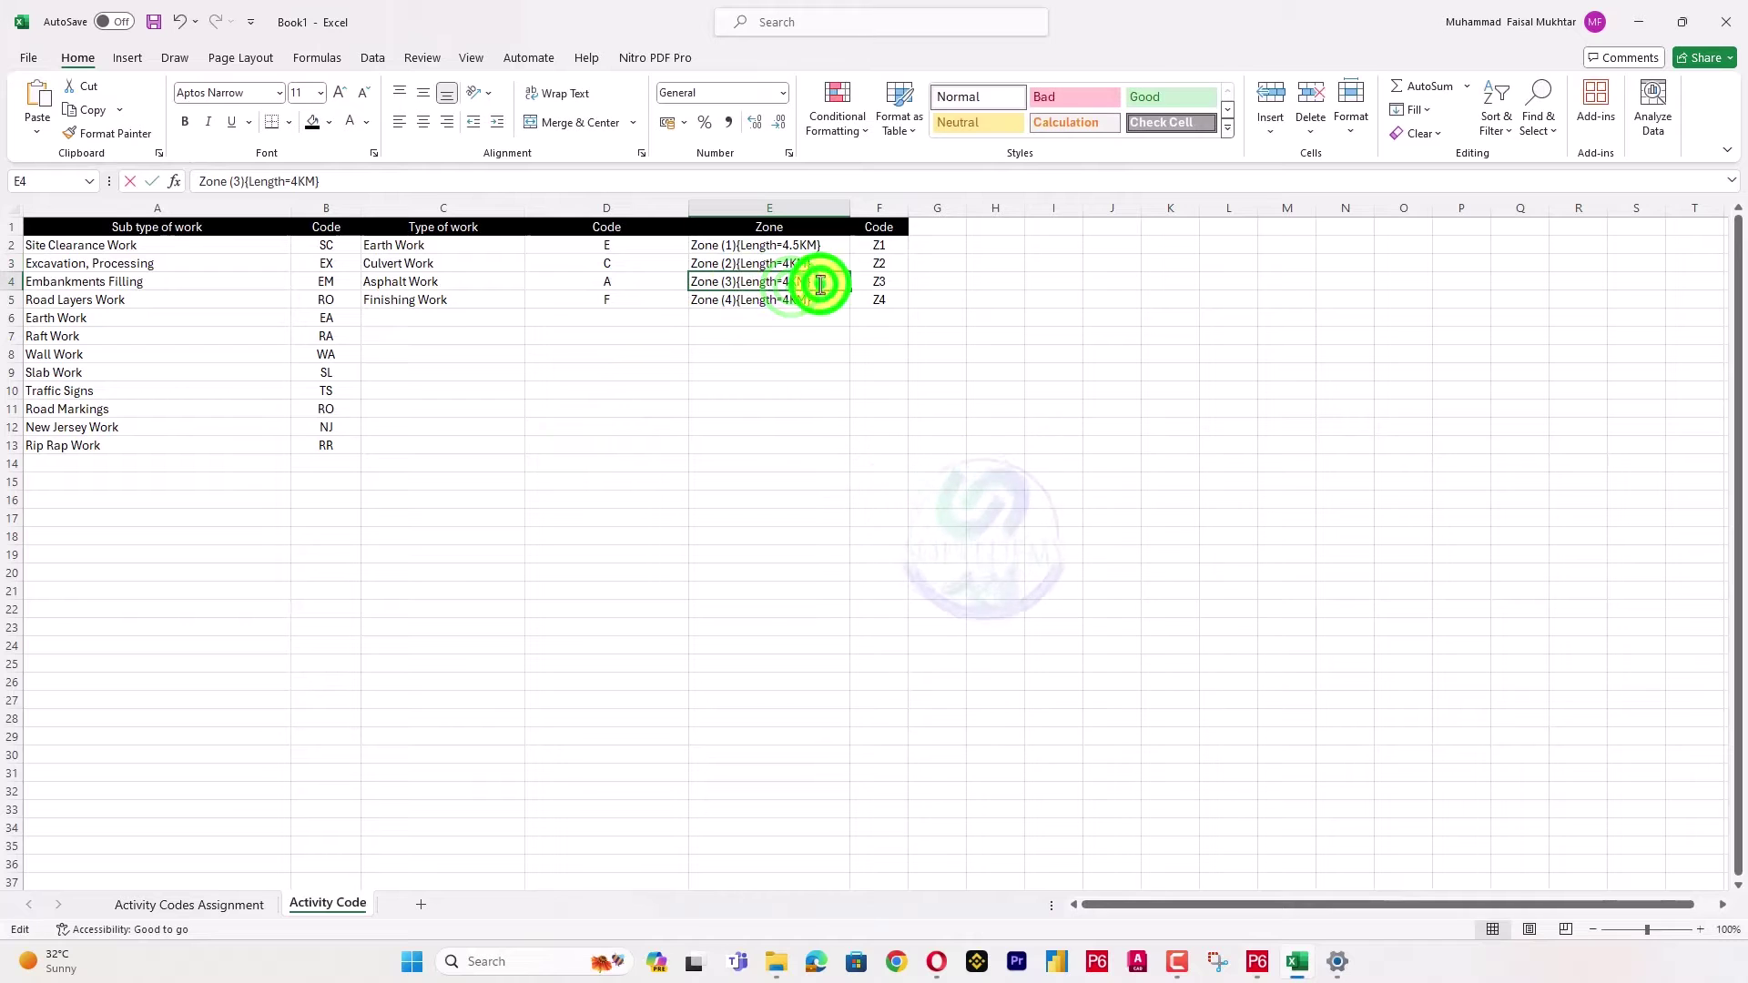
pyautogui.hotkey('alt', 'Tab')
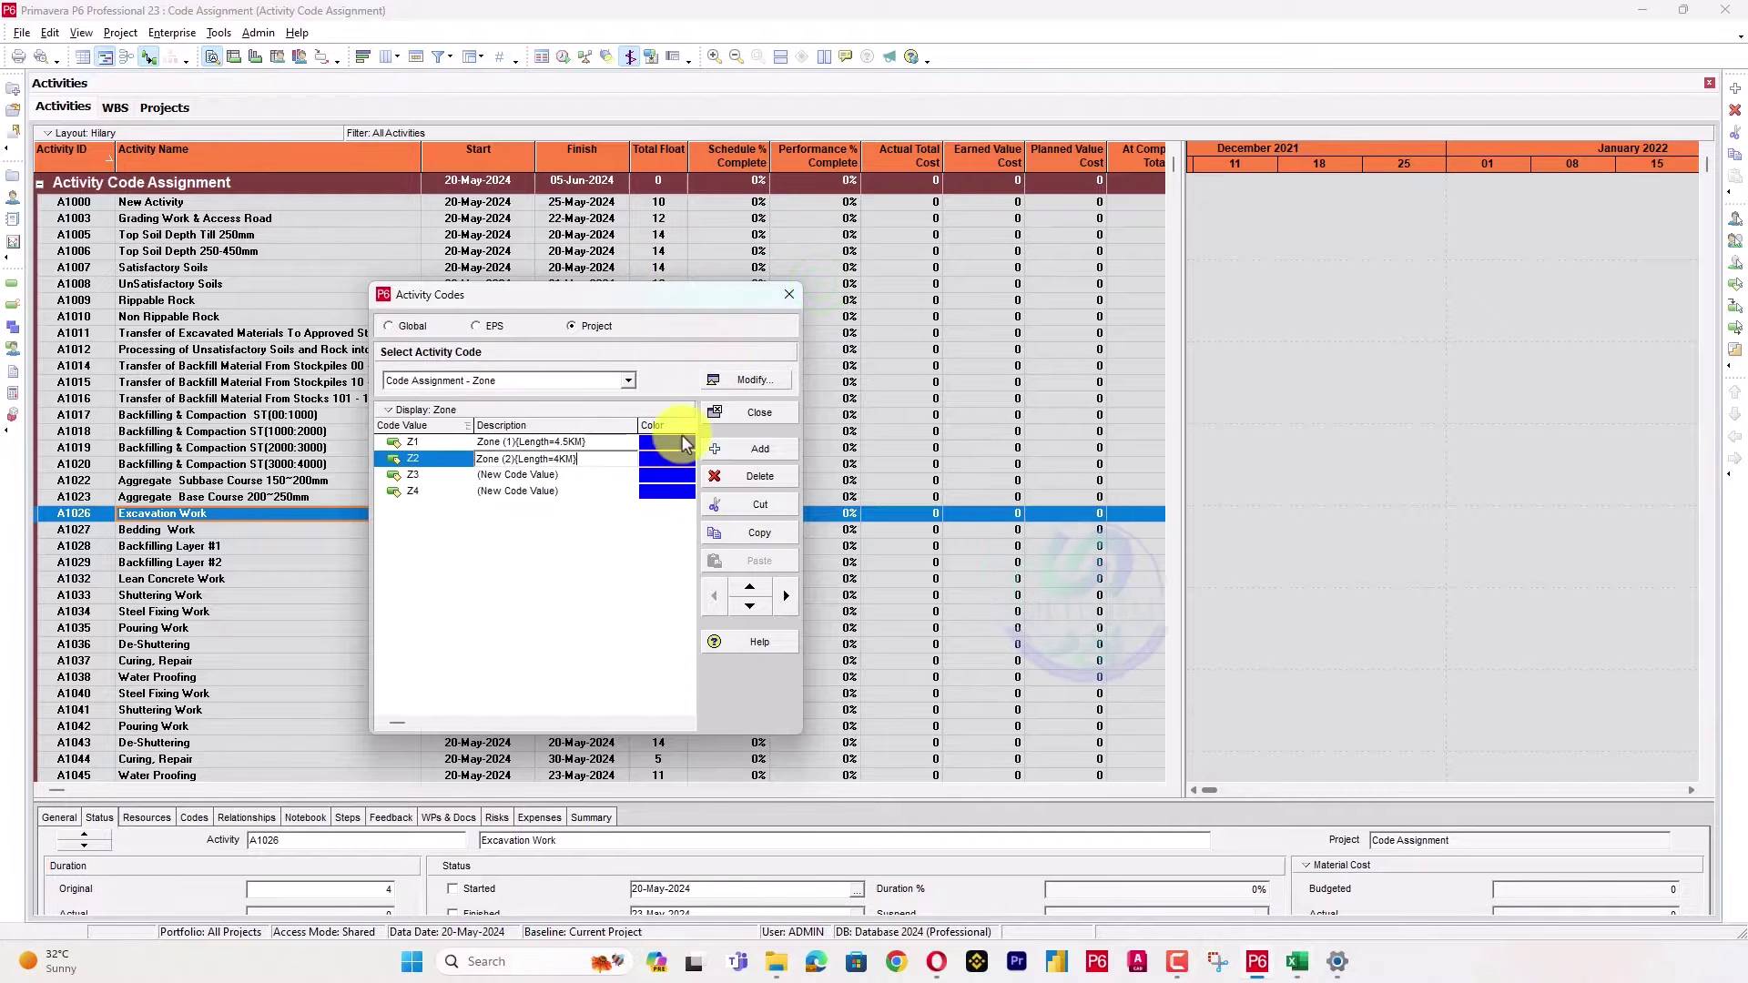
pyautogui.click(565, 476)
# Copy the fourth zone name from Excel into the Z4 description in Primavera P6 as Zone (4)(Length=4KM).
pyautogui.hotkey('alt', 'Tab')
pyautogui.click(816, 299)
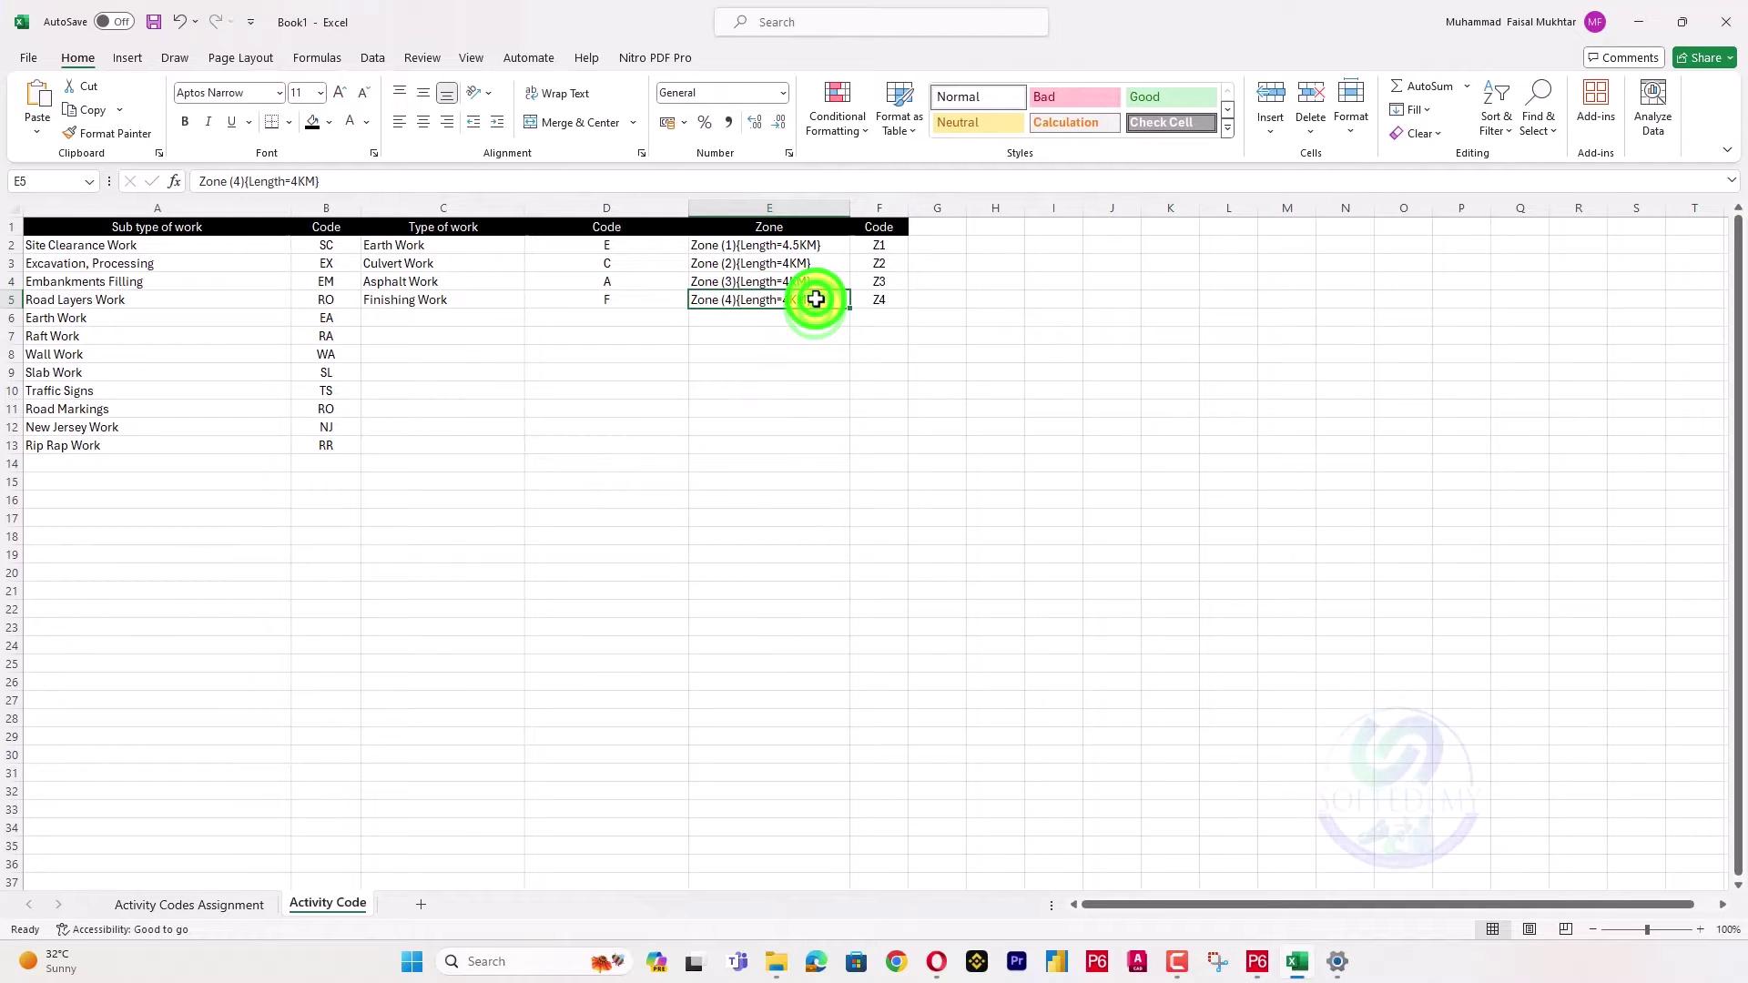
pyautogui.hotkey('ctrl', 'c')
pyautogui.hotkey('alt', 'Tab')
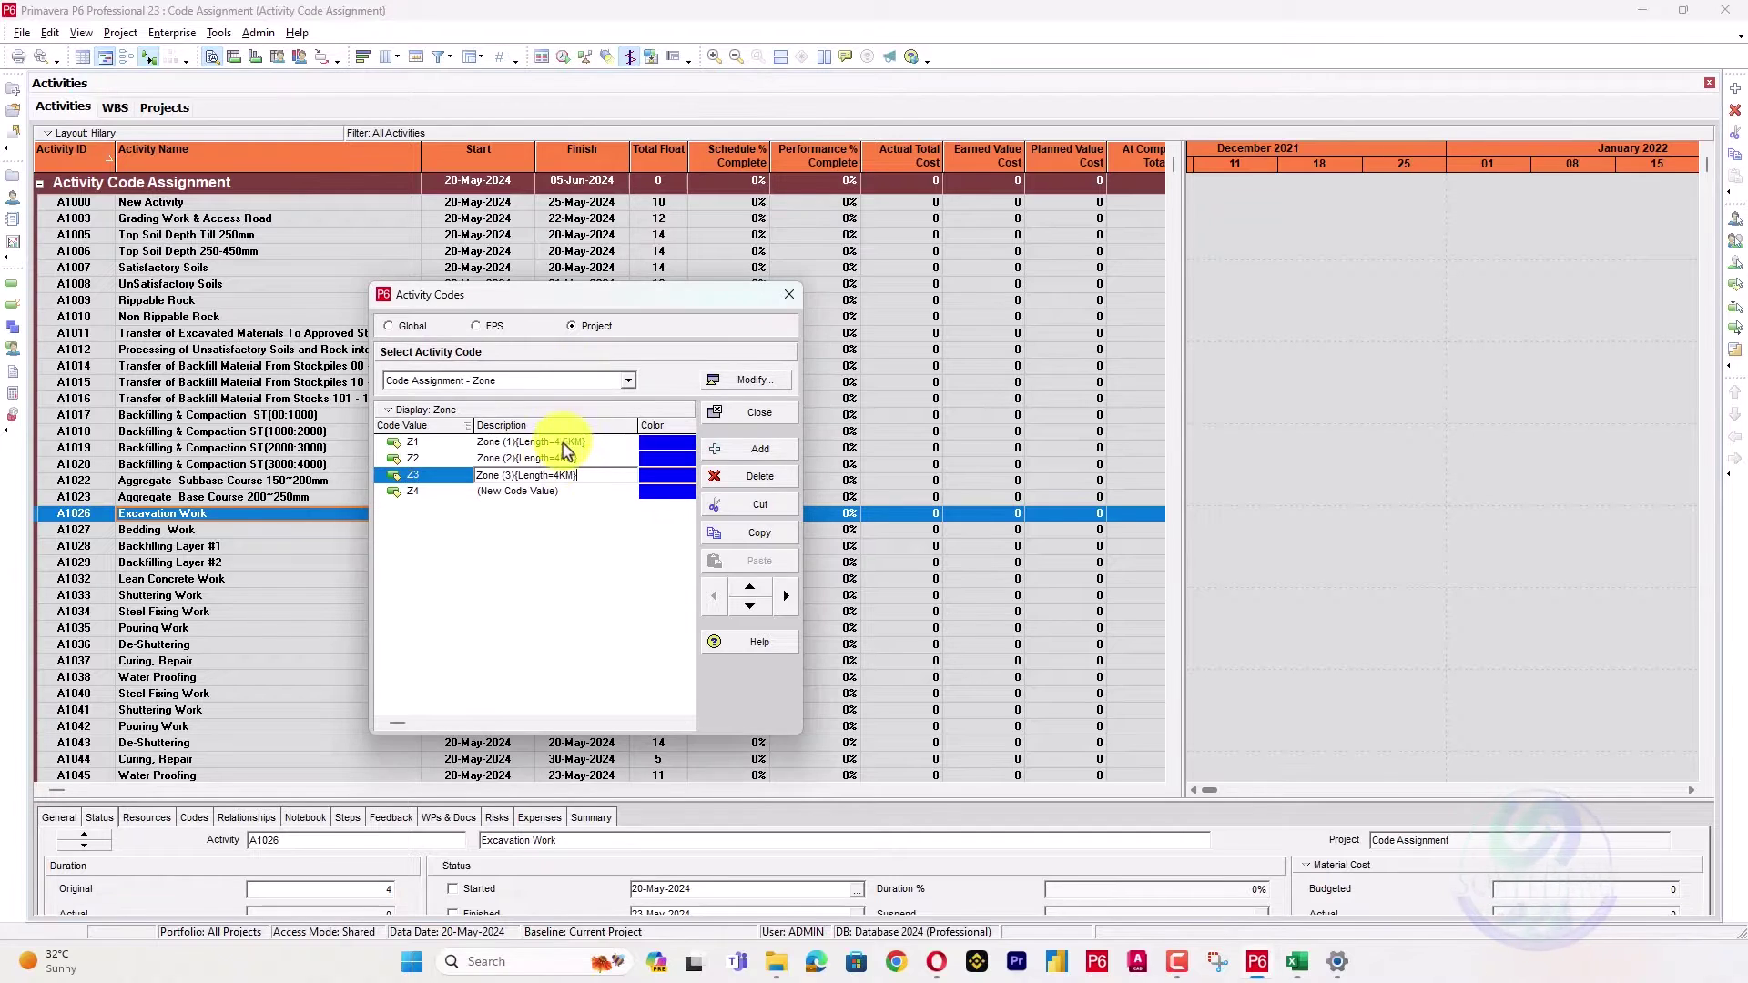
pyautogui.click(571, 491)
pyautogui.hotkey('ctrl', 'v')
pyautogui.click(504, 533)
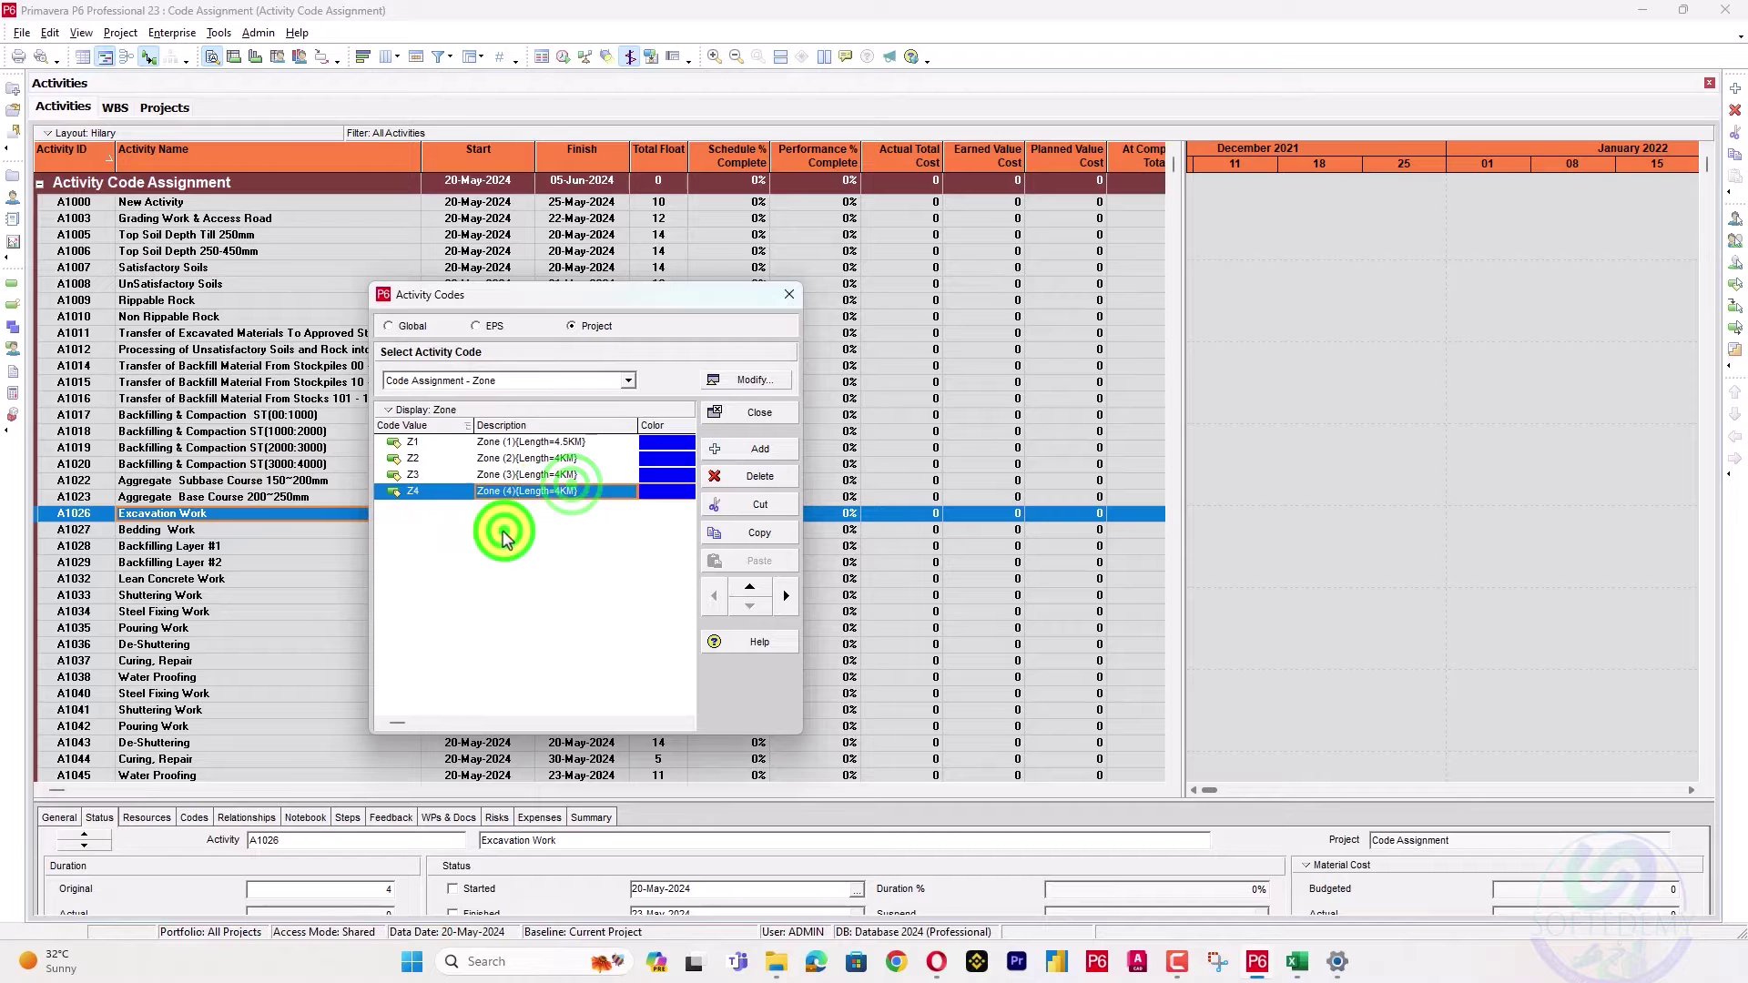
# Add a project activity code named Type of work in Primavera P6, copying its name from the Excel column heading.
pyautogui.click(757, 383)
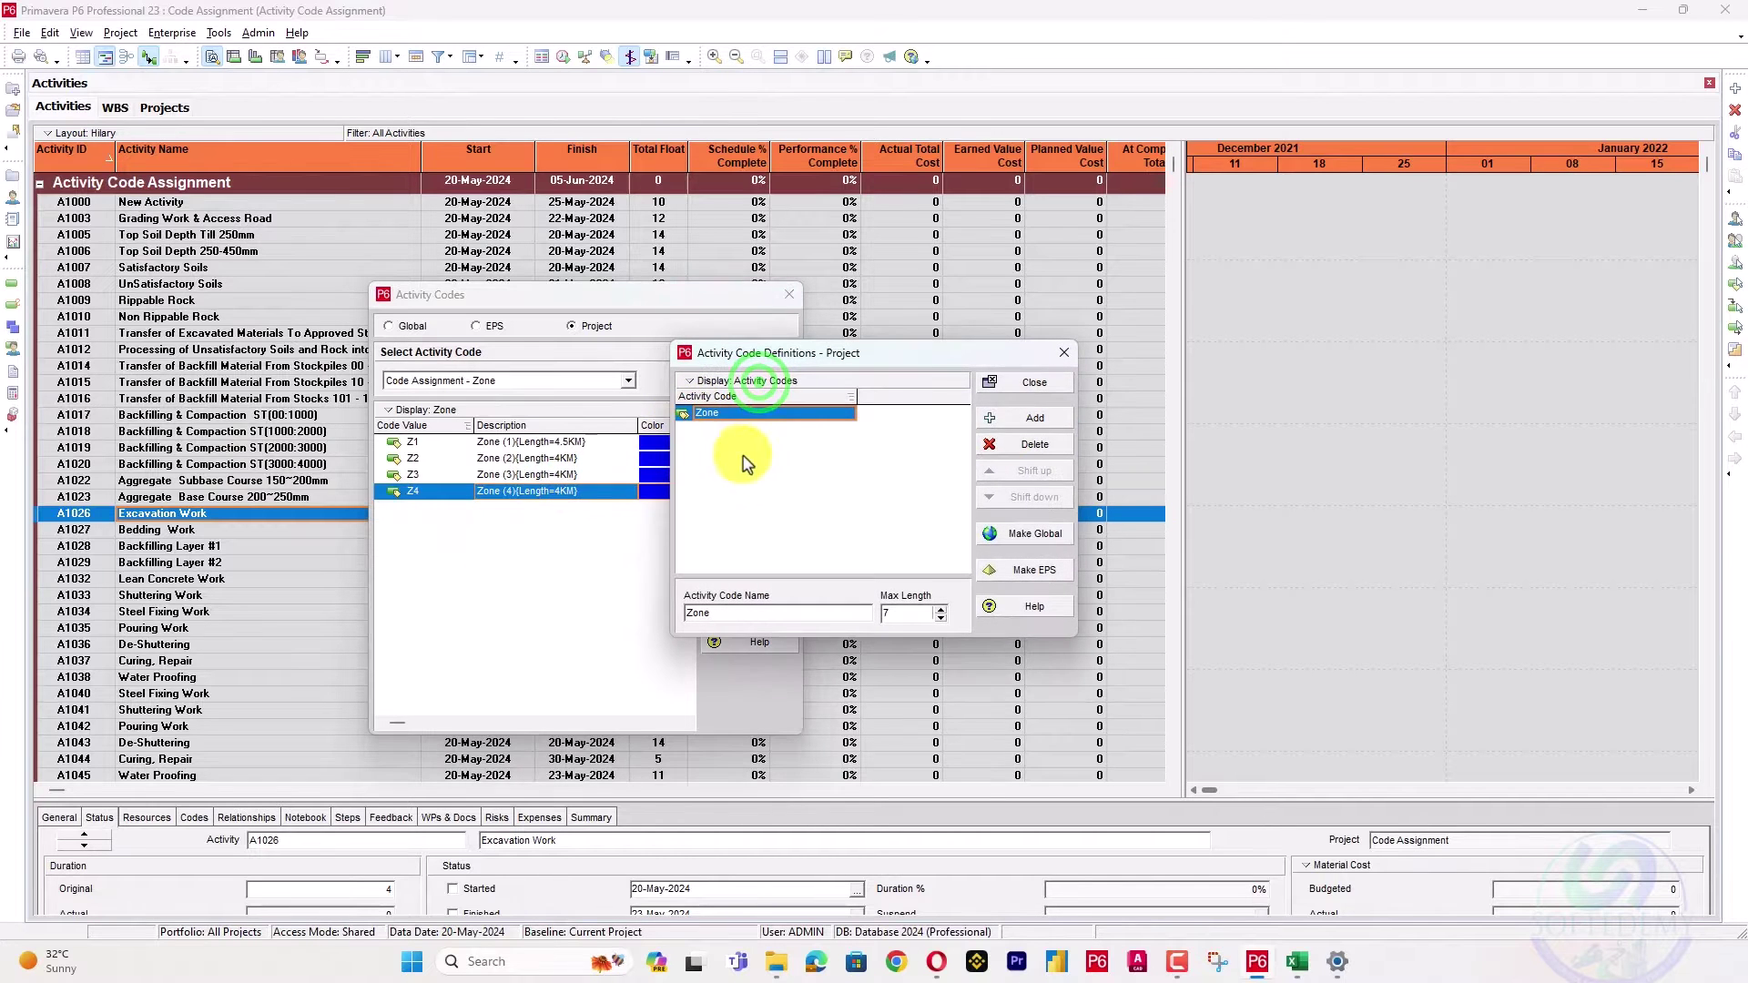
pyautogui.click(1010, 421)
pyautogui.hotkey('alt', 'Tab')
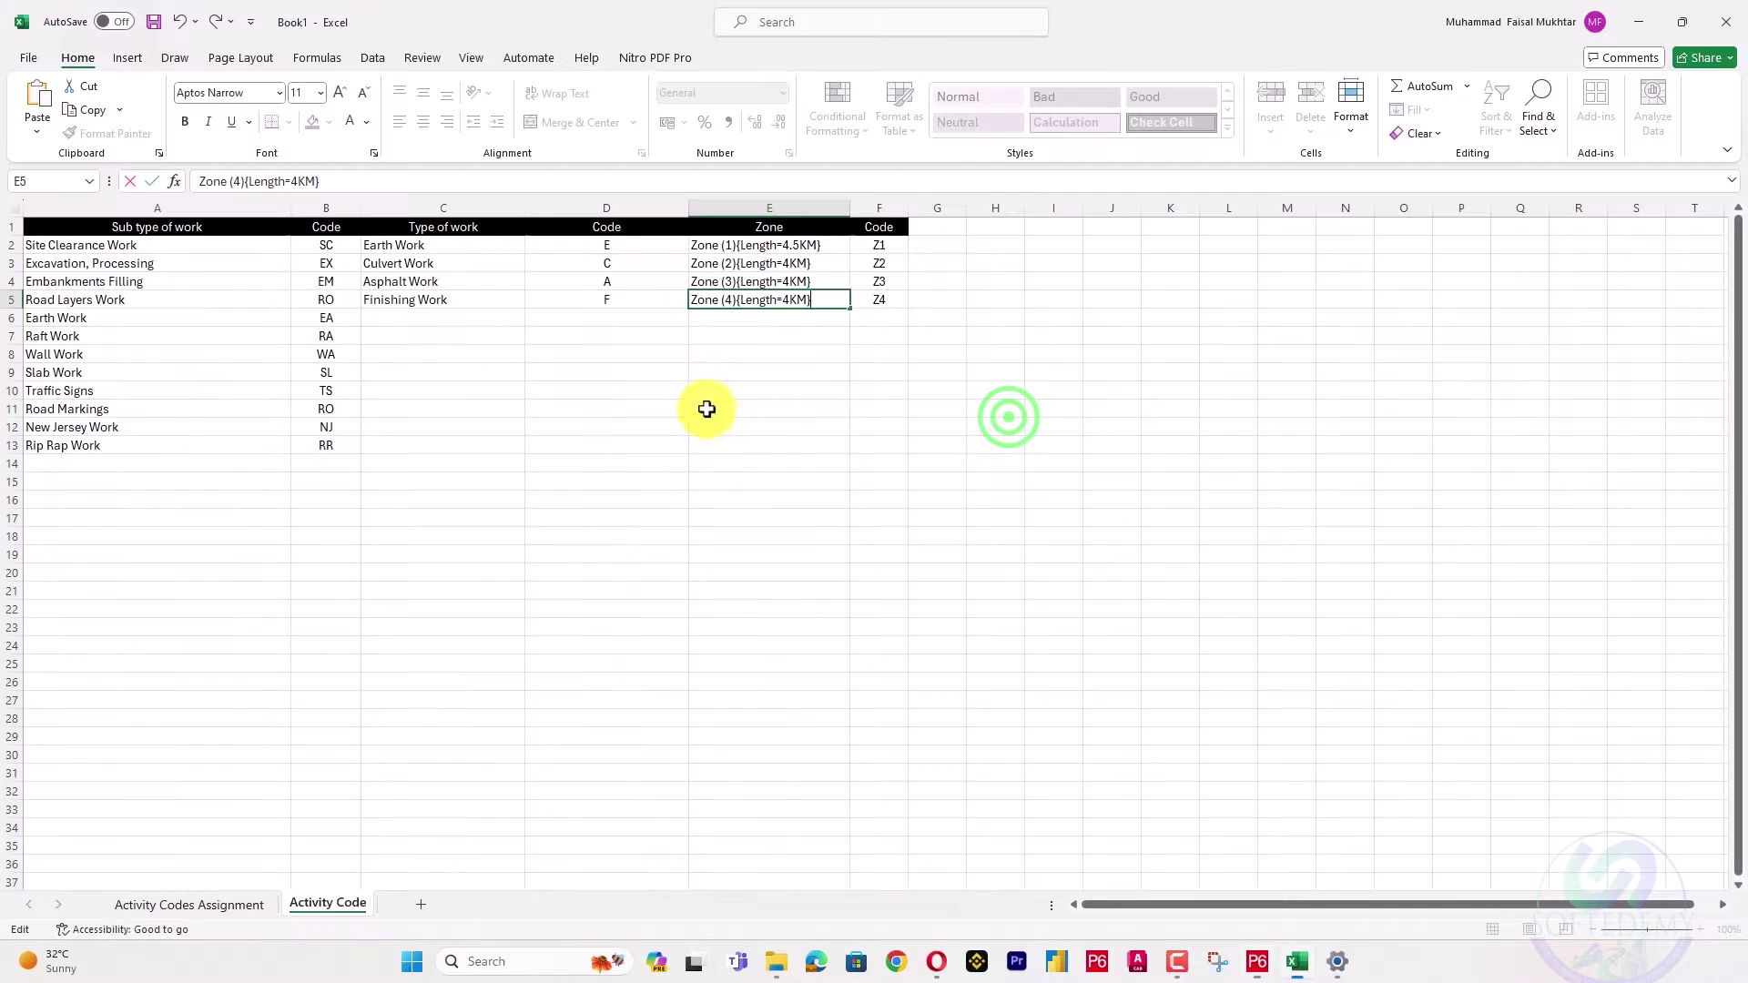
pyautogui.click(480, 232)
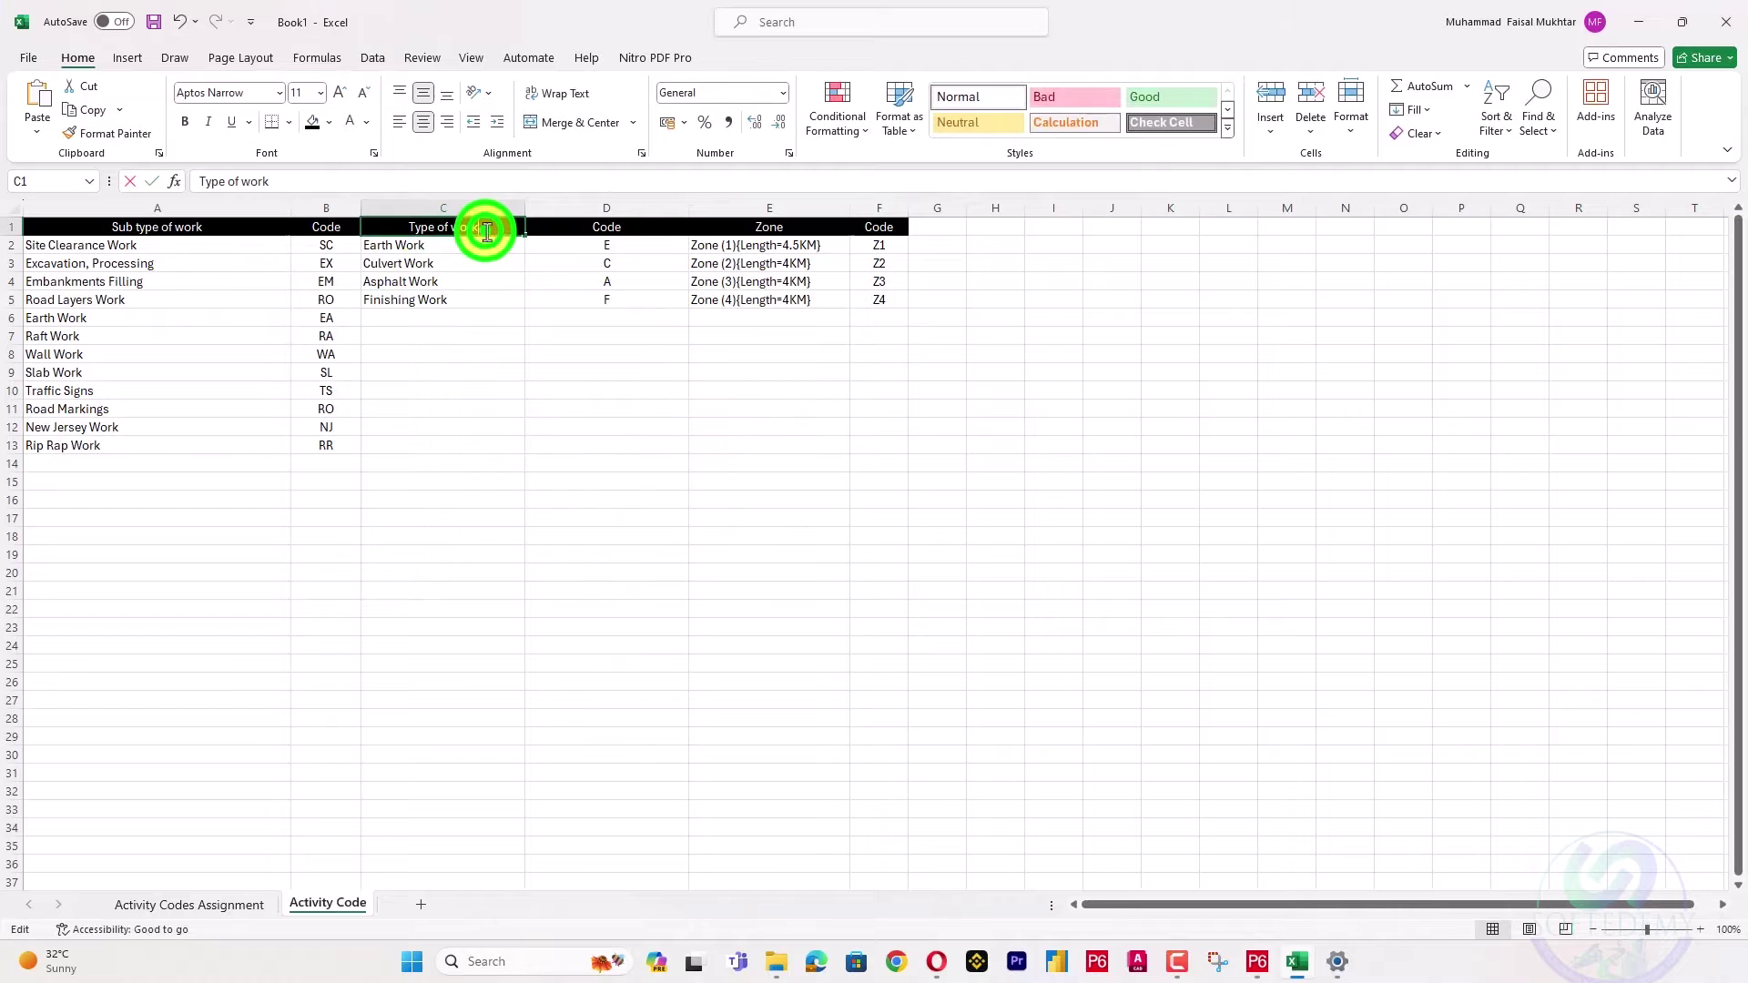
pyautogui.hotkey('alt', 'Tab')
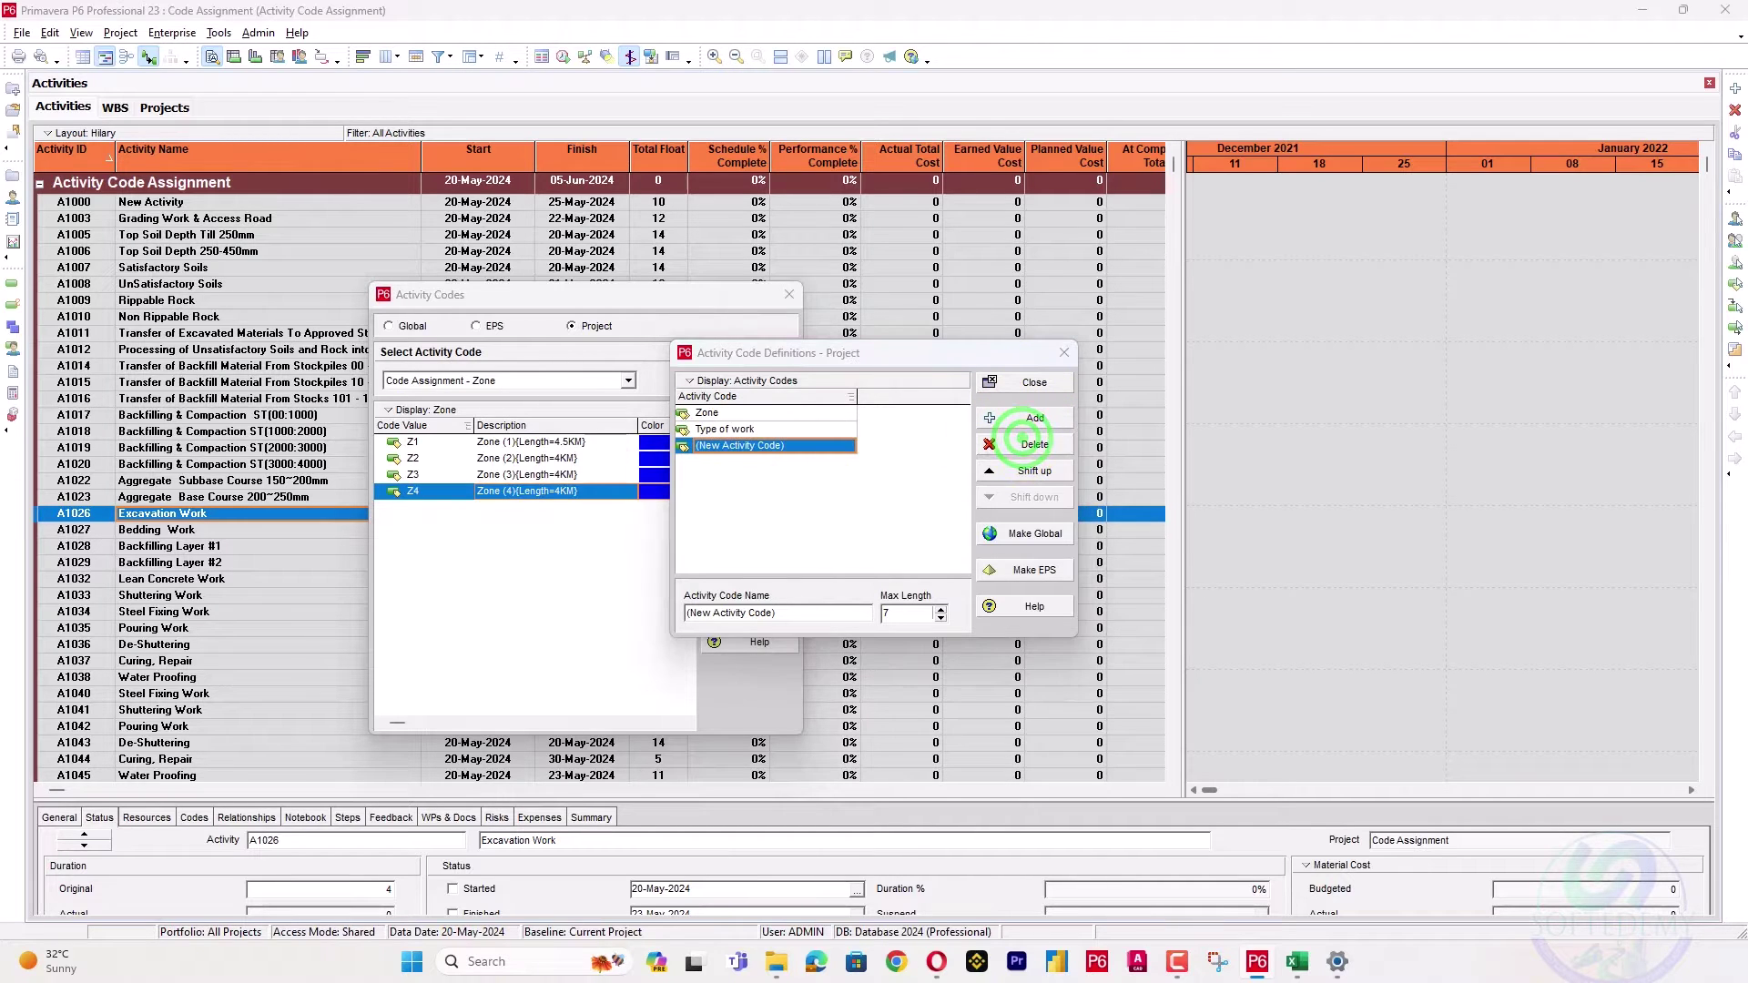
# Delete the surplus unnamed activity code and close the project activity code definitions.
pyautogui.press('Delete')
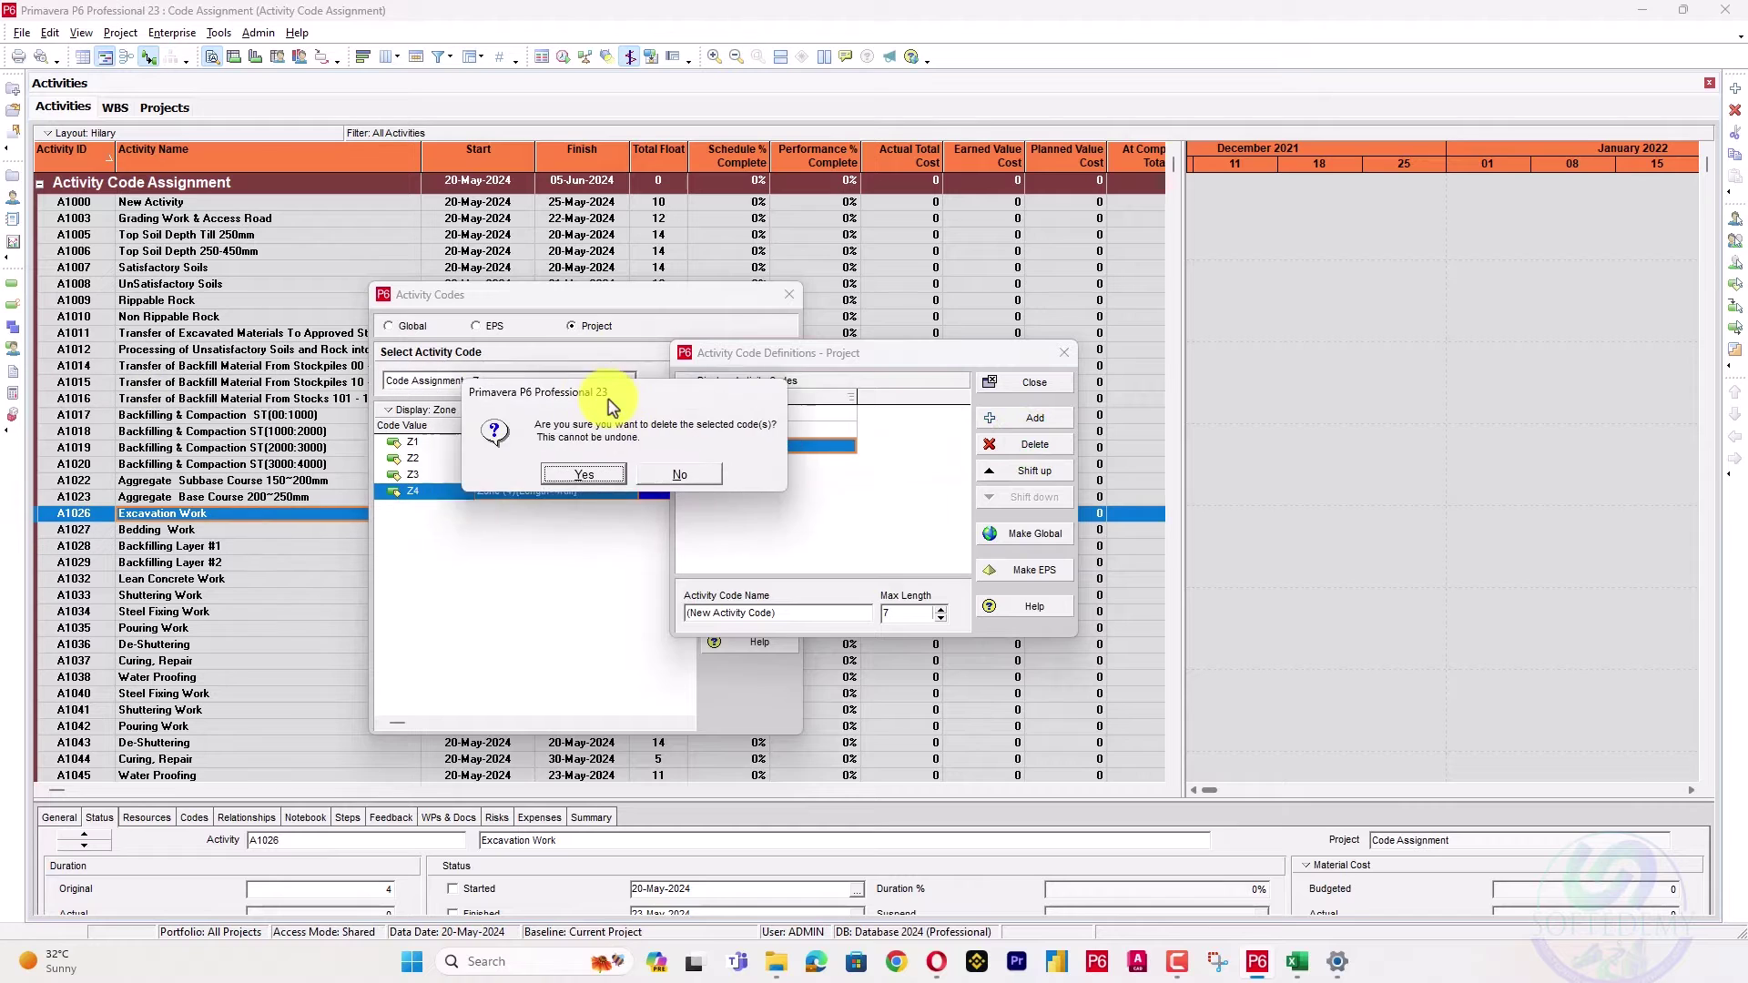
pyautogui.click(647, 474)
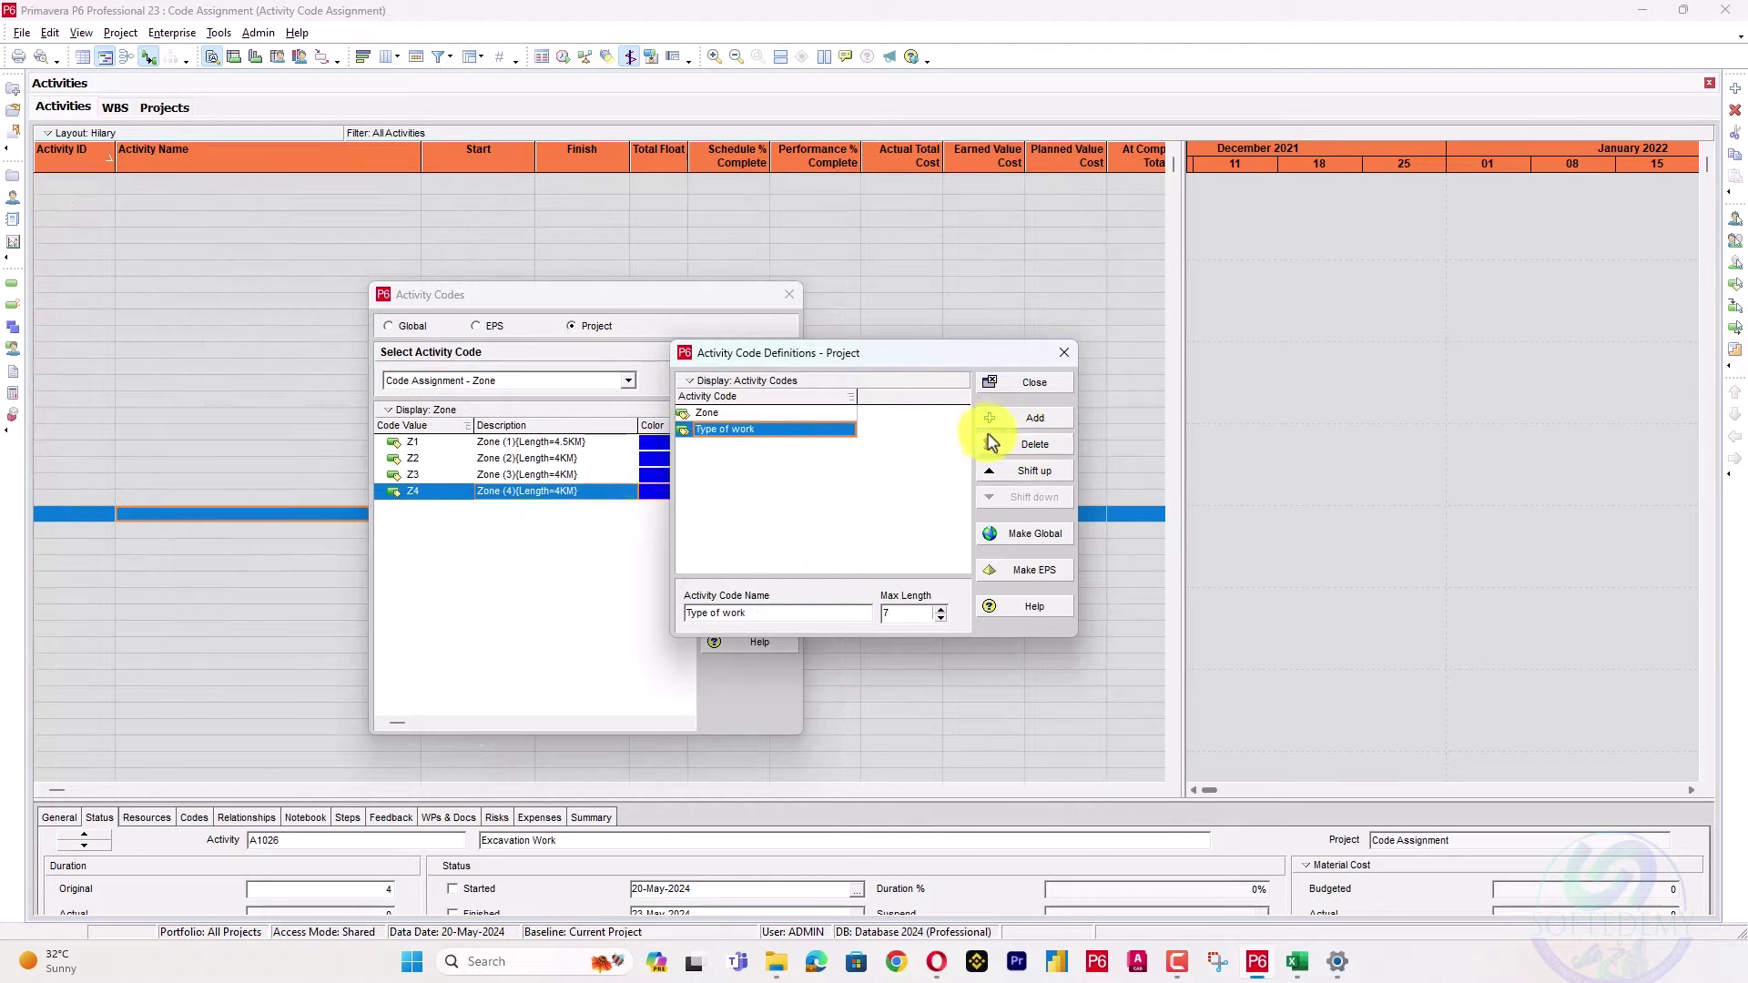
pyautogui.click(1024, 386)
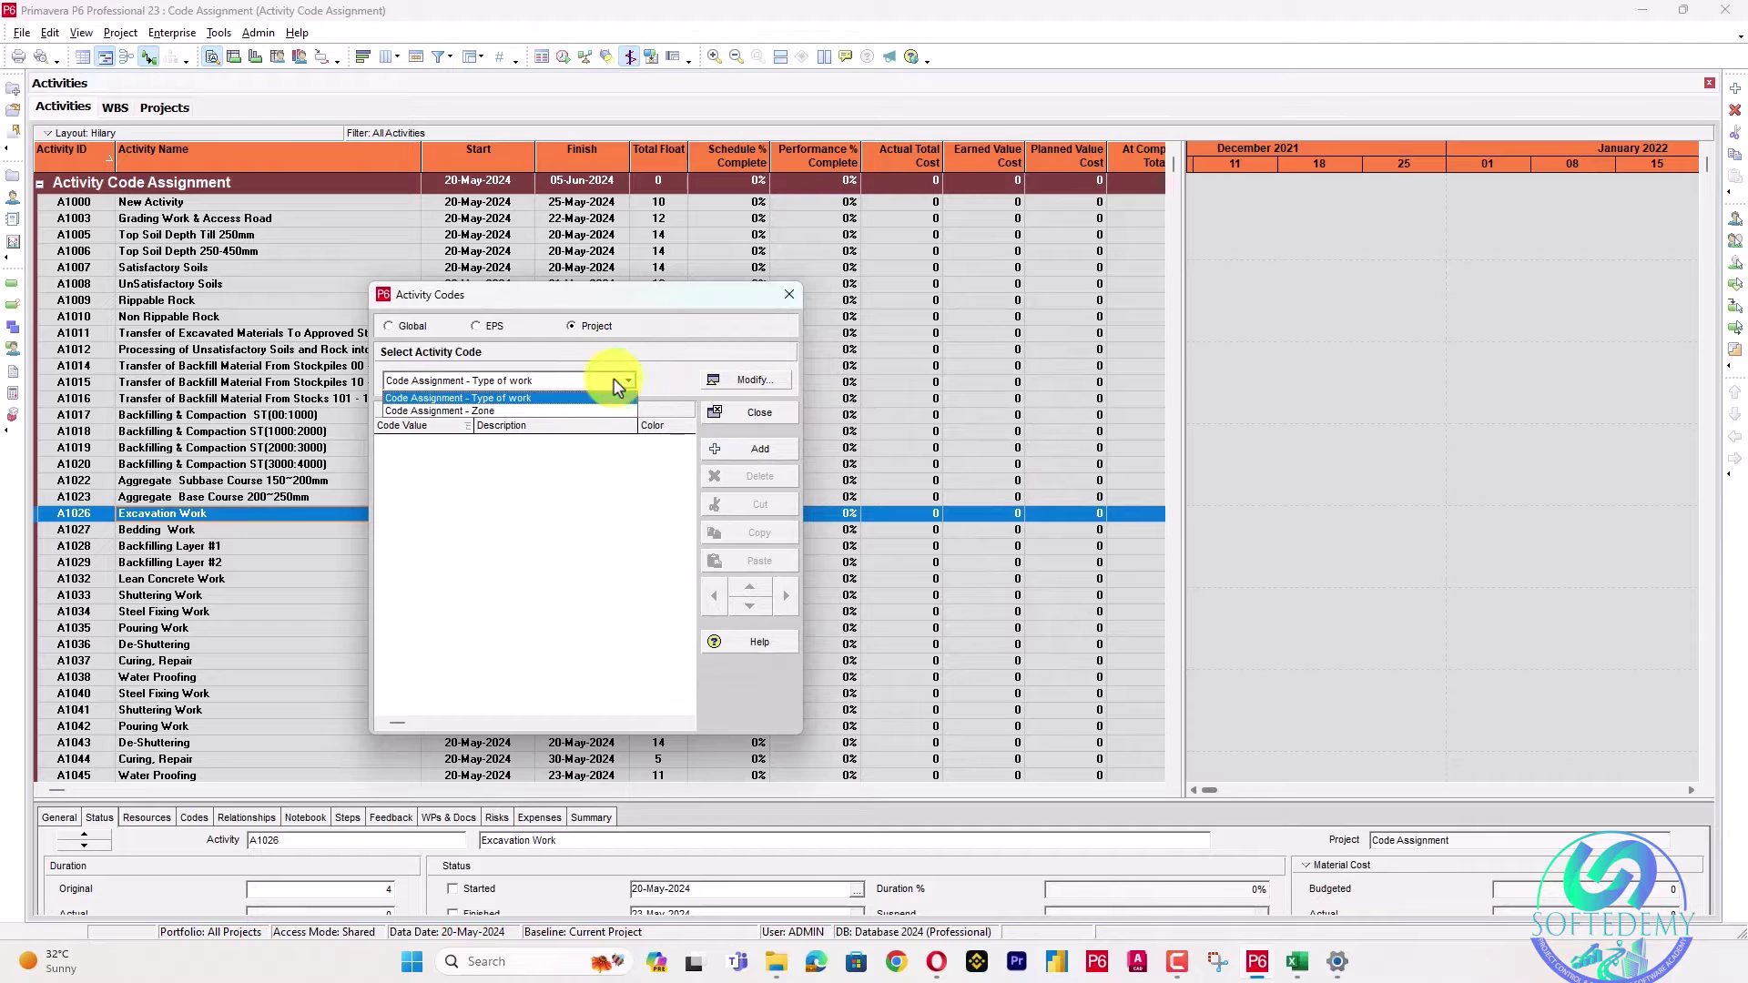
# Select the Type of work activity code and add four new code values to it.
pyautogui.click(524, 399)
pyautogui.click(767, 452)
pyautogui.click(766, 452)
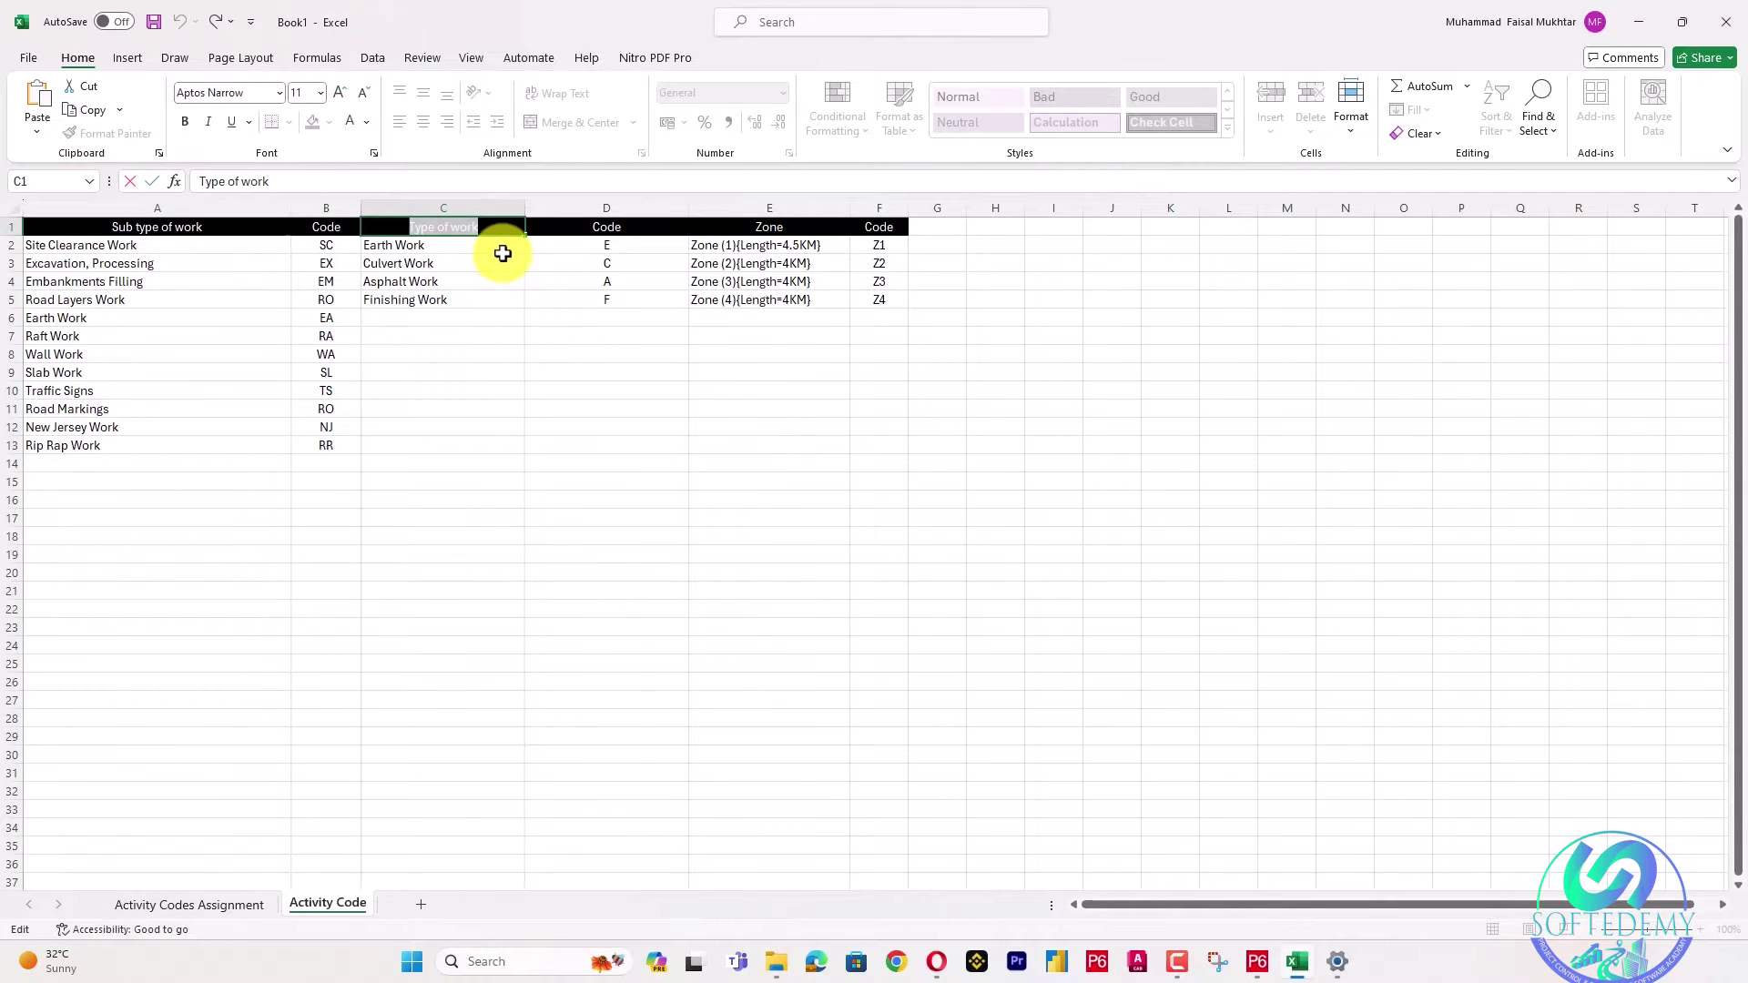
# Copy the first two work types from Excel into the Type of work descriptions in Primavera P6: Earth Work and Culvert Work.
pyautogui.click(500, 246)
pyautogui.doubleClick(498, 245)
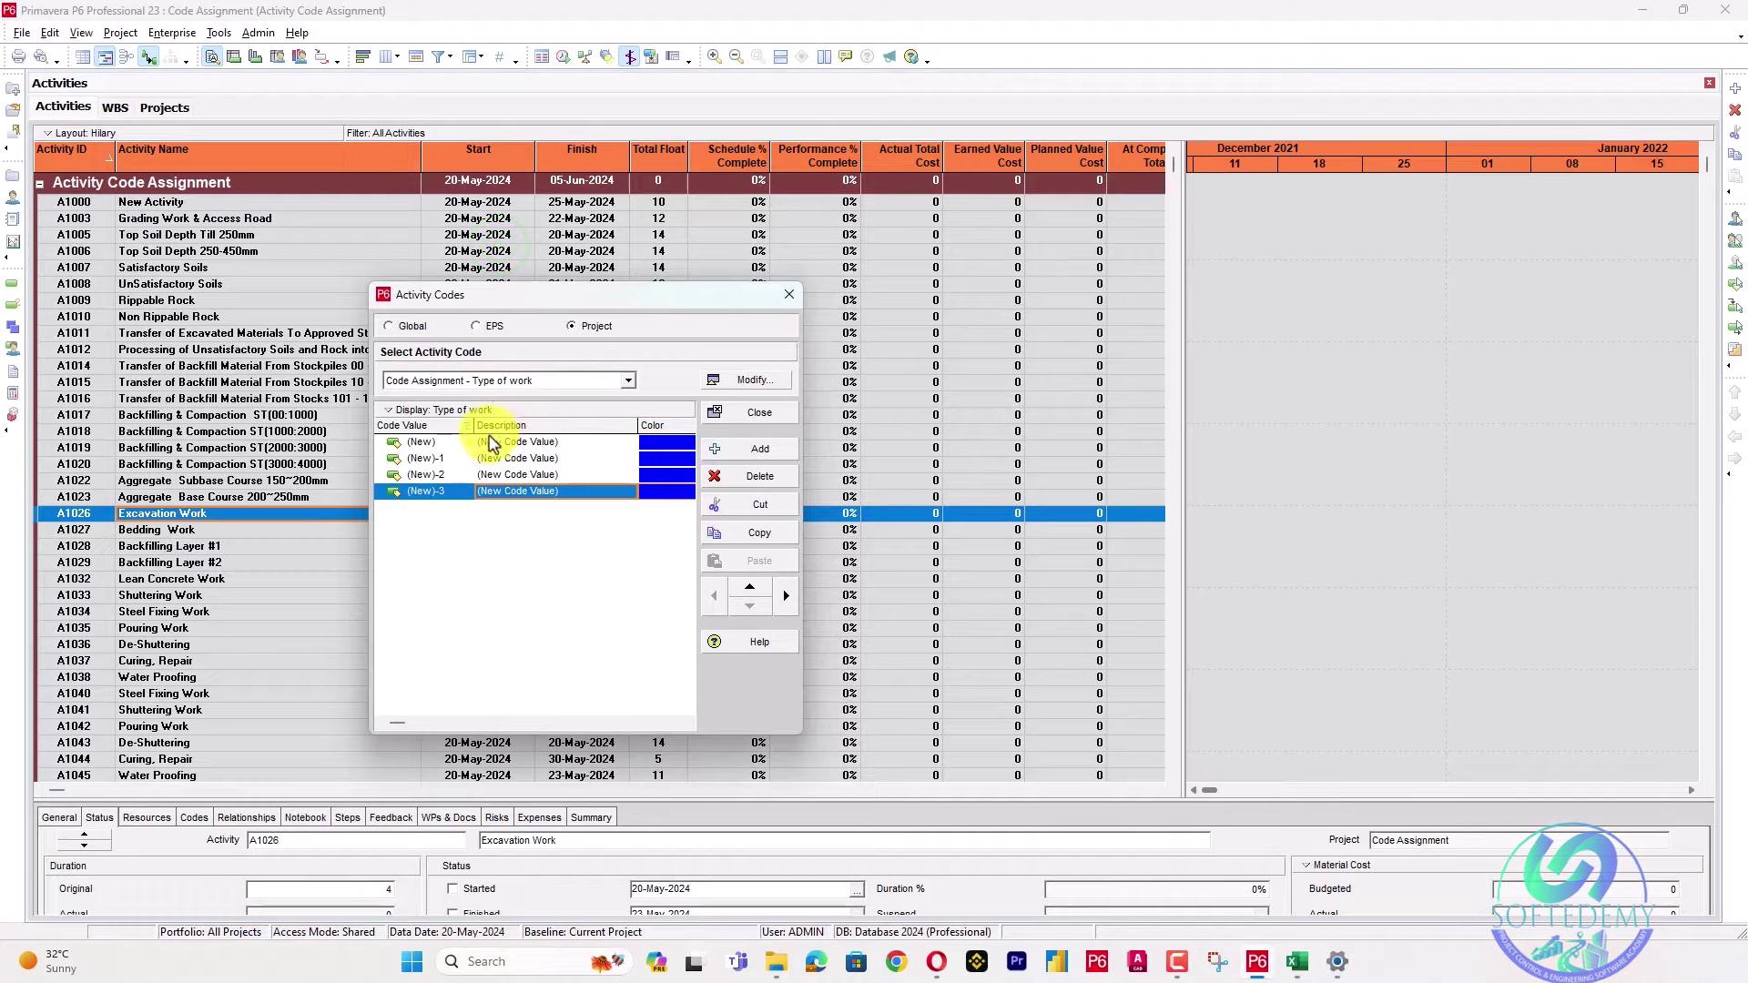
pyautogui.click(537, 442)
pyautogui.click(566, 443)
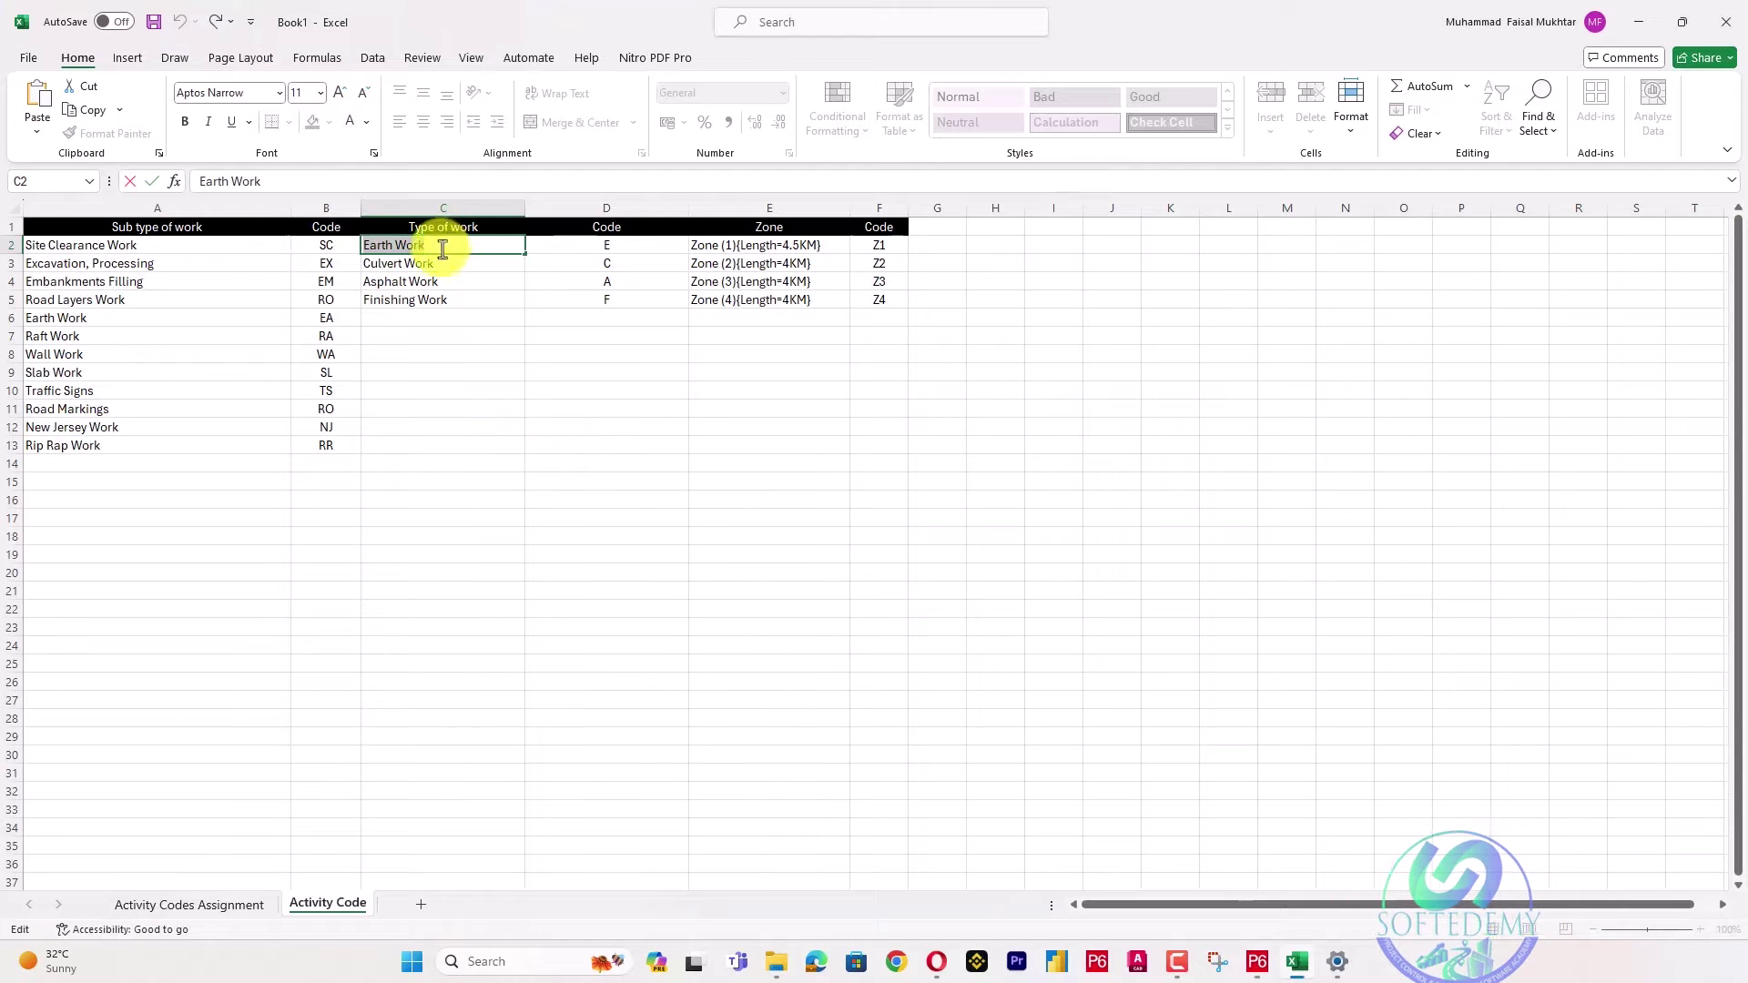
pyautogui.click(431, 264)
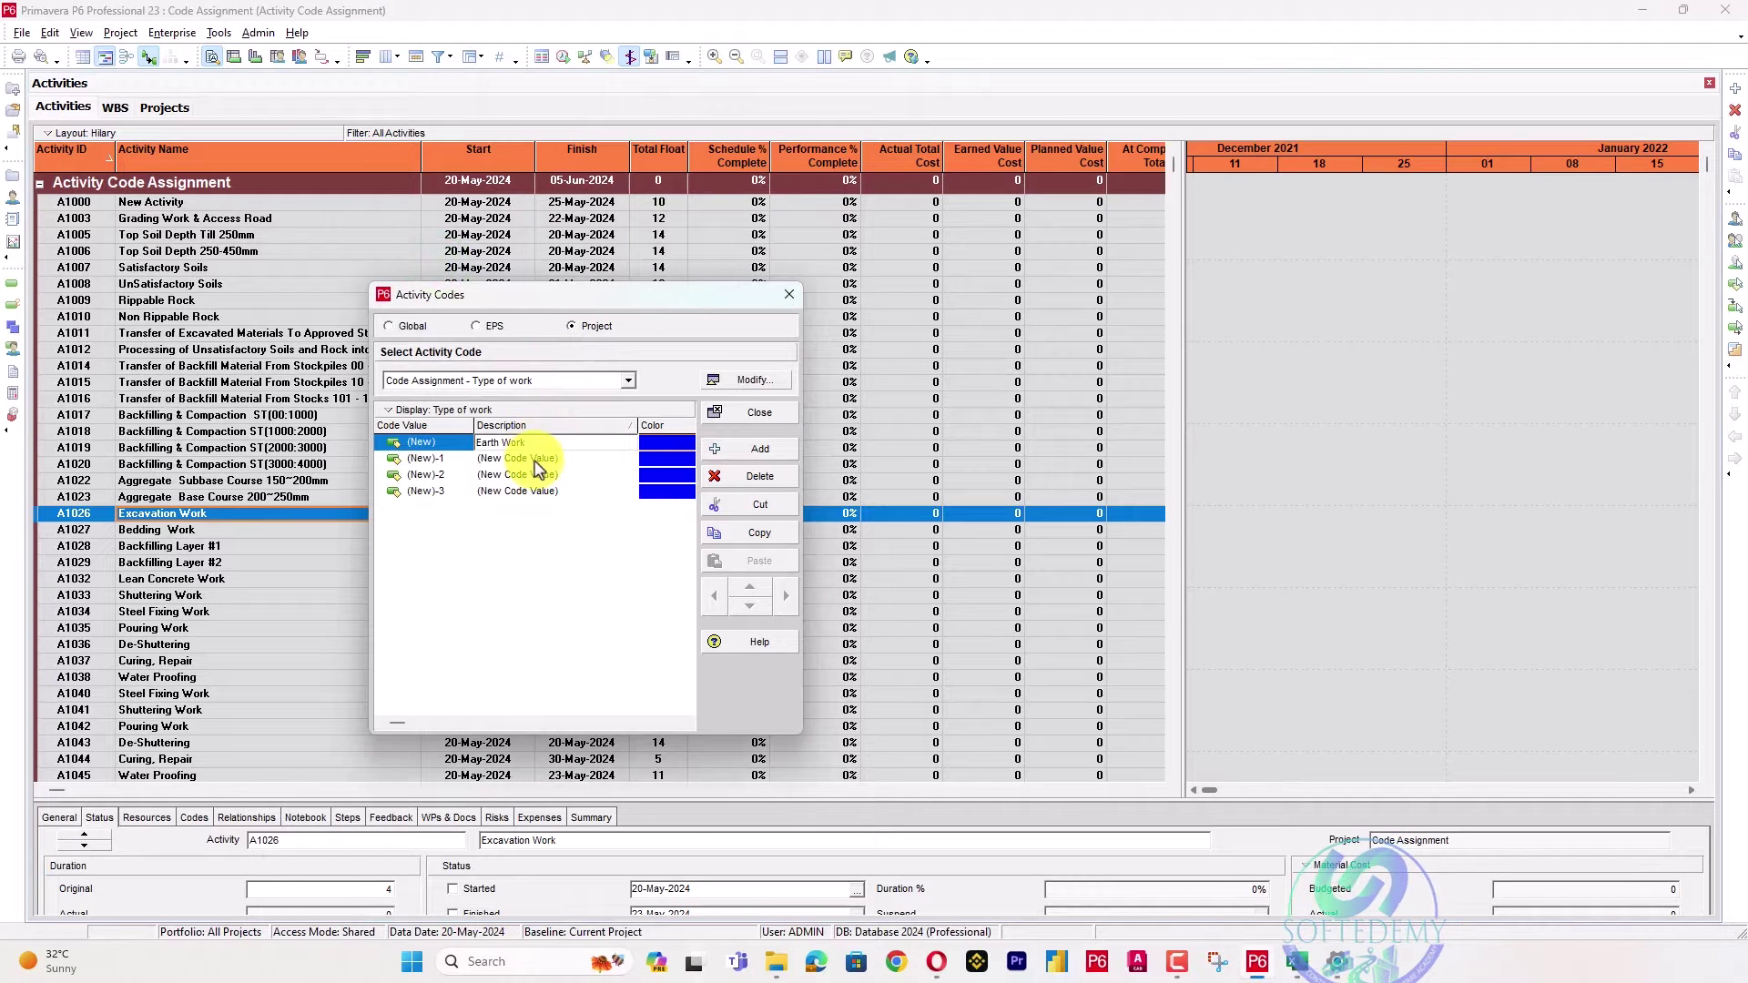
pyautogui.click(557, 457)
pyautogui.click(566, 443)
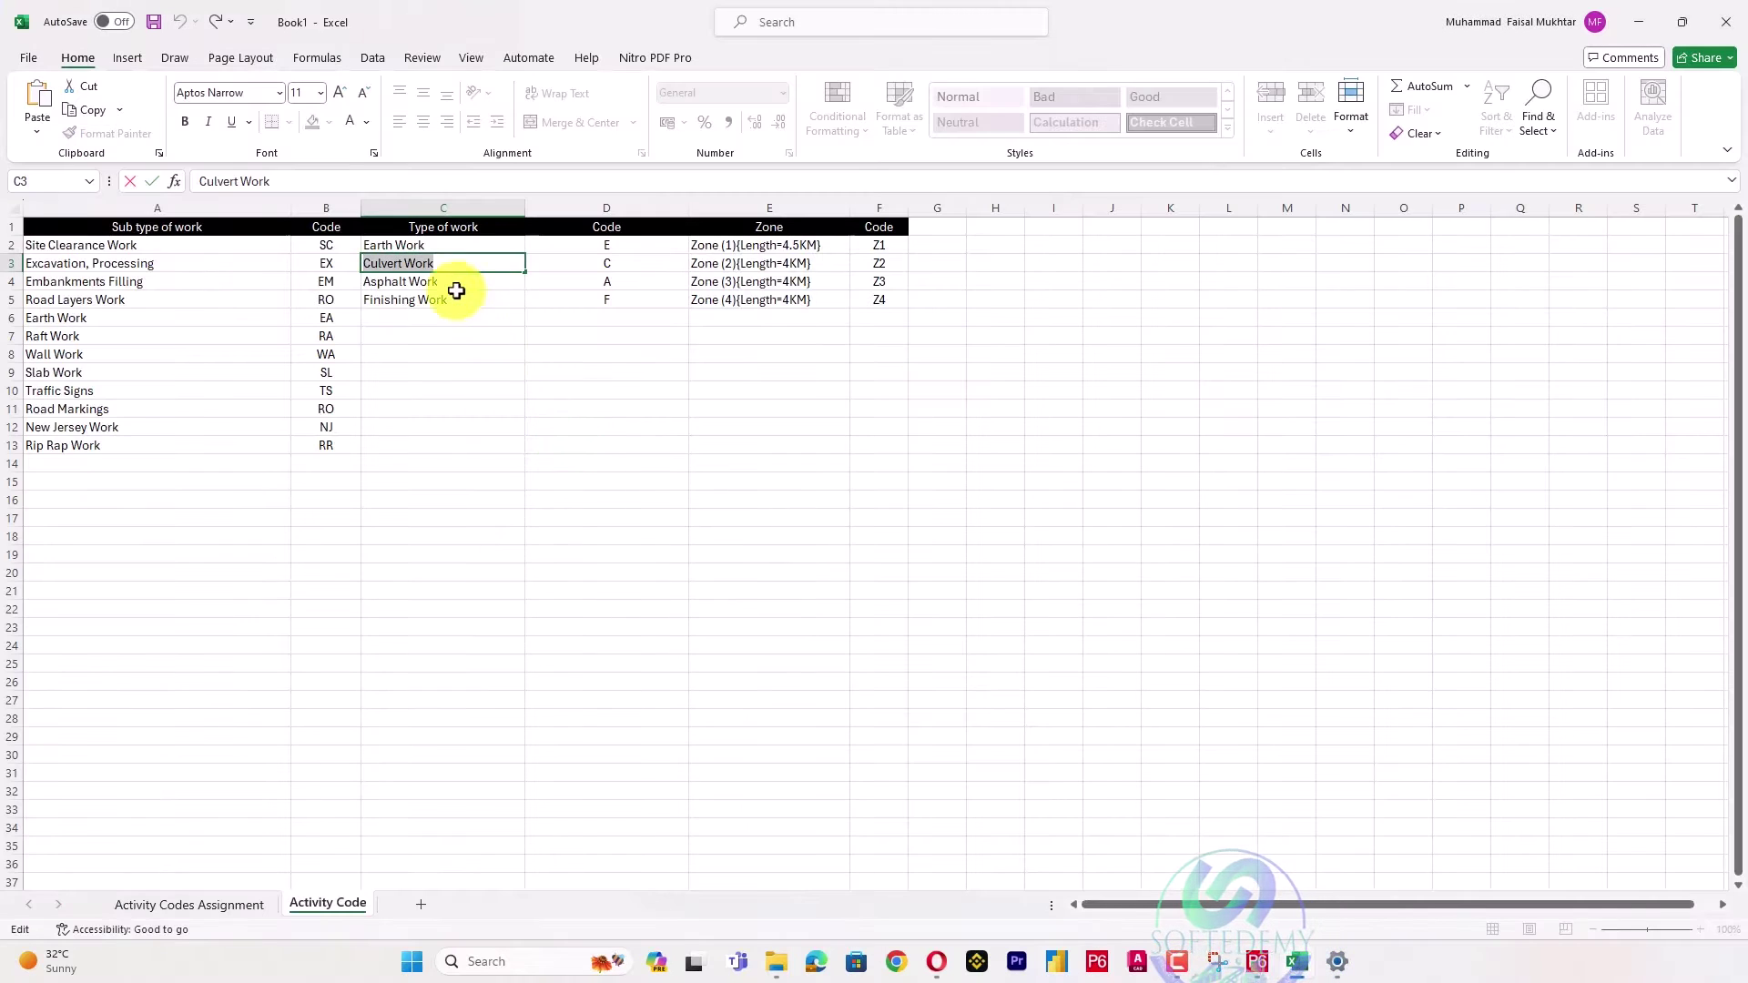
# Copy the last two work types from Excel into the remaining Type of work descriptions in Primavera P6: Asphalt Work and Finishing Work.
pyautogui.doubleClick(454, 283)
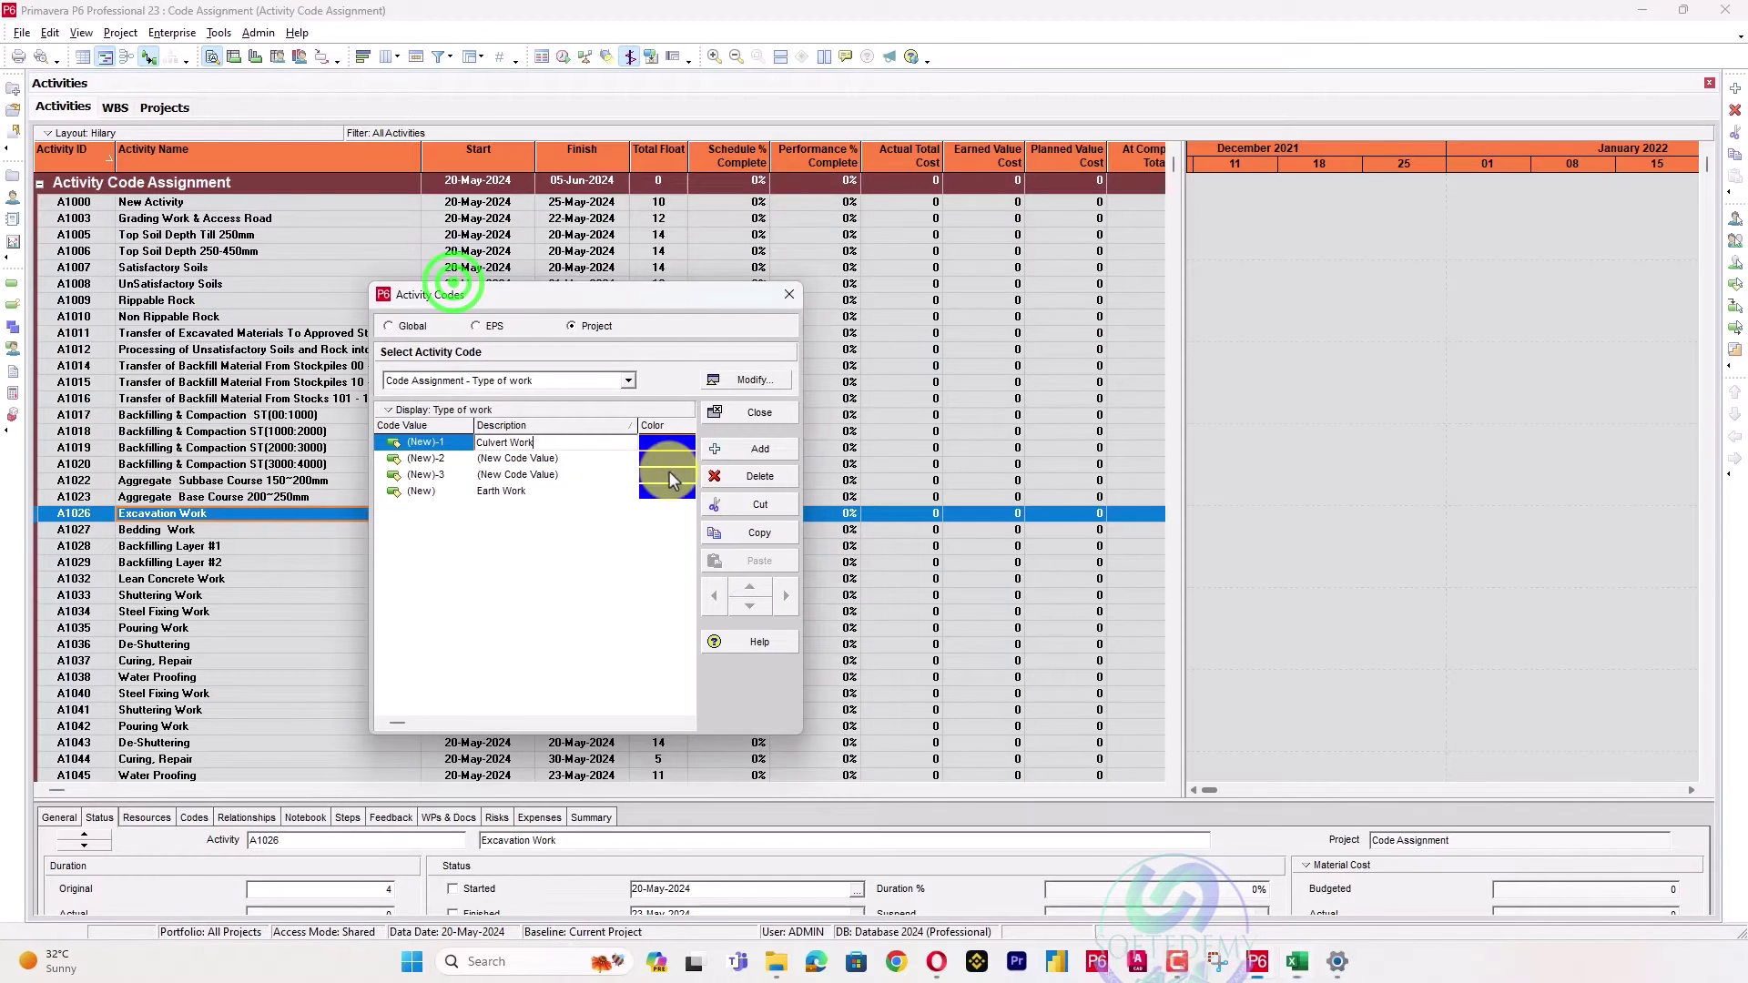
pyautogui.click(574, 462)
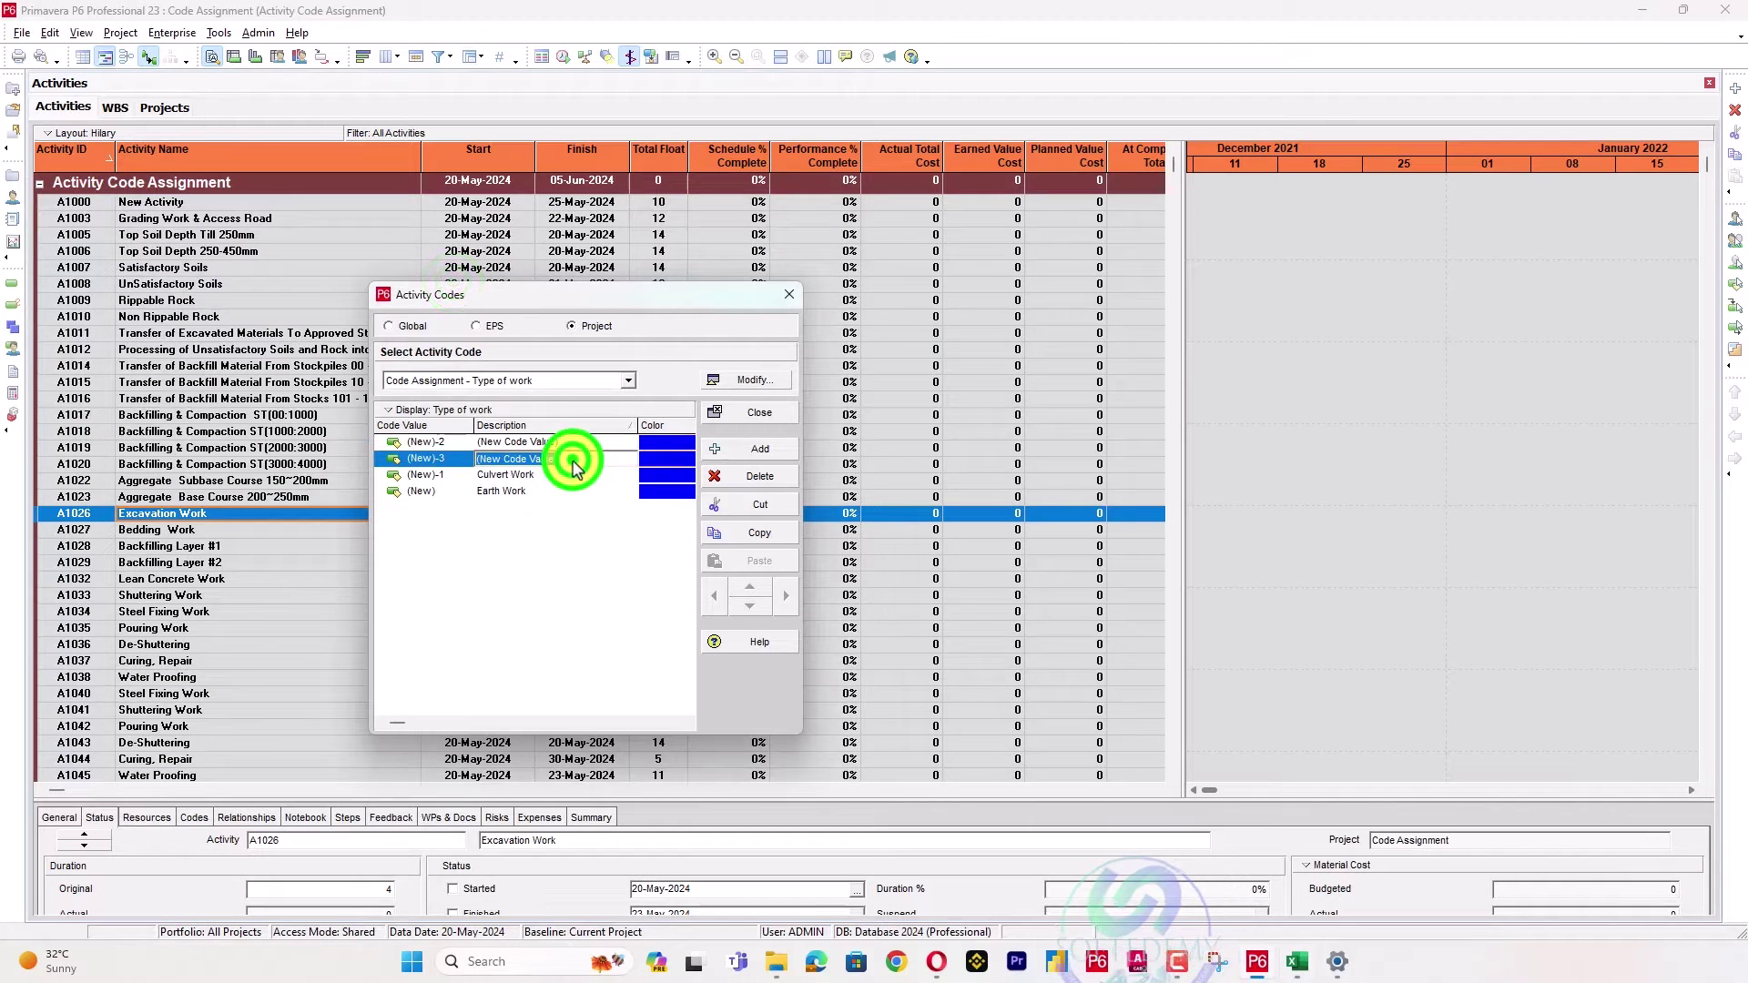
pyautogui.click(483, 550)
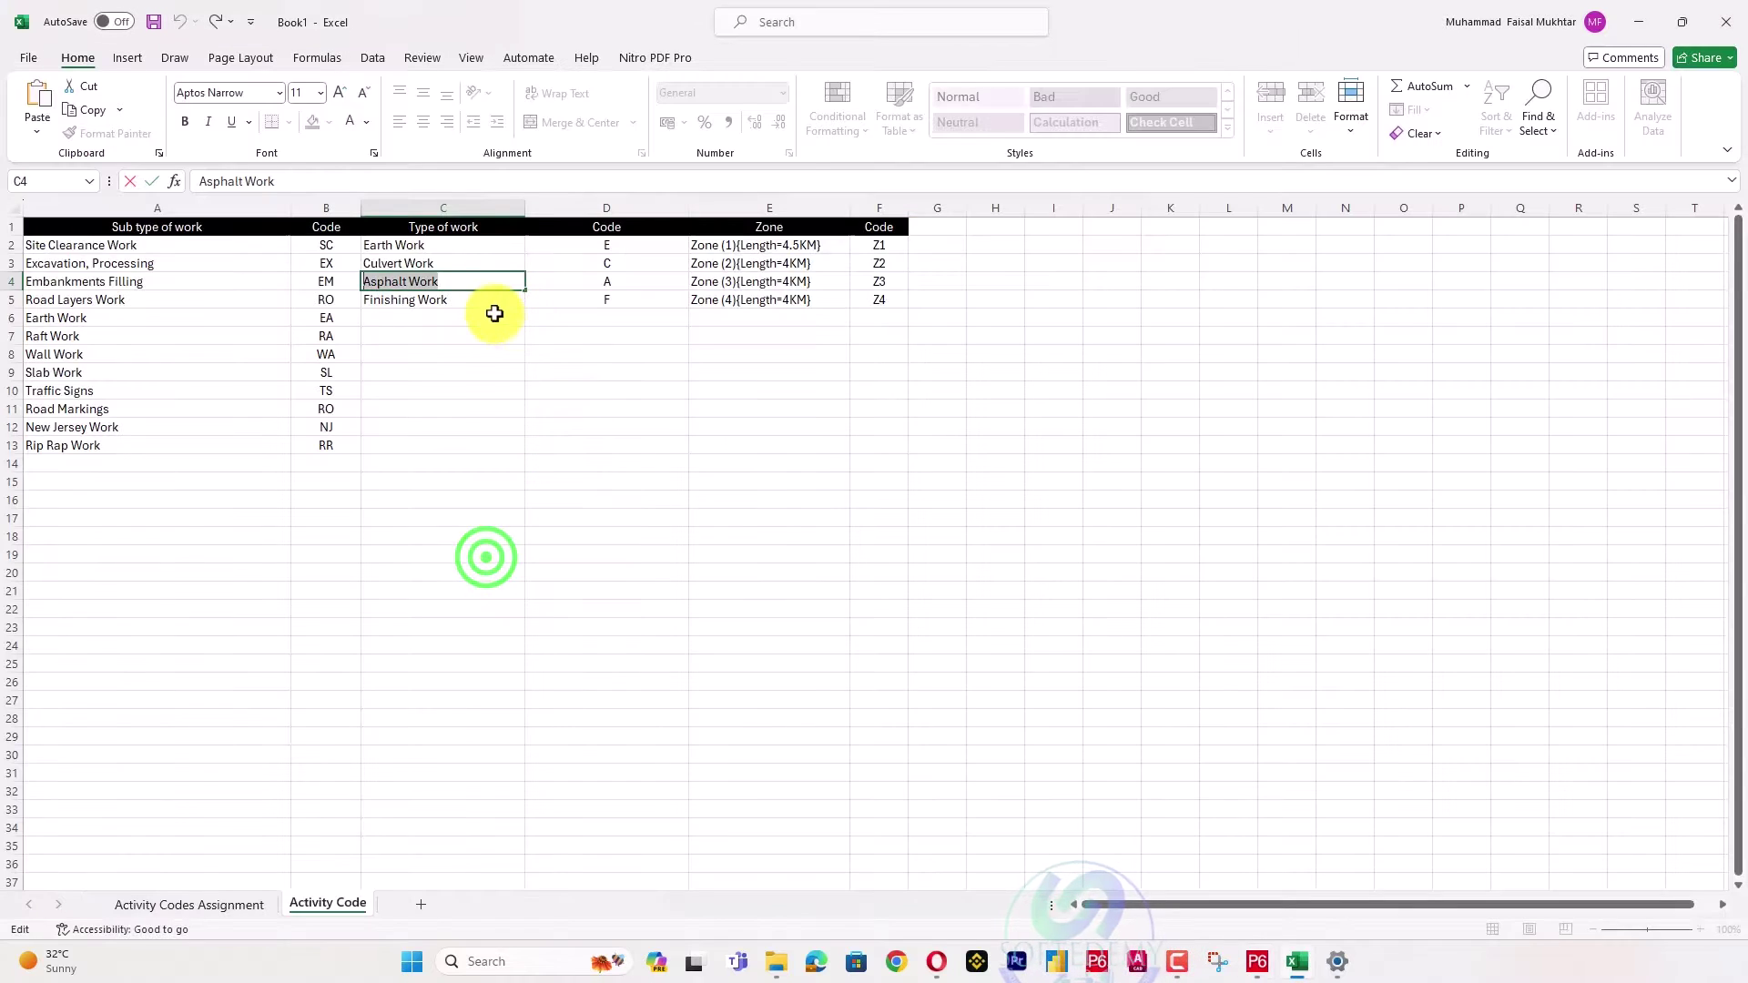
pyautogui.click(488, 306)
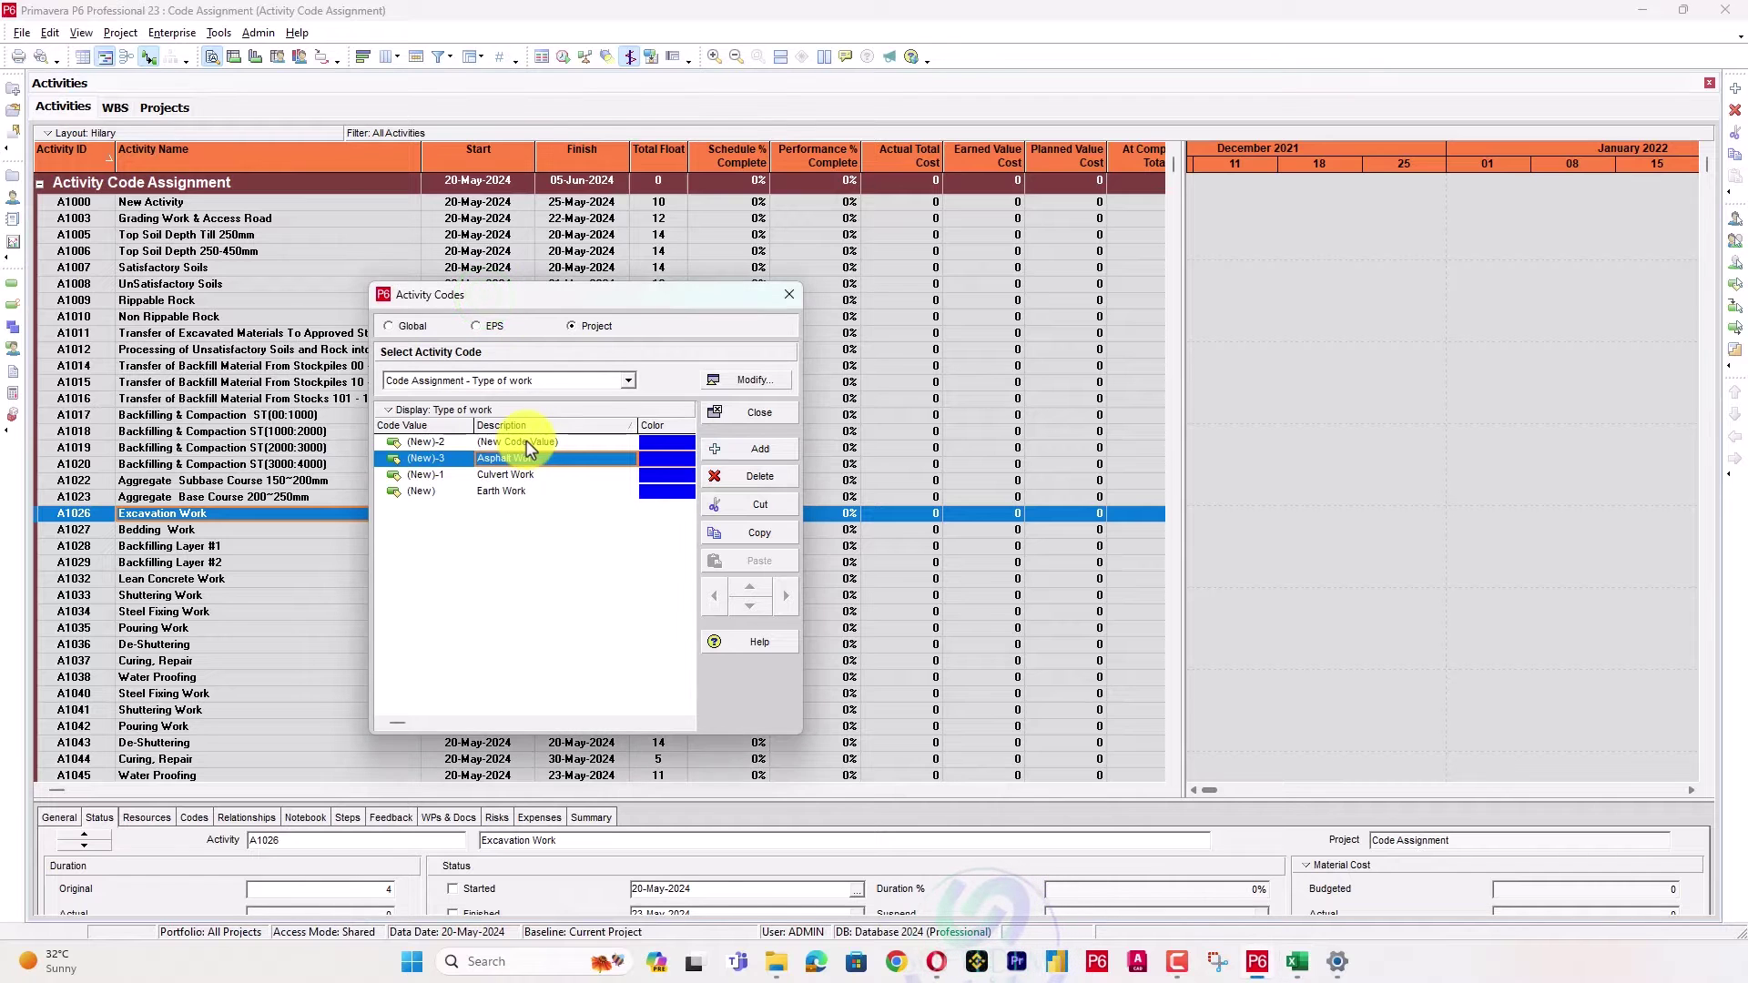
pyautogui.click(542, 444)
pyautogui.click(471, 602)
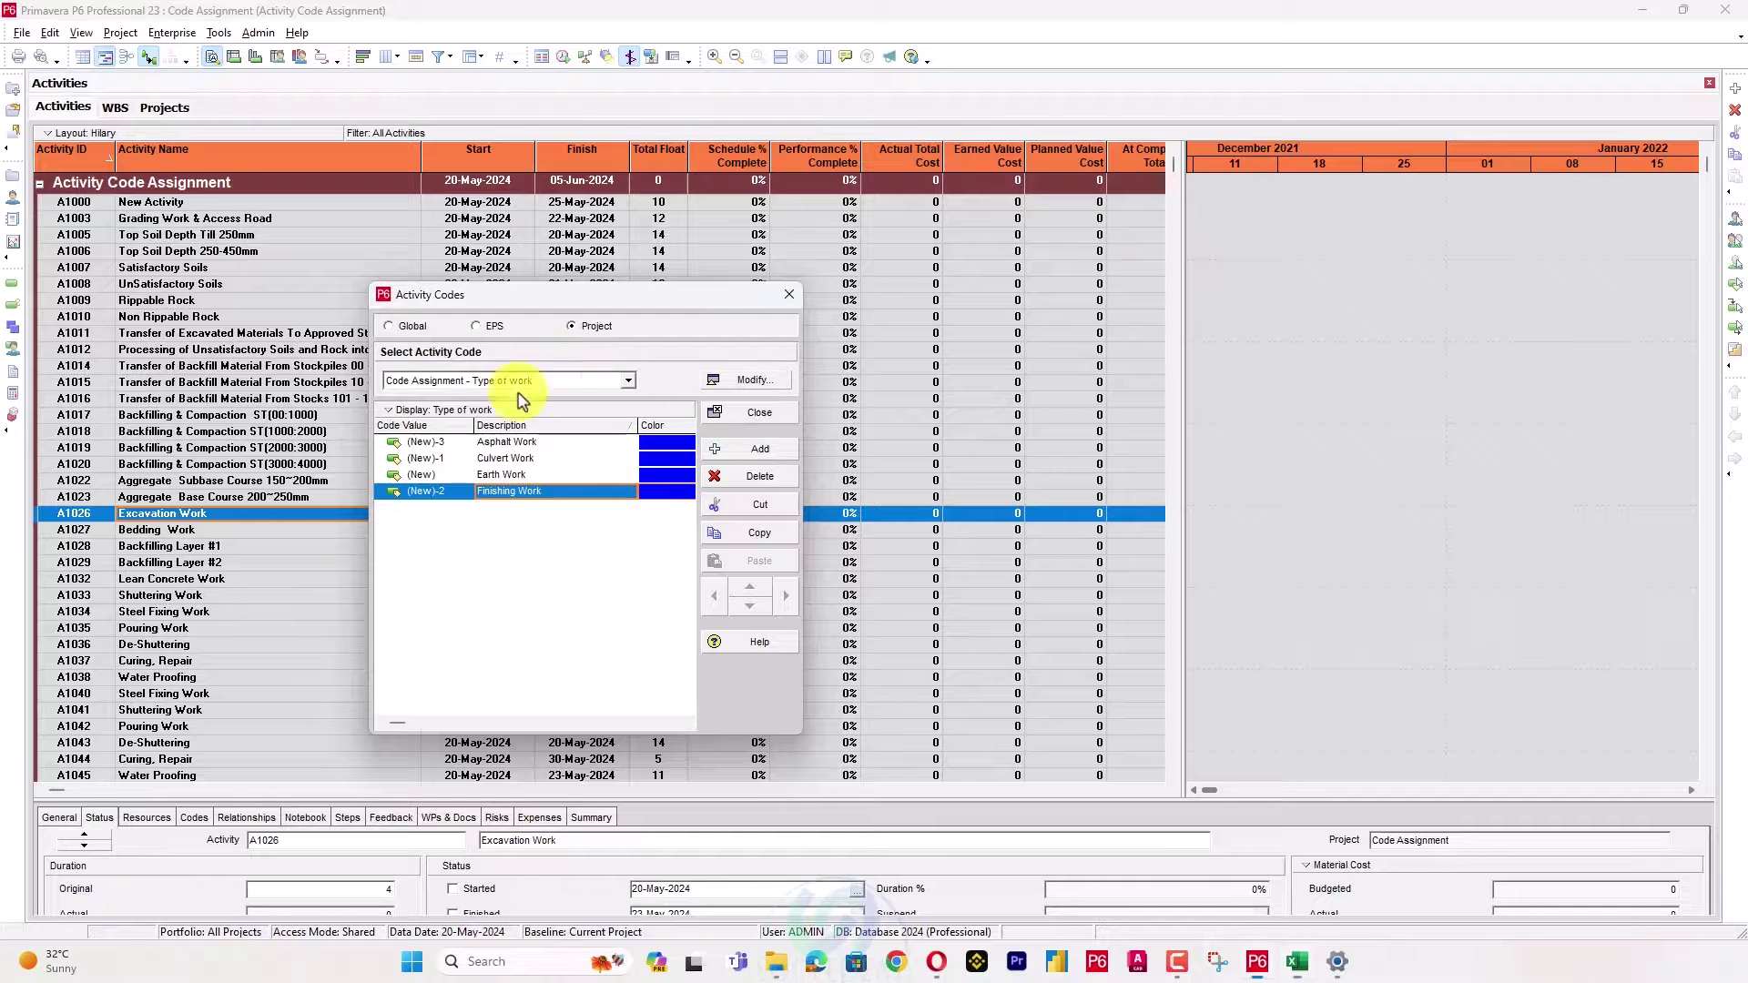
# Set the Type of work code values to E for Earth Work, C for Culvert Work, A for Asphalt Work and F for Finishing Work.
pyautogui.click(445, 446)
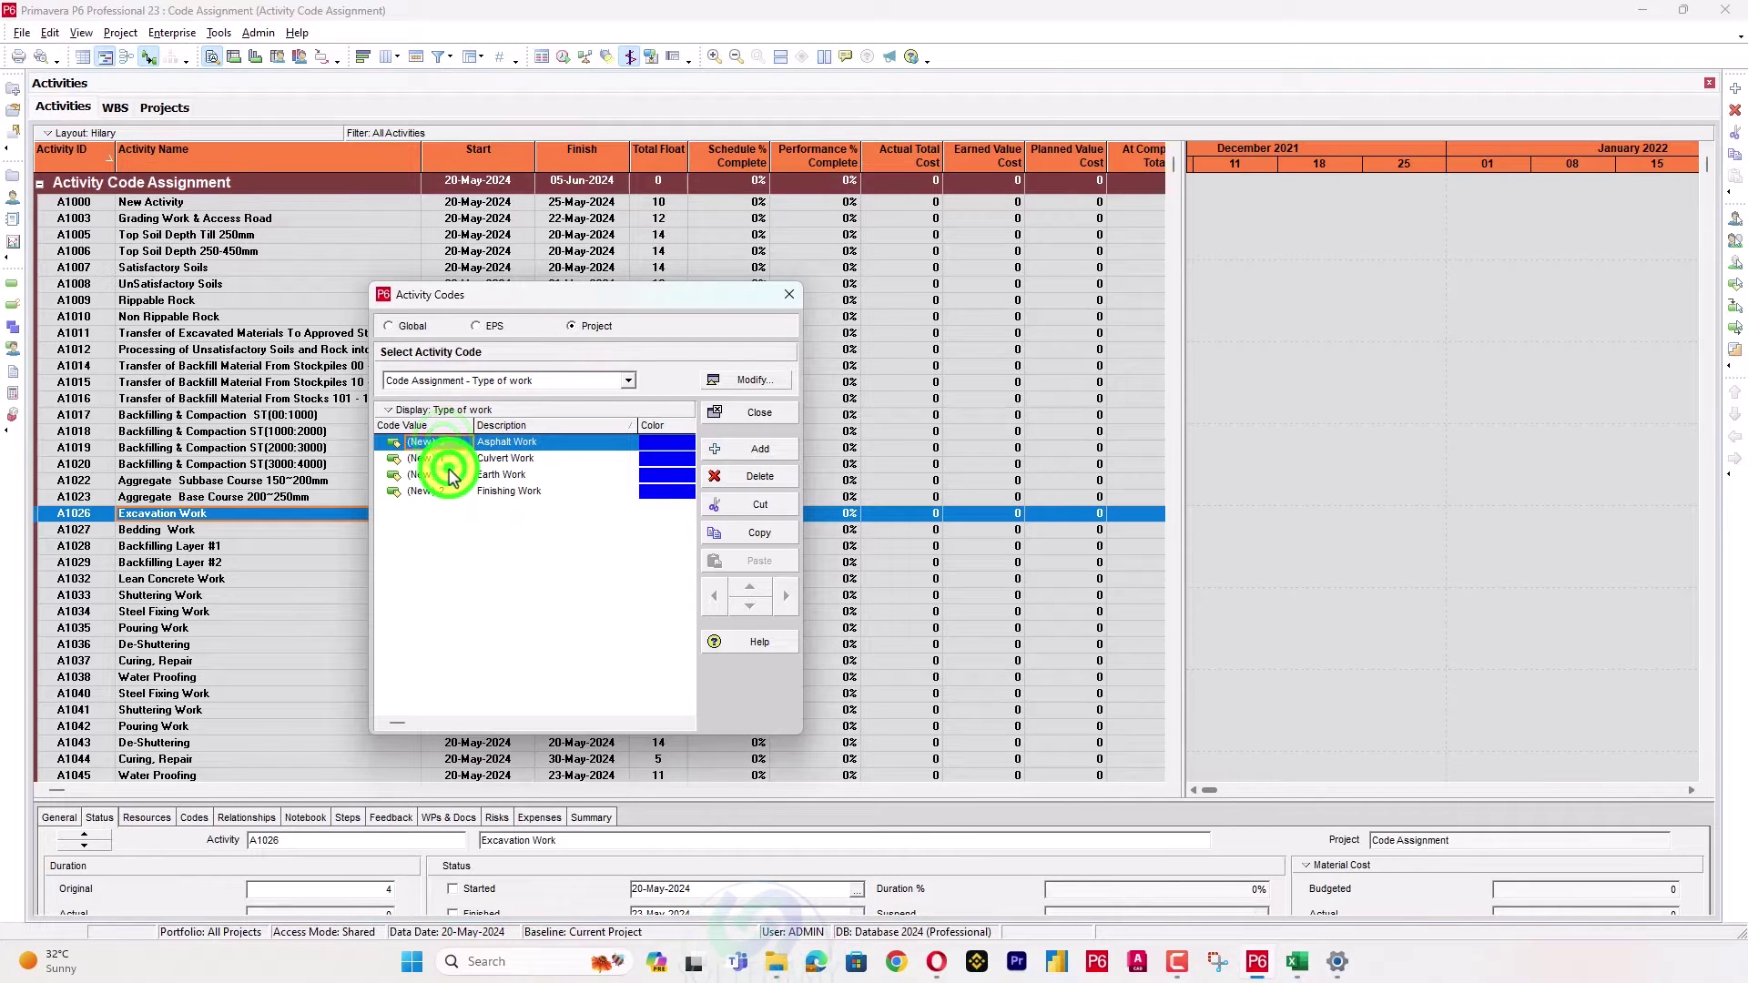
pyautogui.click(449, 474)
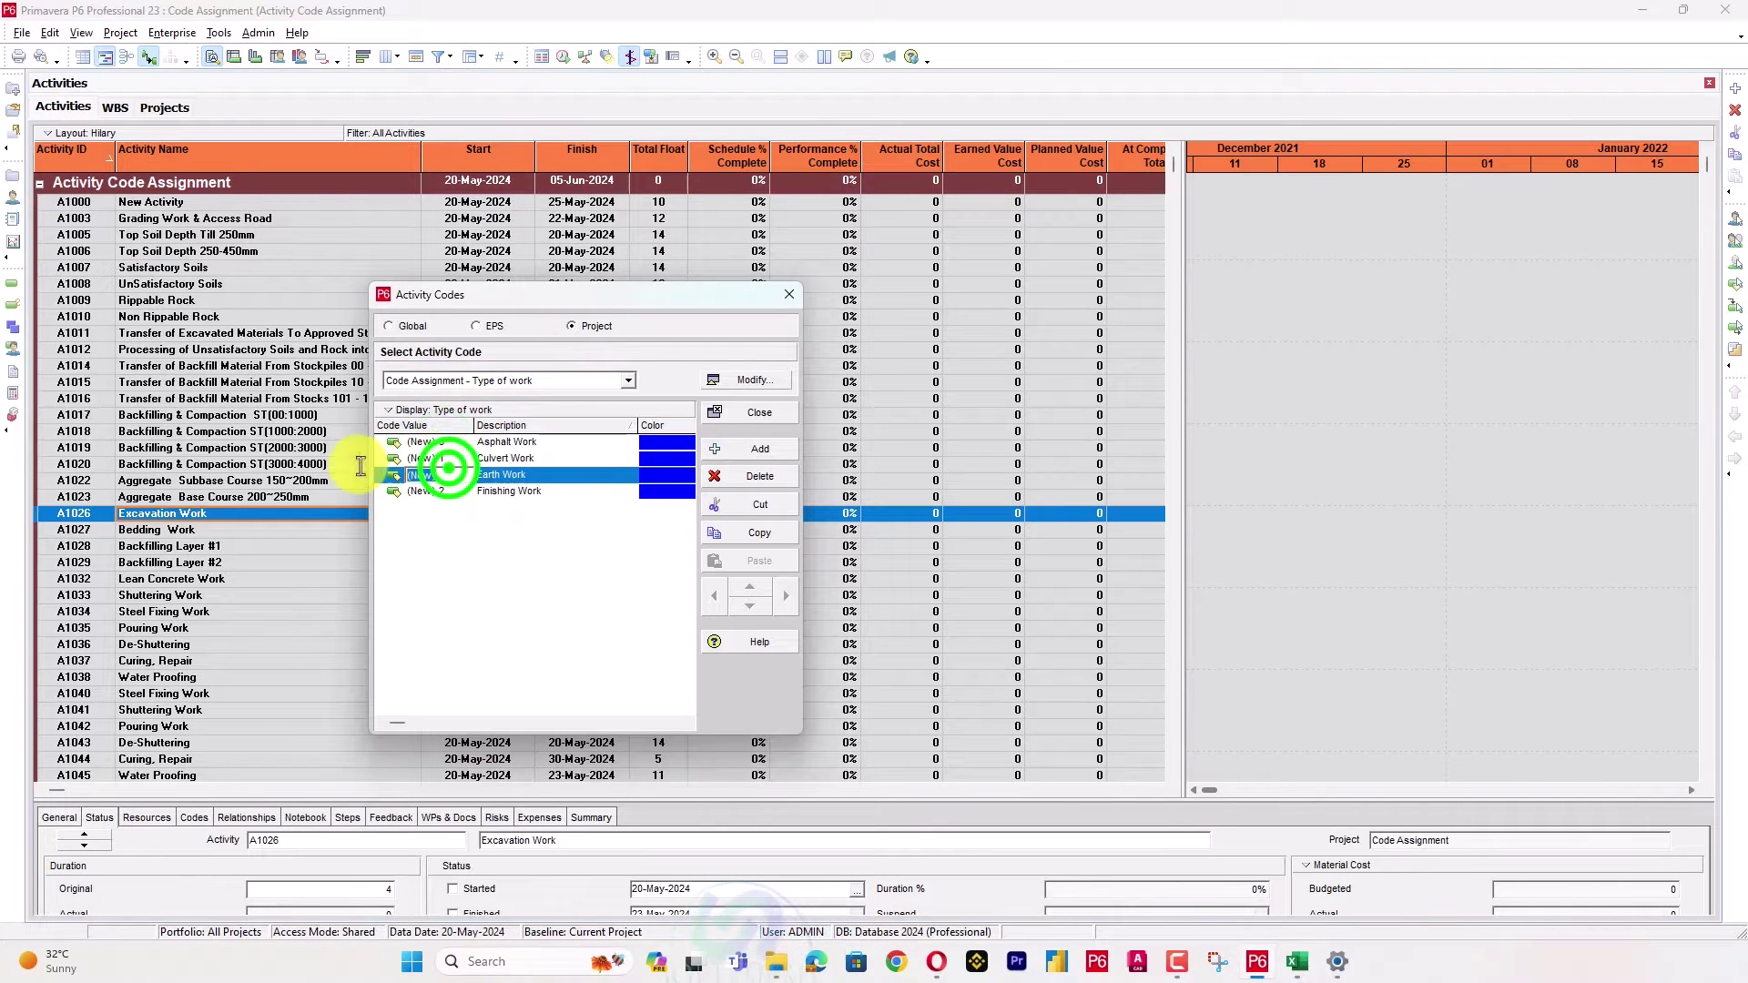
pyautogui.click(448, 457)
pyautogui.click(430, 445)
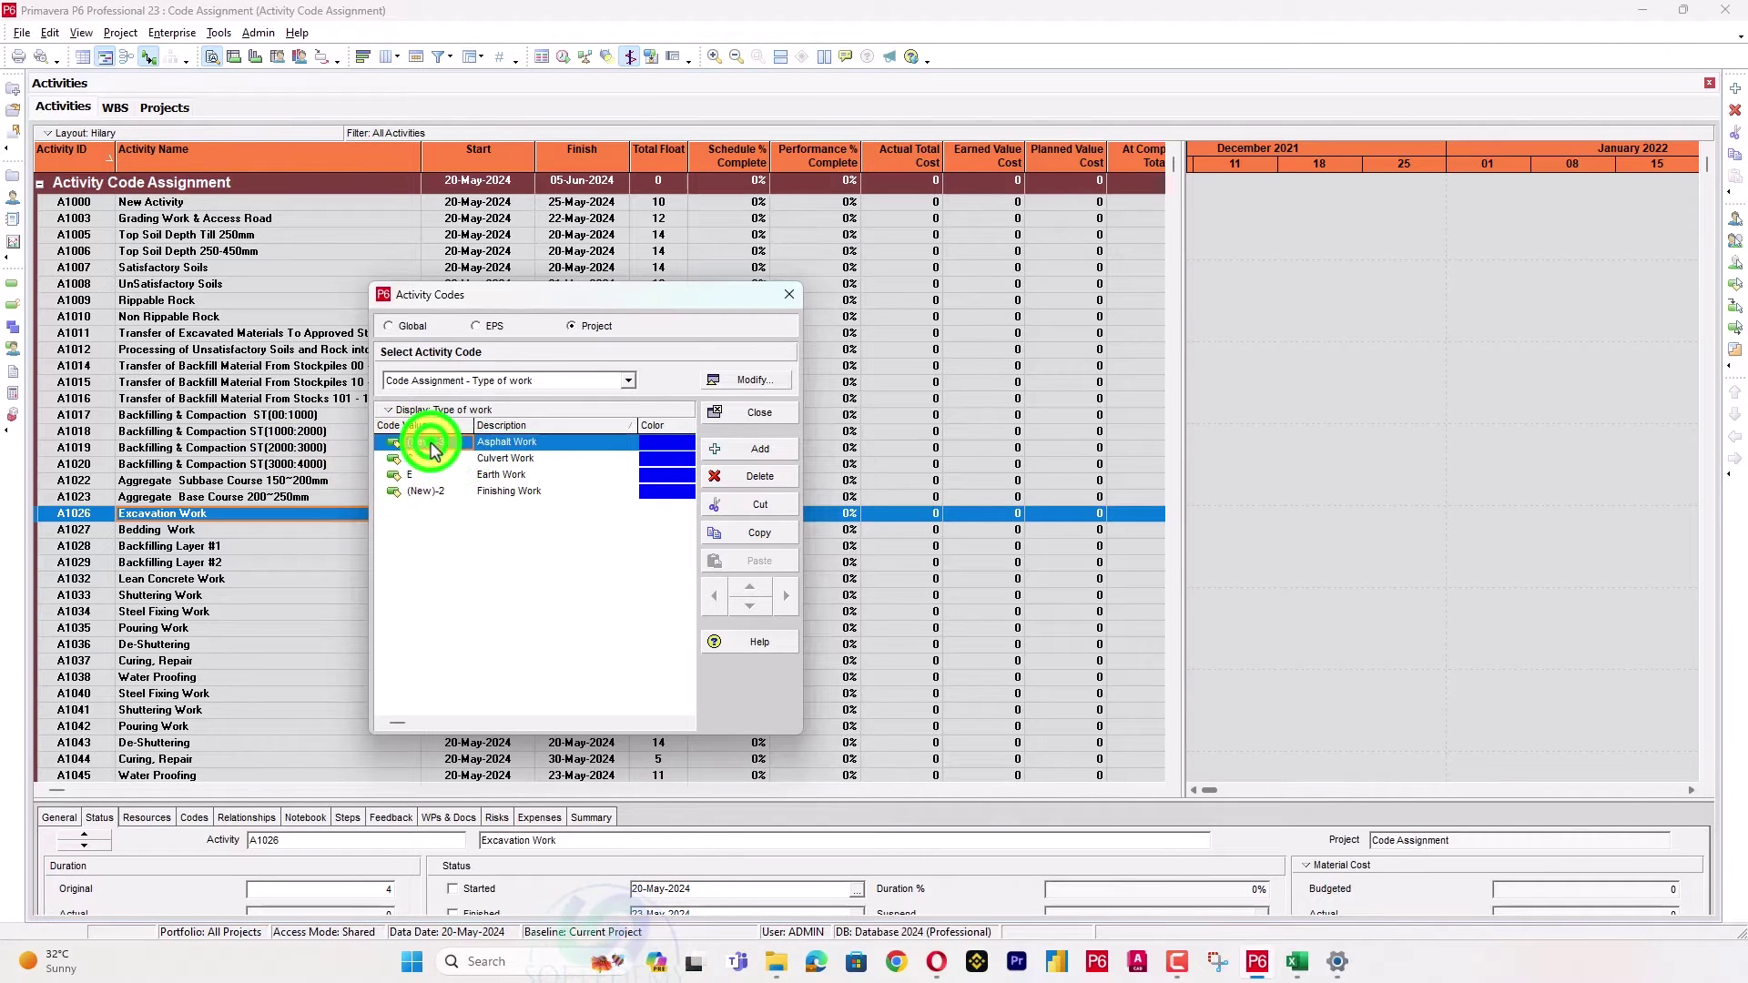
pyautogui.click(436, 493)
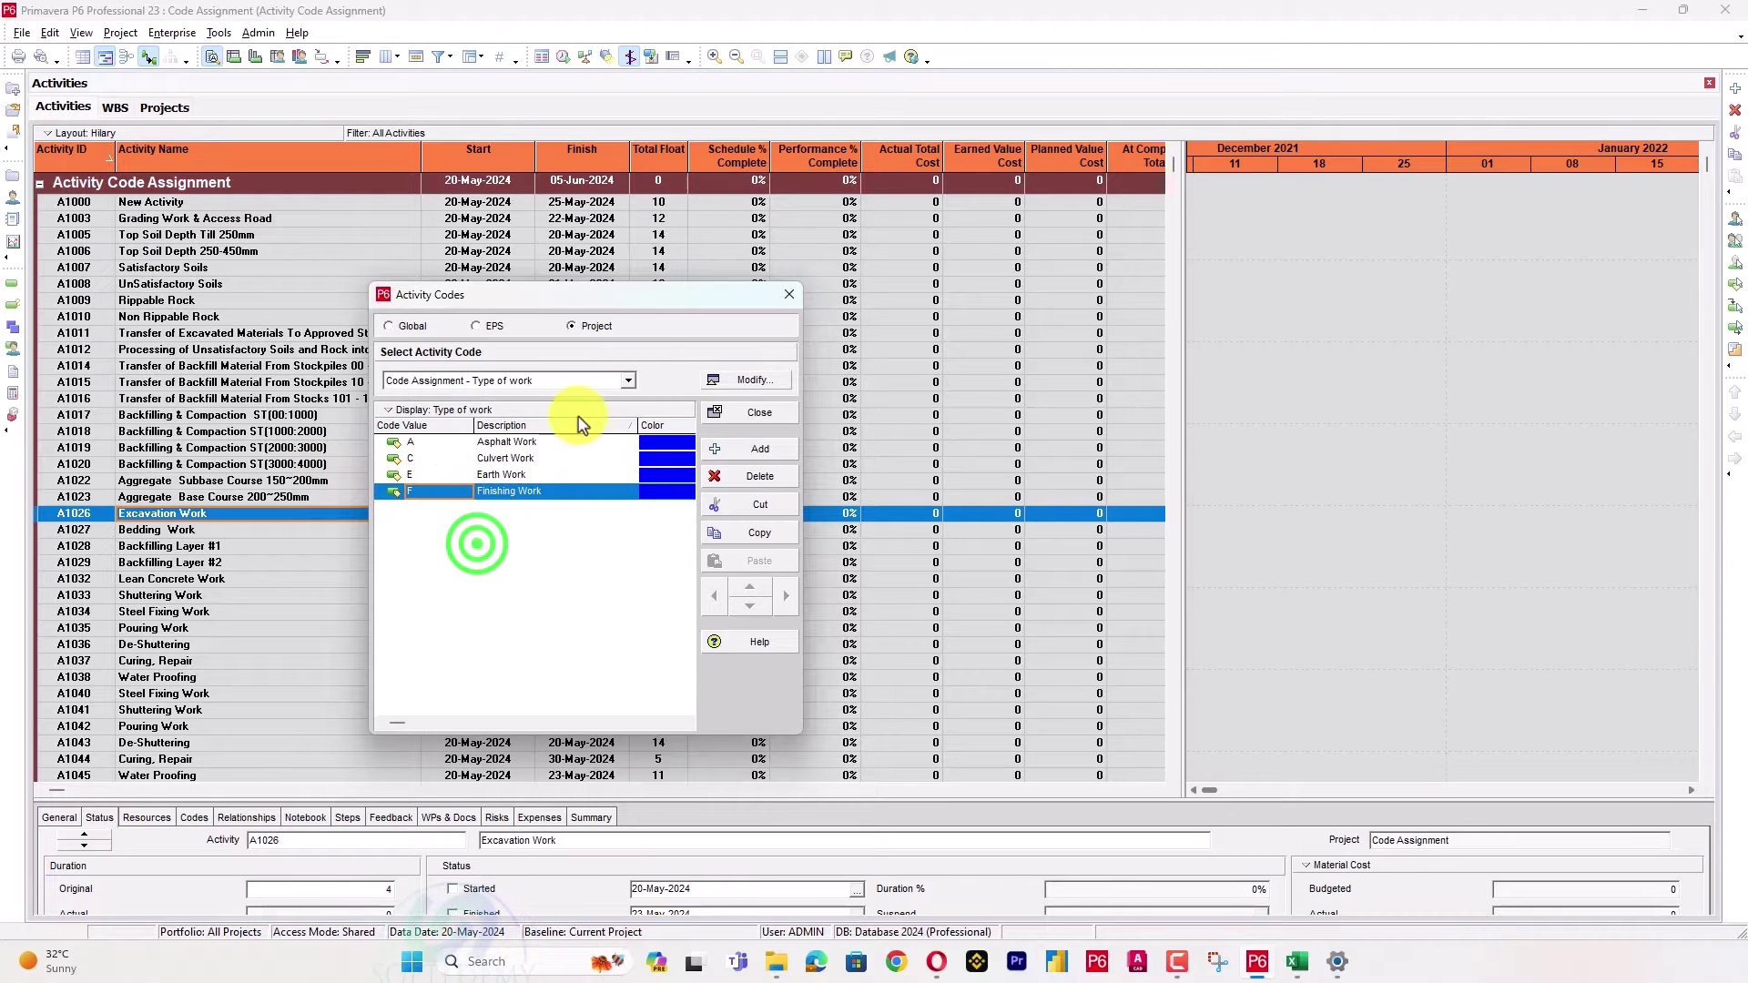
# Add a project activity code named Sub type of work, copying its name from Excel, and close the code definitions.
pyautogui.click(752, 379)
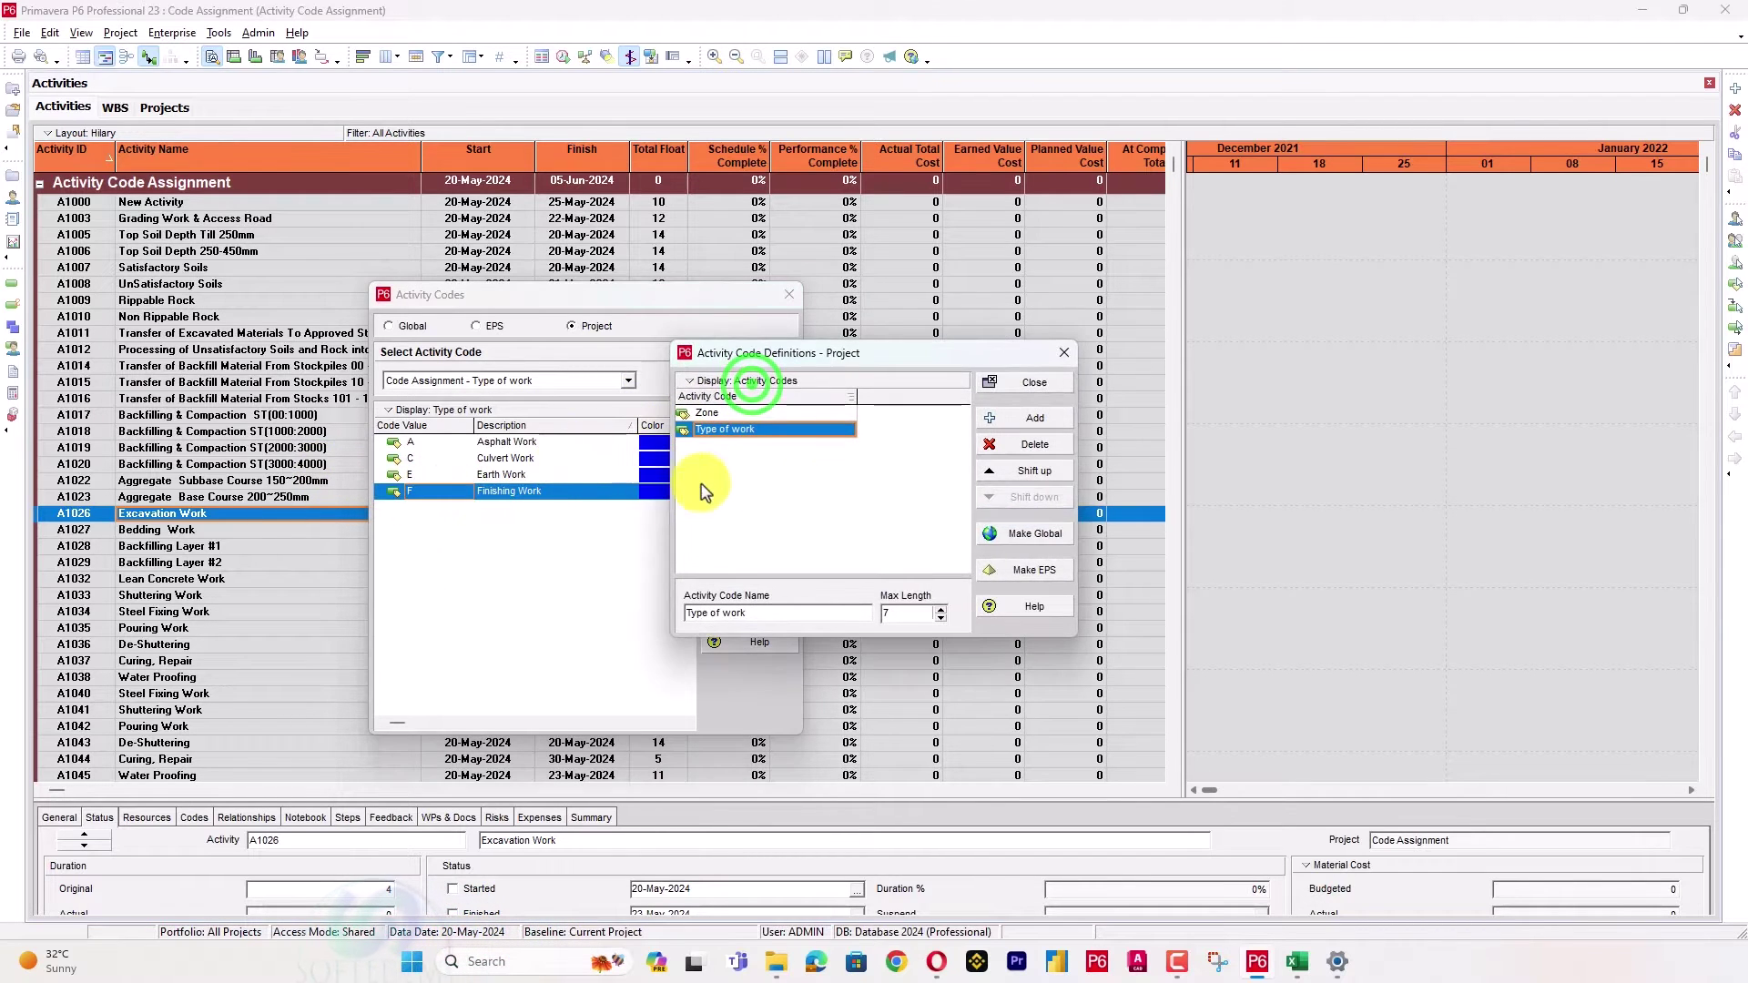
pyautogui.click(1011, 417)
pyautogui.hotkey('alt', 'Tab')
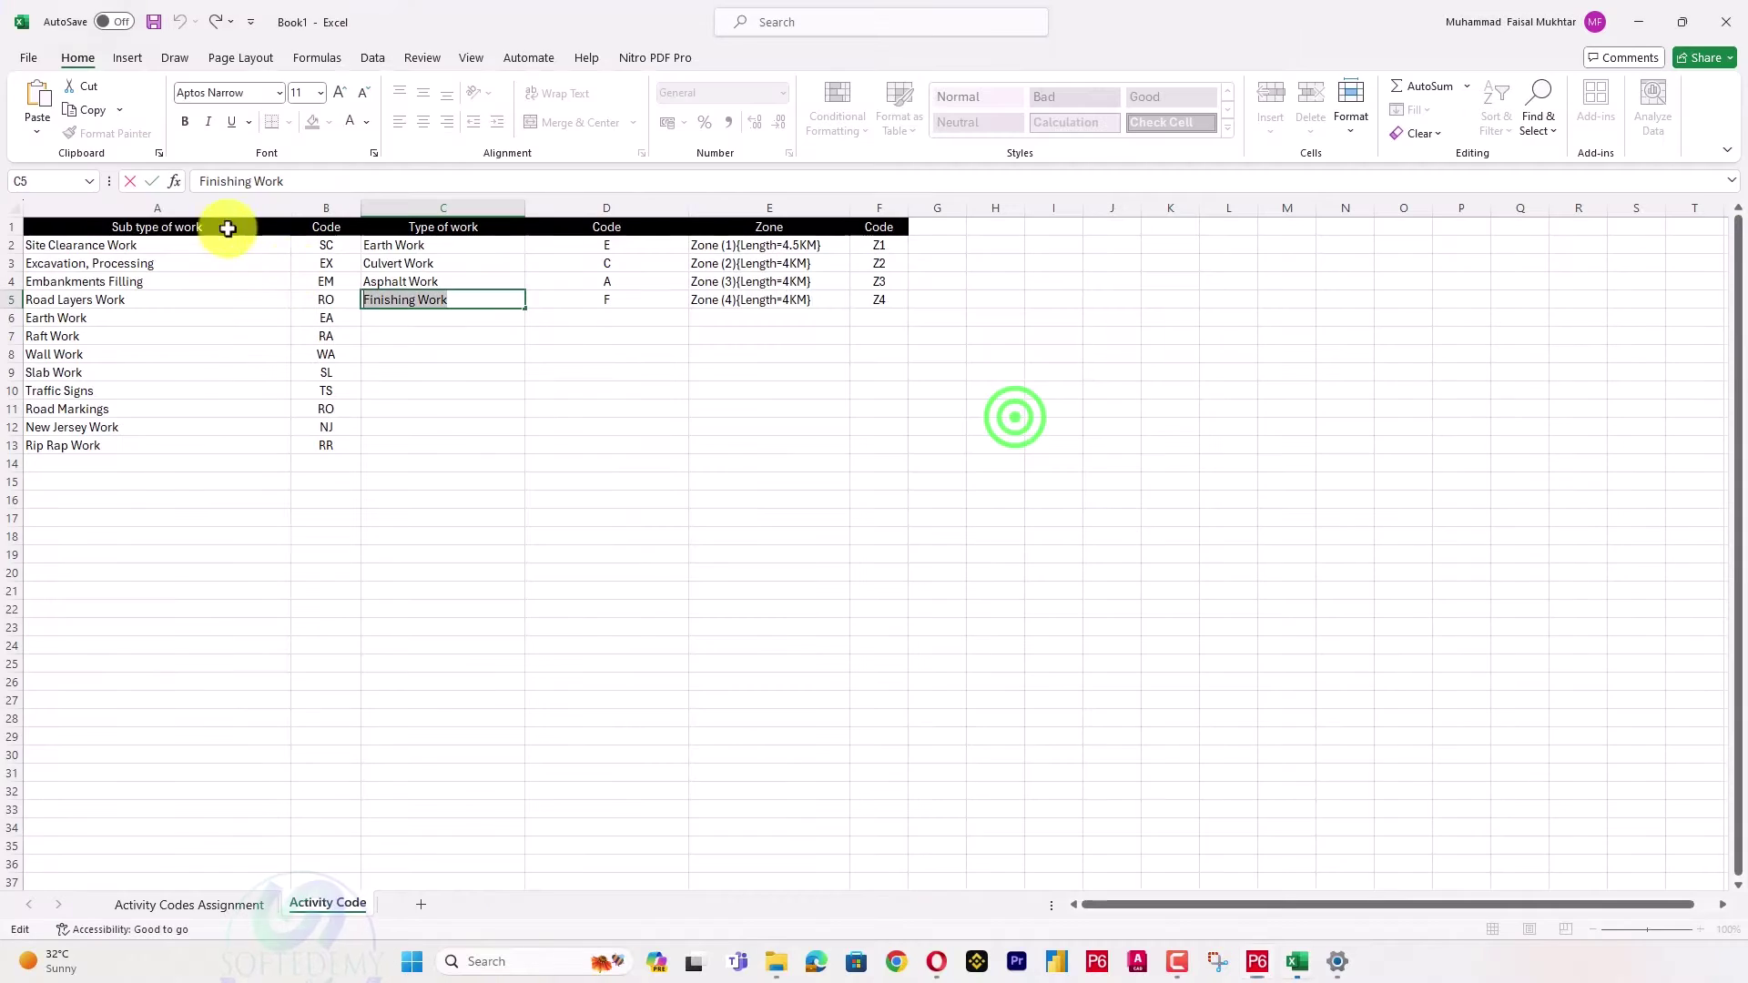
pyautogui.click(177, 233)
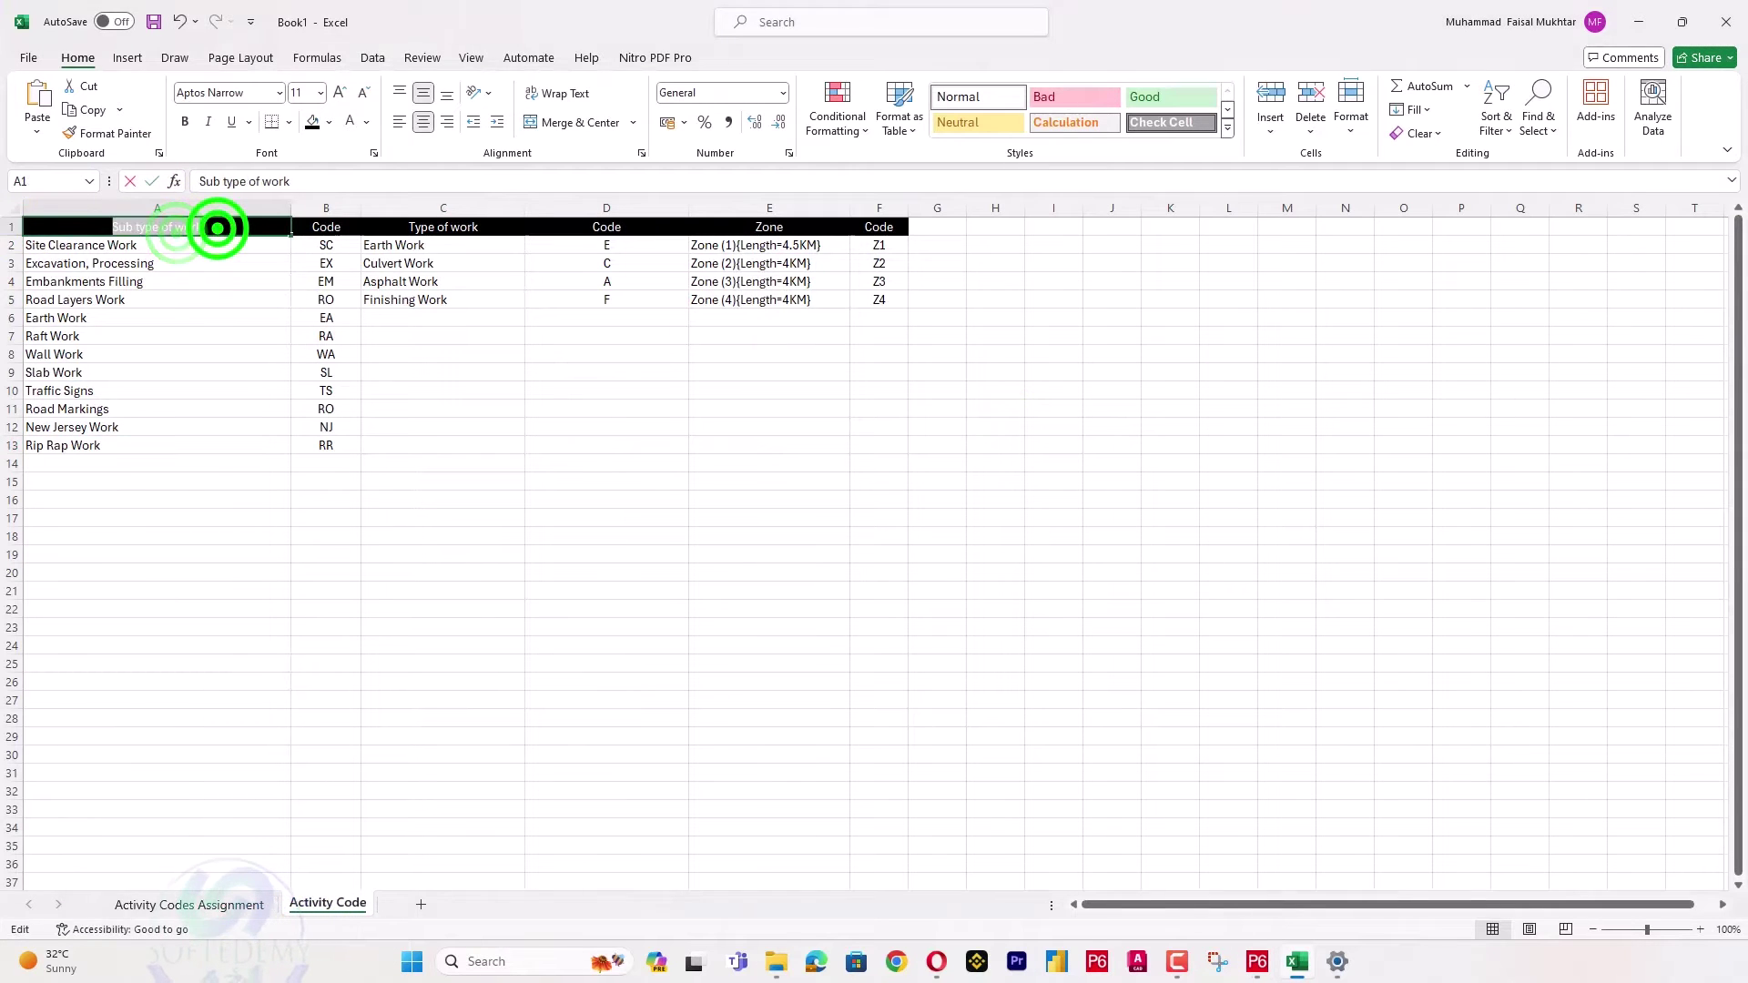
pyautogui.hotkey('alt', 'Tab')
pyautogui.write('Sub type of work')
pyautogui.press('Return')
pyautogui.click(1020, 382)
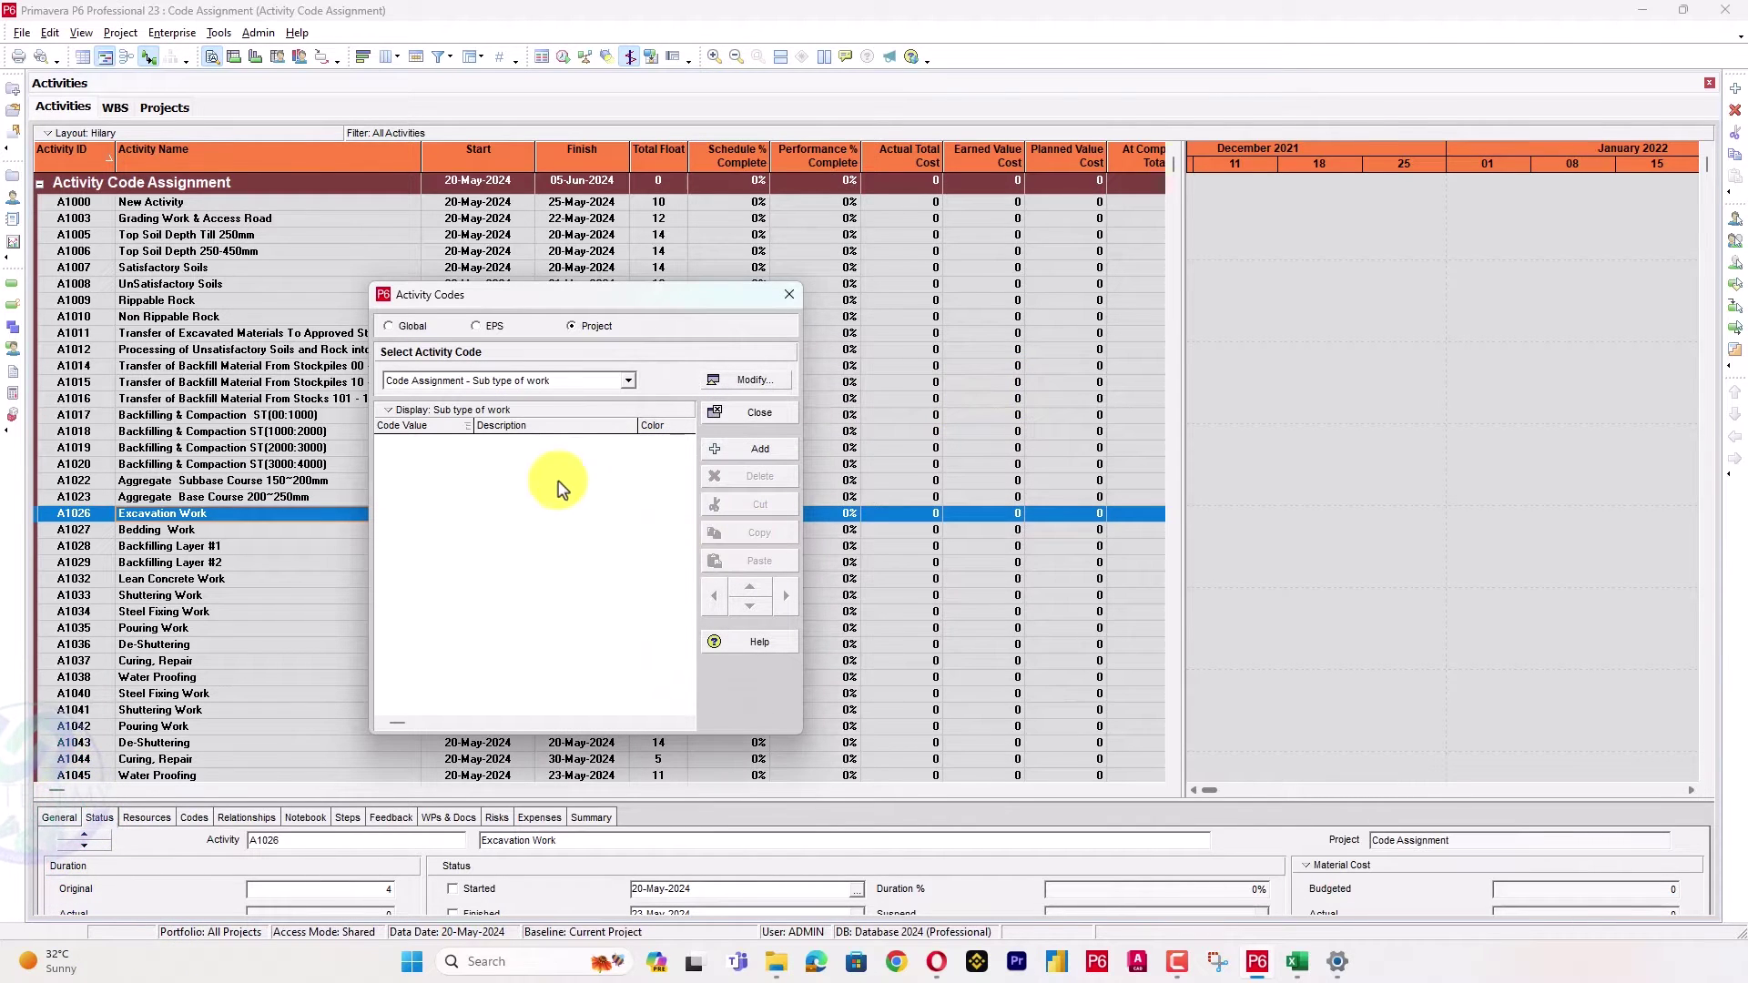
# Add twelve new code values to the Sub type of work activity code.
pyautogui.click(760, 448)
pyautogui.click(760, 448)
pyautogui.click(760, 449)
pyautogui.click(760, 449)
pyautogui.click(760, 449)
# Fill the first five Sub type of work descriptions from Excel: Site Clearance Work; Excavation, Processing; Embankments Filling; Road Layers Work; Earth Work.
pyautogui.hotkey('alt', 'Tab')
pyautogui.click(172, 246)
pyautogui.press('Down')
pyautogui.click(1257, 961)
pyautogui.write('Site Clearance Work')
pyautogui.hotkey('alt', 'Tab')
pyautogui.hotkey('alt', 'Tab')
pyautogui.hotkey('ctrl', 'v')
pyautogui.hotkey('alt', 'Tab')
pyautogui.hotkey('alt', 'Tab')
# Fill the remaining Sub type of work descriptions from Excel: Raft Work, Wall Work, Slab Work, Traffic Signs, Road Markings, New Jersey Work and Rip Rap Work.
pyautogui.click(564, 525)
pyautogui.hotkey('alt', 'Tab')
pyautogui.hotkey('alt', 'Tab')
pyautogui.write('Raft Work')
pyautogui.hotkey('alt', 'Tab')
pyautogui.hotkey('alt', 'Tab')
pyautogui.write('Wall Work')
pyautogui.hotkey('alt', 'Tab')
pyautogui.hotkey('alt', 'Tab')
pyautogui.write('Slab Work')
pyautogui.hotkey('alt', 'Tab')
pyautogui.hotkey('alt', 'Tab')
pyautogui.write('Traffic Signs')
pyautogui.hotkey('alt', 'Tab')
pyautogui.hotkey('alt', 'Tab')
# Copy the first eight sub type codes from Excel into the Primavera P6 code values: SC, EX, EM, RO, EA, RA, WA and SL.
pyautogui.hotkey('alt', 'Tab')
pyautogui.click(336, 245)
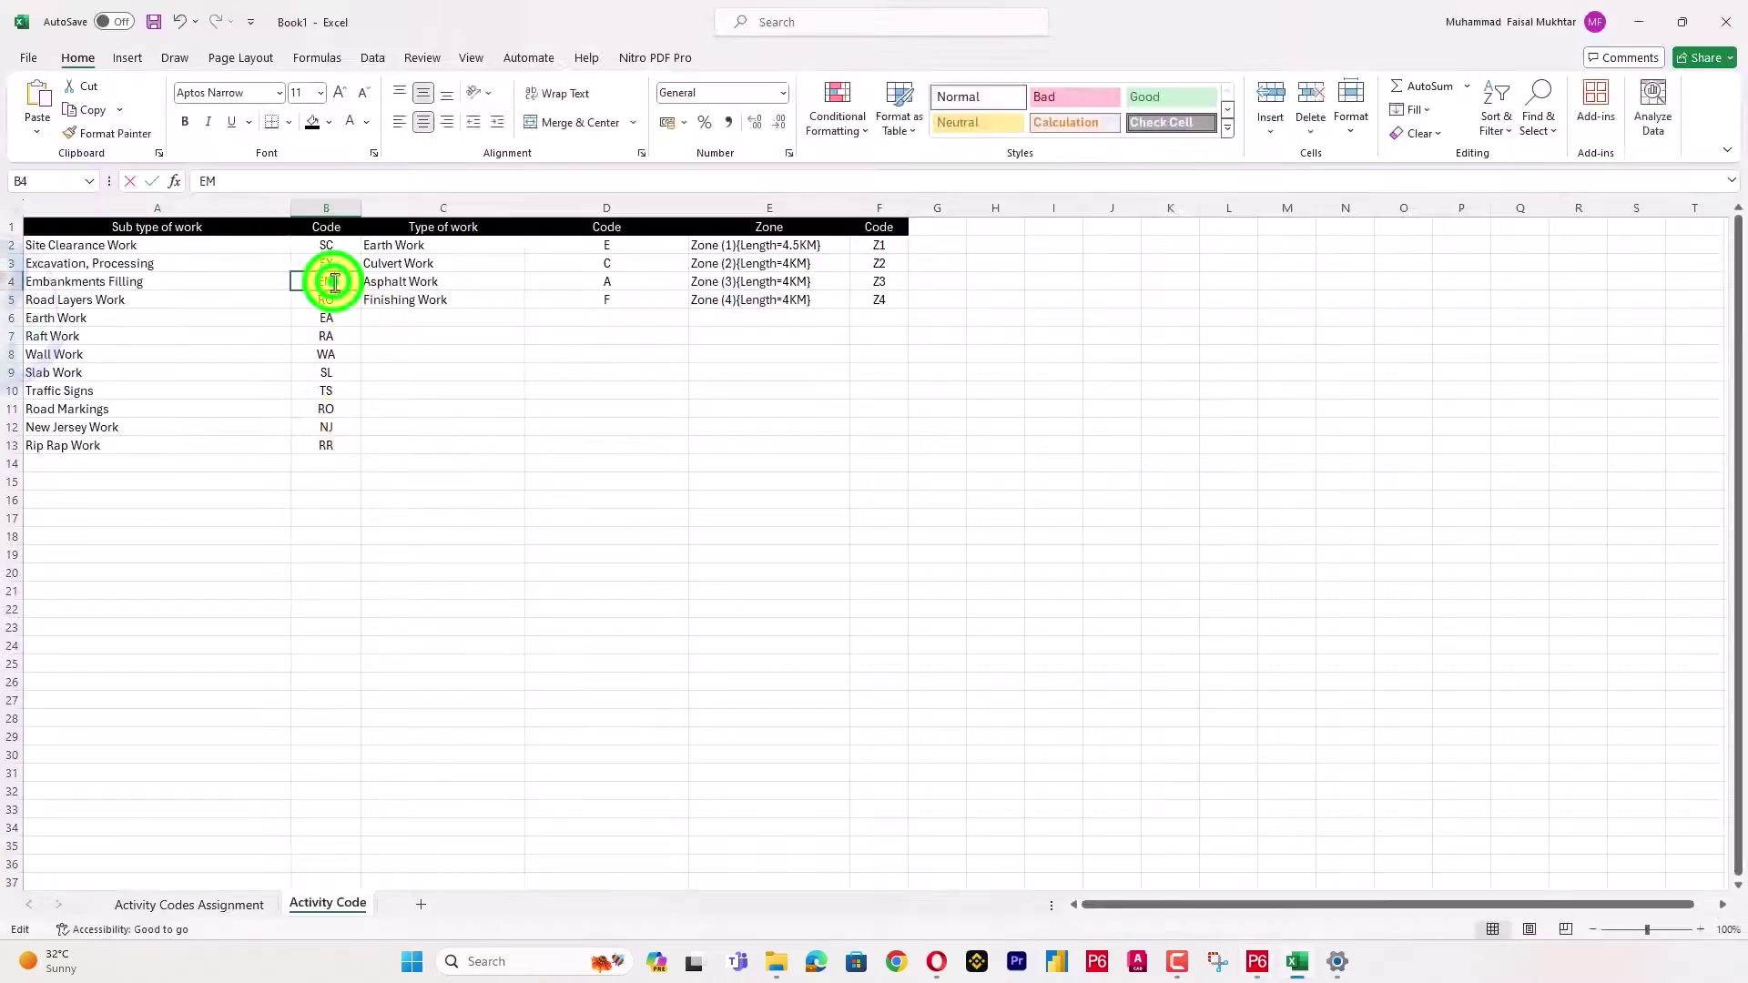
pyautogui.hotkey('alt', 'Tab')
pyautogui.hotkey('alt', 'Tab')
pyautogui.hotkey('alt', 'Tab')
pyautogui.click(437, 528)
pyautogui.hotkey('alt', 'Tab')
pyautogui.hotkey('alt', 'Tab')
pyautogui.hotkey('alt', 'Tab')
pyautogui.hotkey('alt', 'Tab')
# Set the last four Sub type of work code values from Excel: TS, RO-1 for Road Markings, NJ and RR.
pyautogui.click(428, 573)
pyautogui.hotkey('alt', 'Tab')
pyautogui.hotkey('alt', 'Tab')
pyautogui.hotkey('alt', 'Tab')
pyautogui.press('Down')
pyautogui.hotkey('alt', 'Tab')
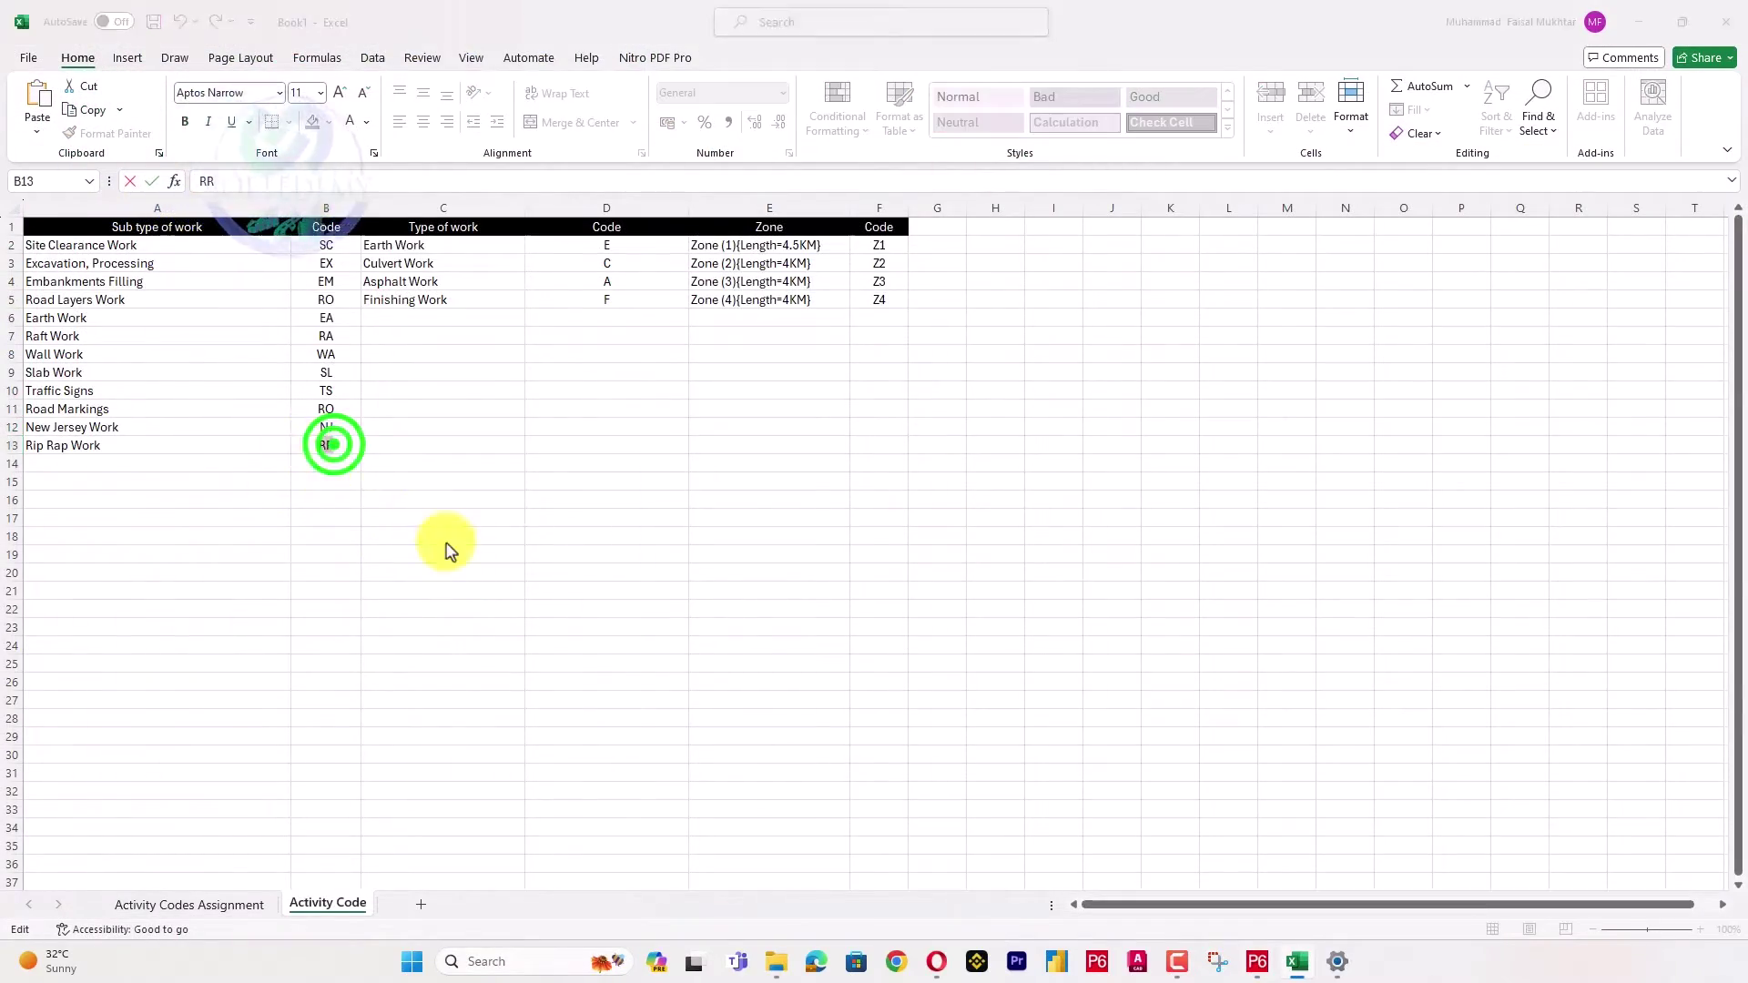
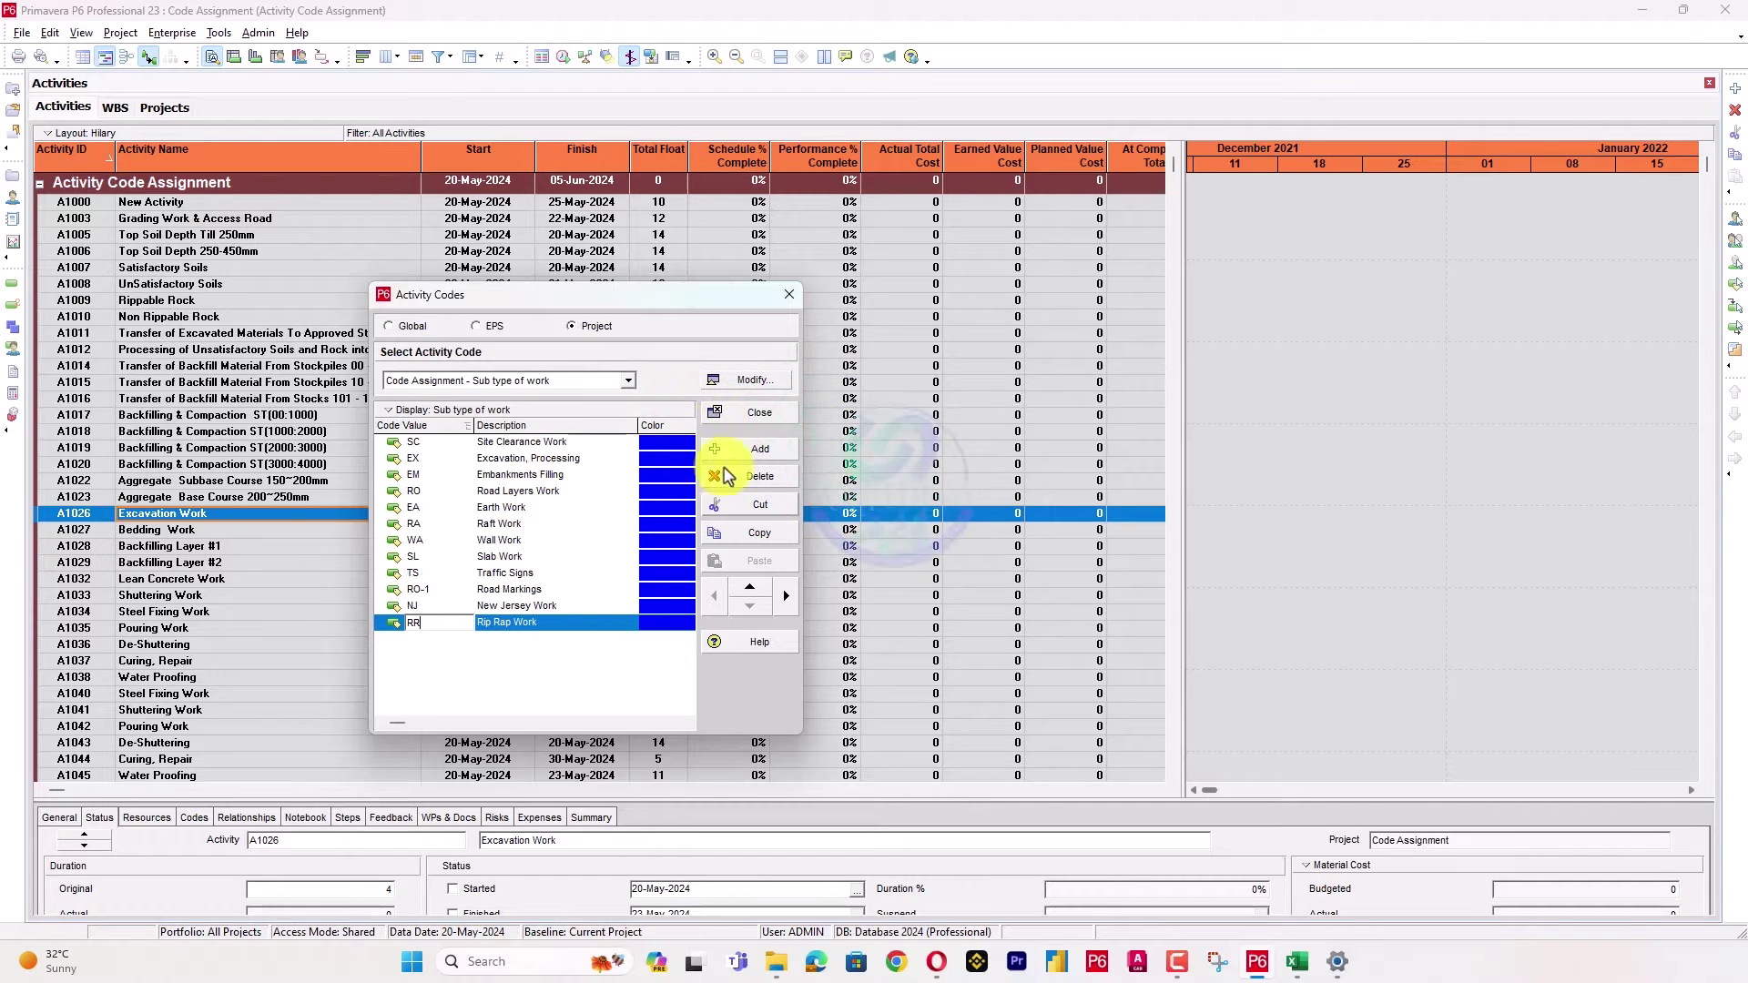
# Close the activity codes dialog and switch to the Activity Codes Assignment sheet in Excel.
pyautogui.click(761, 411)
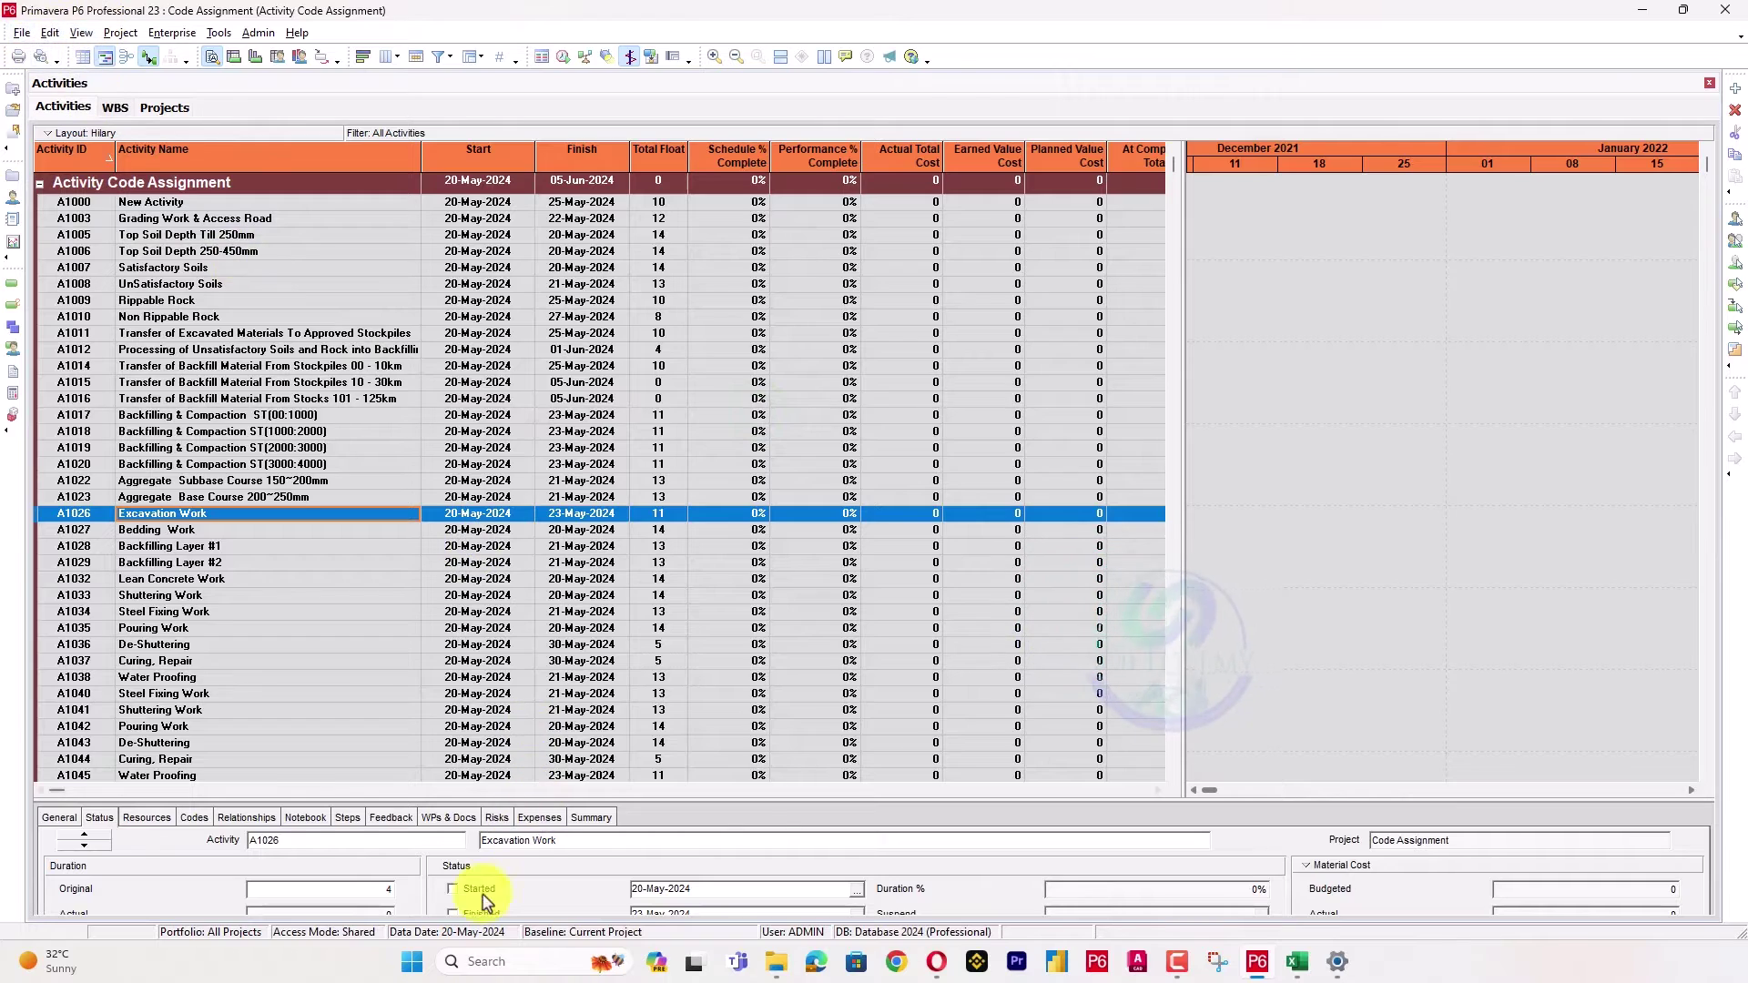
pyautogui.hotkey('alt', 'Tab')
pyautogui.click(158, 905)
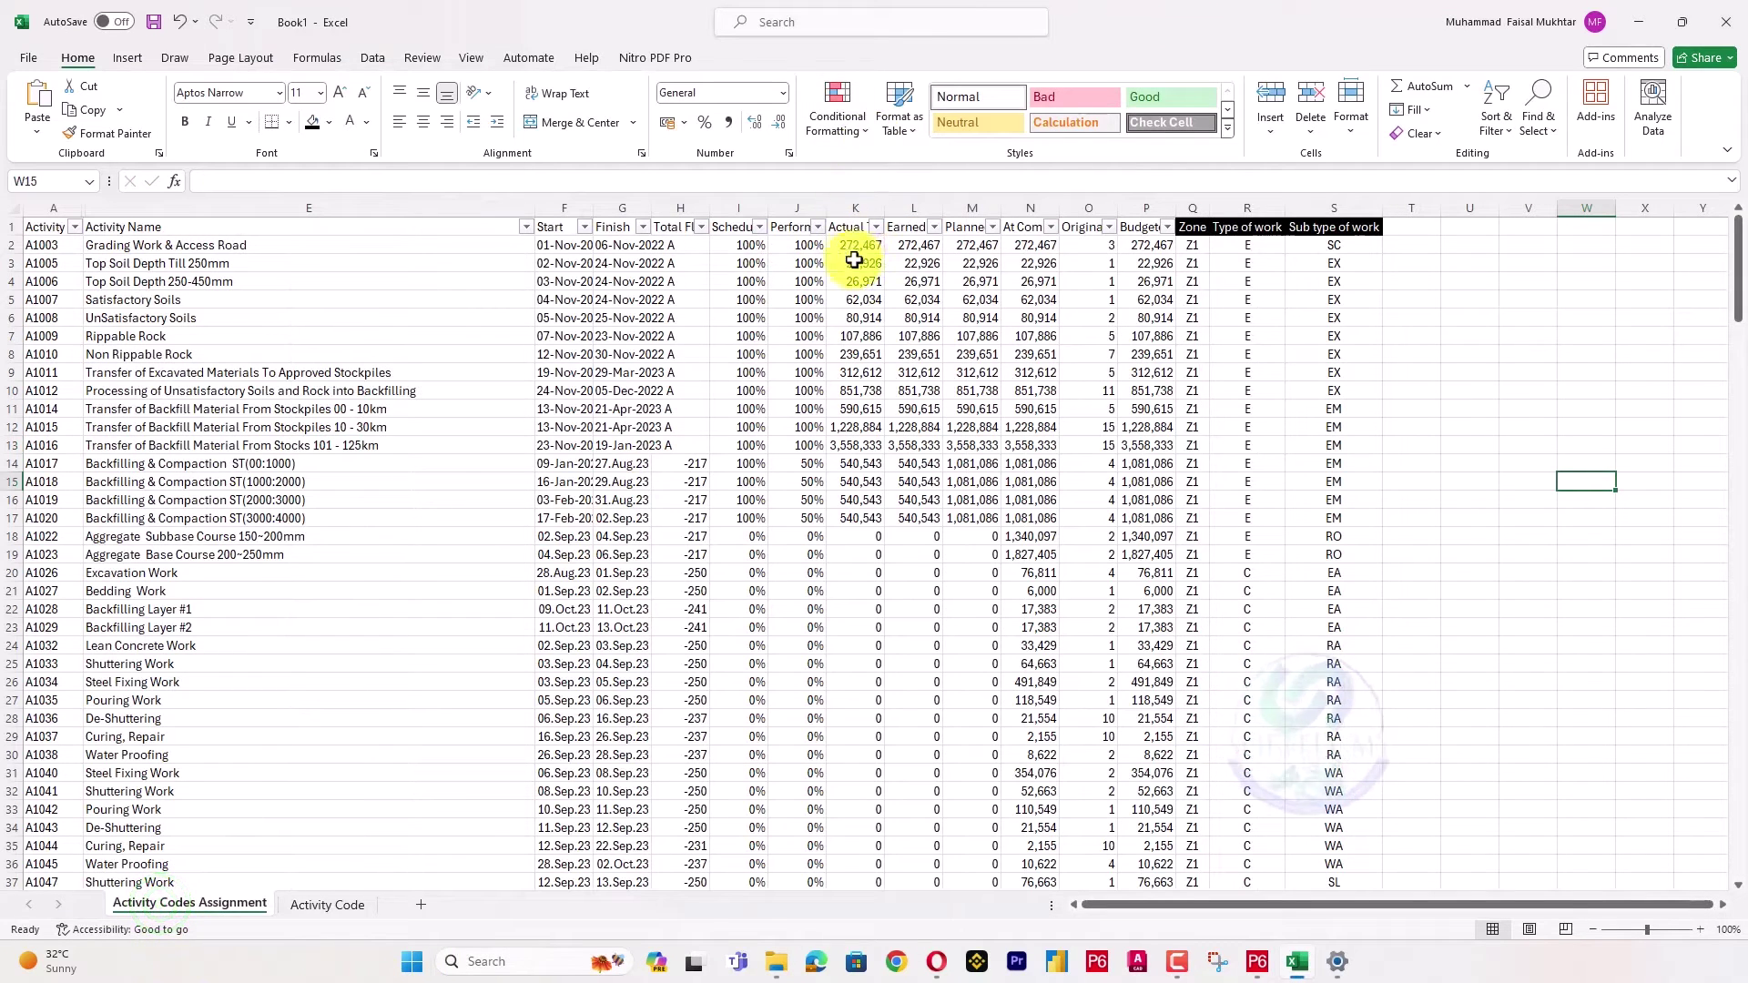
# Review the Zone, Type of work and Sub type of work codes listed for each activity, and switch back to Primavera P6.
pyautogui.click(1468, 281)
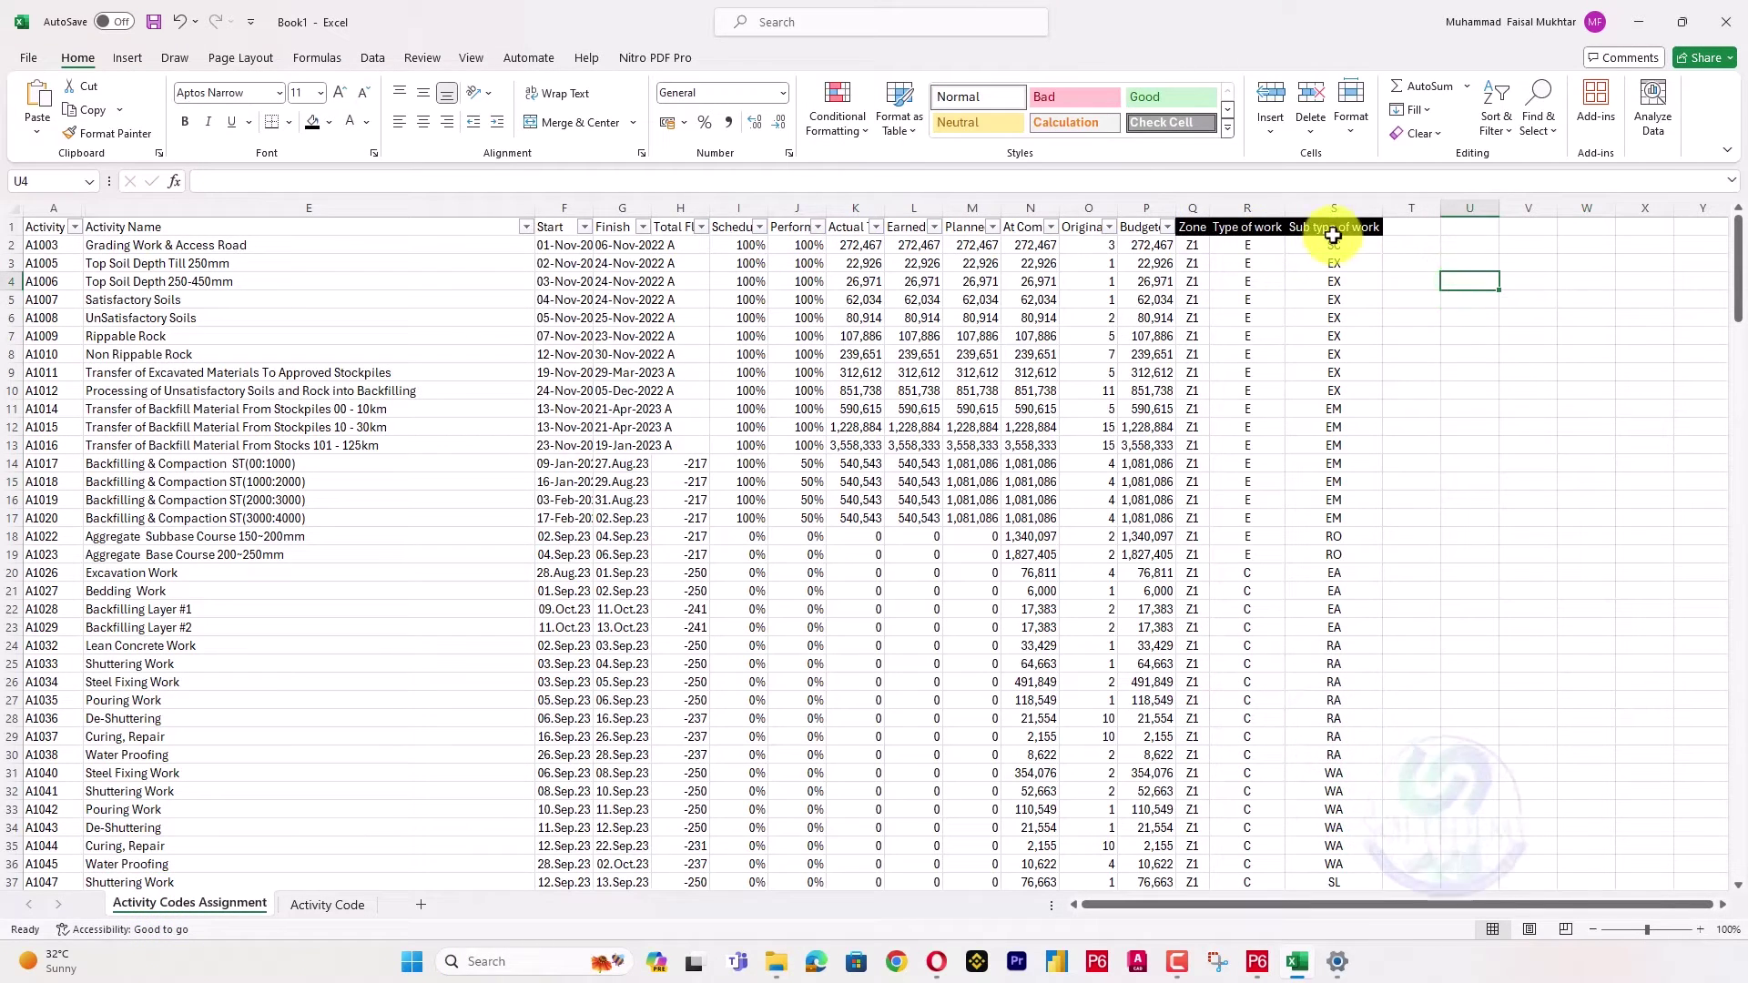
pyautogui.scroll(-3, 1279, 383)
pyautogui.scroll(-20, 1279, 382)
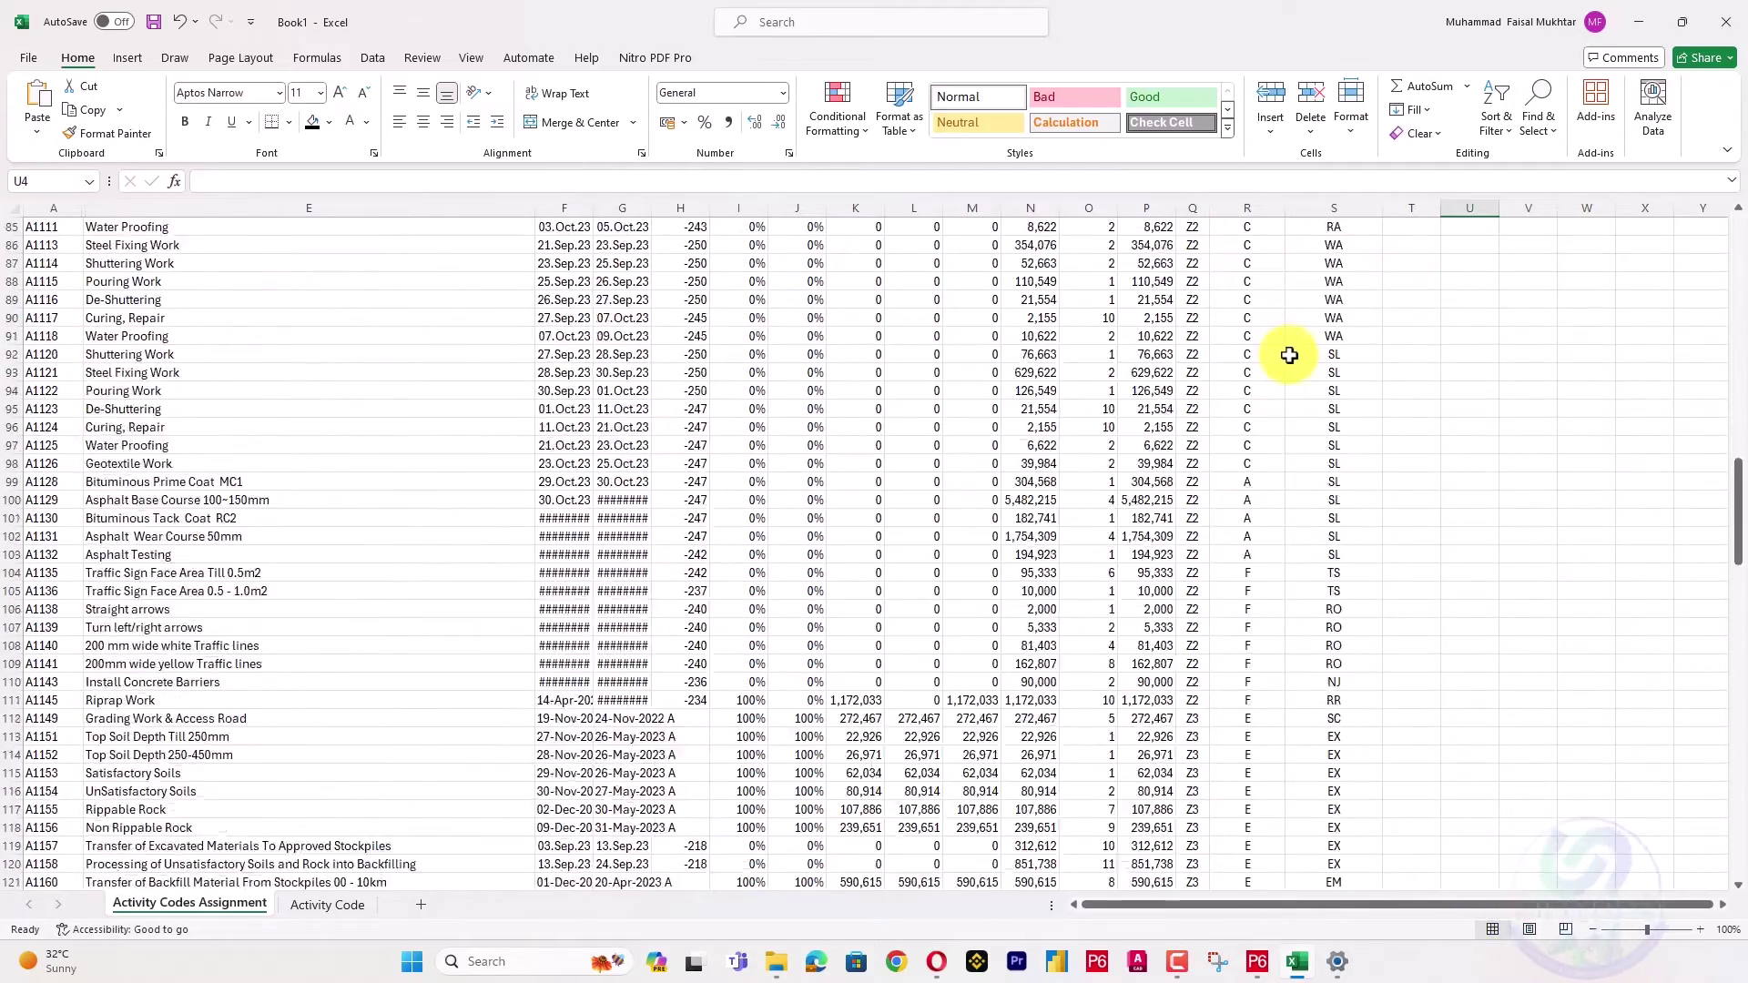
pyautogui.scroll(-5, 203, 461)
pyautogui.scroll(20, 66, 453)
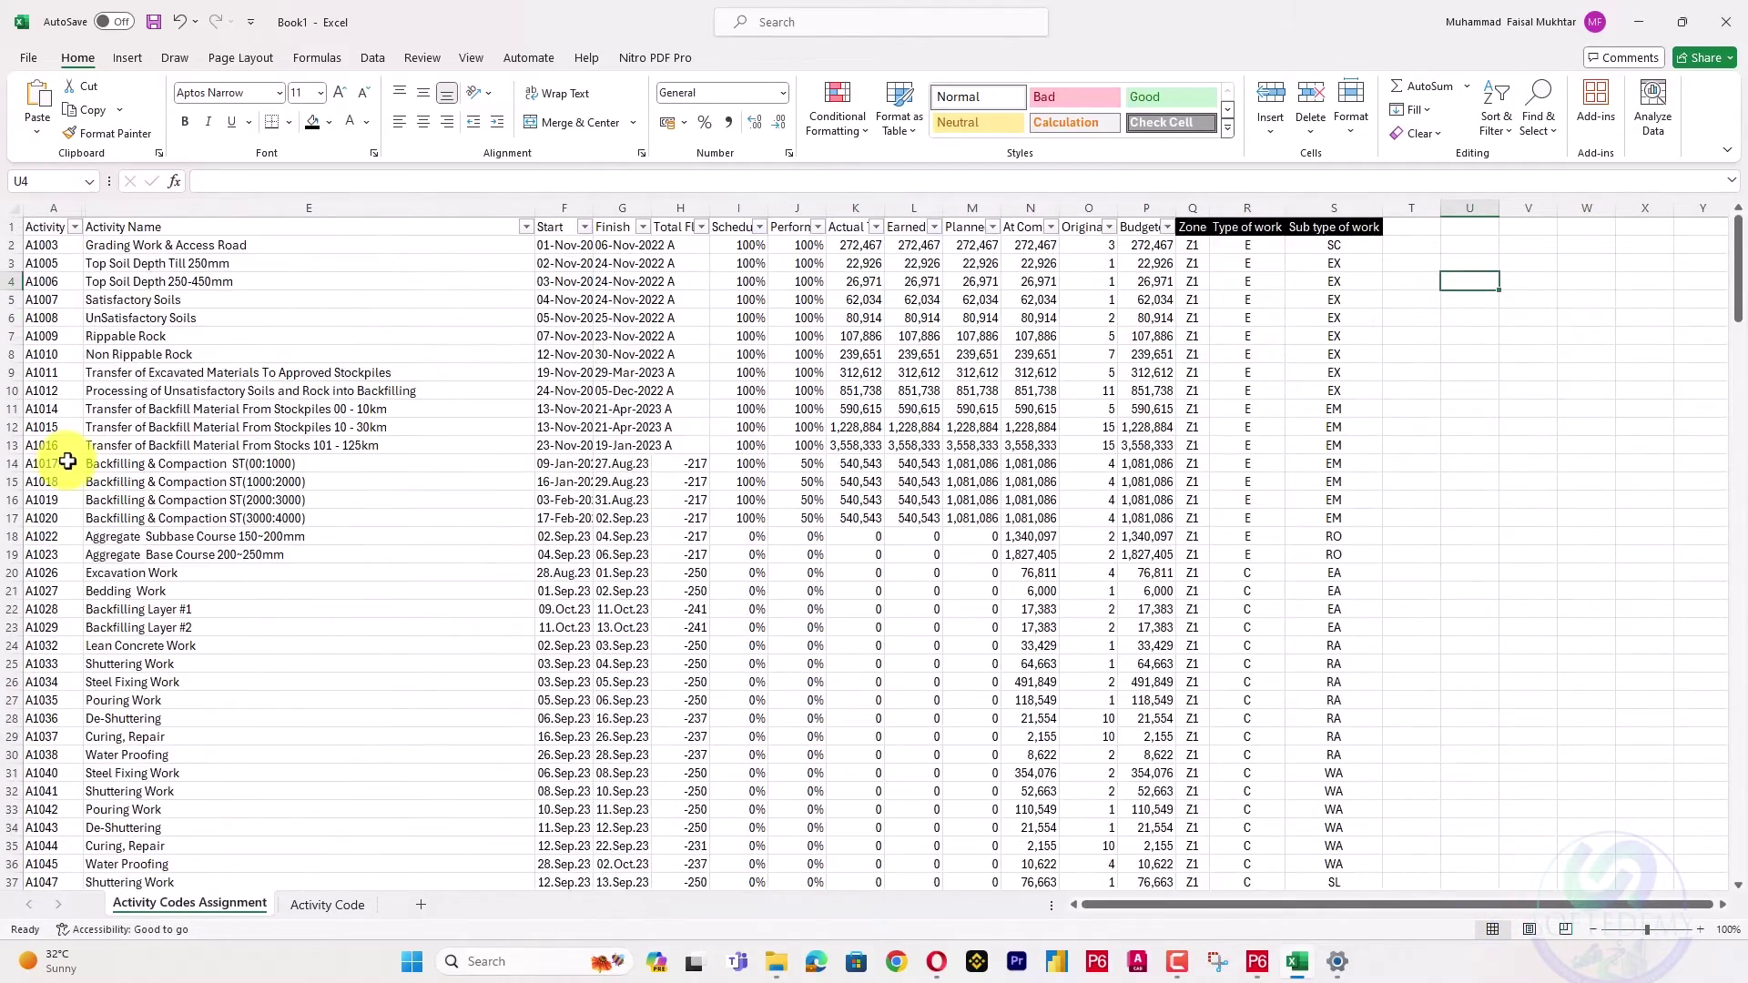
pyautogui.hotkey('alt', 'Tab')
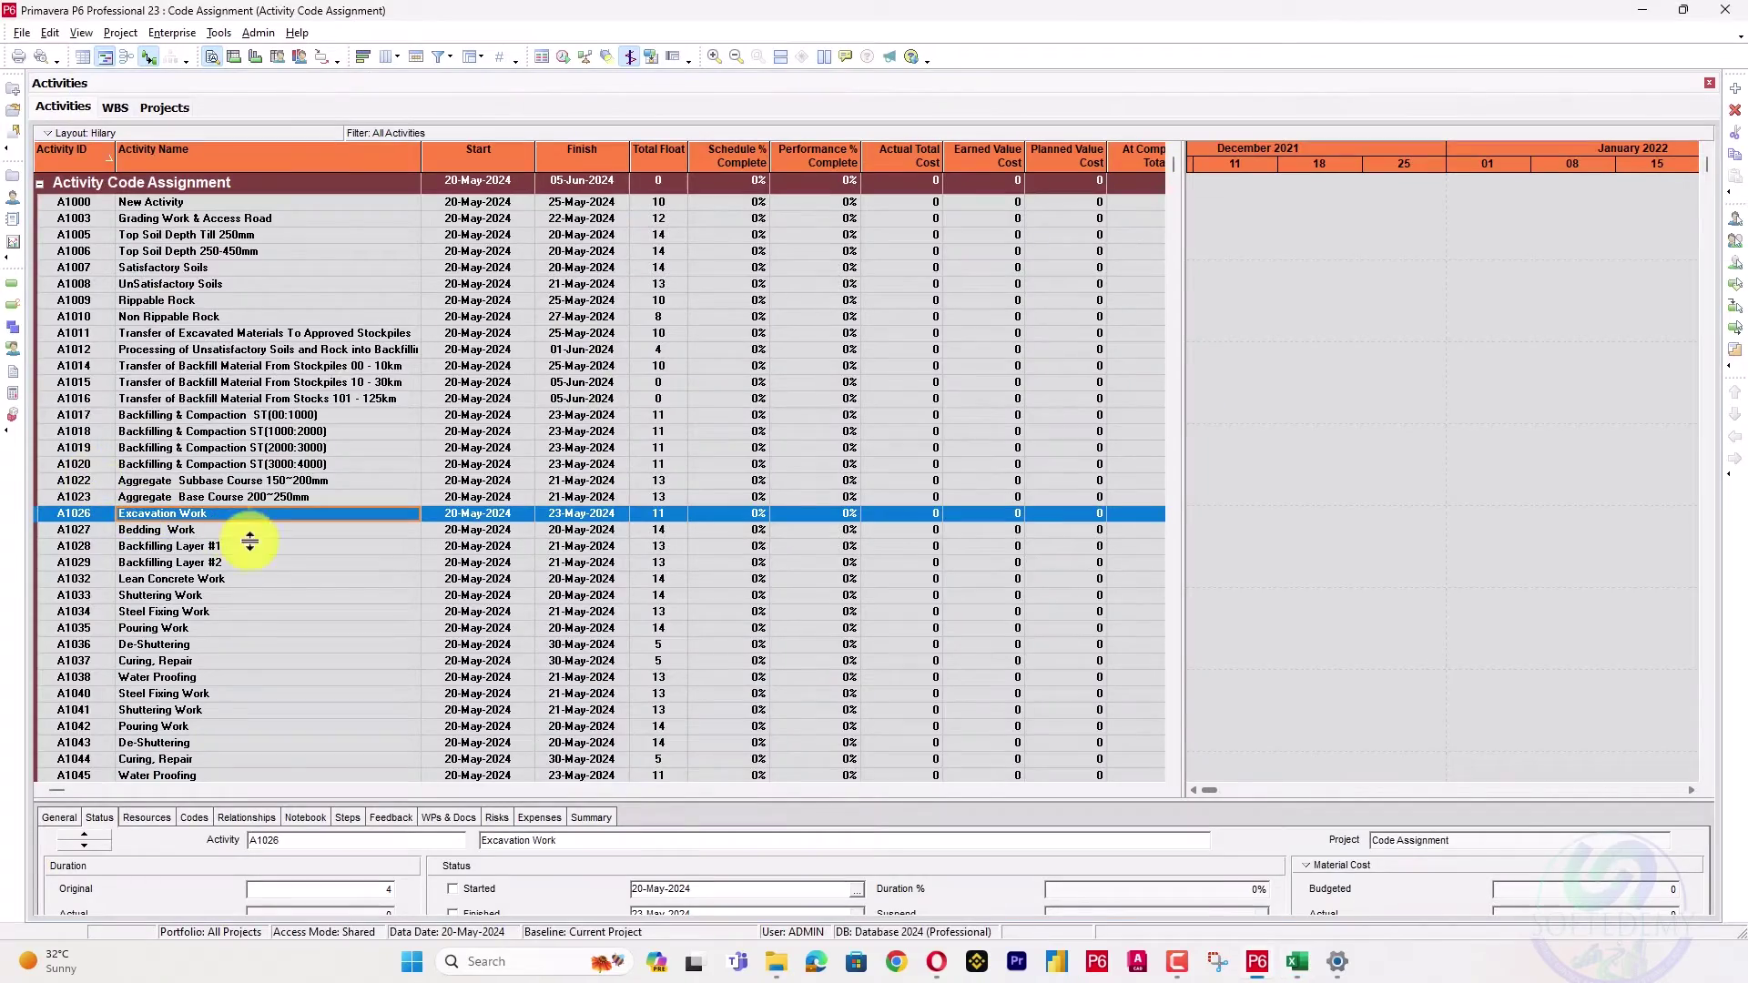
pyautogui.click(22, 55)
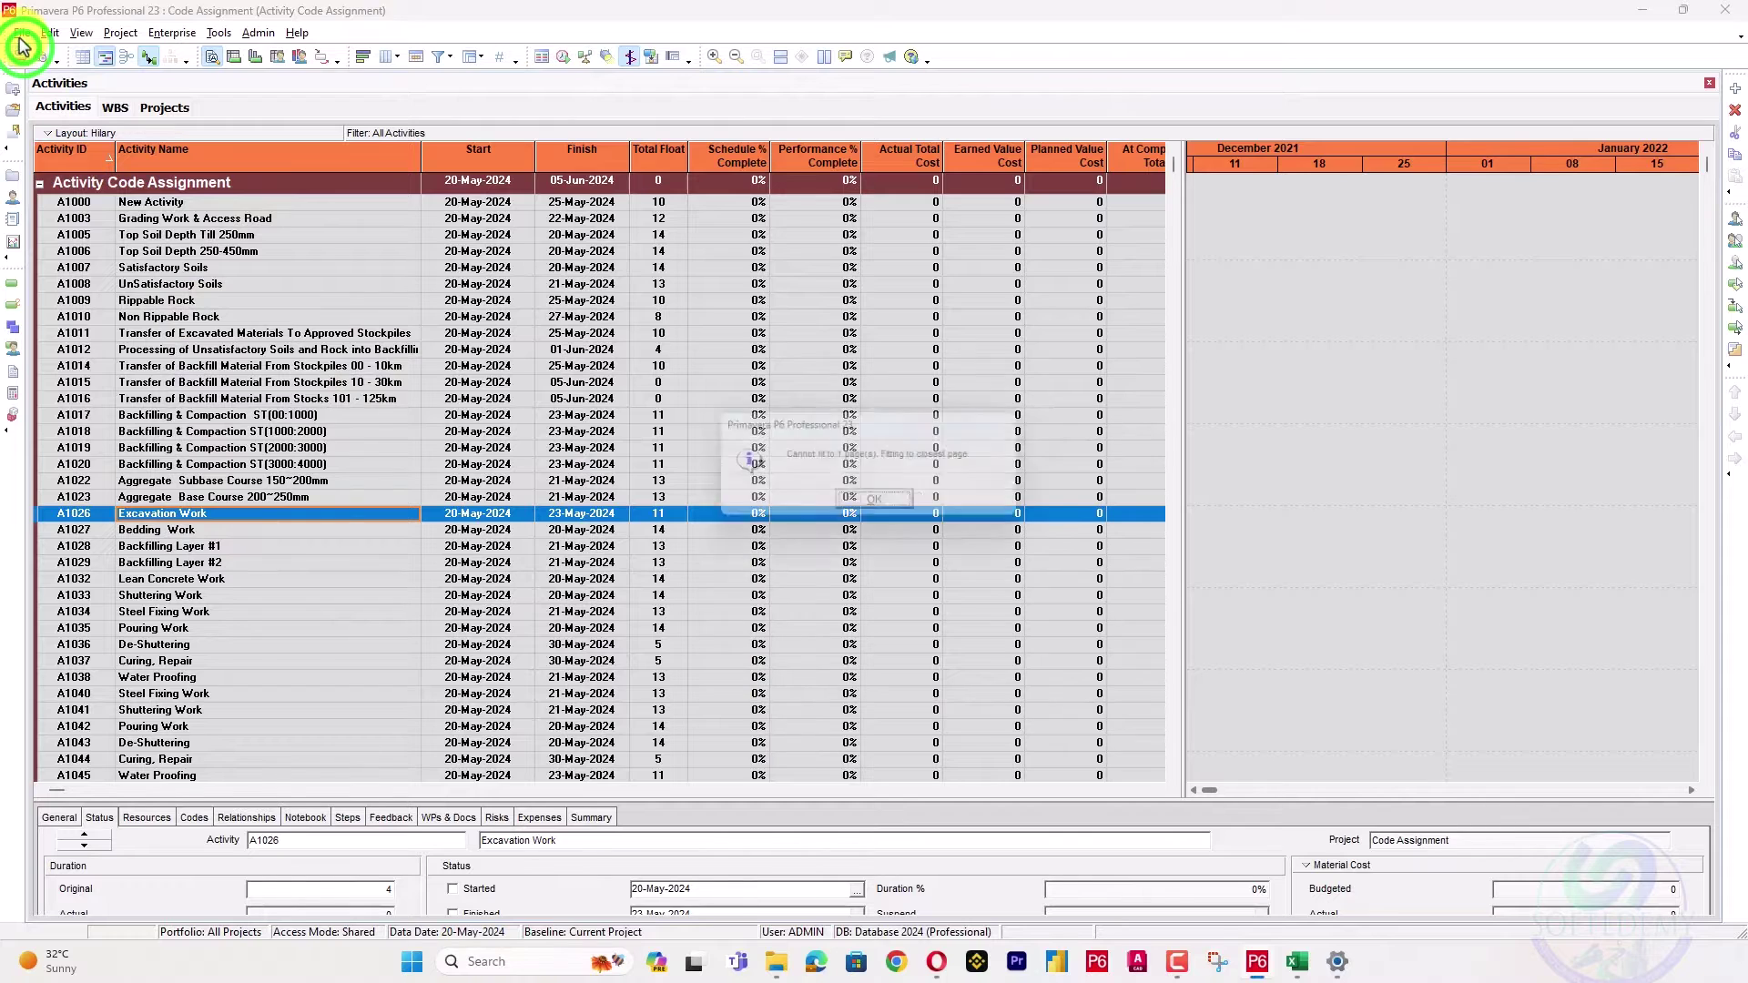
pyautogui.click(880, 504)
pyautogui.click(1070, 240)
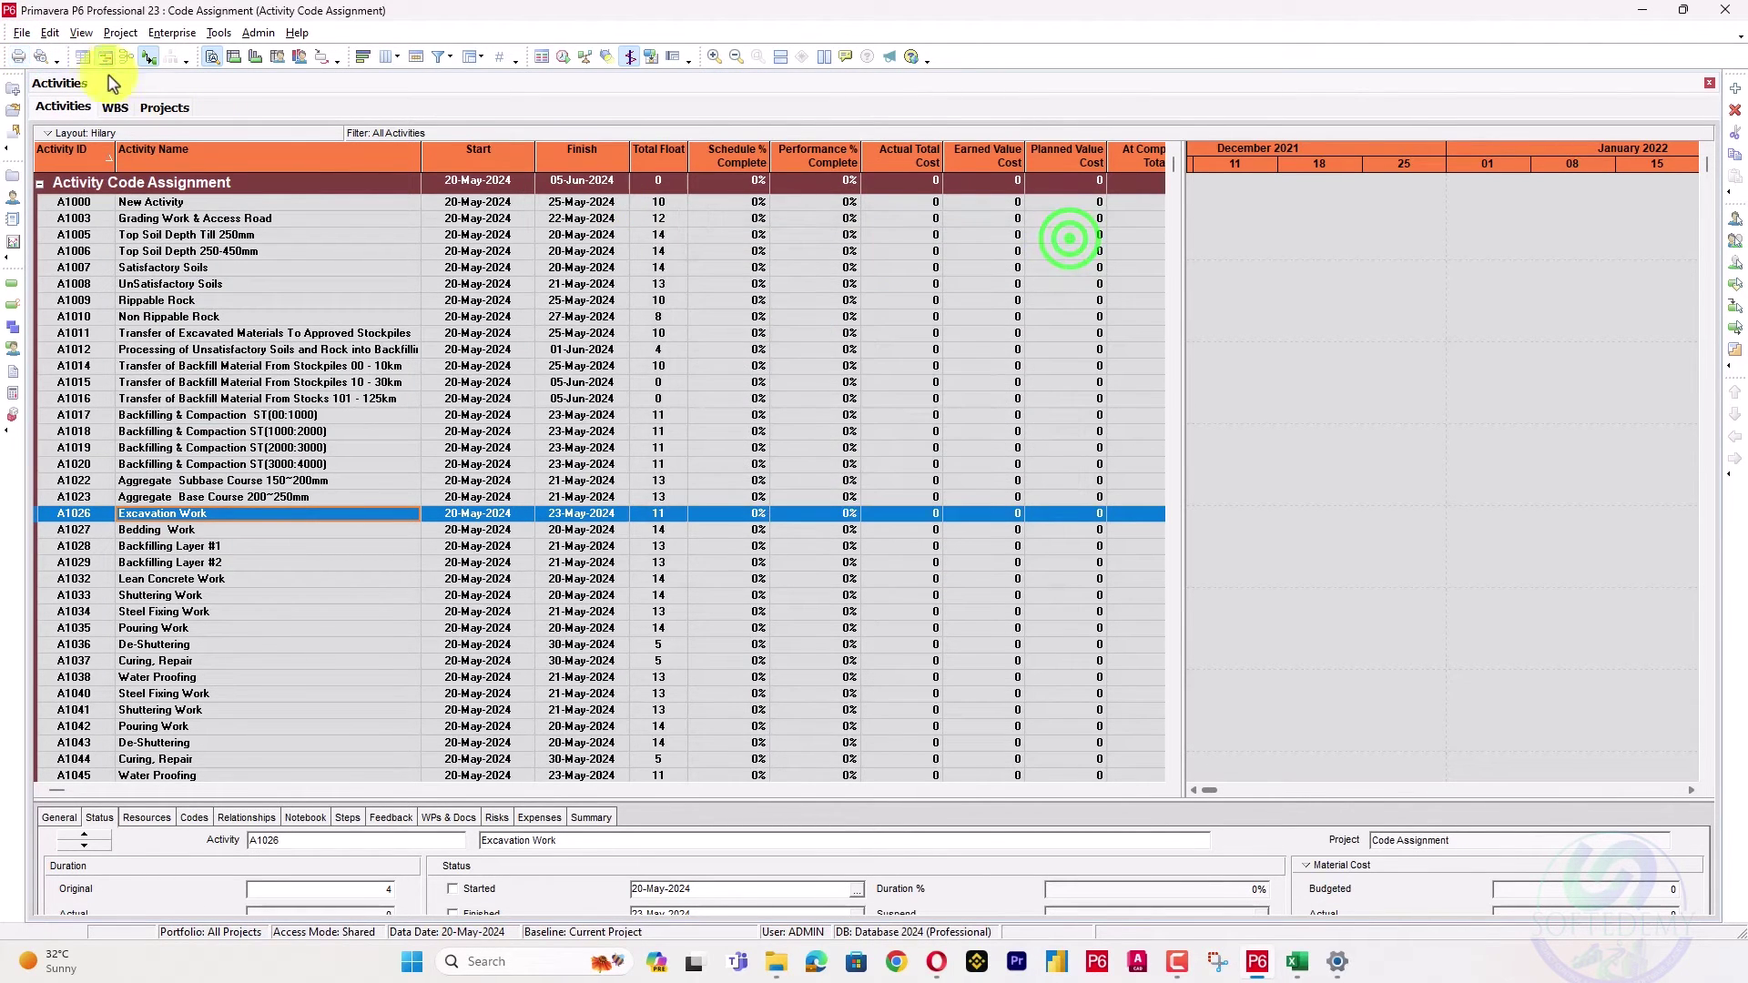
# Start a spreadsheet (XLSX) export of the activities in the Code Assignment project.
pyautogui.click(21, 34)
pyautogui.click(64, 106)
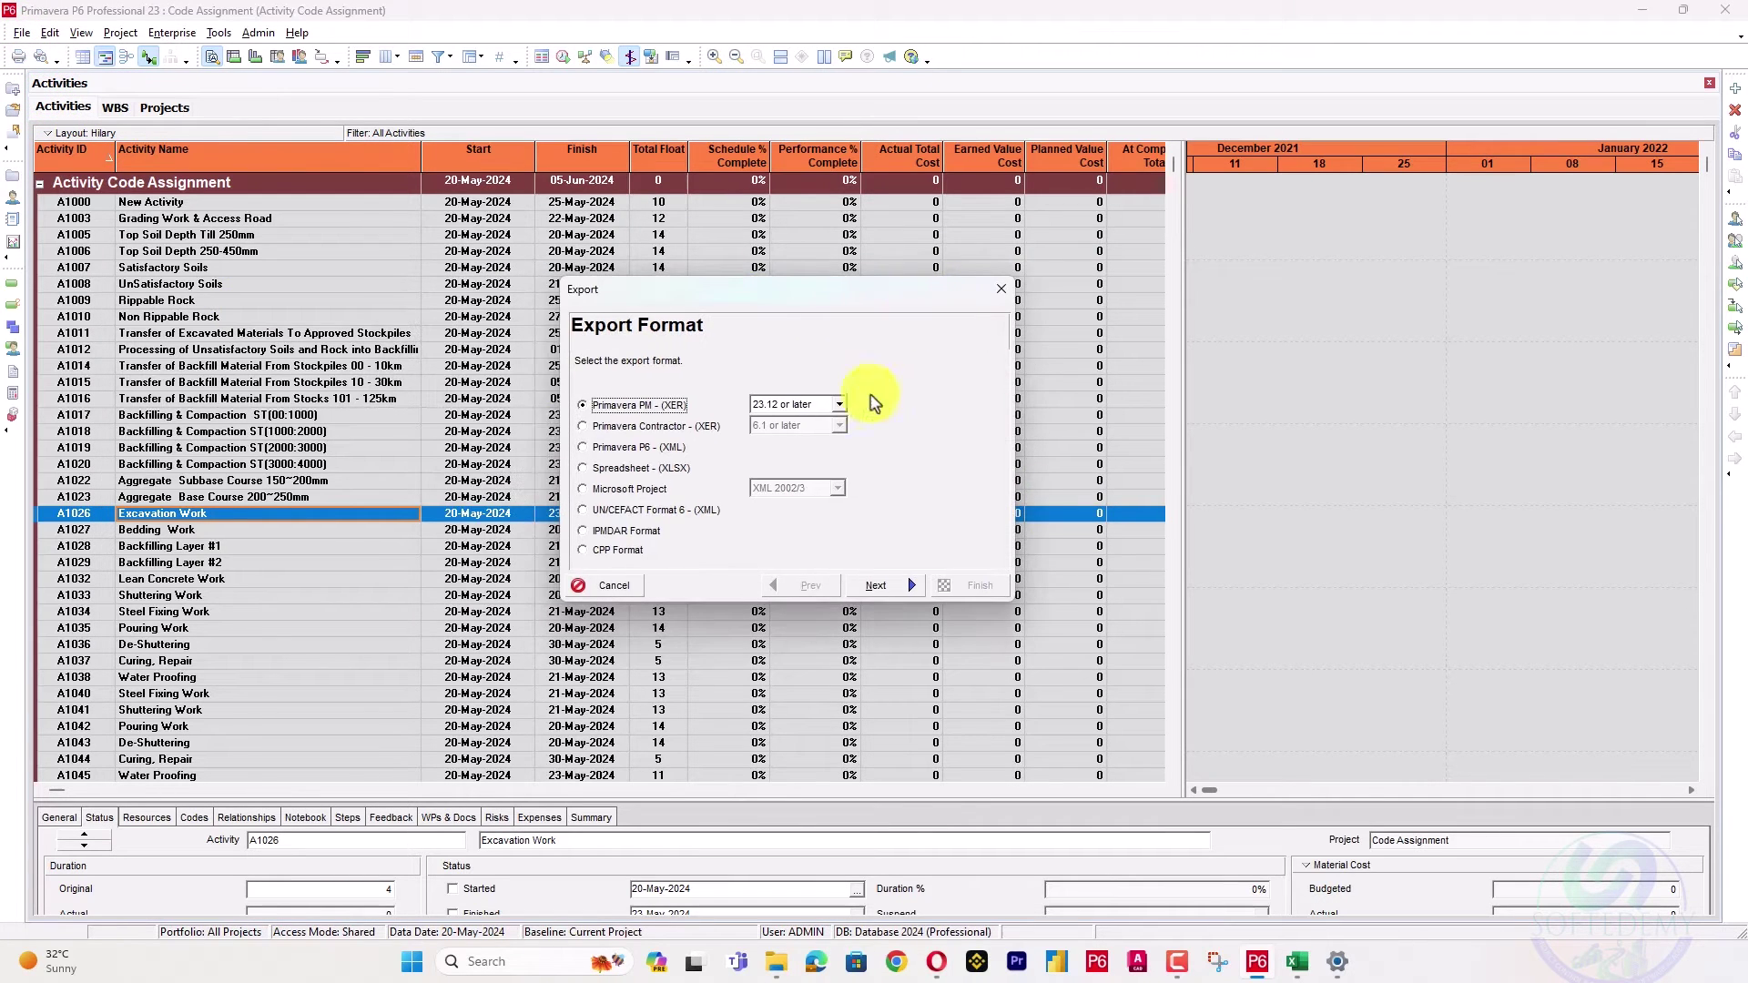
pyautogui.click(864, 587)
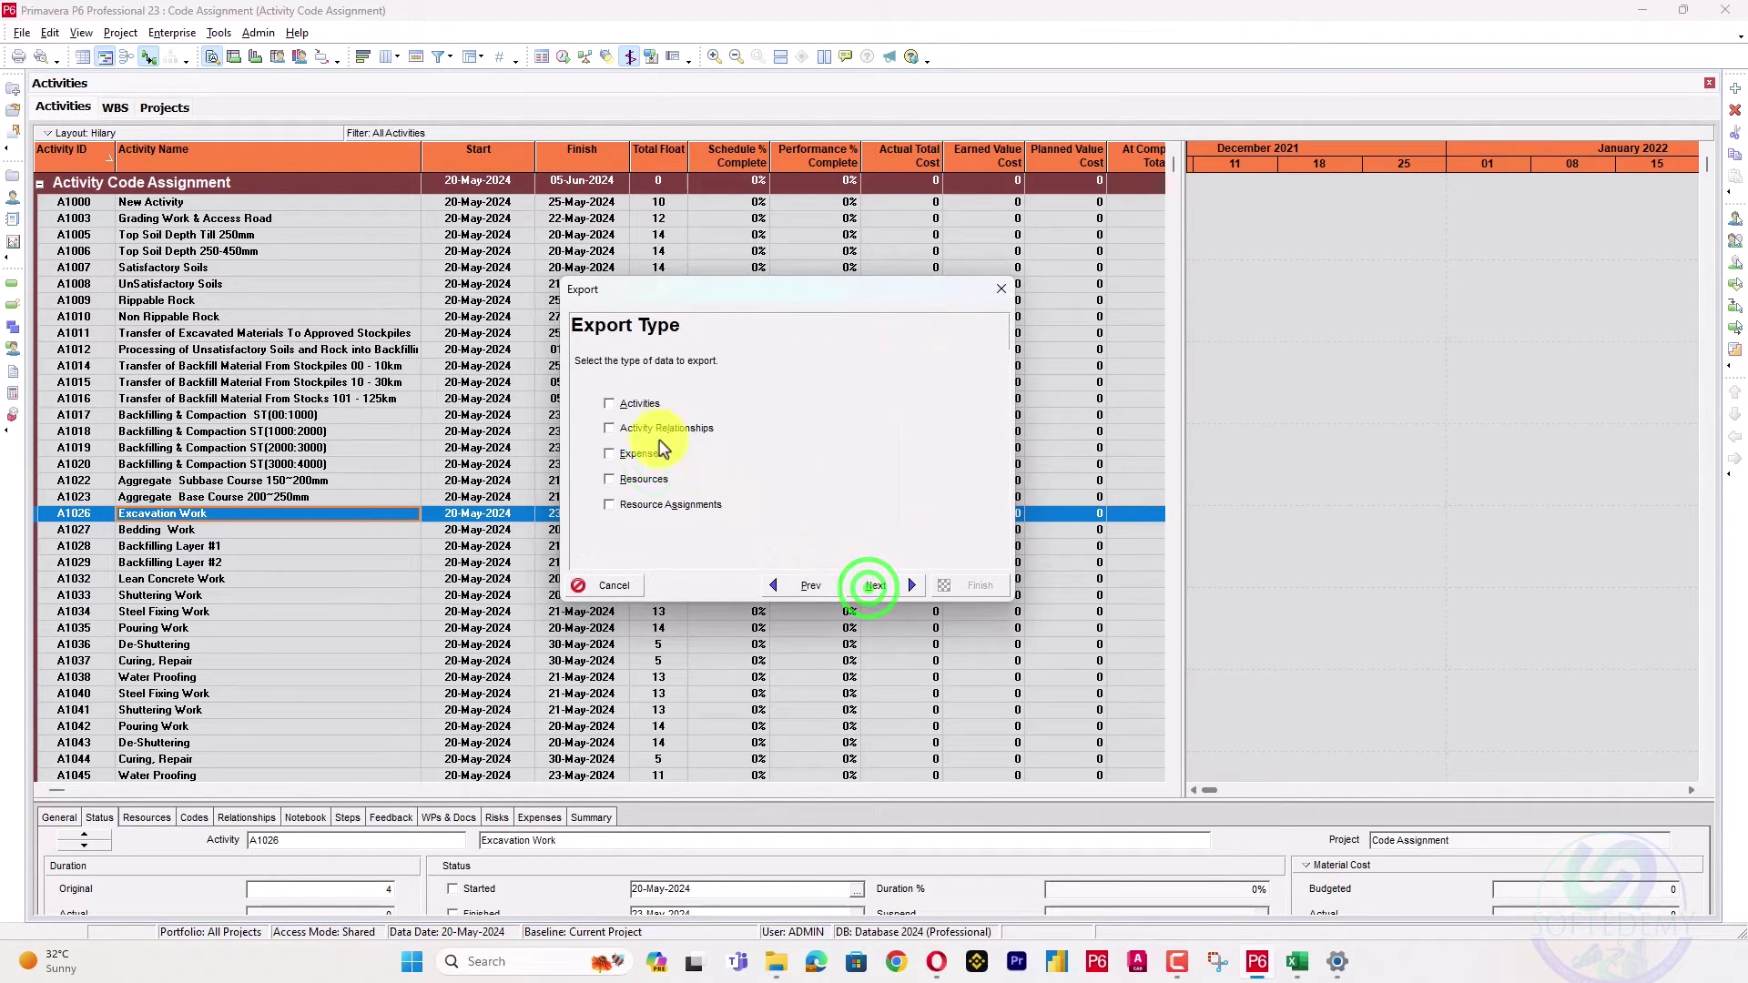
pyautogui.click(910, 587)
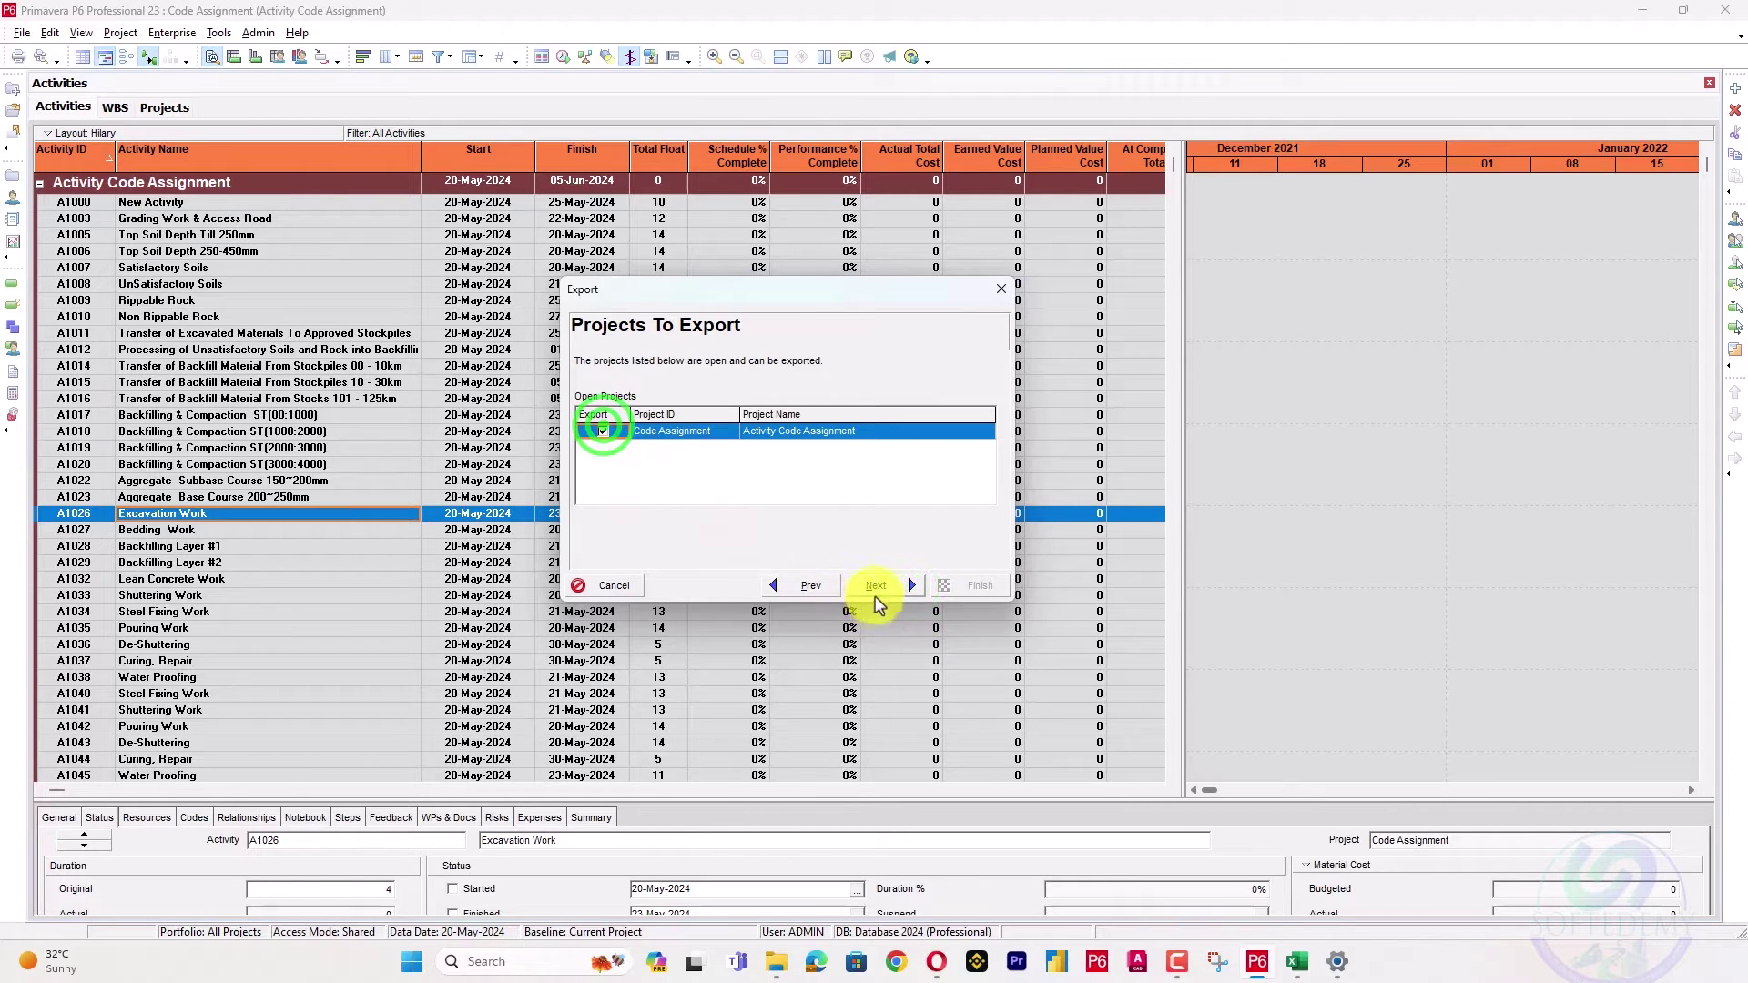
pyautogui.click(875, 587)
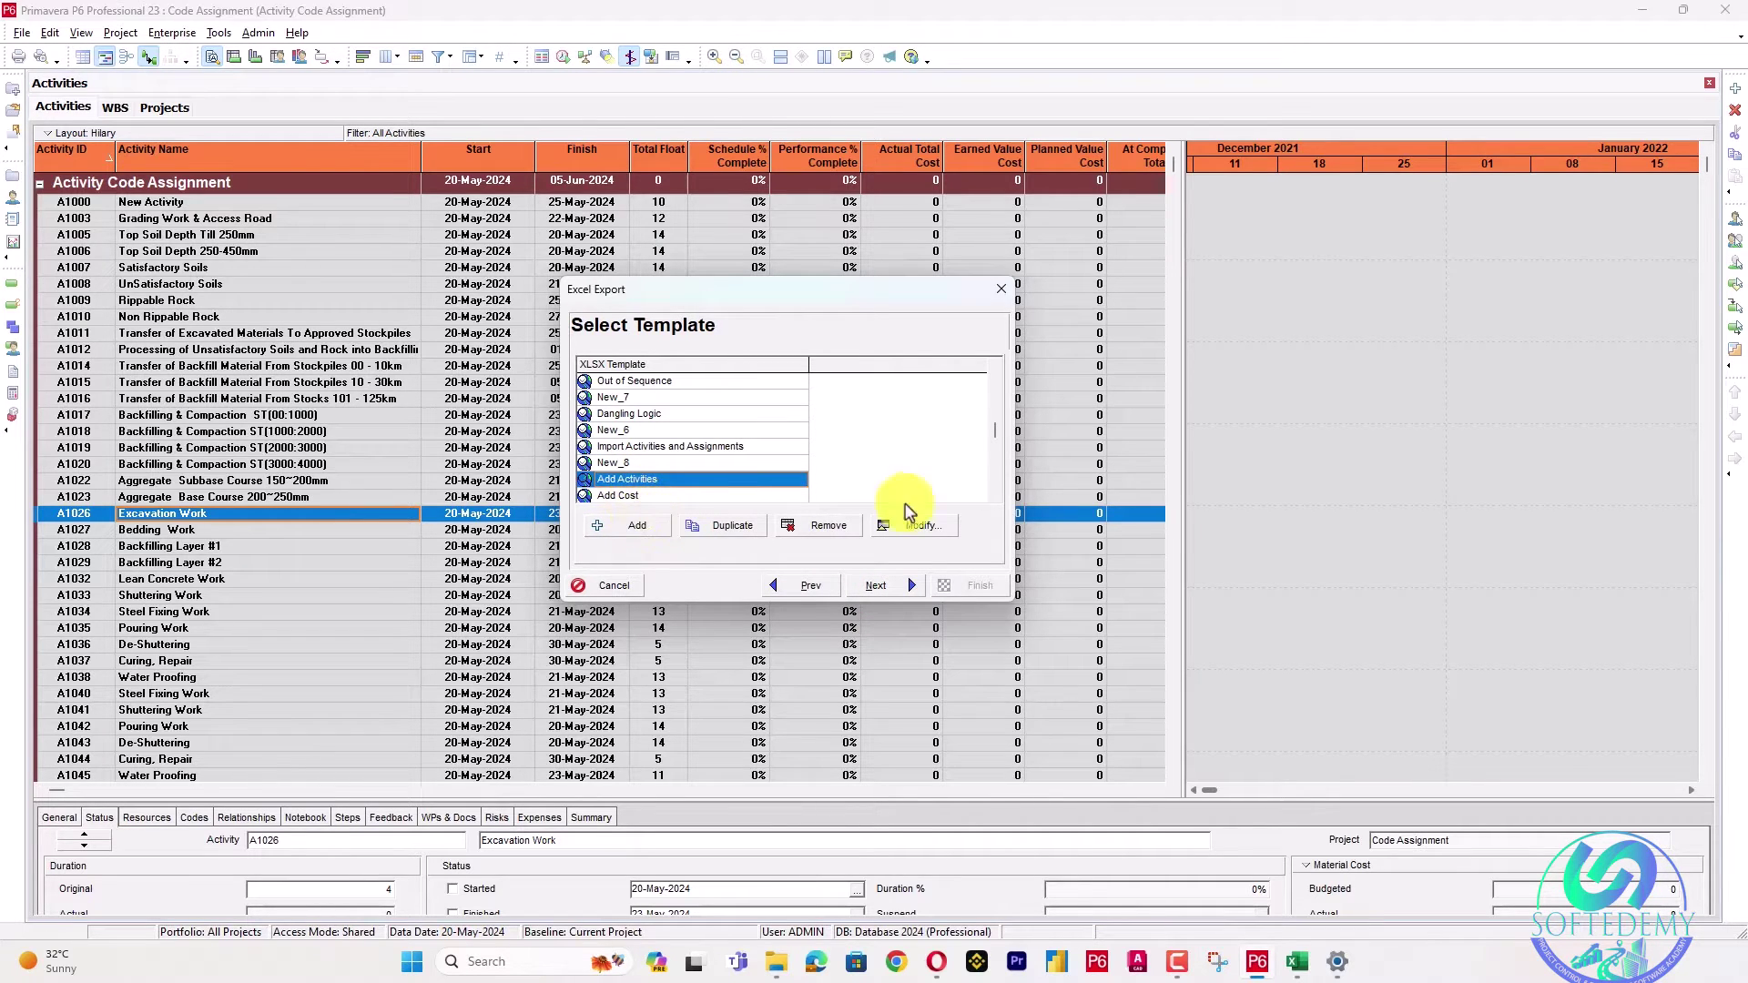
# Add a new export template named Code Assignment for the Activities subject area.
pyautogui.click(920, 526)
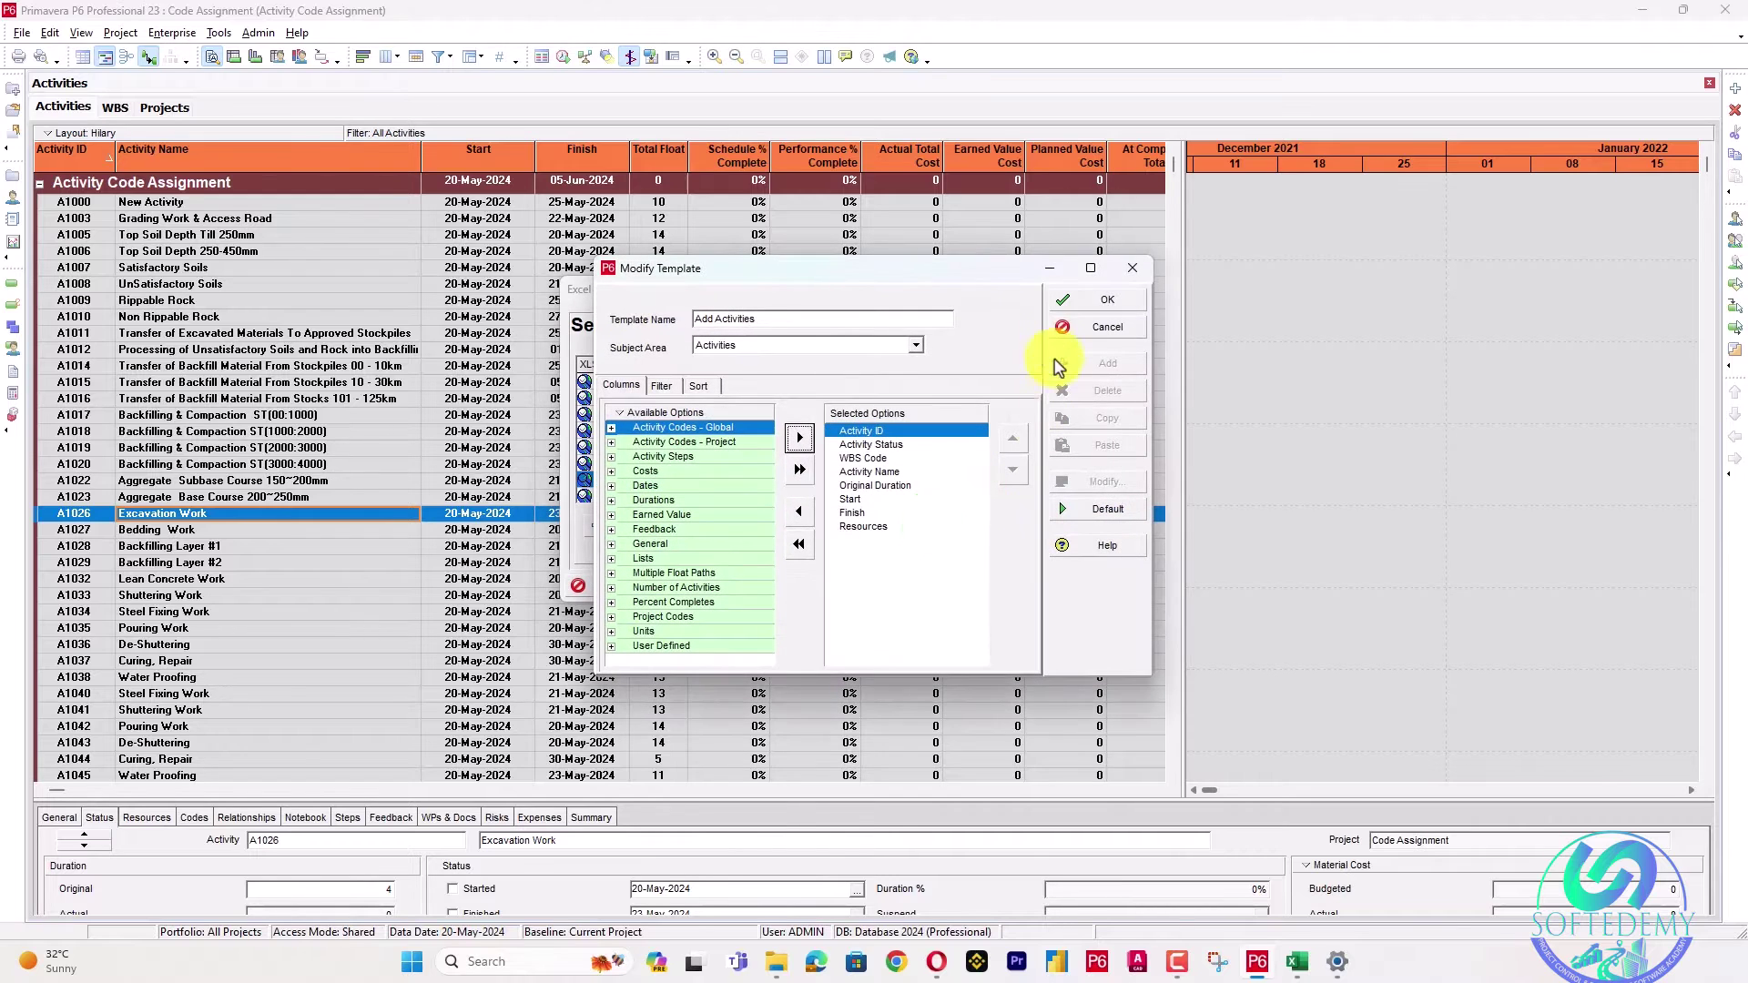
pyautogui.click(1119, 275)
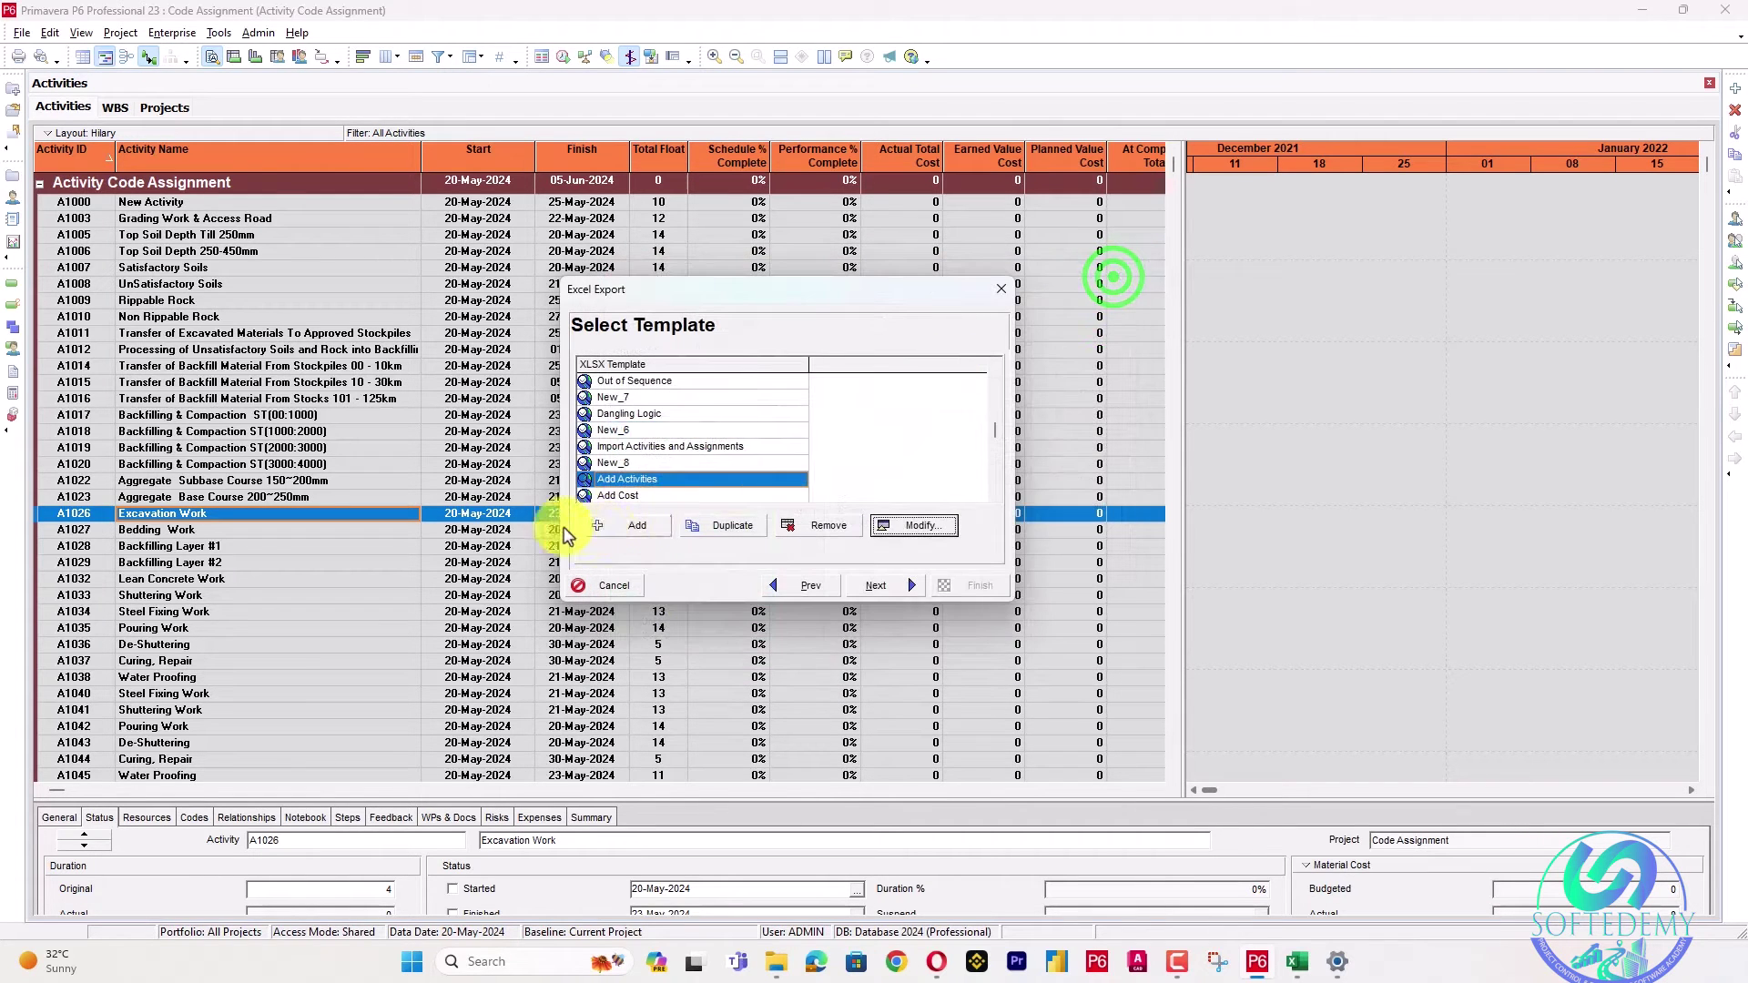
pyautogui.click(596, 526)
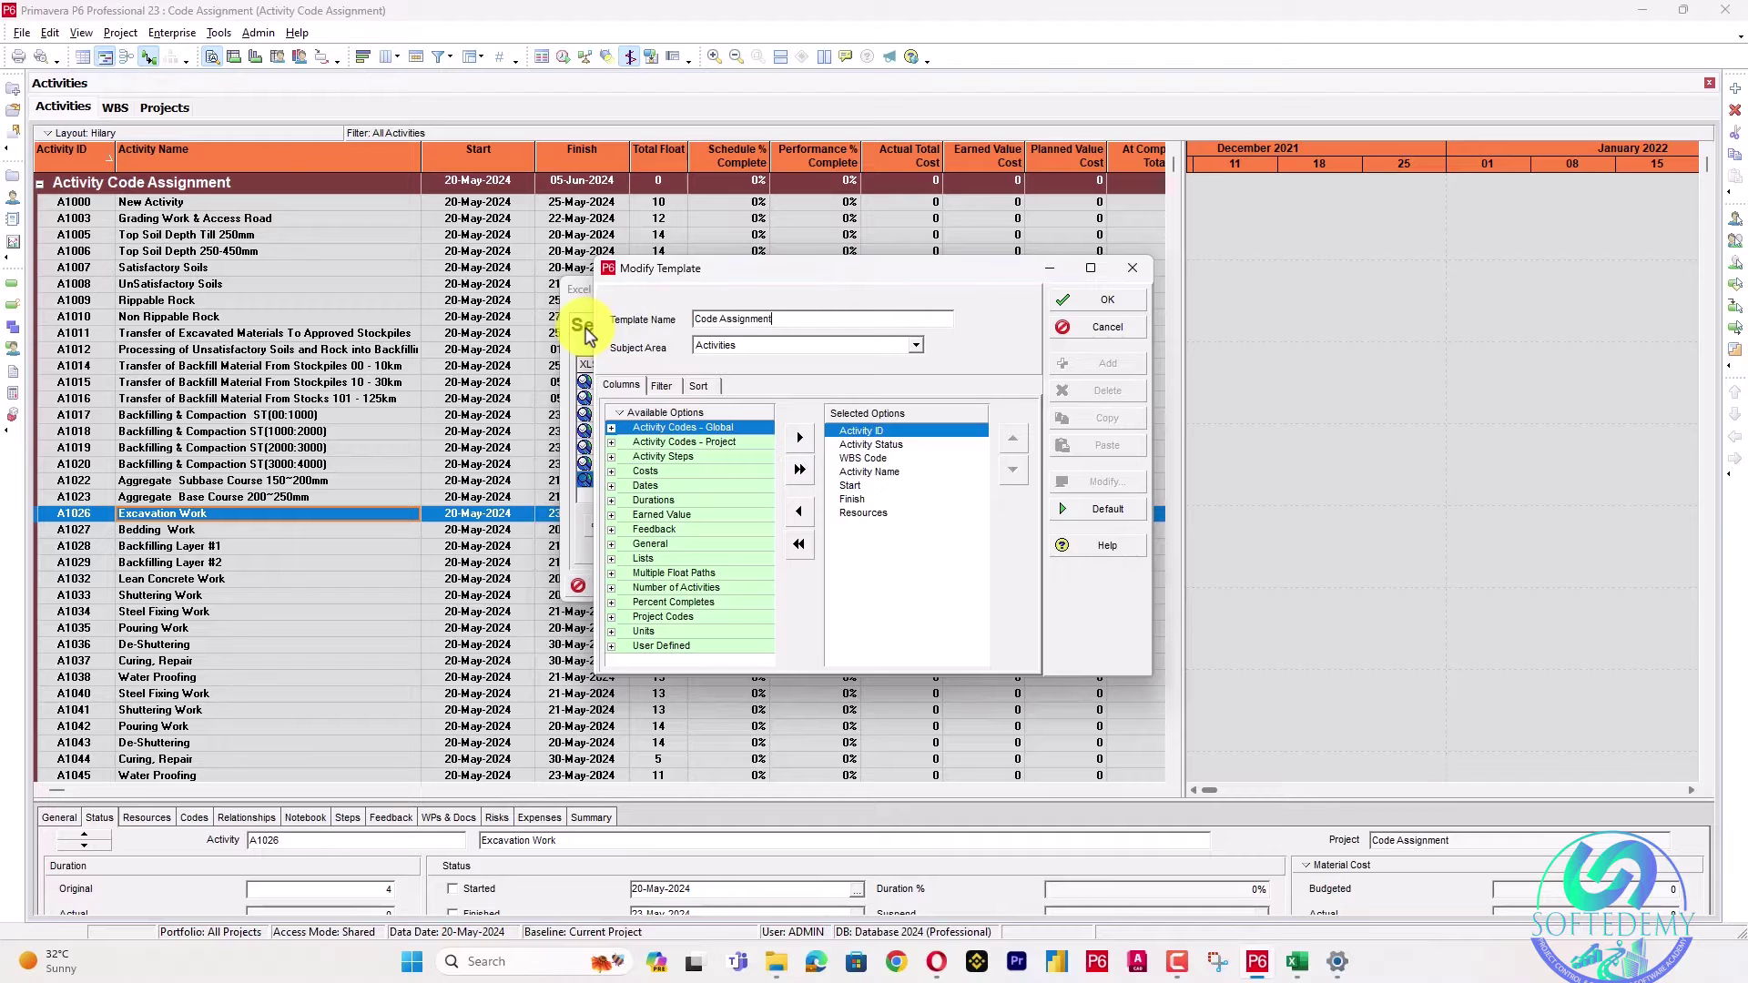
# Include the project activity codes Sub type of work, Type of work and Zone in the template's columns and save the template.
pyautogui.click(612, 443)
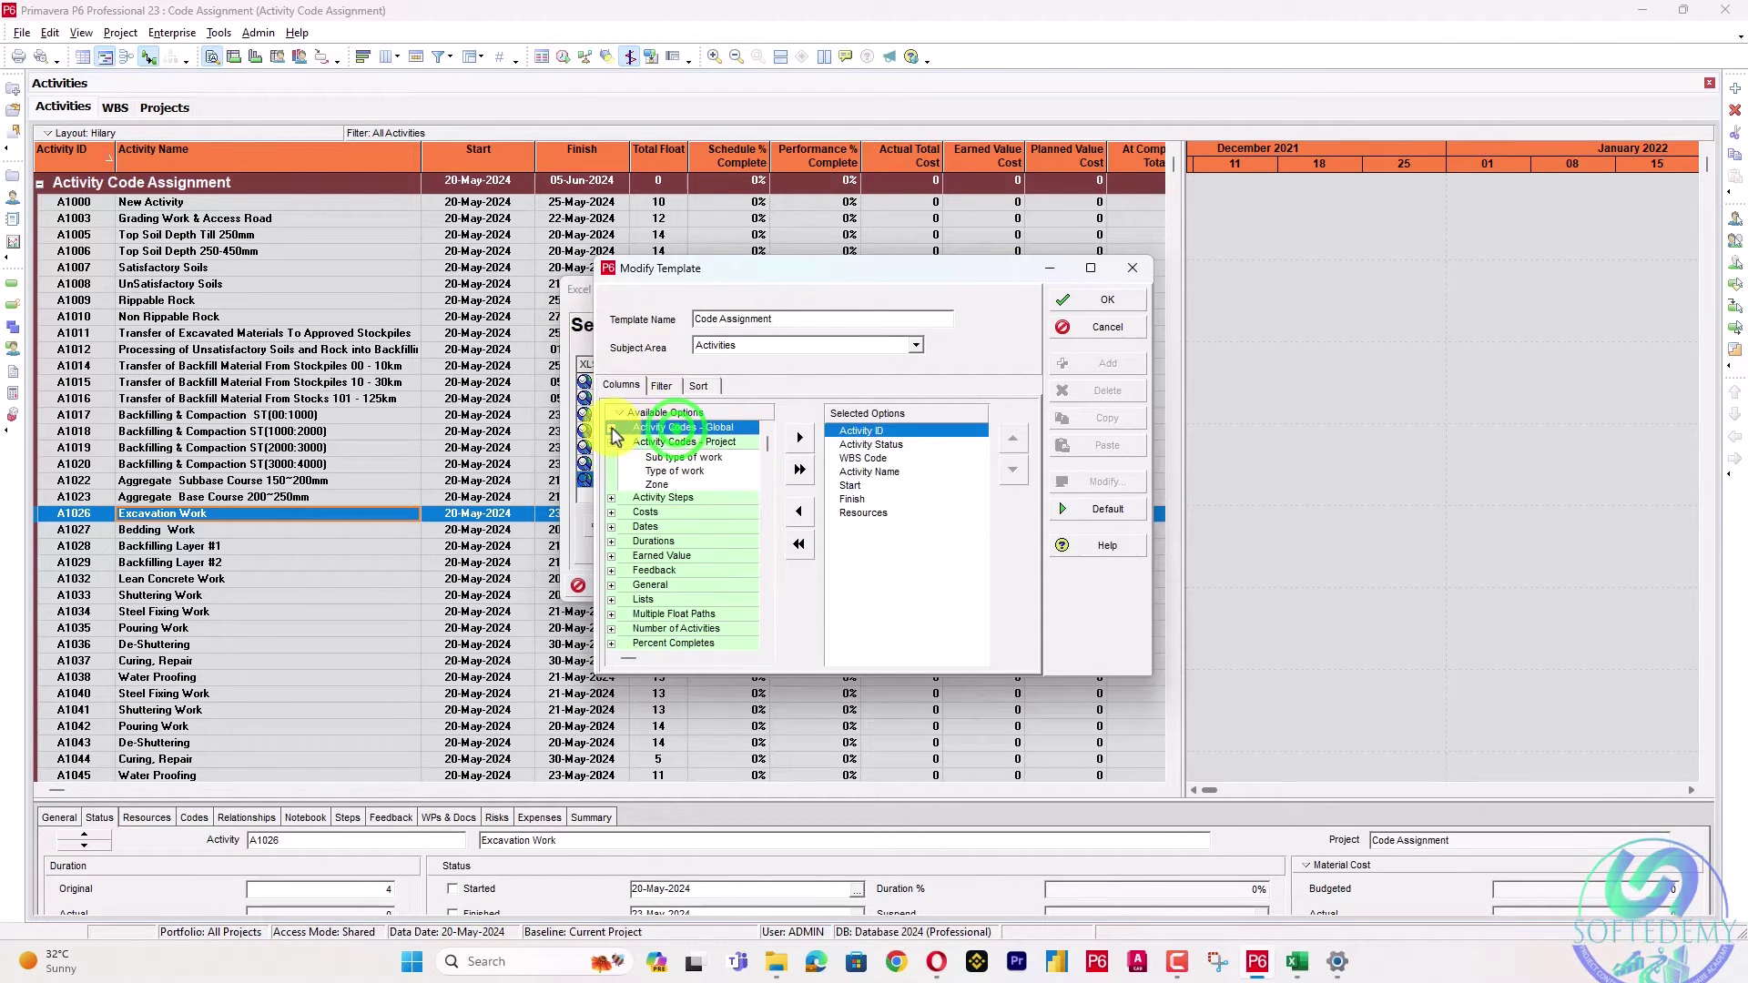
pyautogui.click(612, 428)
pyautogui.click(612, 428)
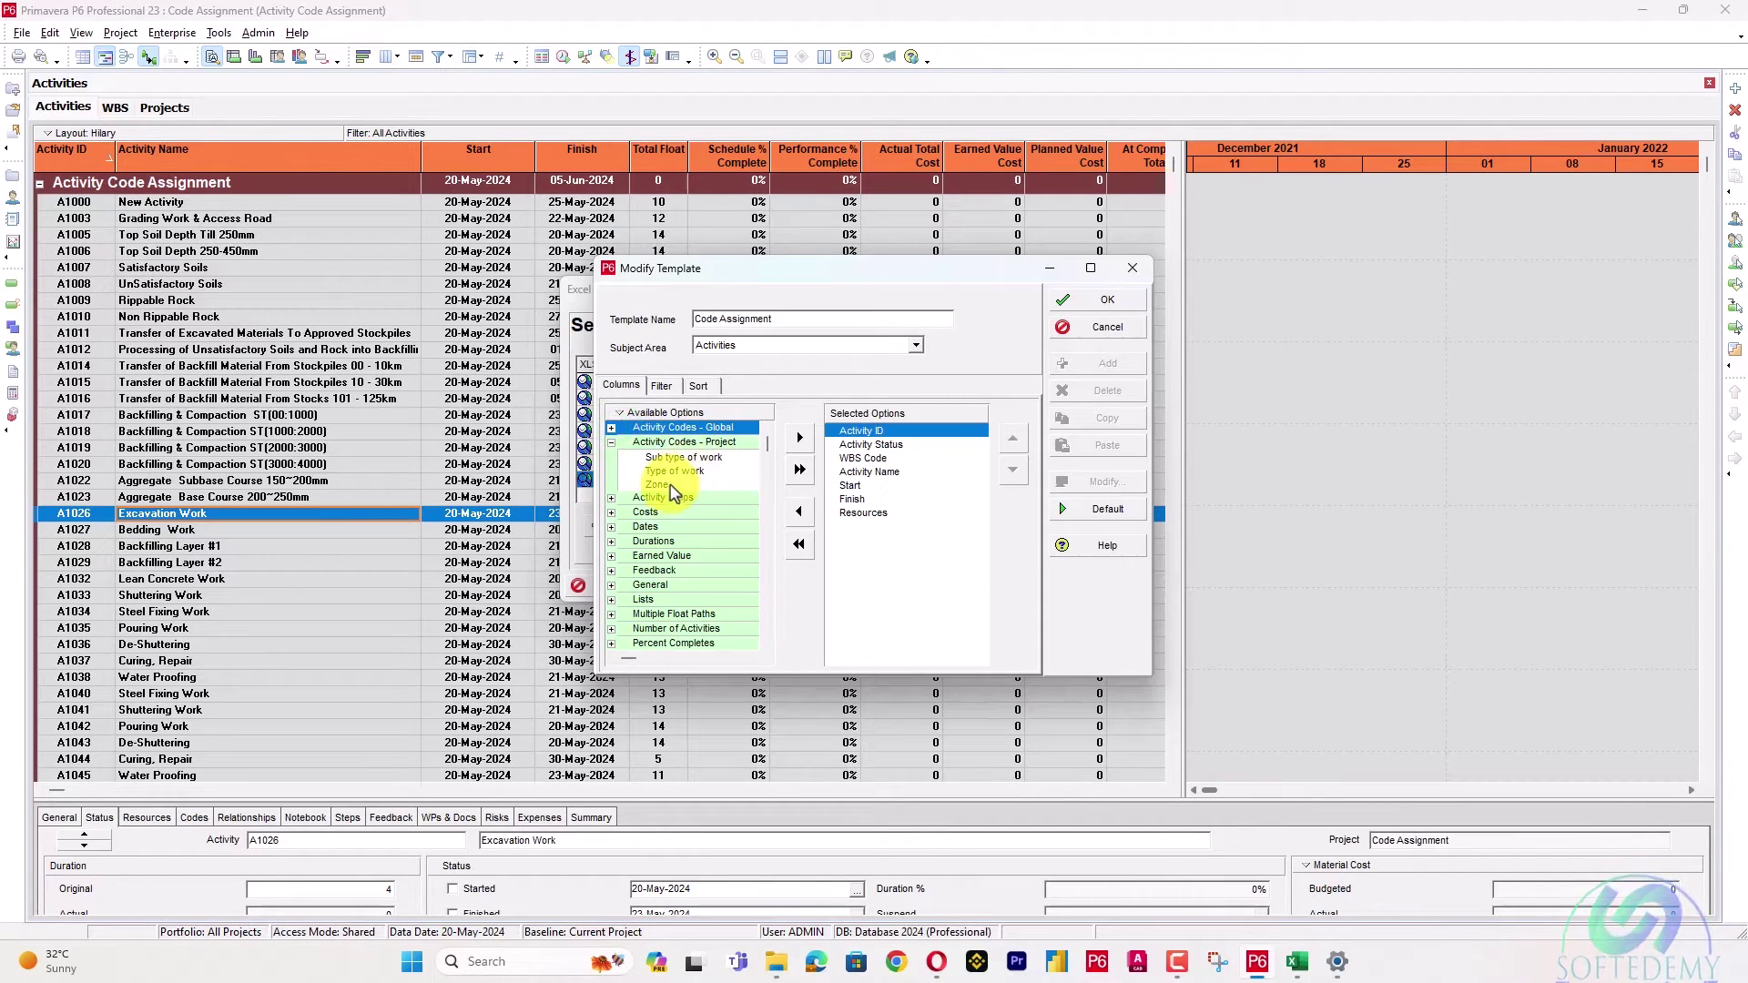
pyautogui.click(798, 441)
pyautogui.click(798, 441)
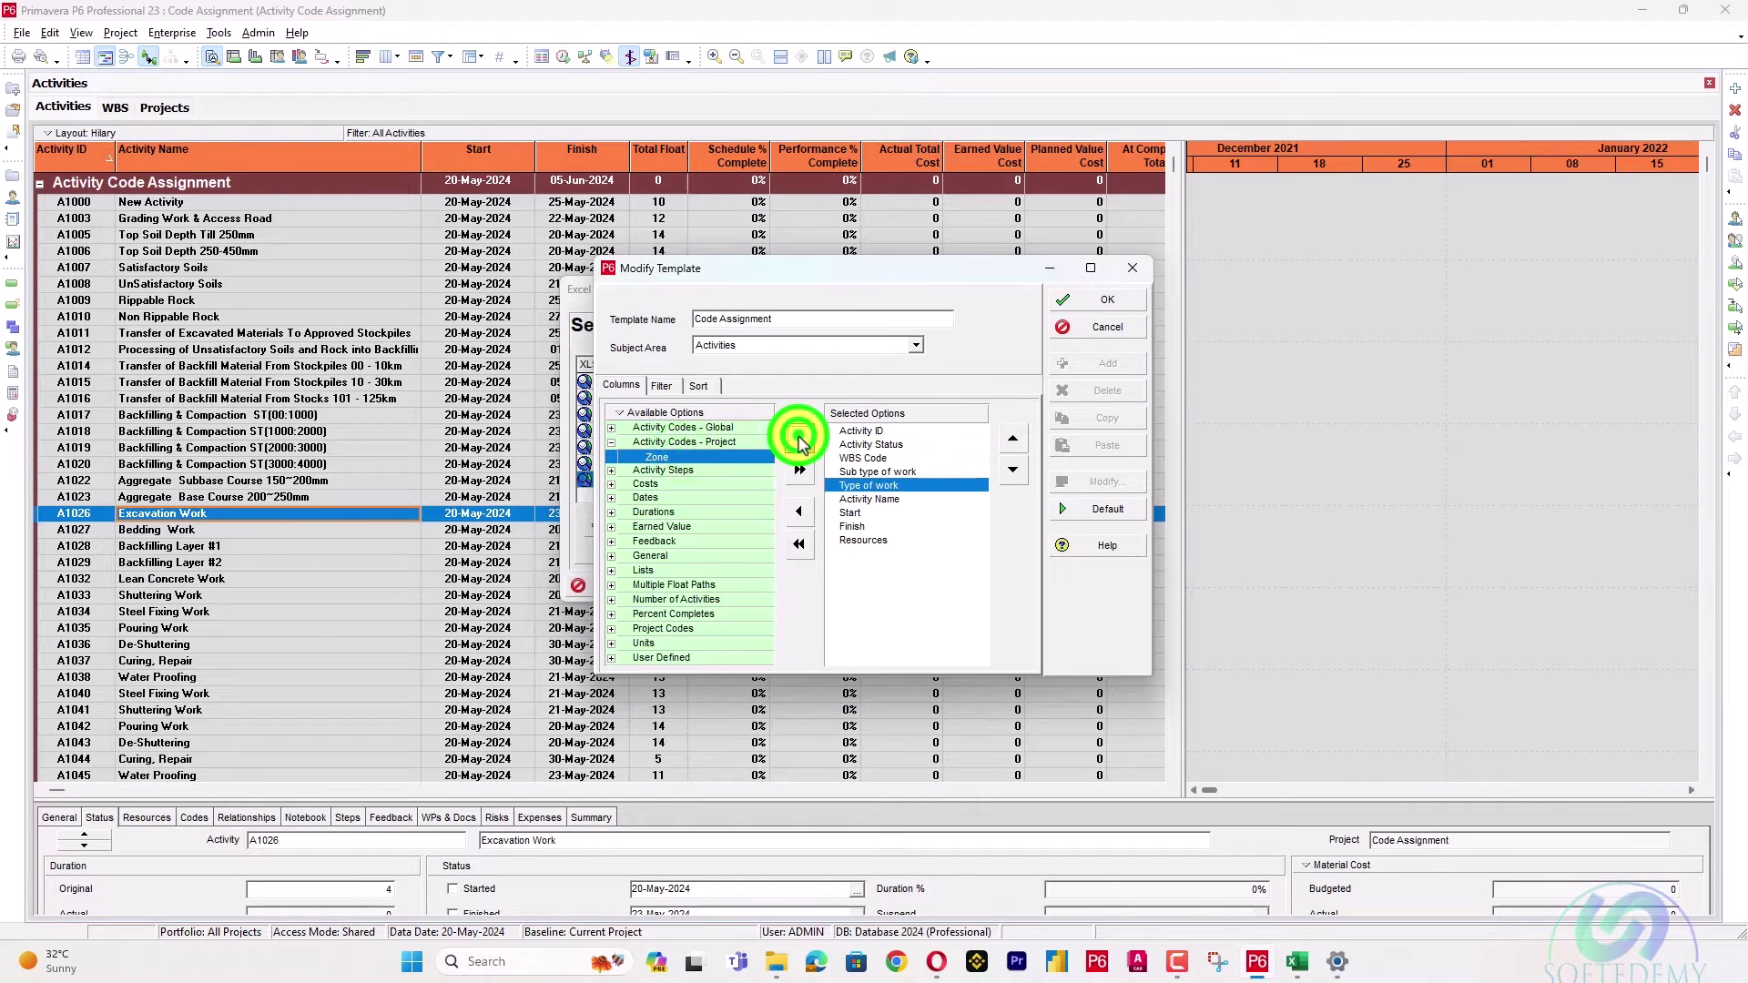
pyautogui.click(798, 440)
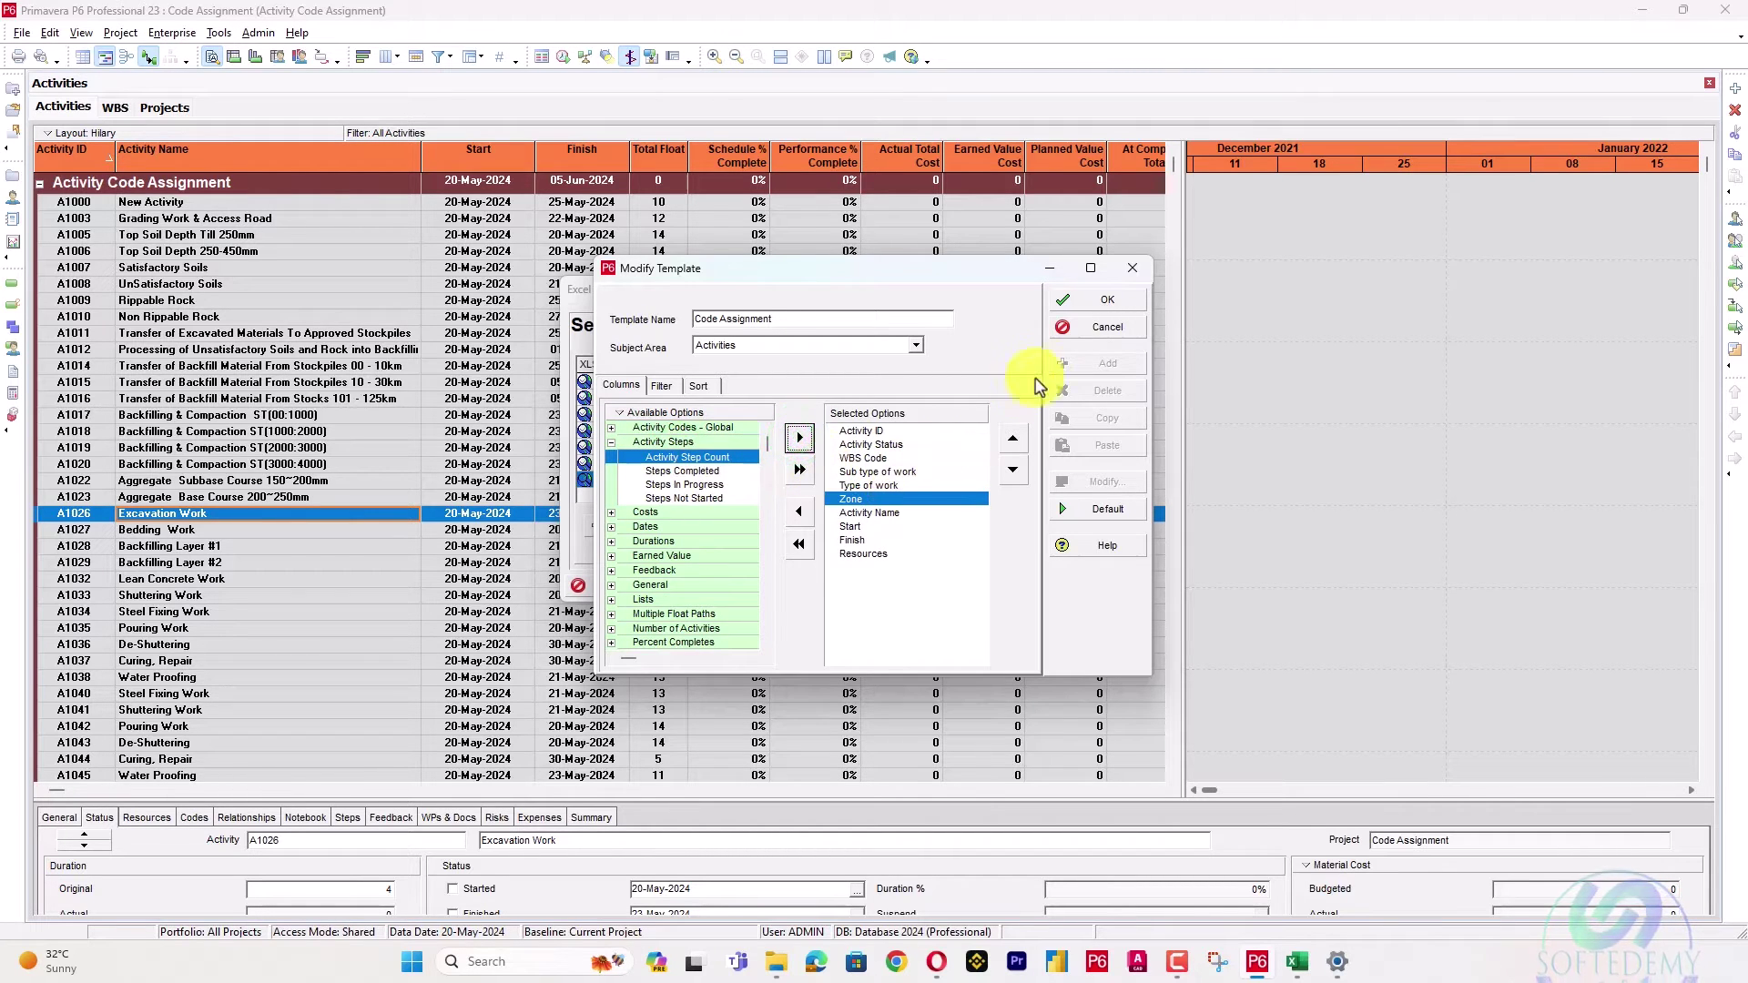
pyautogui.click(1102, 302)
# Export the activities to the Code Assignment-Activities Excel file in the Activity Code Assignment folder.
pyautogui.click(877, 587)
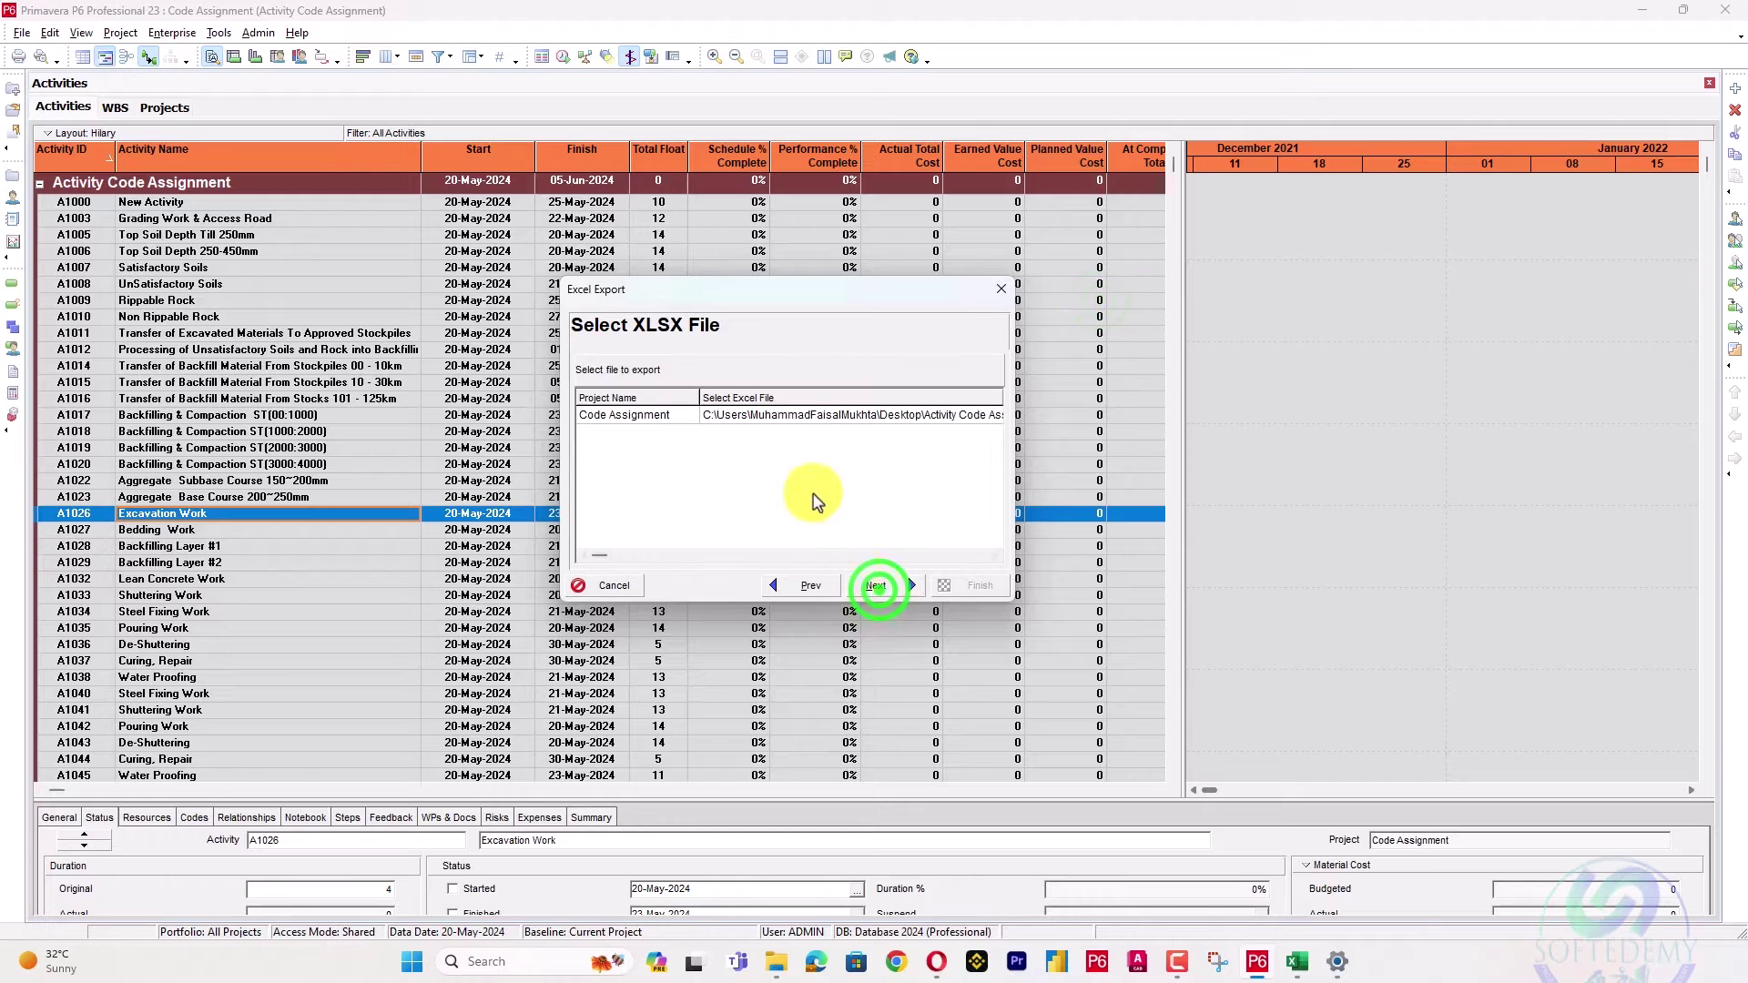
pyautogui.click(768, 421)
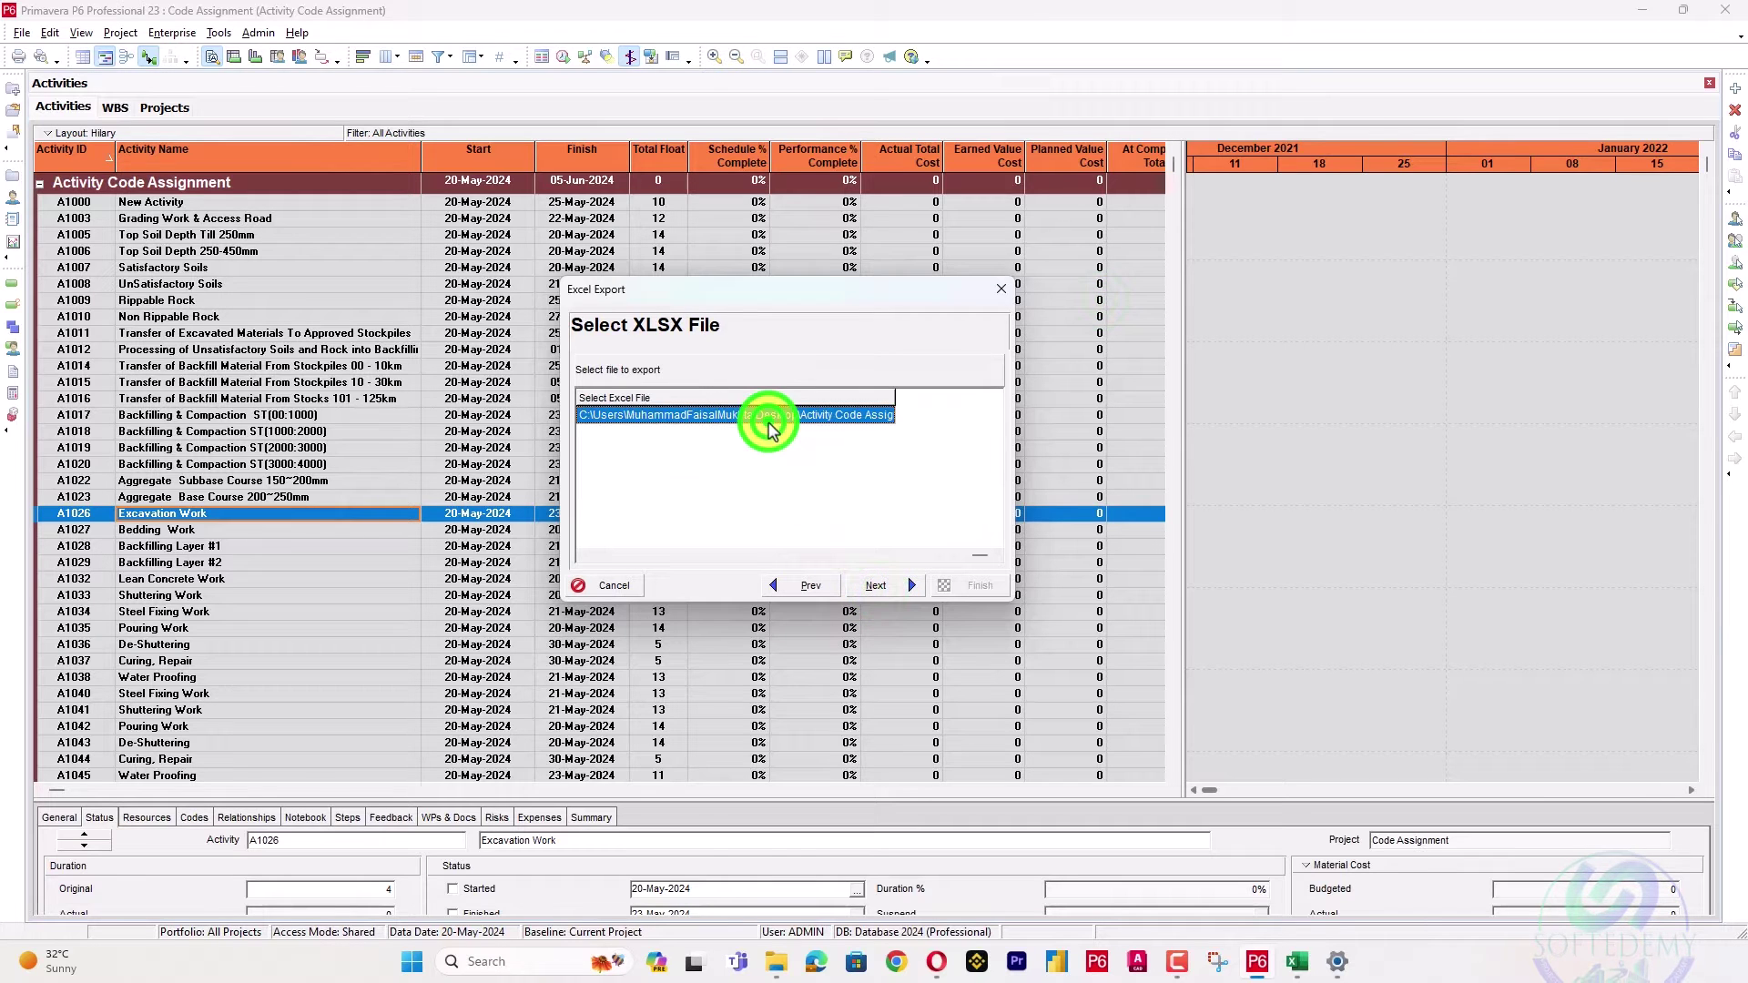
pyautogui.click(883, 418)
pyautogui.click(888, 418)
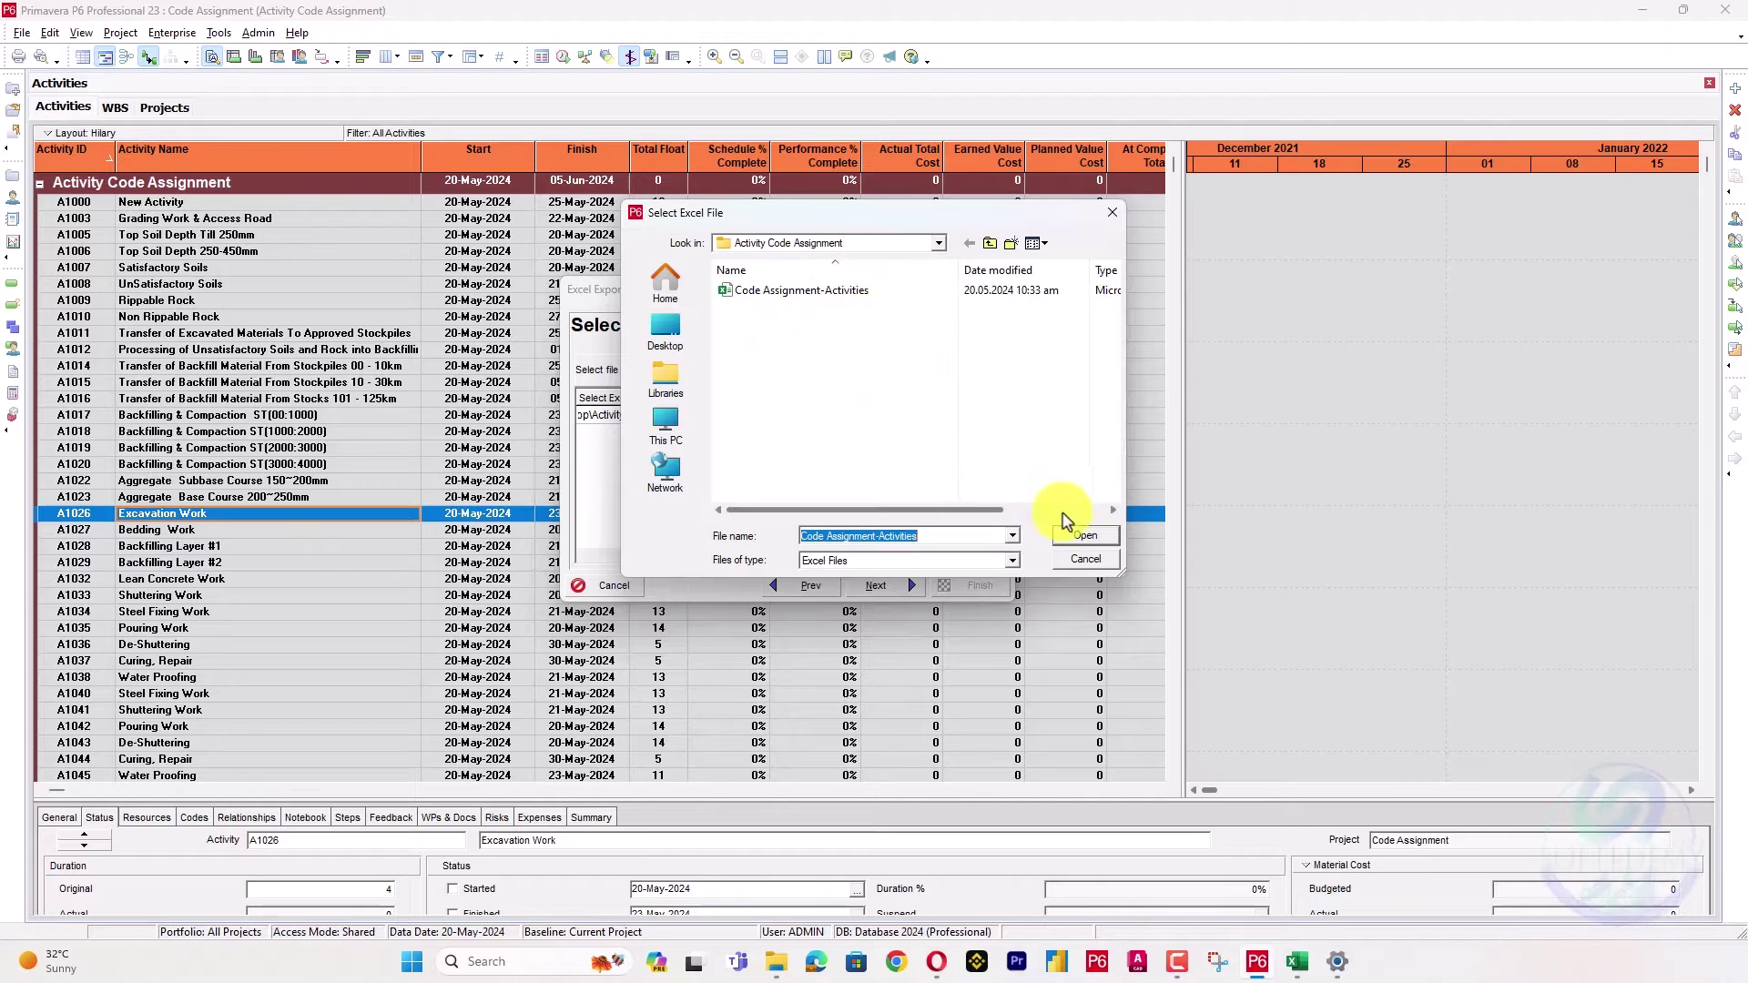
pyautogui.click(1084, 536)
pyautogui.click(901, 585)
pyautogui.click(967, 586)
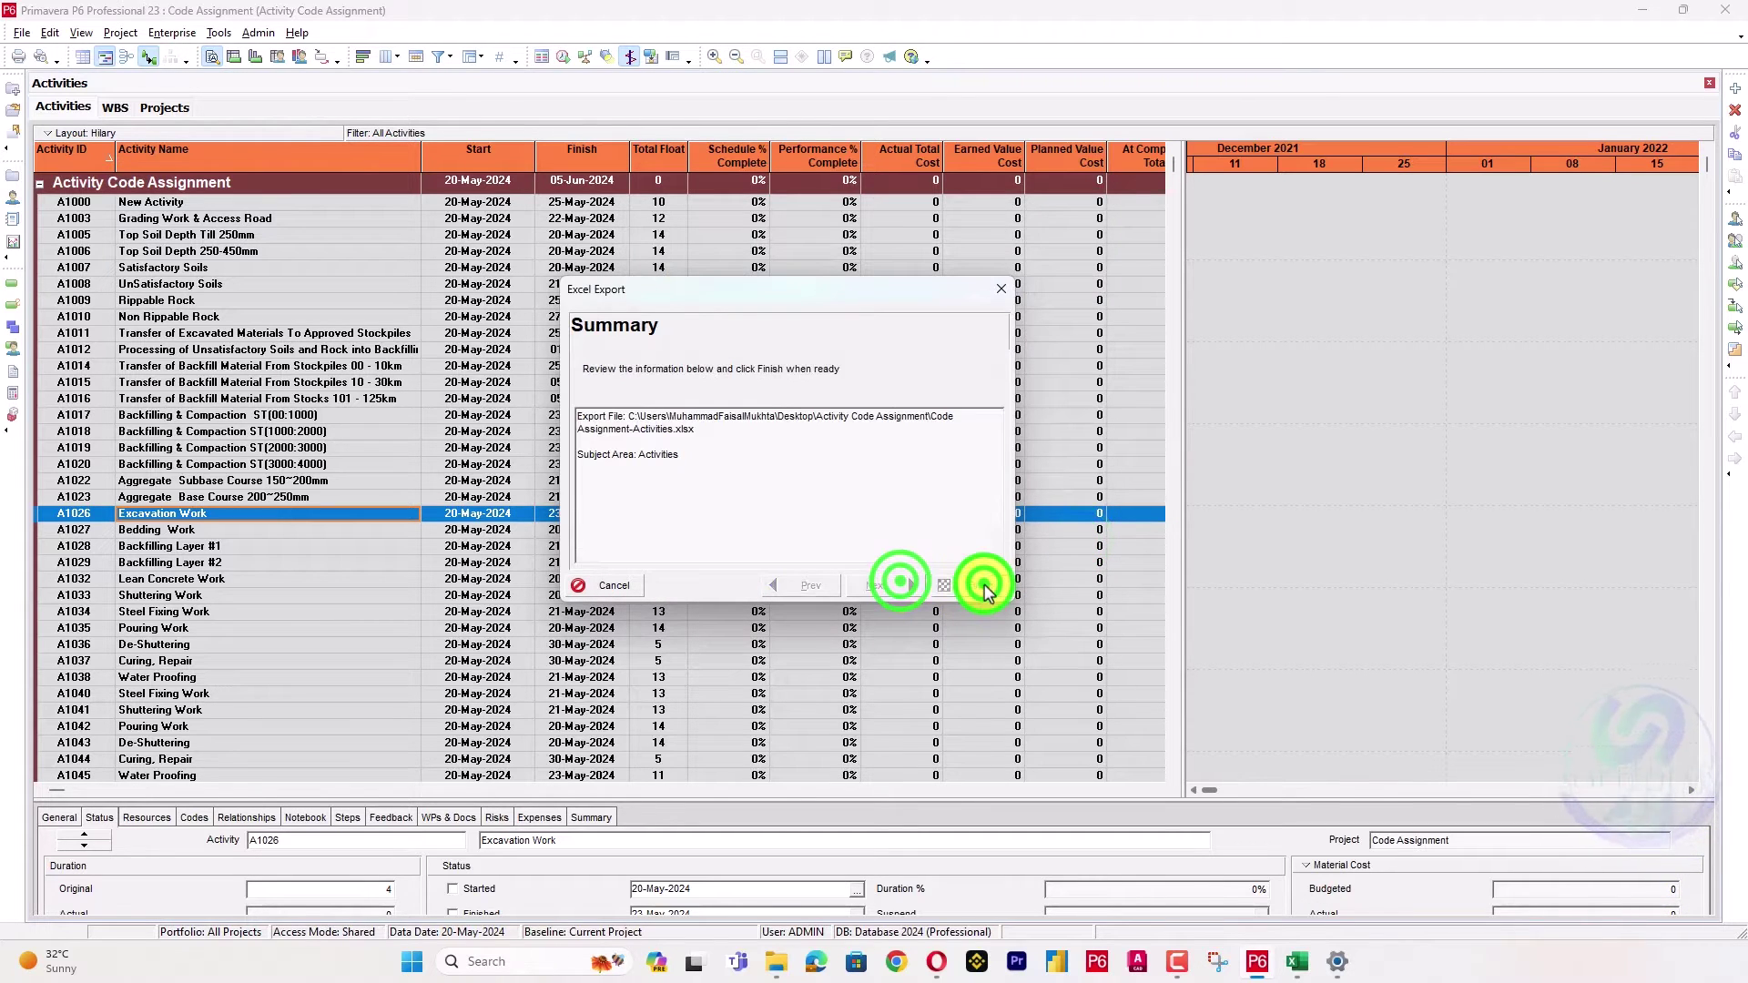
pyautogui.click(954, 590)
# Open the exported Code Assignment-Activities workbook from File Explorer and widen the WBS Code column.
pyautogui.click(776, 961)
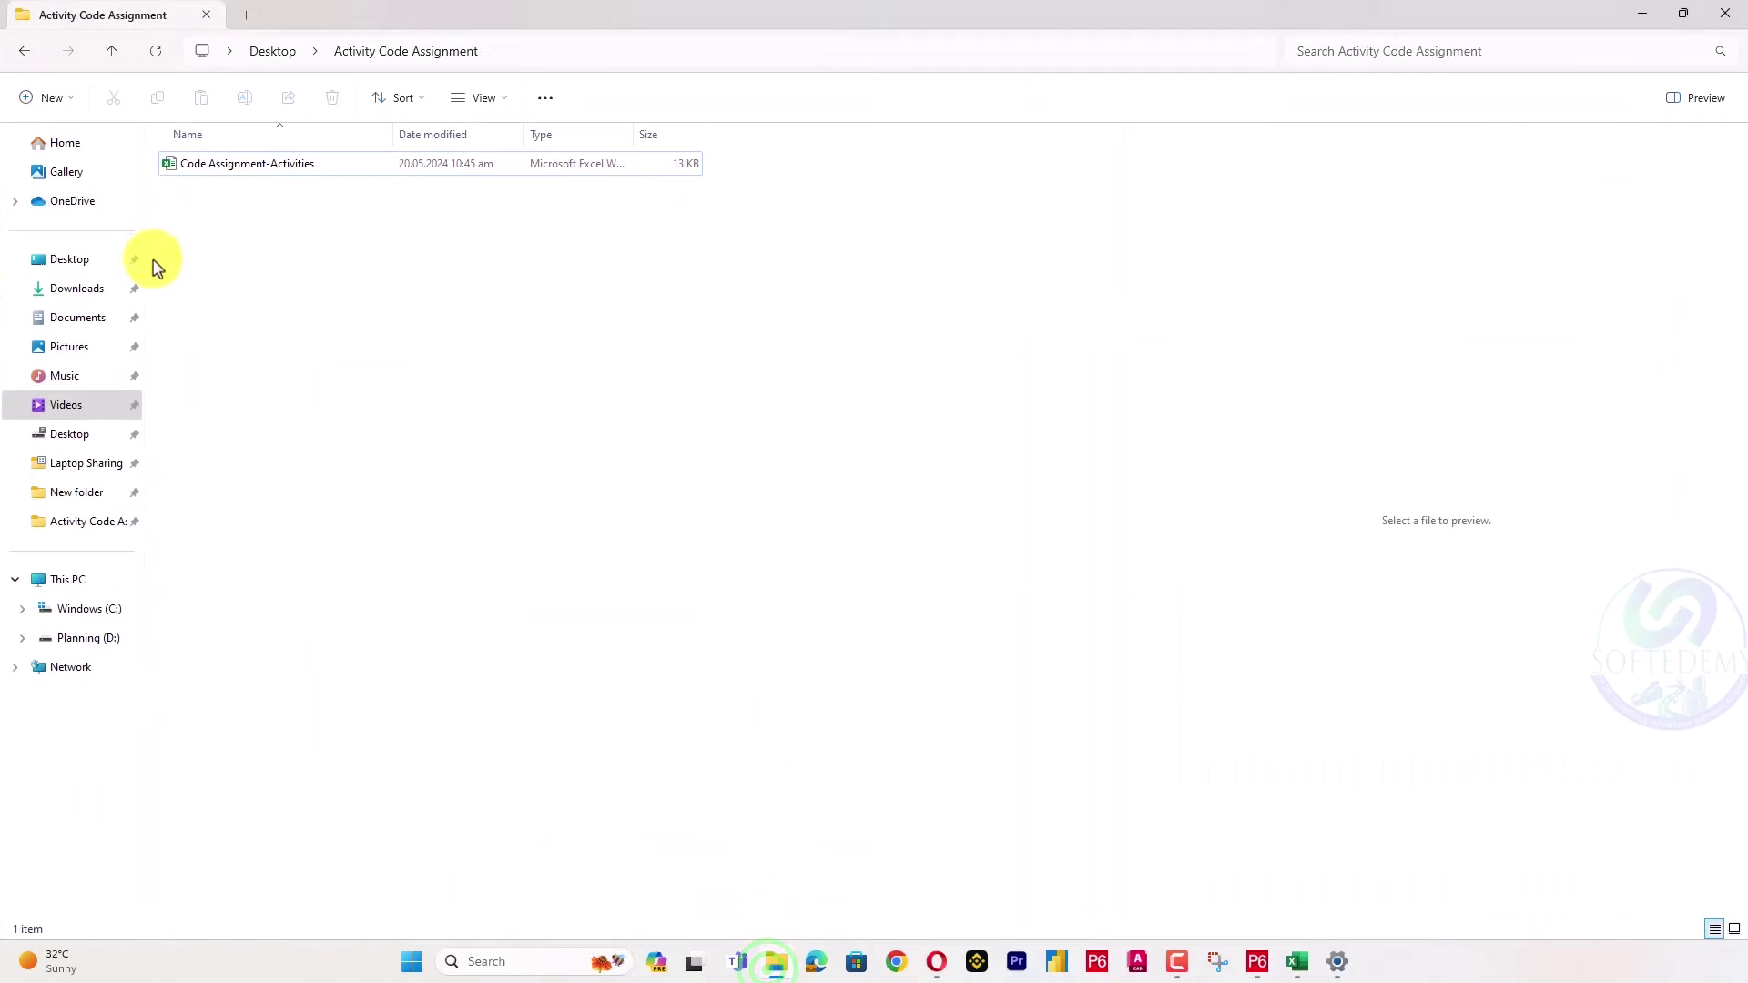
pyautogui.doubleClick(300, 163)
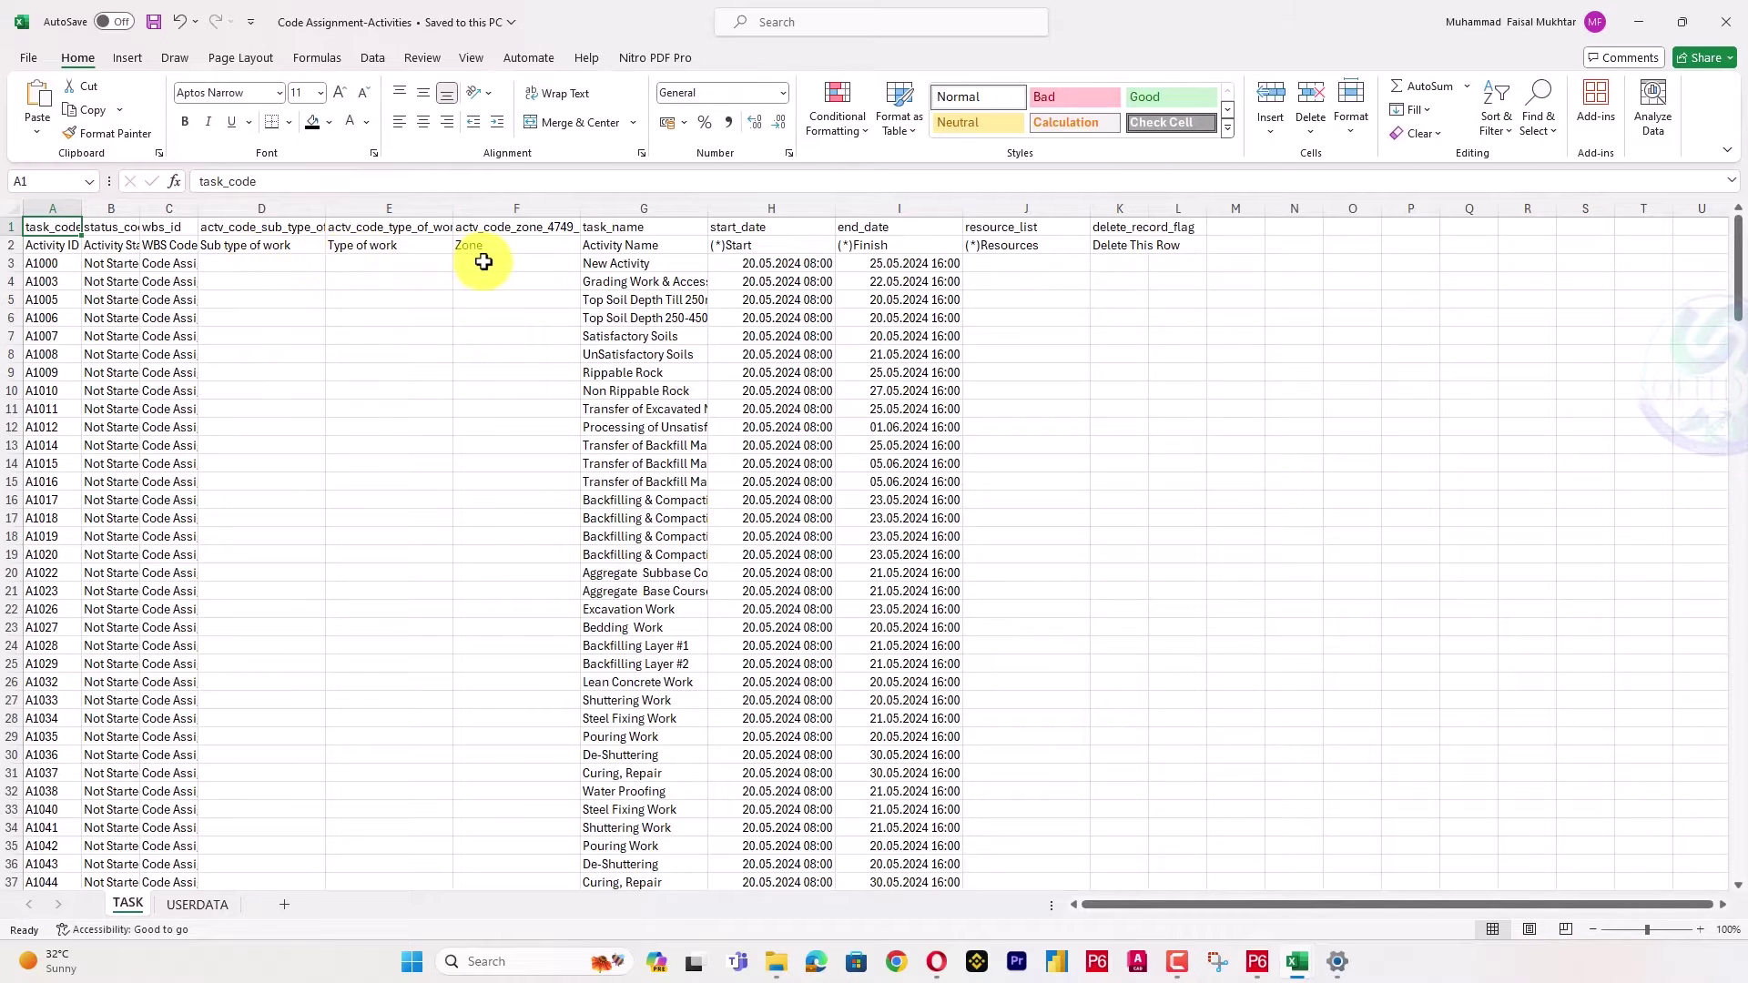
pyautogui.moveTo(201, 223); pyautogui.dragTo(407, 222)
# Begin a VLOOKUP formula in cell D3 under Sub type of work, using A3 as the lookup value.
pyautogui.click(440, 264)
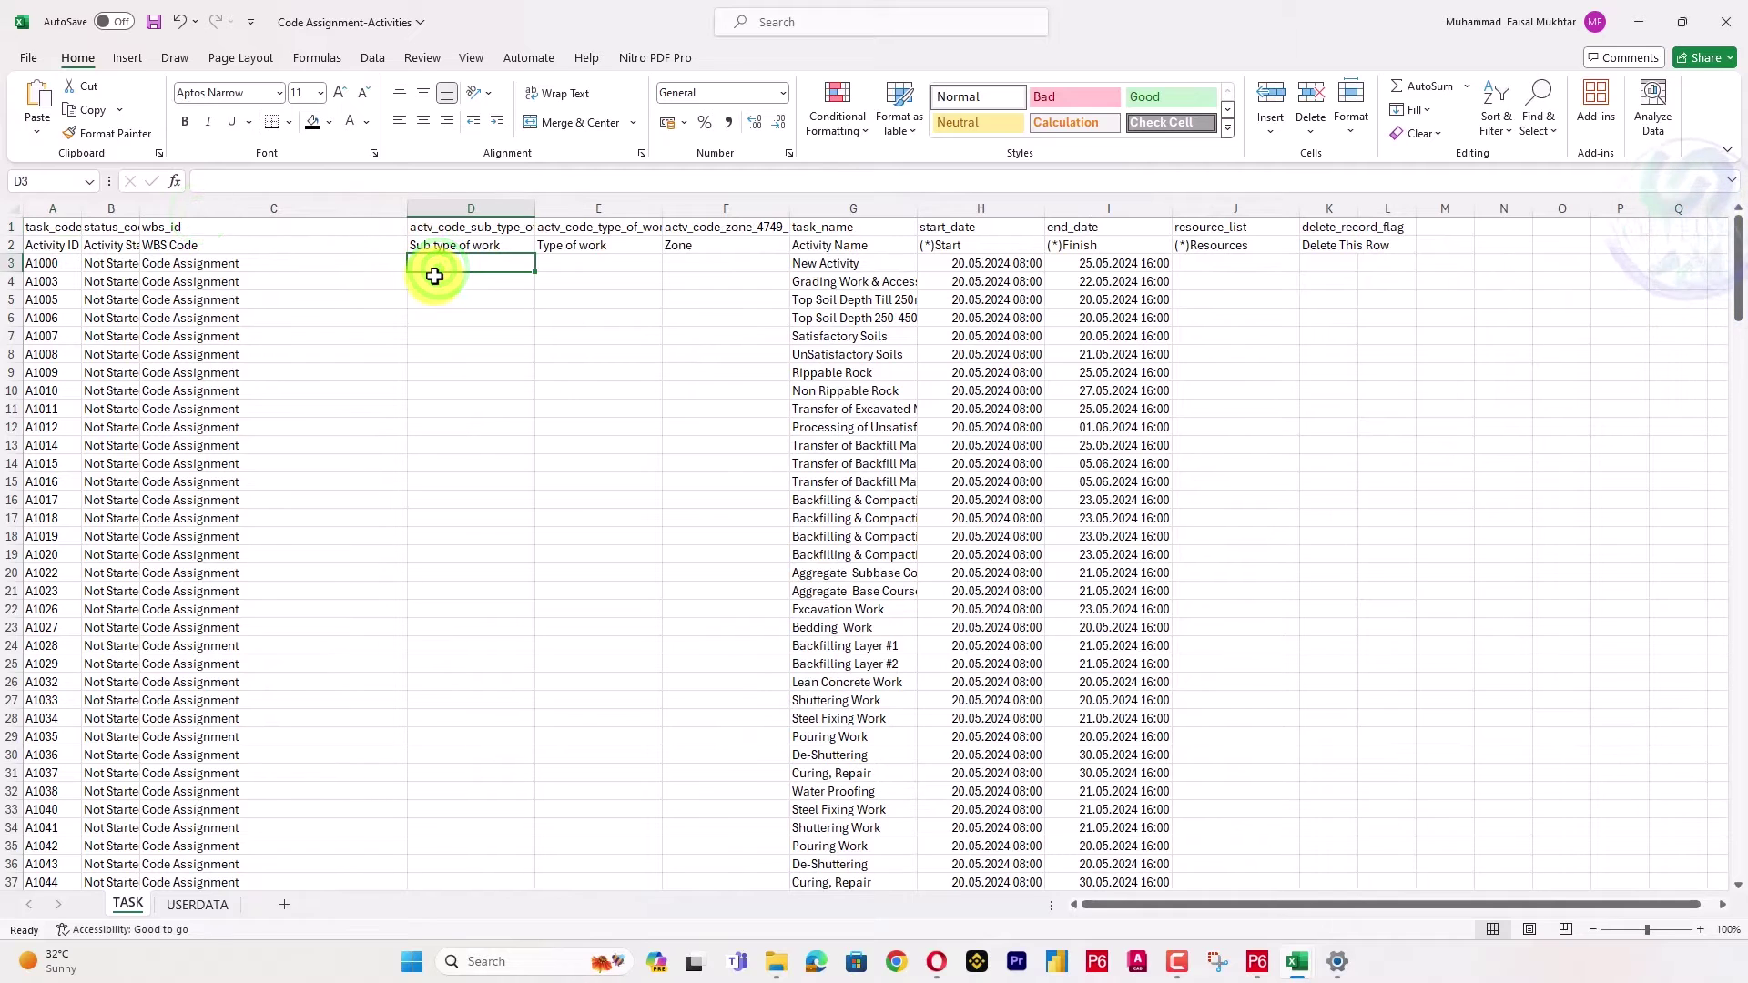
pyautogui.write('=vl')
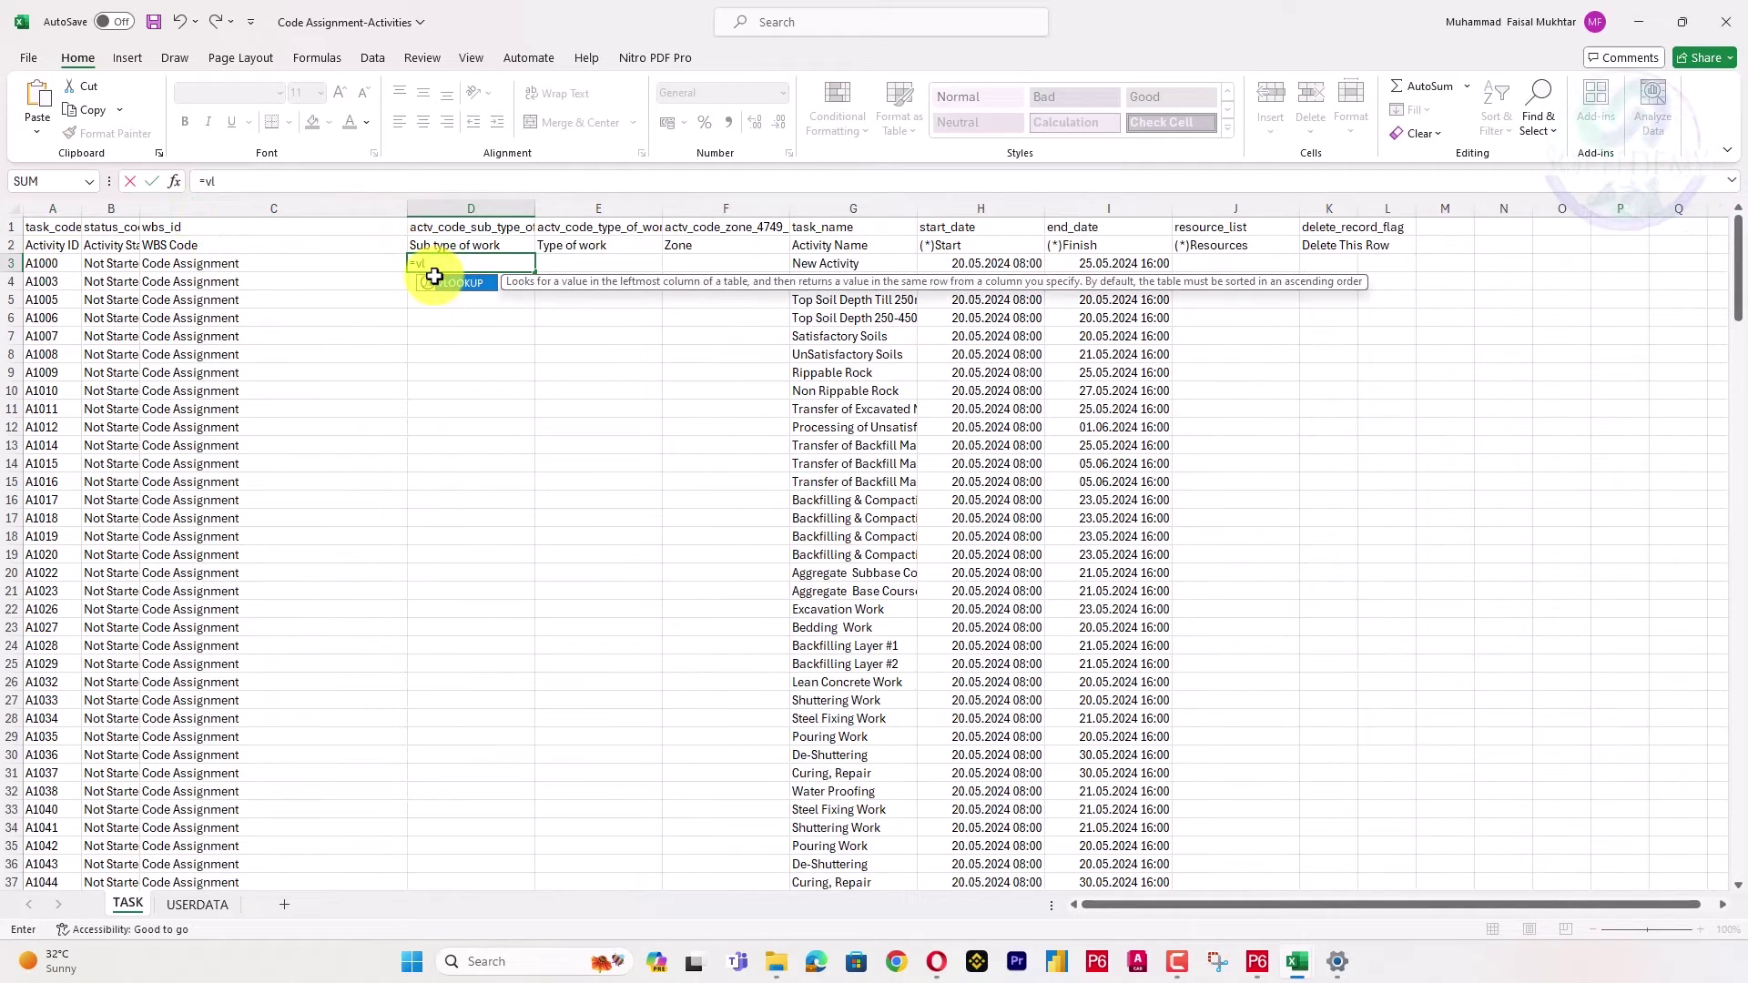
pyautogui.doubleClick(460, 280)
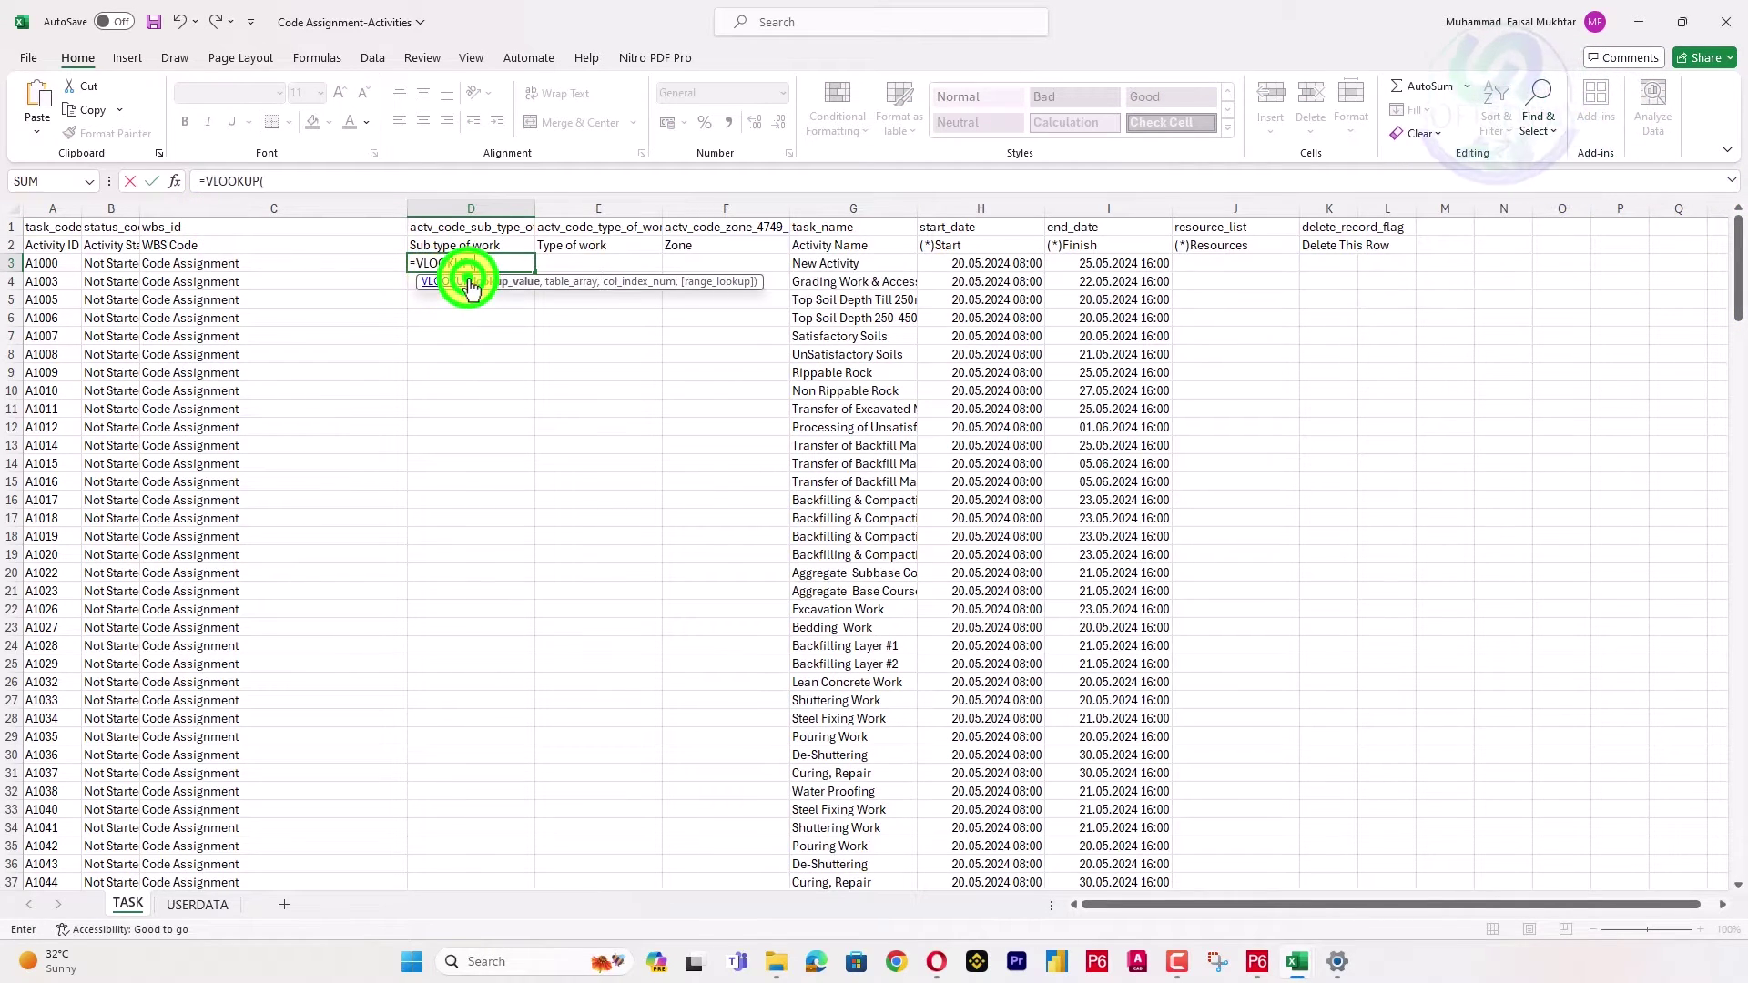
pyautogui.click(59, 269)
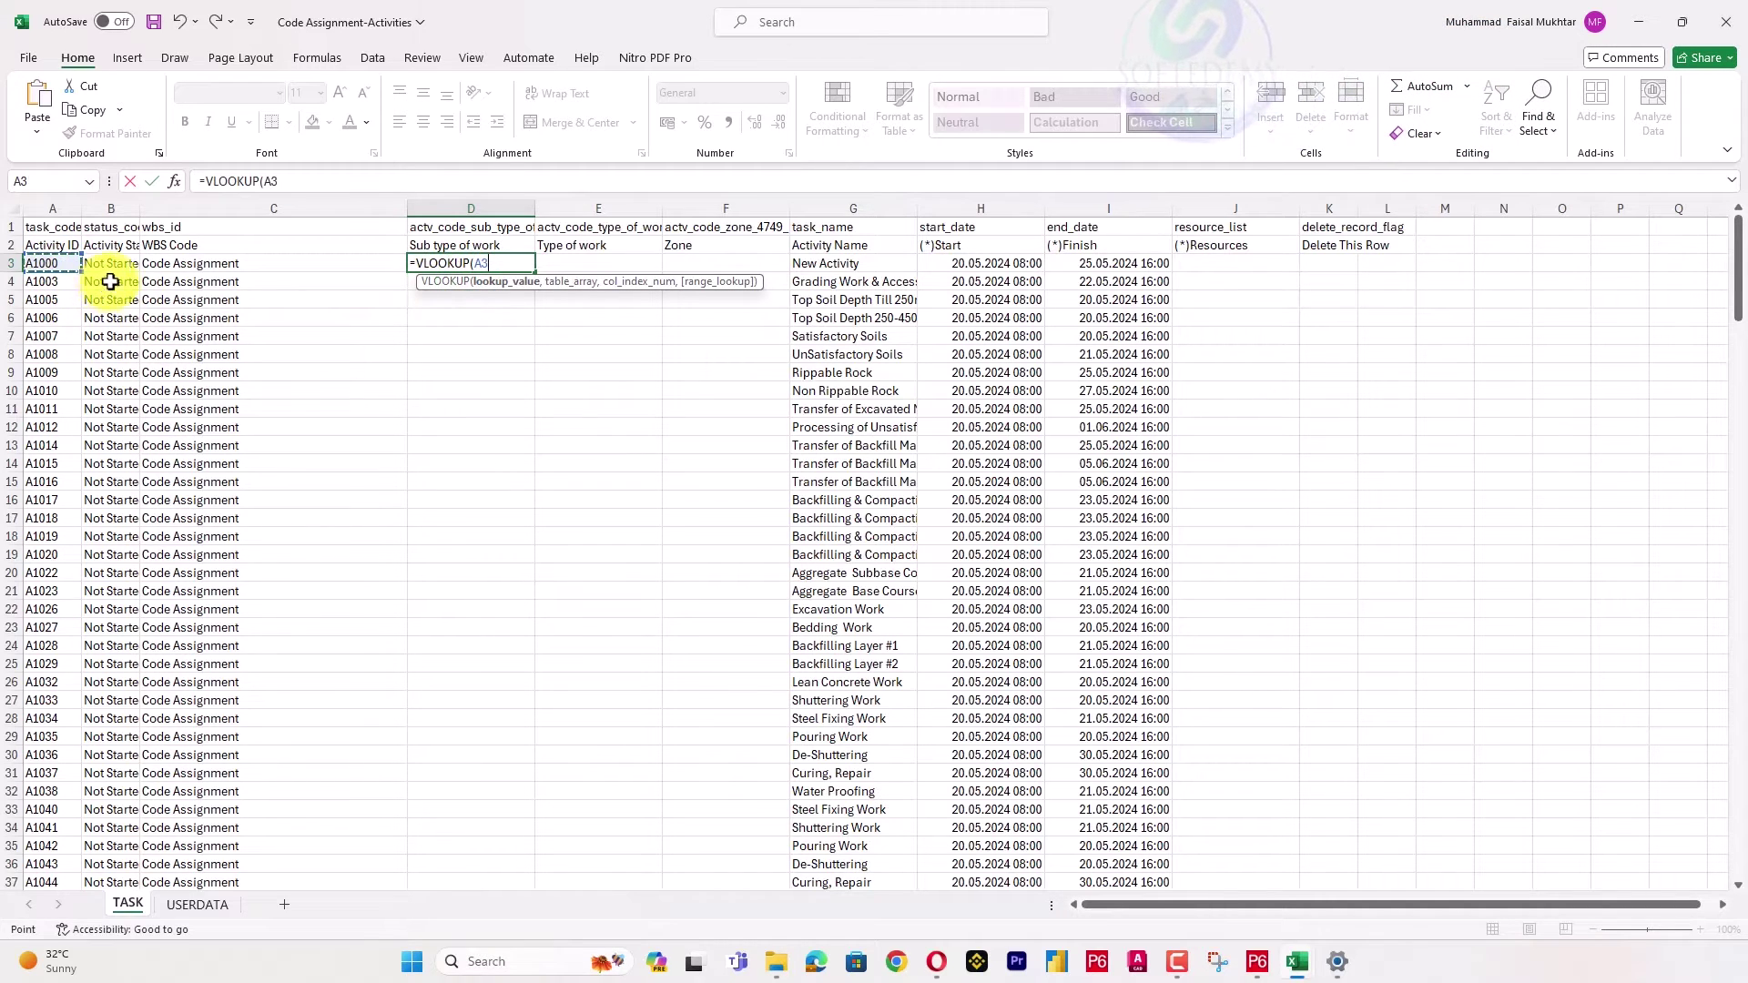
pyautogui.click(305, 185)
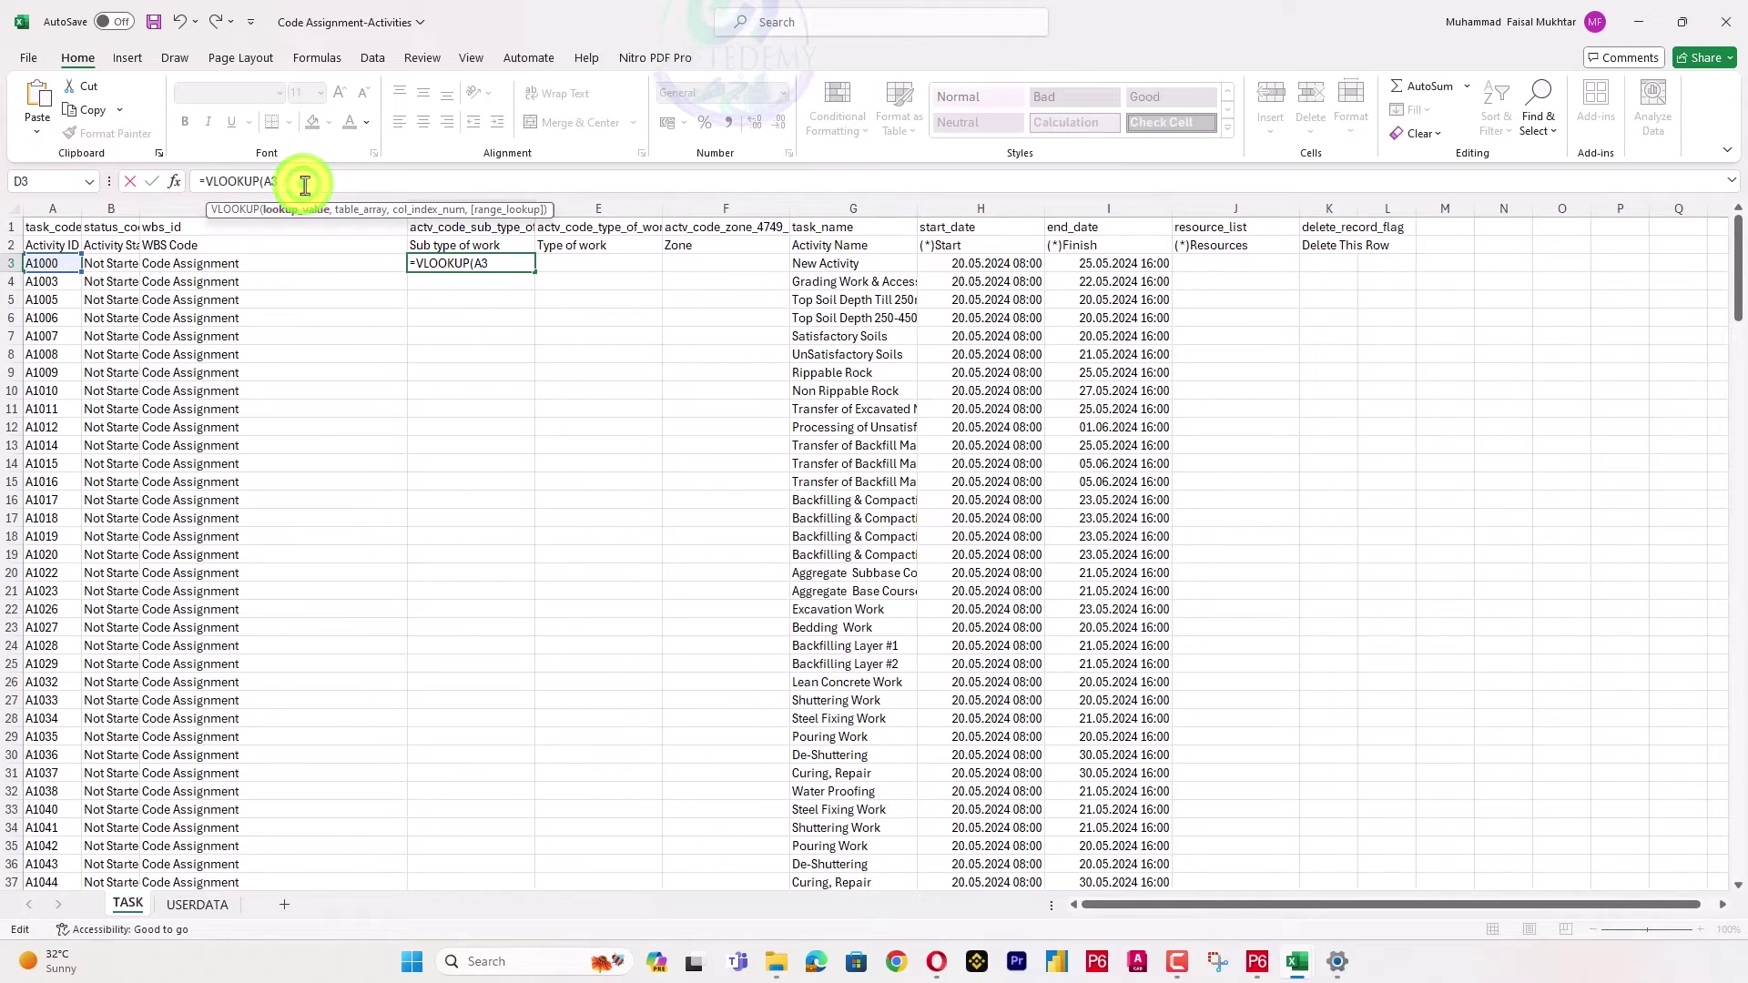
pyautogui.write(',')
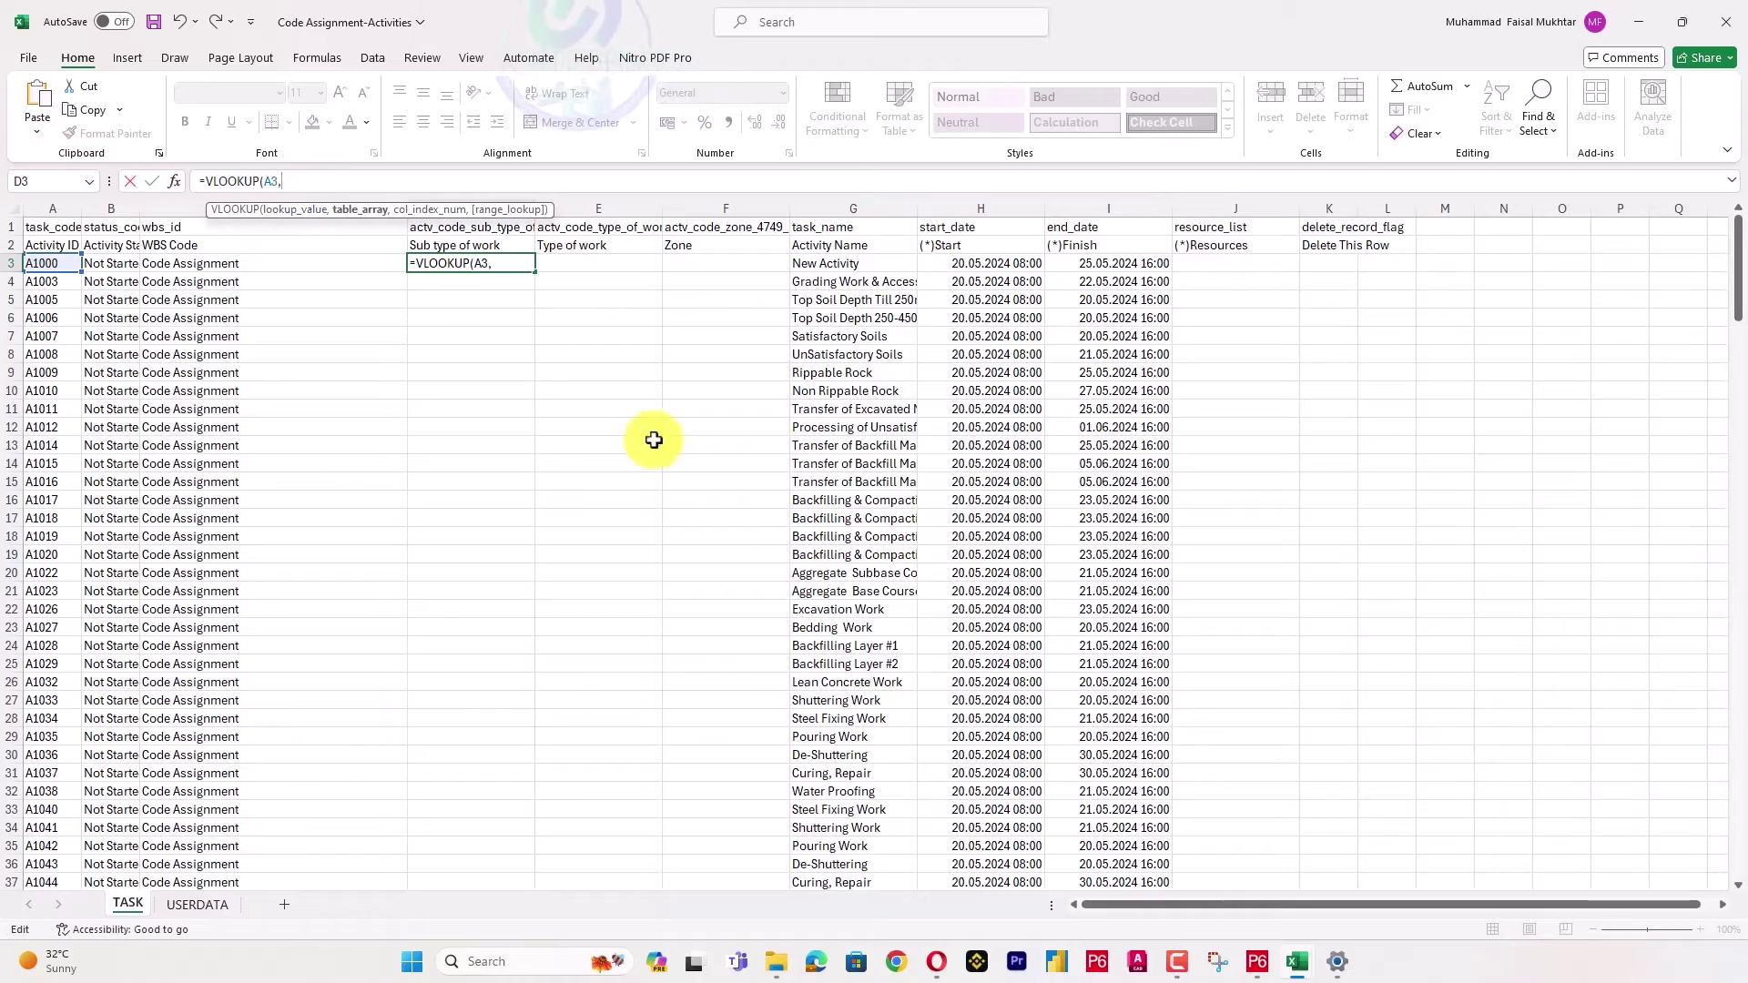
# Try to use columns A to E of Book1's Activity Codes Assignment sheet as the lookup table, and cancel the formula.
pyautogui.moveTo(1303, 967)
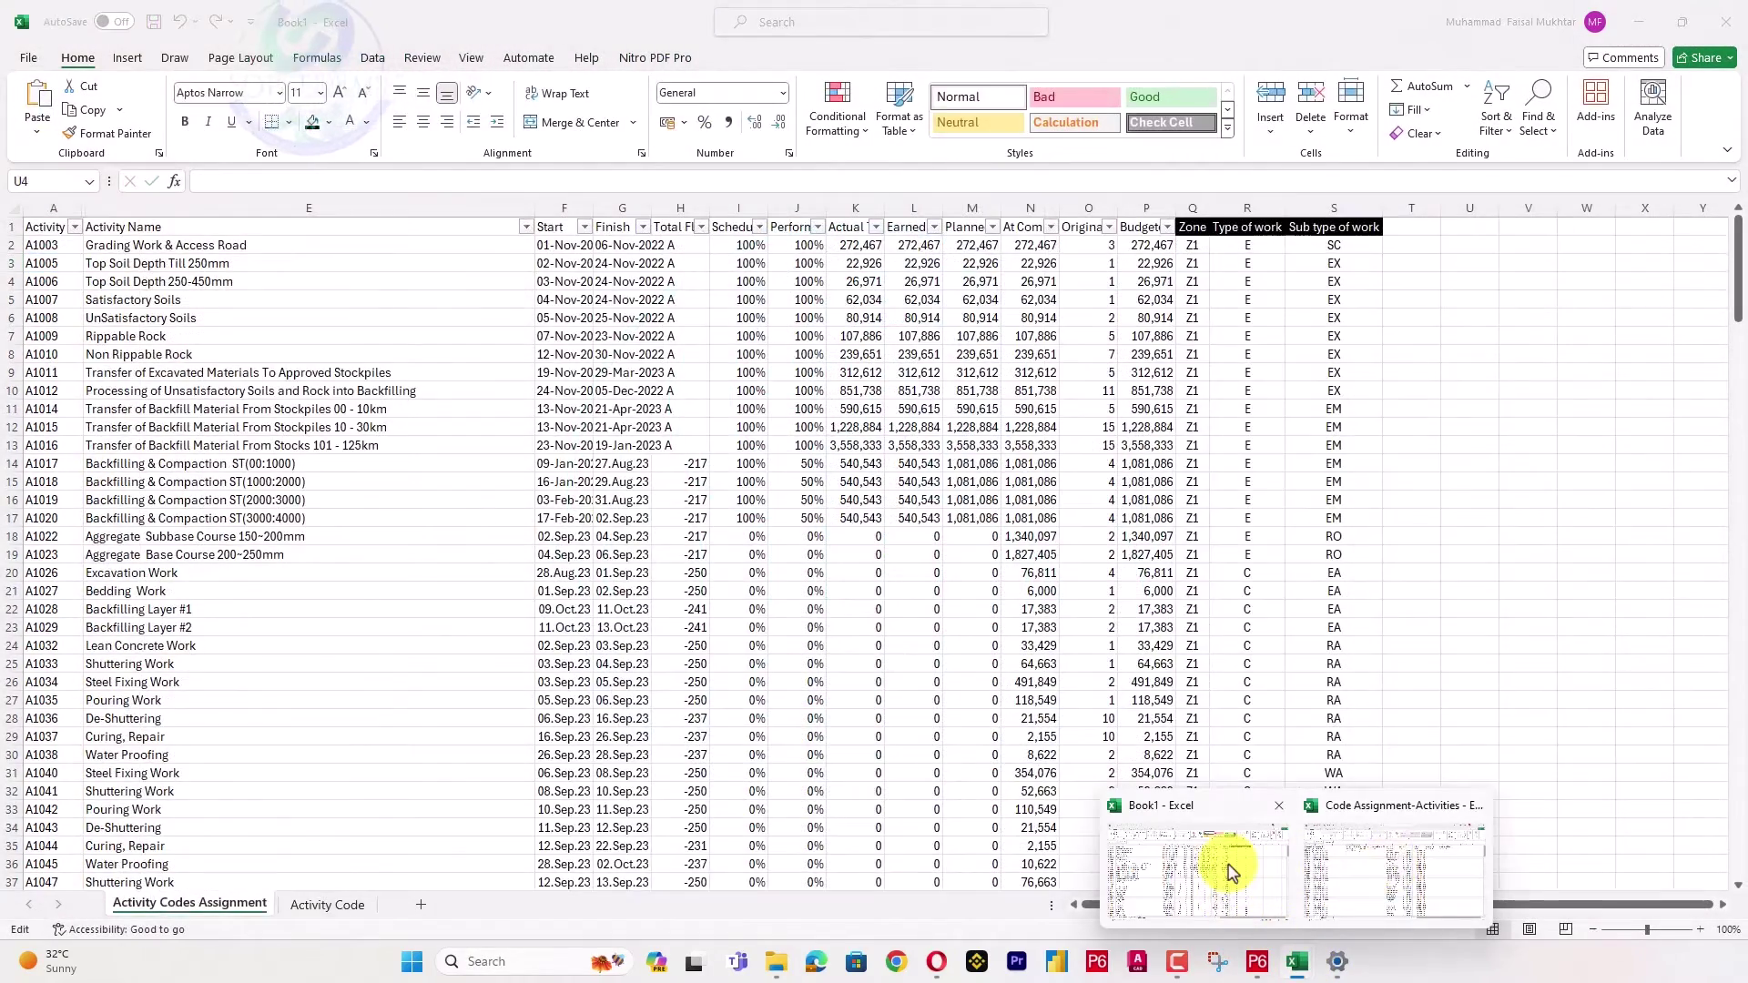
pyautogui.click(1231, 872)
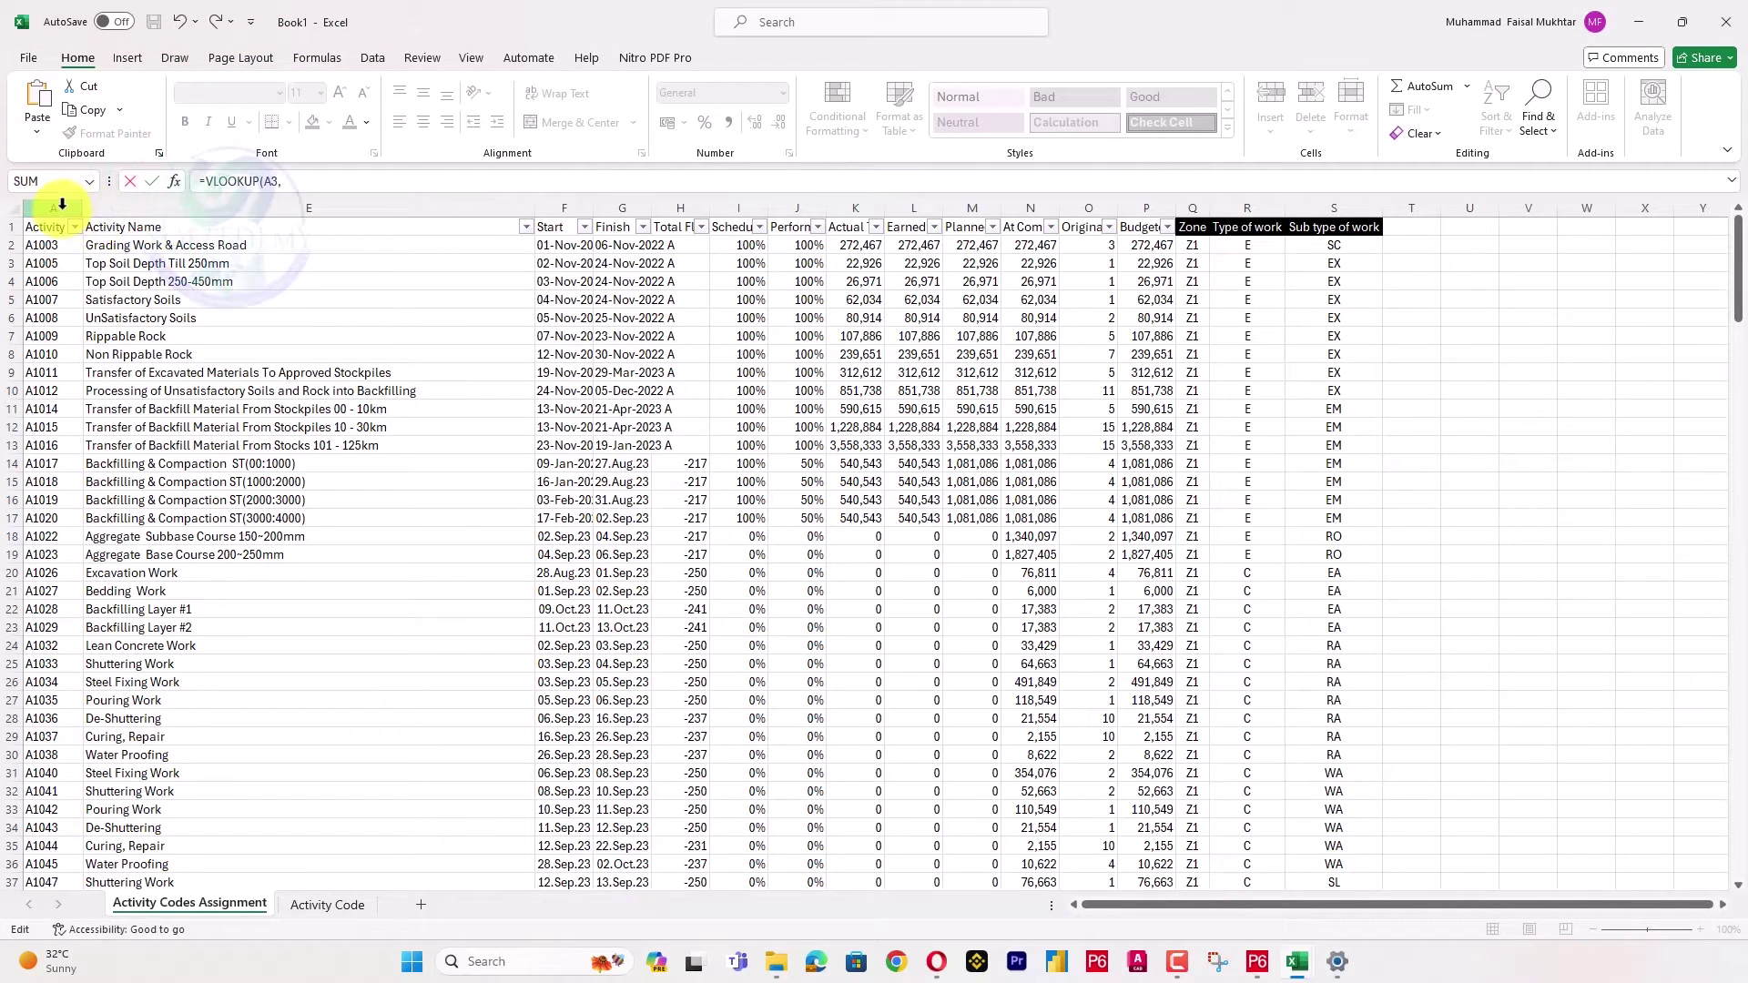
pyautogui.click(120, 208)
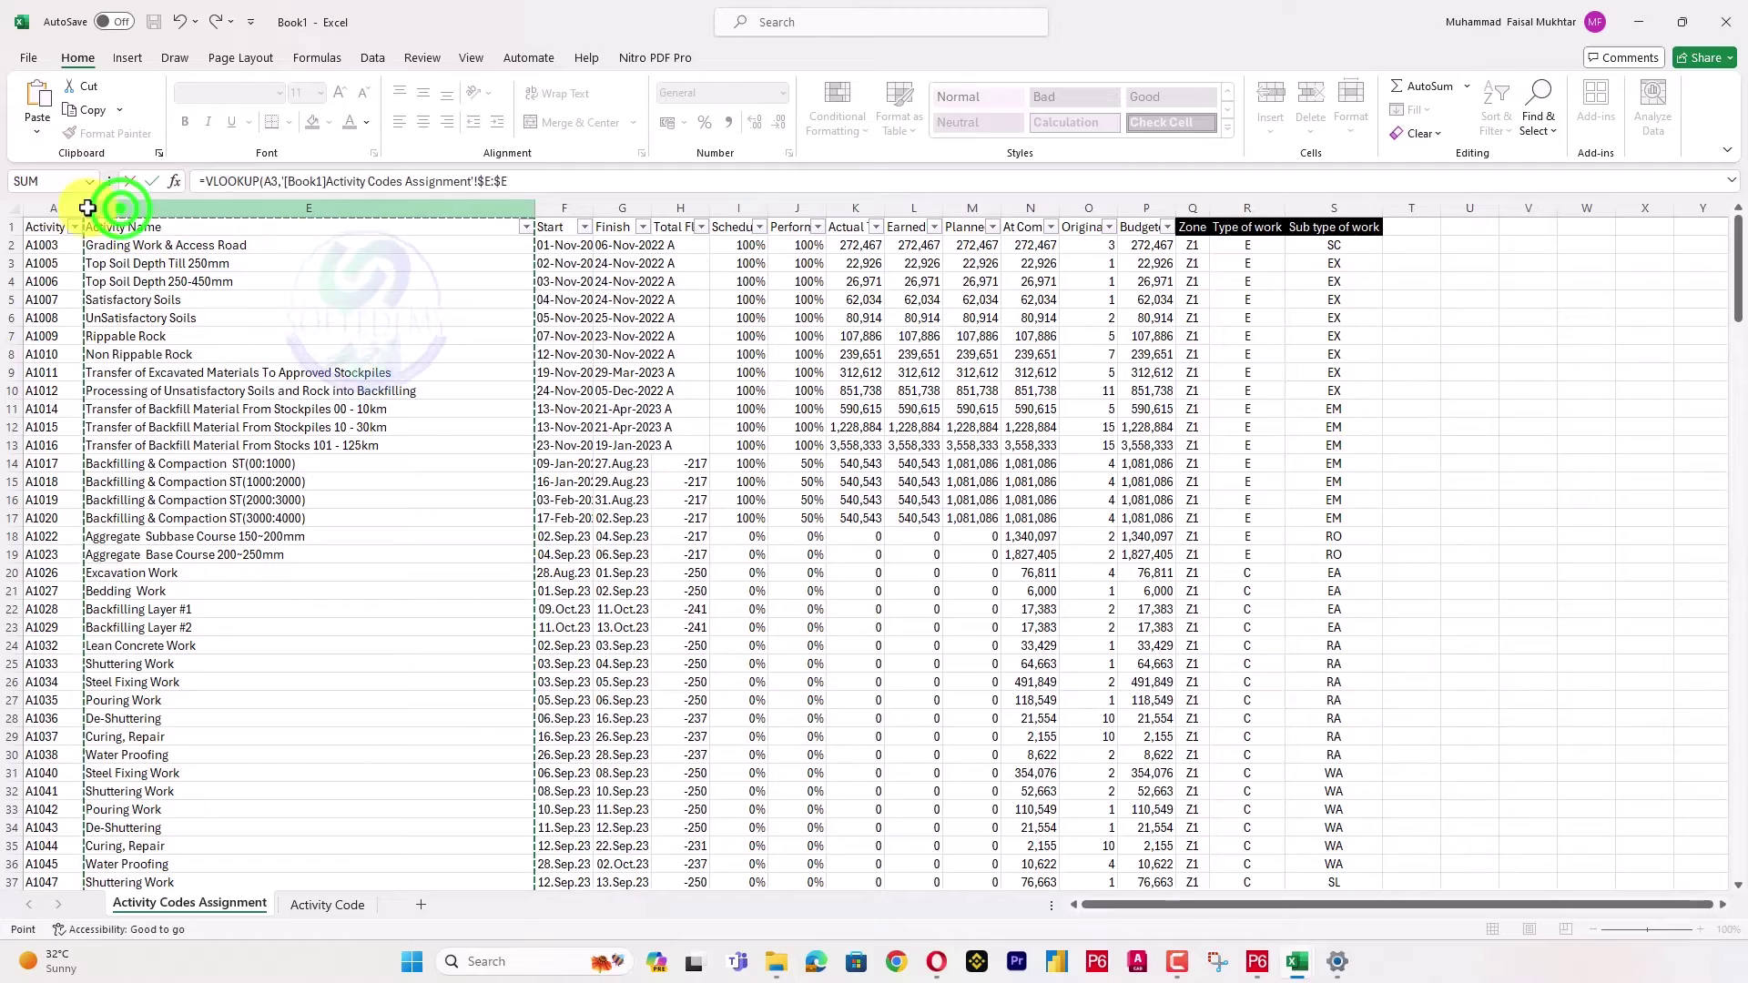
pyautogui.moveTo(88, 208); pyautogui.dragTo(73, 206)
pyautogui.hotkey('ctrl', 'Tab')
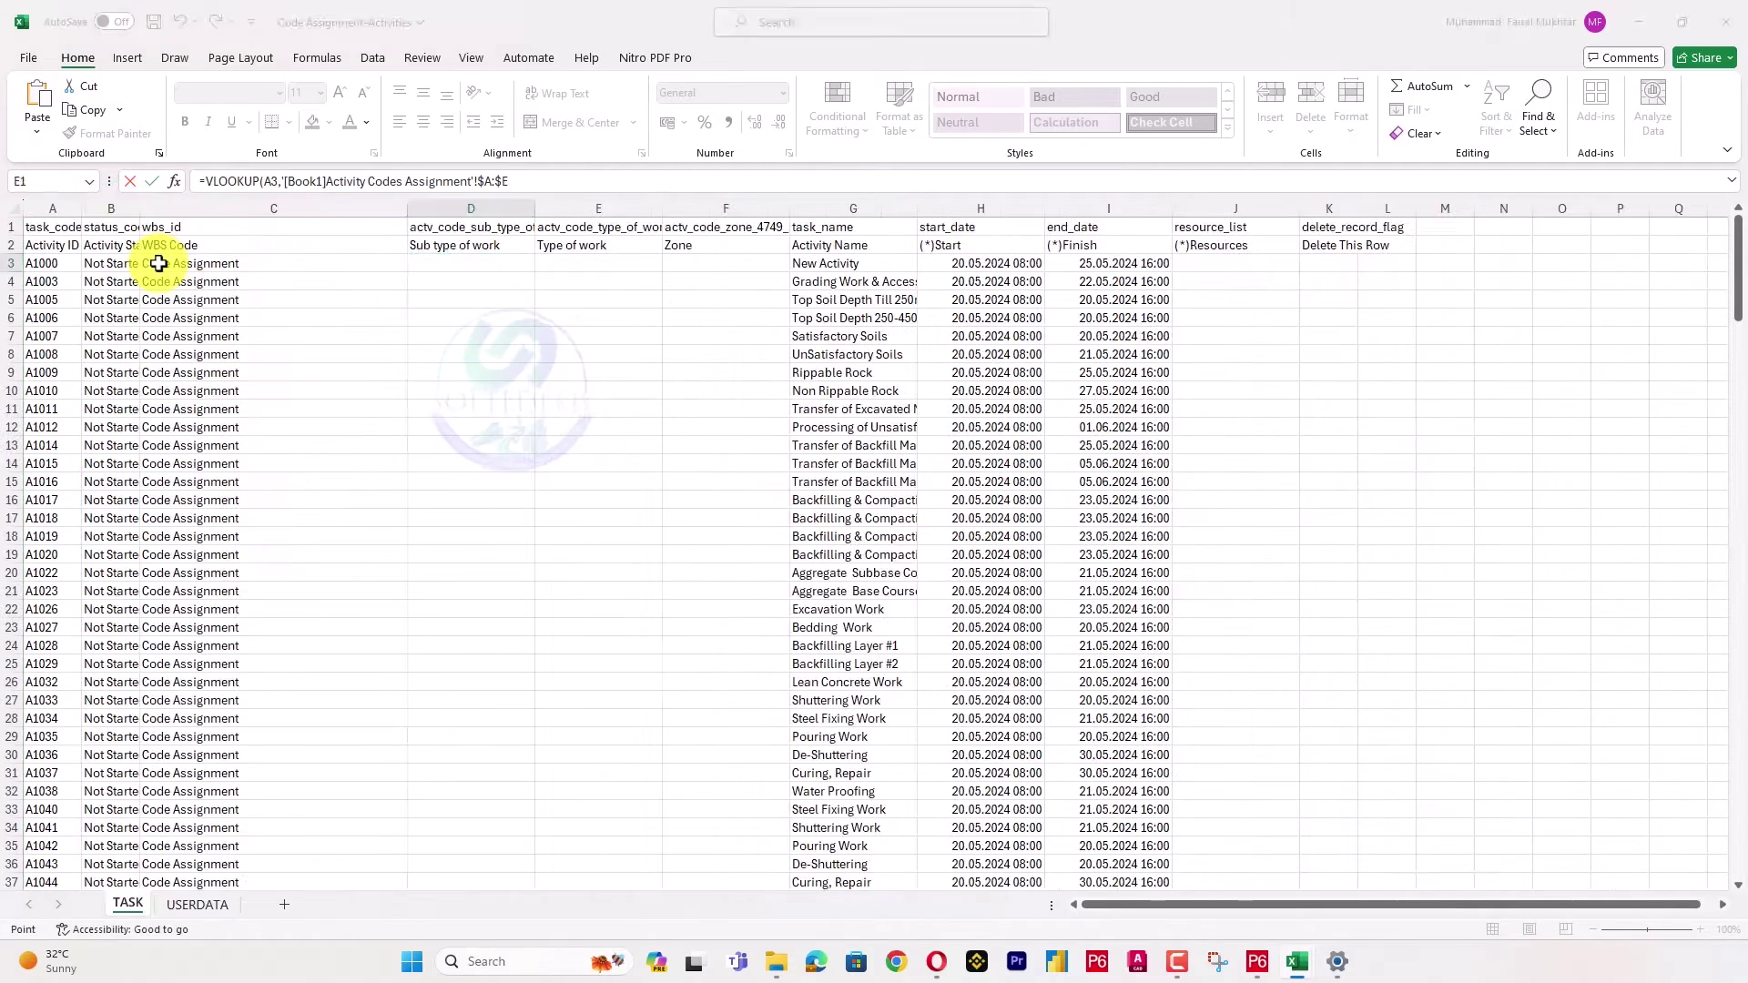
pyautogui.press('Escape')
# Unhide columns B to D on Book1's Activity Codes Assignment sheet and delete those three columns.
pyautogui.hotkey('ctrl', 'Tab')
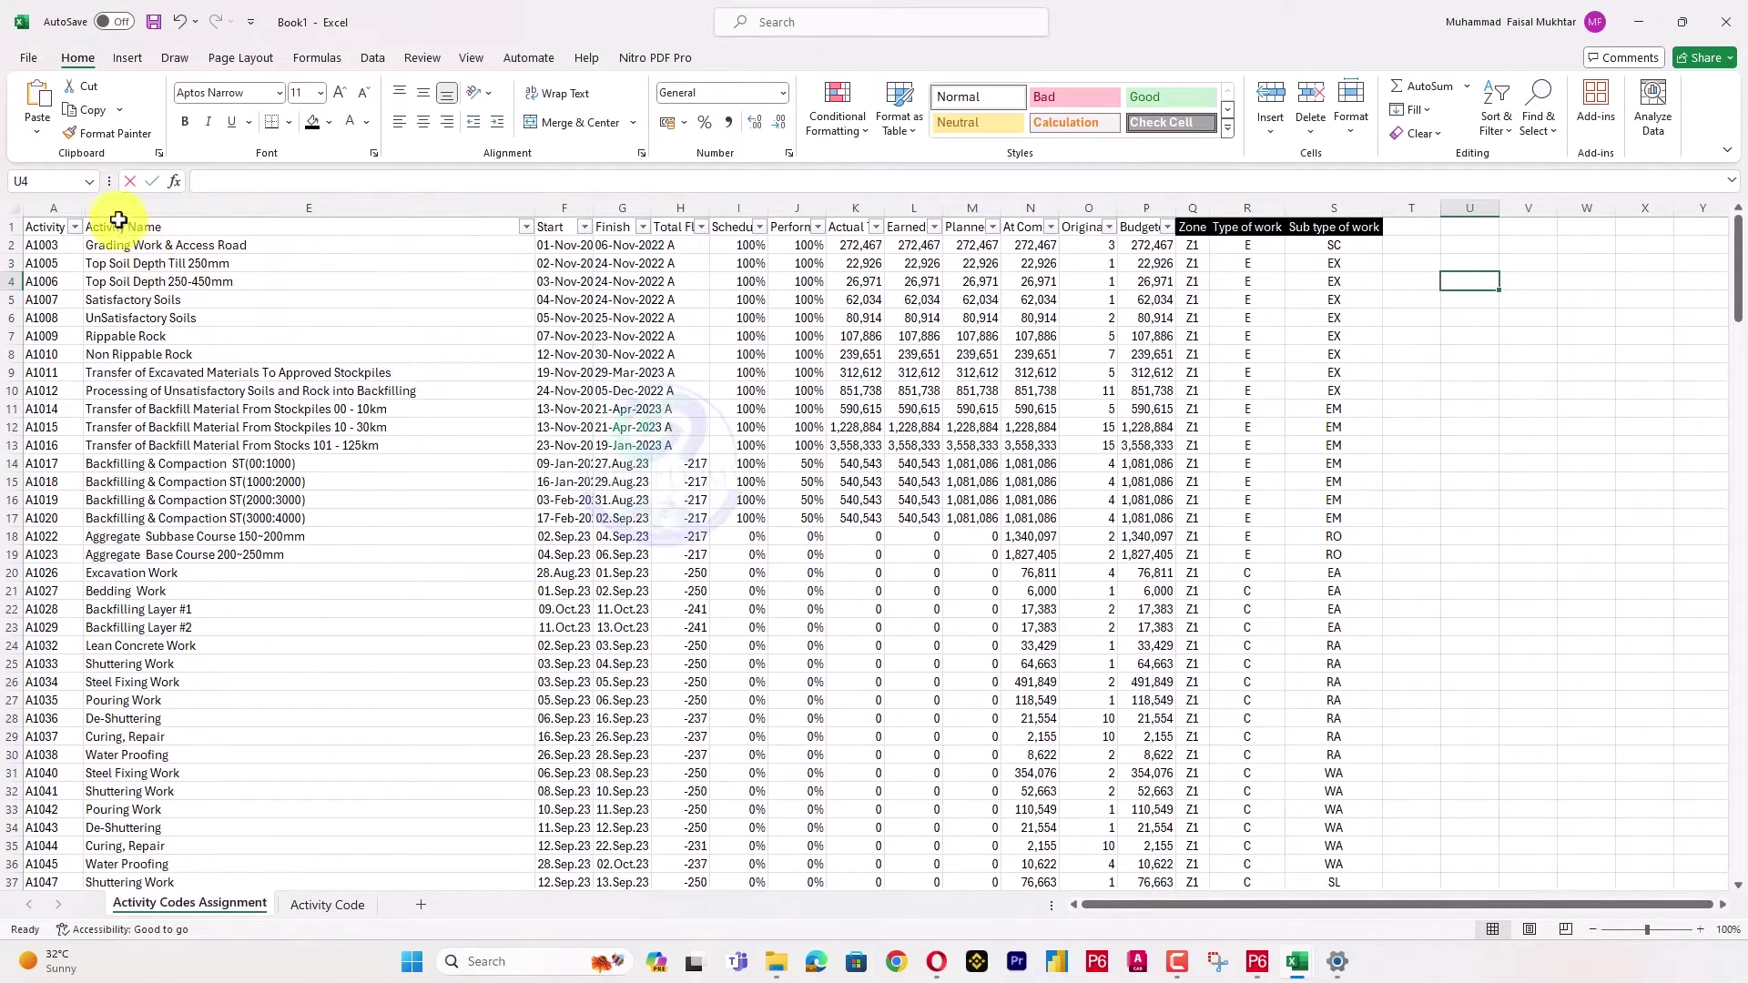
pyautogui.moveTo(113, 208); pyautogui.dragTo(72, 206)
pyautogui.rightClick(72, 208)
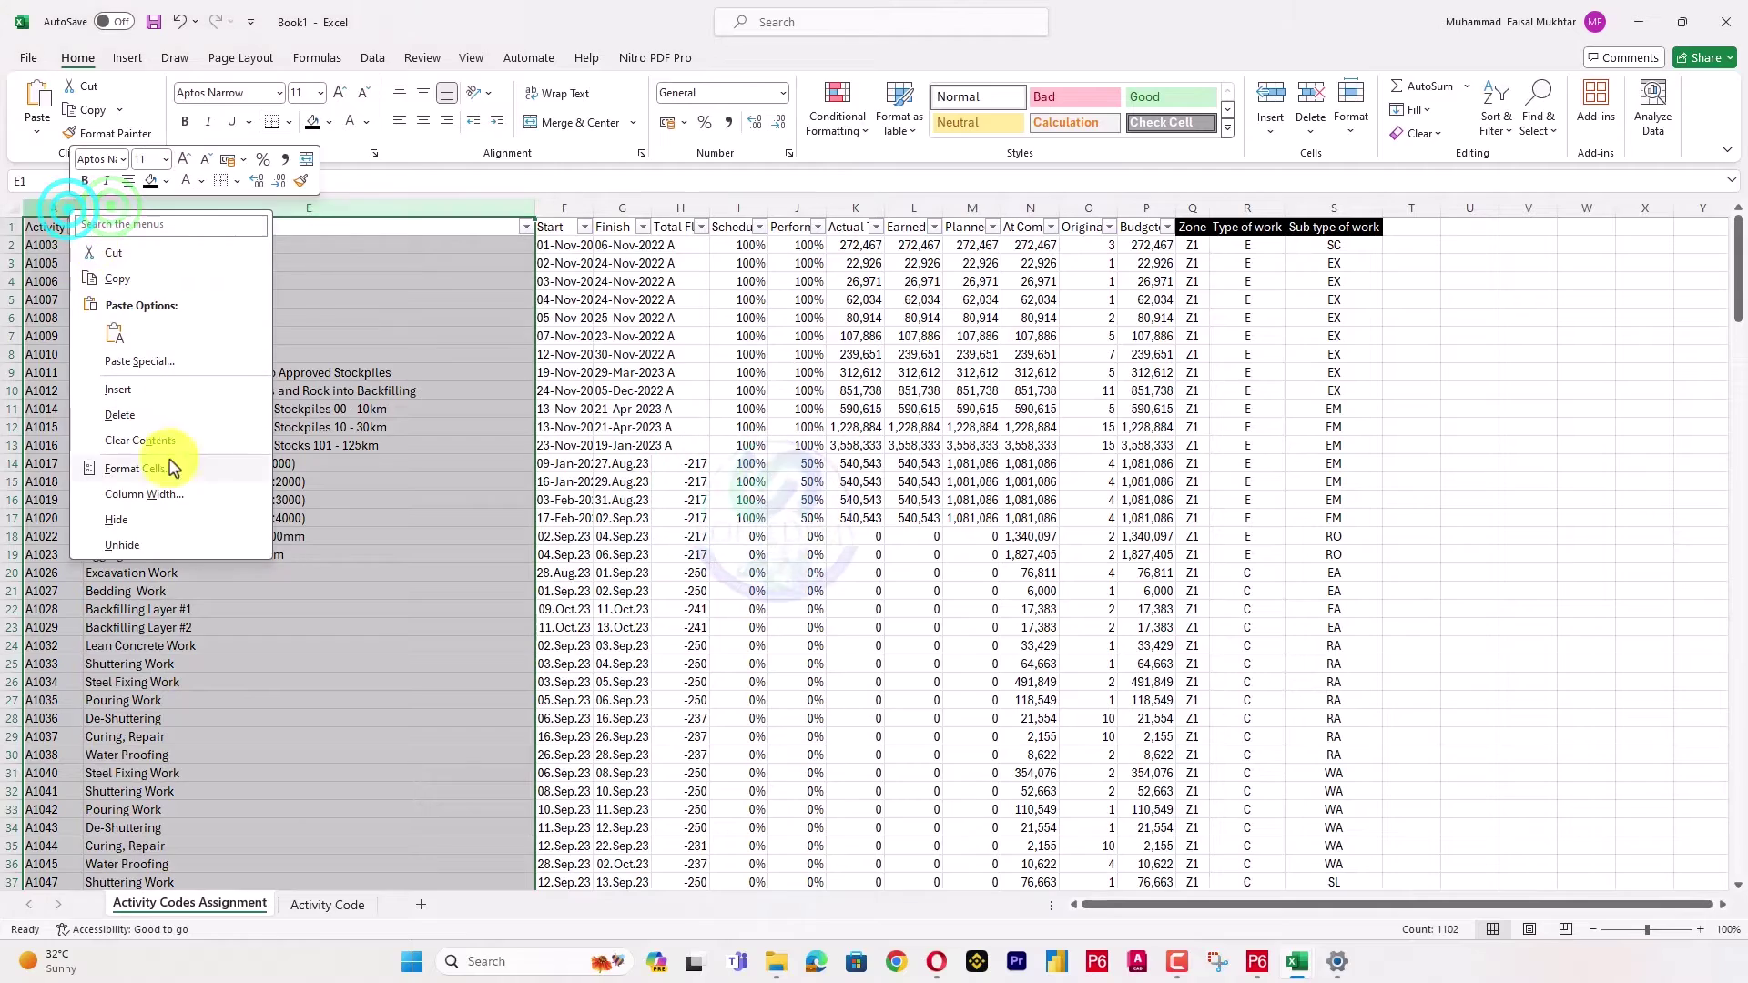
pyautogui.click(173, 544)
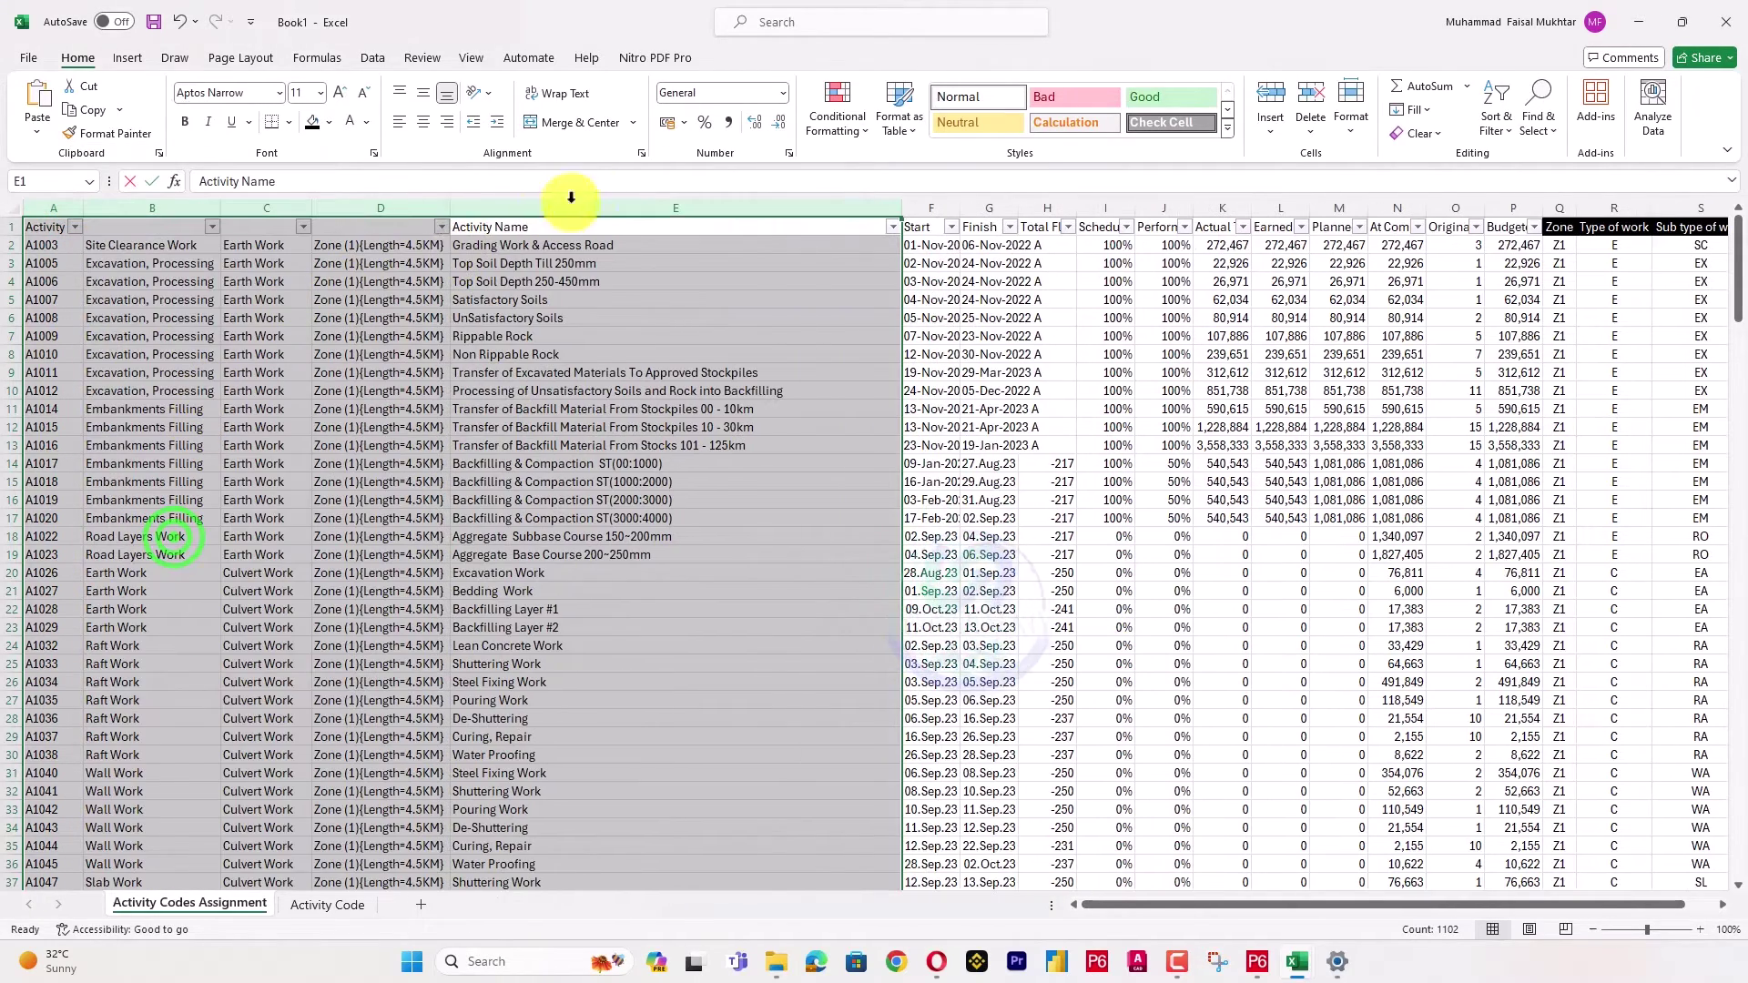
pyautogui.moveTo(380, 207); pyautogui.dragTo(163, 212)
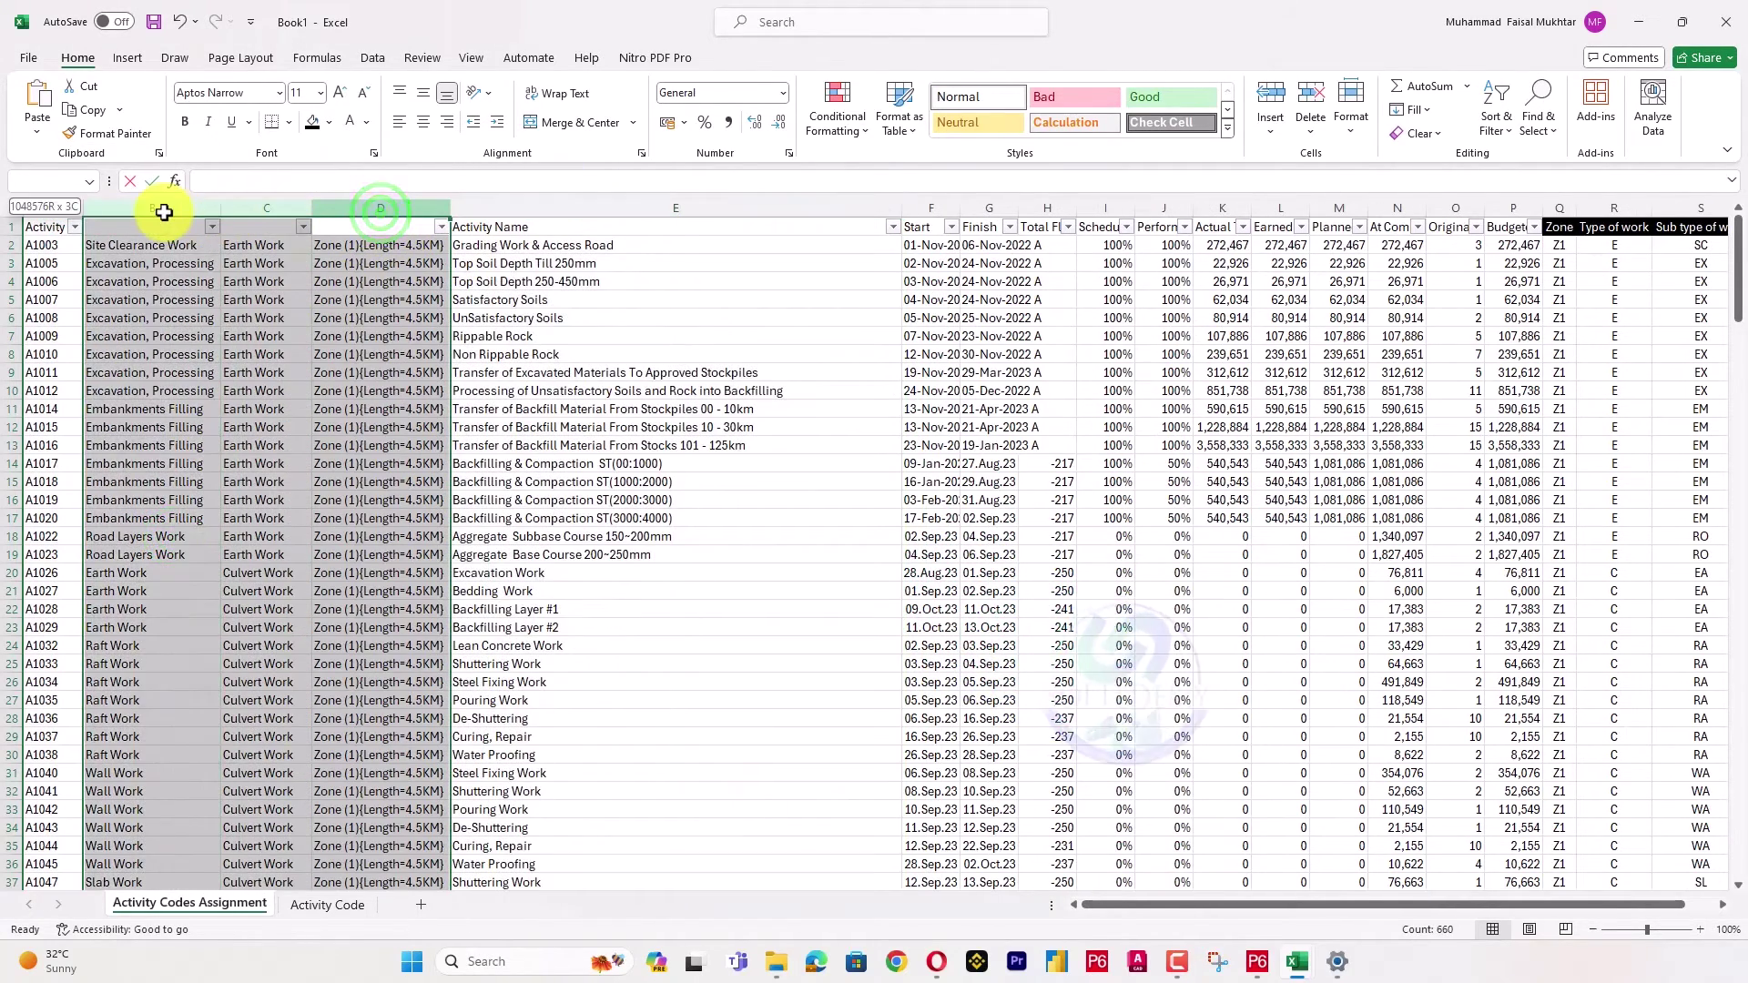
pyautogui.rightClick(164, 212)
pyautogui.click(250, 425)
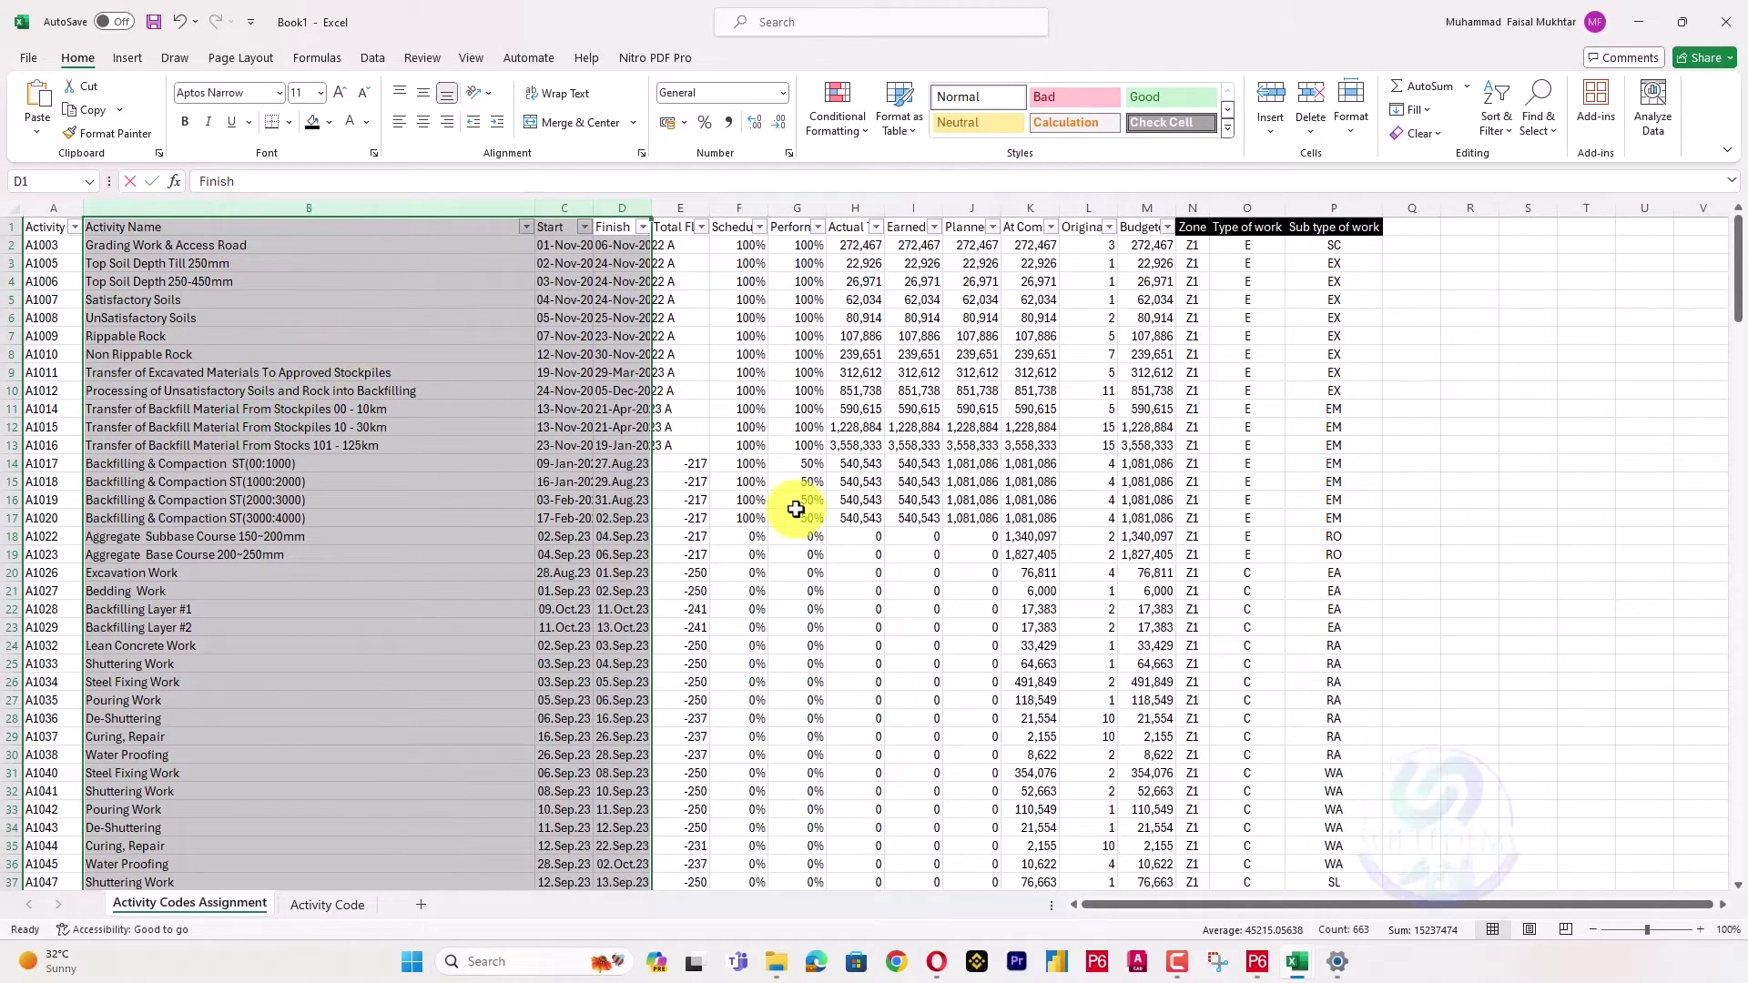
# Delete columns E to M, between Finish and Zone, from the Activity Codes Assignment sheet.
pyautogui.moveTo(1146, 206); pyautogui.dragTo(675, 207)
pyautogui.rightClick(678, 218)
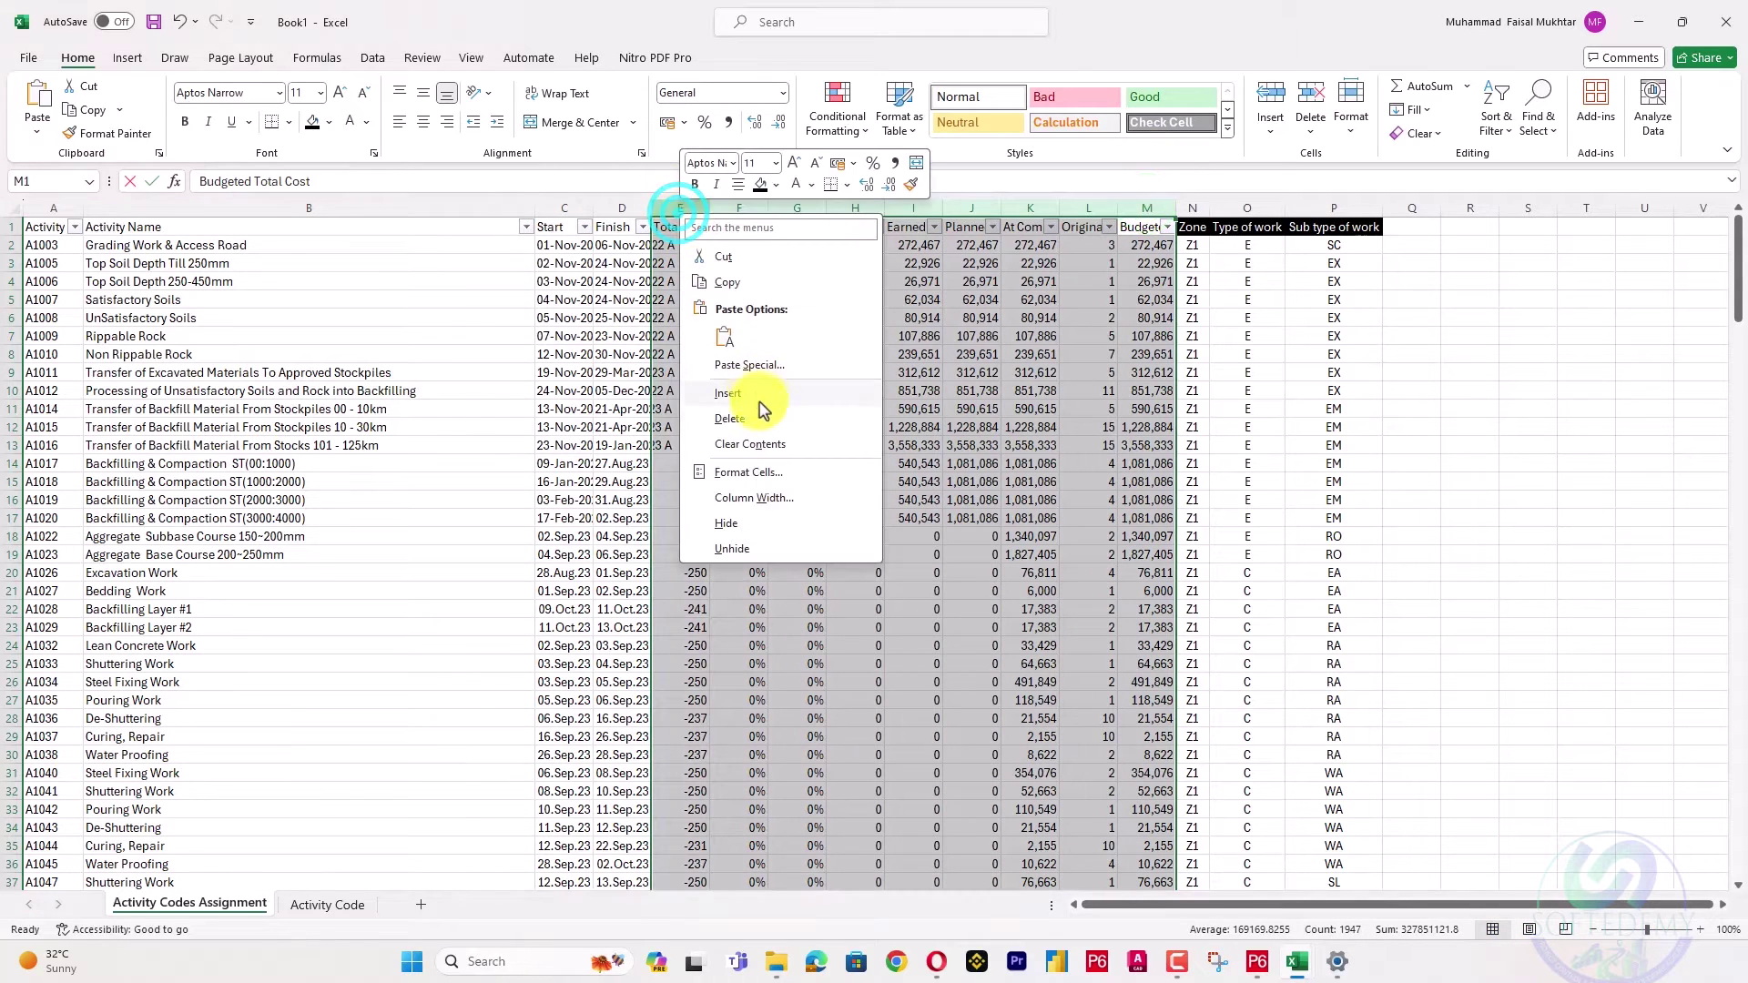
pyautogui.click(733, 418)
pyautogui.click(839, 388)
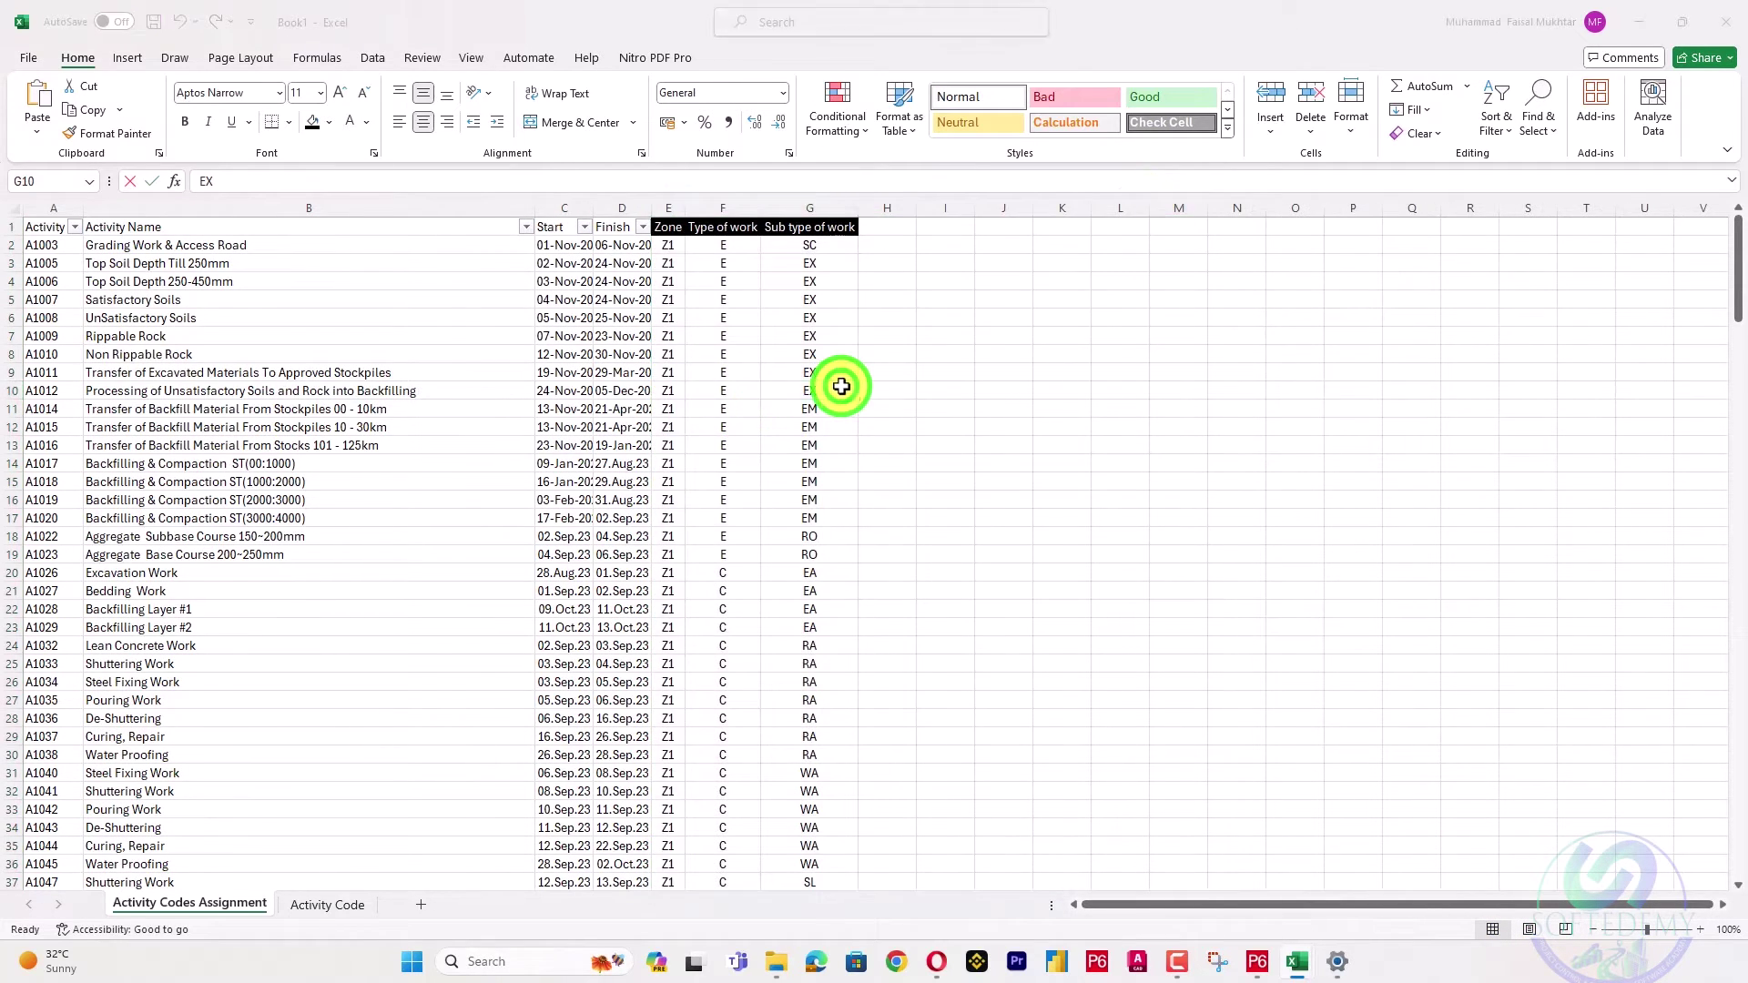
# In Code Assignment-Activities, start a VLOOKUP in D3 with lookup value A3 and columns A to G of Book1's Activity Codes Assignment sheet as table.
pyautogui.hotkey('alt', 'Tab')
pyautogui.write('=')
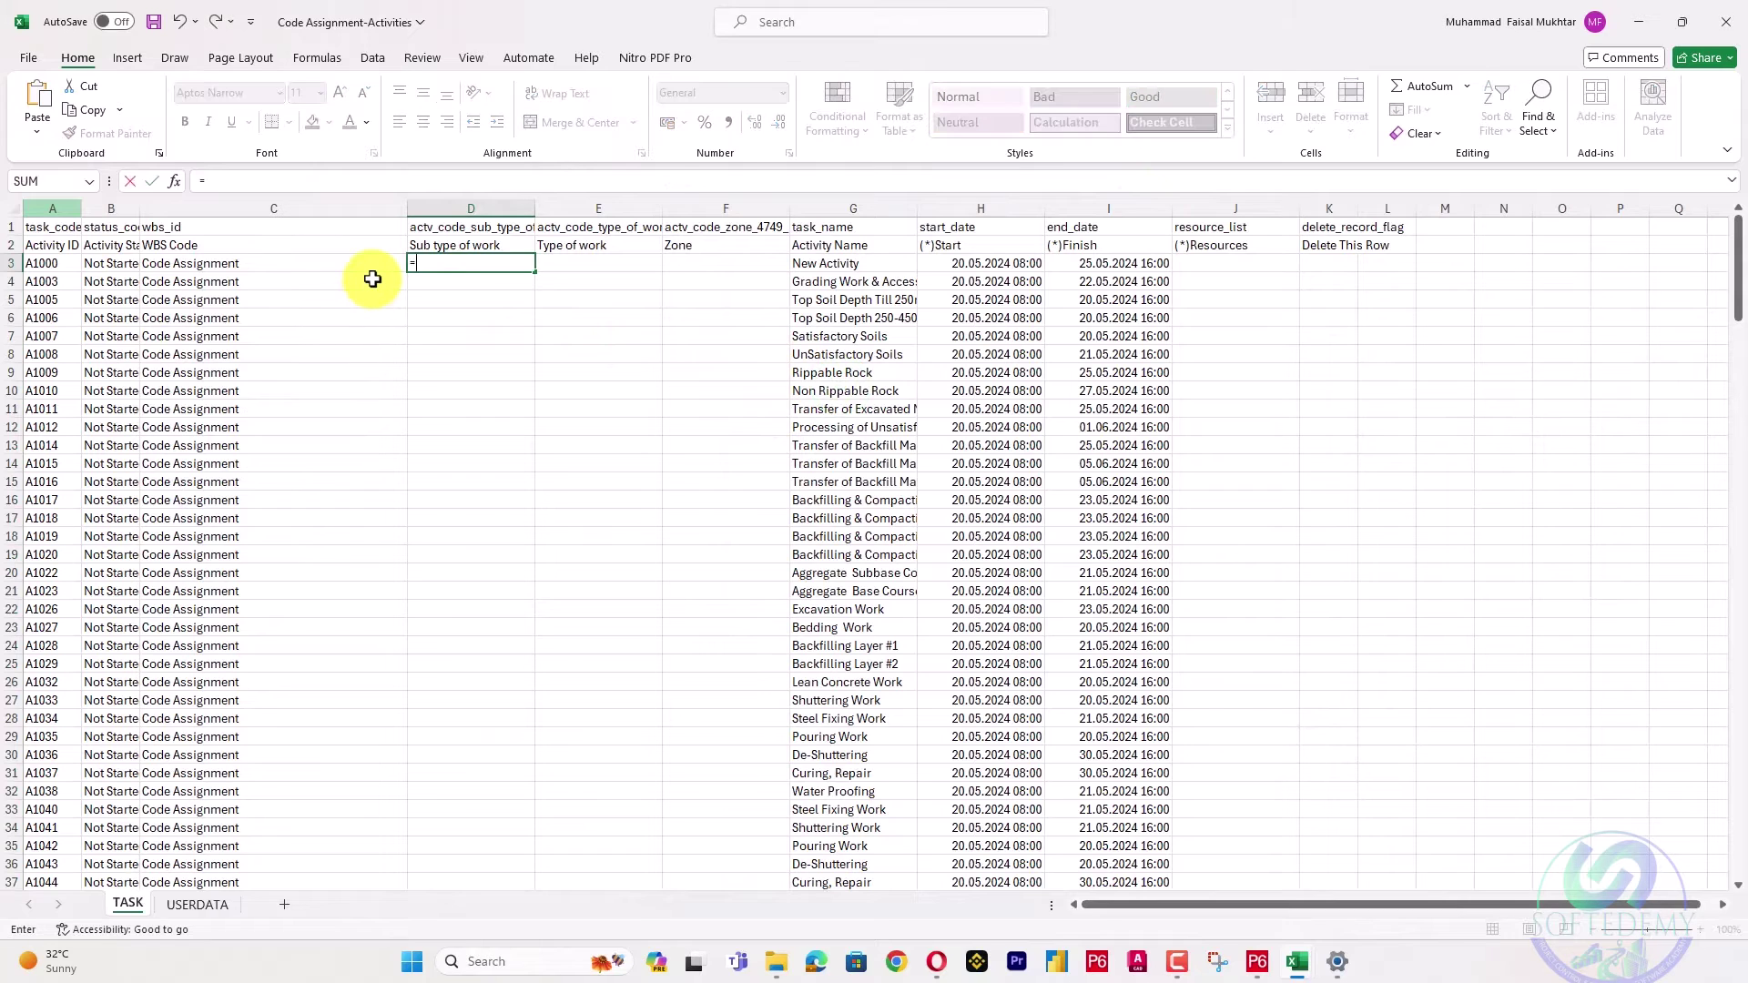
pyautogui.write('v')
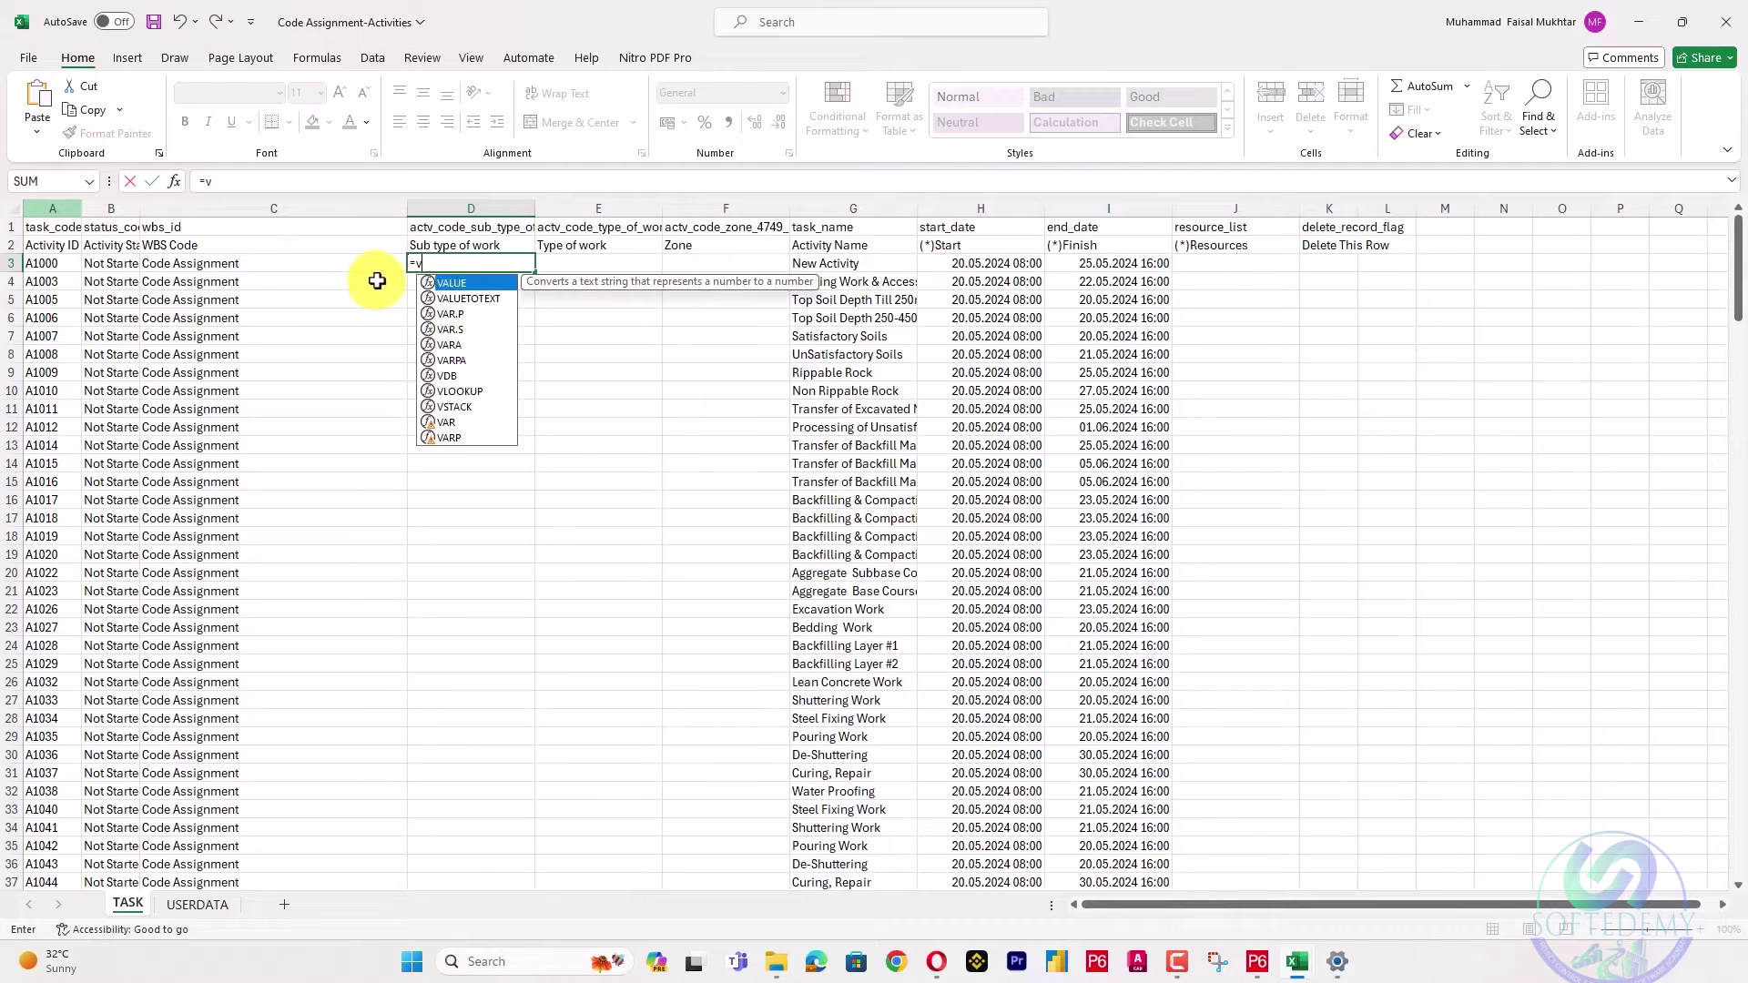
pyautogui.doubleClick(467, 393)
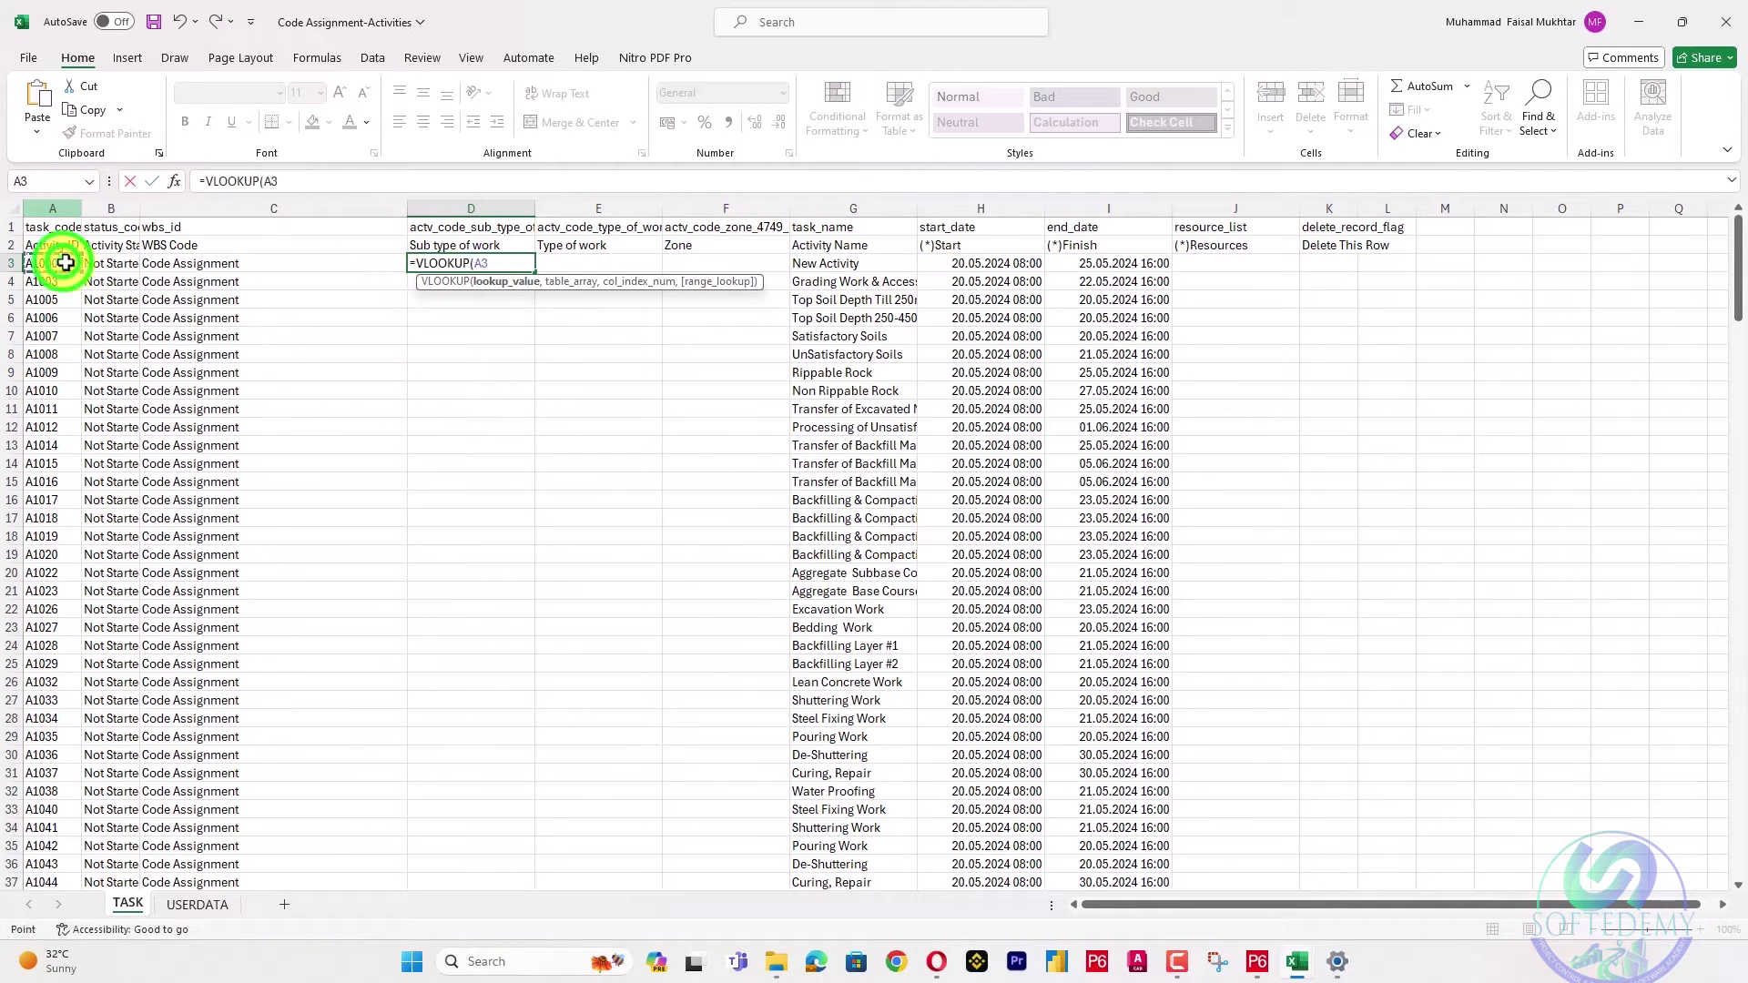
pyautogui.hotkey('ctrl', 'Tab')
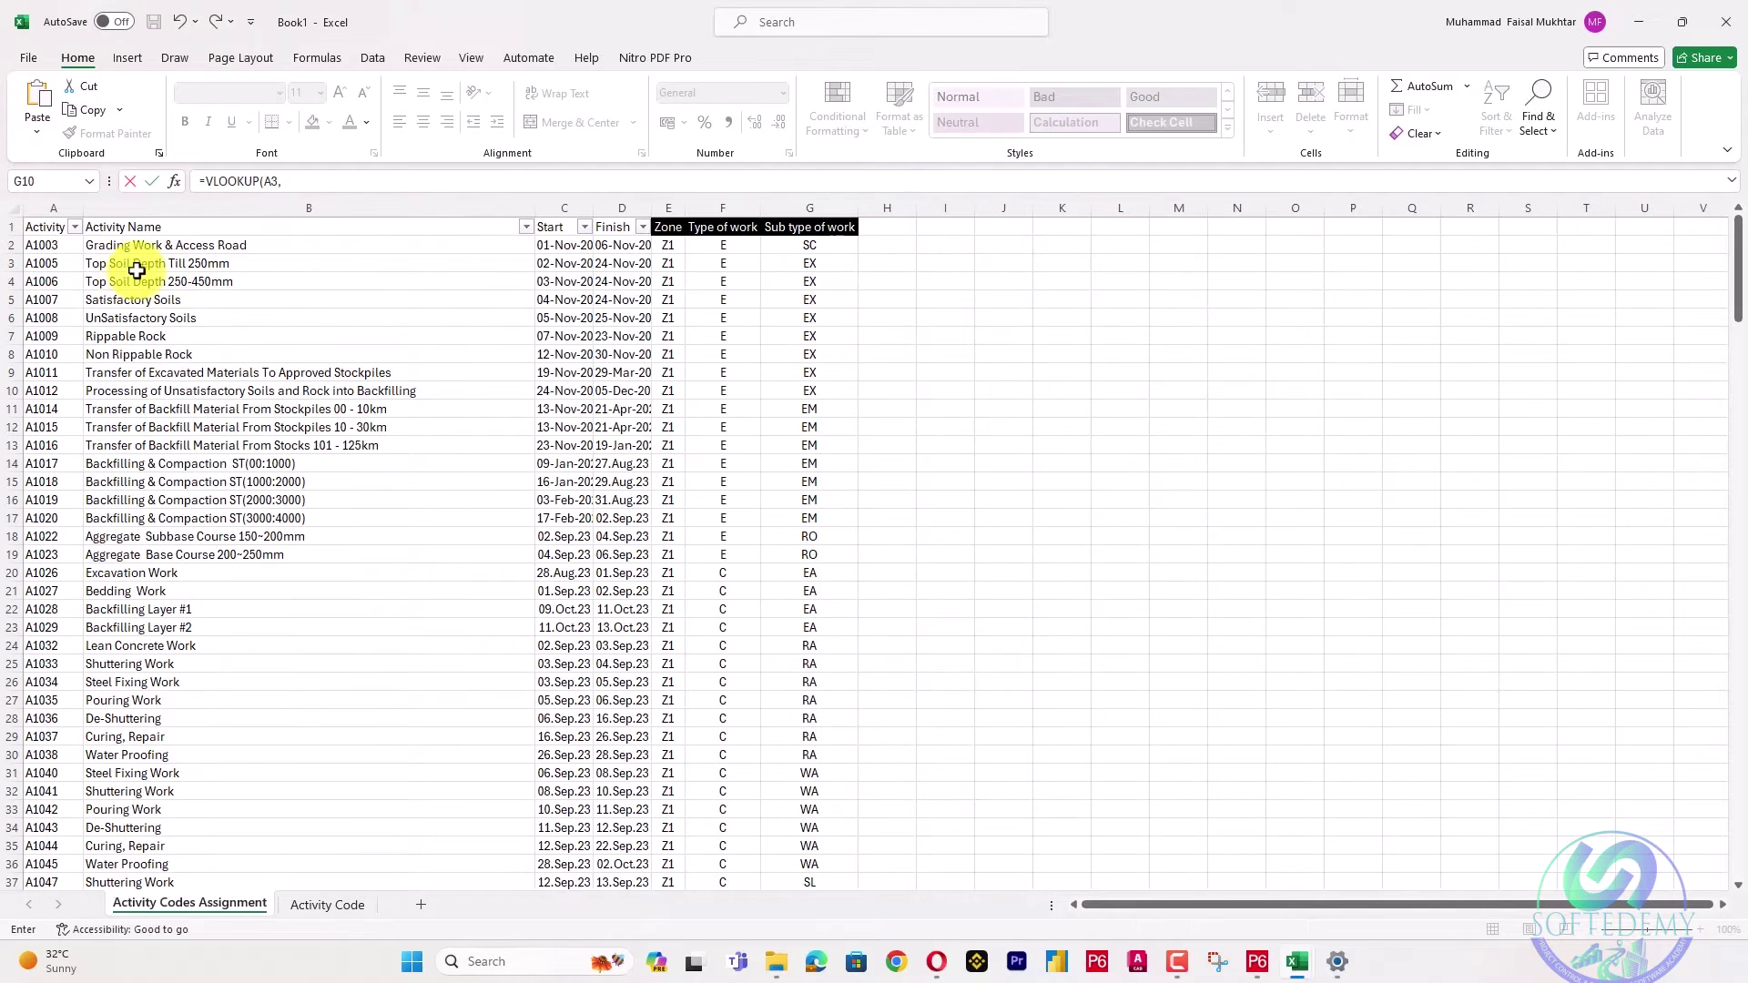
pyautogui.click(289, 187)
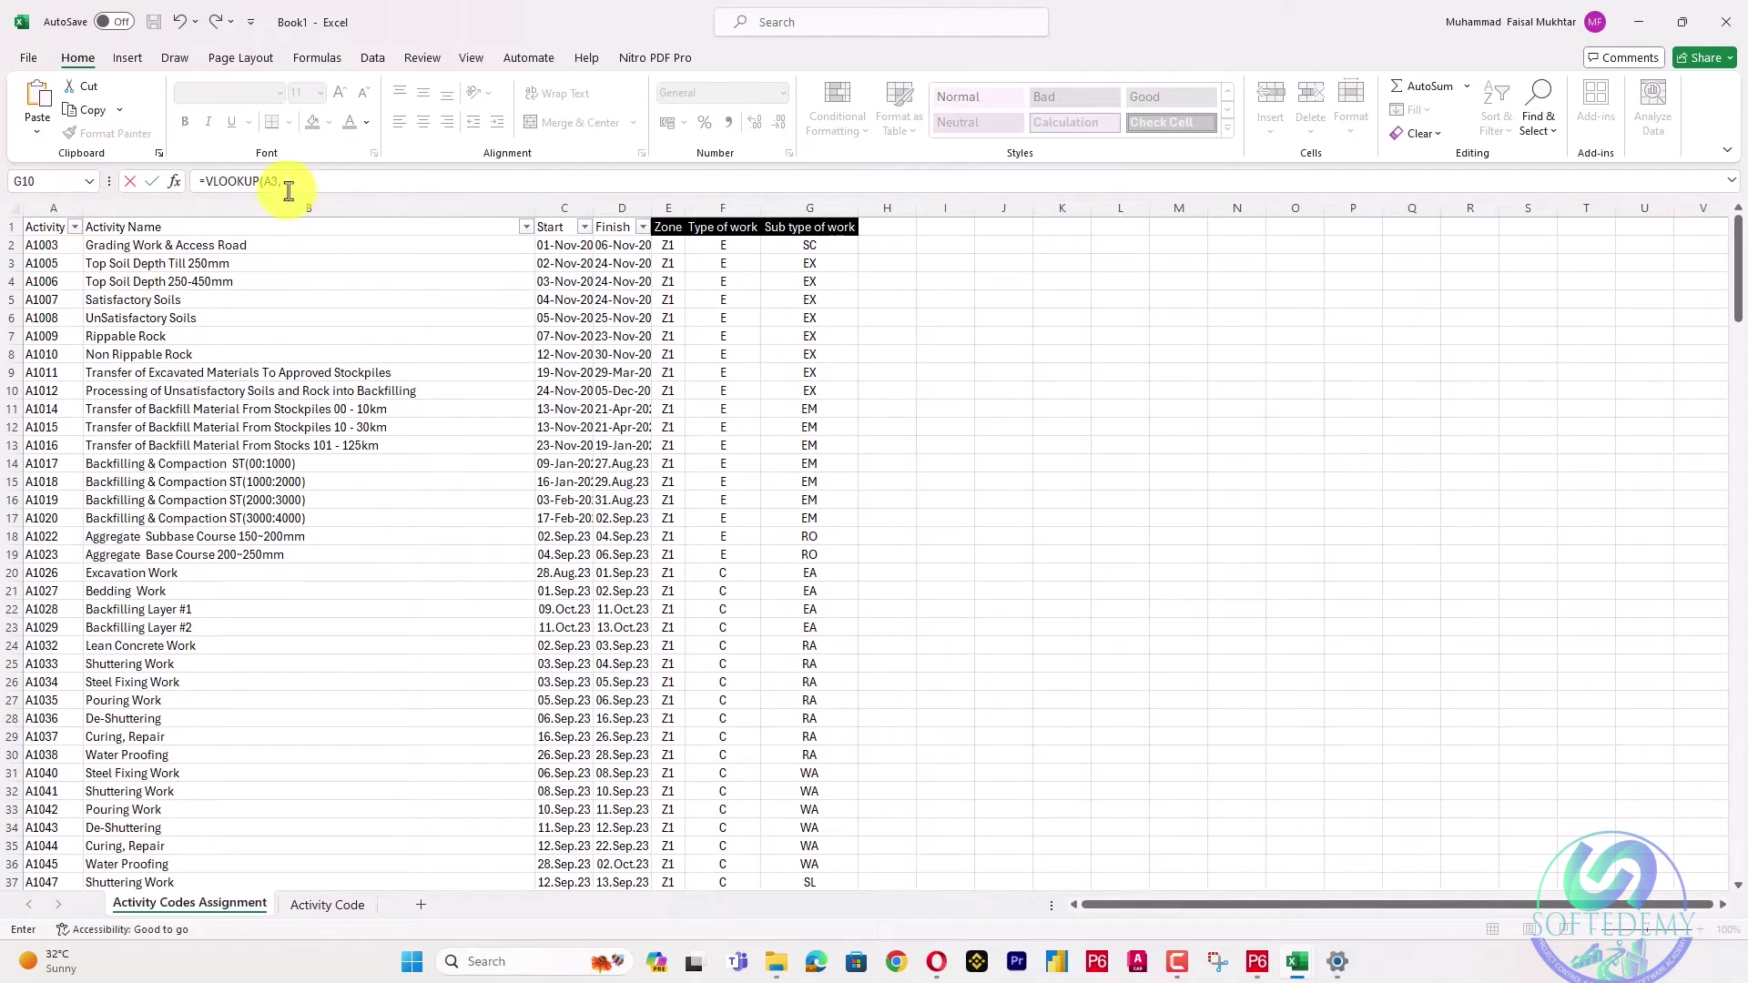
pyautogui.moveTo(52, 208); pyautogui.dragTo(816, 201)
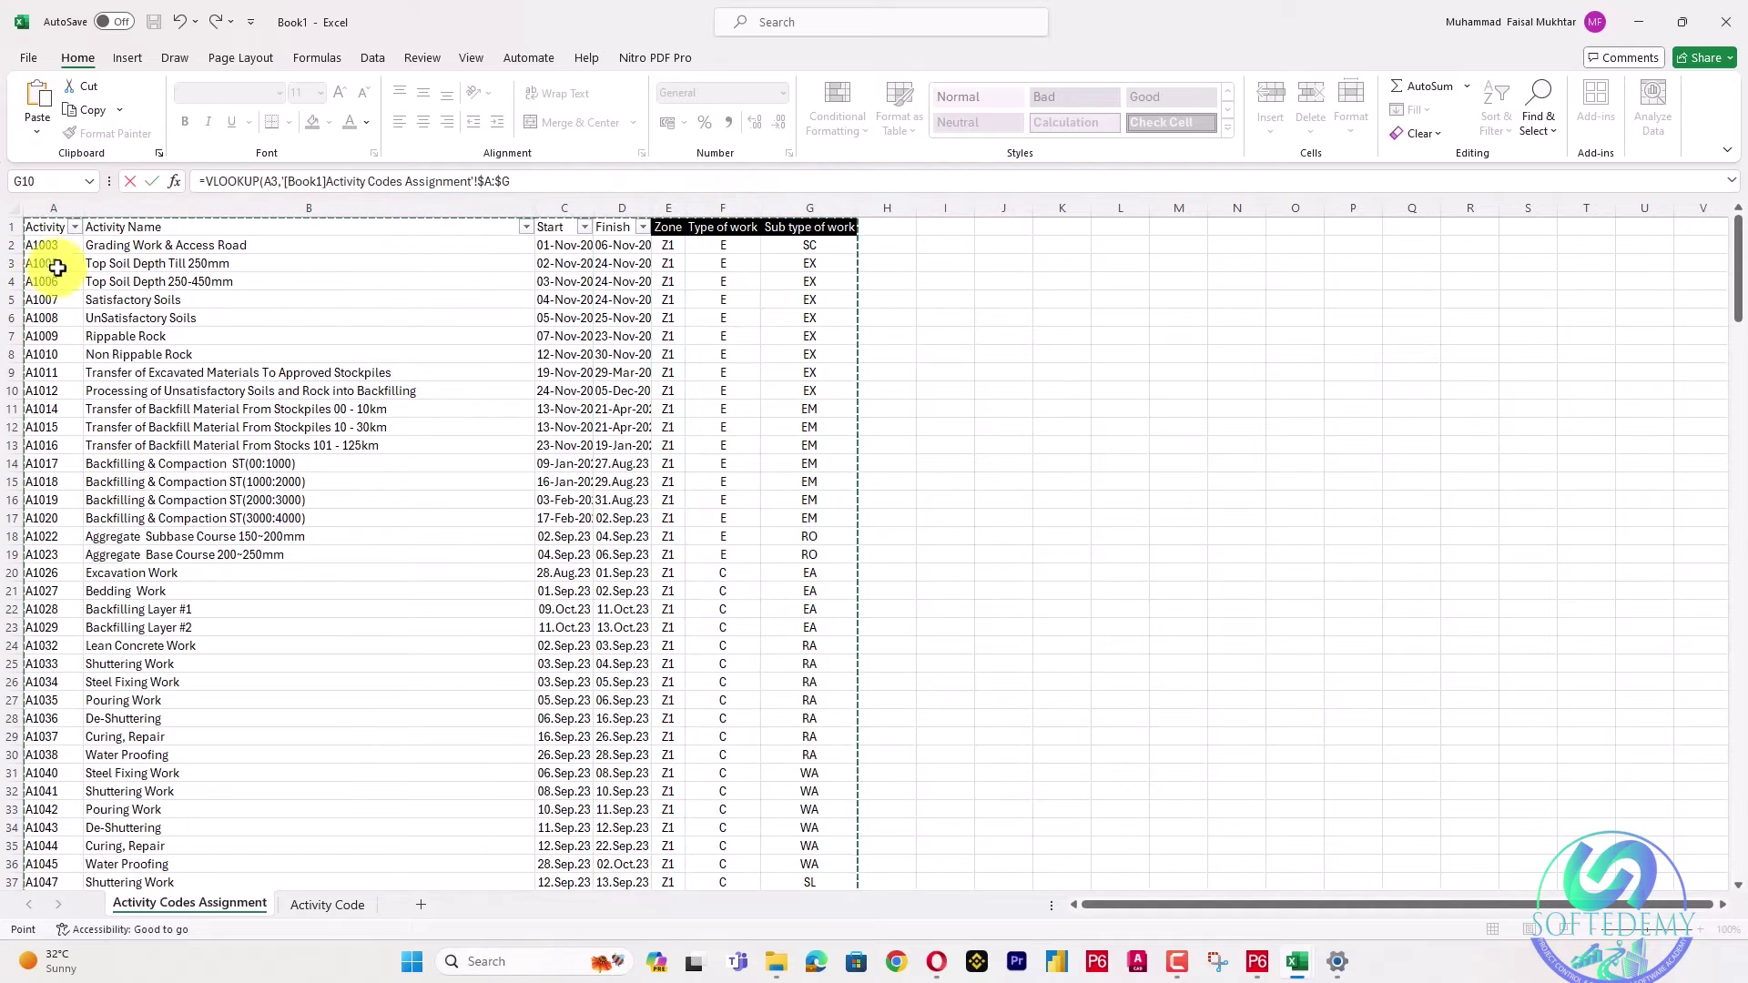
pyautogui.hotkey('ctrl', 'Tab')
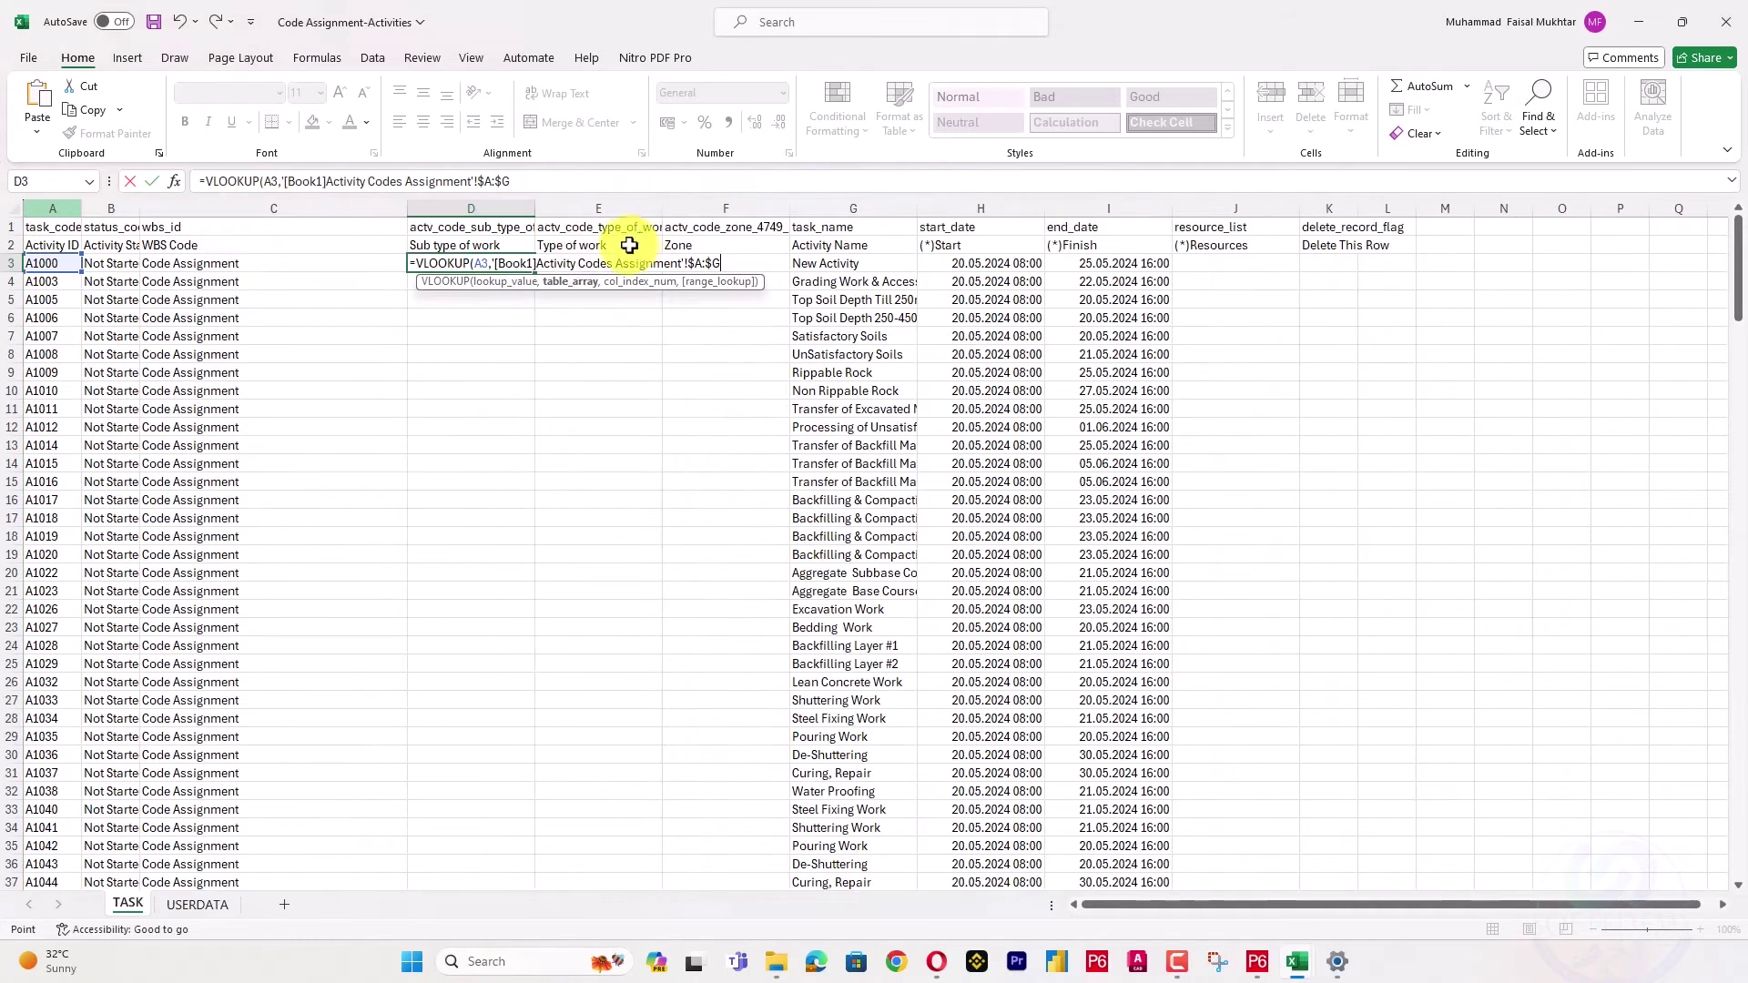
# Complete the D3 VLOOKUP formula with column index 7 and FALSE for an exact match.
pyautogui.hotkey('ctrl', 'Tab')
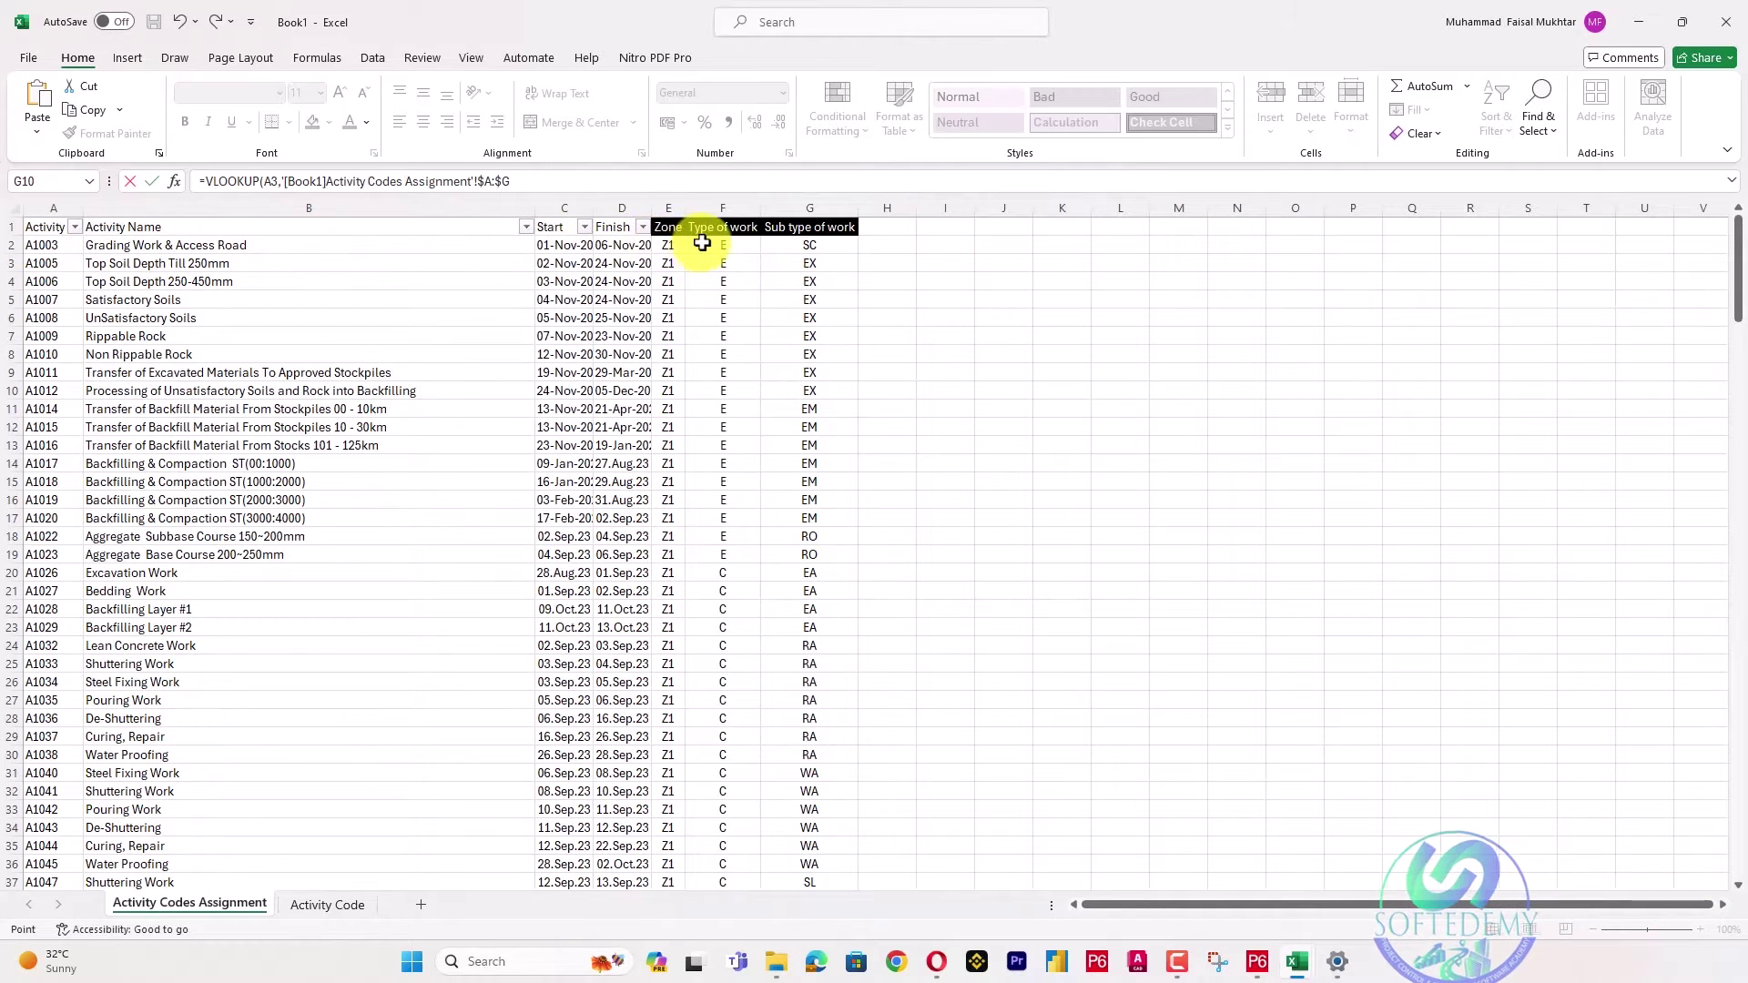
pyautogui.click(636, 184)
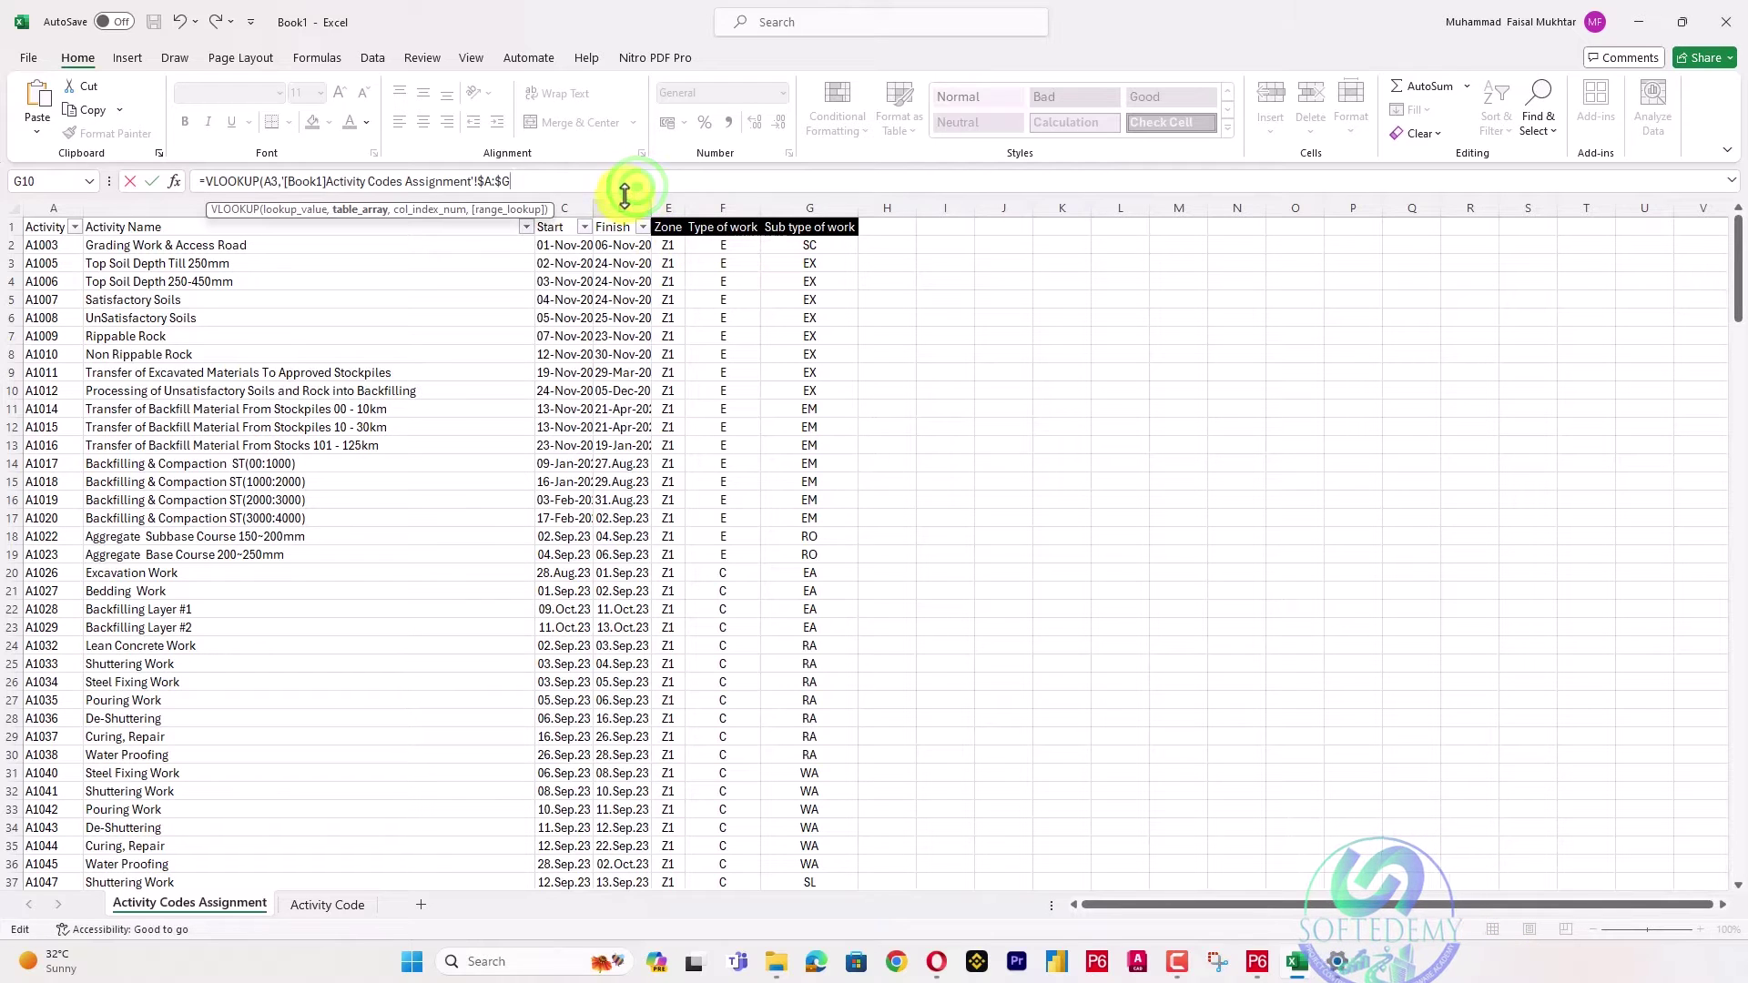
pyautogui.write(',7,')
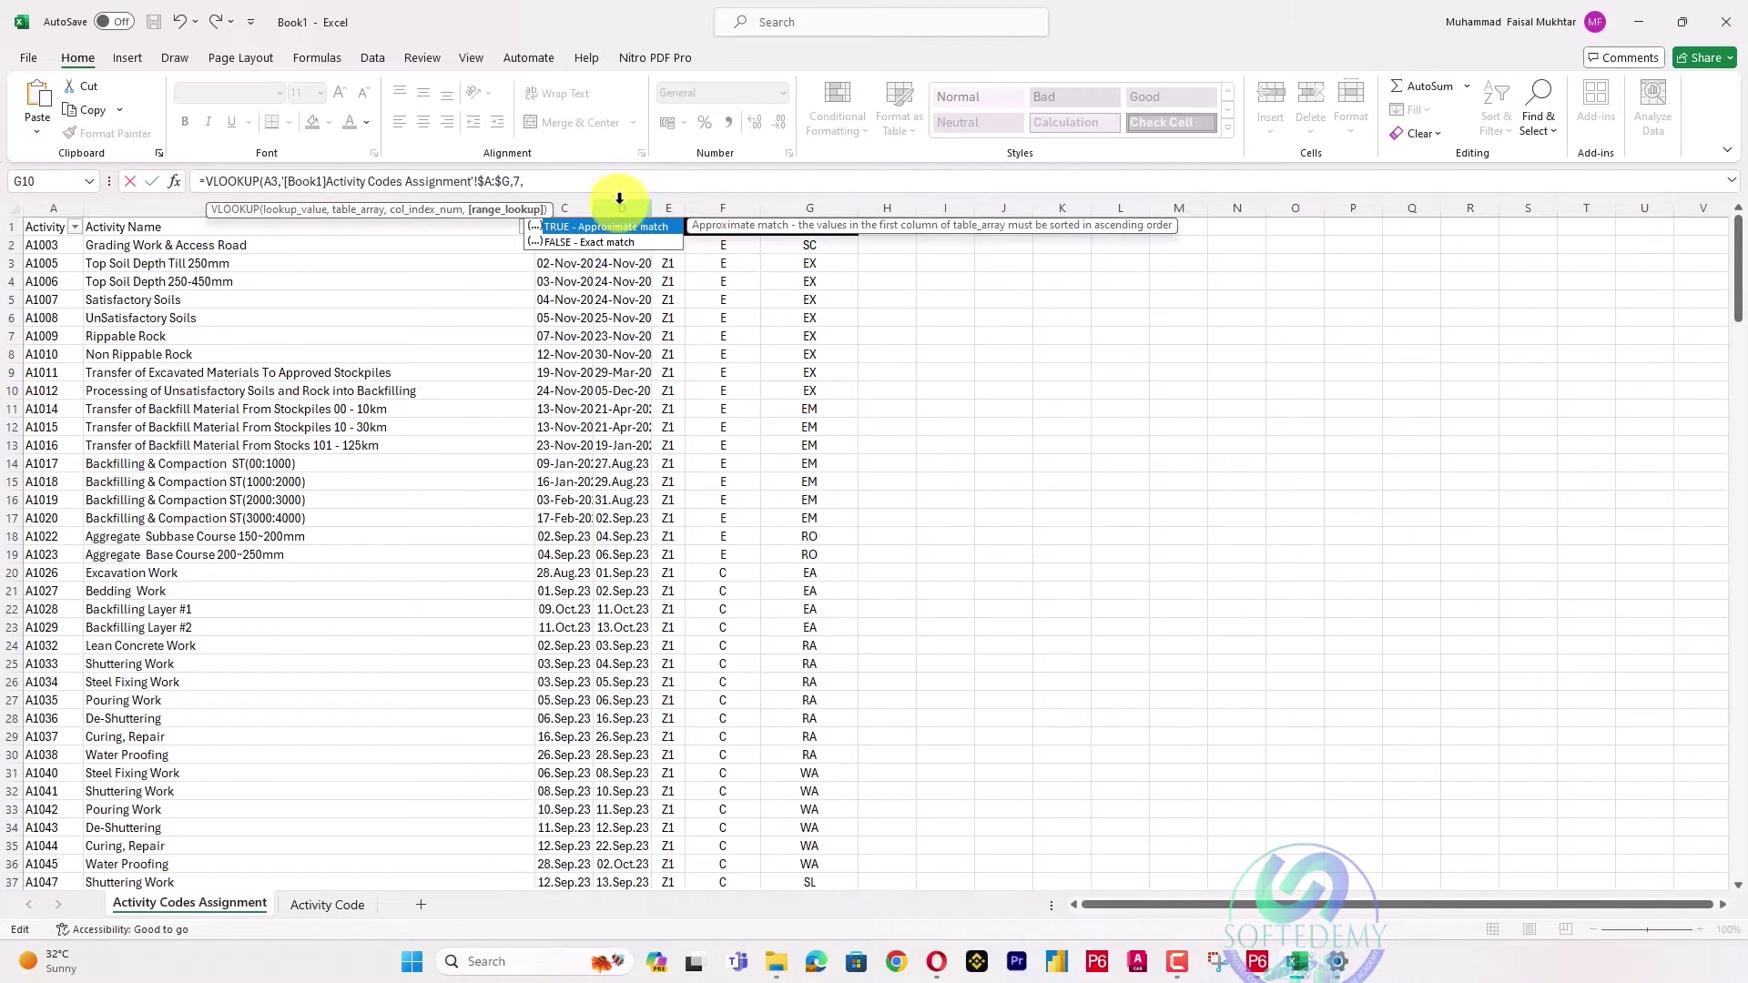
pyautogui.doubleClick(583, 234)
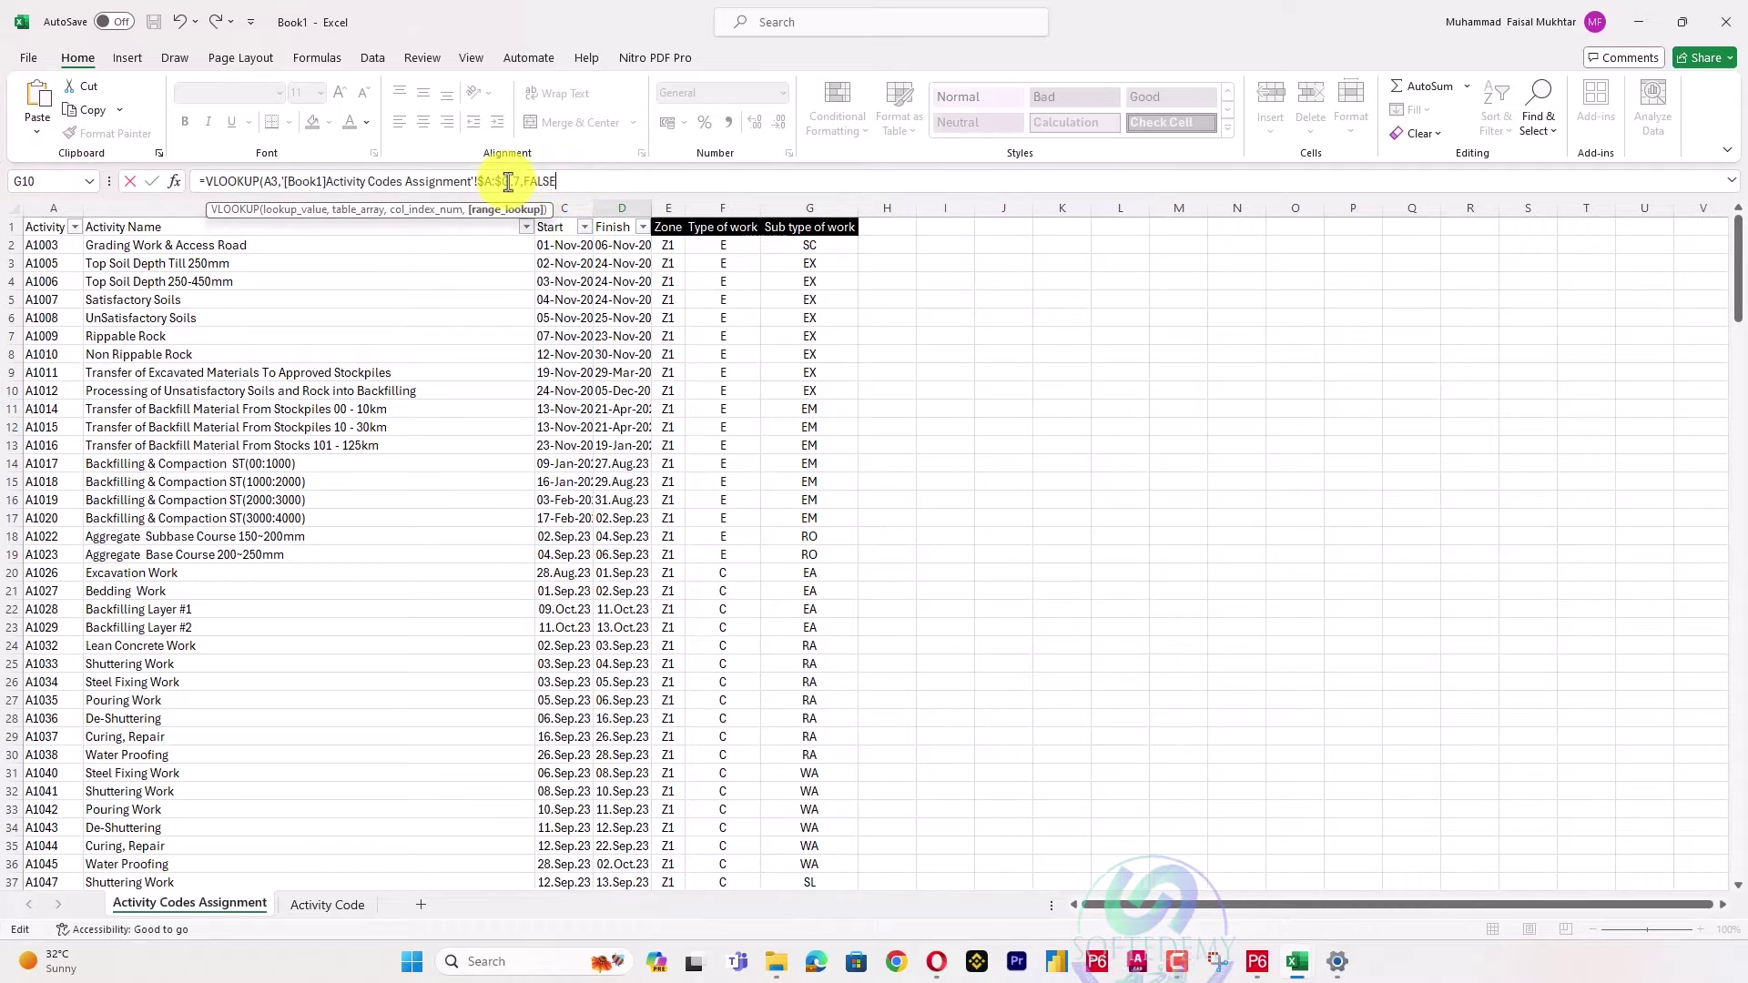
pyautogui.write(')')
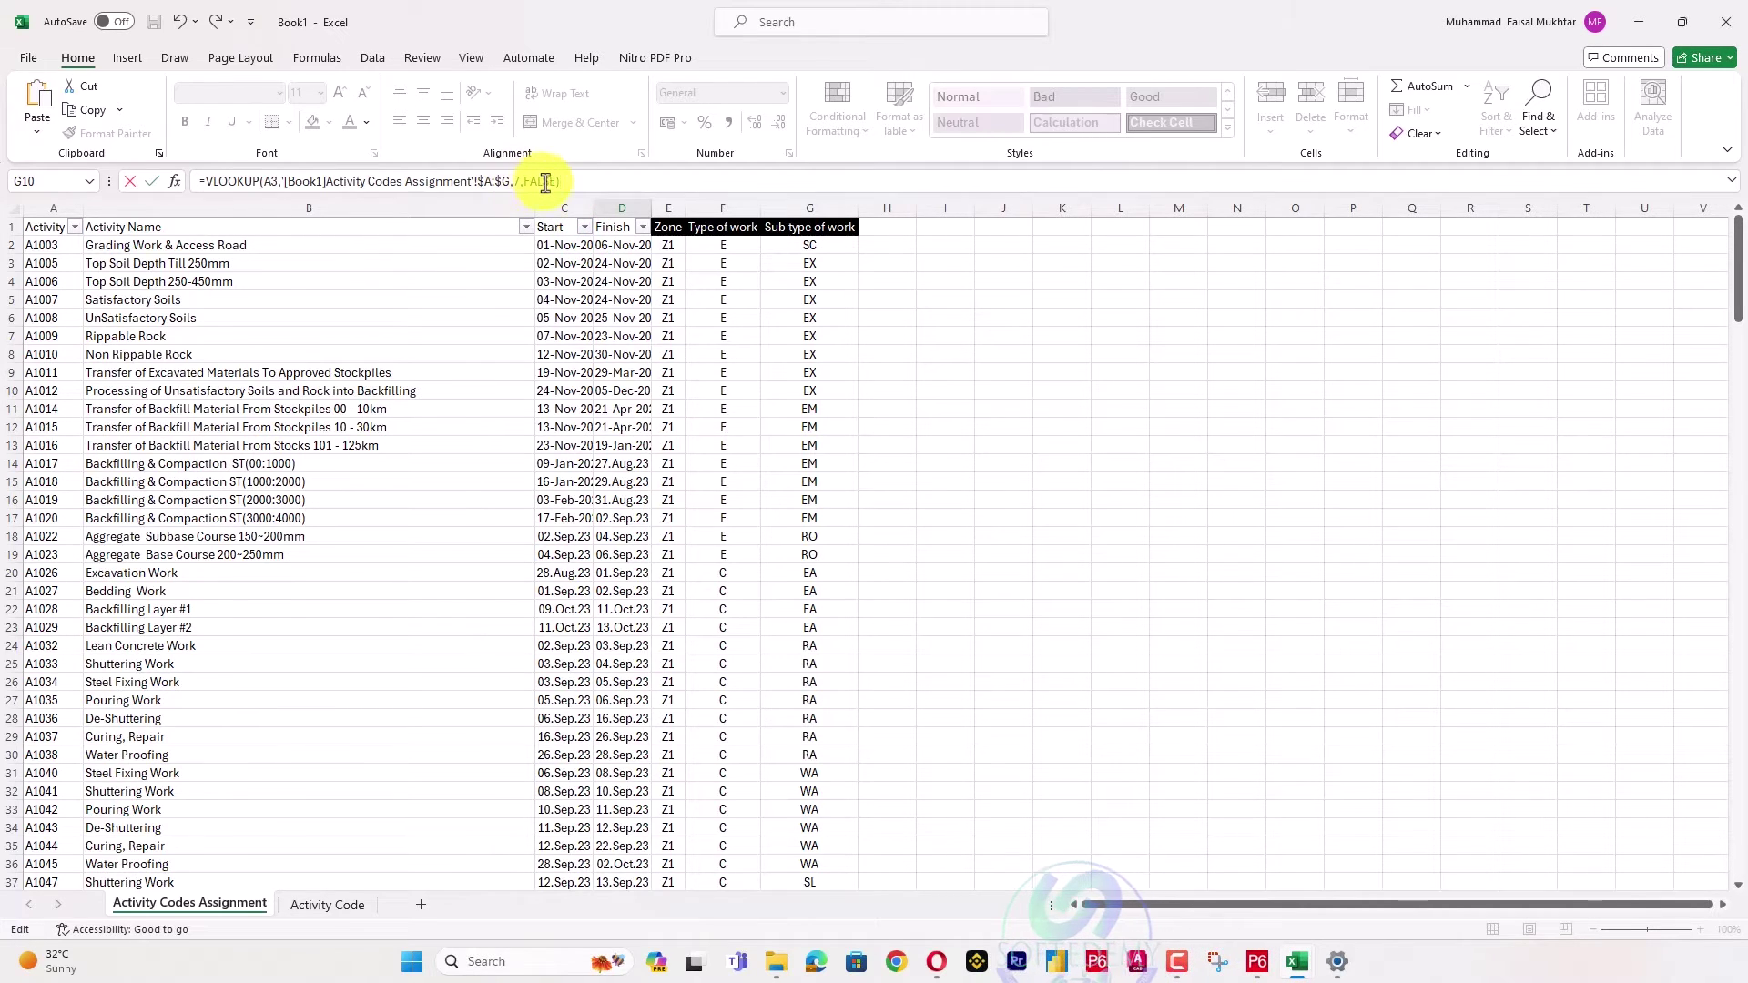
pyautogui.press('Return')
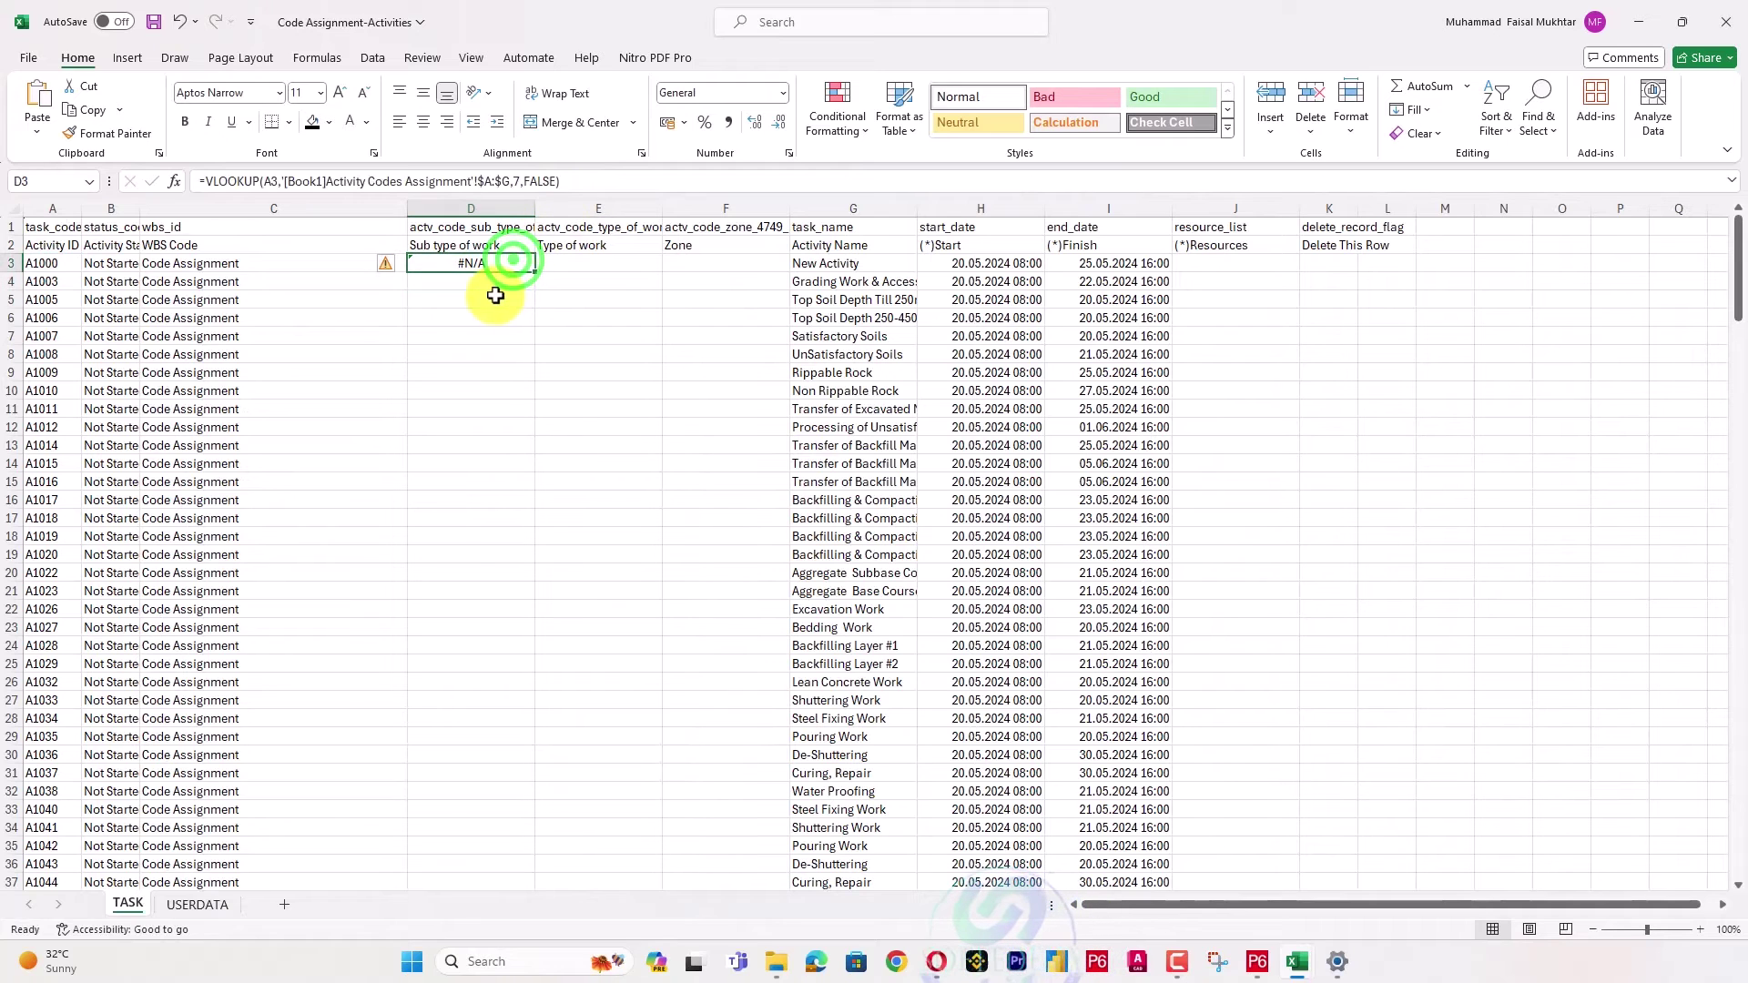
# Fill the D3 formula down the Sub type of work column and clear the contents of D3.
pyautogui.doubleClick(539, 276)
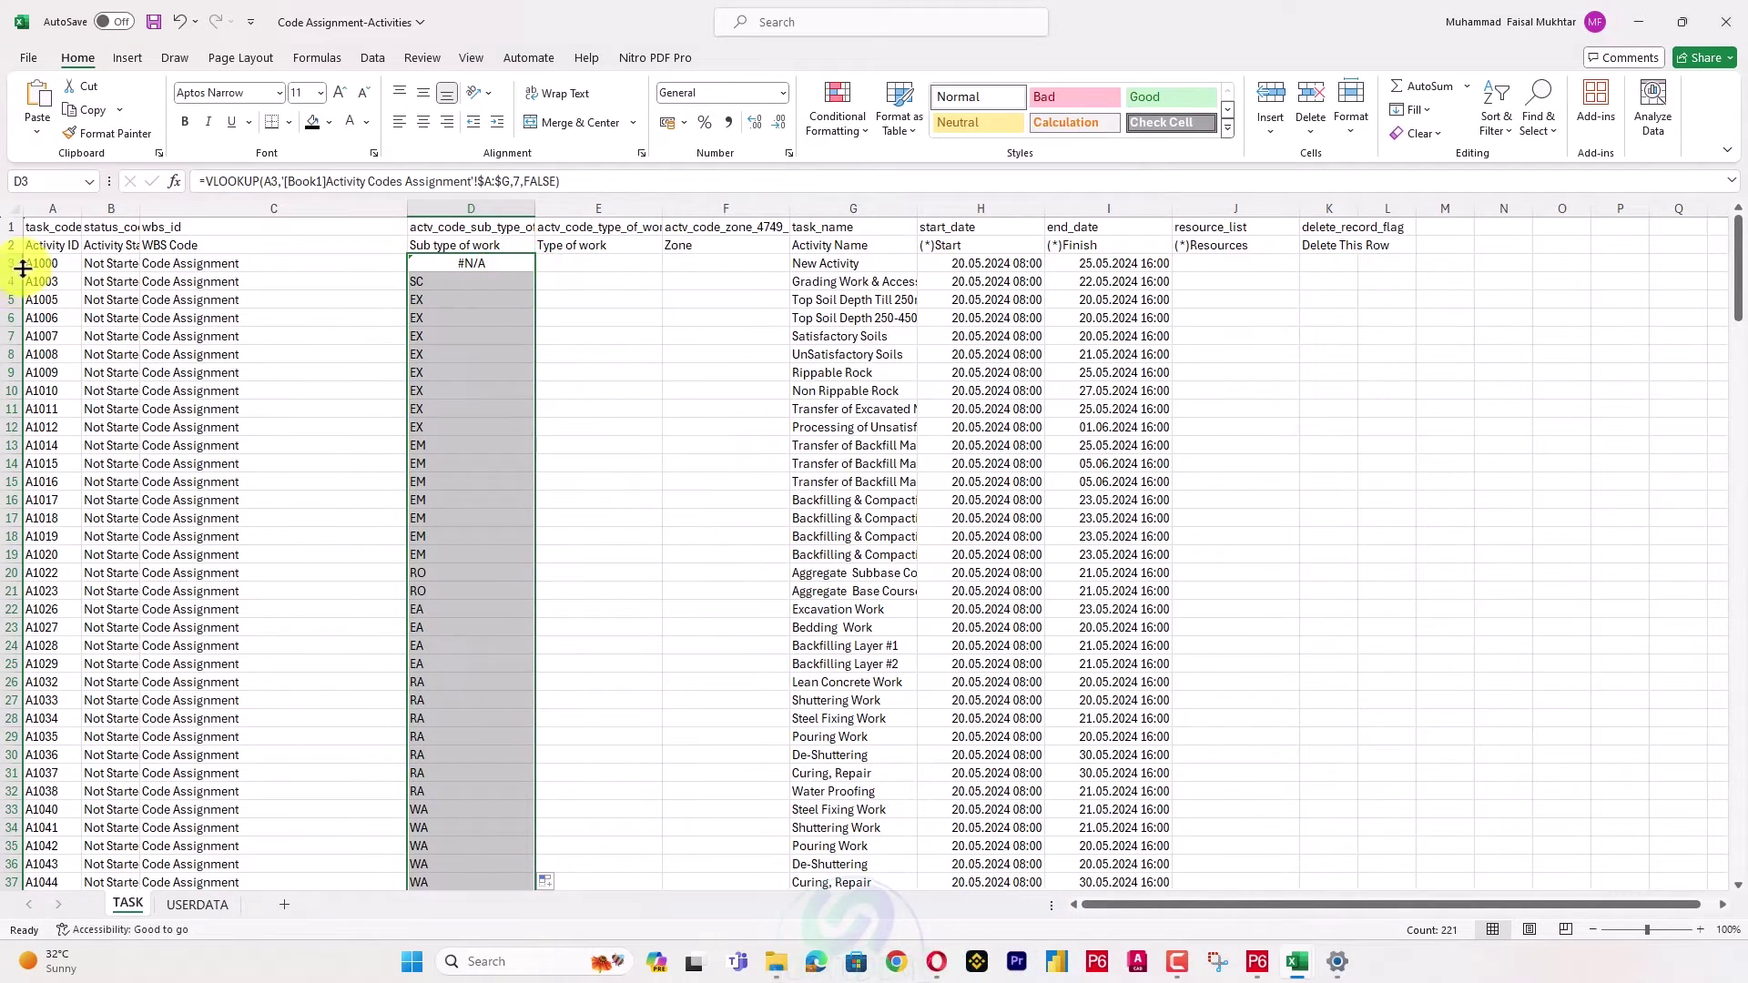
pyautogui.click(458, 265)
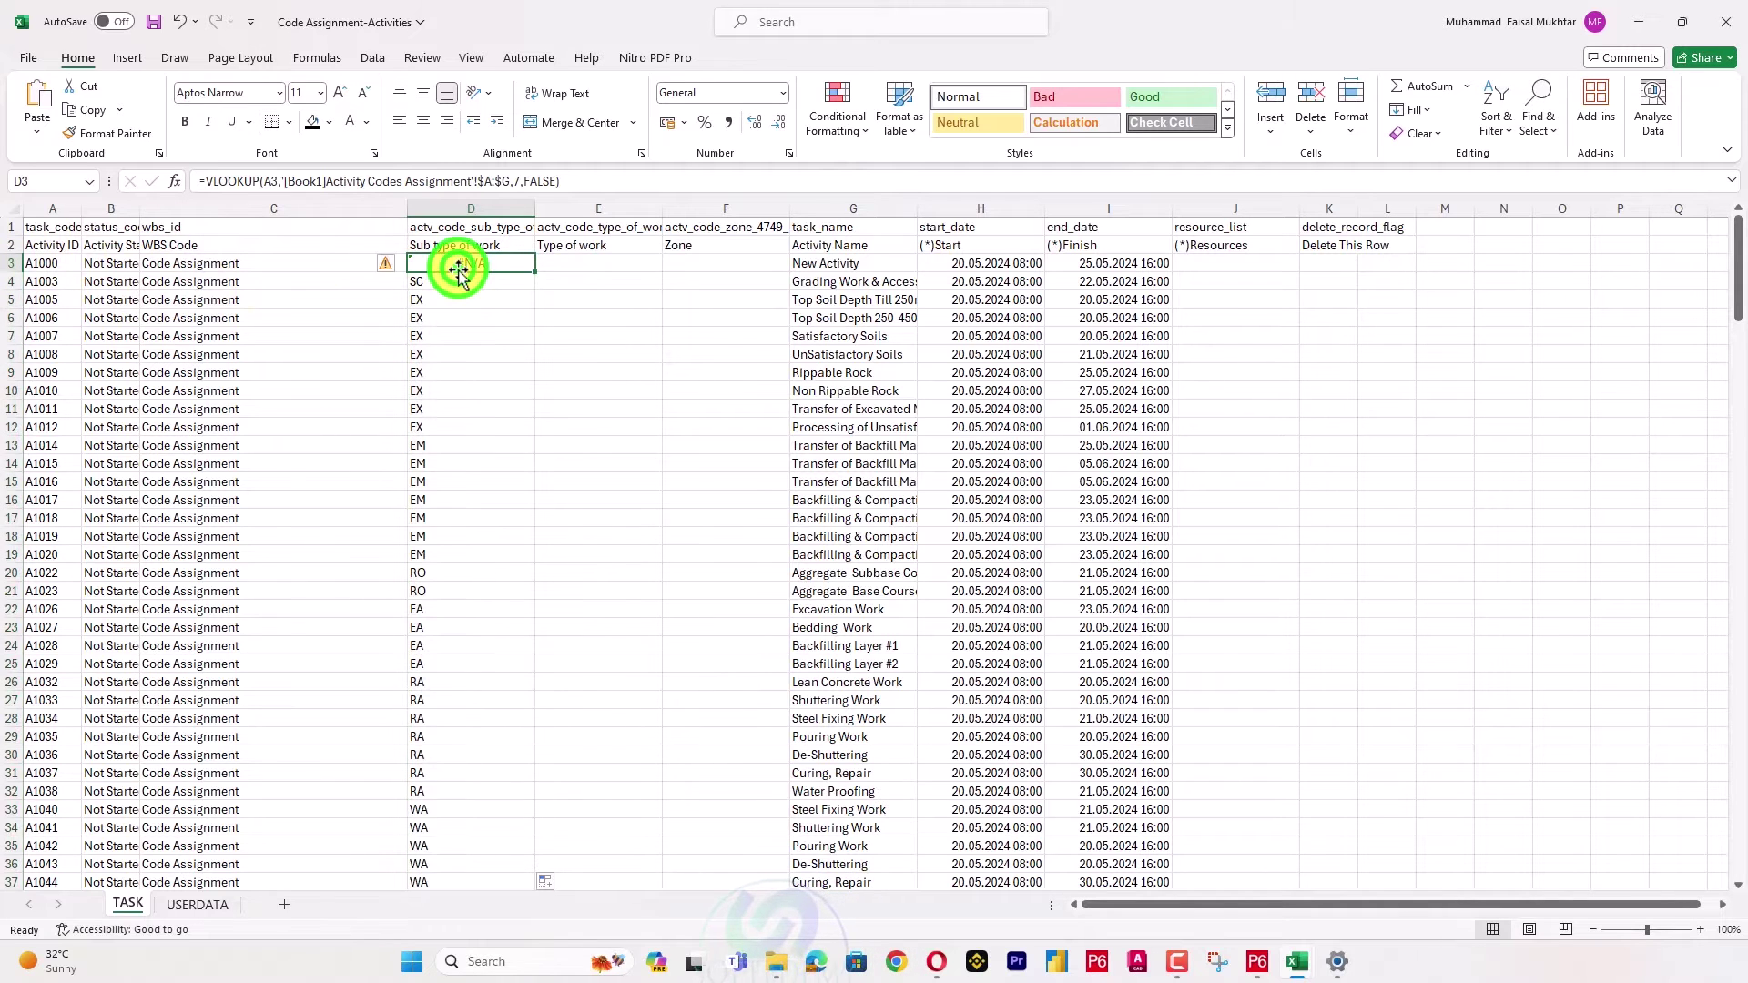
pyautogui.click(482, 282)
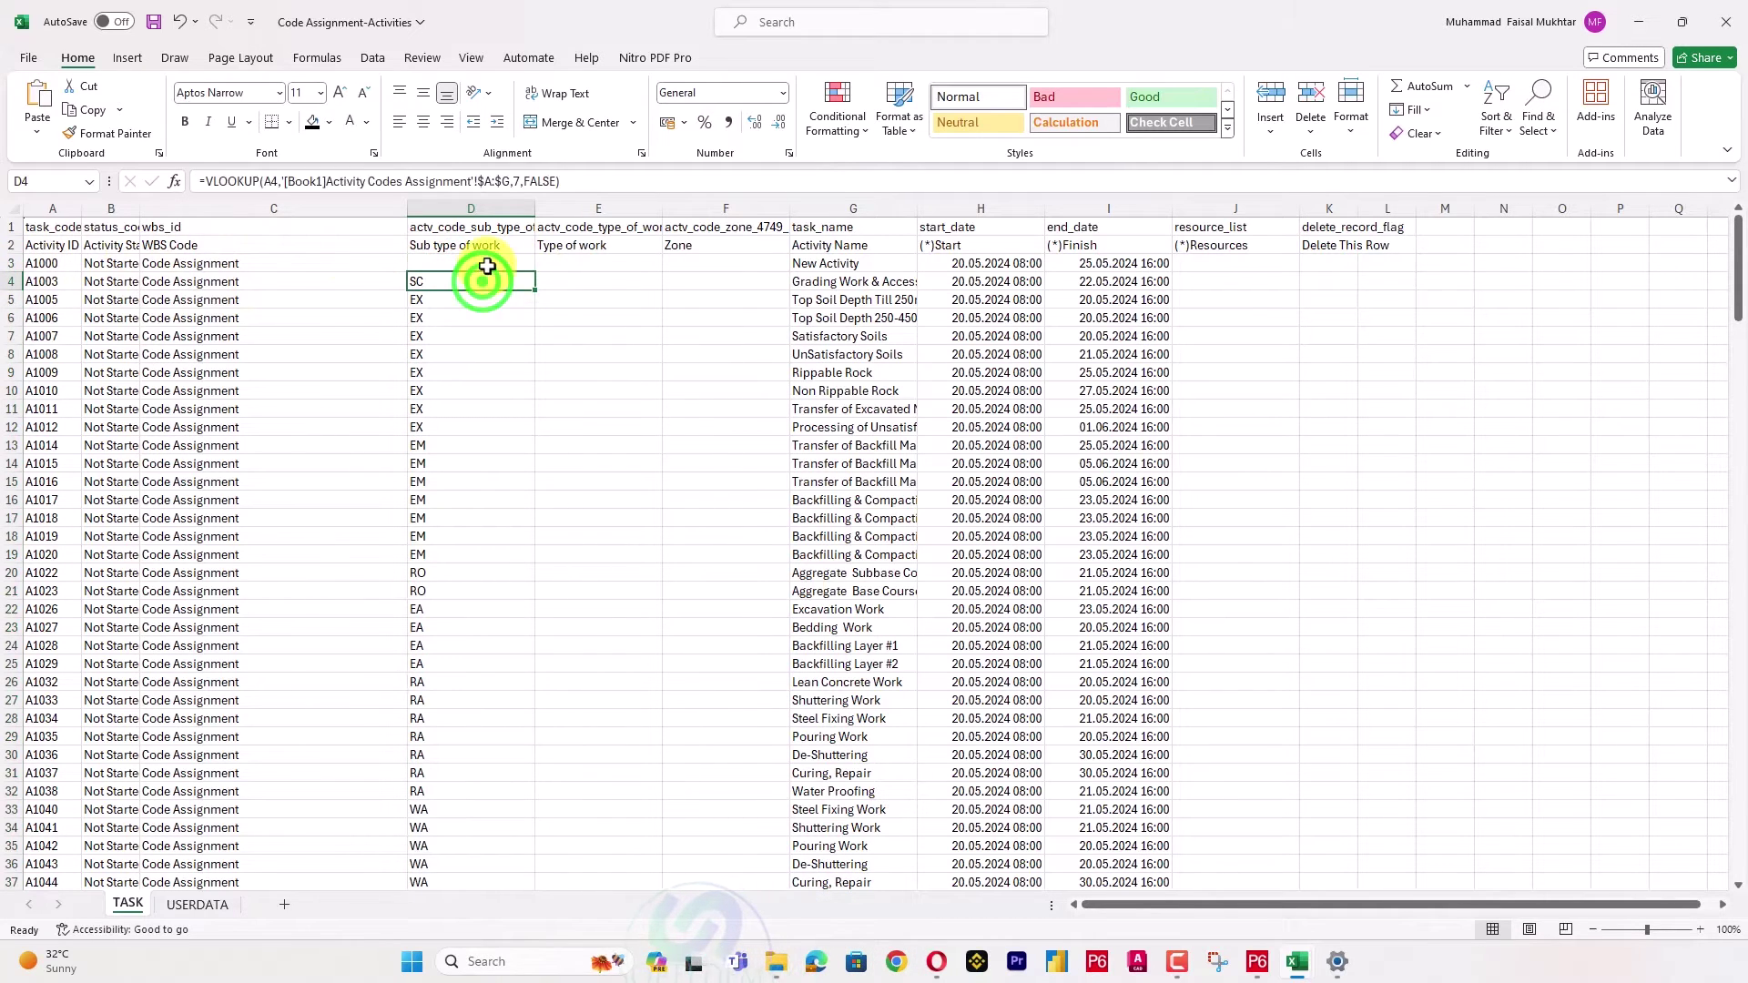
pyautogui.moveTo(487, 264); pyautogui.dragTo(487, 285)
# Start a VLOOKUP in E3 under Type of work with lookup value A3 and columns A to G of Book1's Activity Codes Assignment sheet as table.
pyautogui.click(574, 264)
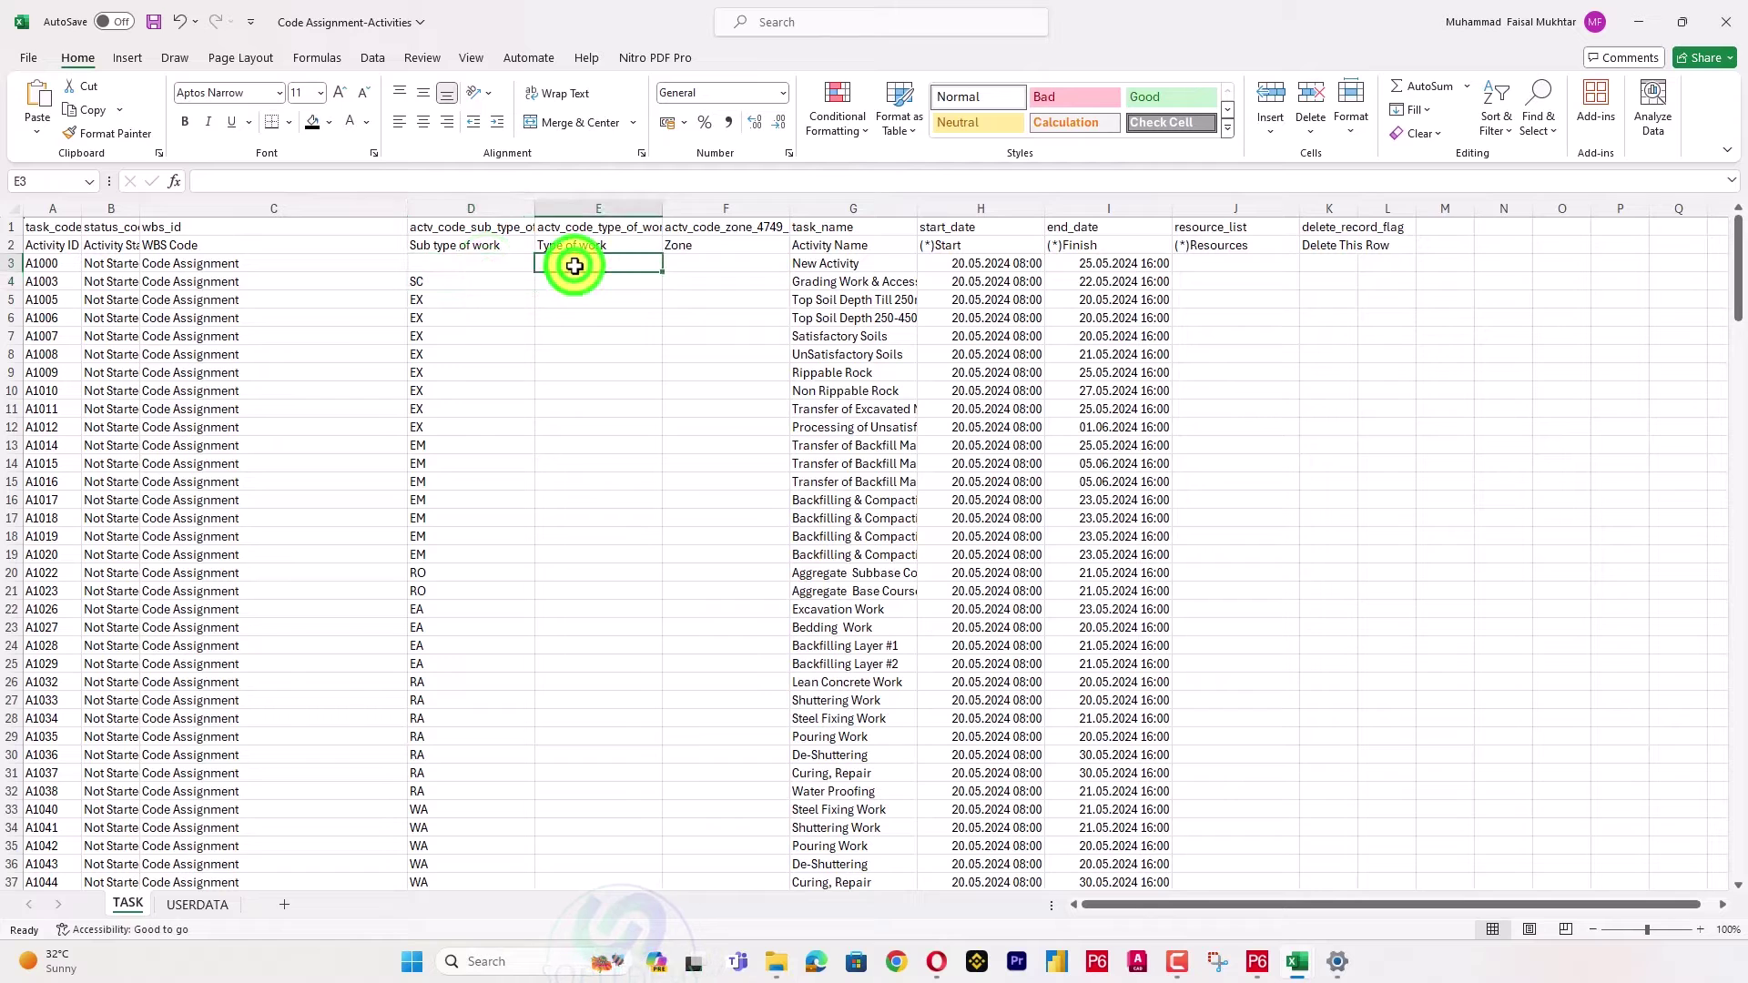
pyautogui.write('=')
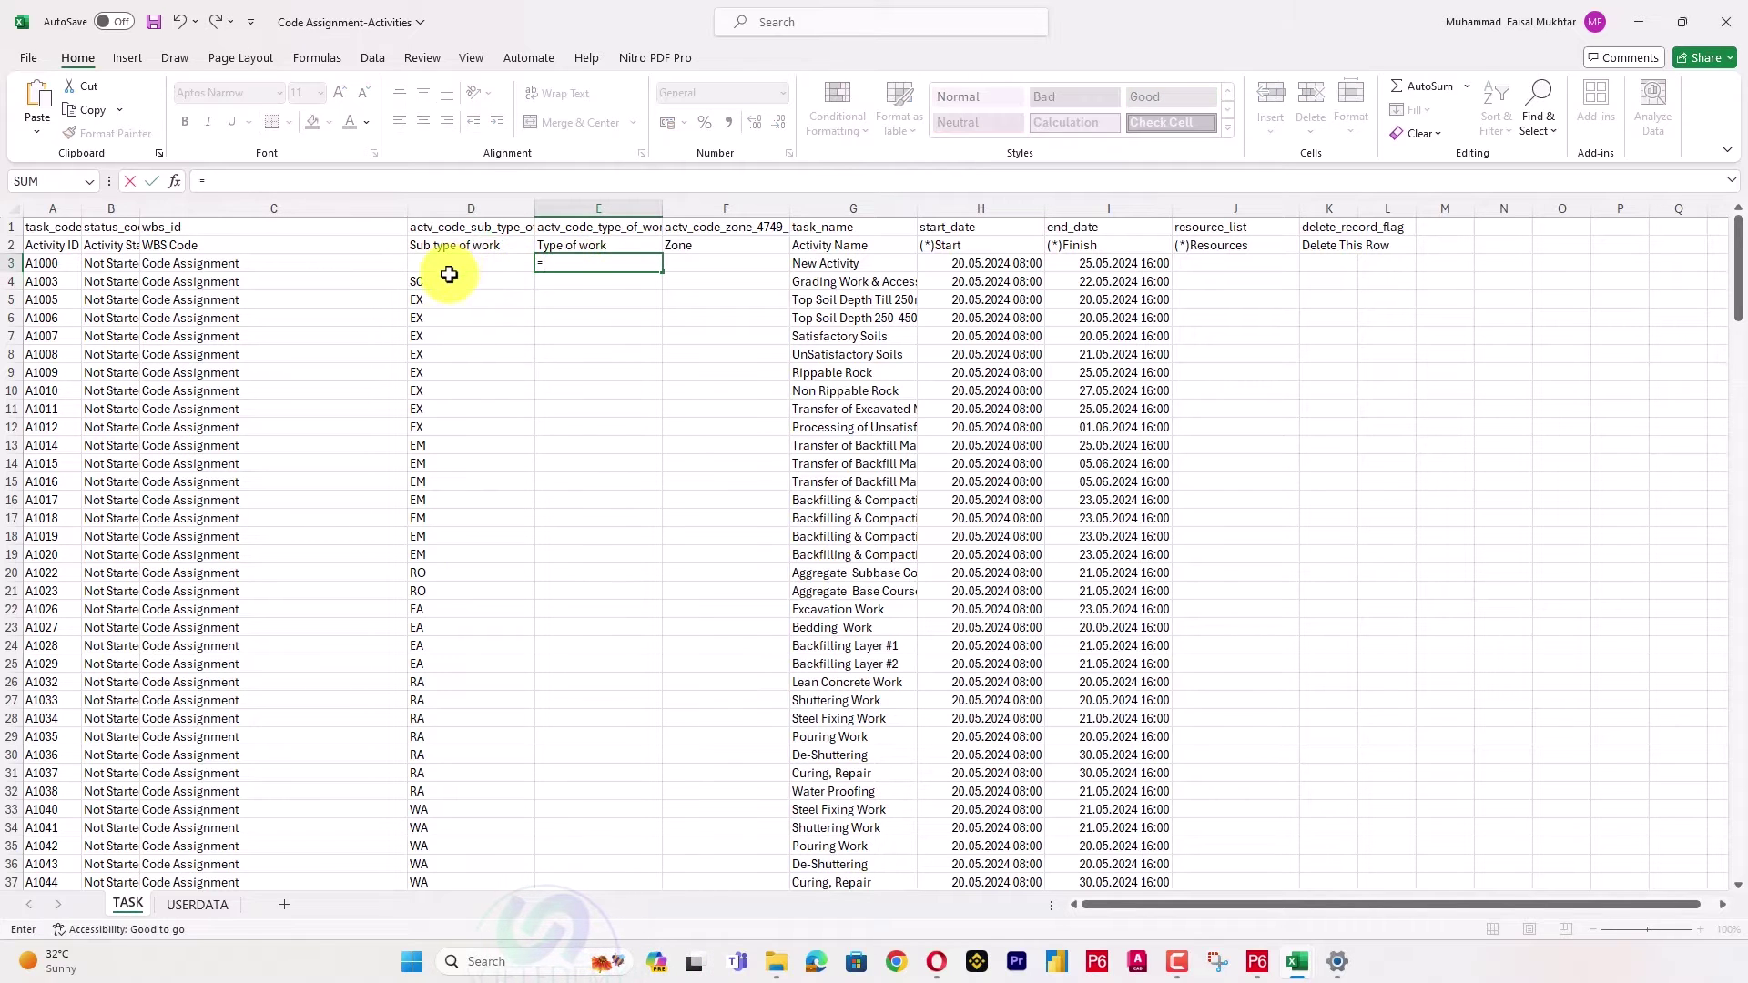
pyautogui.write('v')
pyautogui.doubleClick(577, 393)
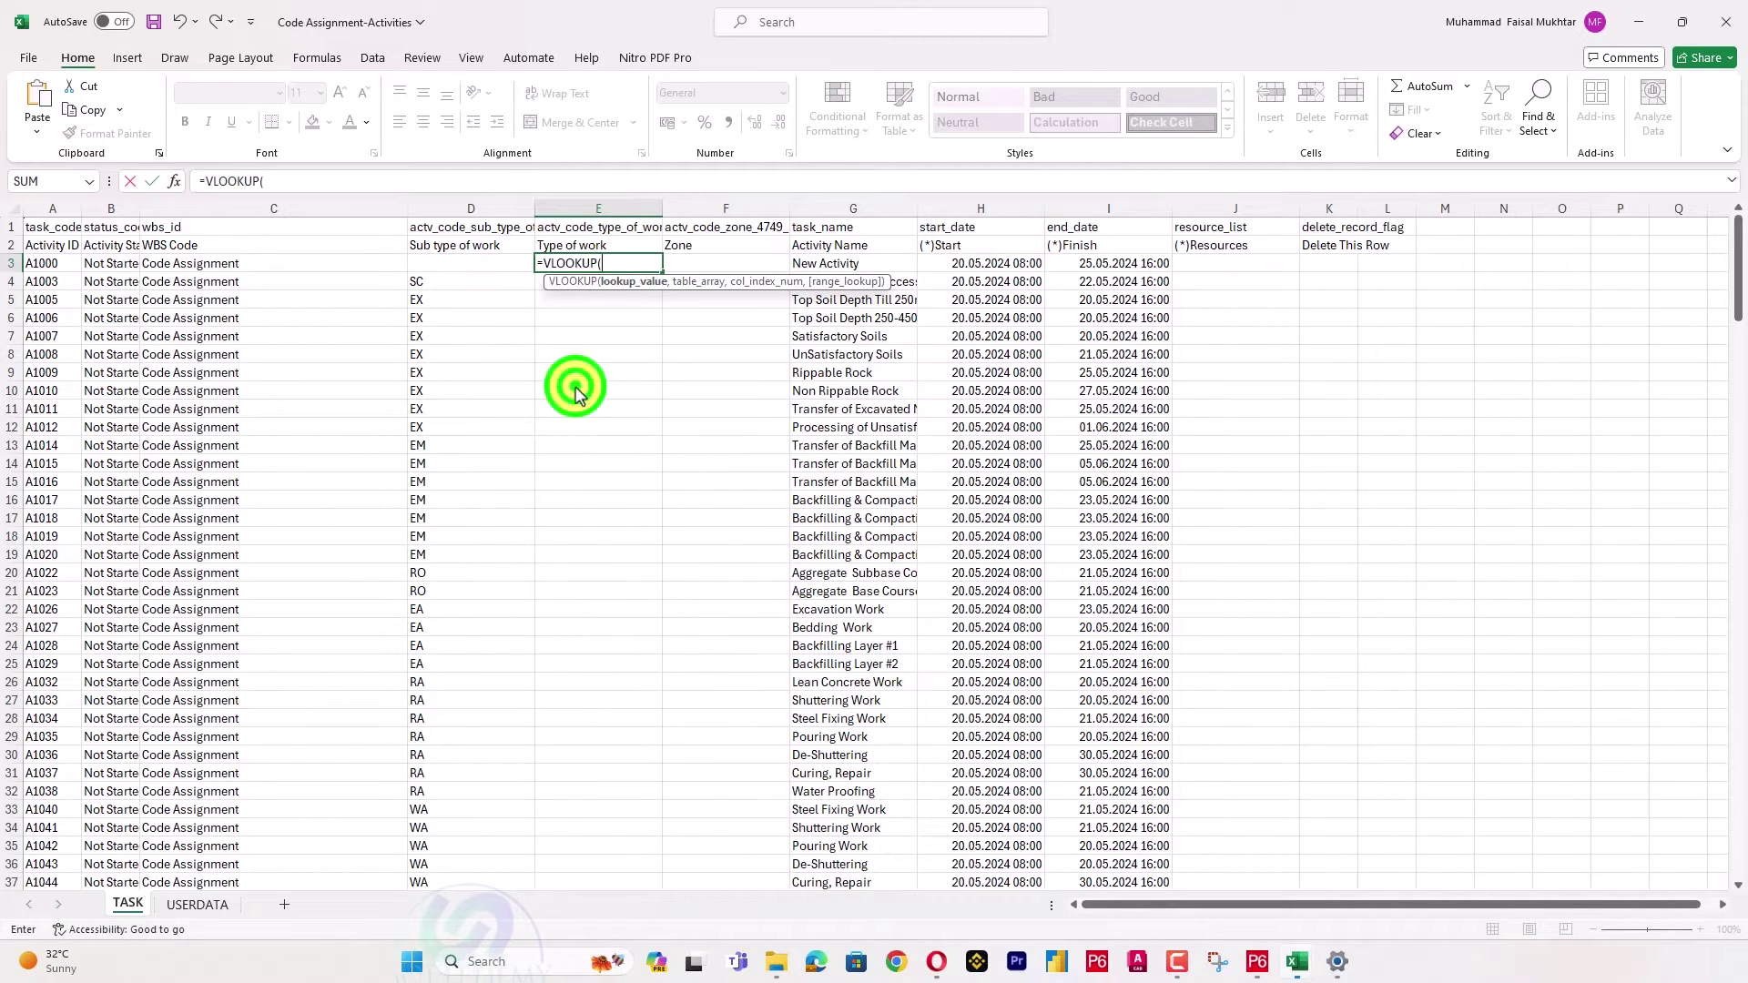
pyautogui.click(52, 274)
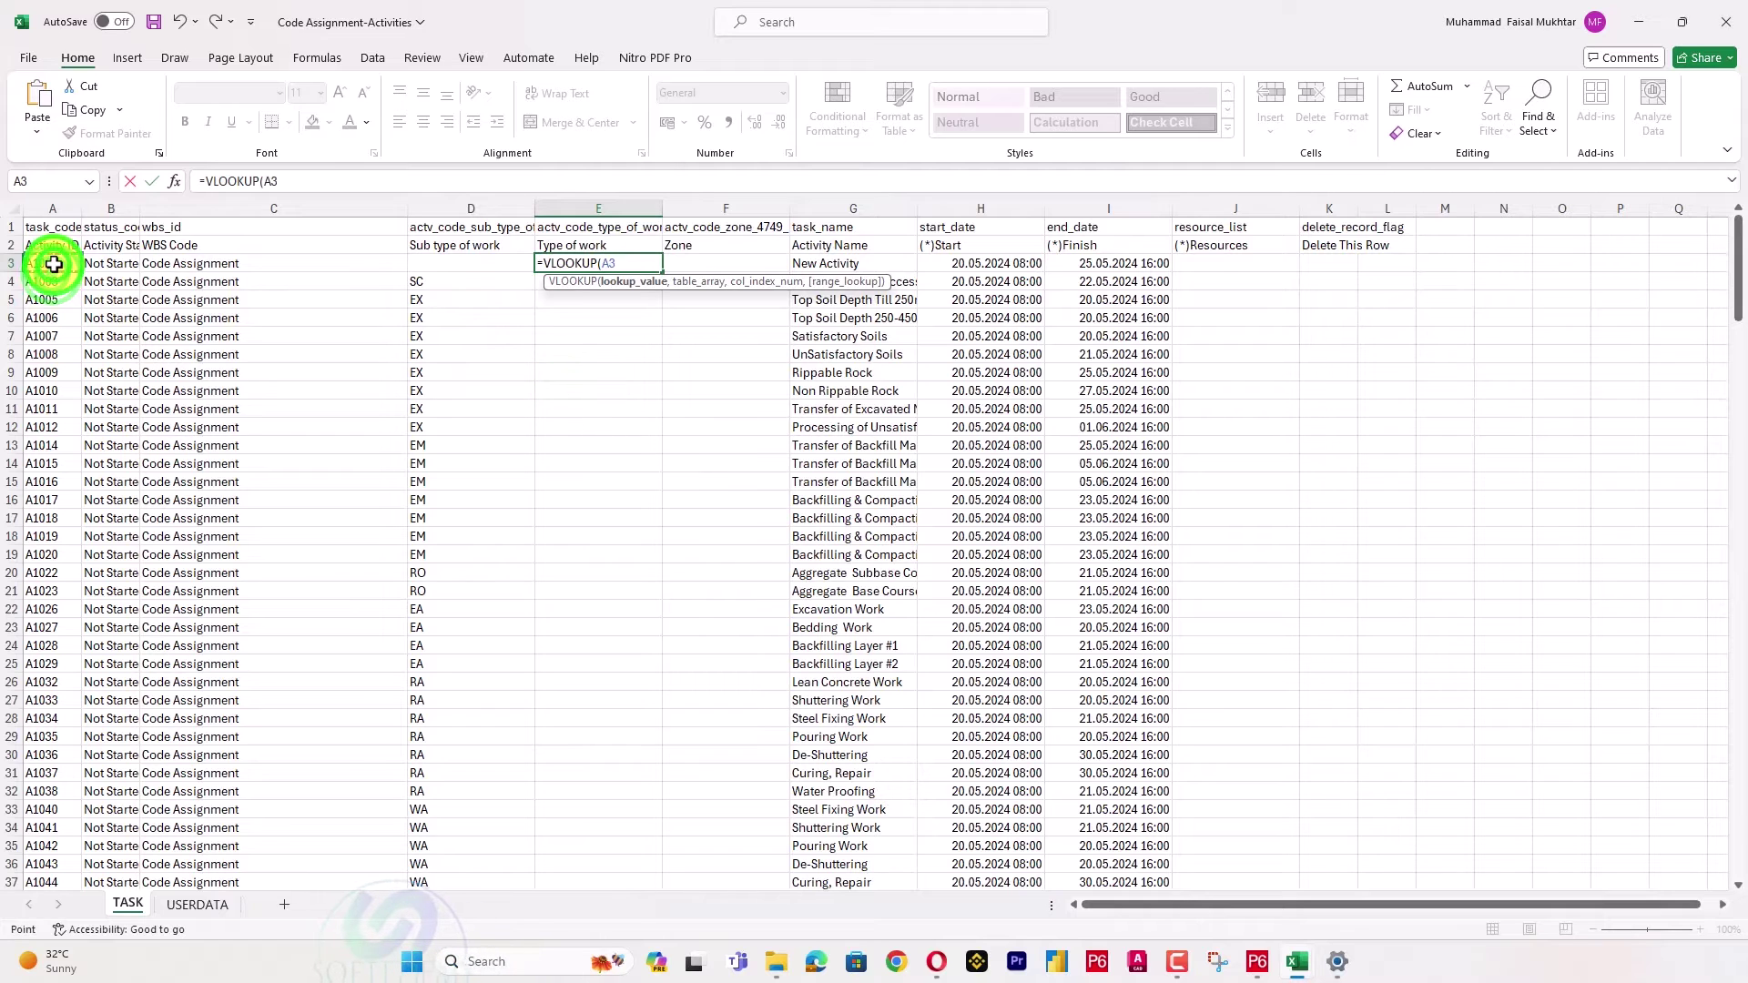
pyautogui.write(',')
pyautogui.hotkey('ctrl', 'Tab')
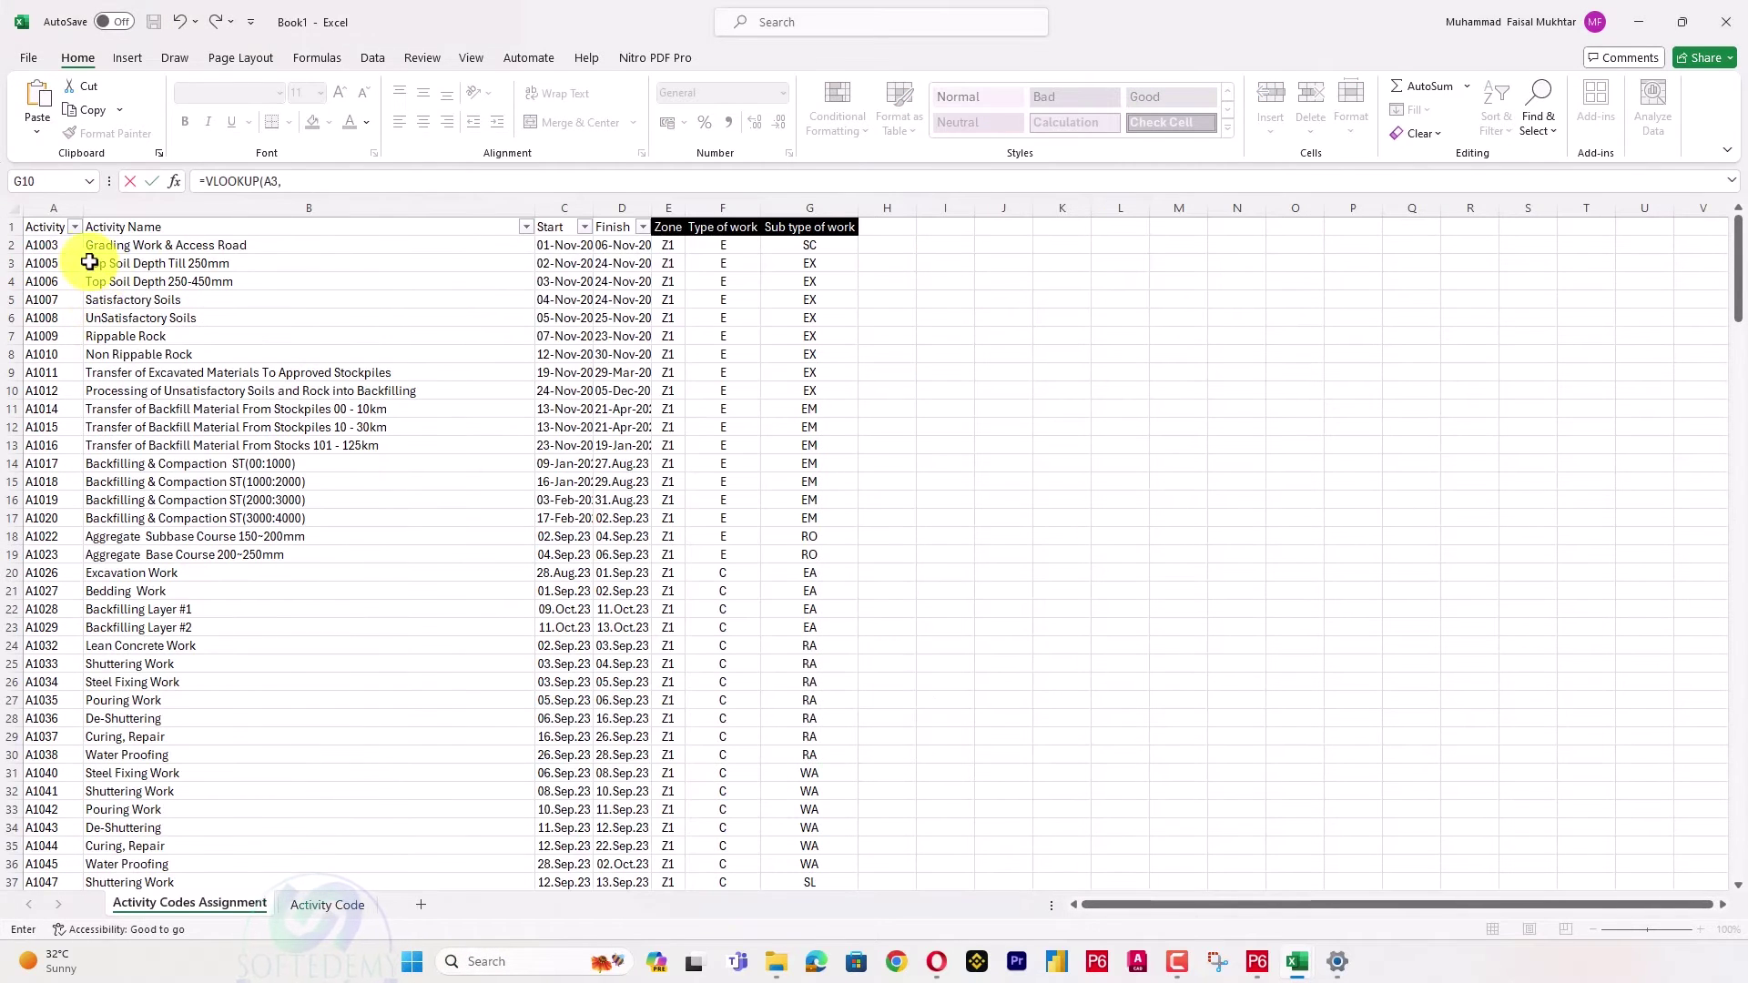
pyautogui.moveTo(39, 207); pyautogui.dragTo(785, 195)
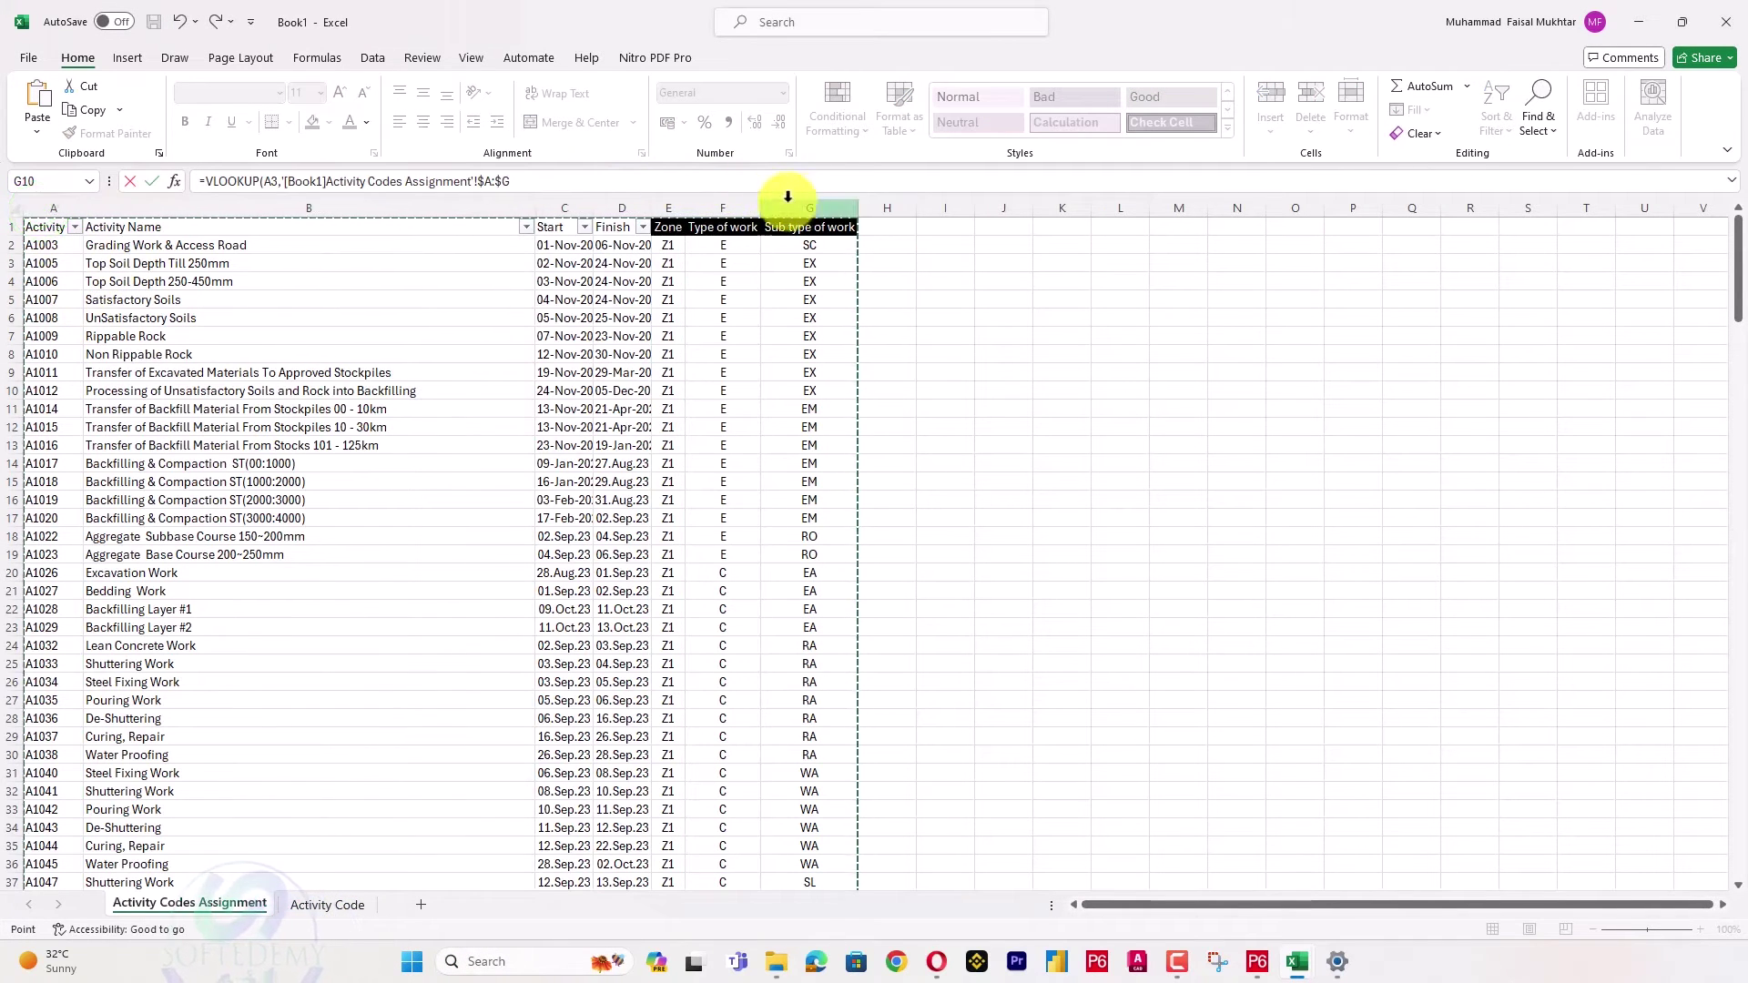
# Complete the E3 VLOOKUP with column index 6 and FALSE, and fill it down the Type of work column.
pyautogui.click(717, 183)
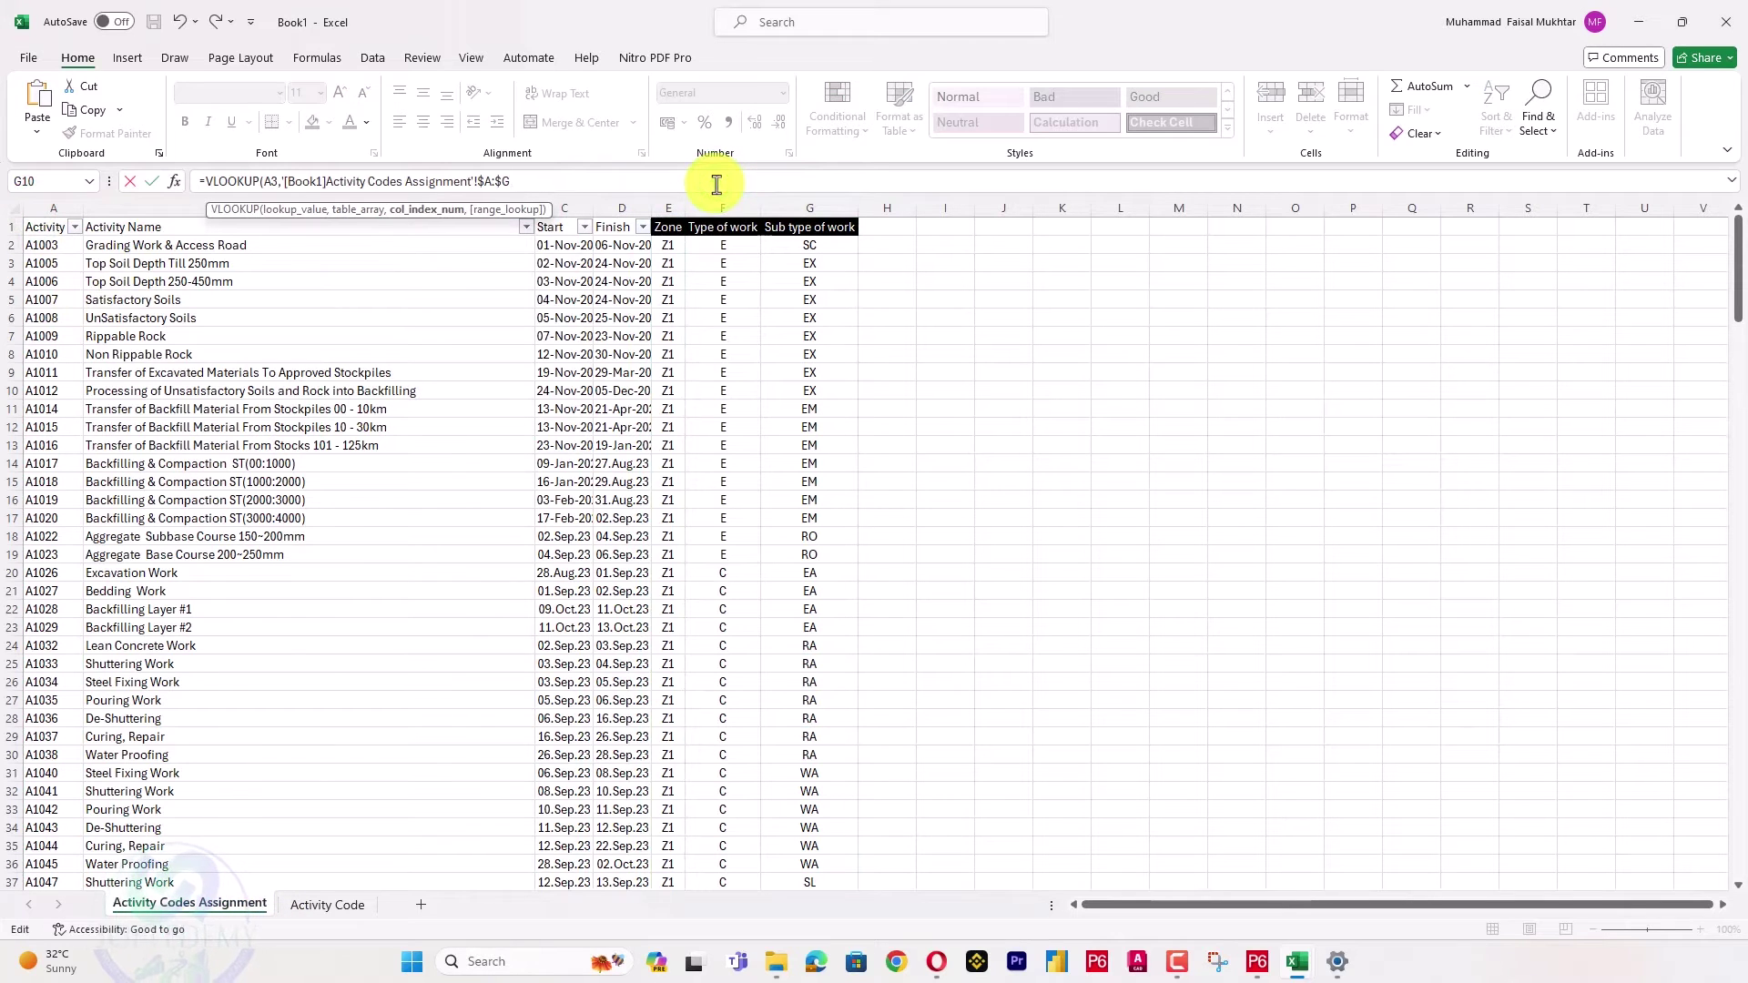
pyautogui.write(',6,')
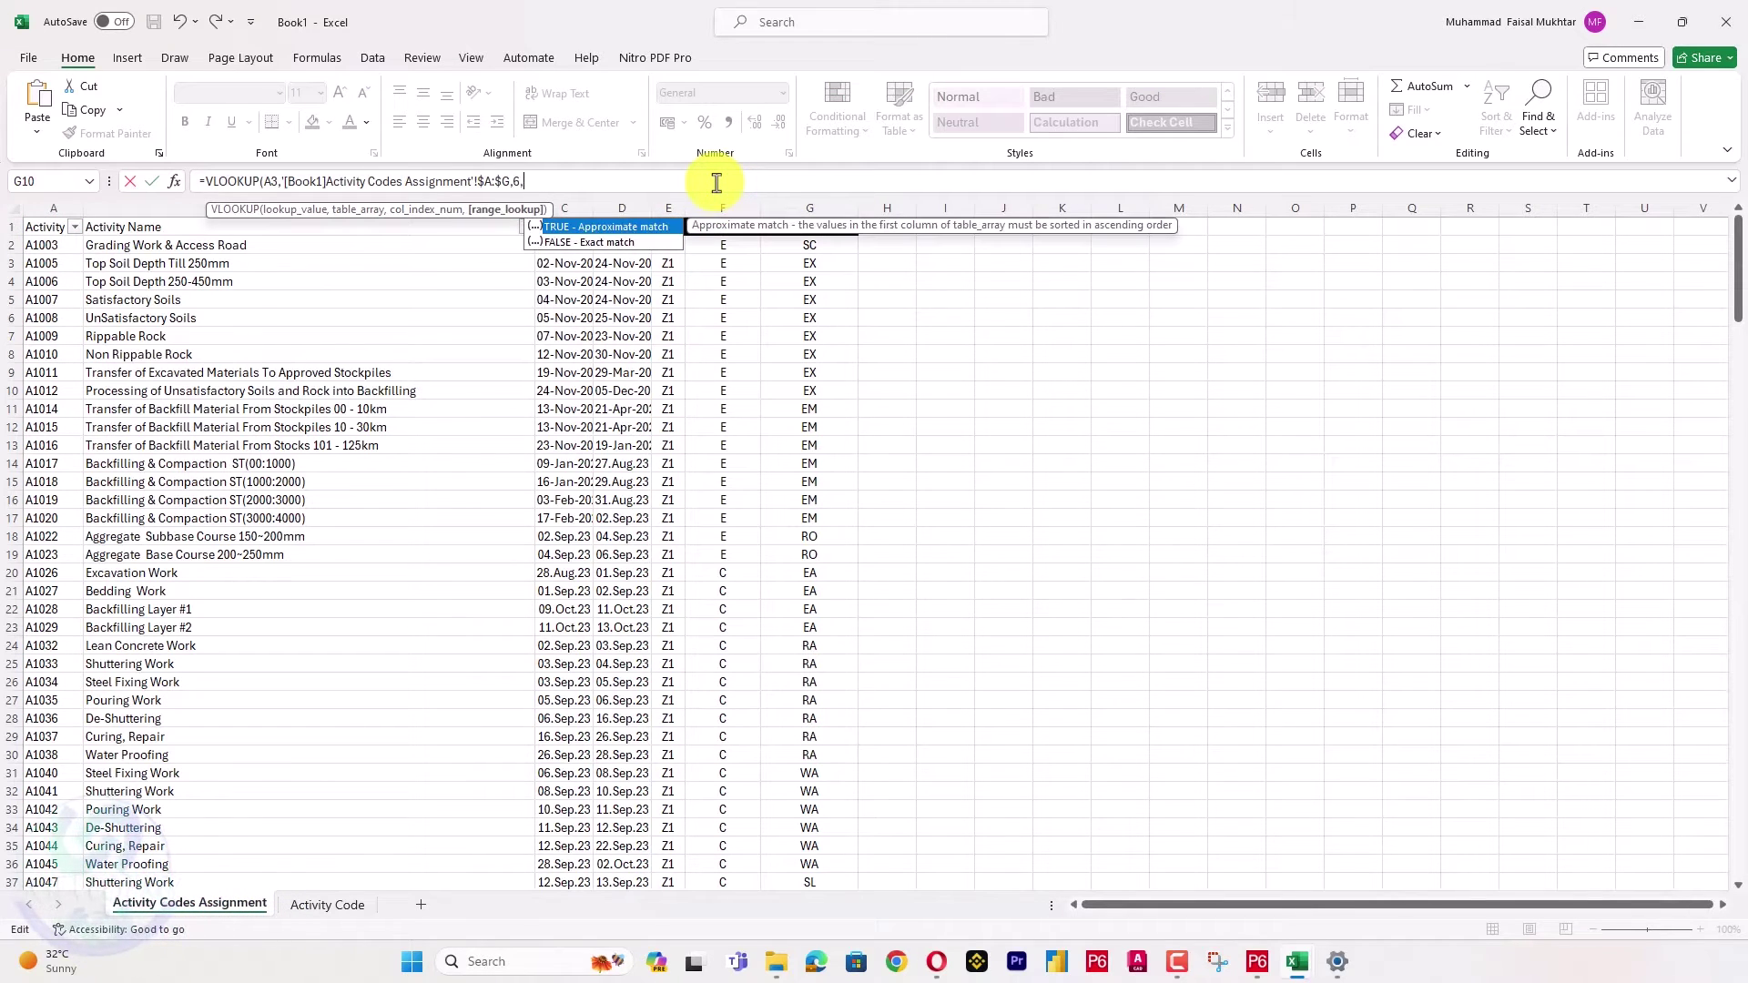
pyautogui.write('fa')
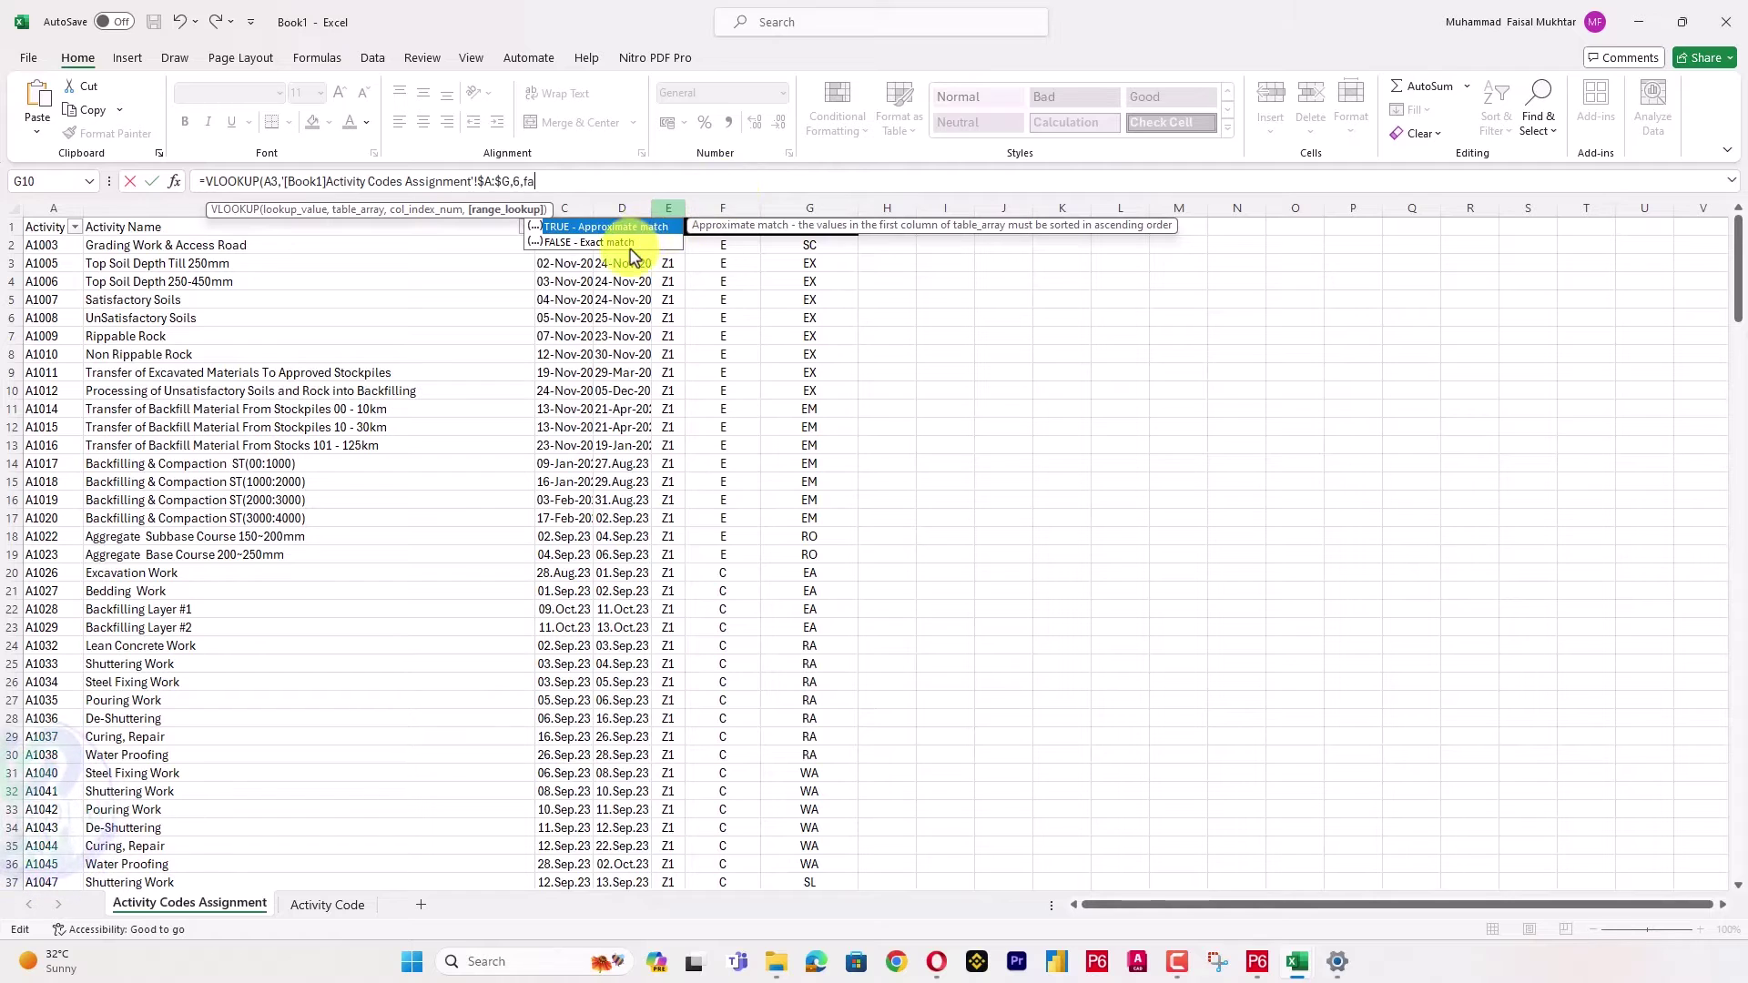
pyautogui.doubleClick(629, 244)
pyautogui.click(596, 186)
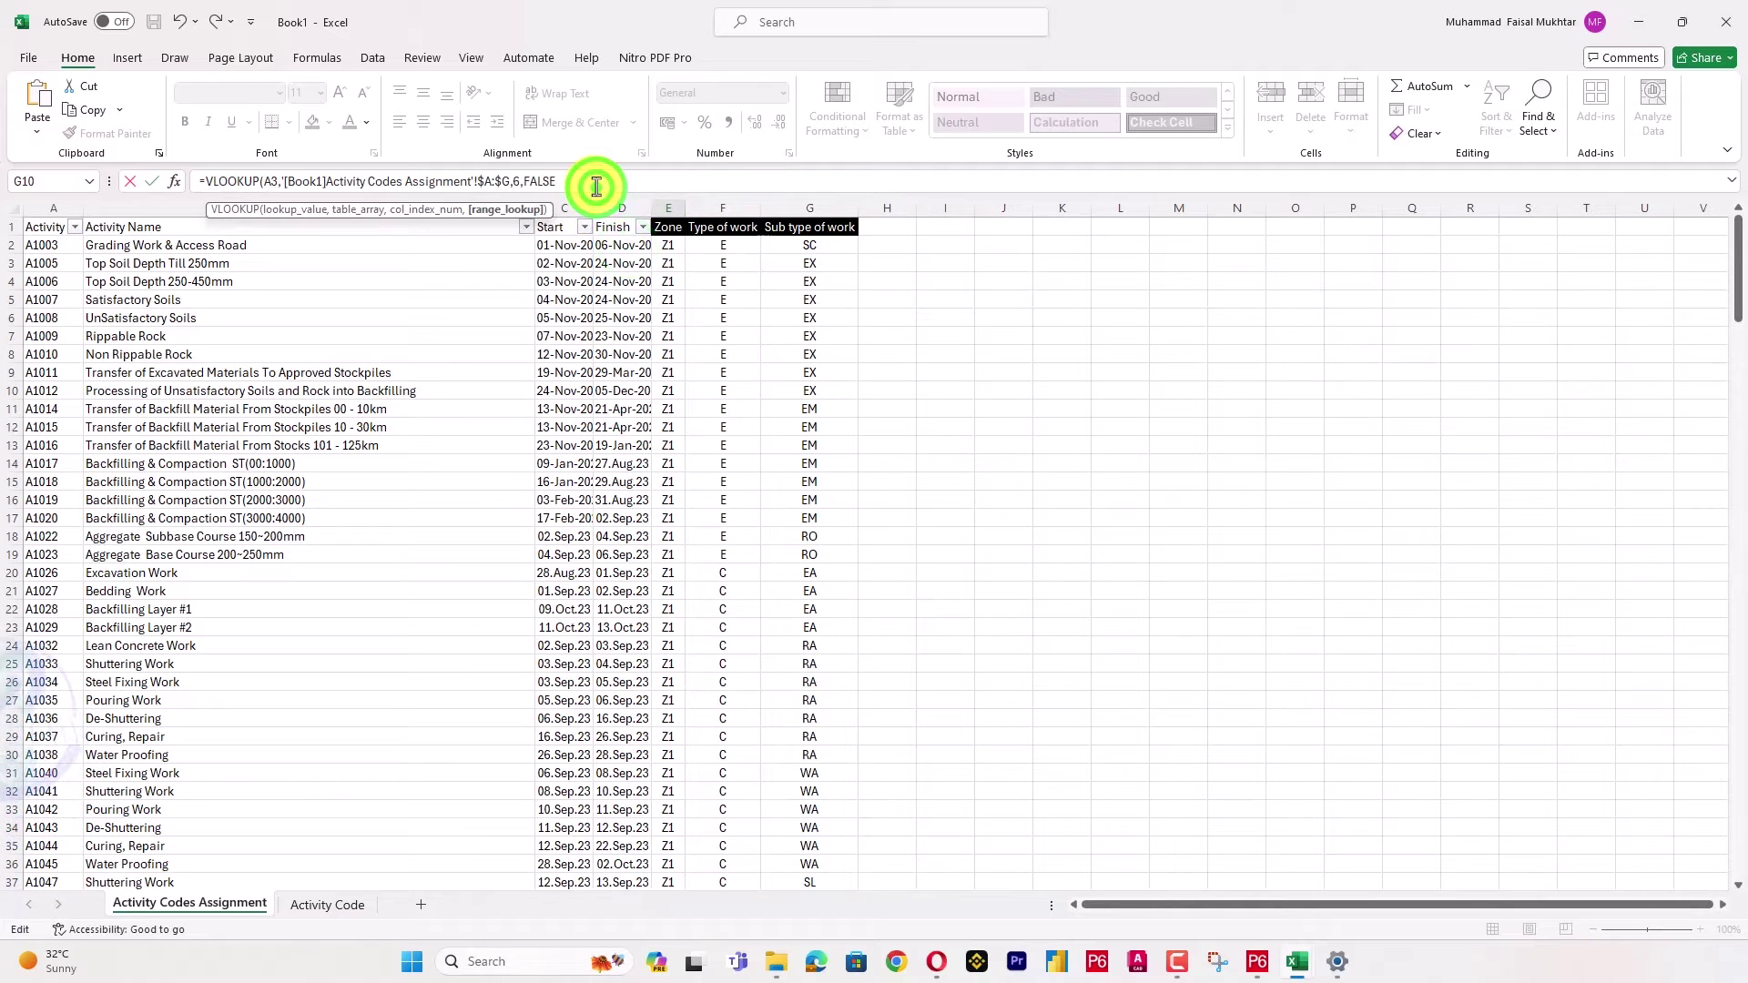
pyautogui.press('Return')
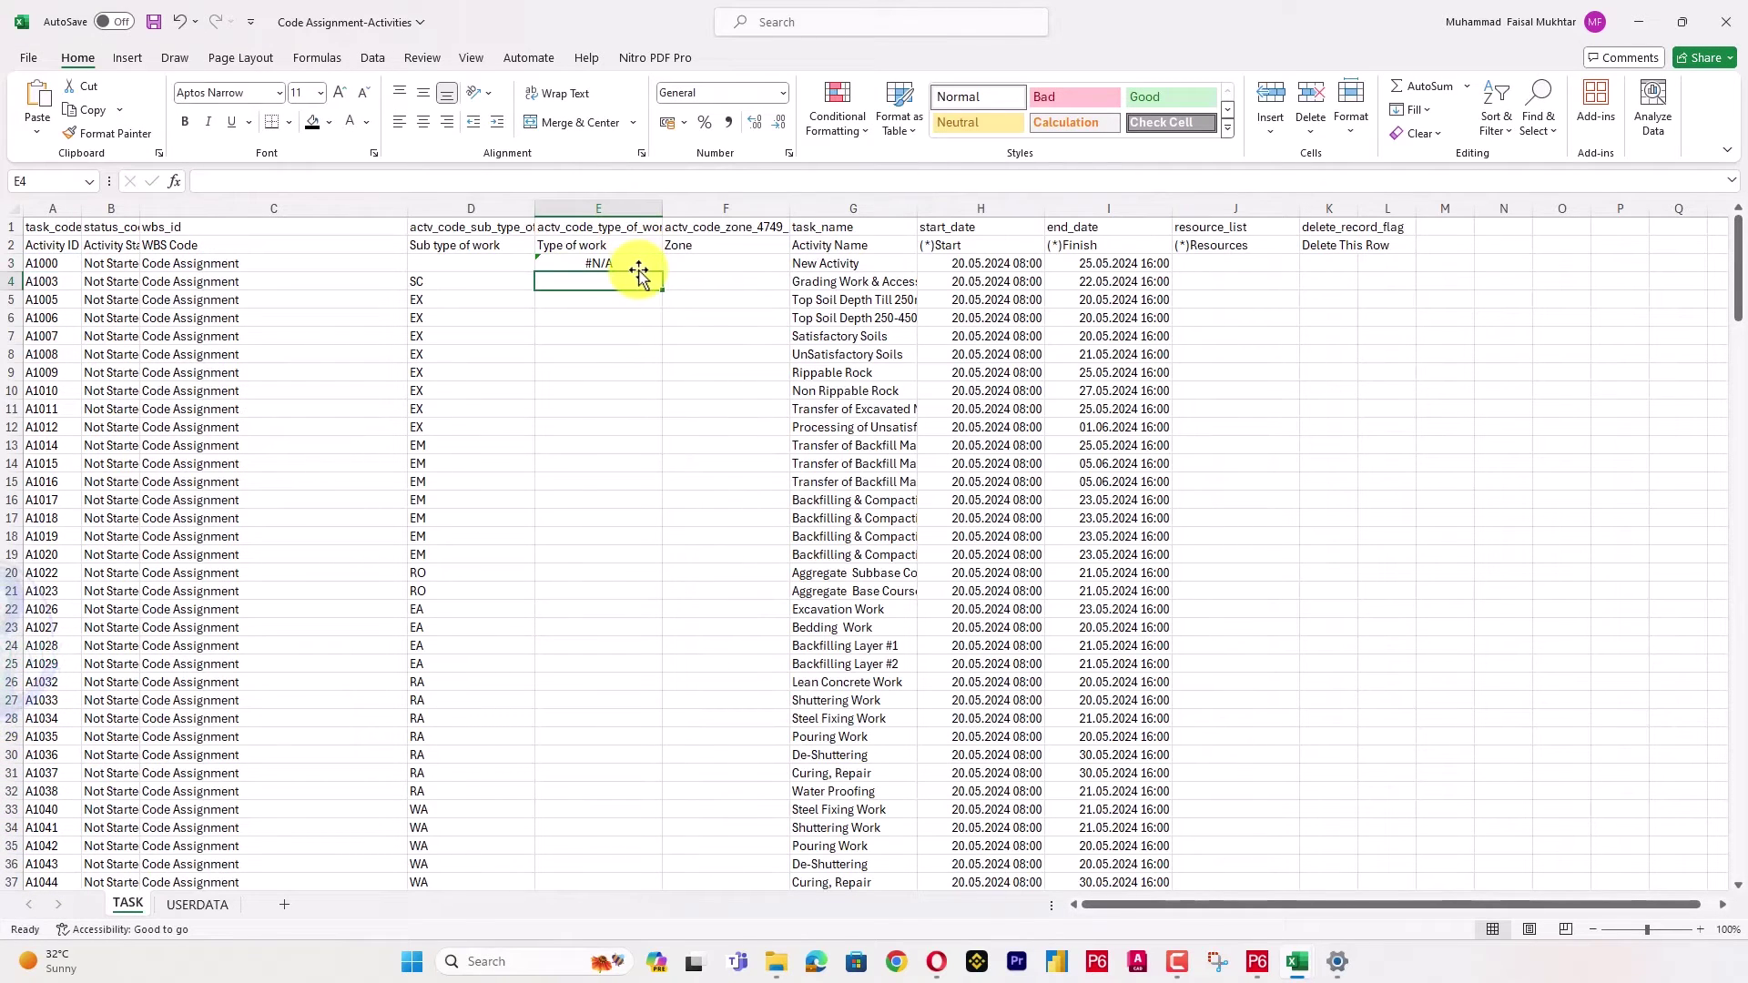
pyautogui.click(640, 264)
pyautogui.doubleClick(665, 271)
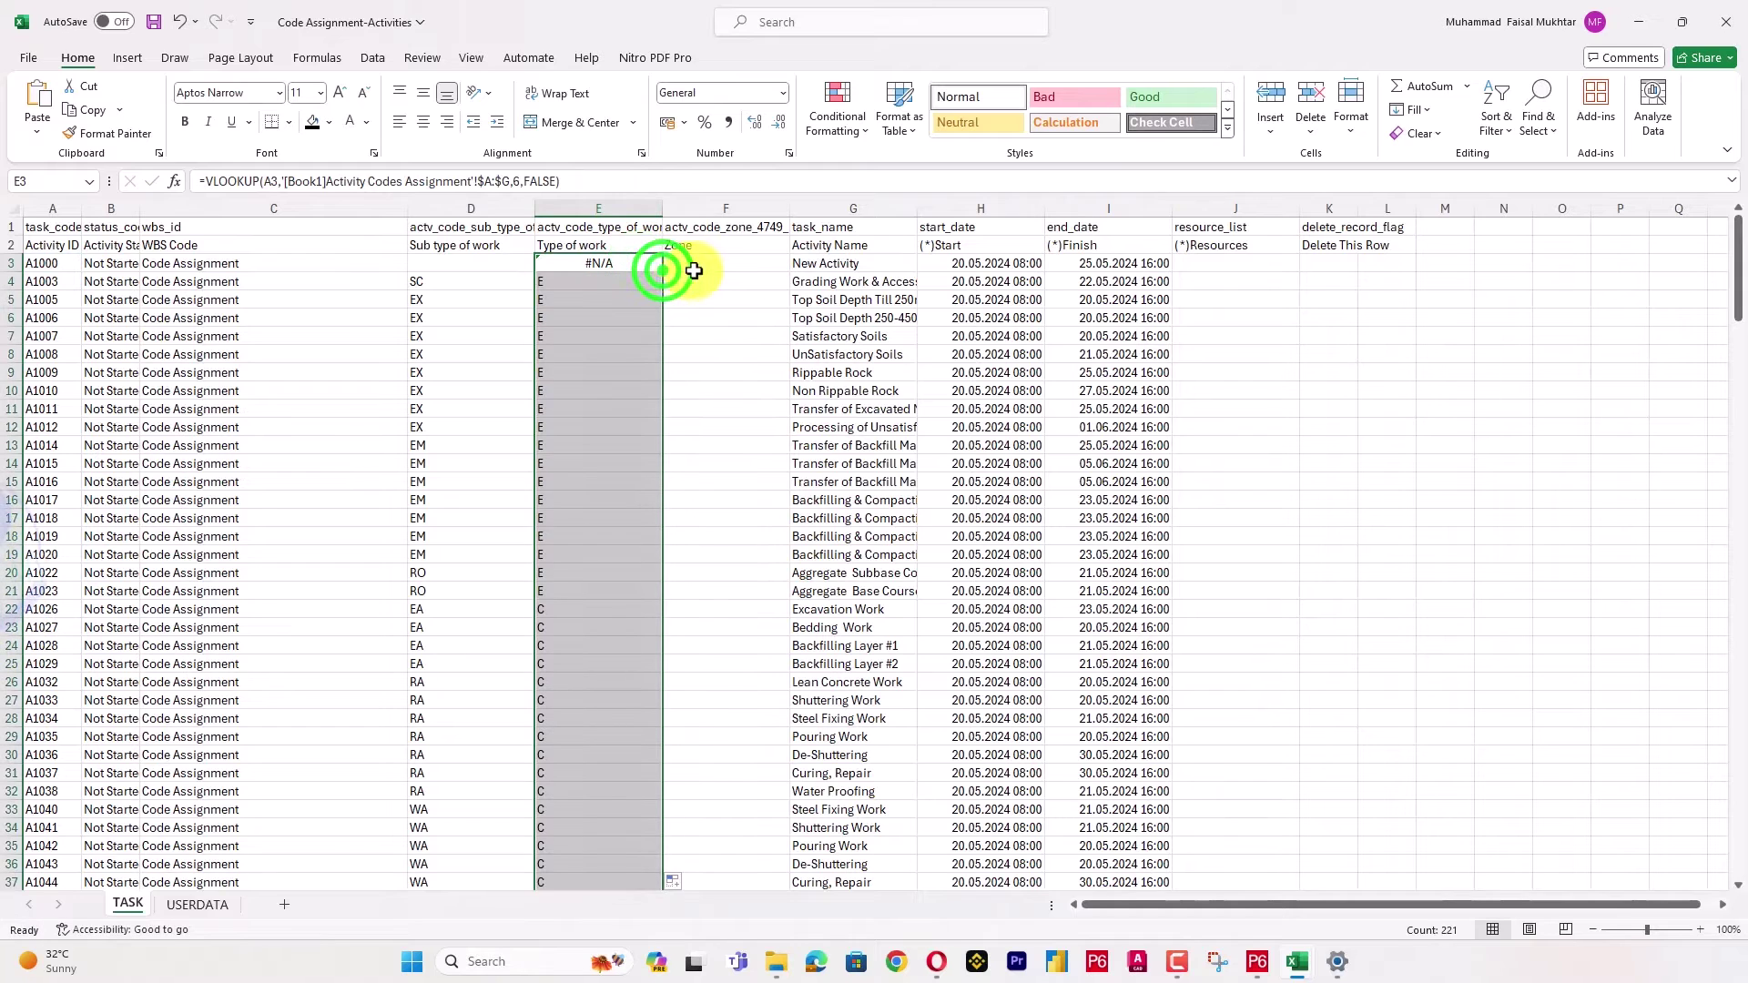
# Start a VLOOKUP in F3 under Zone with lookup value A3 and columns A to G of Book1's Activity Codes Assignment sheet as table.
pyautogui.scroll(-3, 701, 318)
pyautogui.scroll(4, 704, 352)
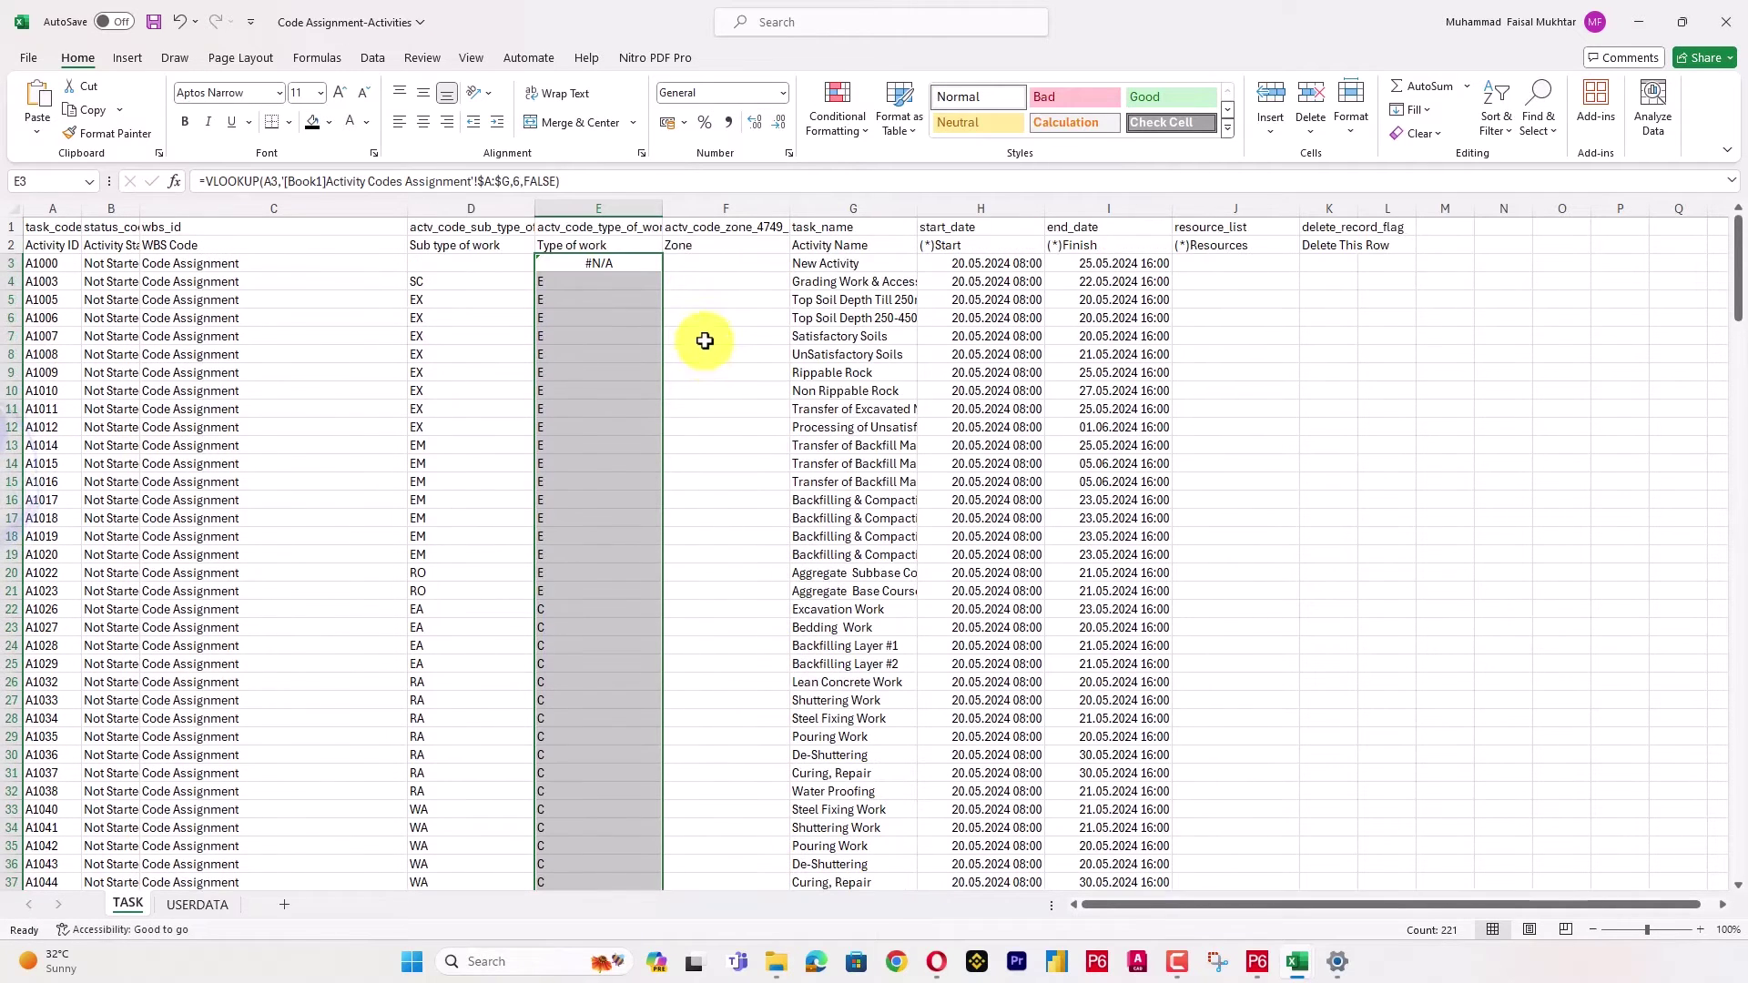
pyautogui.click(716, 266)
pyautogui.write('=')
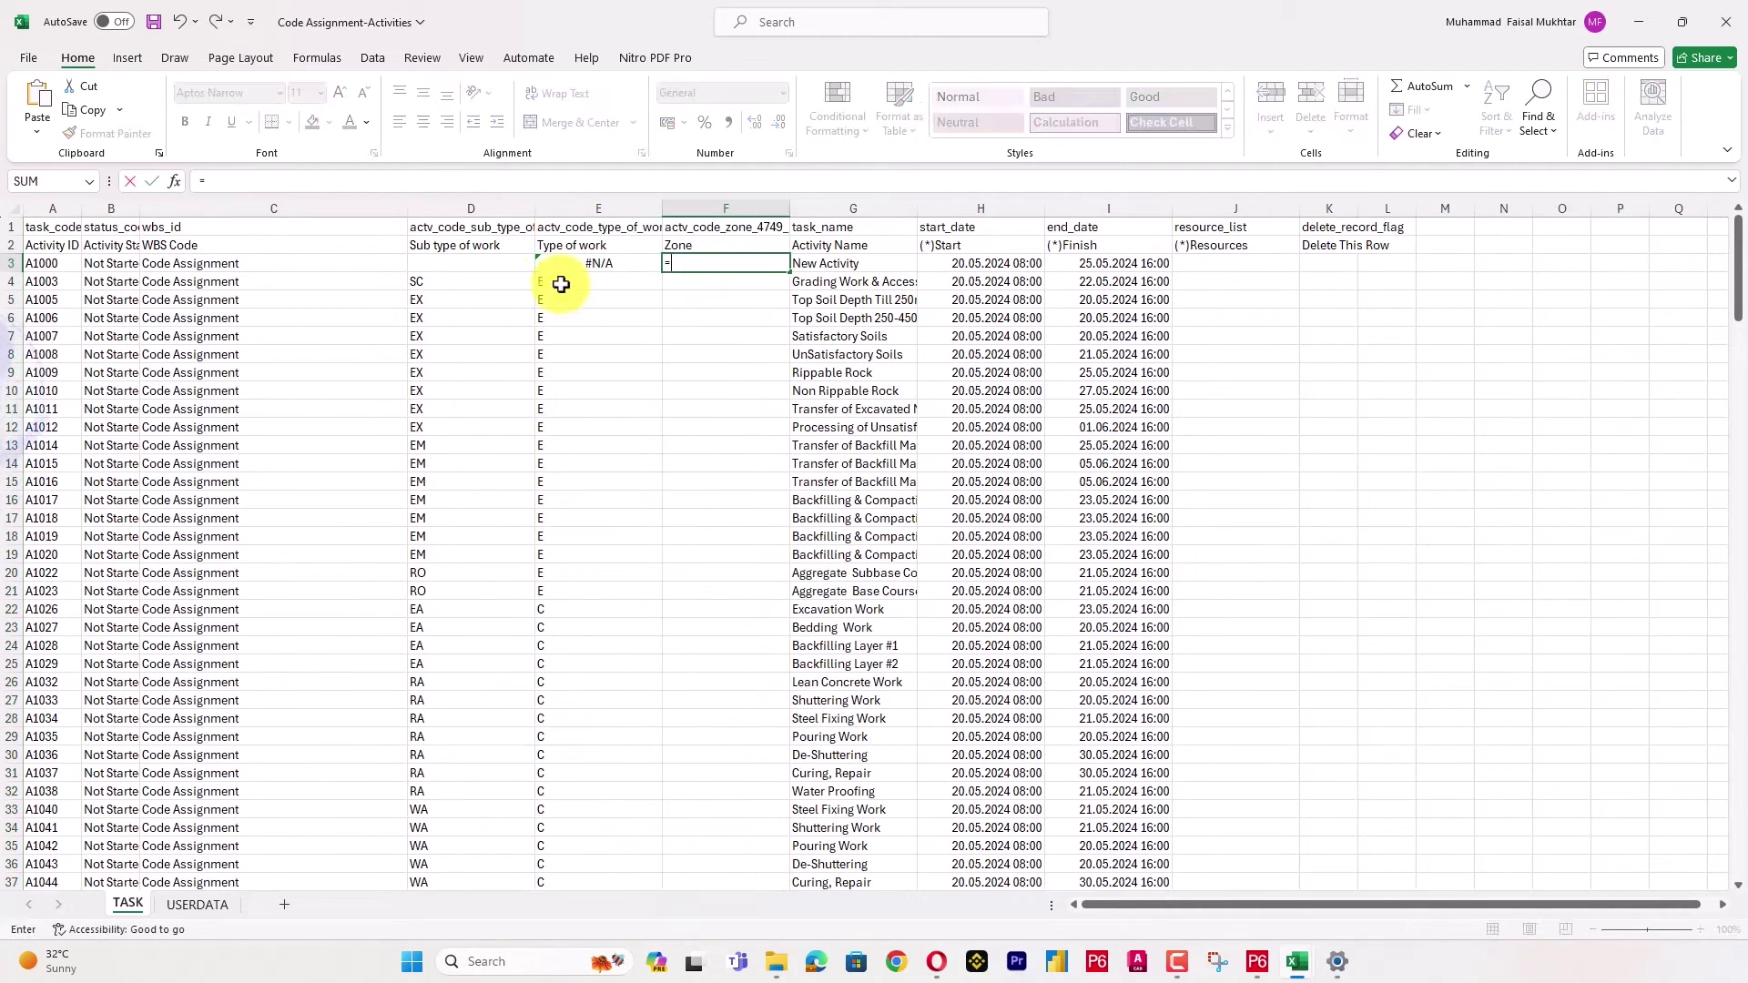
pyautogui.write('v')
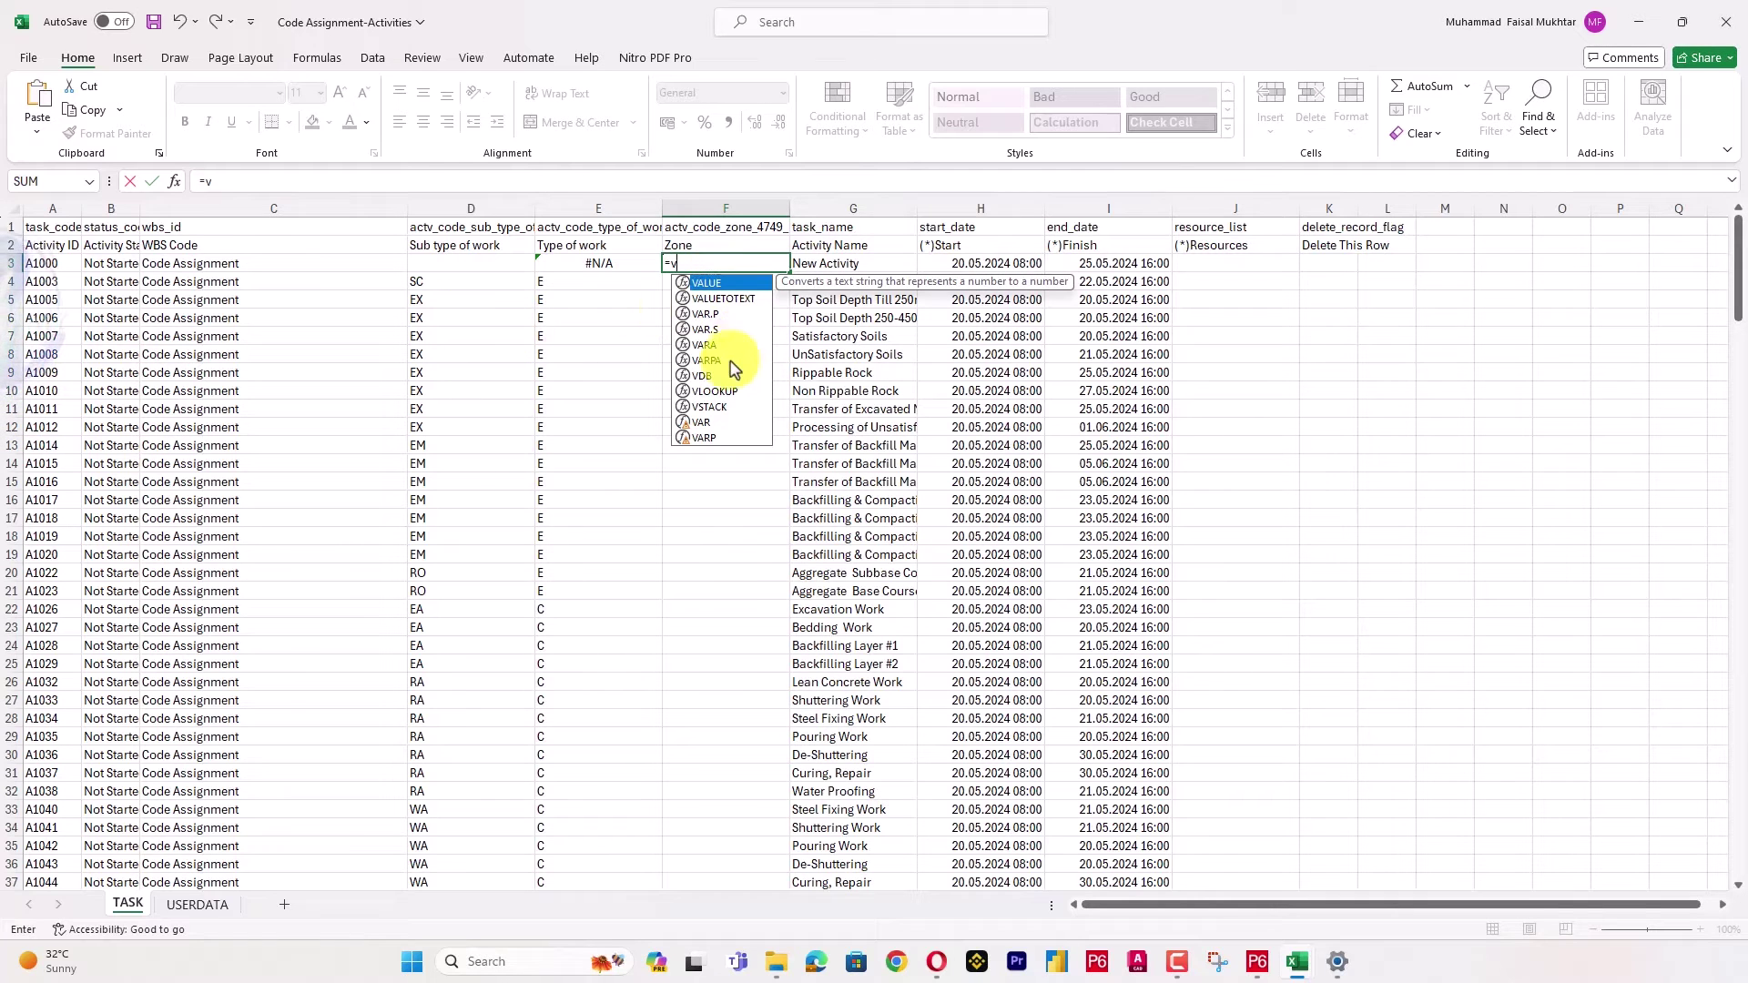
pyautogui.doubleClick(720, 390)
pyautogui.click(52, 263)
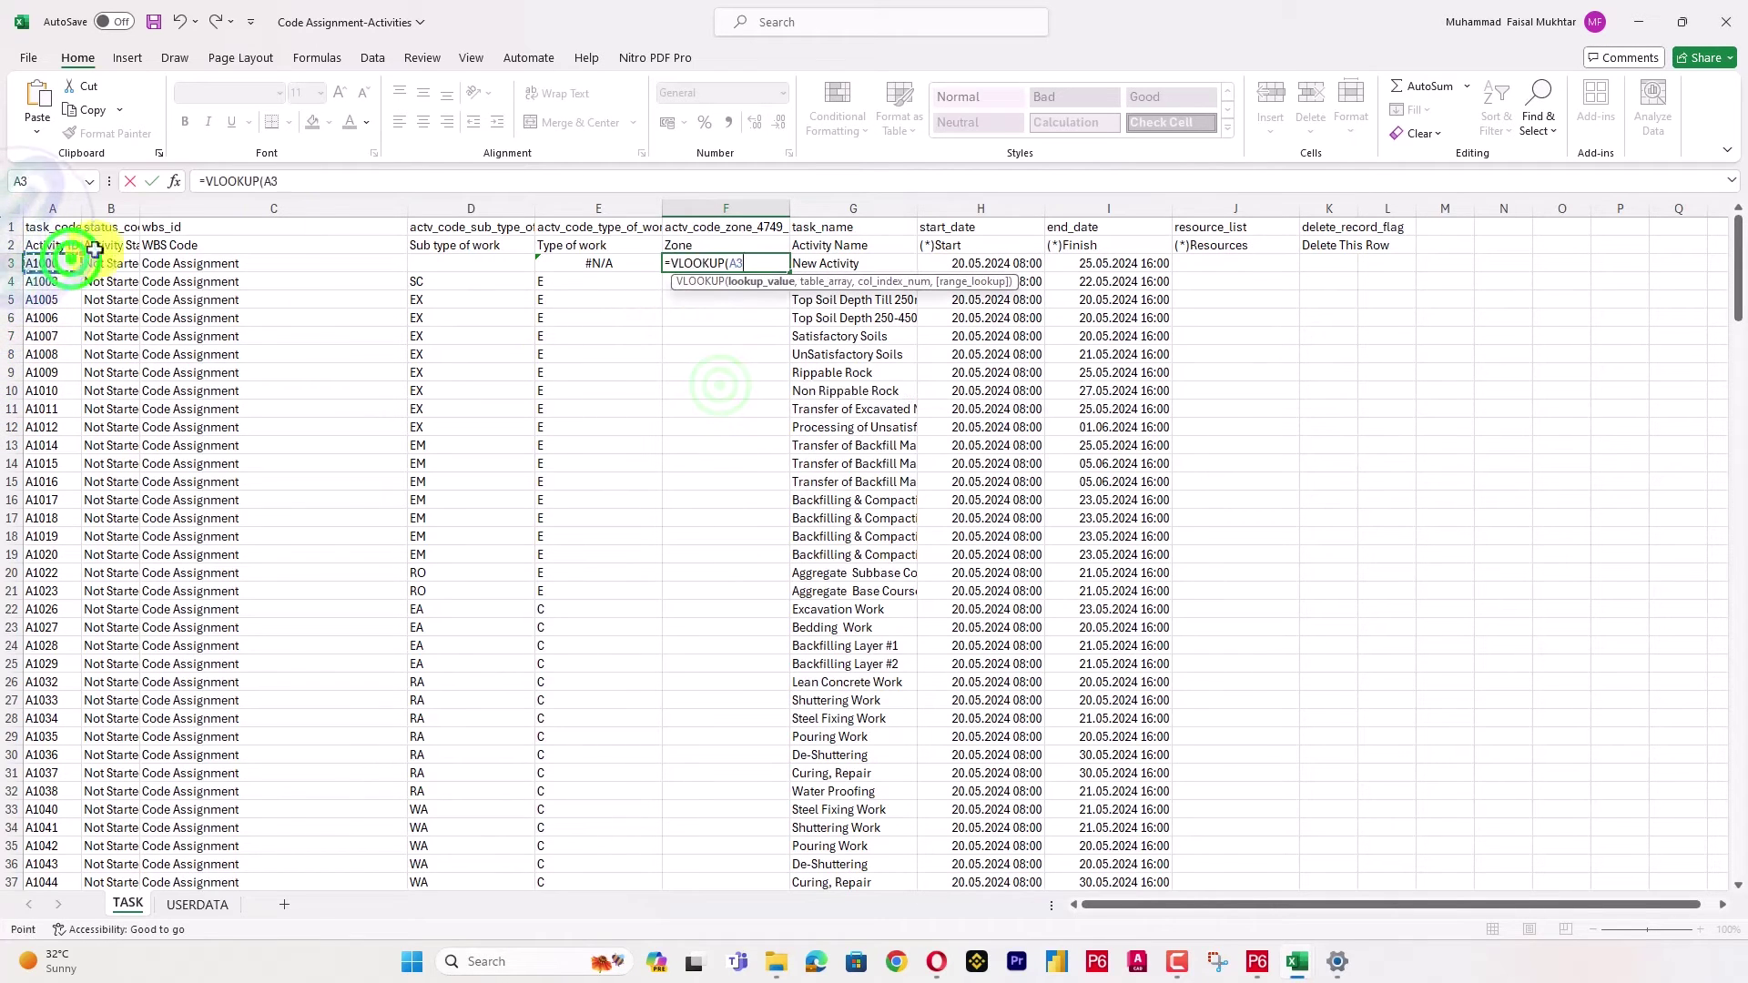
pyautogui.click(366, 180)
pyautogui.write(',')
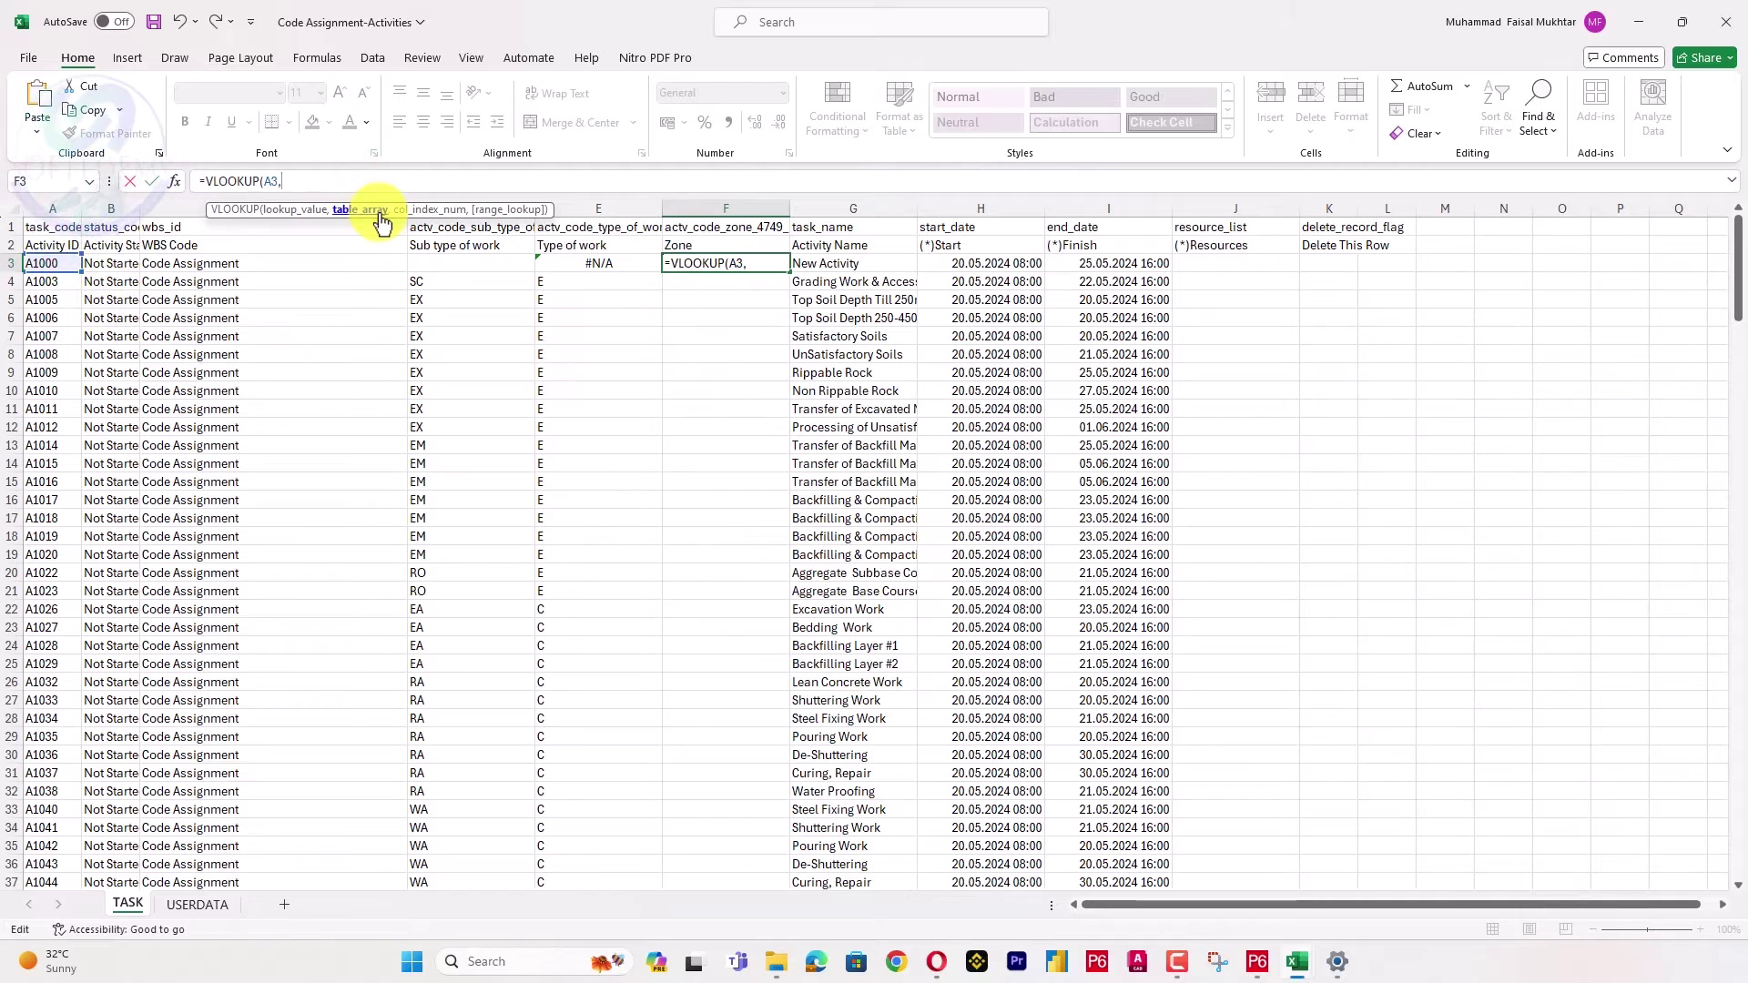
pyautogui.hotkey('ctrl', 'Tab')
pyautogui.moveTo(50, 208); pyautogui.dragTo(811, 183)
# Complete the F3 VLOOKUP with column index 5 and FALSE, and fill it down the Zone column.
pyautogui.write(',5,')
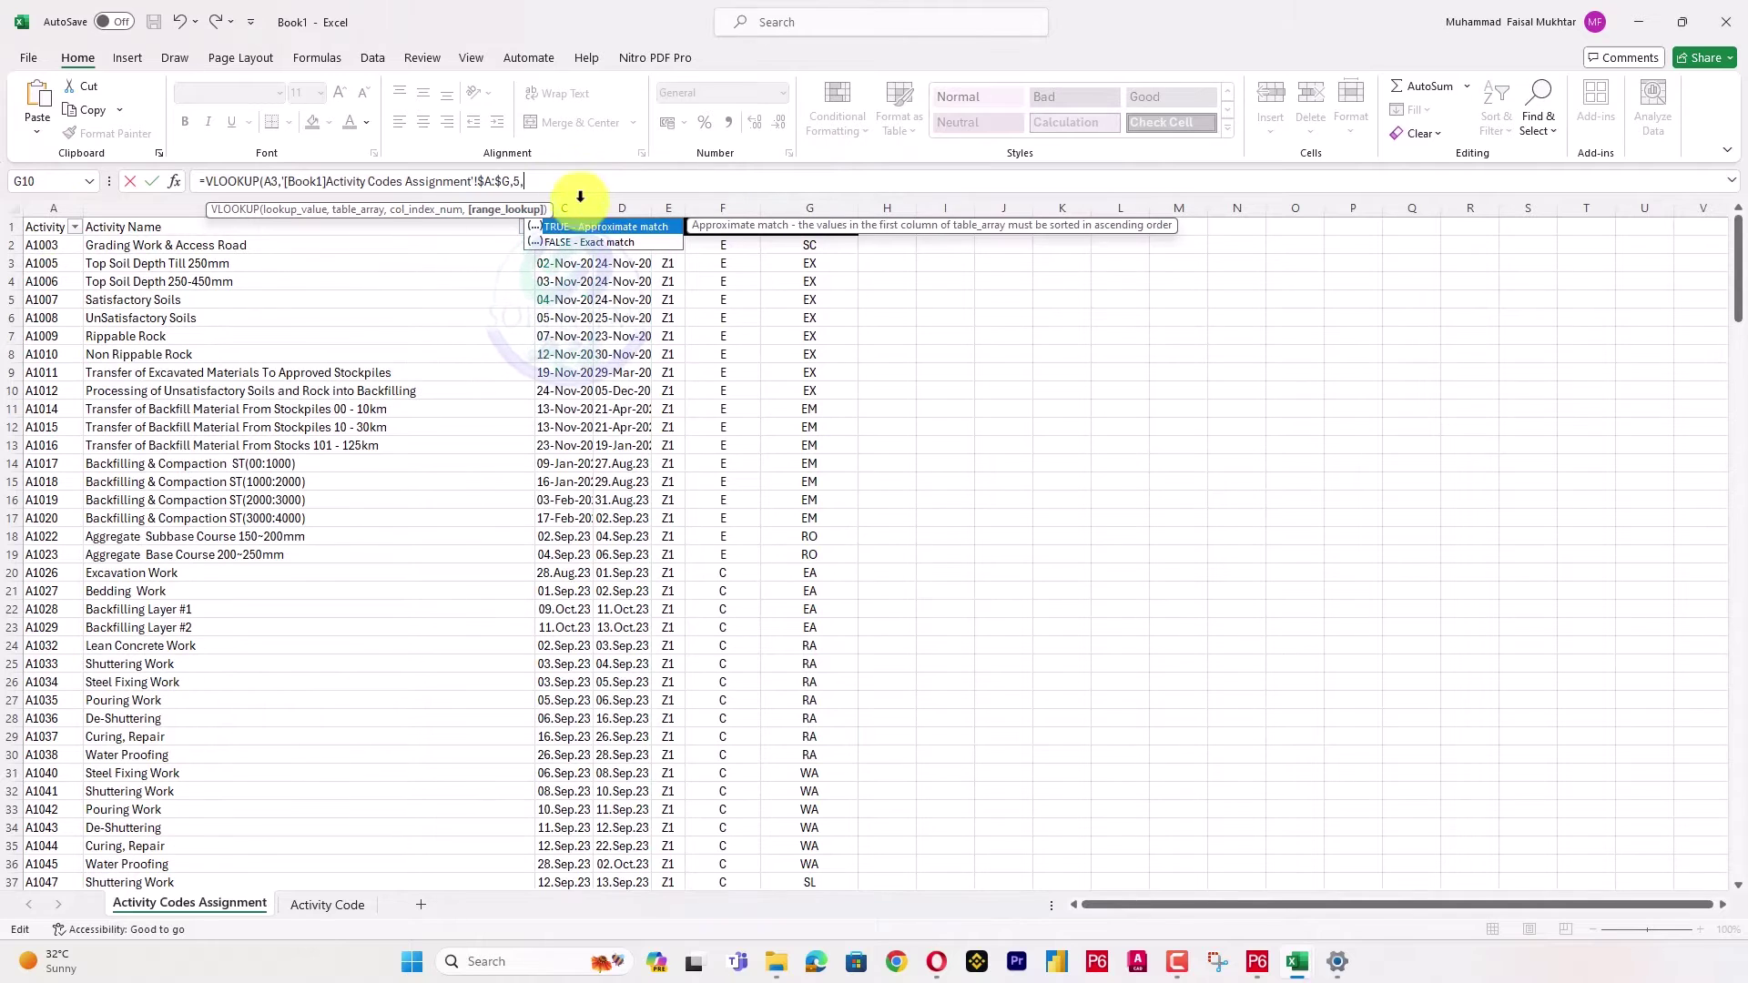
pyautogui.doubleClick(586, 242)
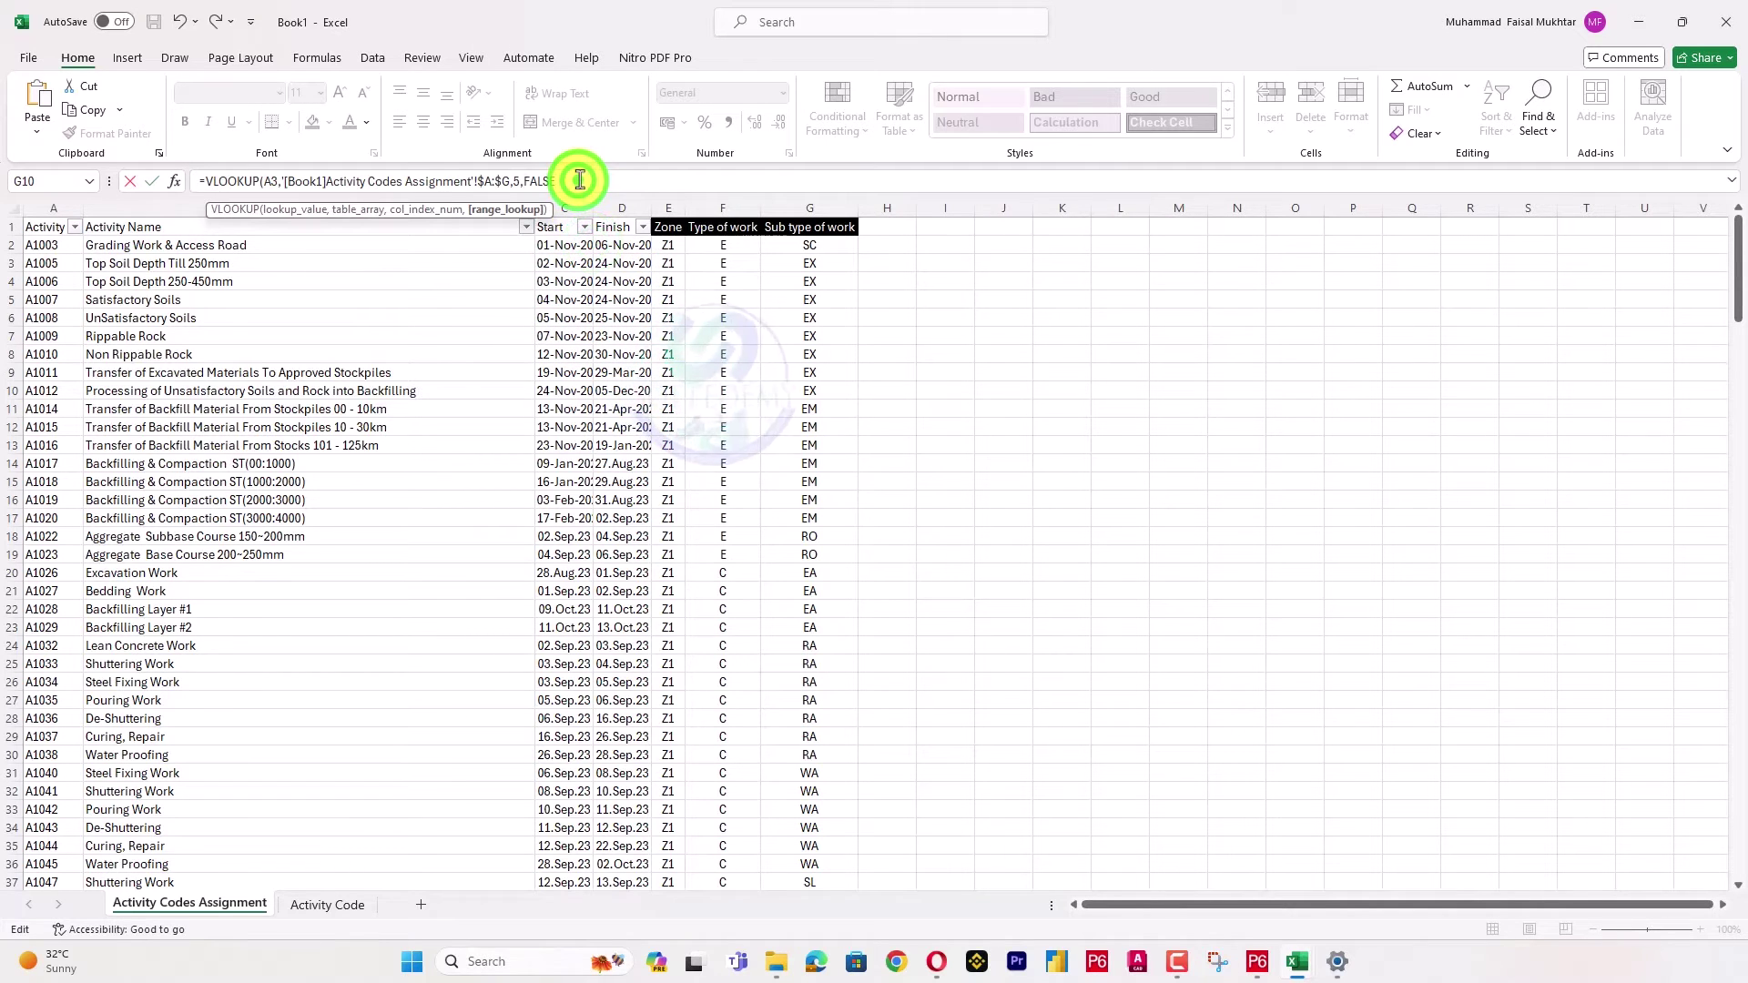
pyautogui.press('Return')
pyautogui.click(722, 263)
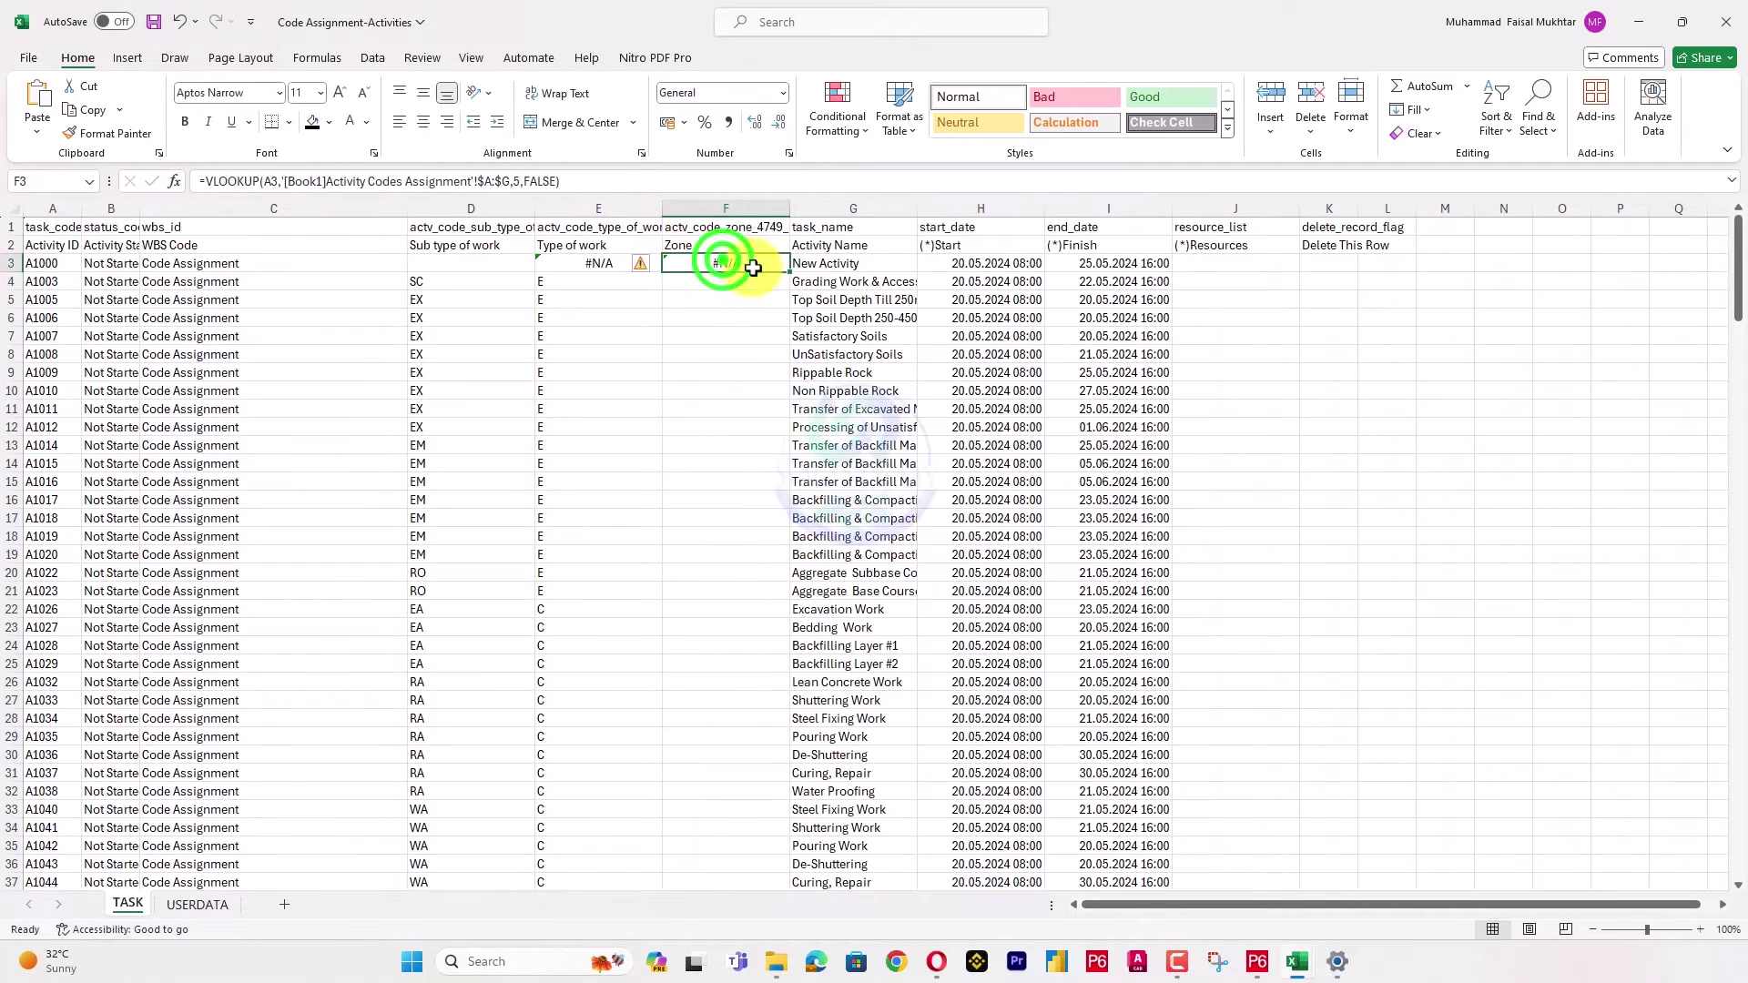
pyautogui.doubleClick(789, 272)
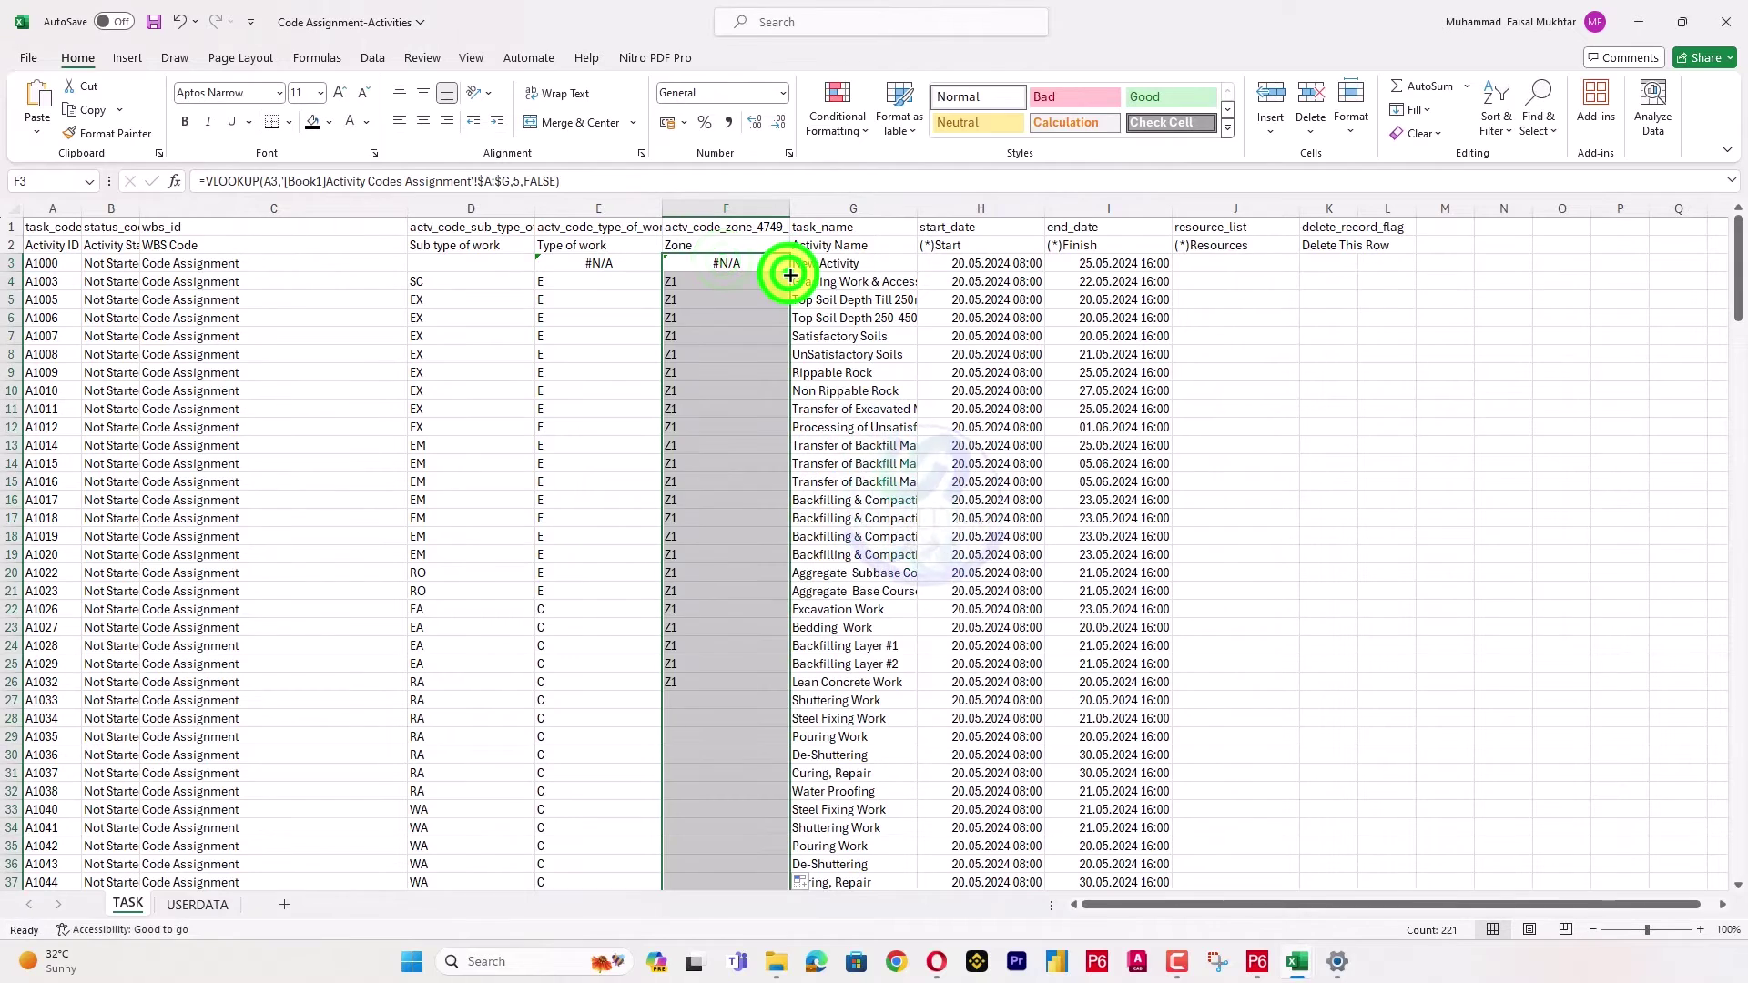
# Replace the formulas in the Sub type of work, Type of work and Zone columns (D3:F223) with their values.
pyautogui.click(713, 261)
pyautogui.moveTo(435, 266); pyautogui.dragTo(752, 259)
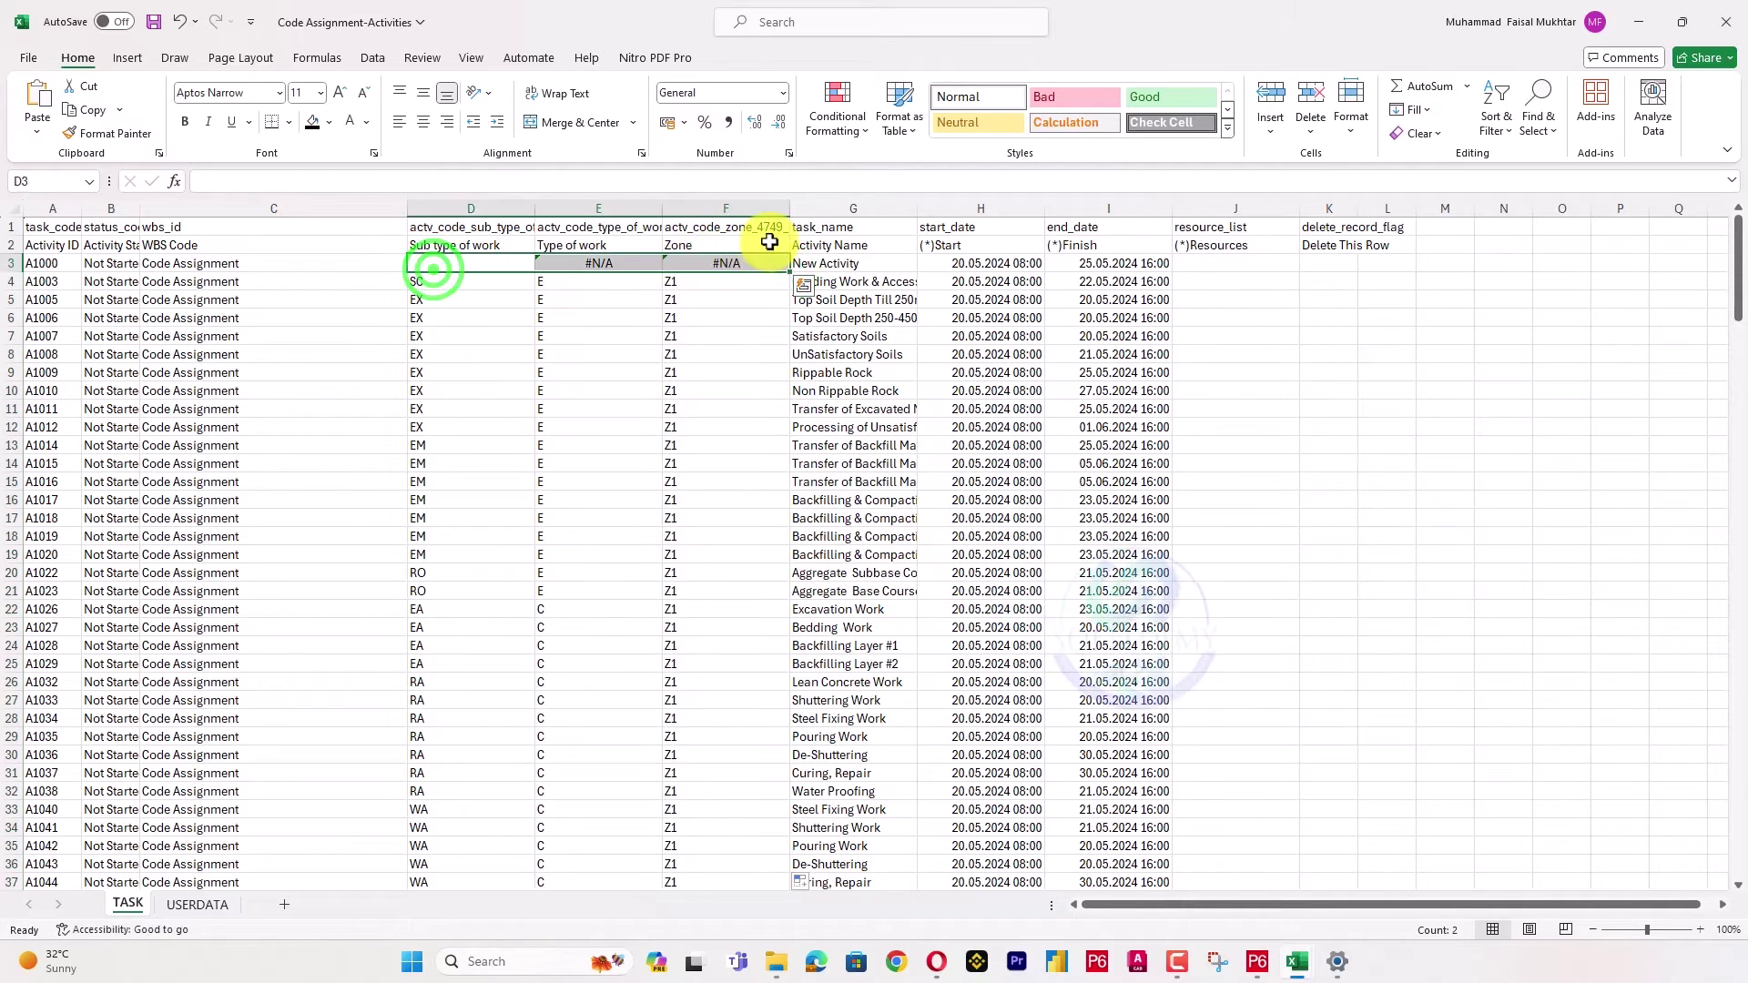
pyautogui.hotkey('ctrl', 'shift', 'Down')
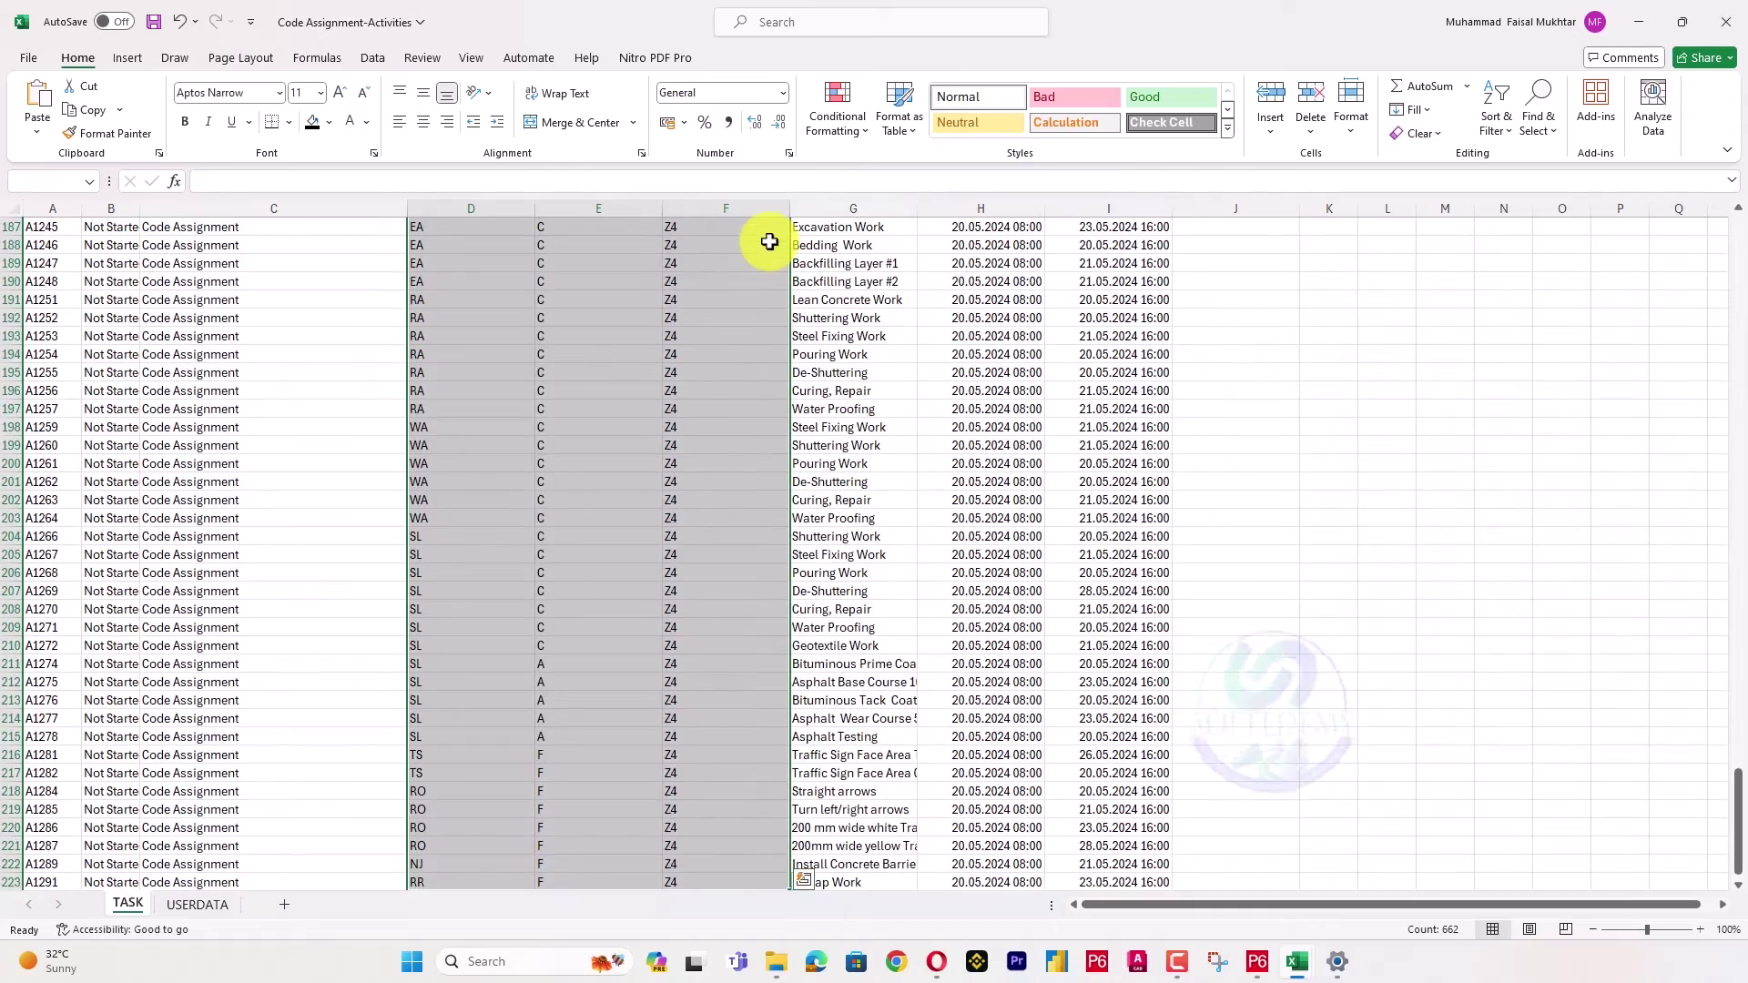
pyautogui.hotkey('ctrl', 'c')
pyautogui.scroll(13, 755, 373)
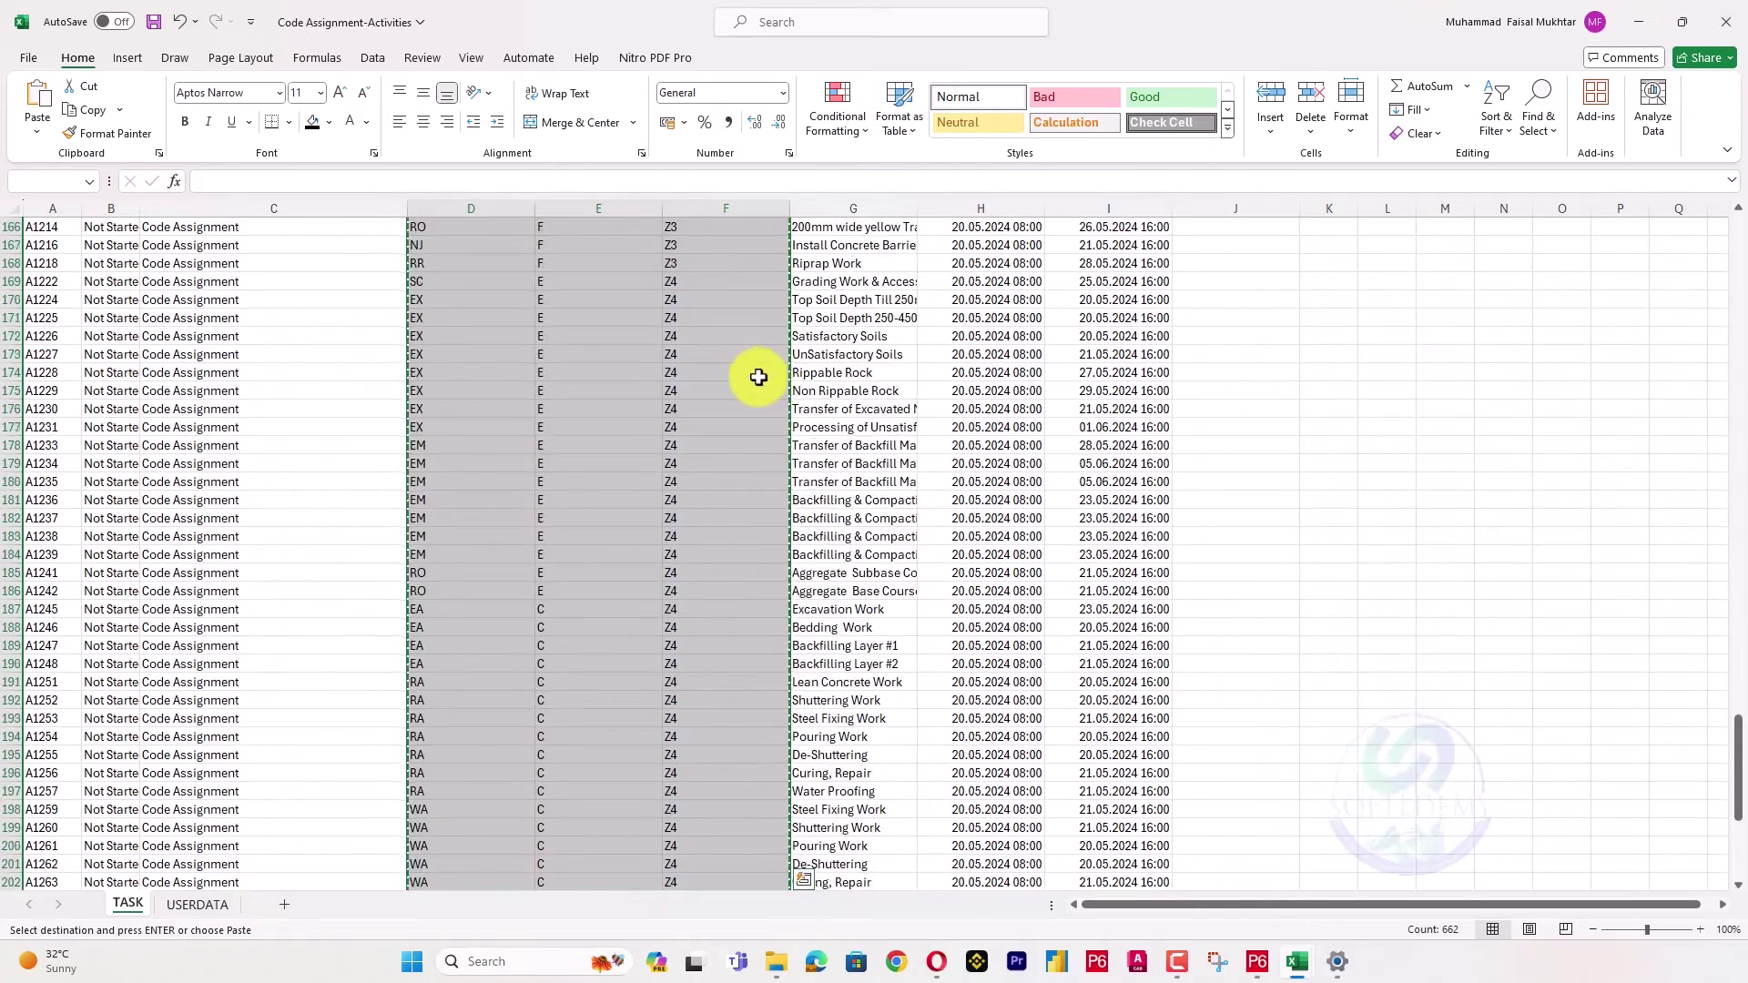
pyautogui.scroll(20, 745, 372)
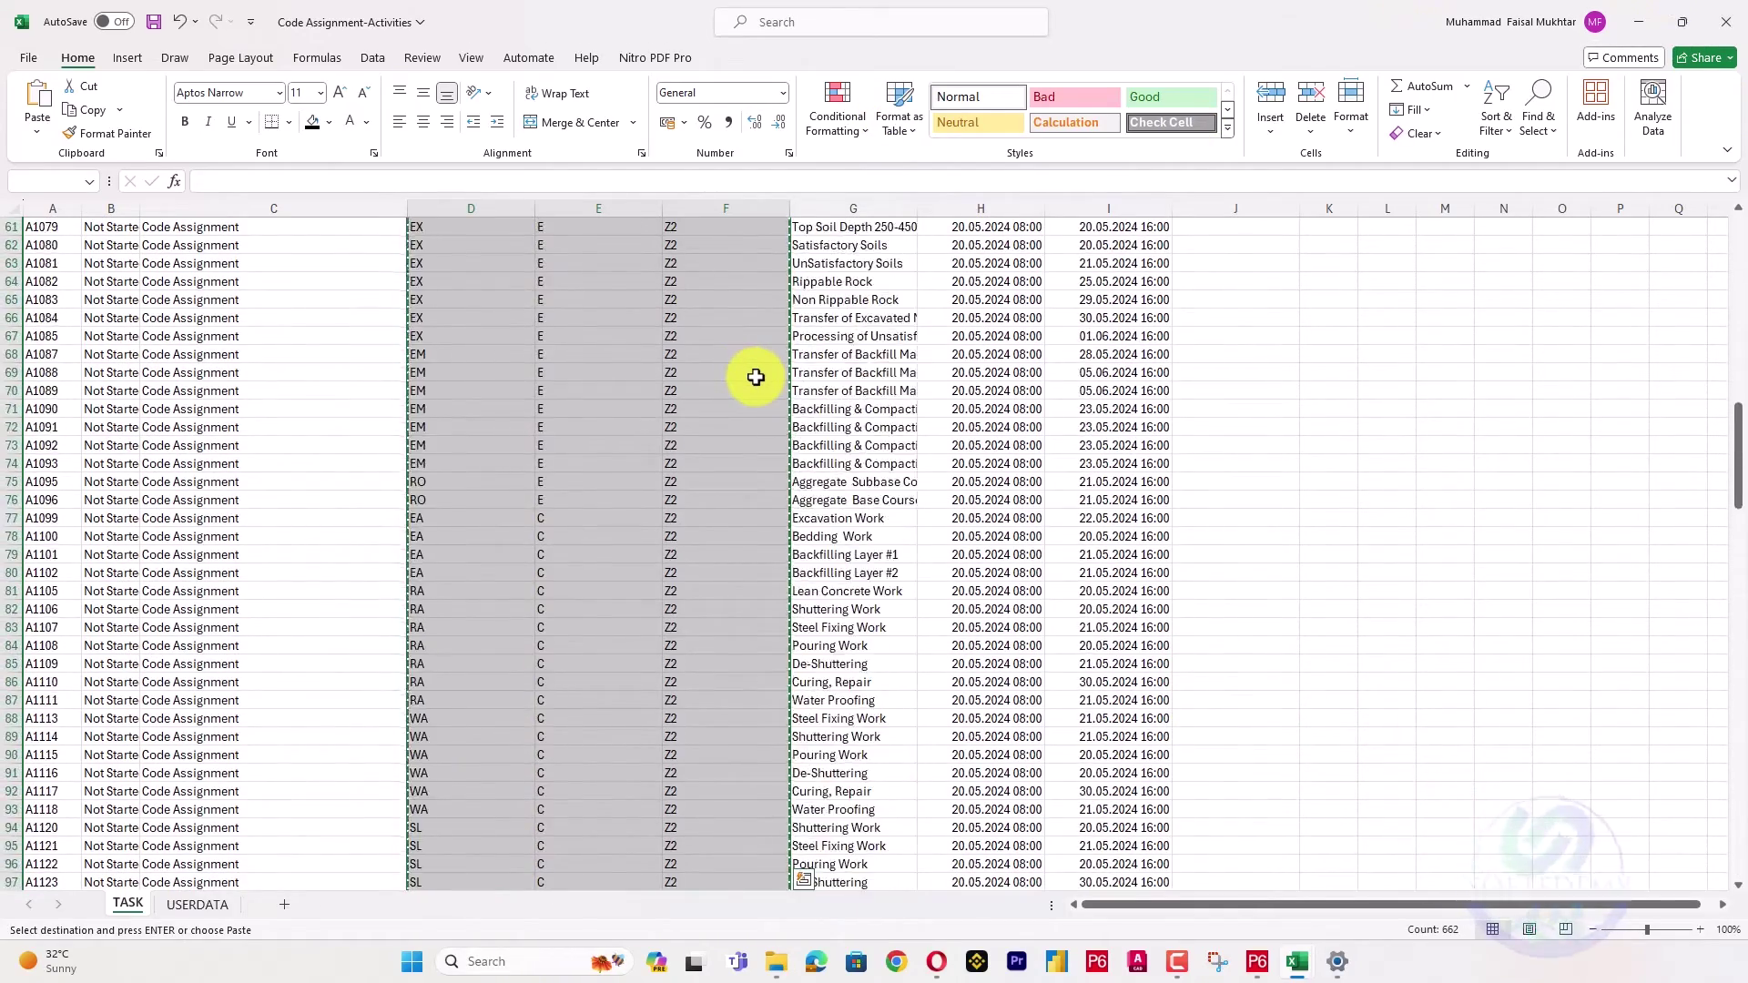
pyautogui.scroll(7, 756, 376)
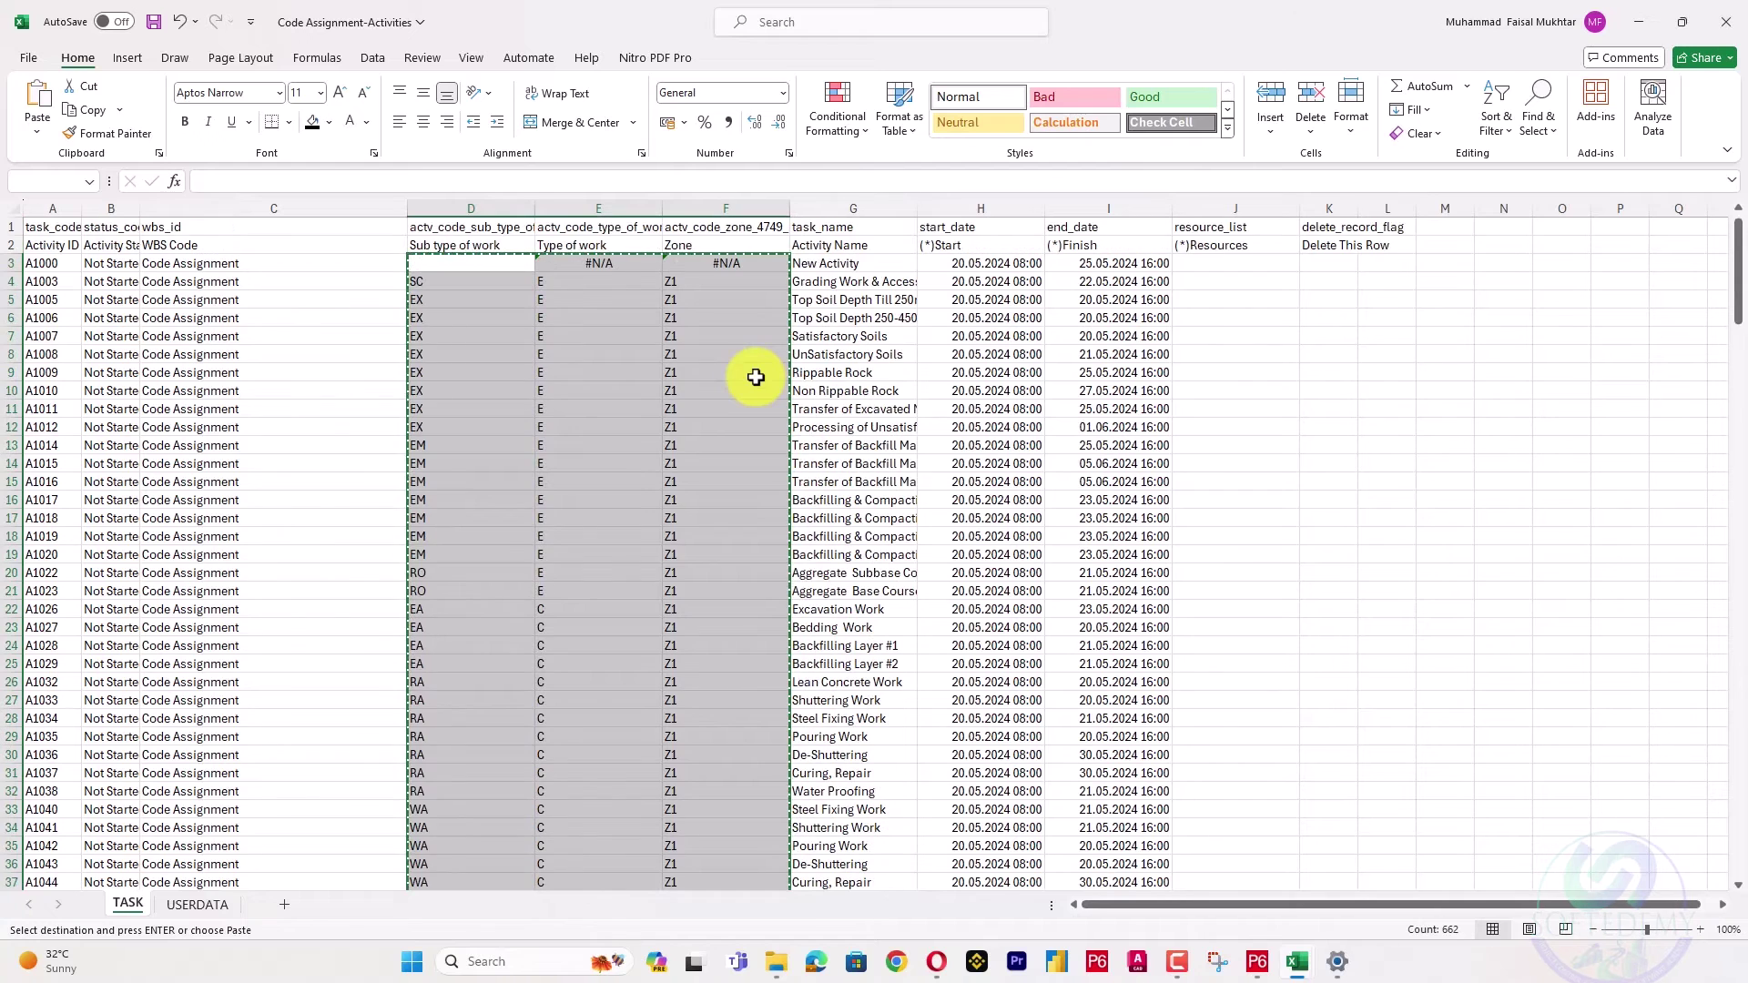
pyautogui.rightClick(444, 264)
pyautogui.click(524, 391)
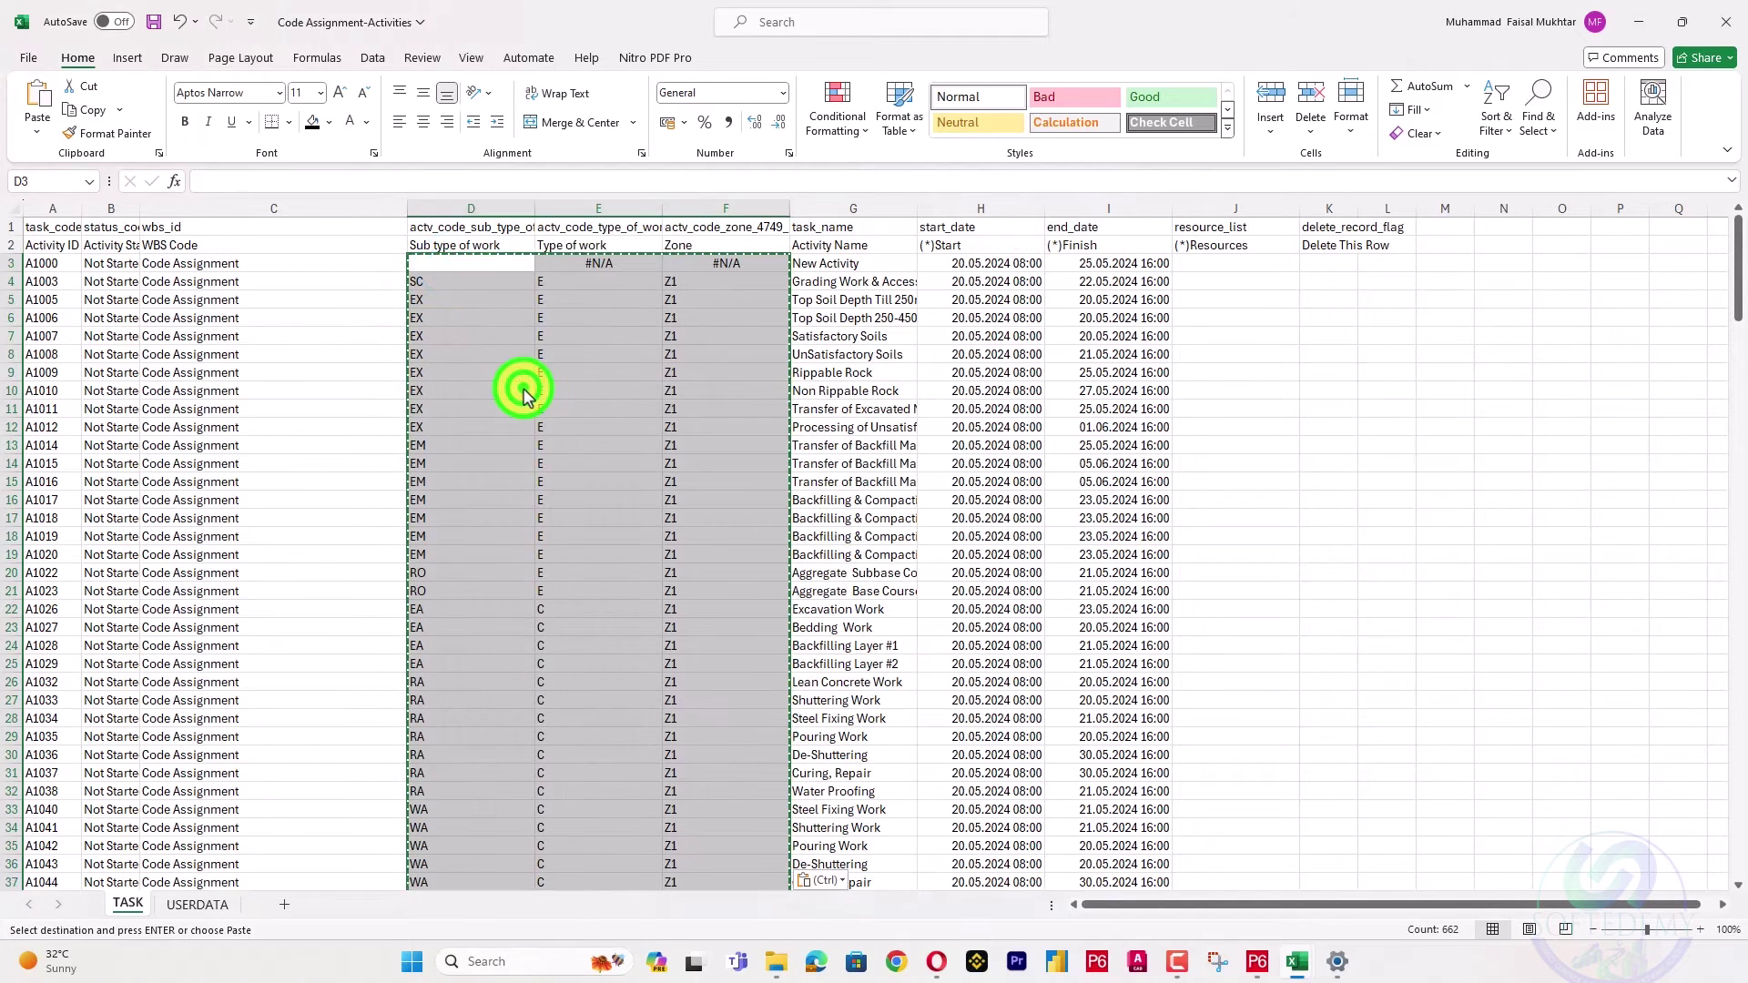
# Format the three code columns from row 3 down as Text and check that the cells hold plain values.
pyautogui.click(780, 92)
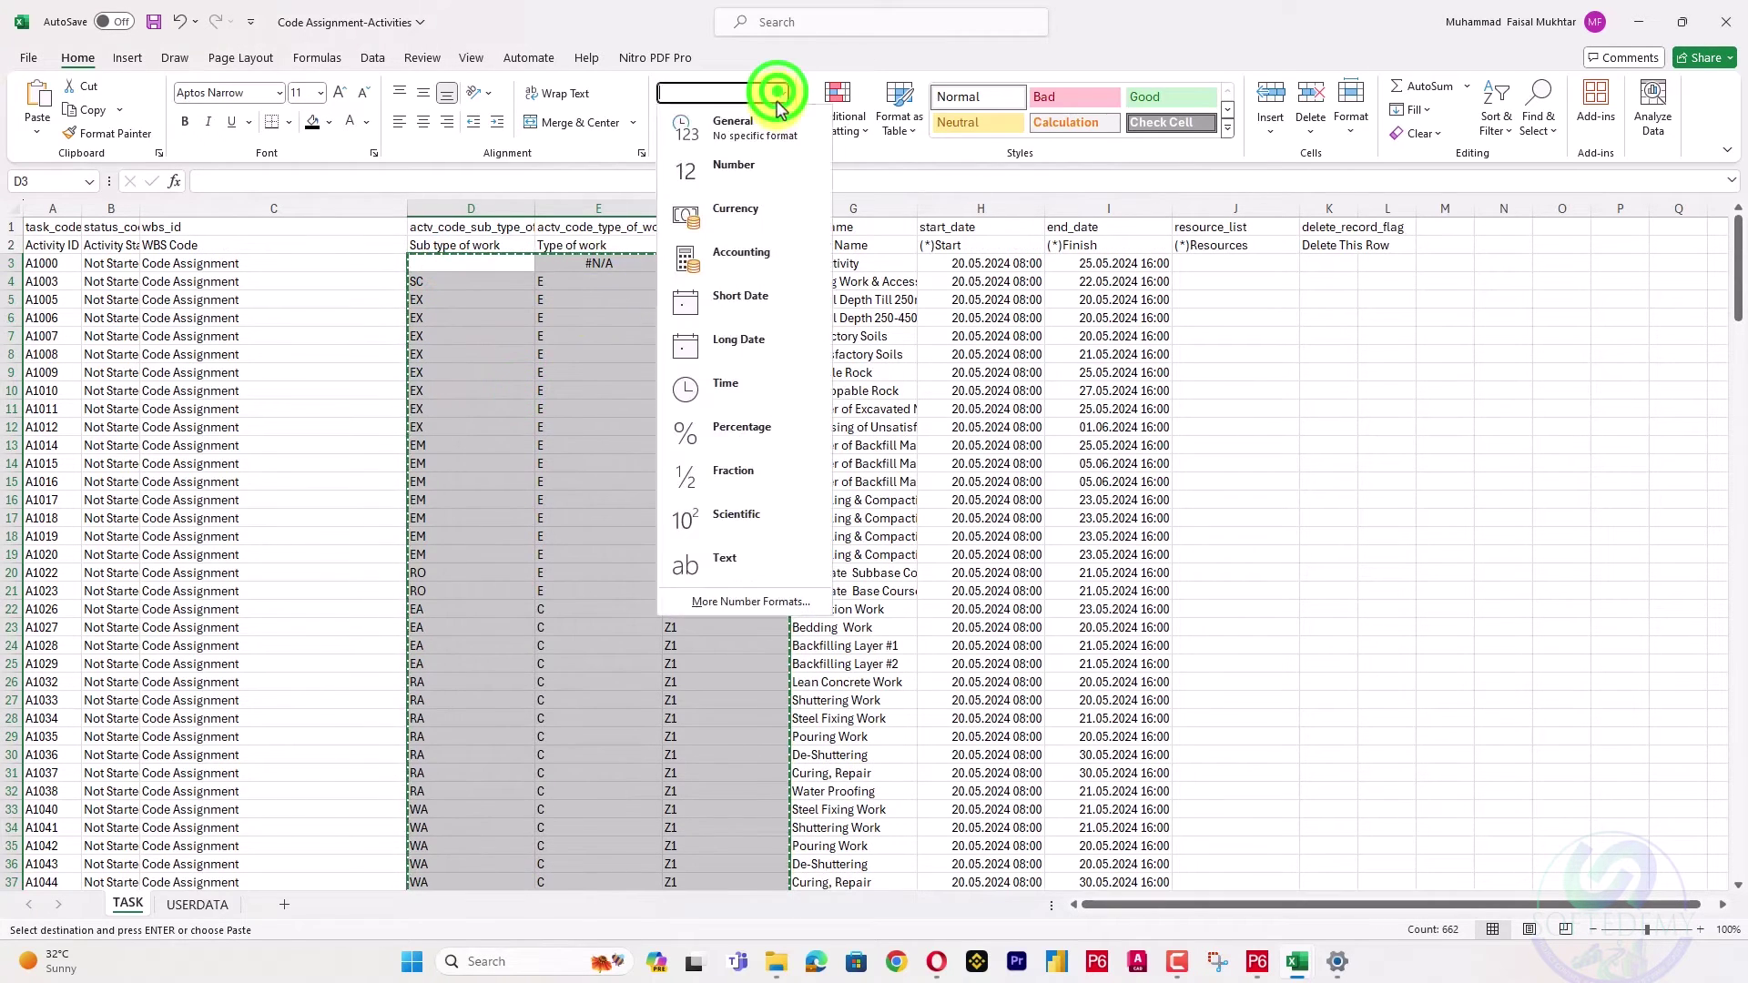
pyautogui.click(726, 555)
pyautogui.click(626, 484)
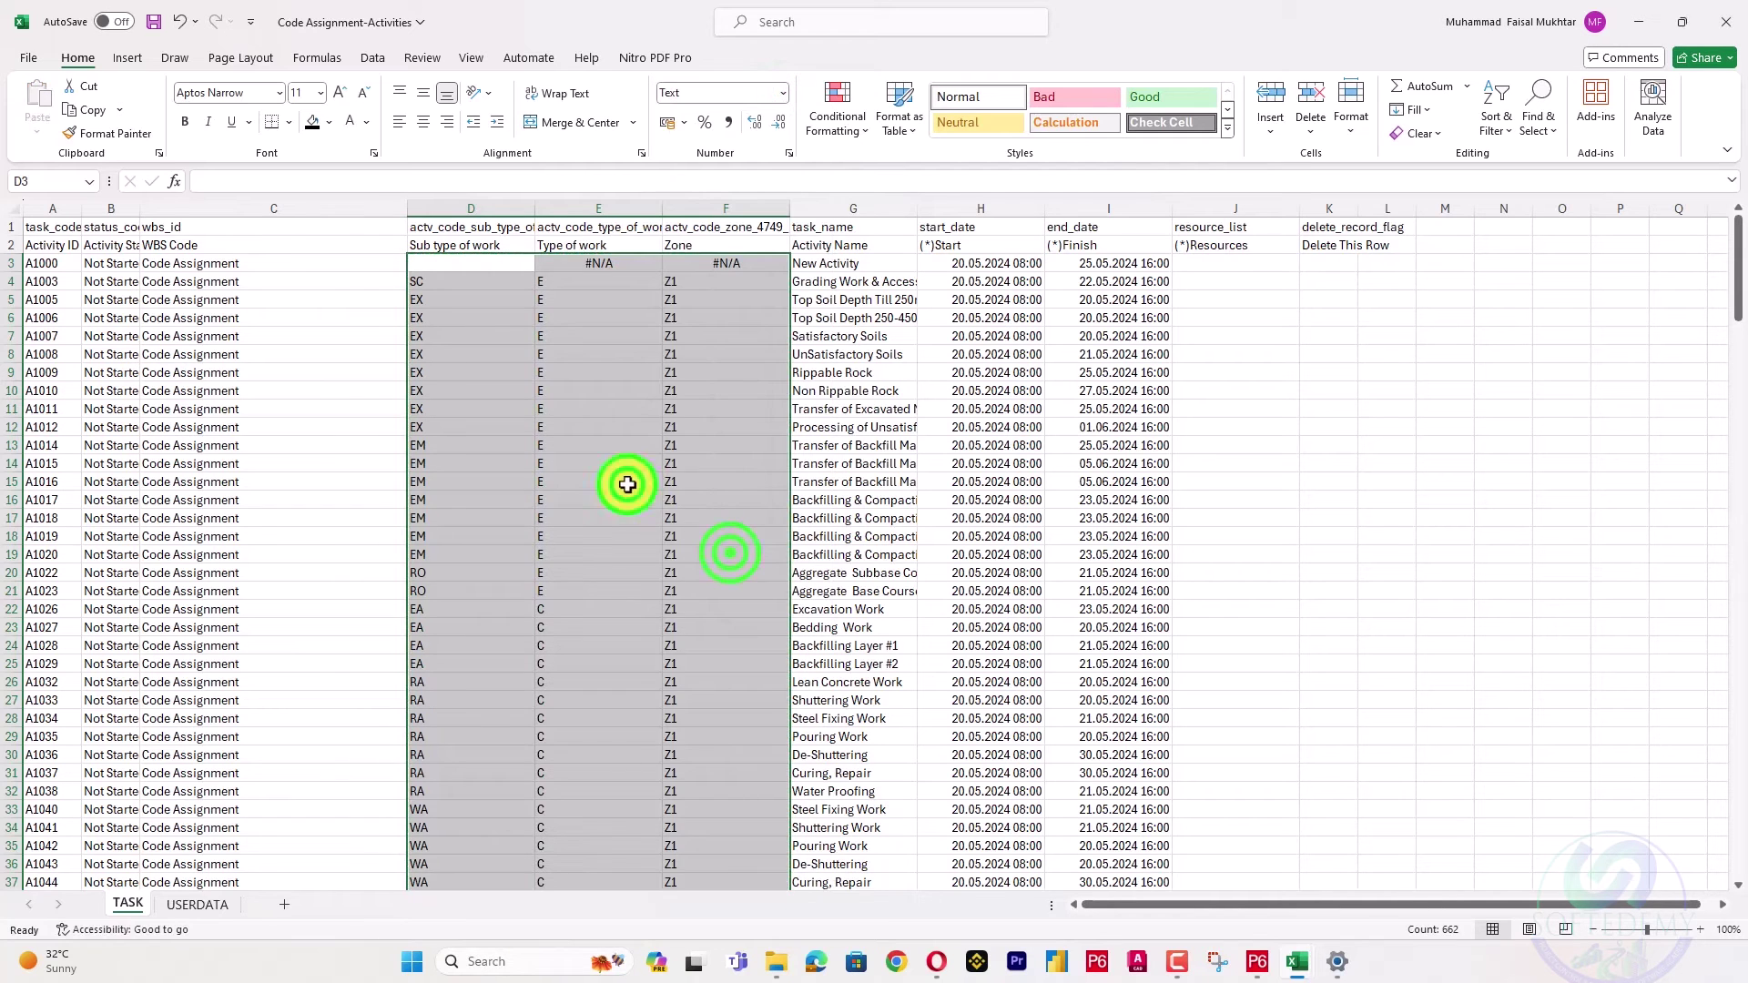
pyautogui.click(450, 384)
pyautogui.click(421, 336)
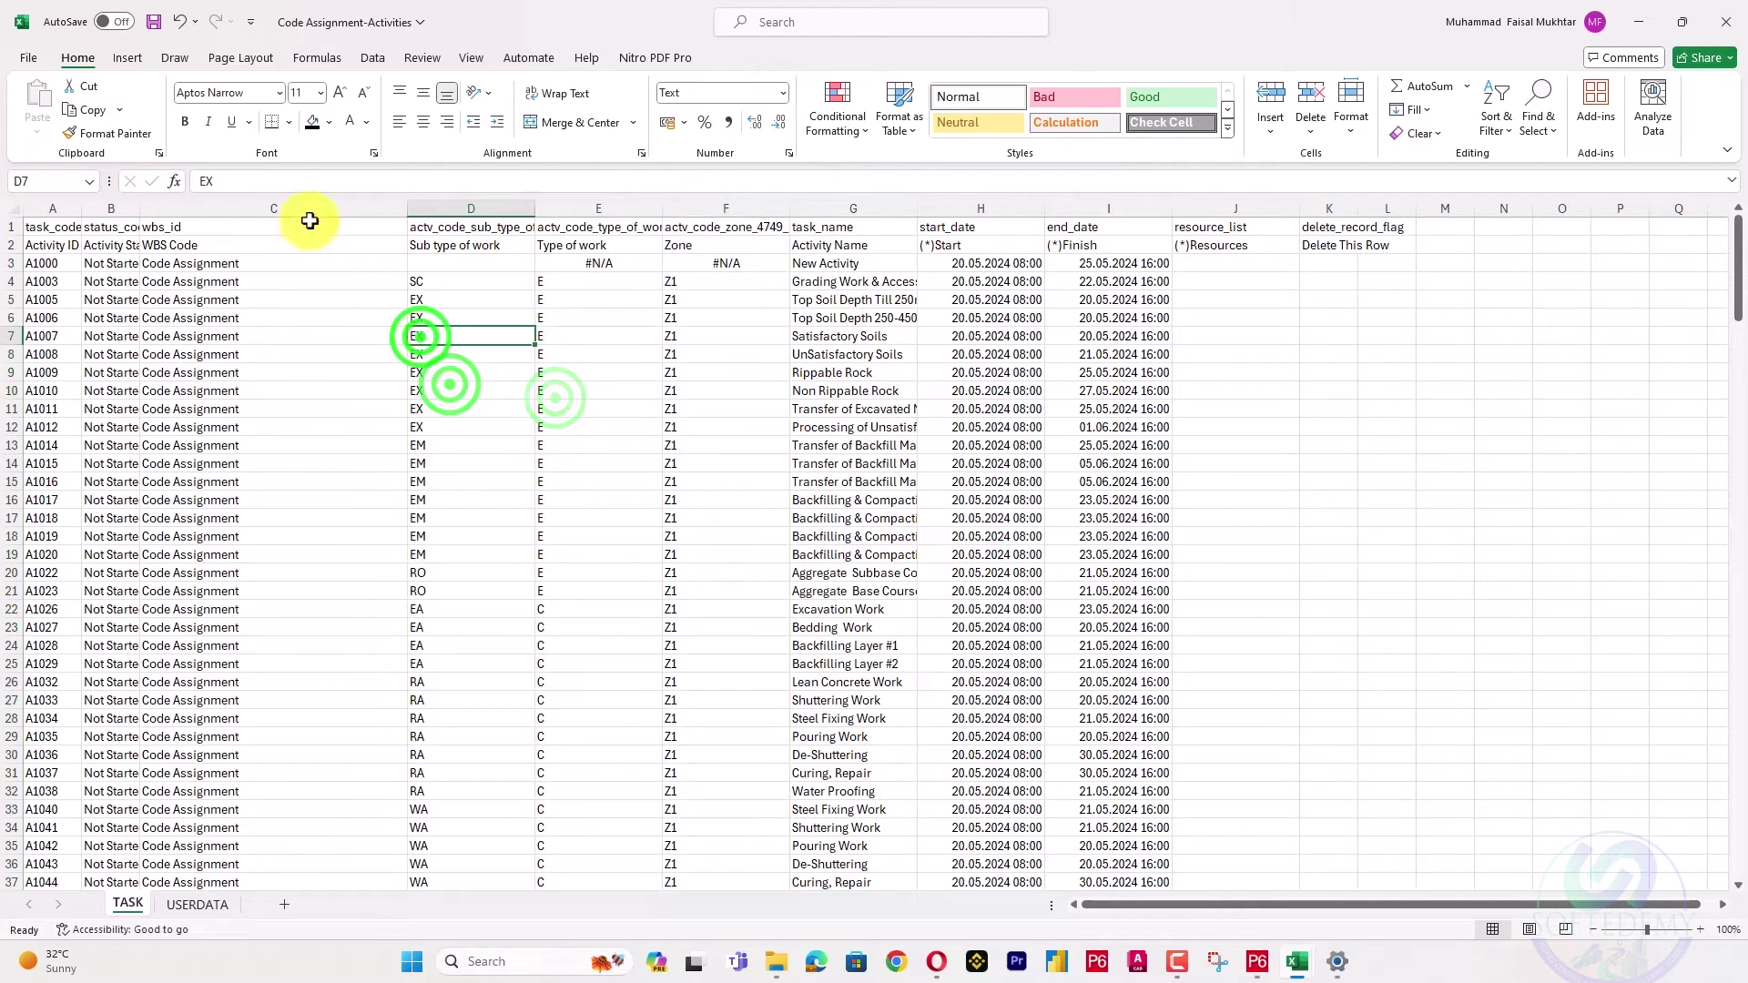
pyautogui.click(266, 177)
pyautogui.click(468, 317)
pyautogui.click(628, 317)
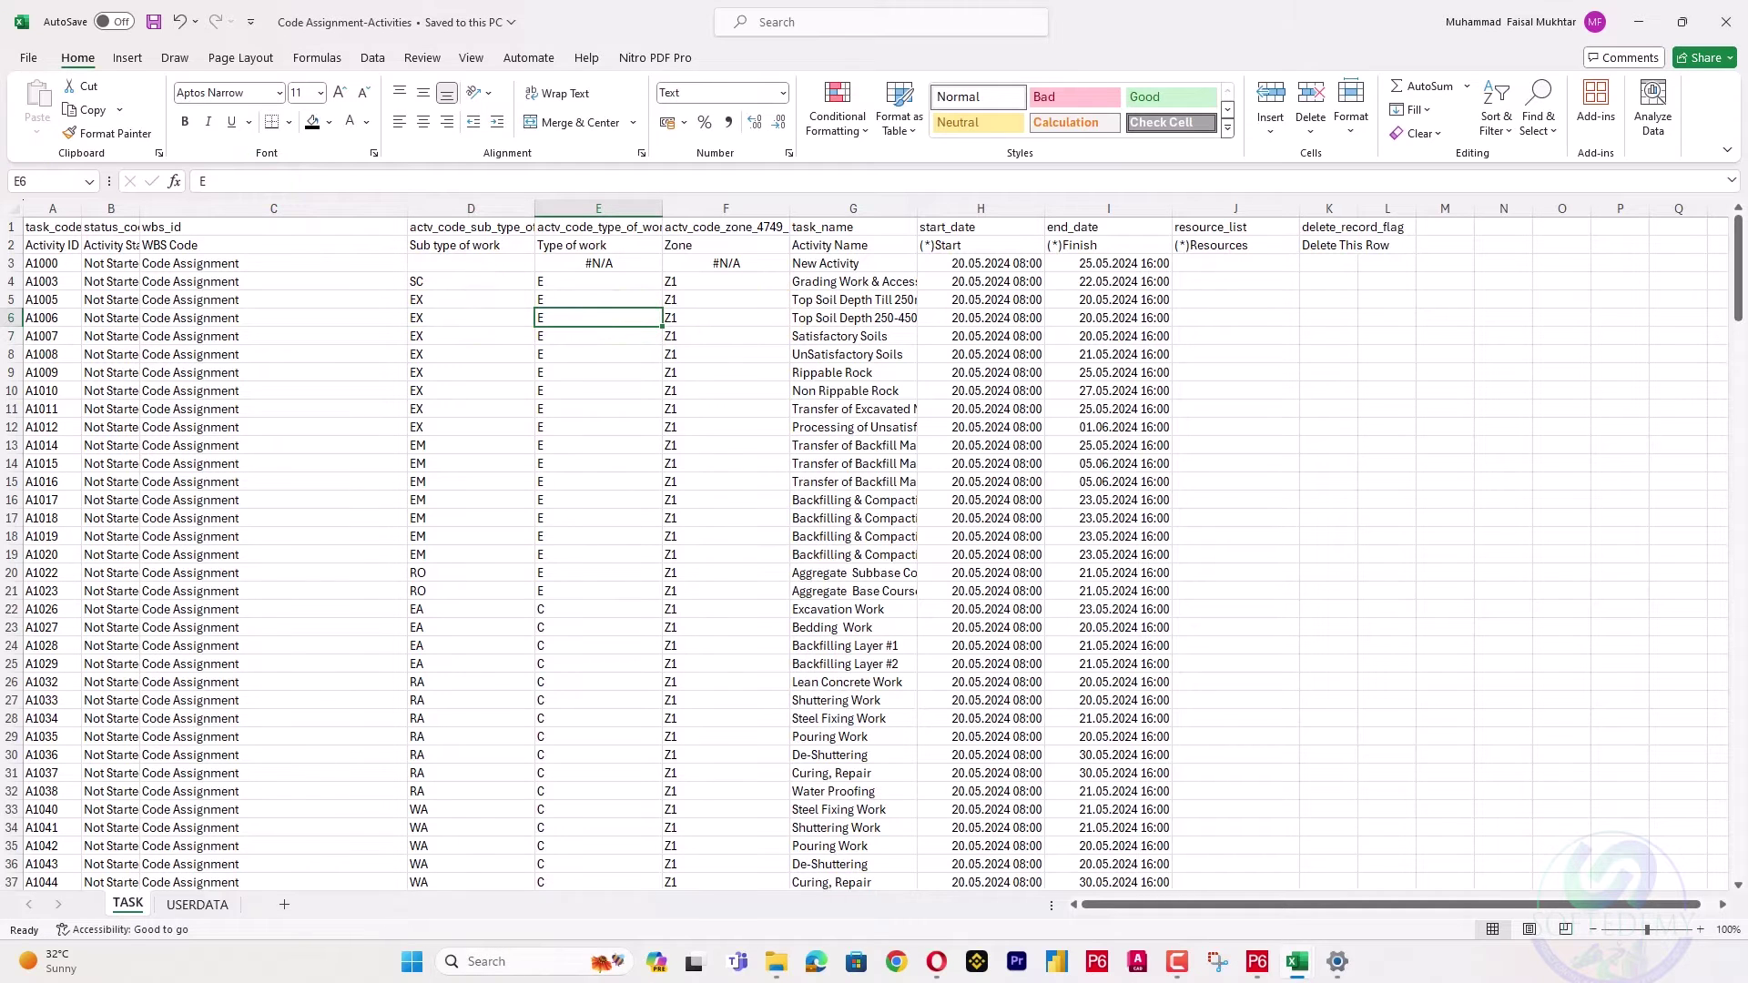
# Save the Code Assignment-Activities workbook and close it.
pyautogui.click(28, 61)
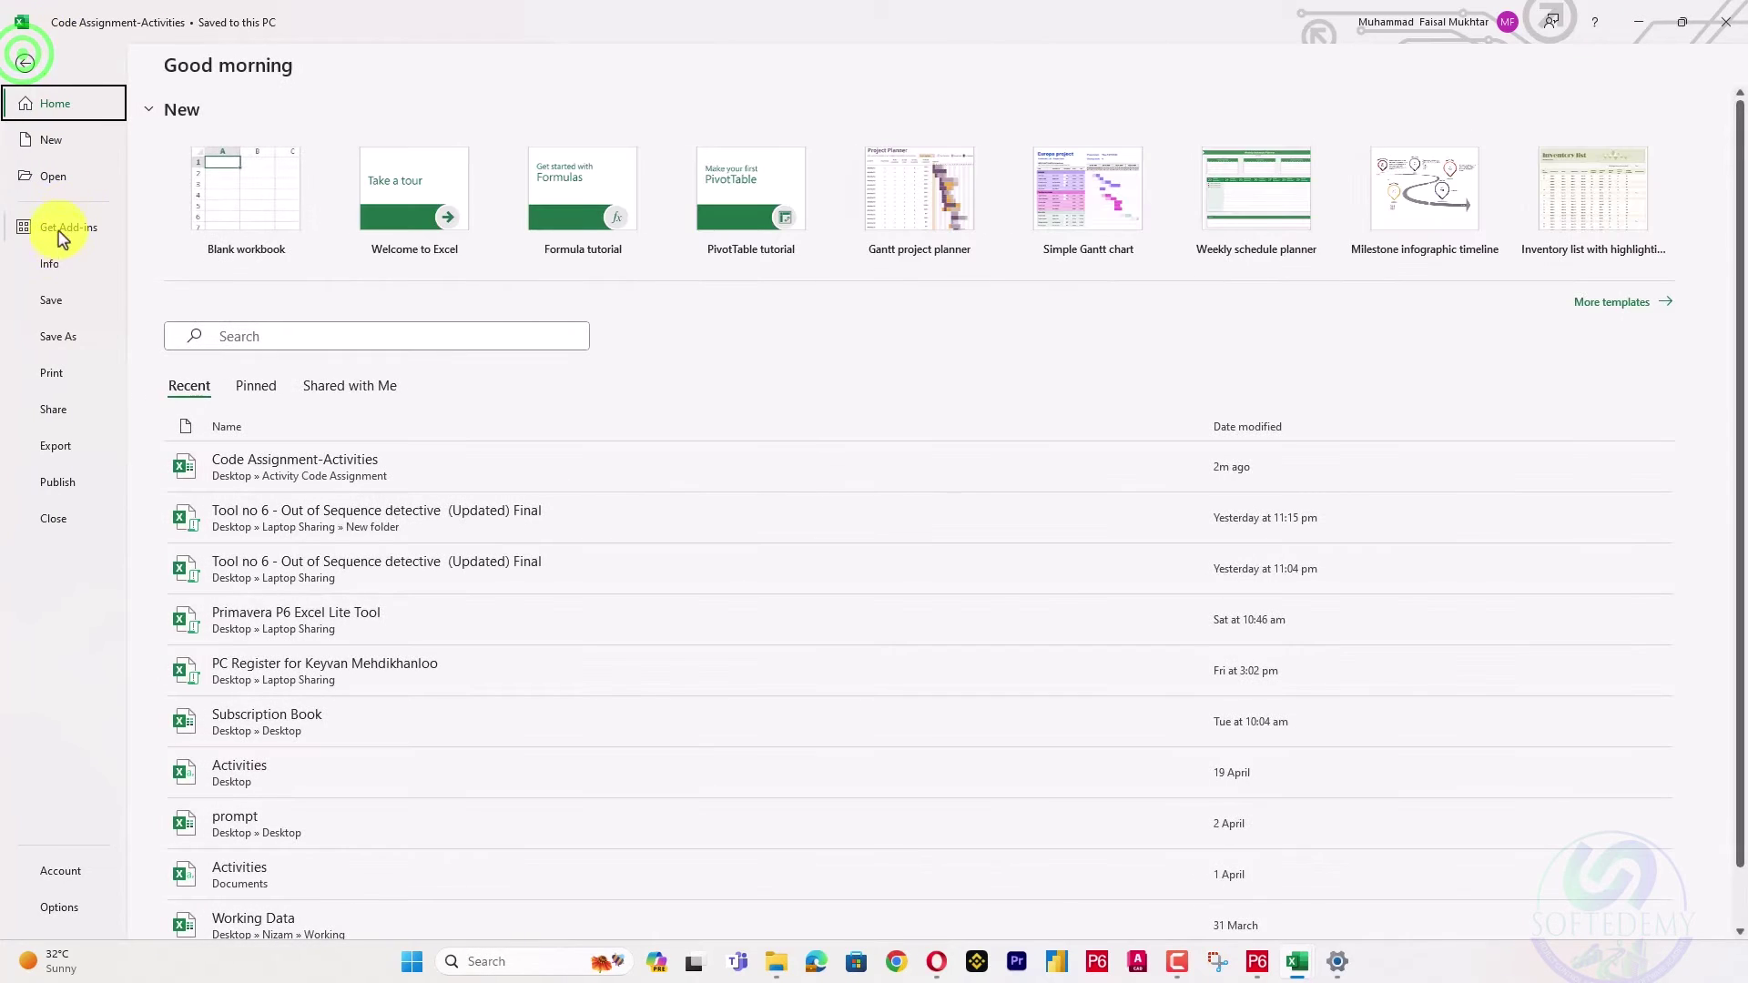
pyautogui.click(63, 301)
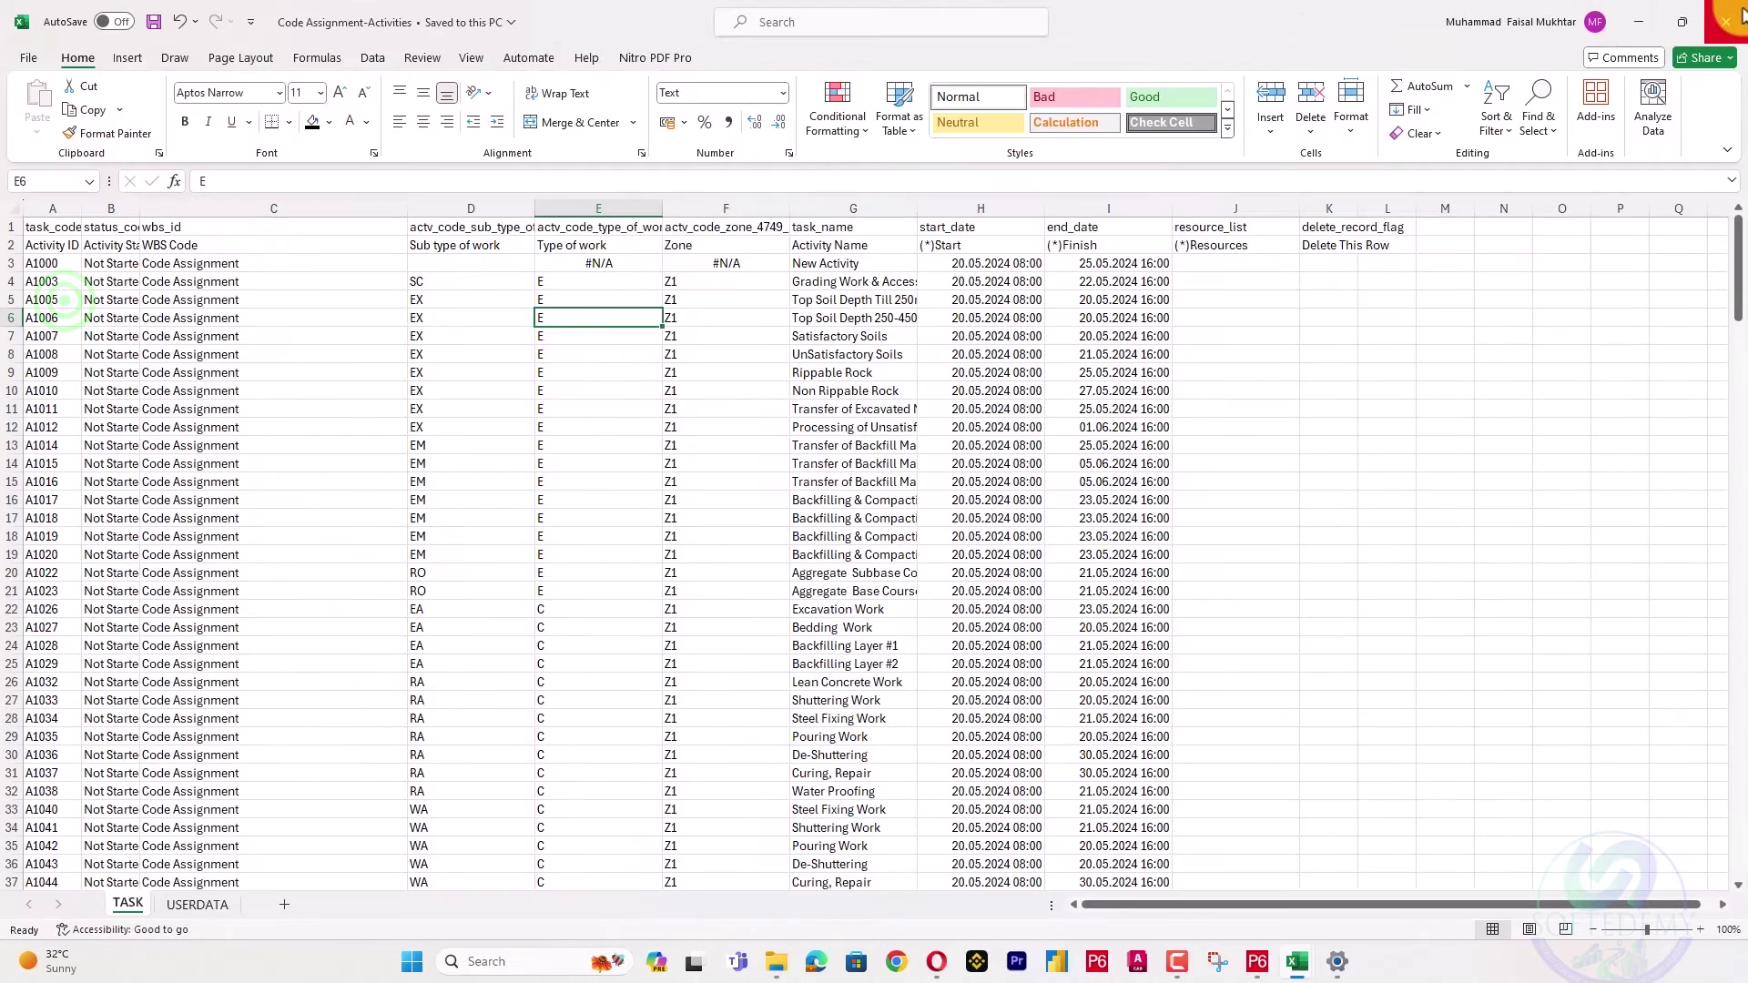
pyautogui.click(1734, 18)
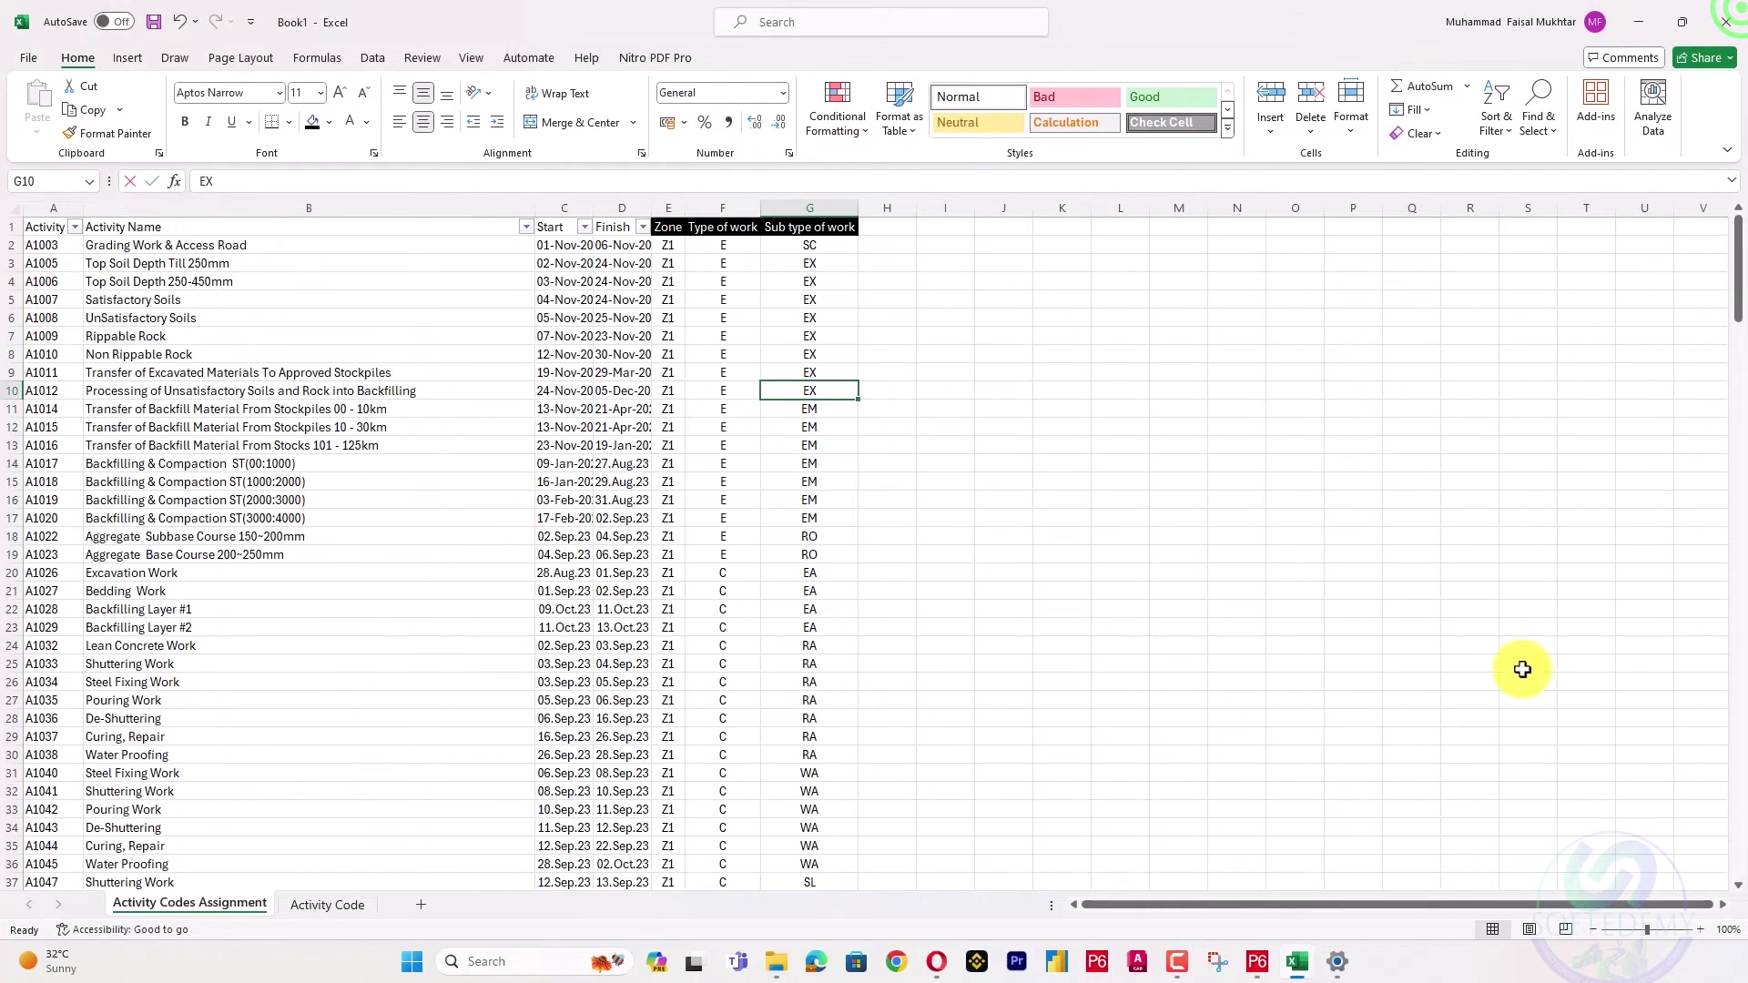
# Switch to Primavera P6 and choose Code Assignment-Activities from the desktop's Activity Code Assignment folder for a Spreadsheet (XLSX) import.
pyautogui.click(1257, 961)
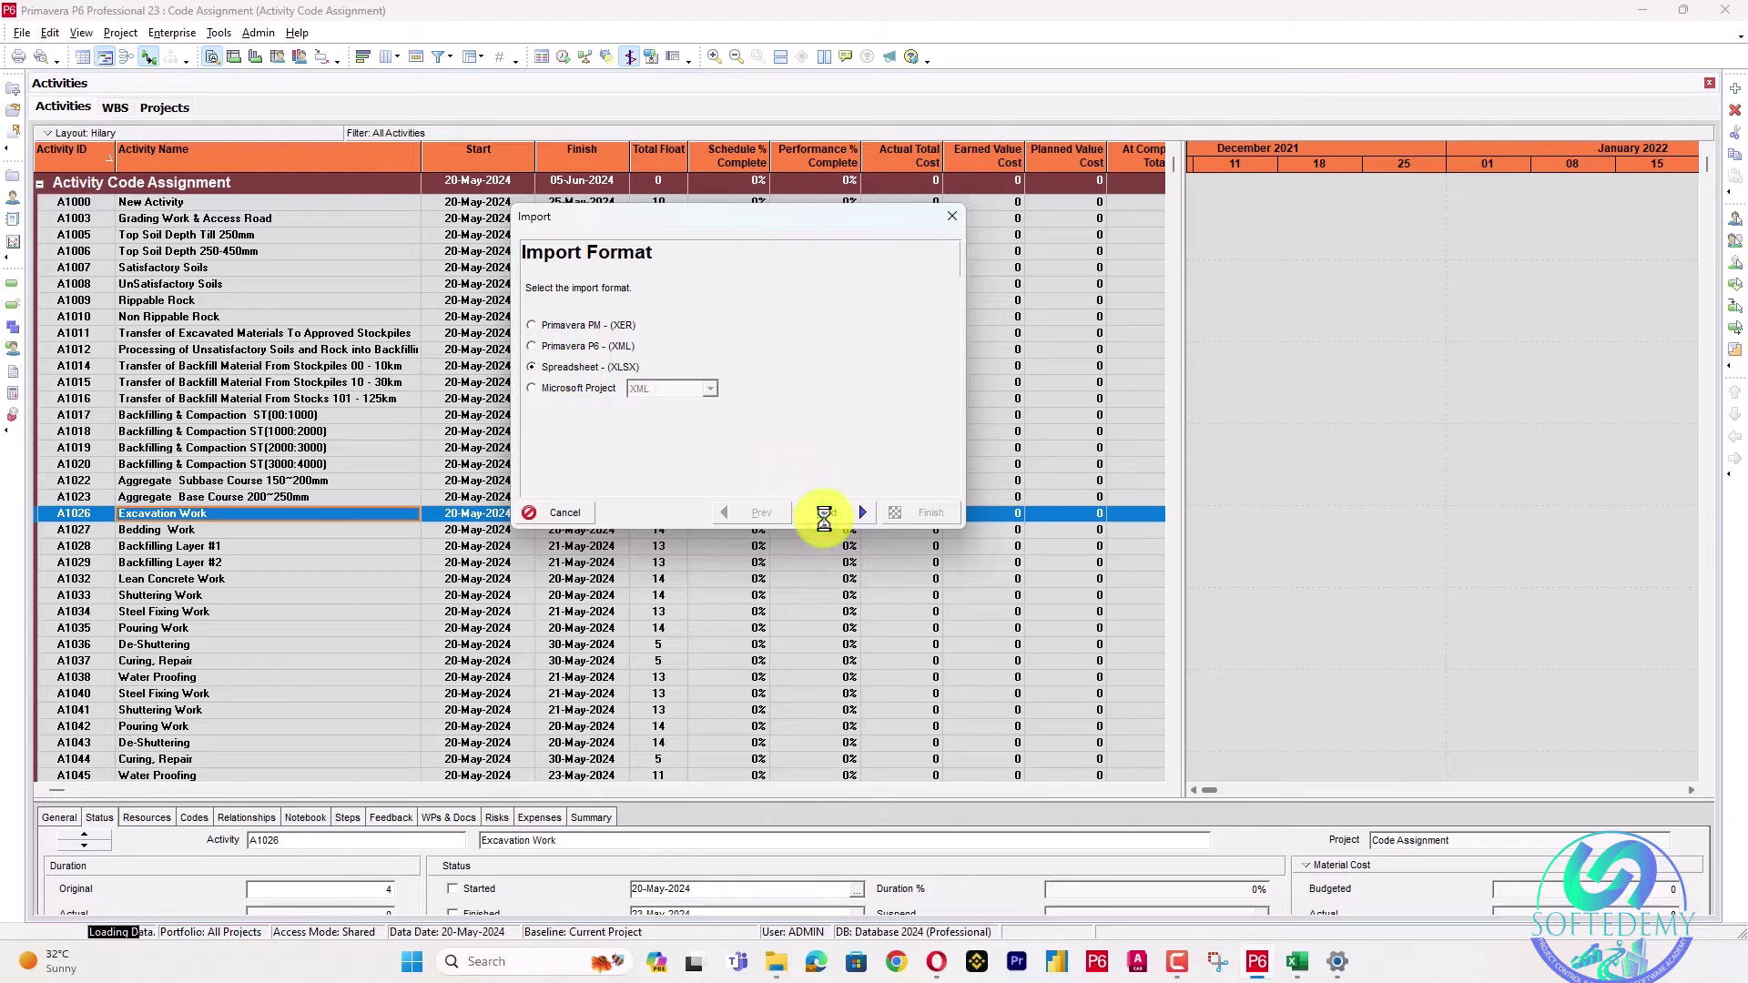
pyautogui.click(836, 410)
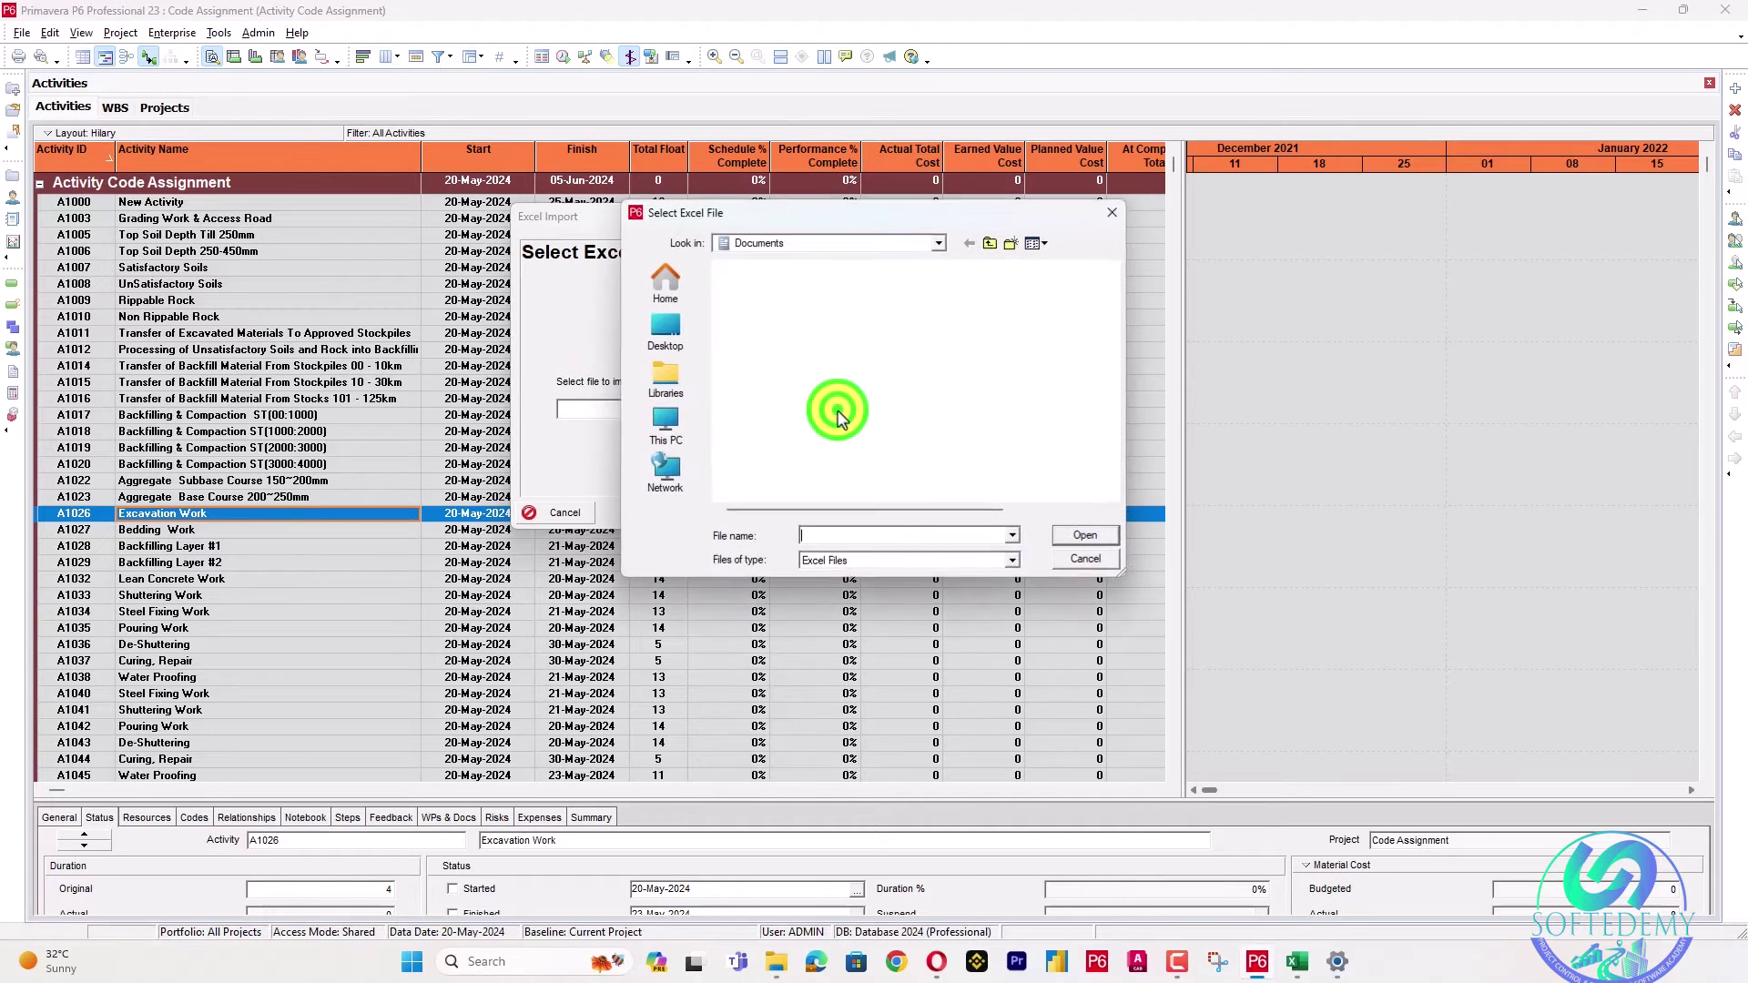
pyautogui.click(665, 330)
pyautogui.scroll(-5, 879, 389)
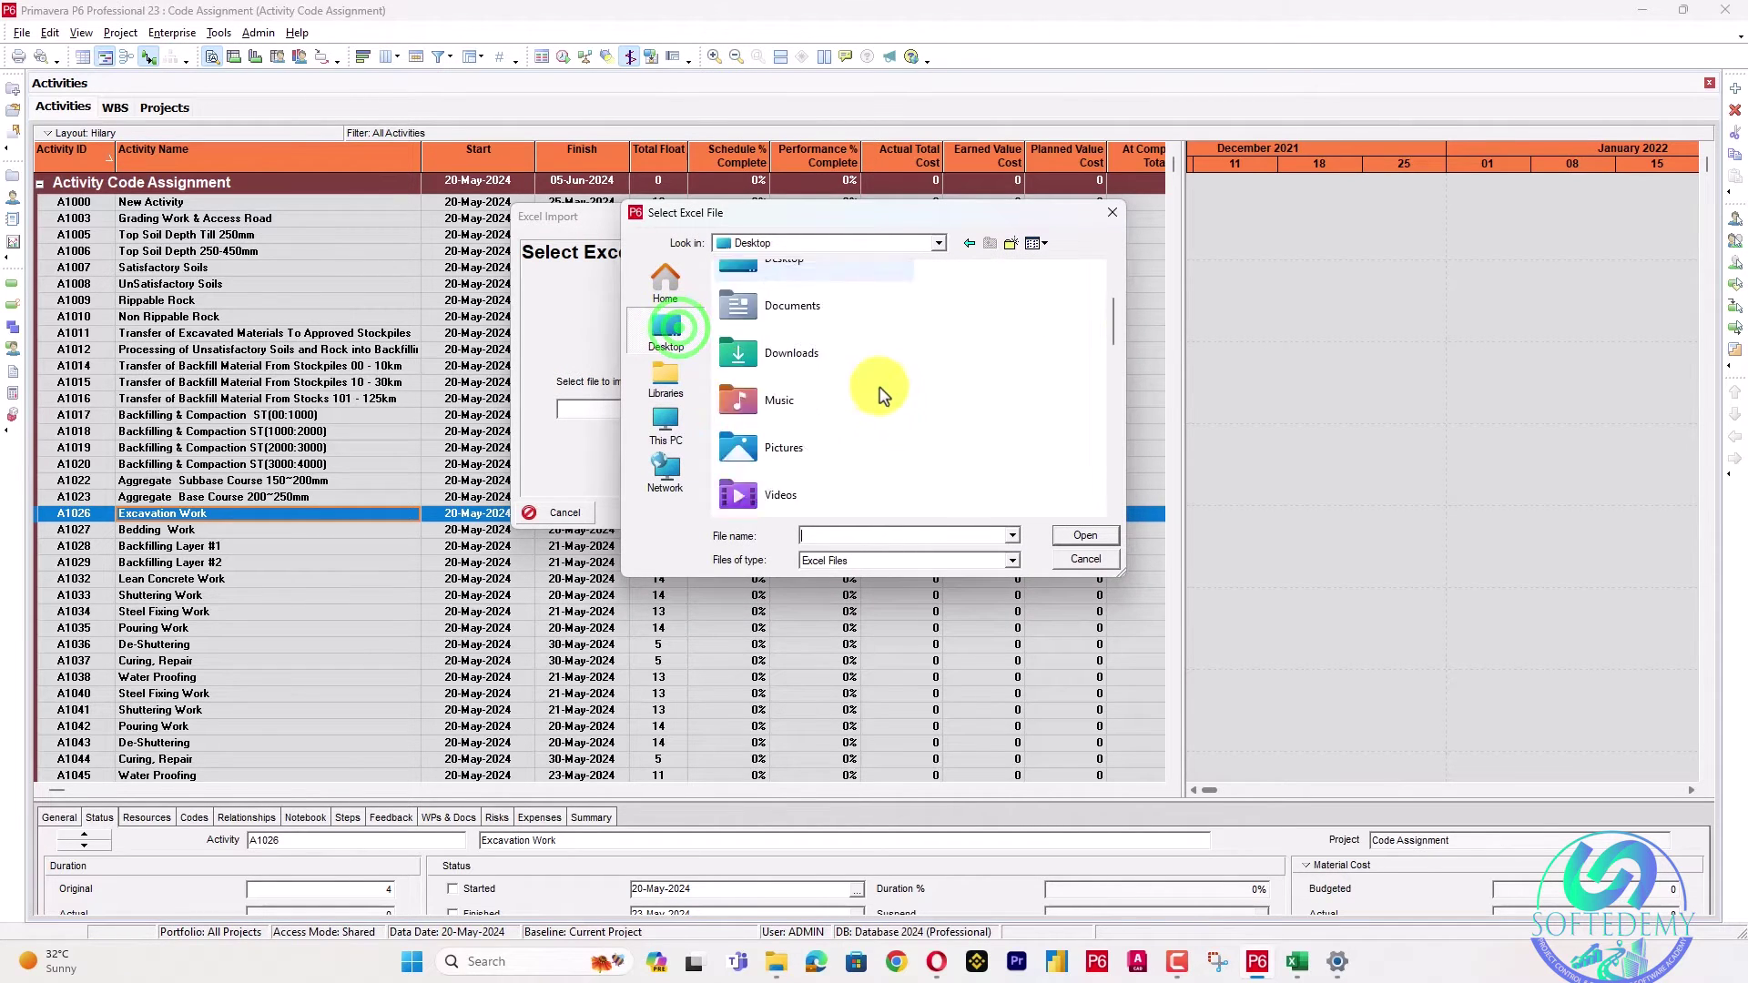
pyautogui.doubleClick(869, 371)
pyautogui.click(848, 293)
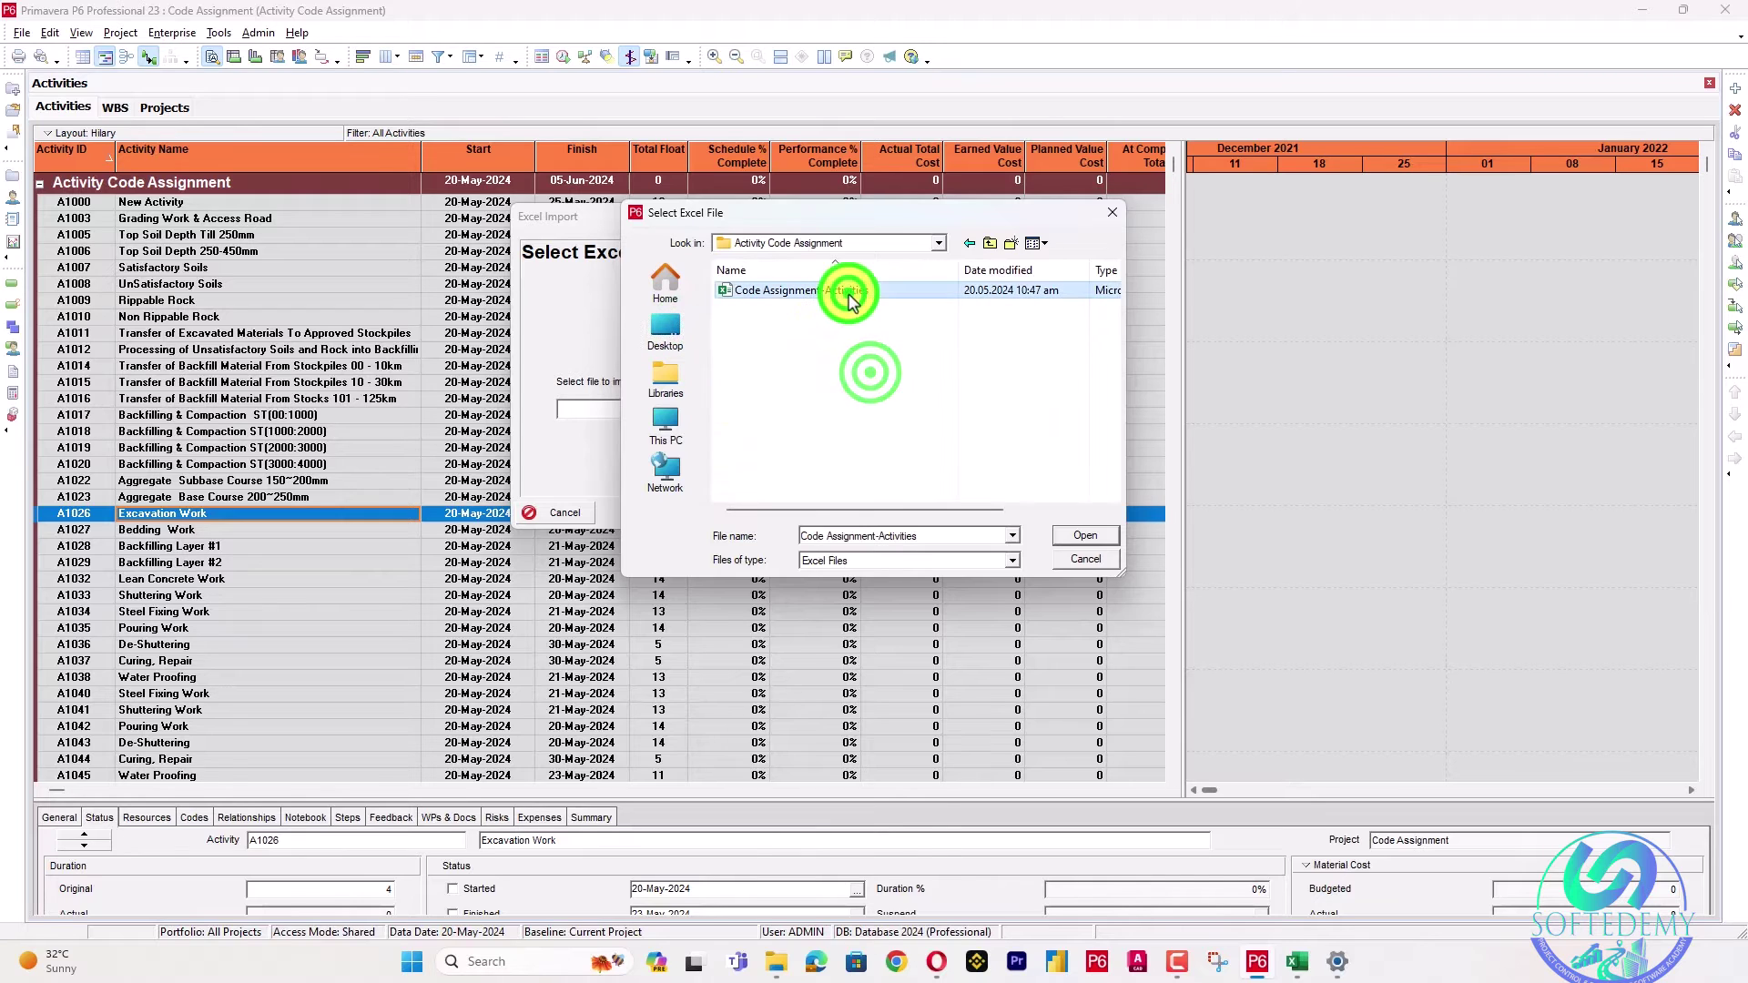
pyautogui.click(1086, 536)
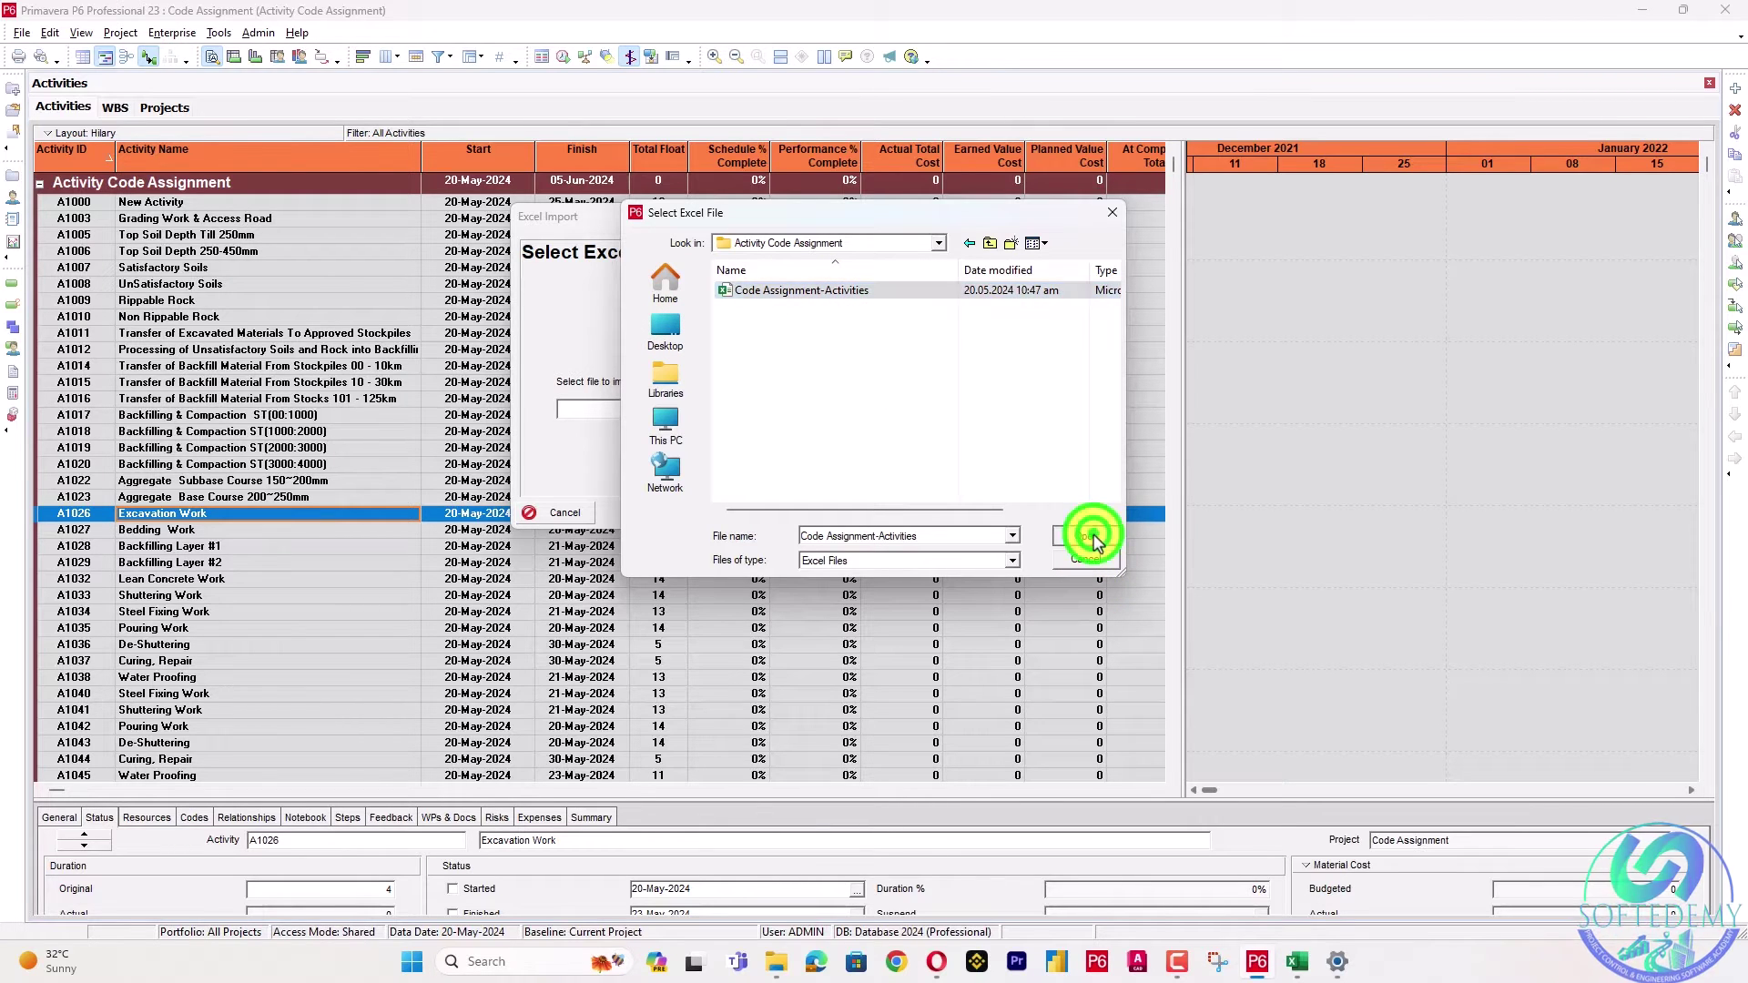
# Set the Code Assignment project as the import destination, with Update Existing Project as the import action.
pyautogui.click(837, 514)
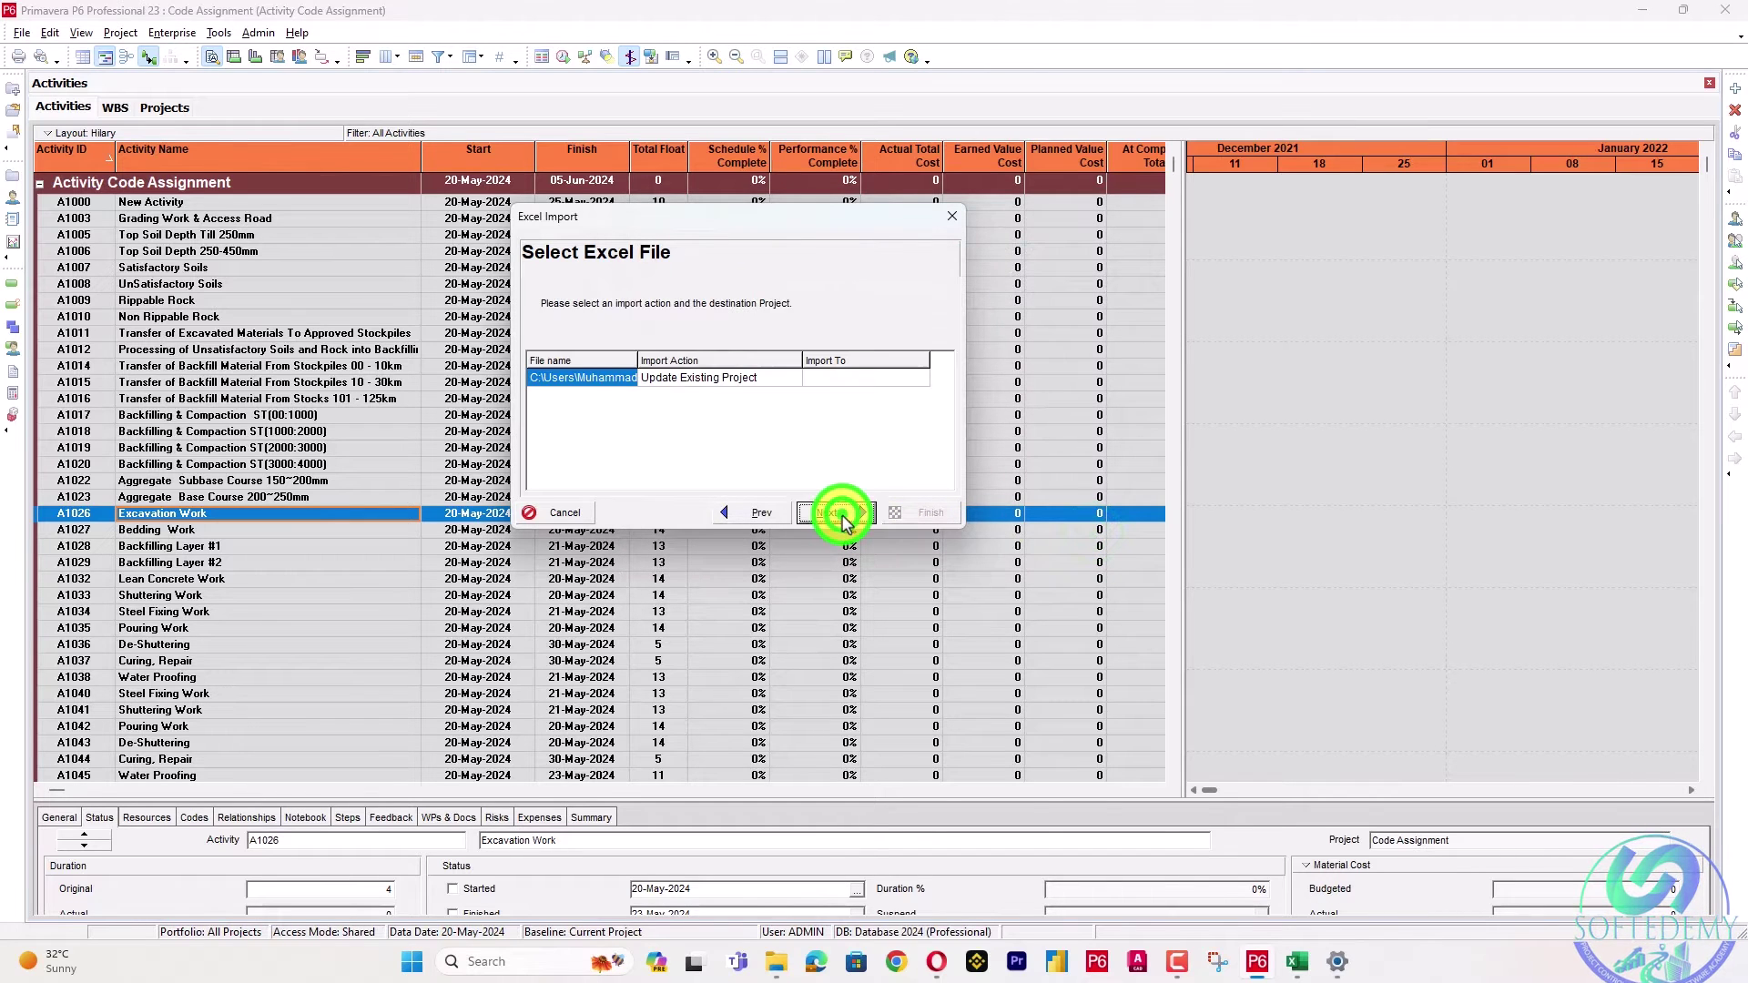
pyautogui.click(921, 379)
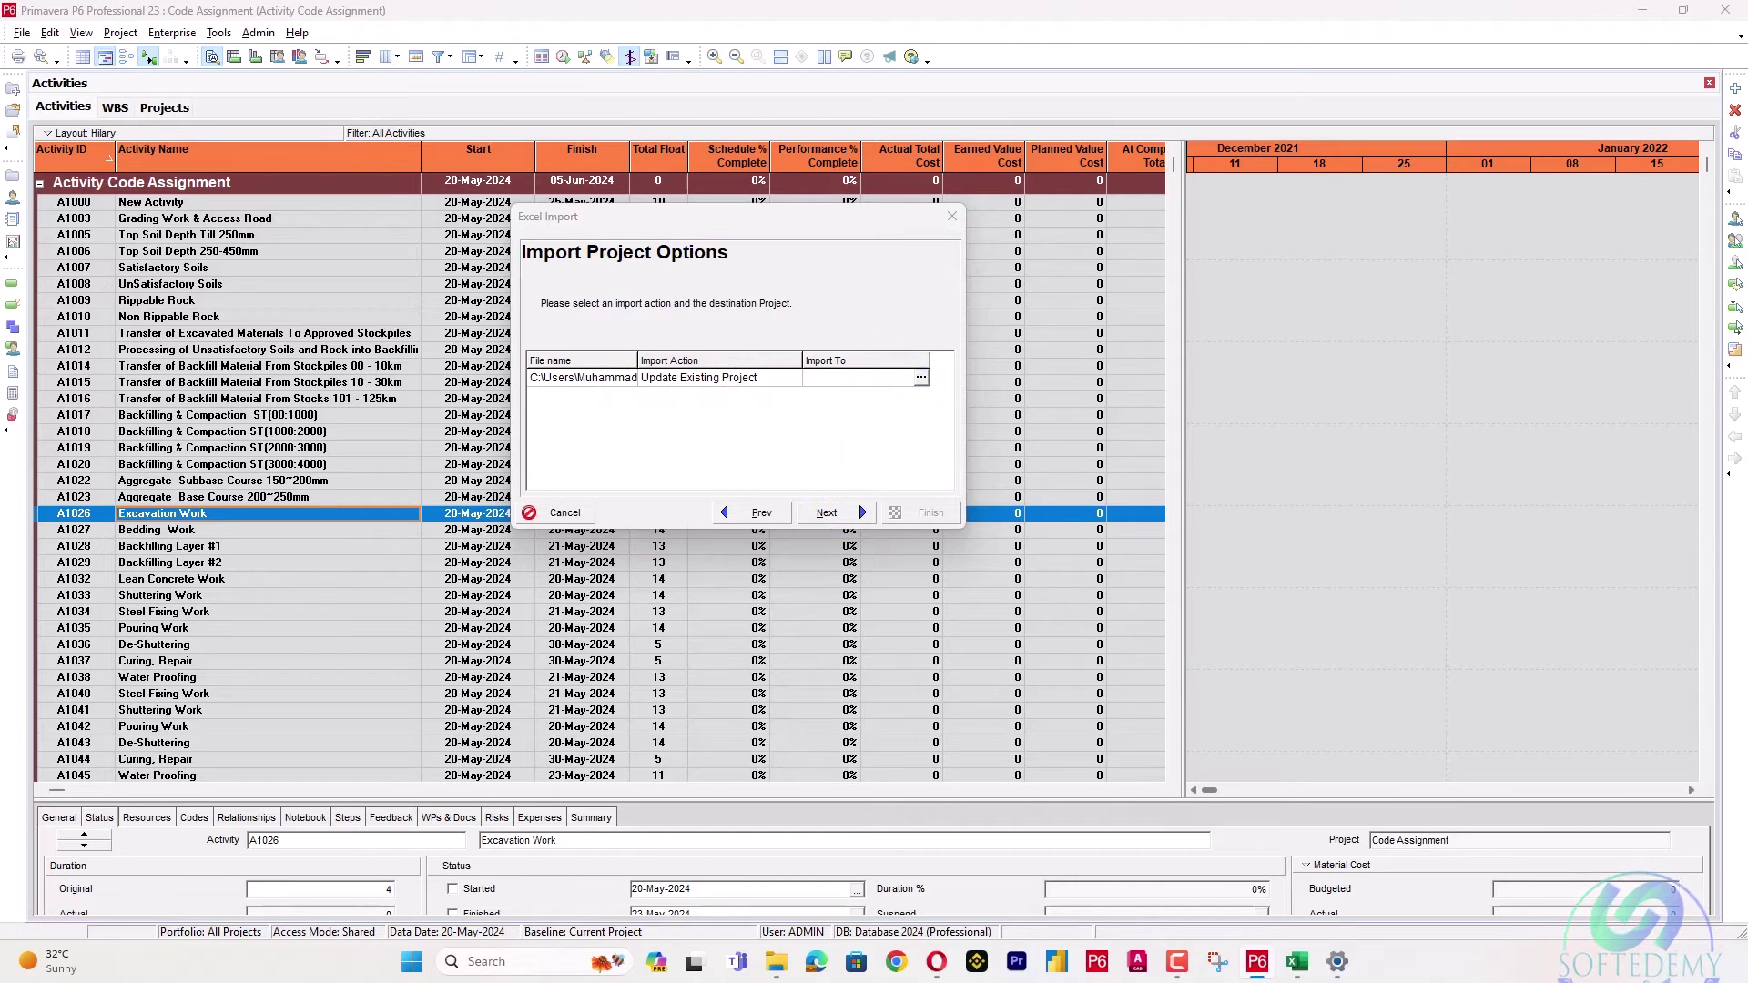
pyautogui.click(920, 377)
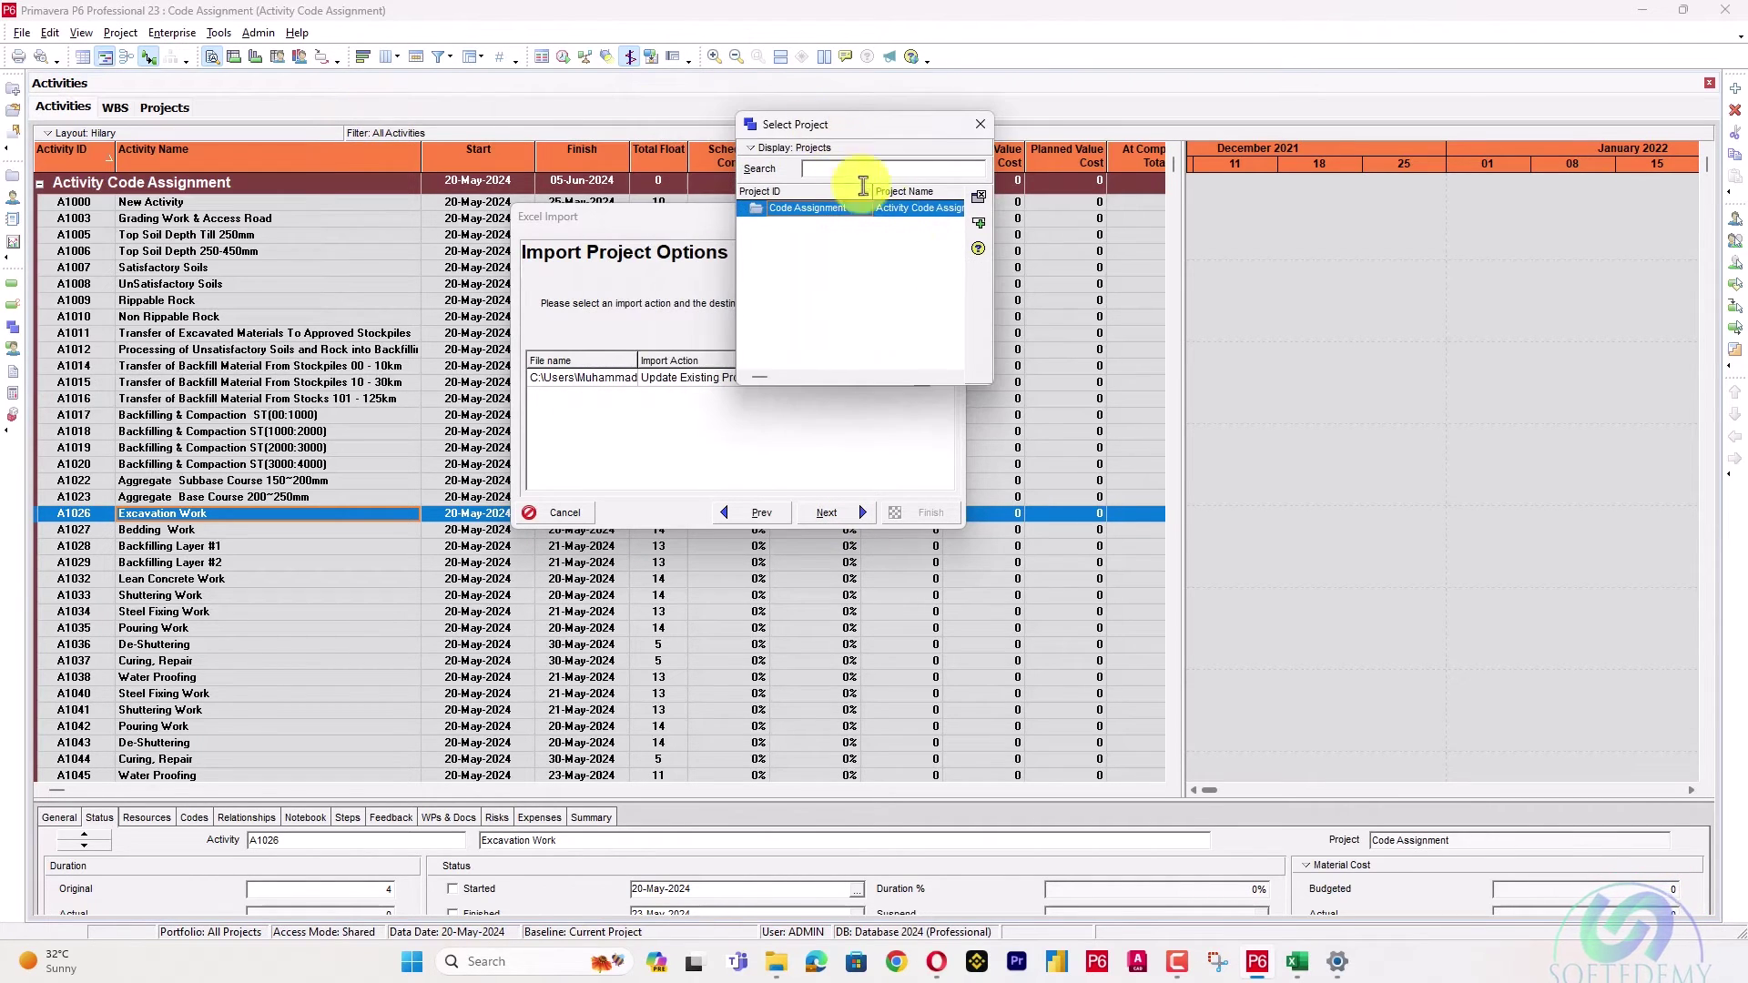
pyautogui.click(980, 224)
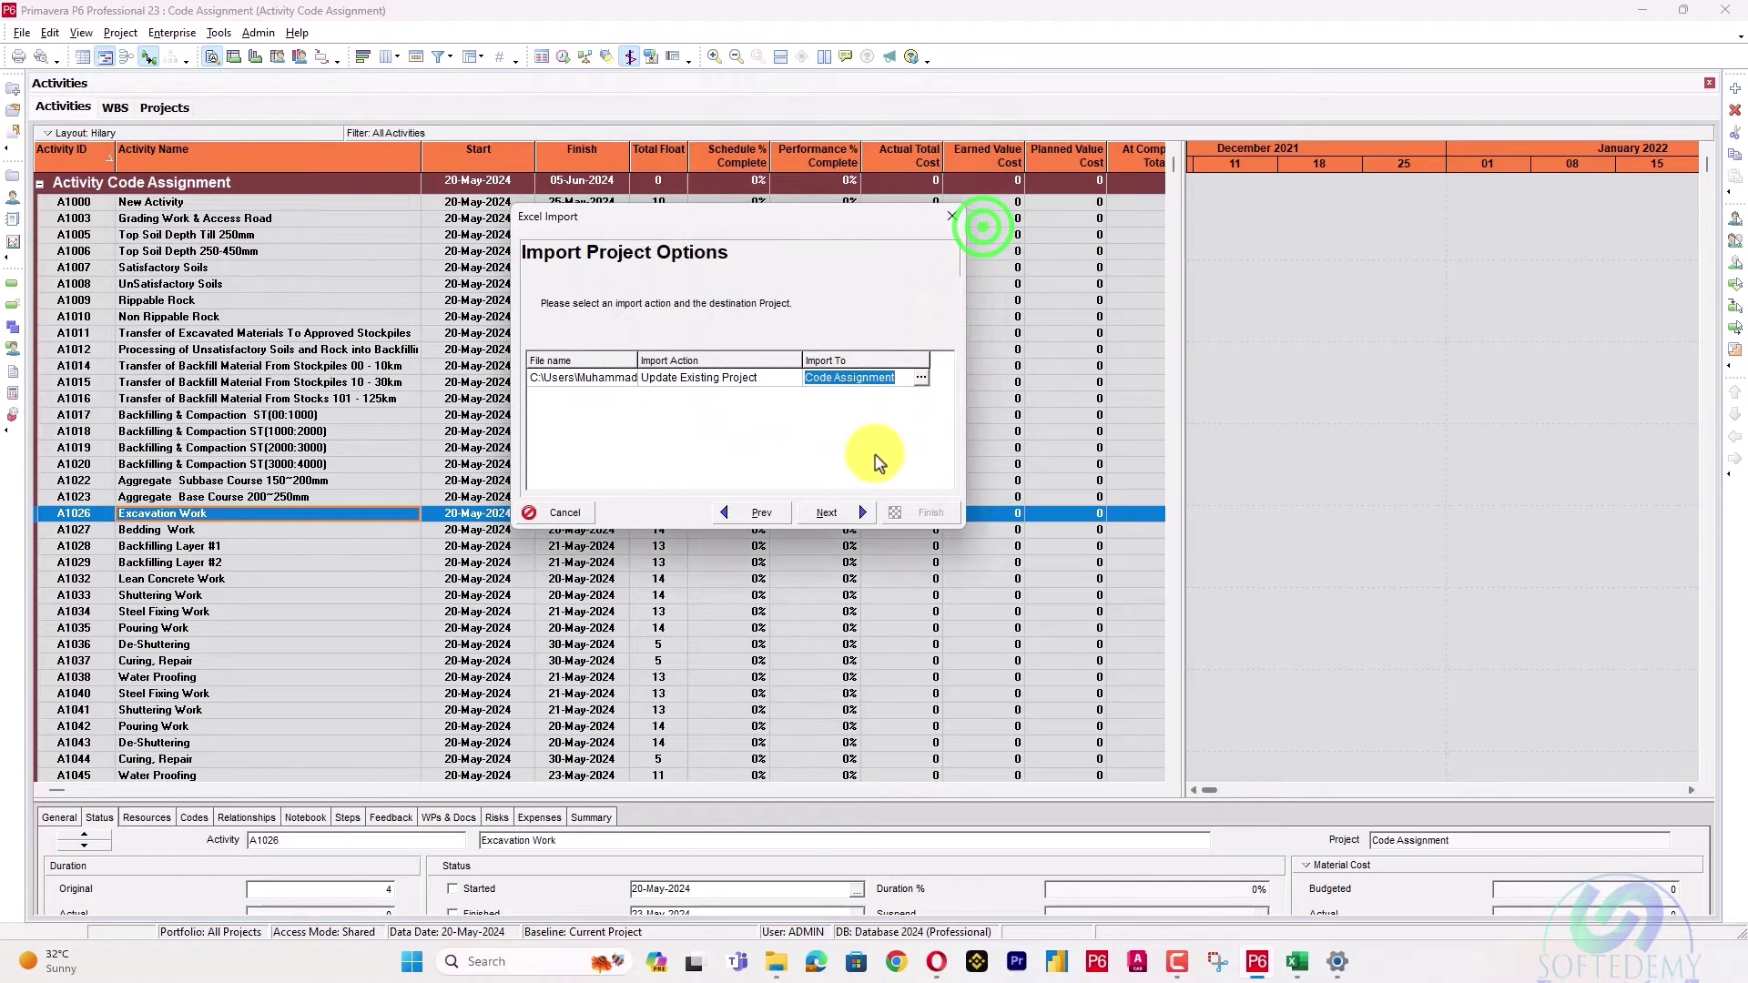
# Try to run the Excel import with Activities as the data type.
pyautogui.click(849, 515)
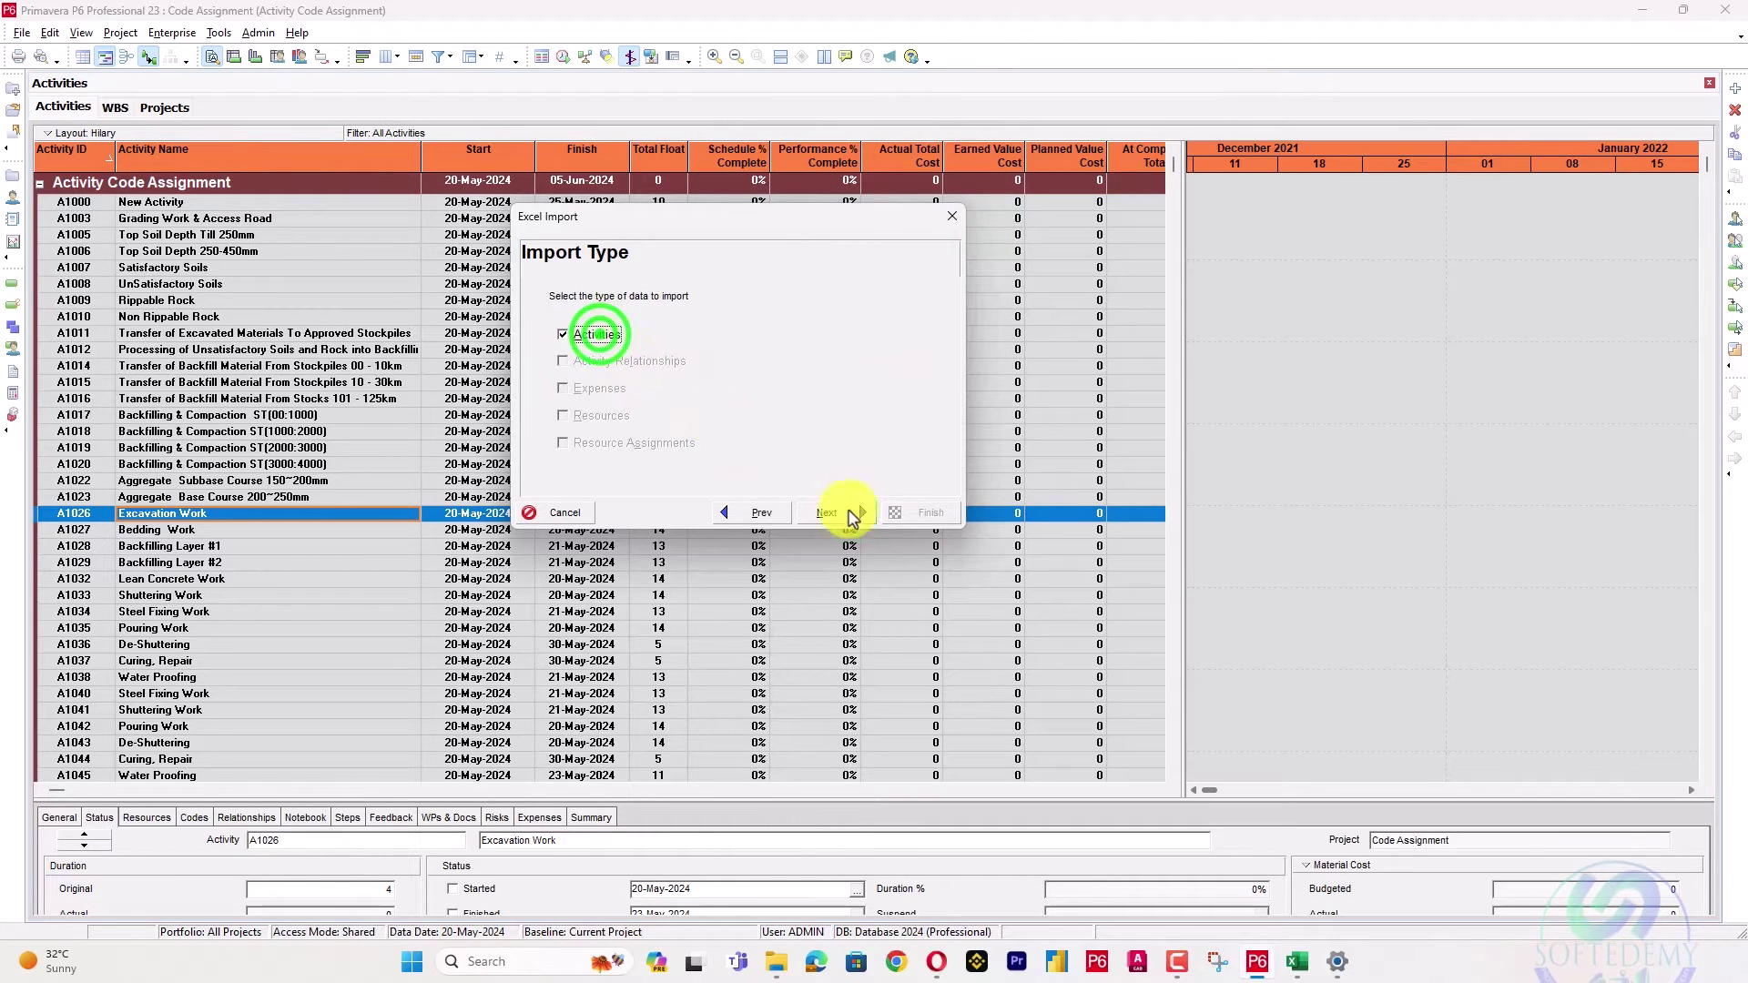
pyautogui.click(851, 514)
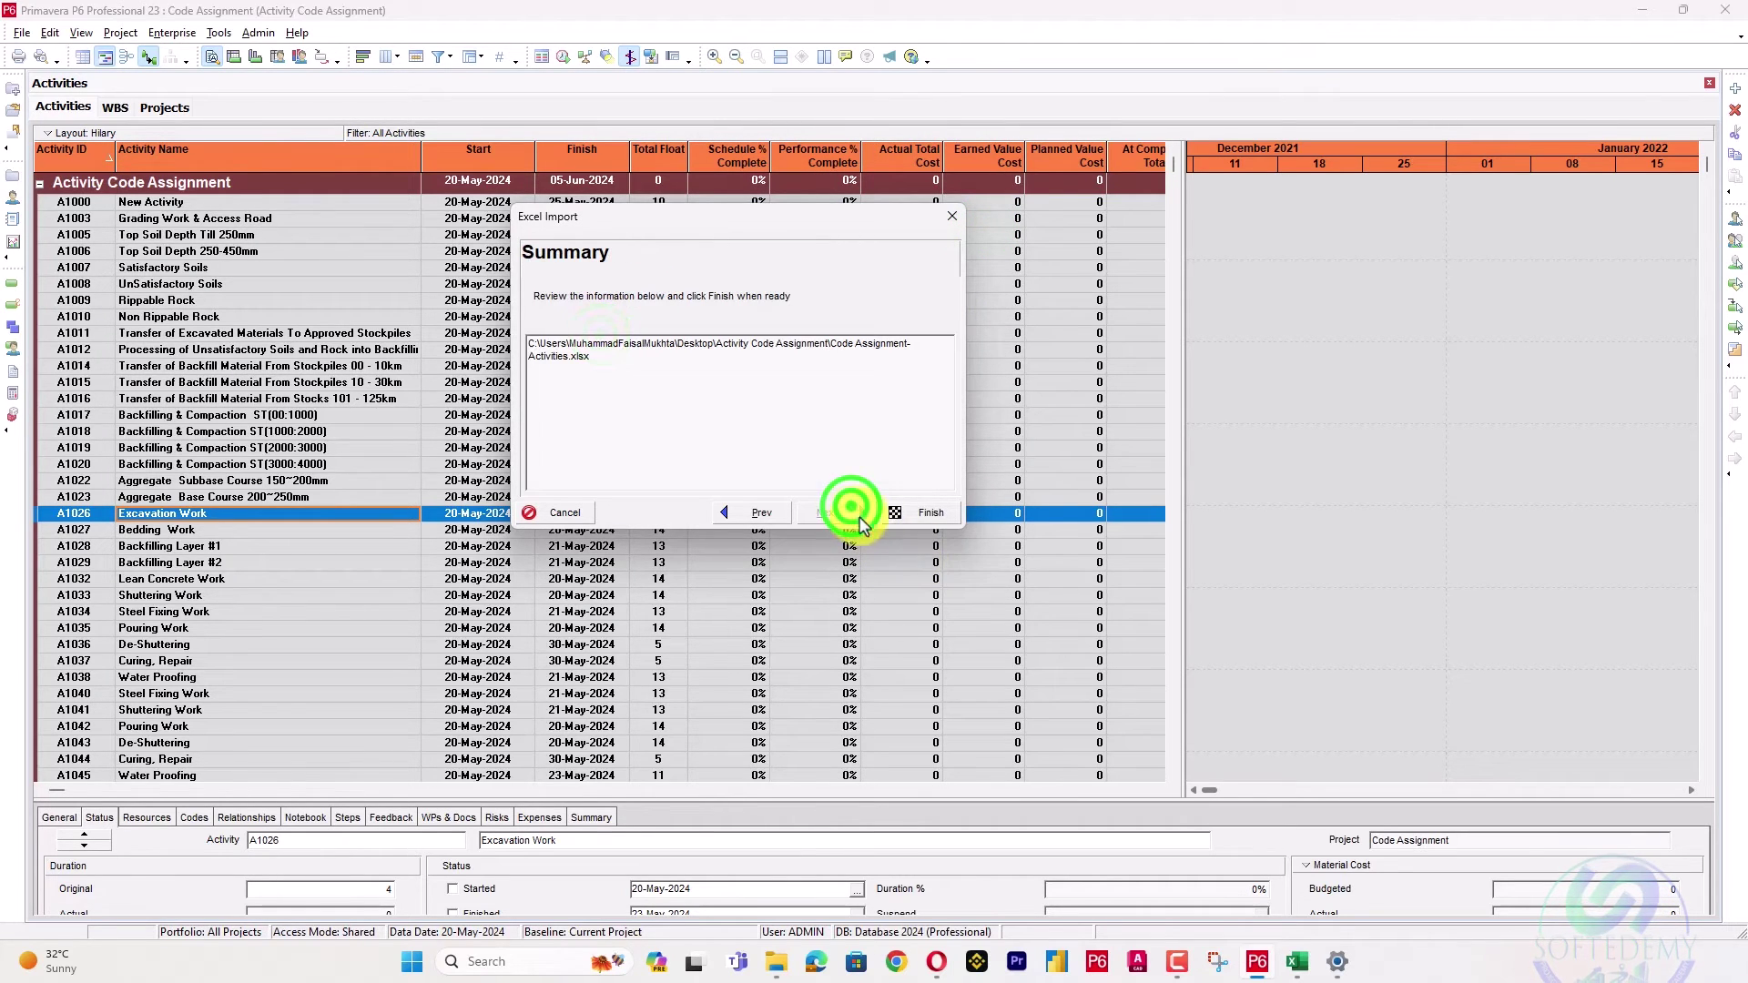
pyautogui.click(925, 526)
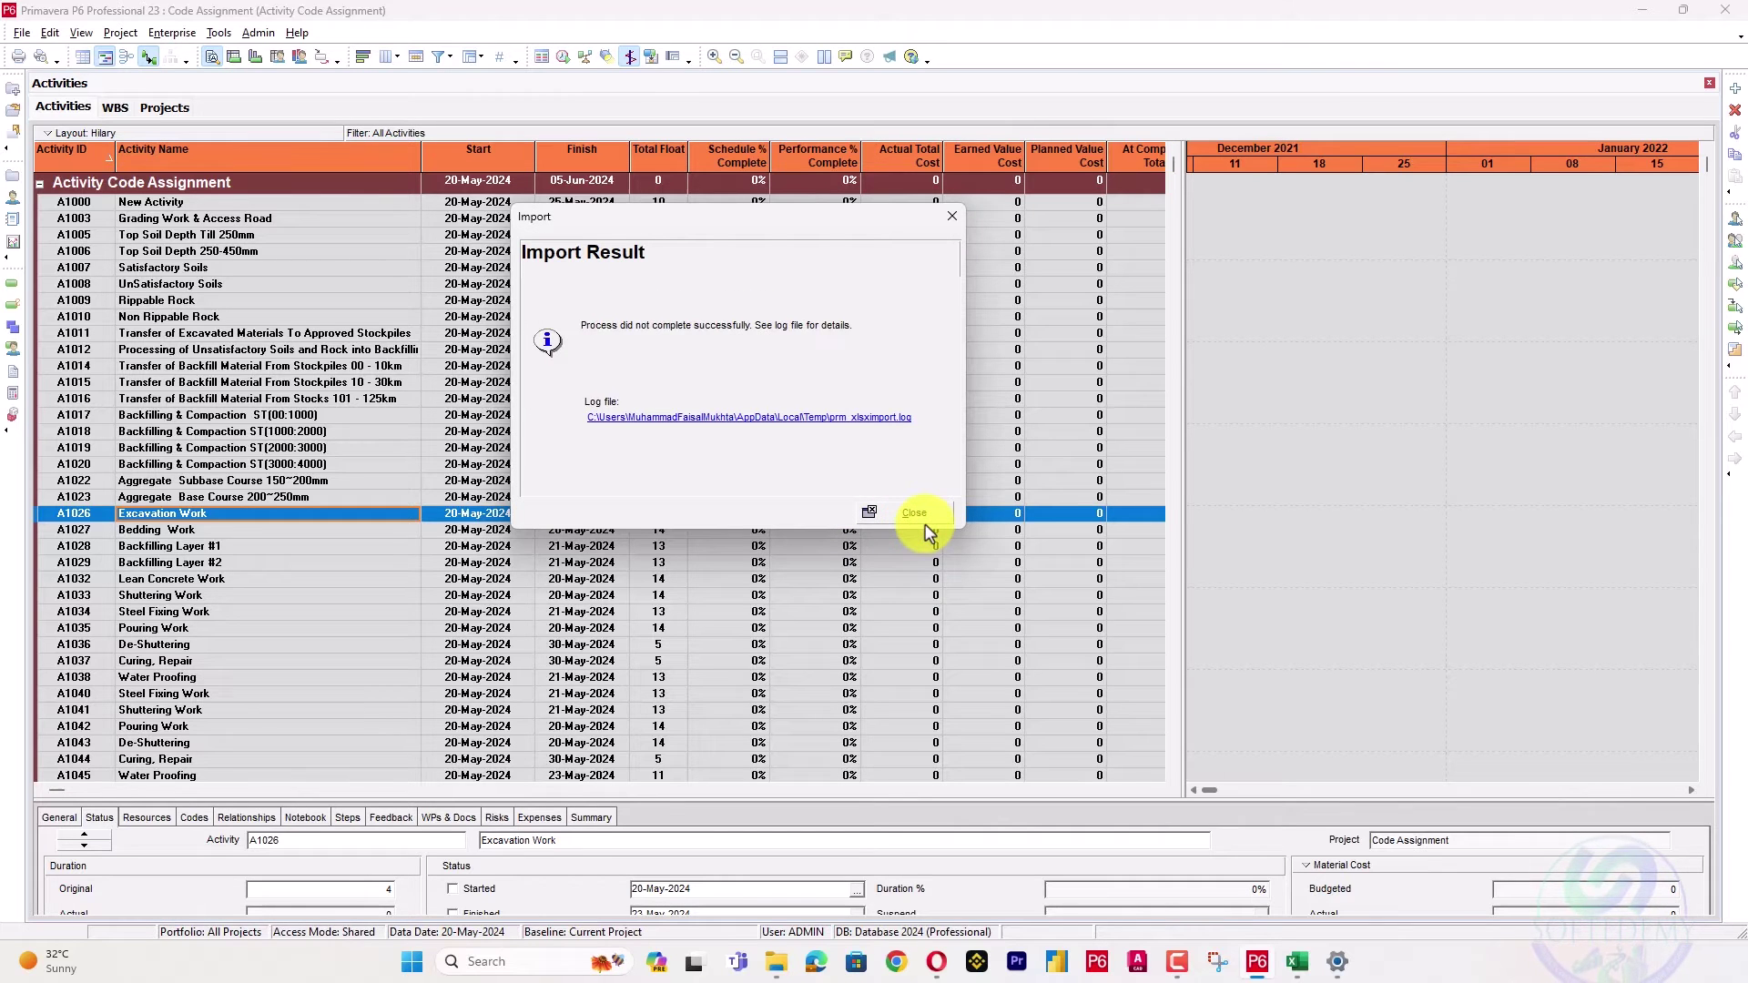
# Open the import log file once in Notepad, examine its error lines for the activity codes, and close the log and the import result.
pyautogui.click(860, 421)
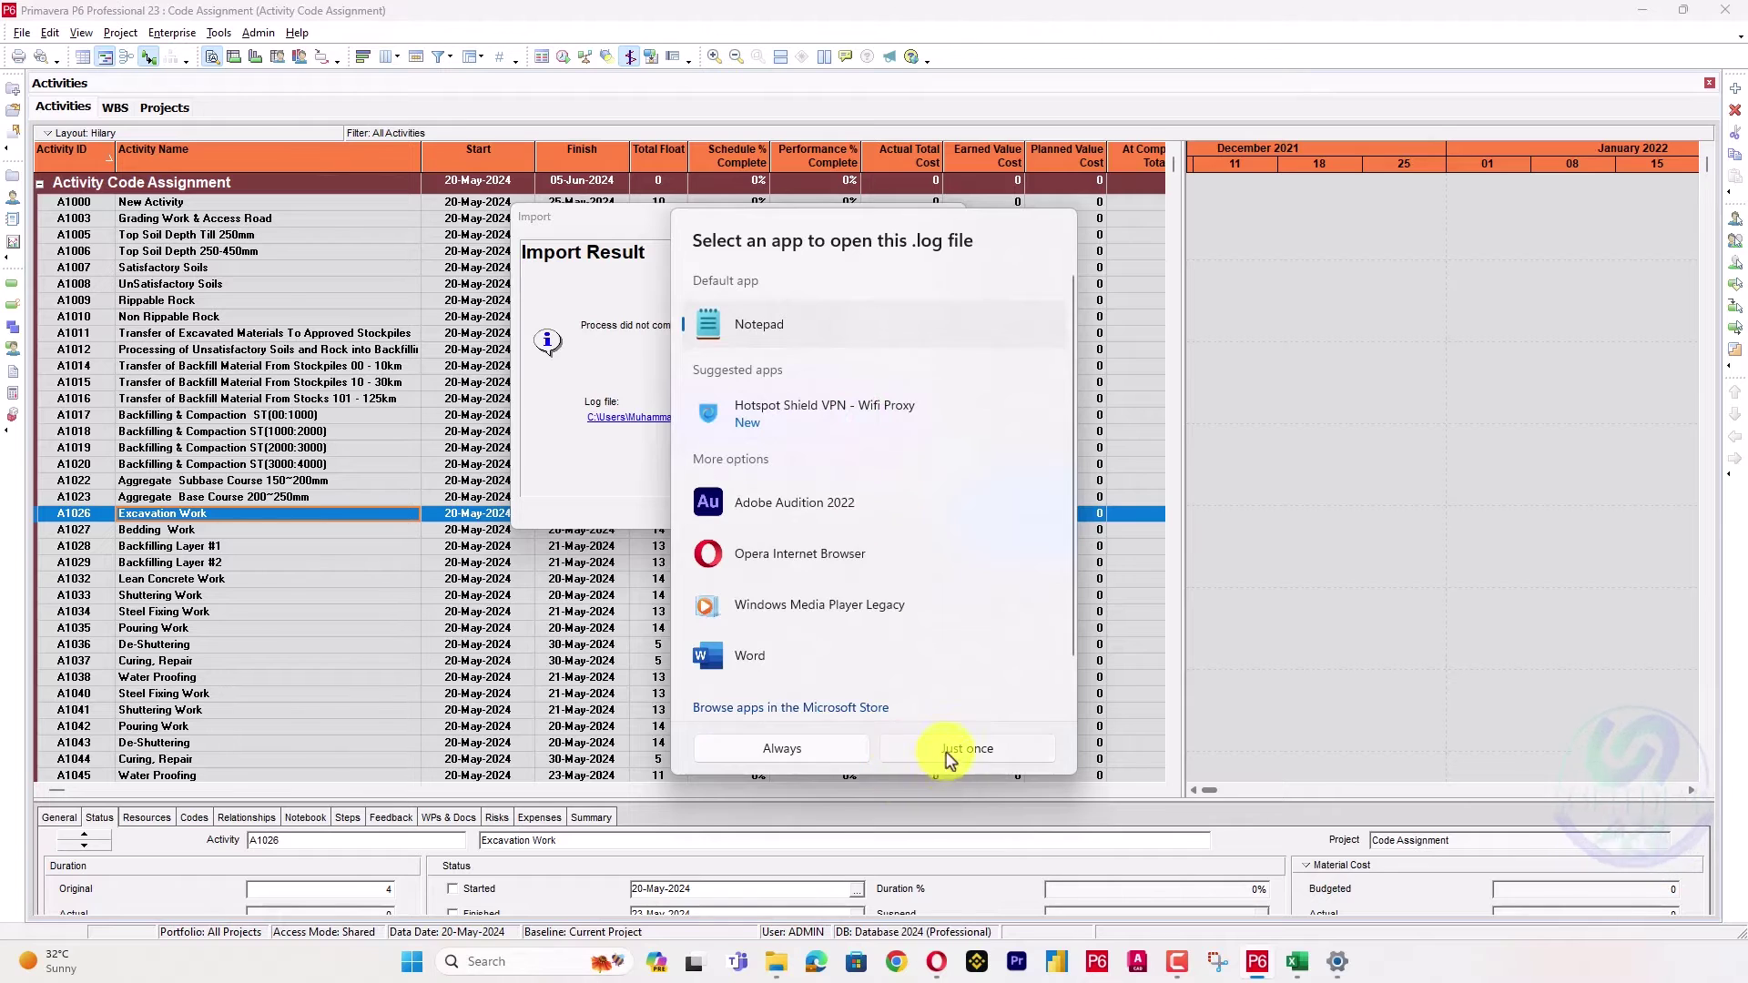
pyautogui.click(950, 756)
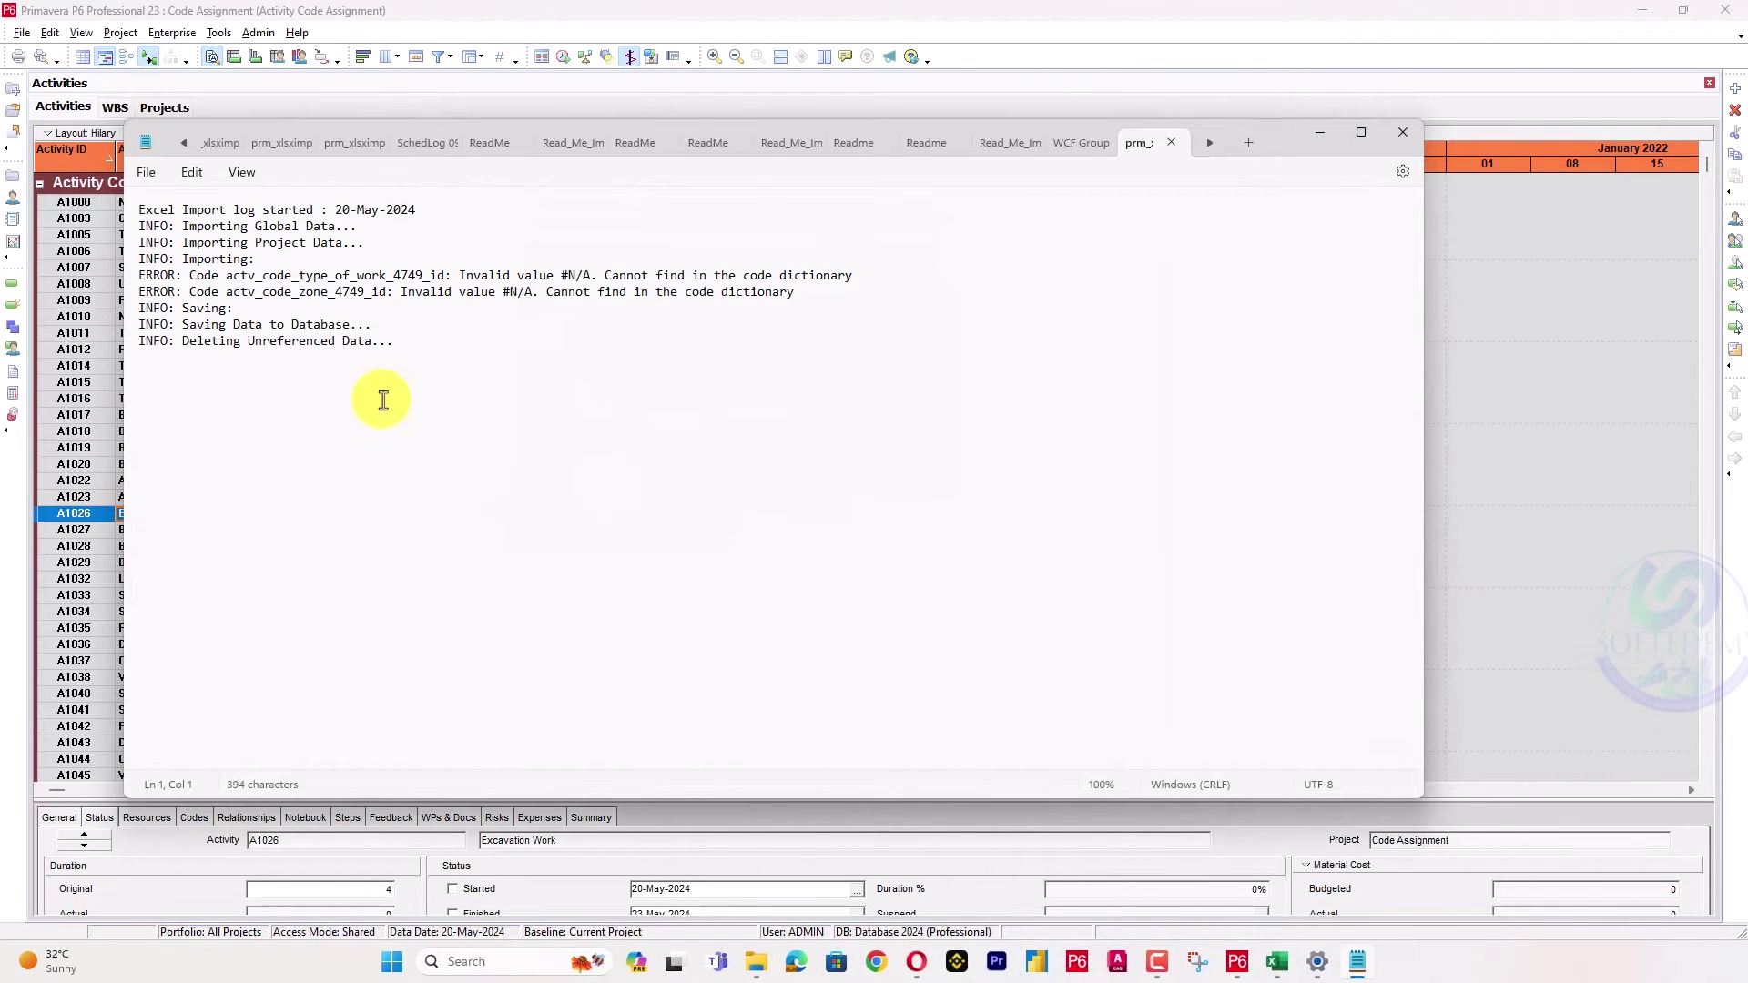
pyautogui.moveTo(796, 293); pyautogui.dragTo(190, 295)
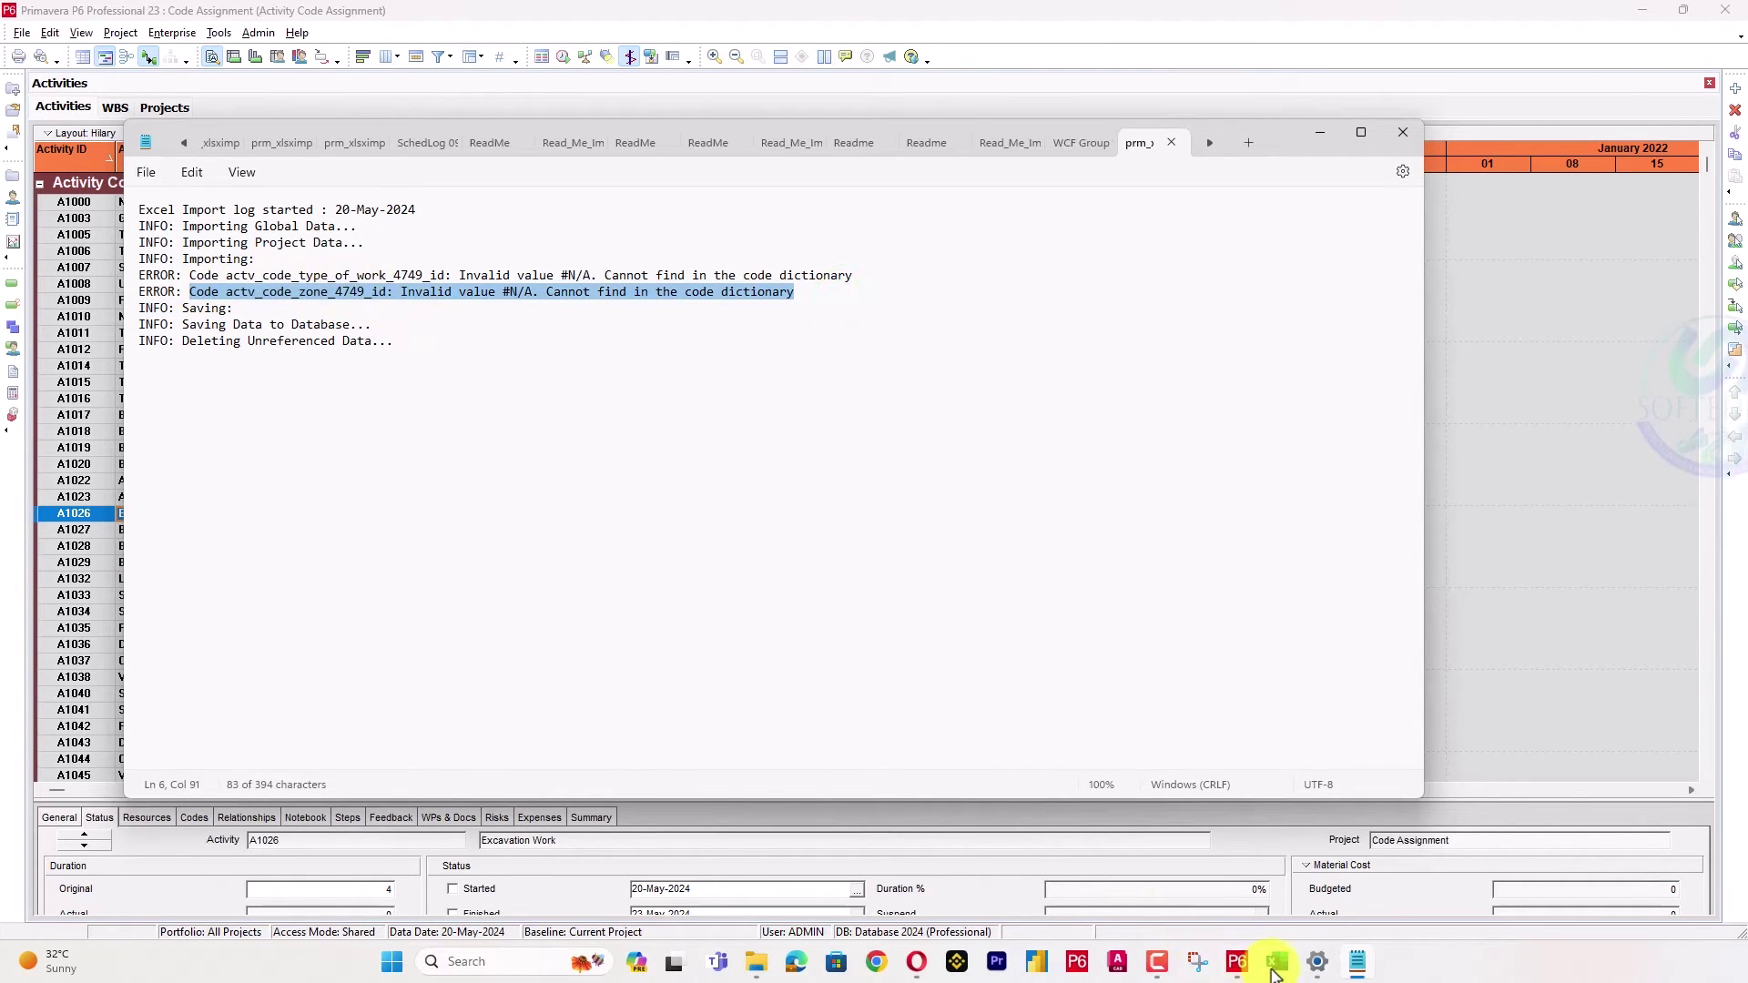
pyautogui.moveTo(1275, 974)
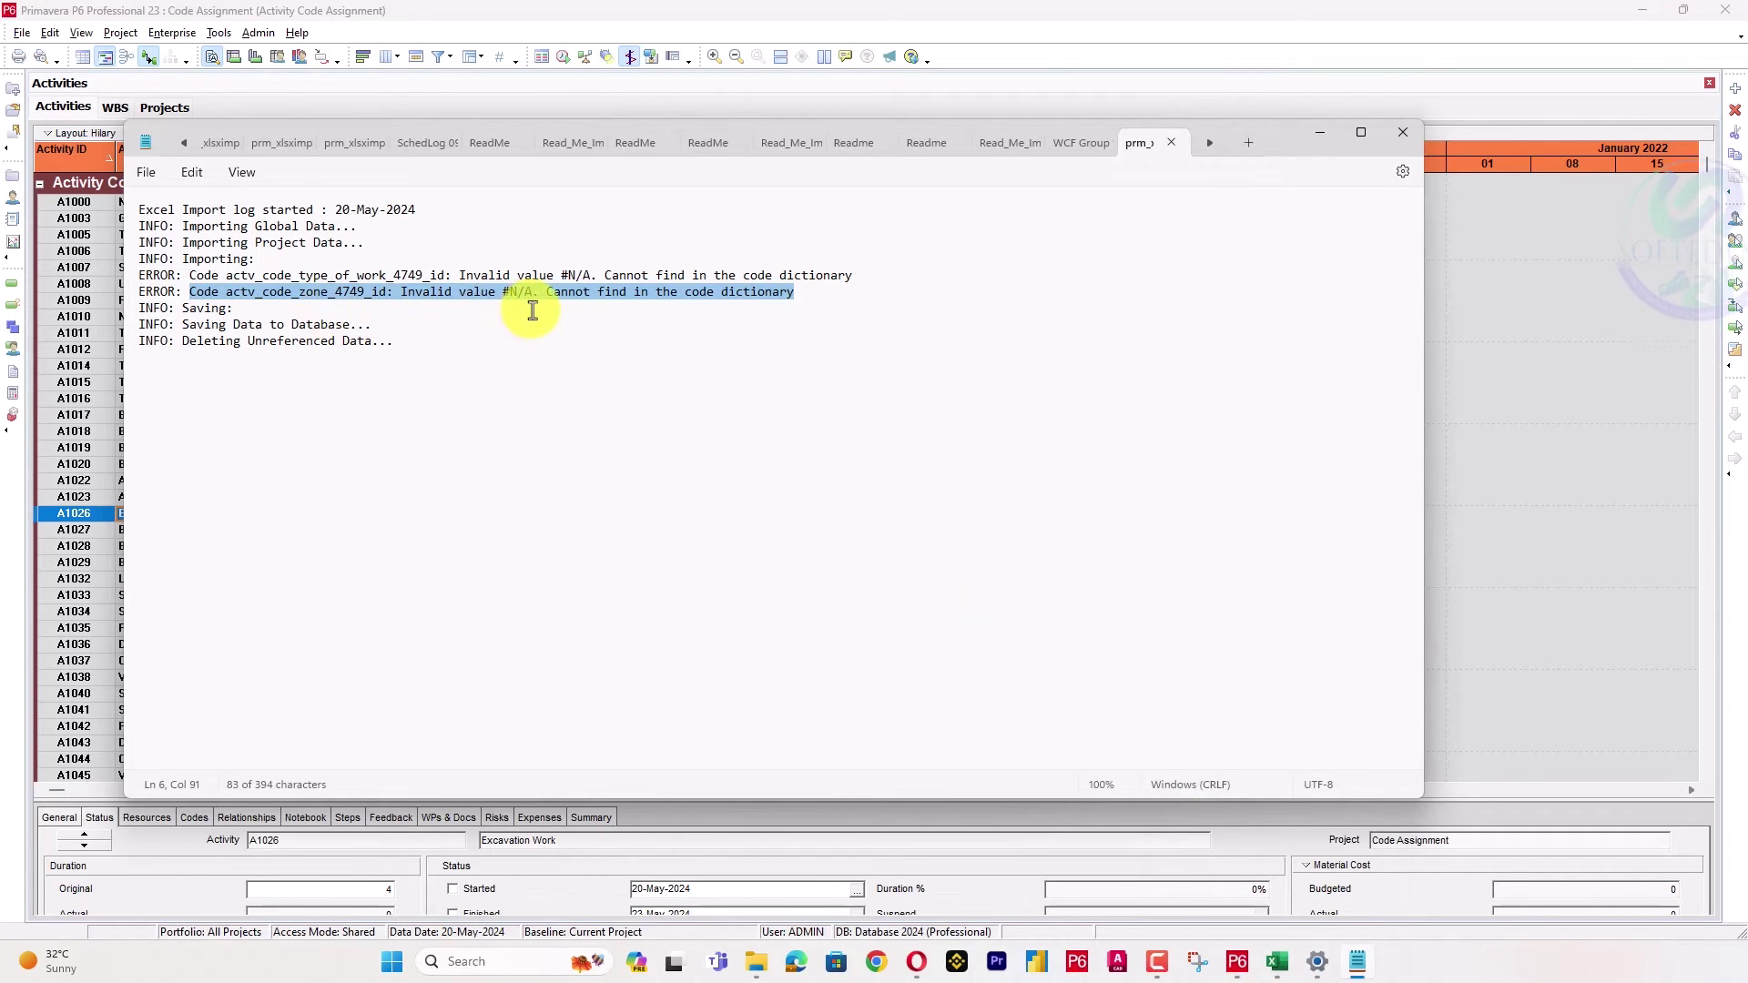
pyautogui.click(1403, 132)
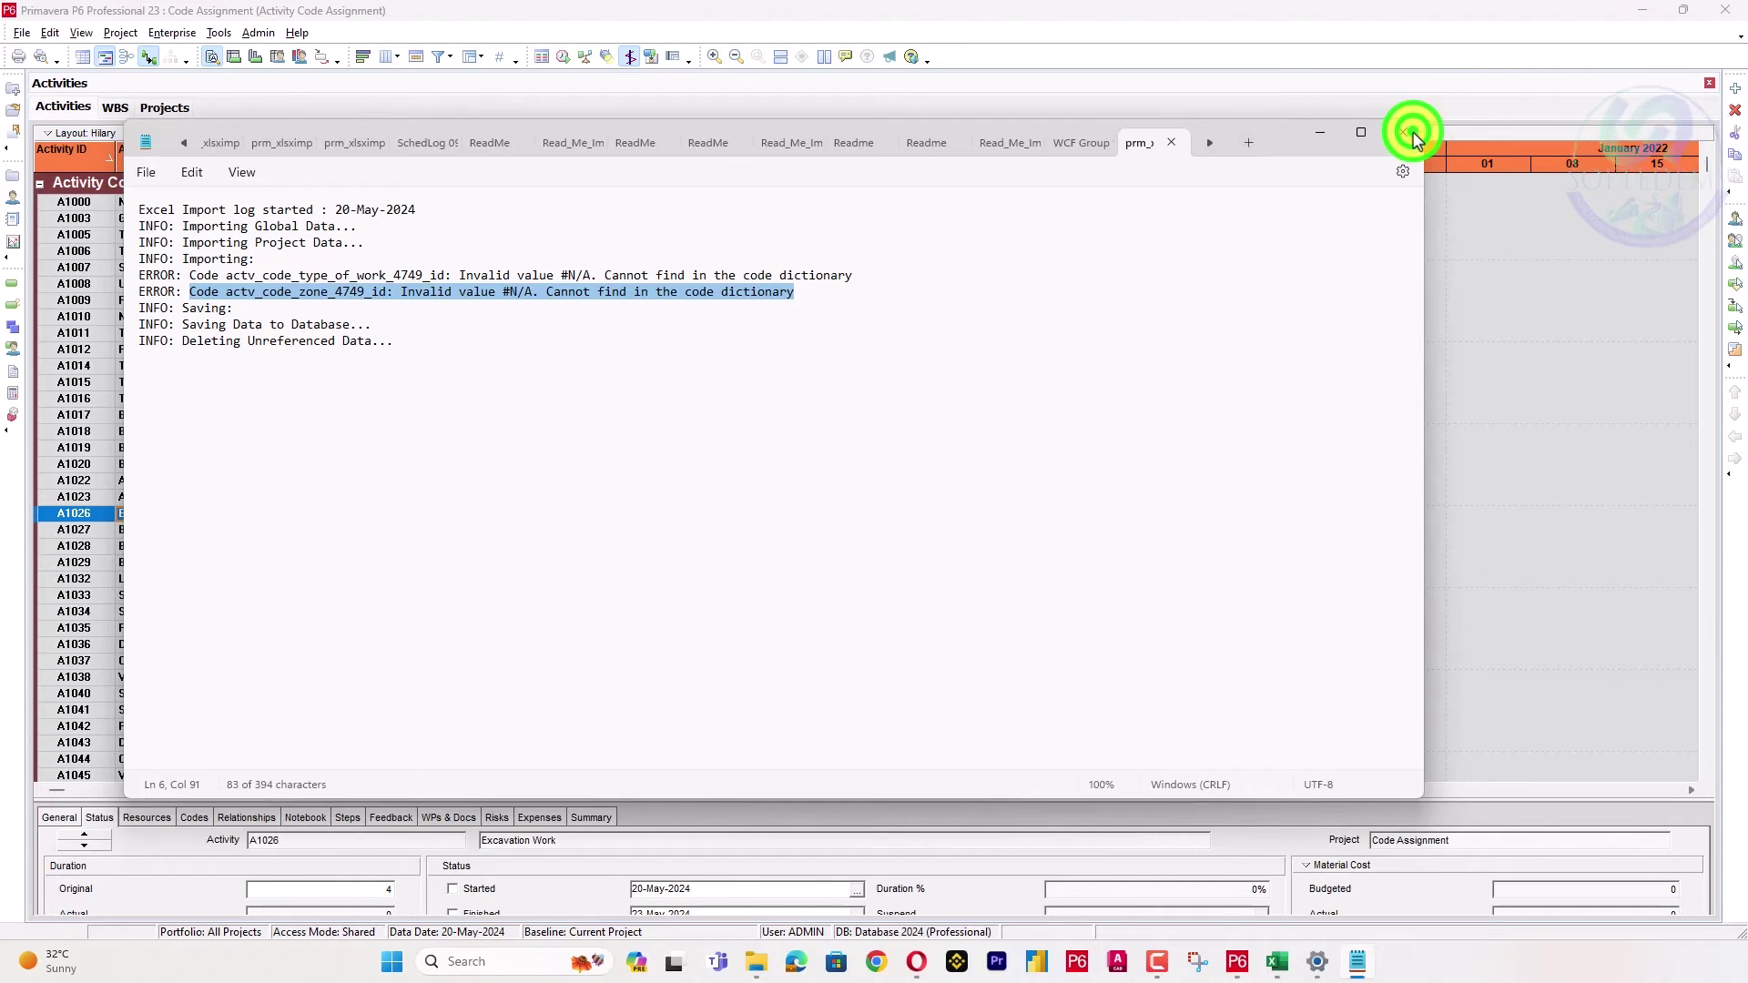
pyautogui.click(911, 512)
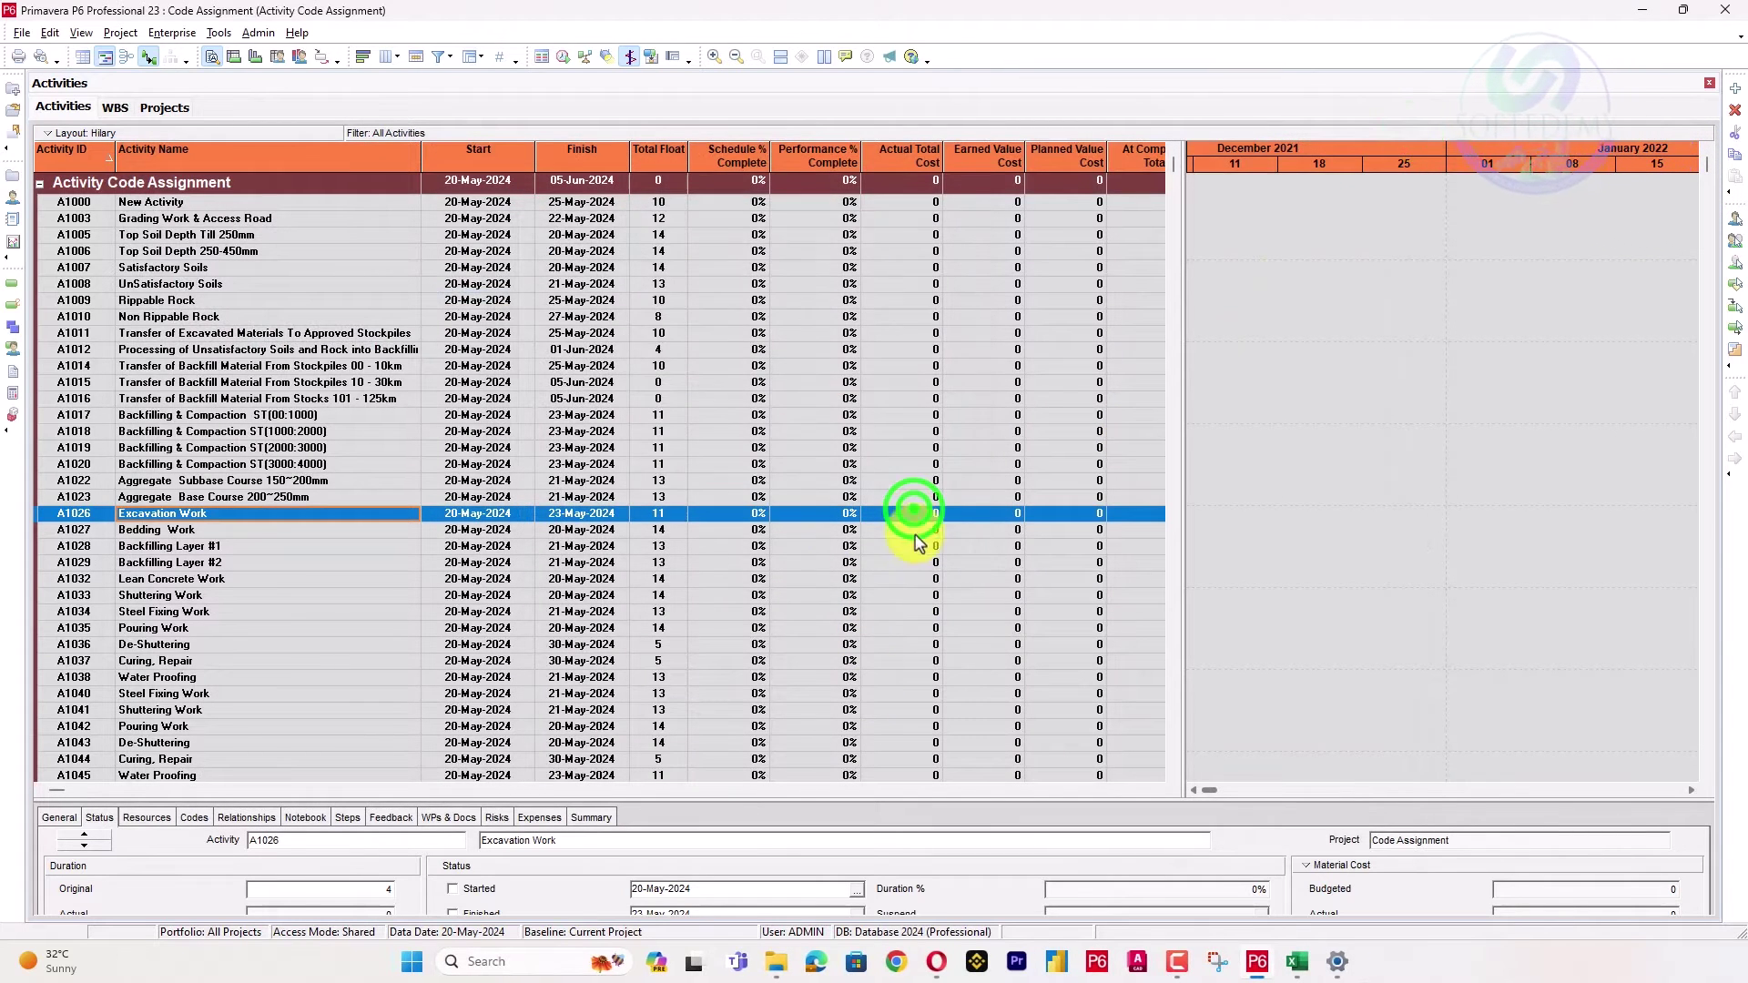
# Open the Code Assignment-Activities workbook in Excel, examine the three code cells of activity A1000, and return to Primavera P6.
pyautogui.click(776, 961)
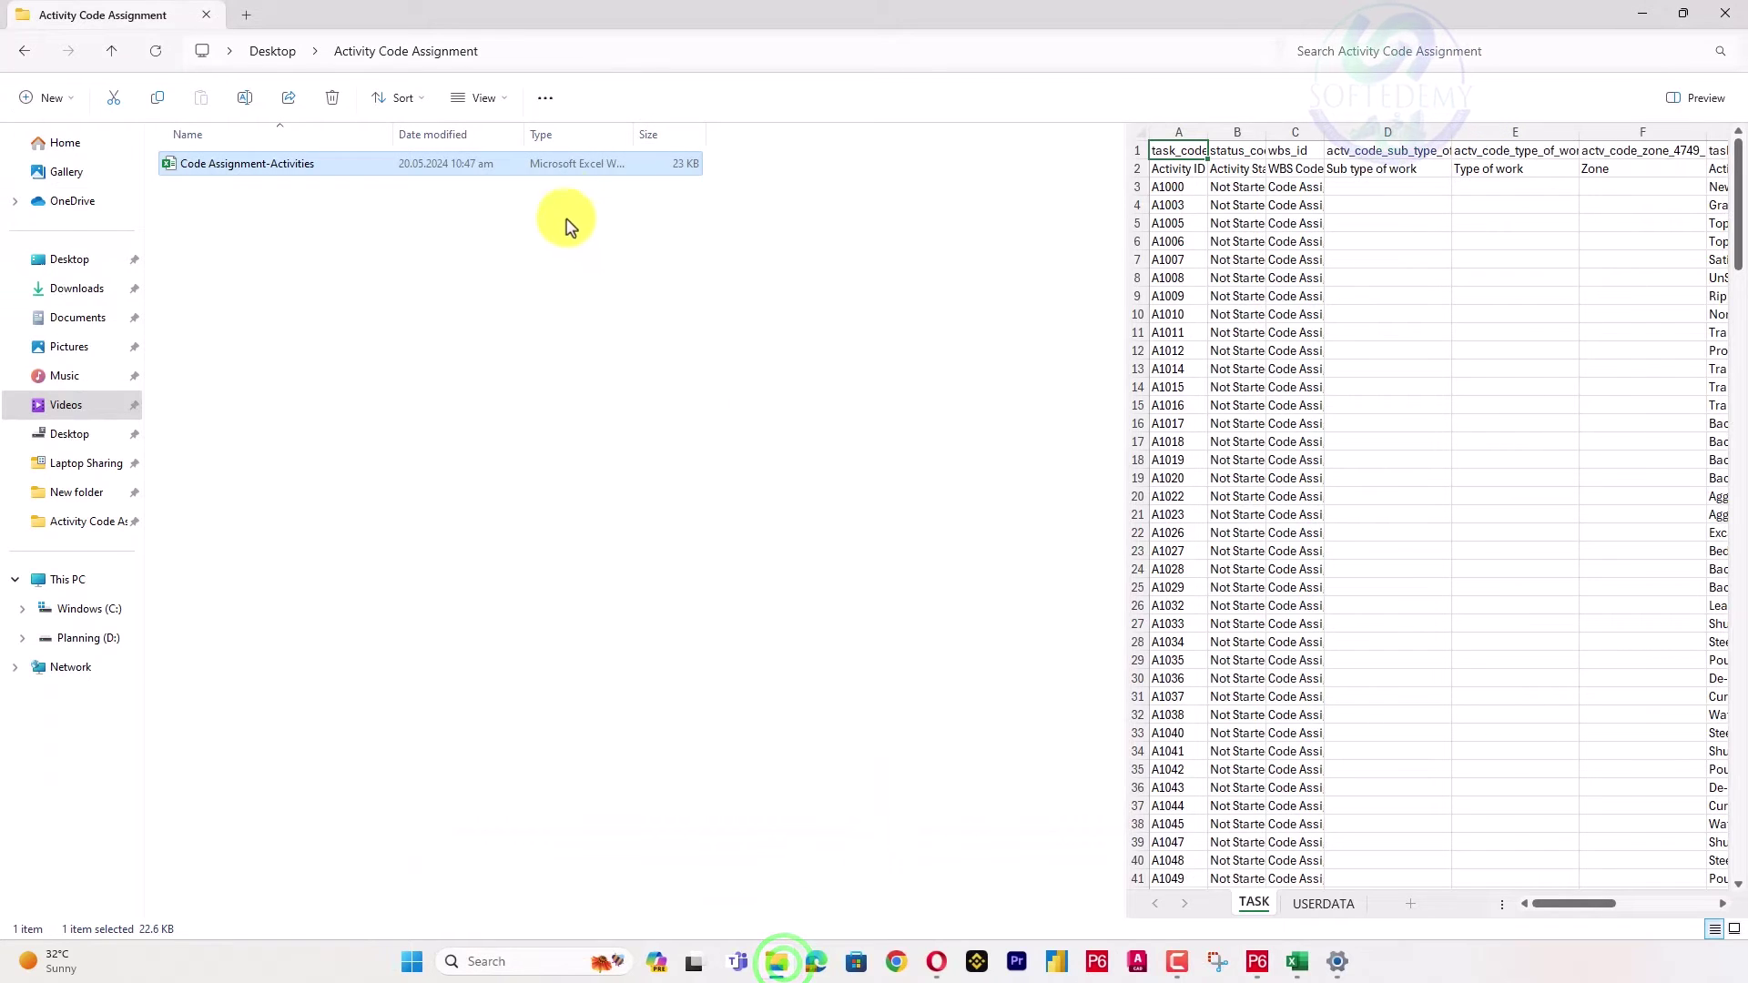
pyautogui.doubleClick(524, 169)
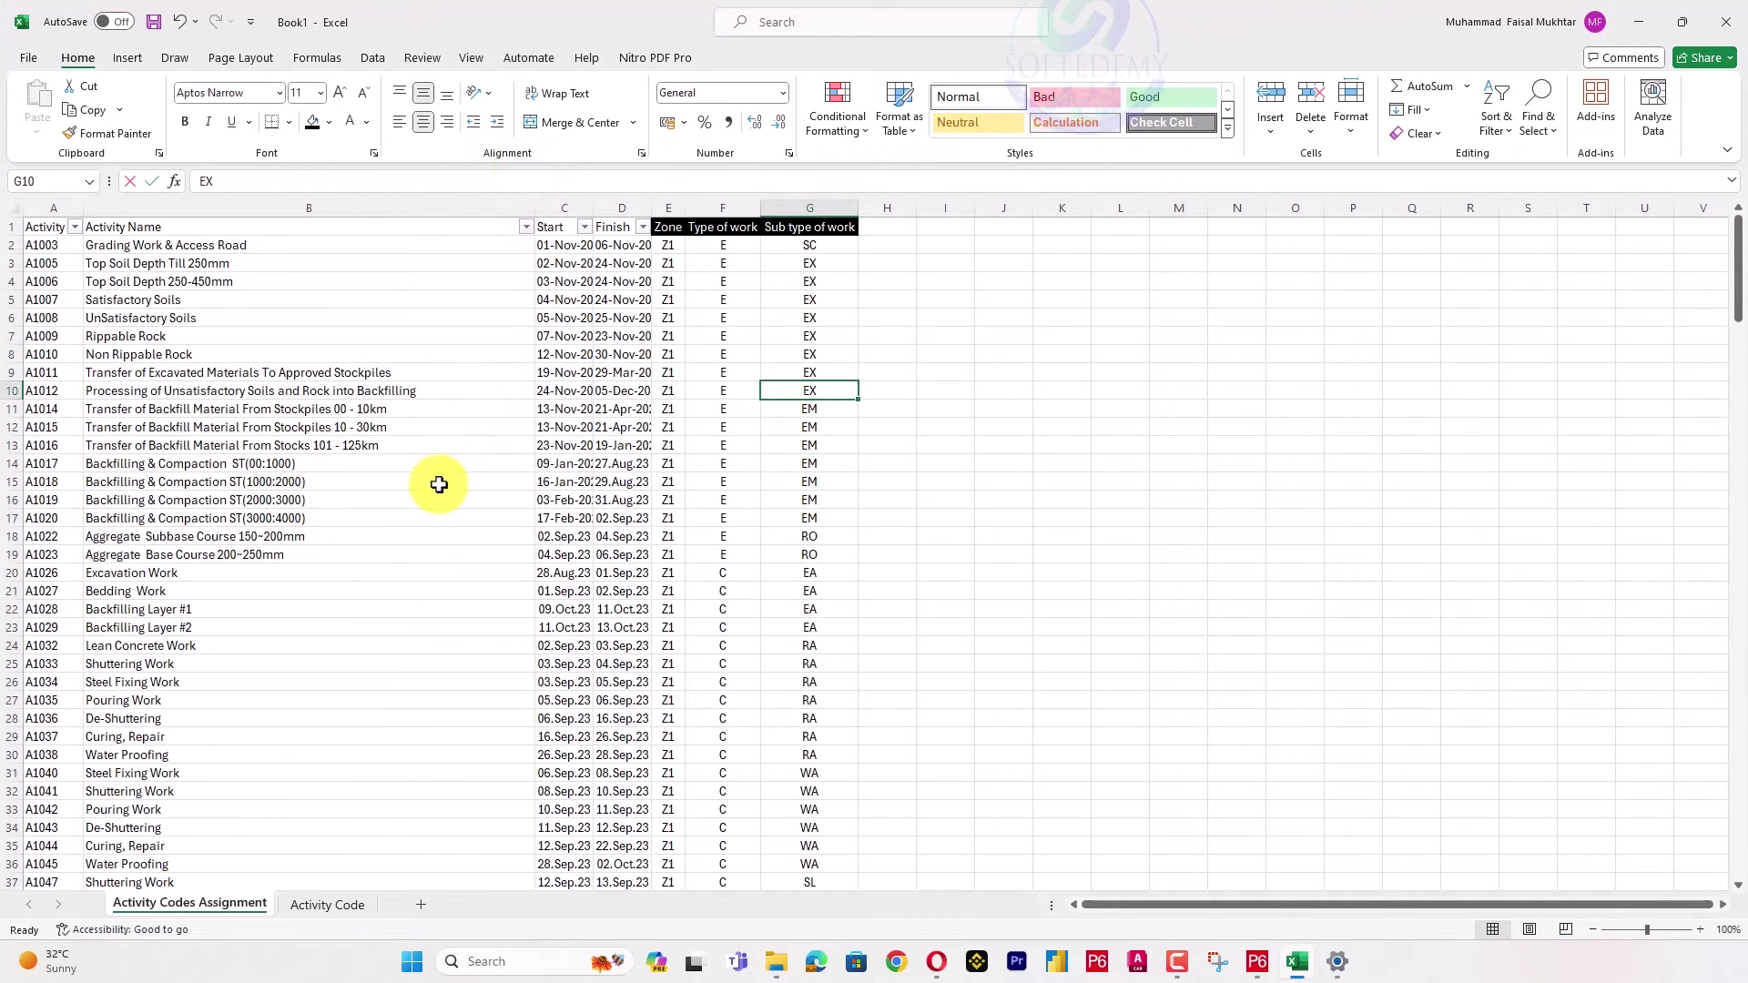
pyautogui.moveTo(471, 264); pyautogui.dragTo(722, 262)
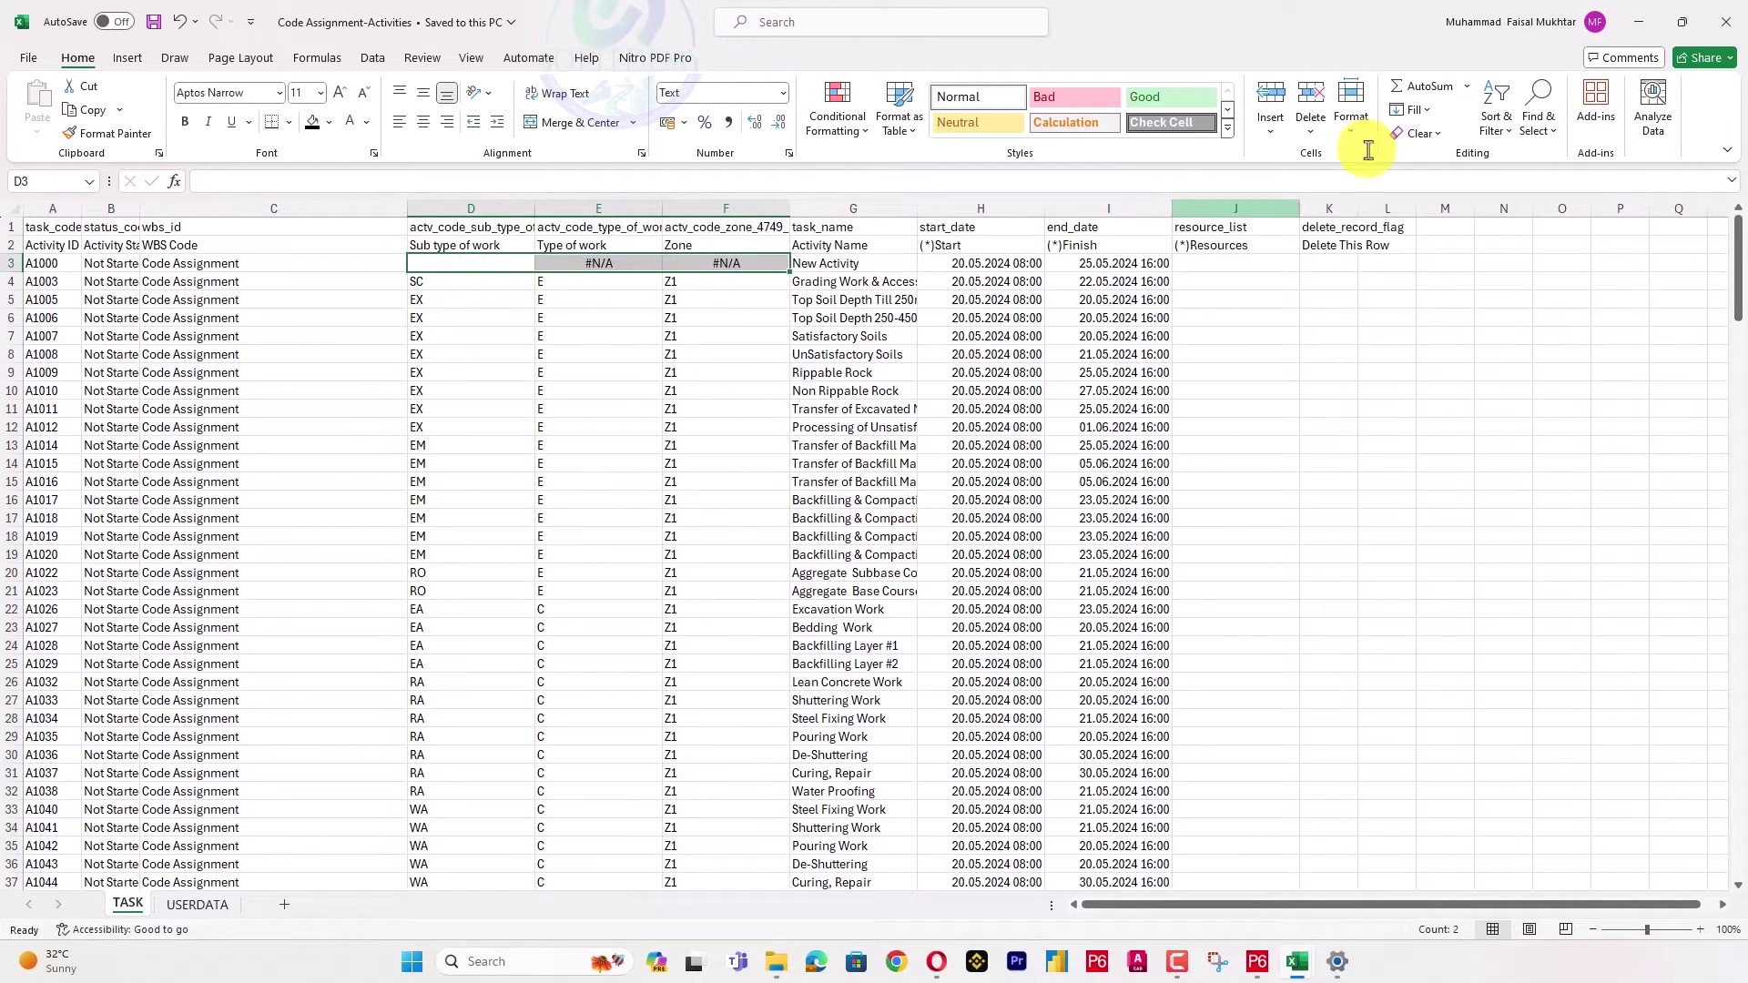
pyautogui.click(1644, 21)
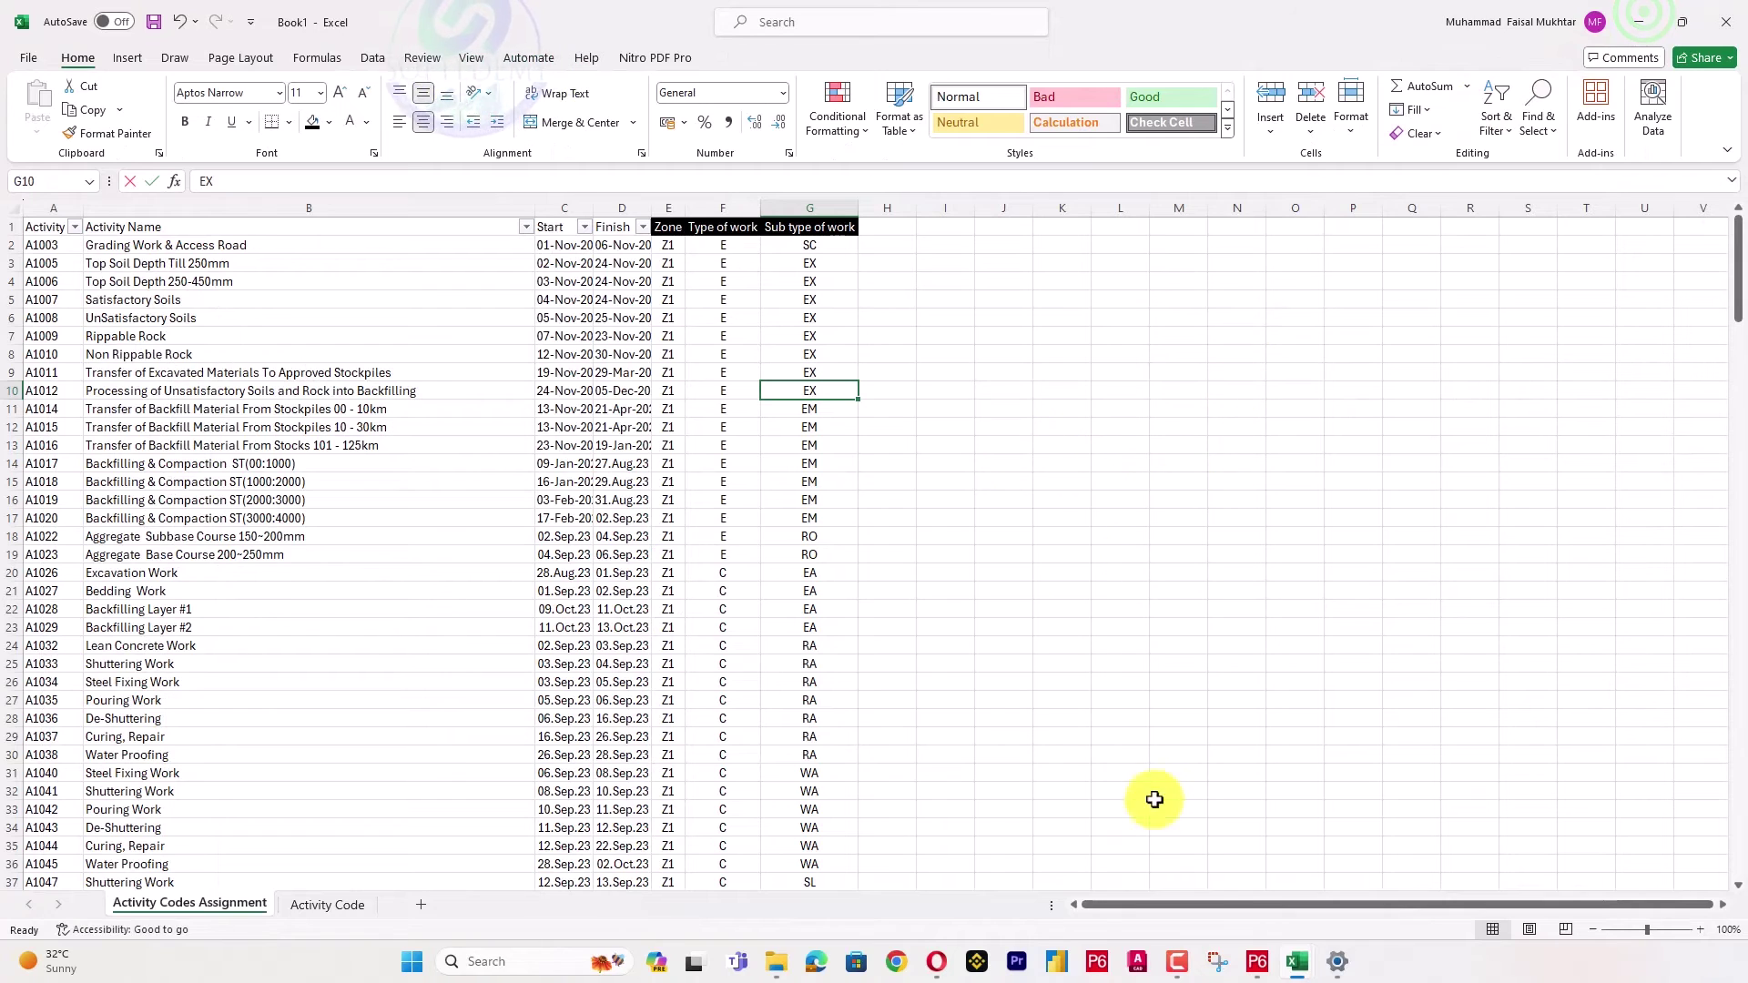
pyautogui.click(1254, 963)
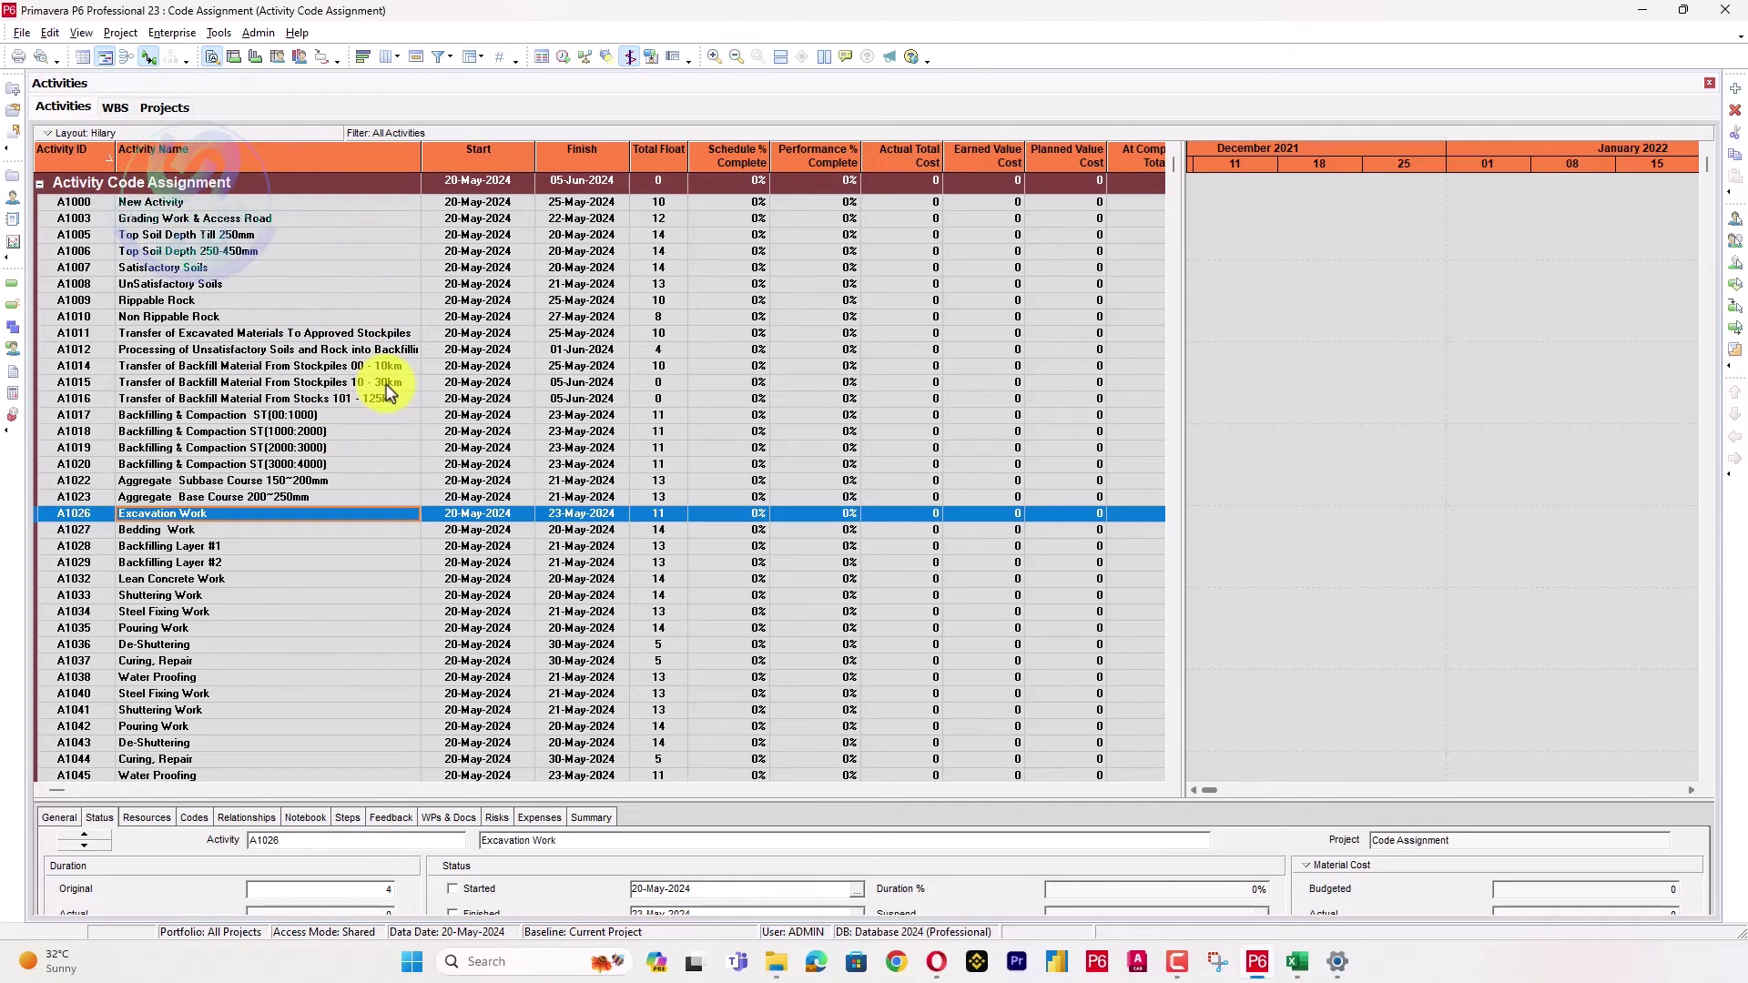
# Add the project activity codes Sub type of work, Type of work and Zone as columns after Activity ID in the activity table.
pyautogui.click(460, 316)
pyautogui.rightClick(460, 317)
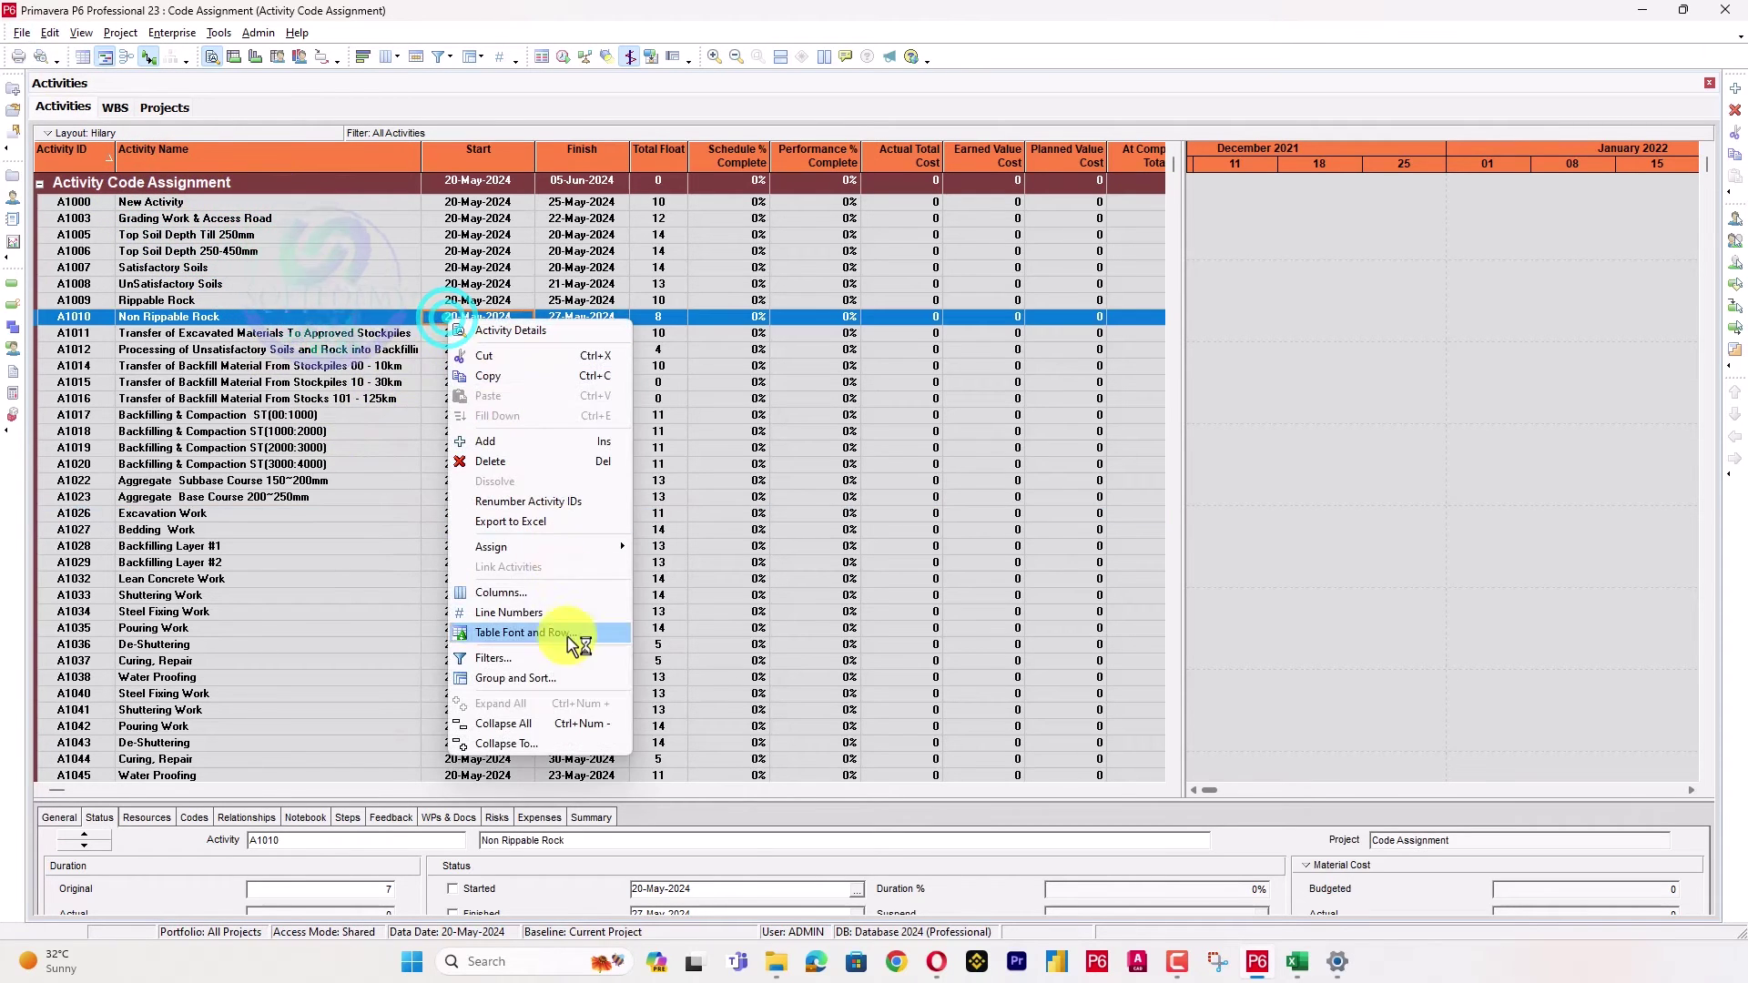
pyautogui.click(565, 597)
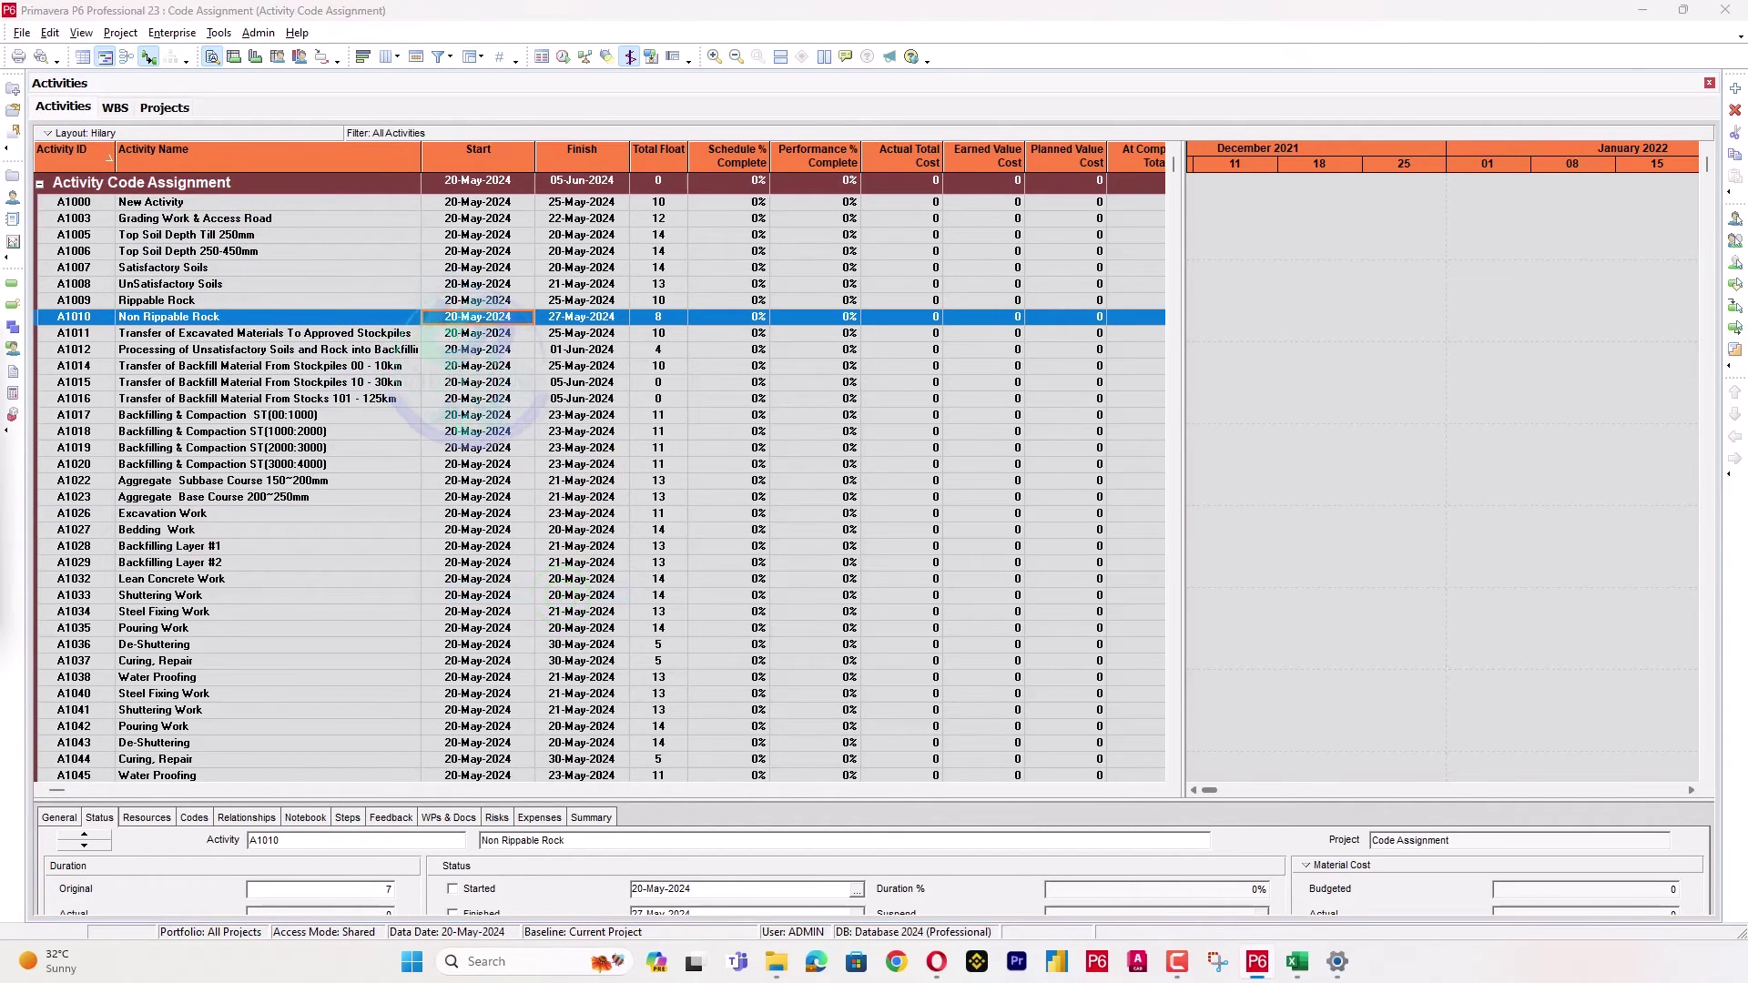
pyautogui.moveTo(1143, 164); pyautogui.dragTo(905, 234)
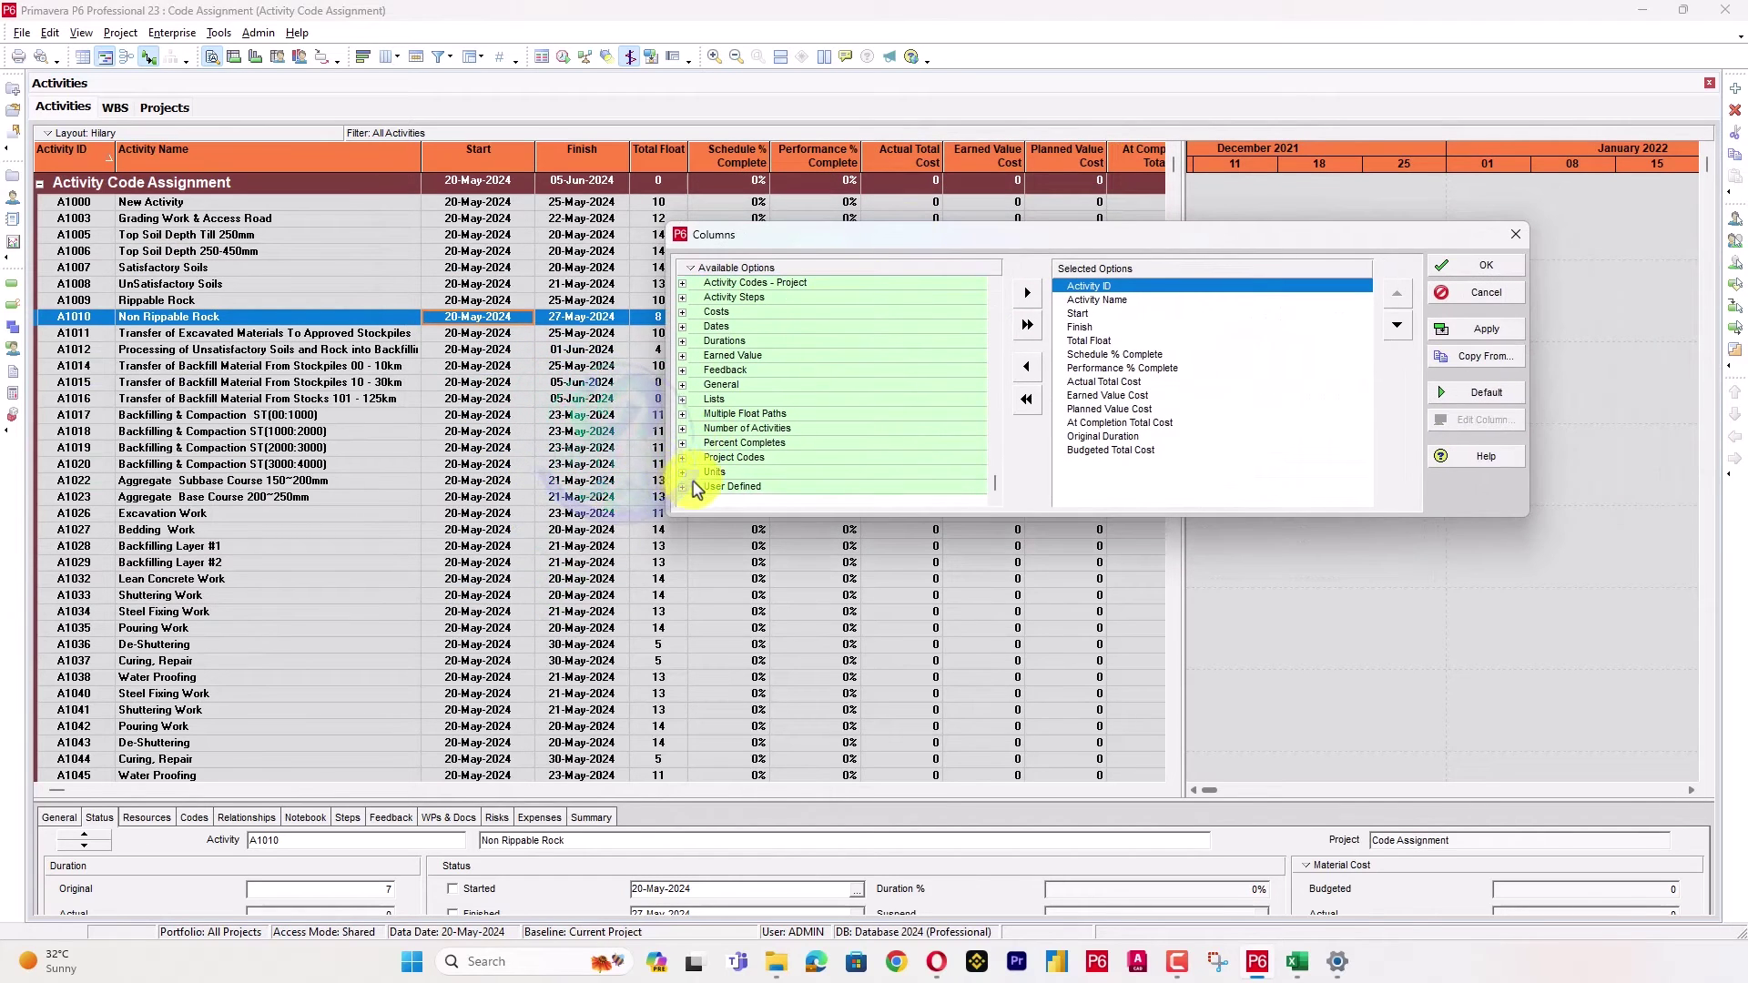
pyautogui.scroll(1, 692, 484)
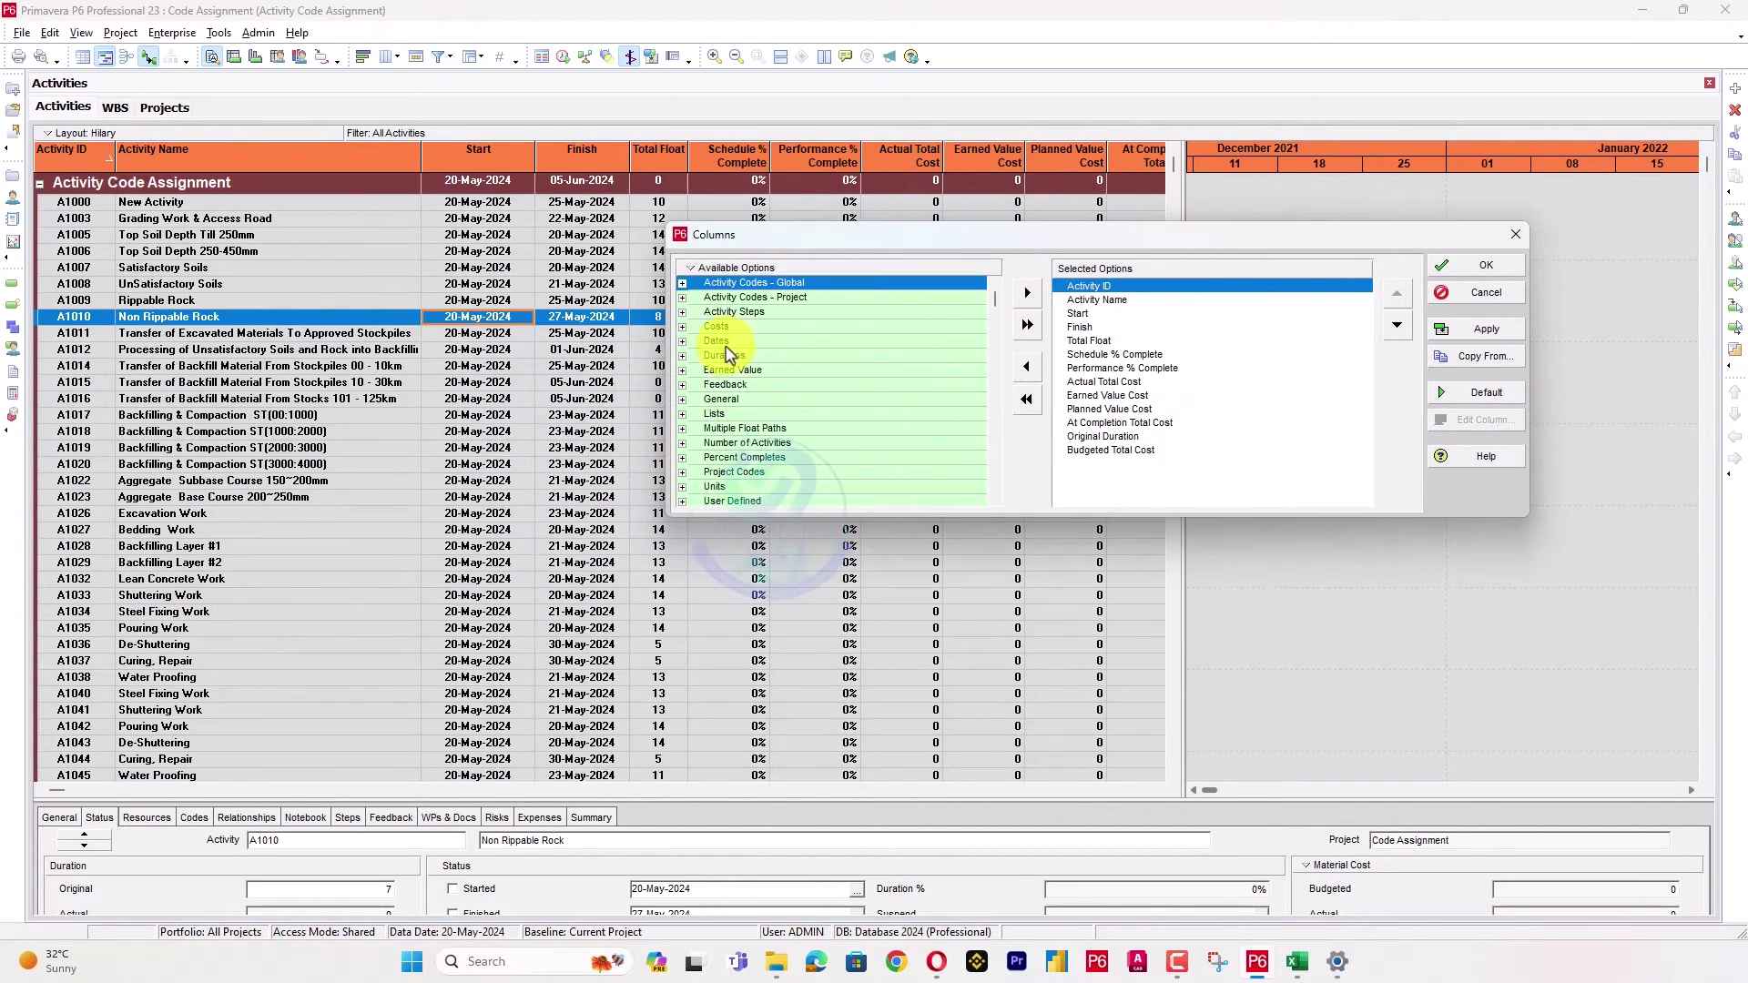
pyautogui.click(683, 298)
pyautogui.click(728, 313)
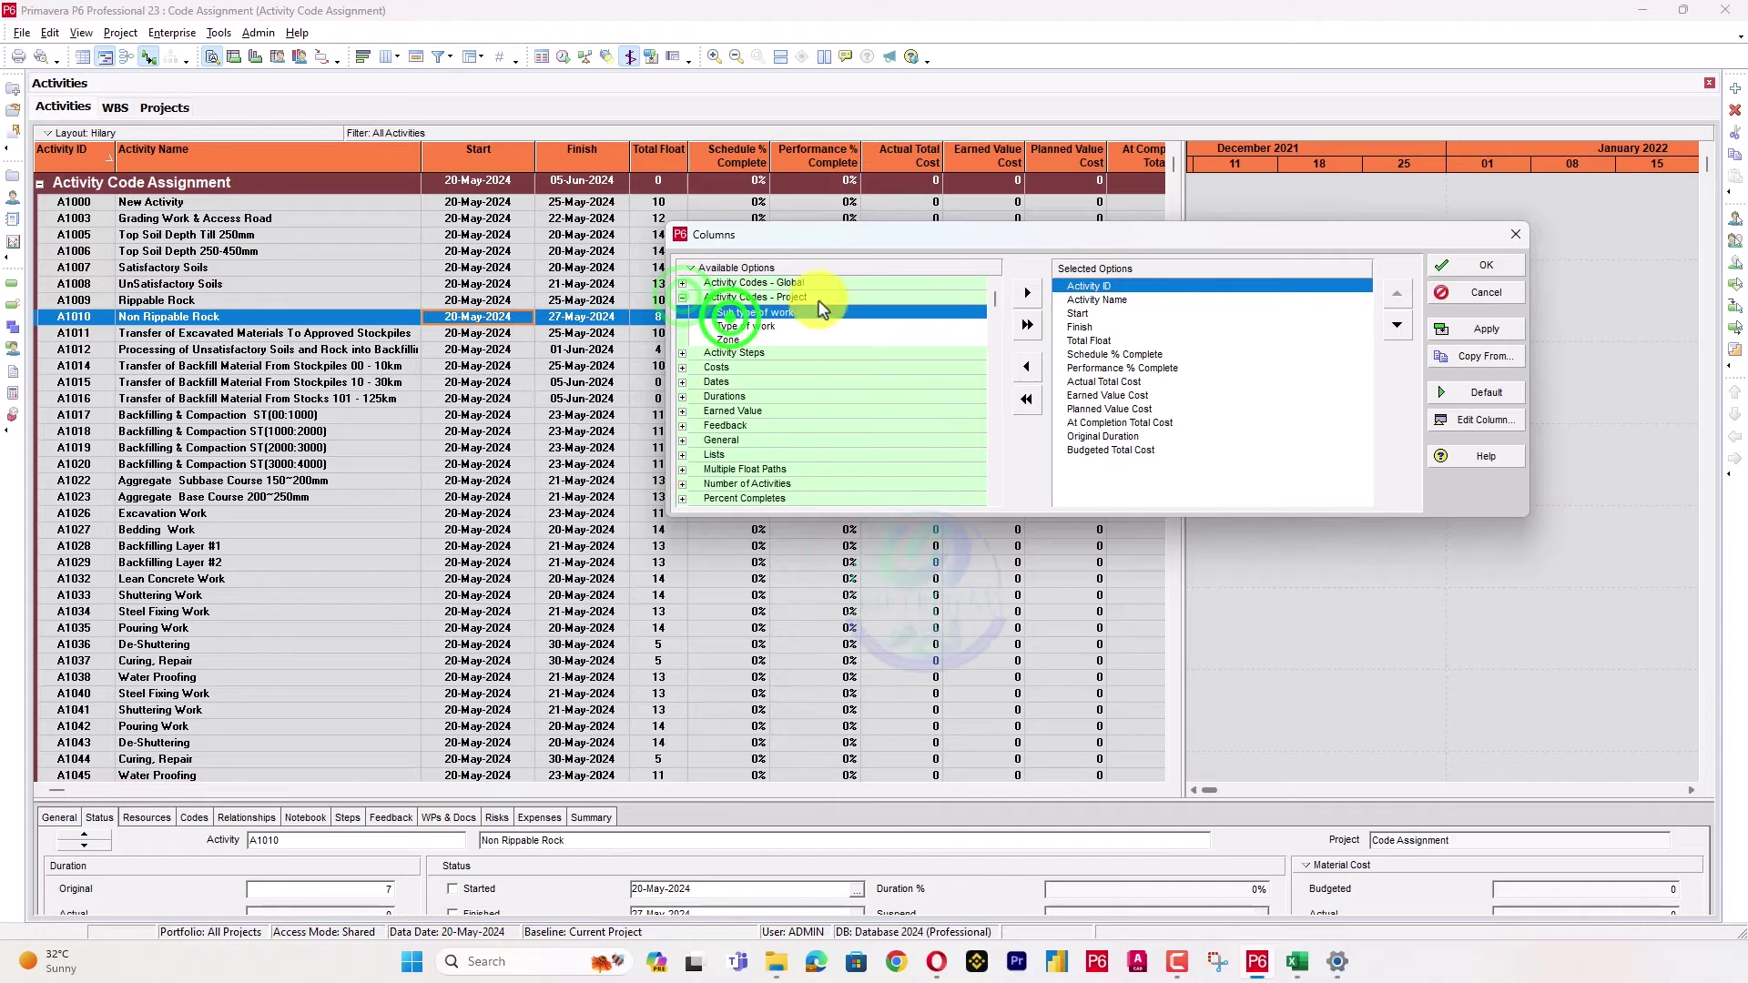
pyautogui.click(1027, 292)
pyautogui.doubleClick(1026, 292)
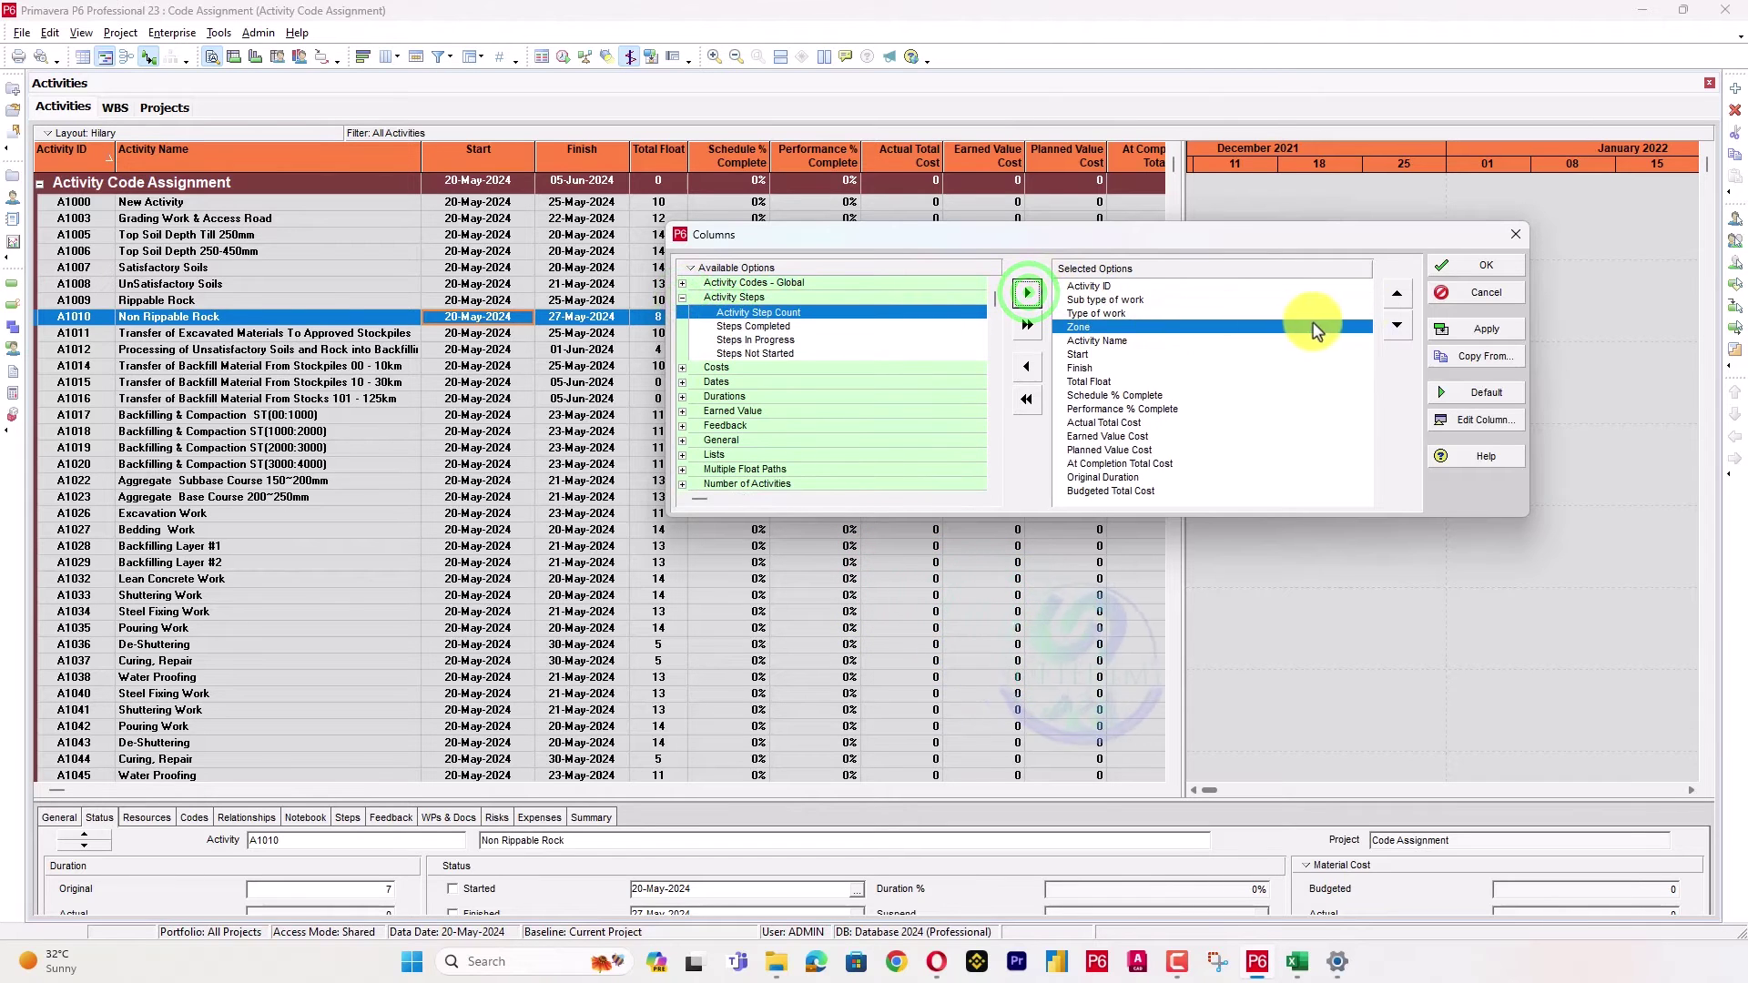
pyautogui.click(1456, 337)
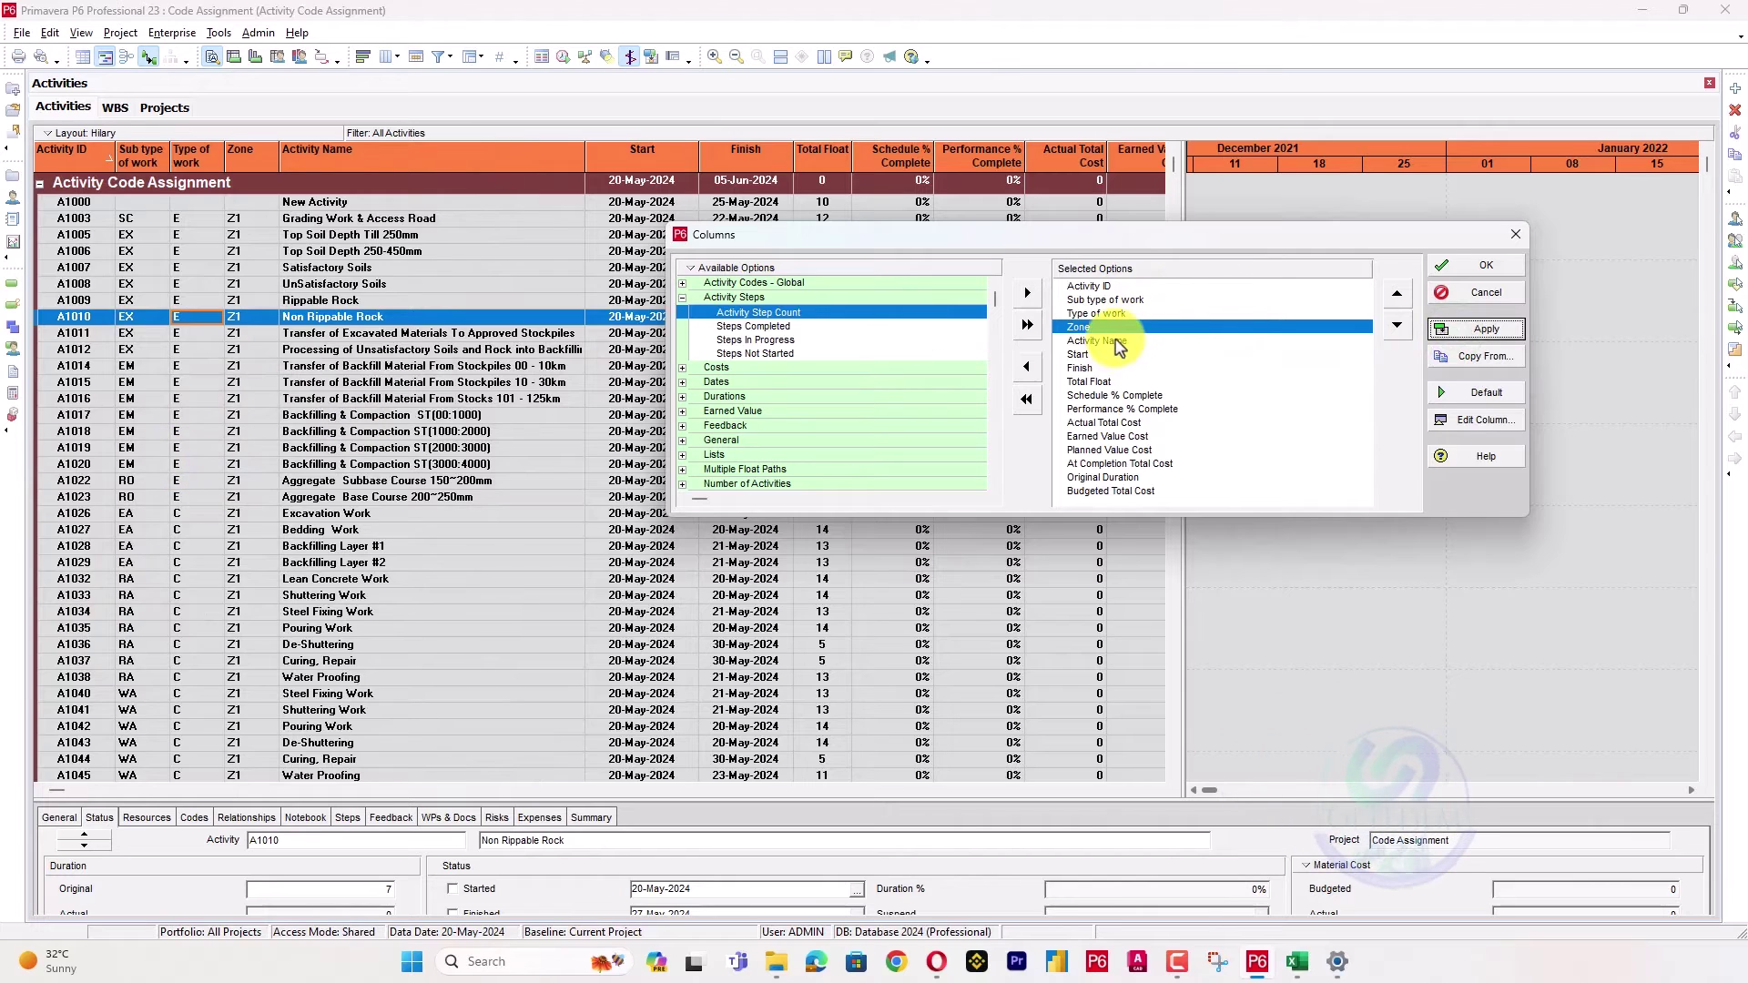
# Remove the Zone, Type of work and Sub type of work columns from the activity table.
pyautogui.click(1027, 359)
pyautogui.click(1088, 314)
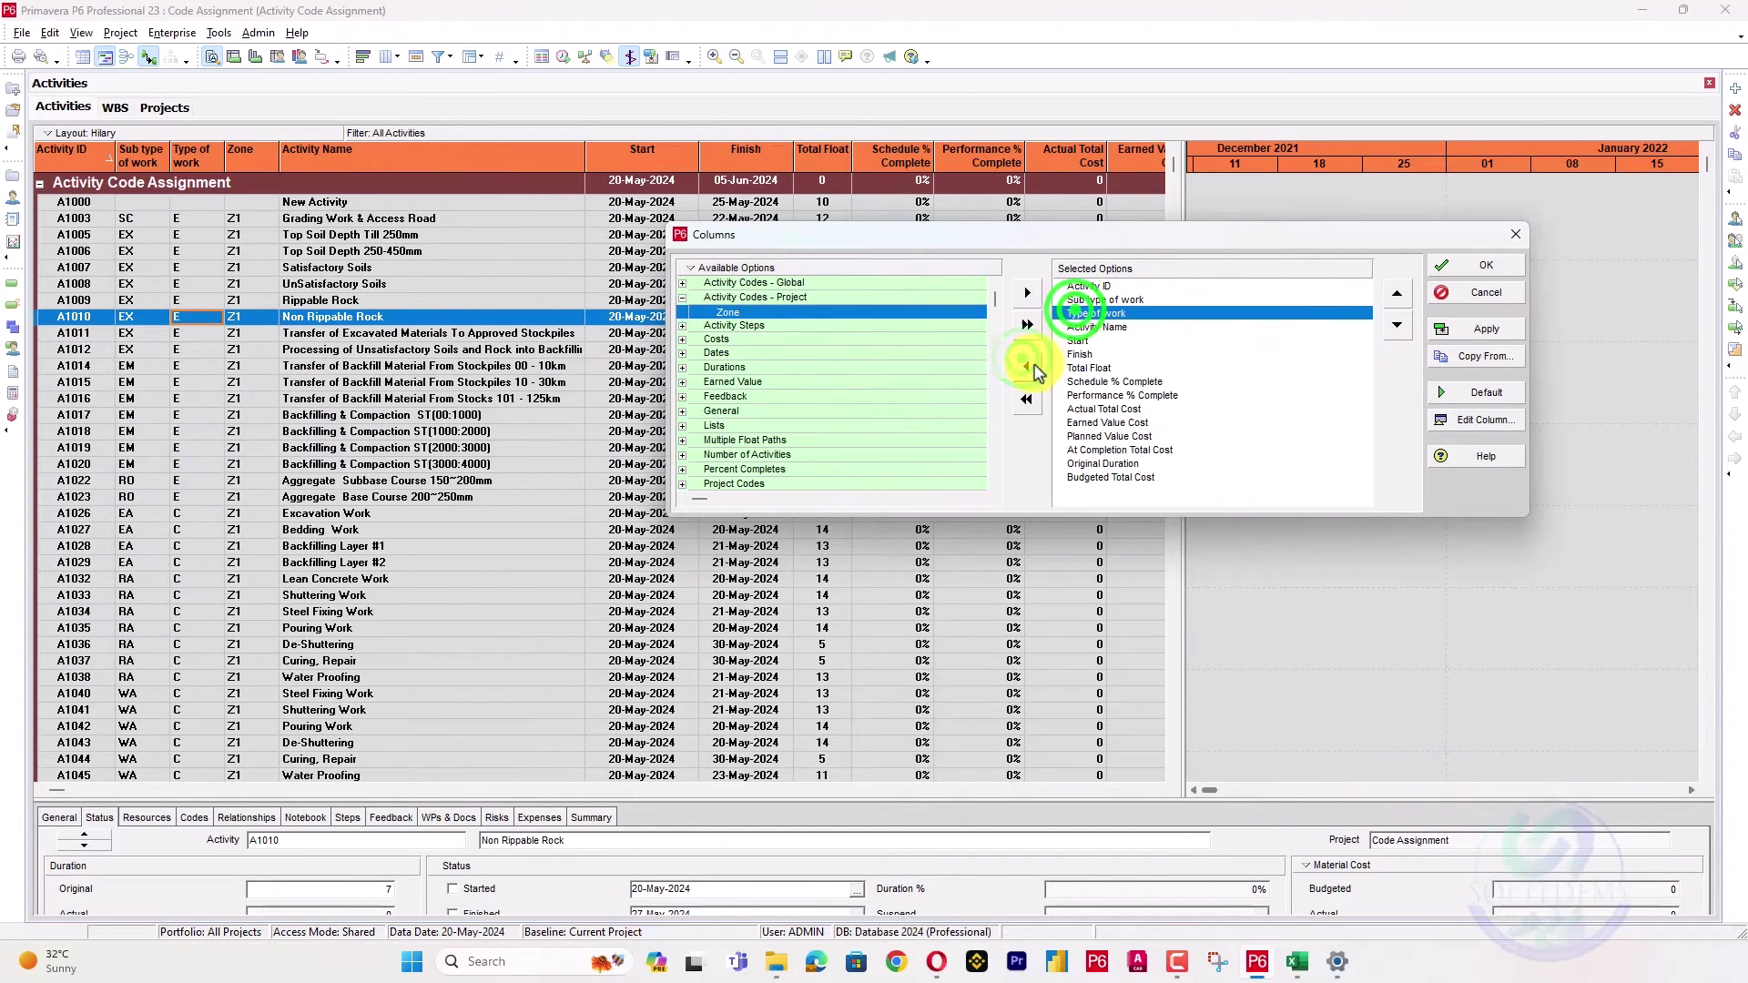
pyautogui.click(1027, 358)
pyautogui.click(1096, 300)
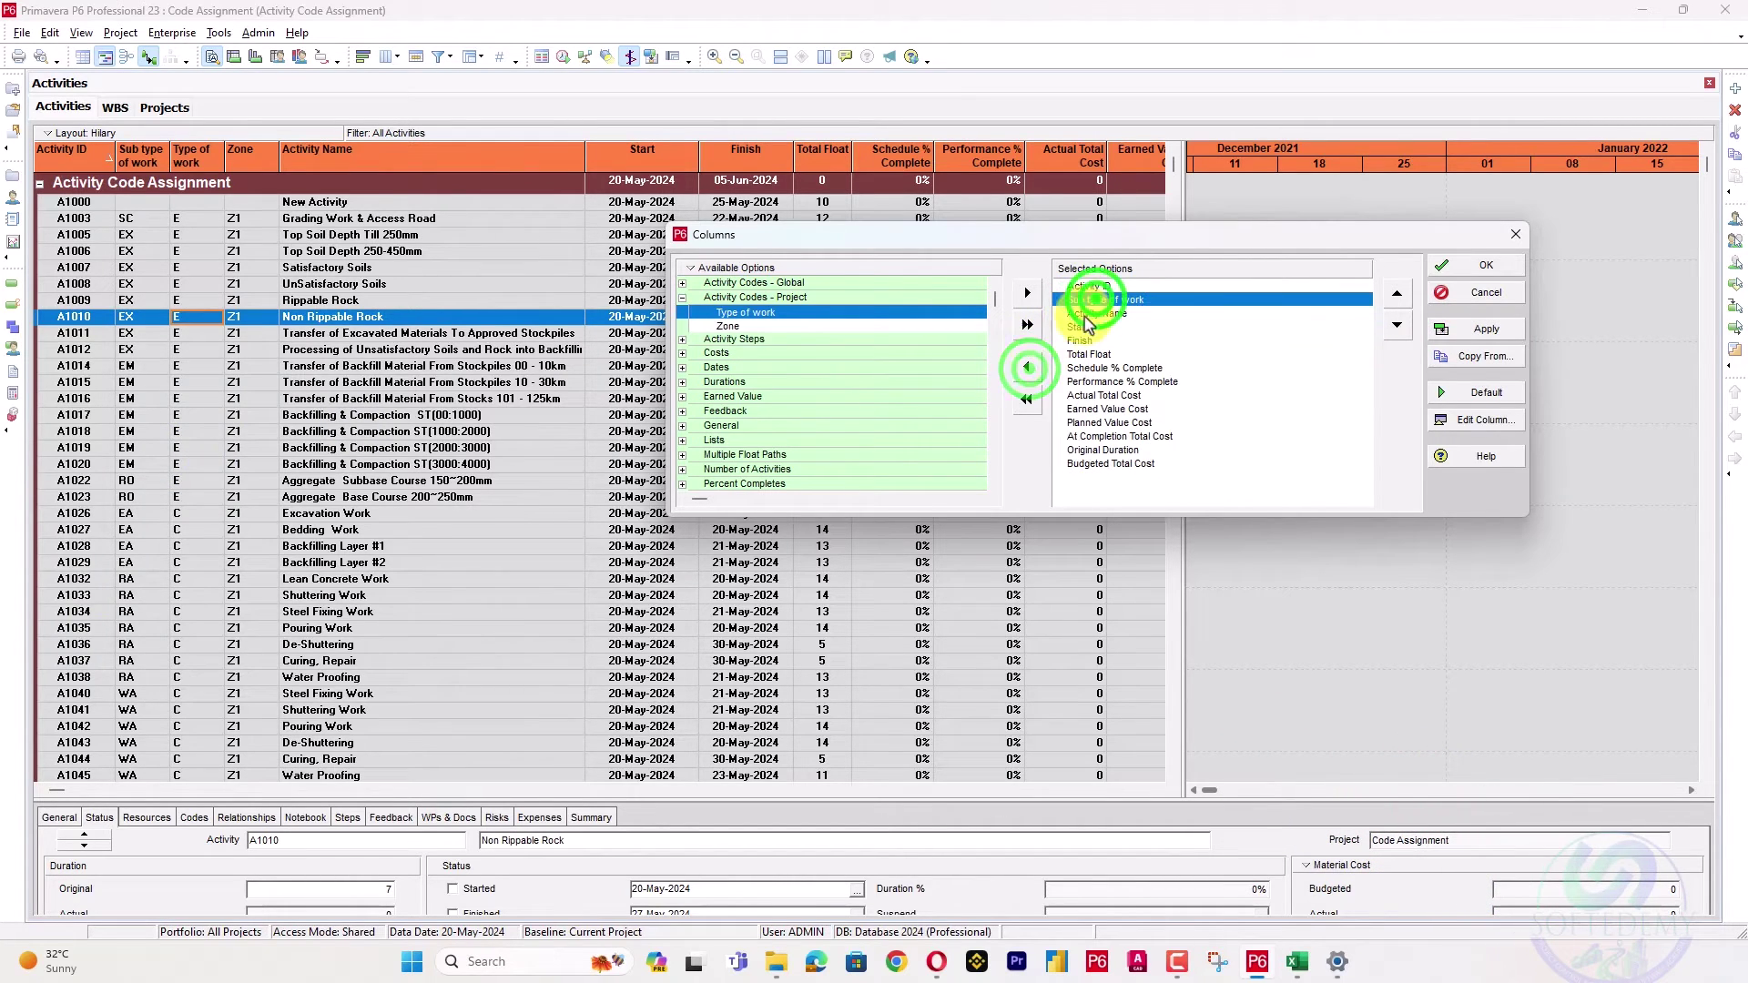
pyautogui.click(1036, 366)
pyautogui.click(1456, 265)
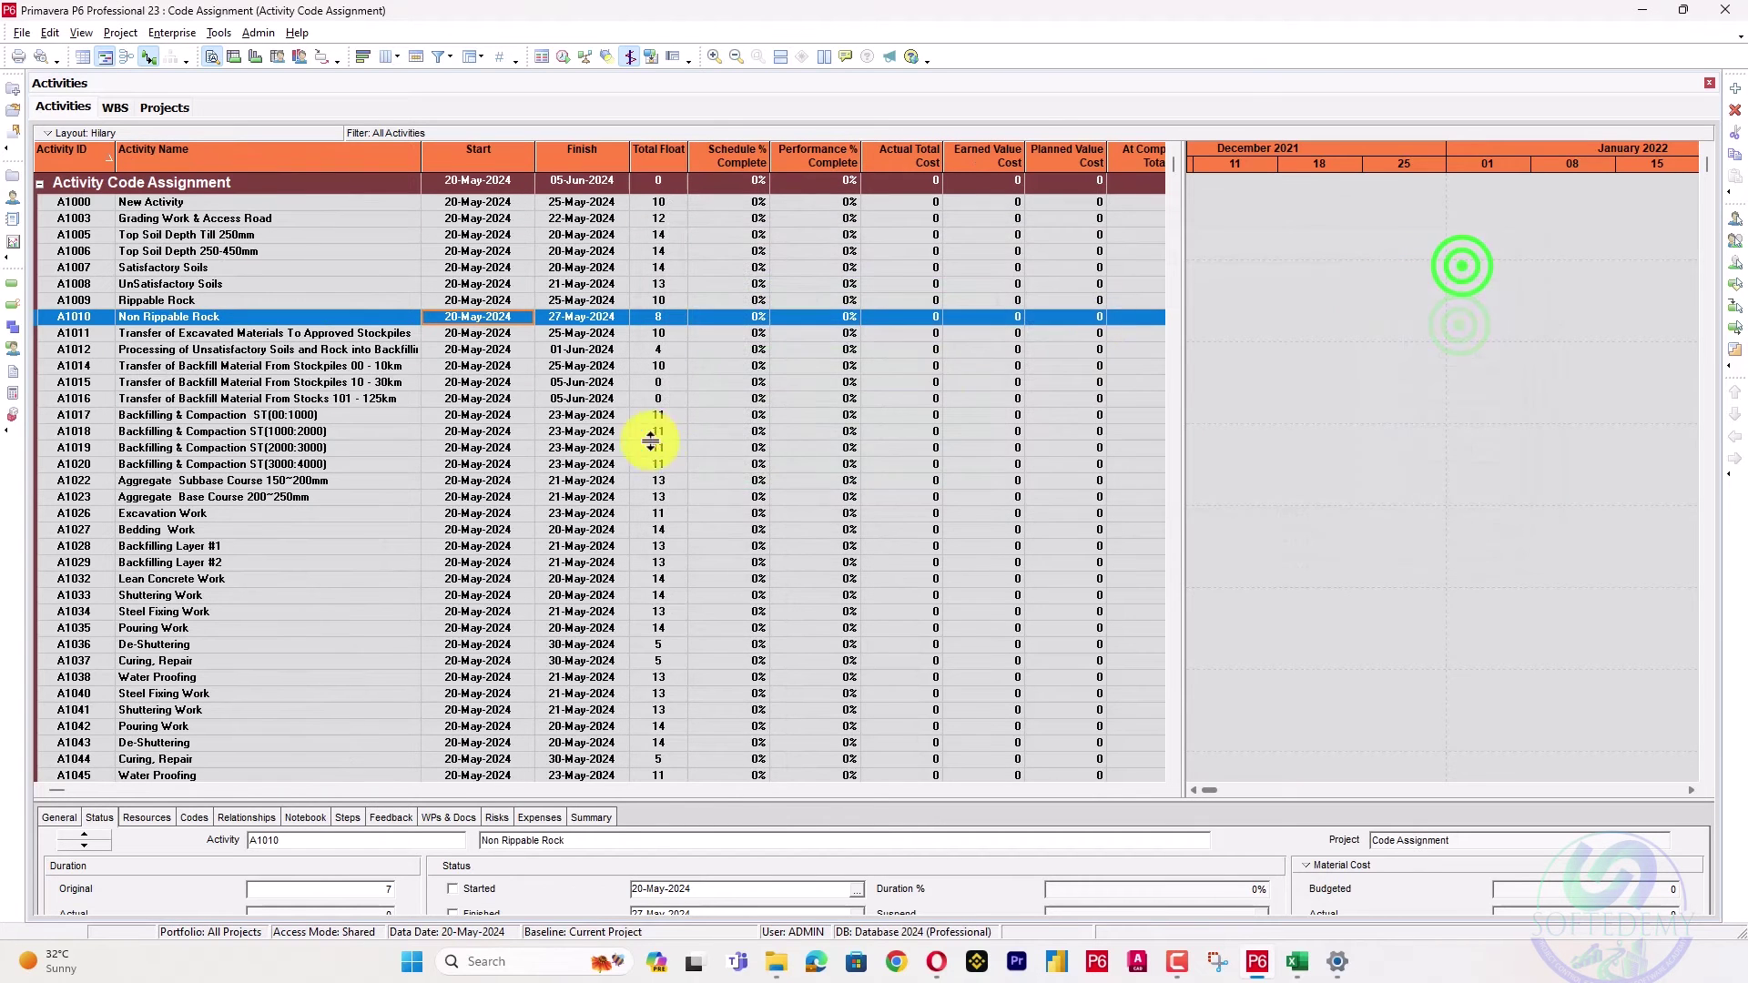
# Set Zone as the first grouping level of the activities, with its indent turned off.
pyautogui.rightClick(647, 445)
pyautogui.rightClick(536, 354)
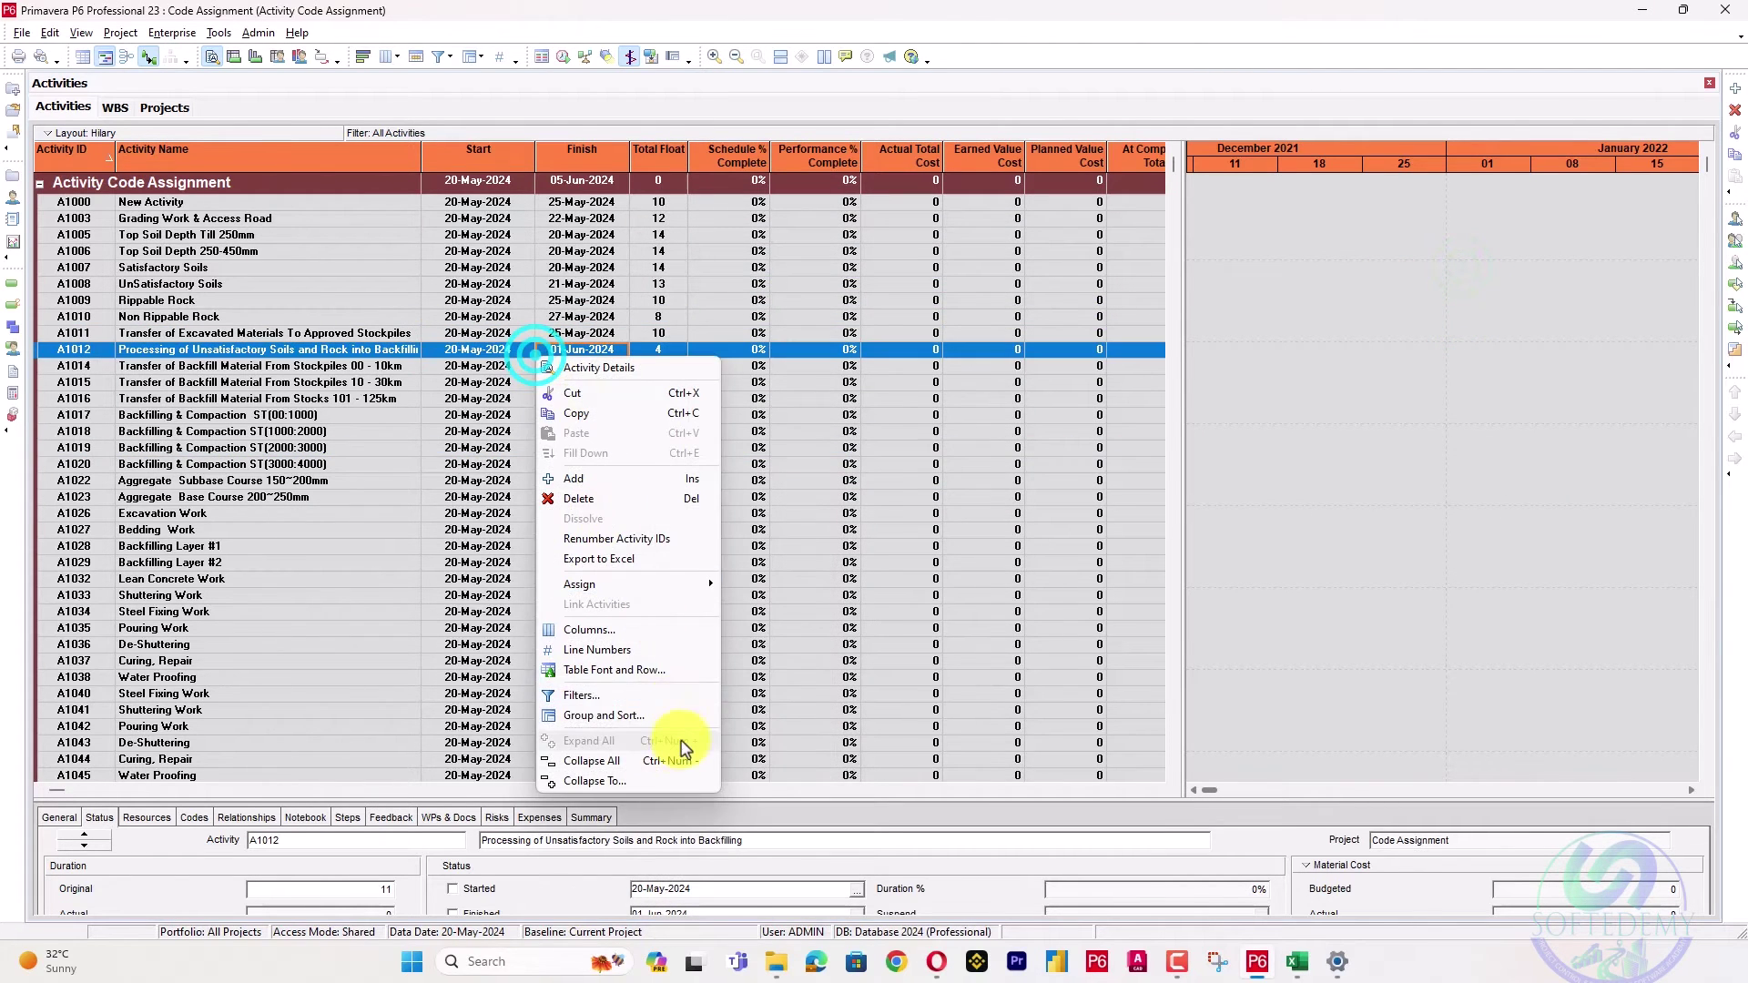
pyautogui.click(670, 719)
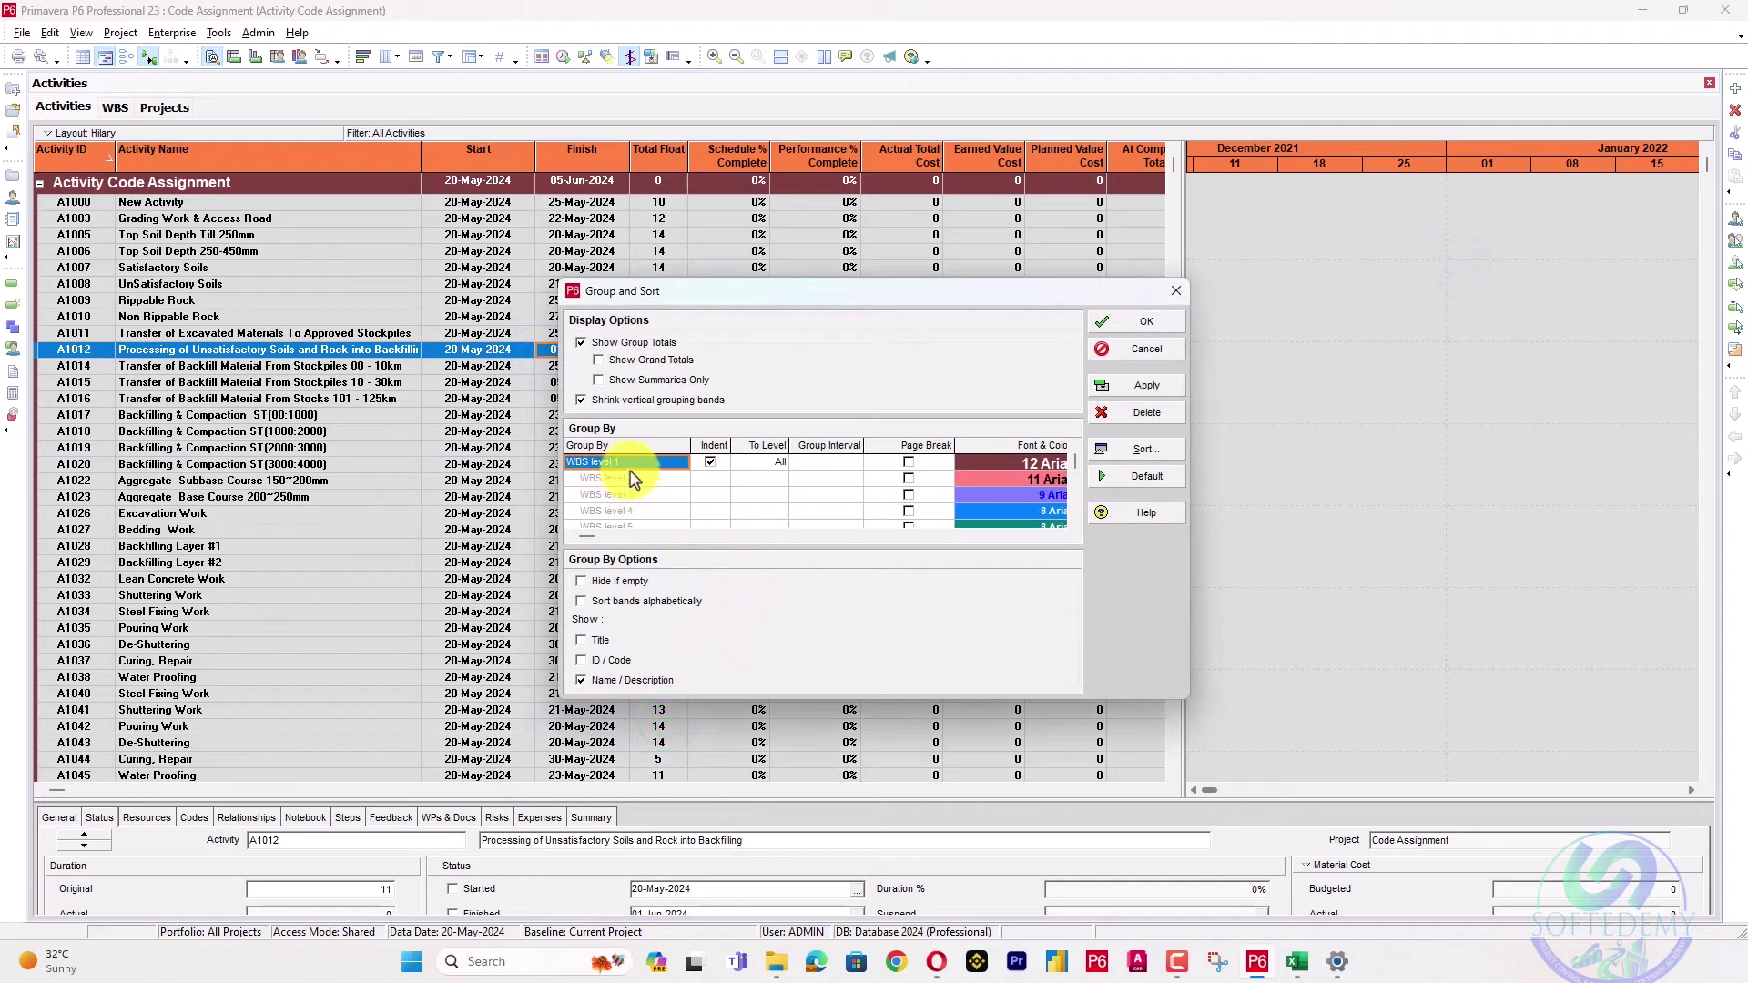
pyautogui.click(632, 464)
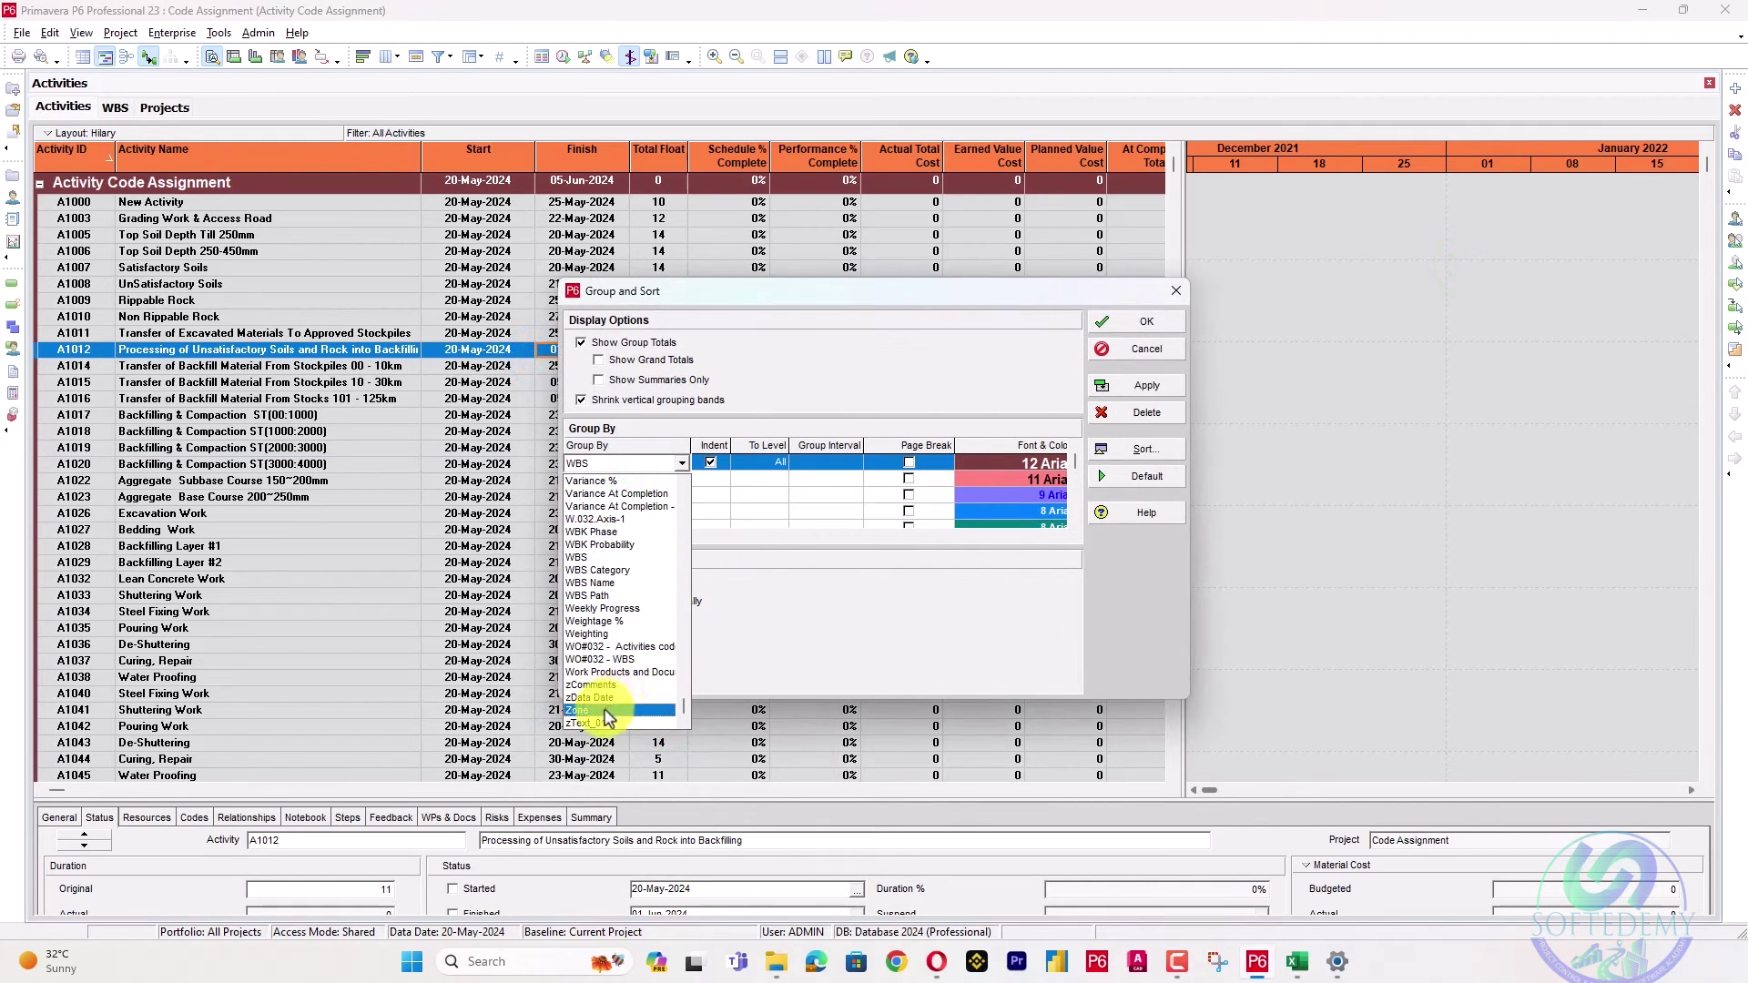
pyautogui.click(603, 710)
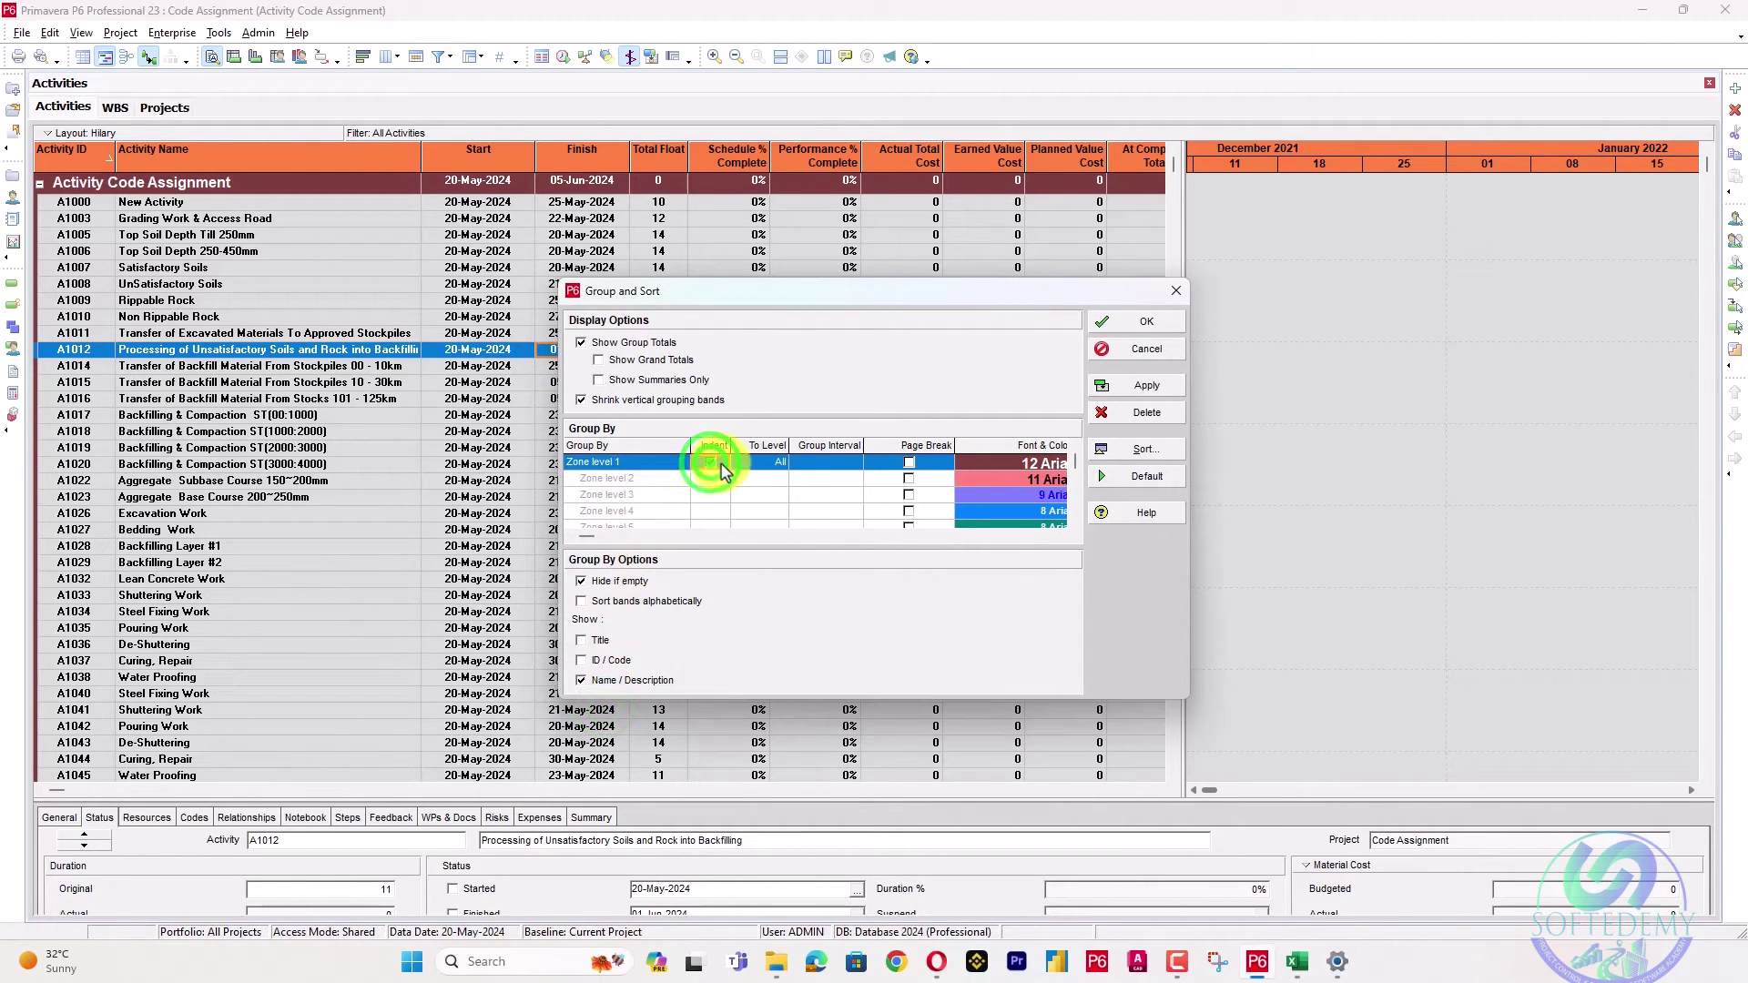
# Try grouping the second level by the first of the two Type of work entries and apply the grouping.
pyautogui.click(664, 480)
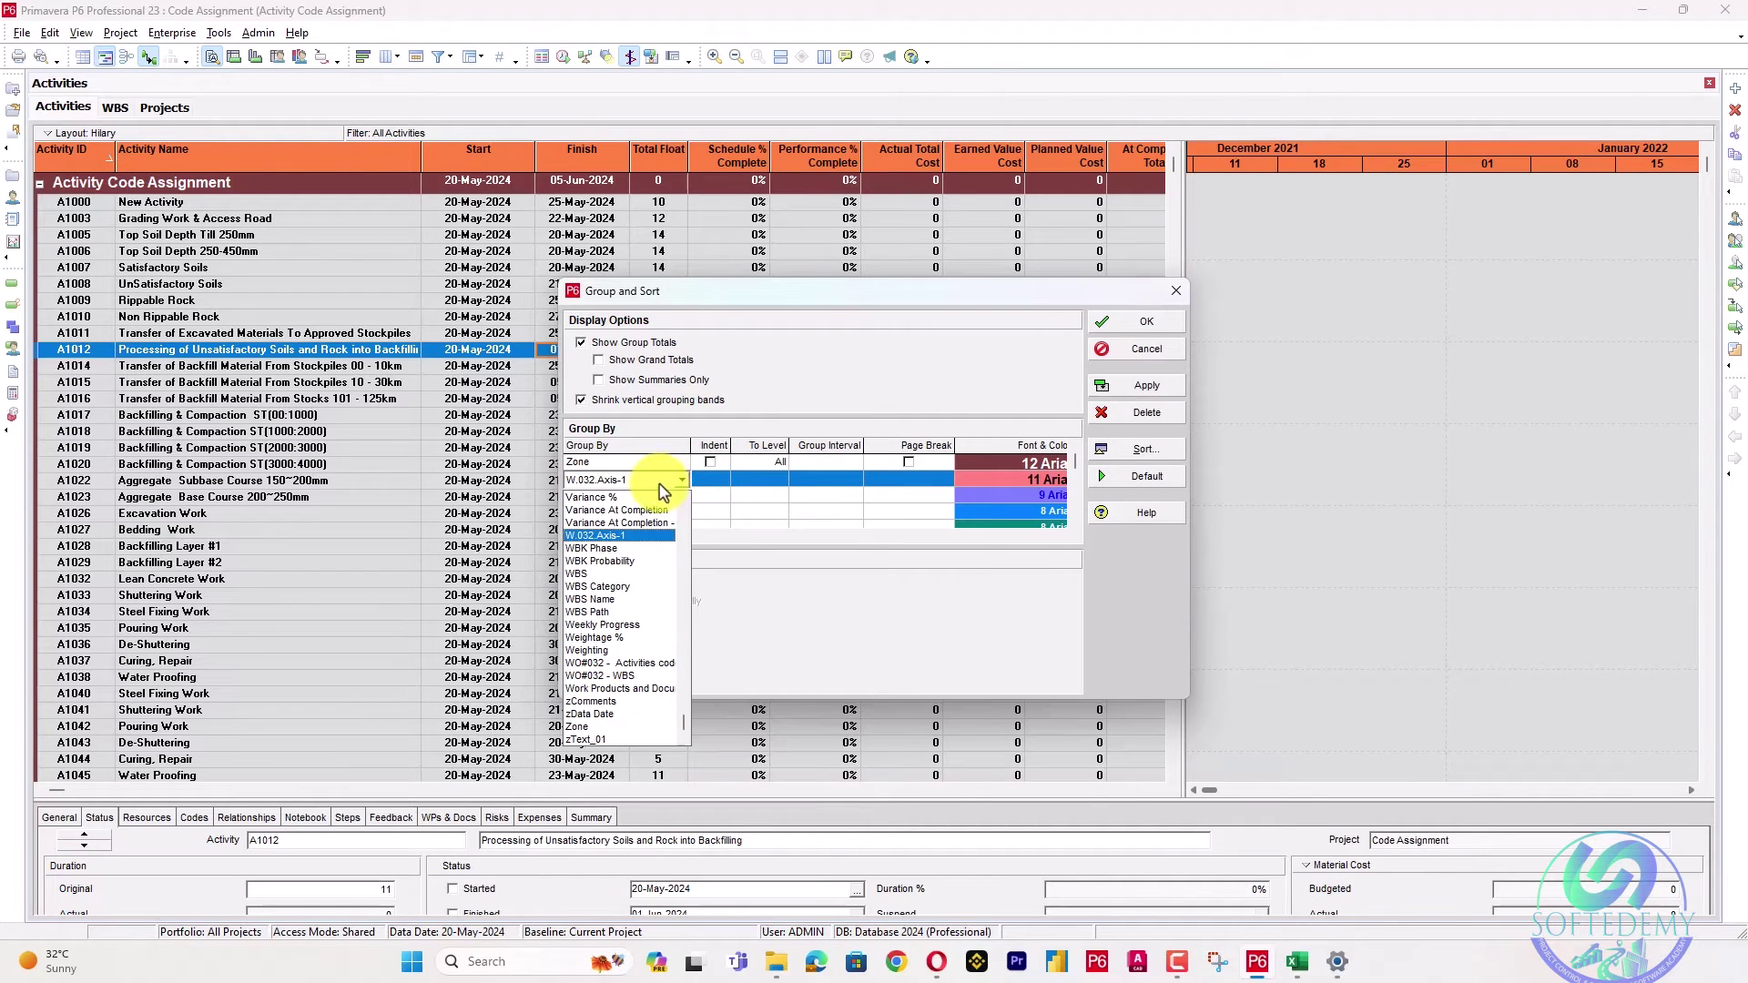
pyautogui.press('t')
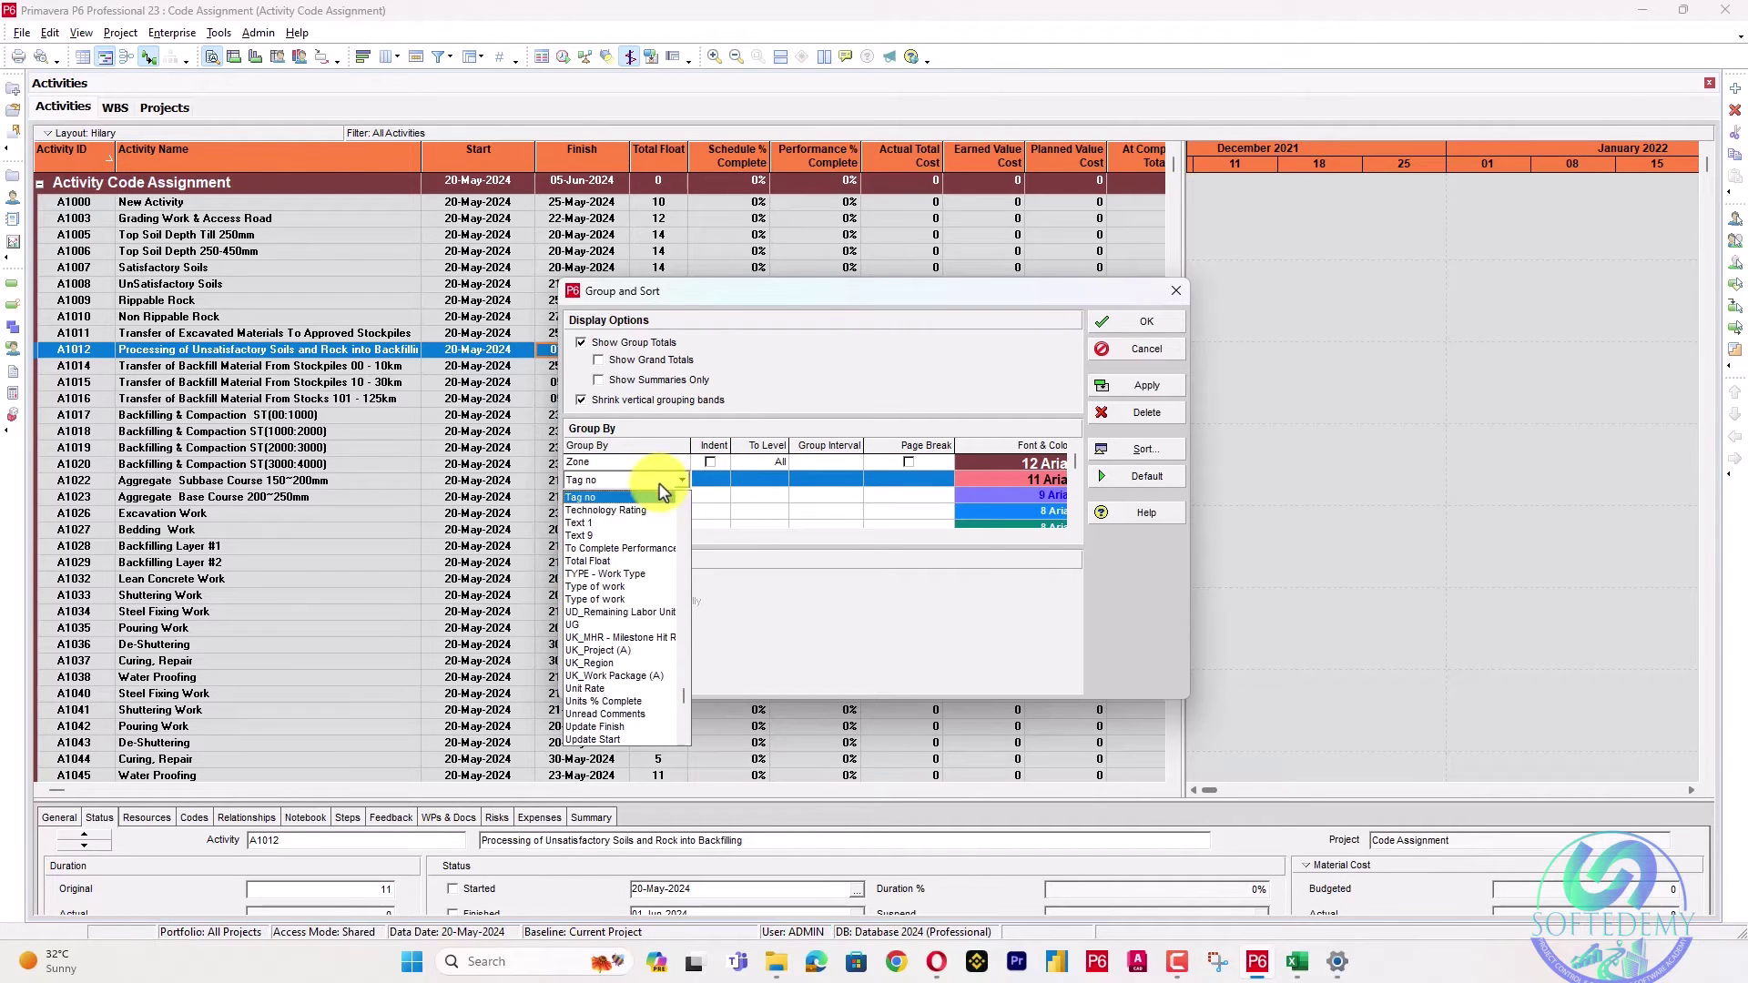
pyautogui.click(617, 587)
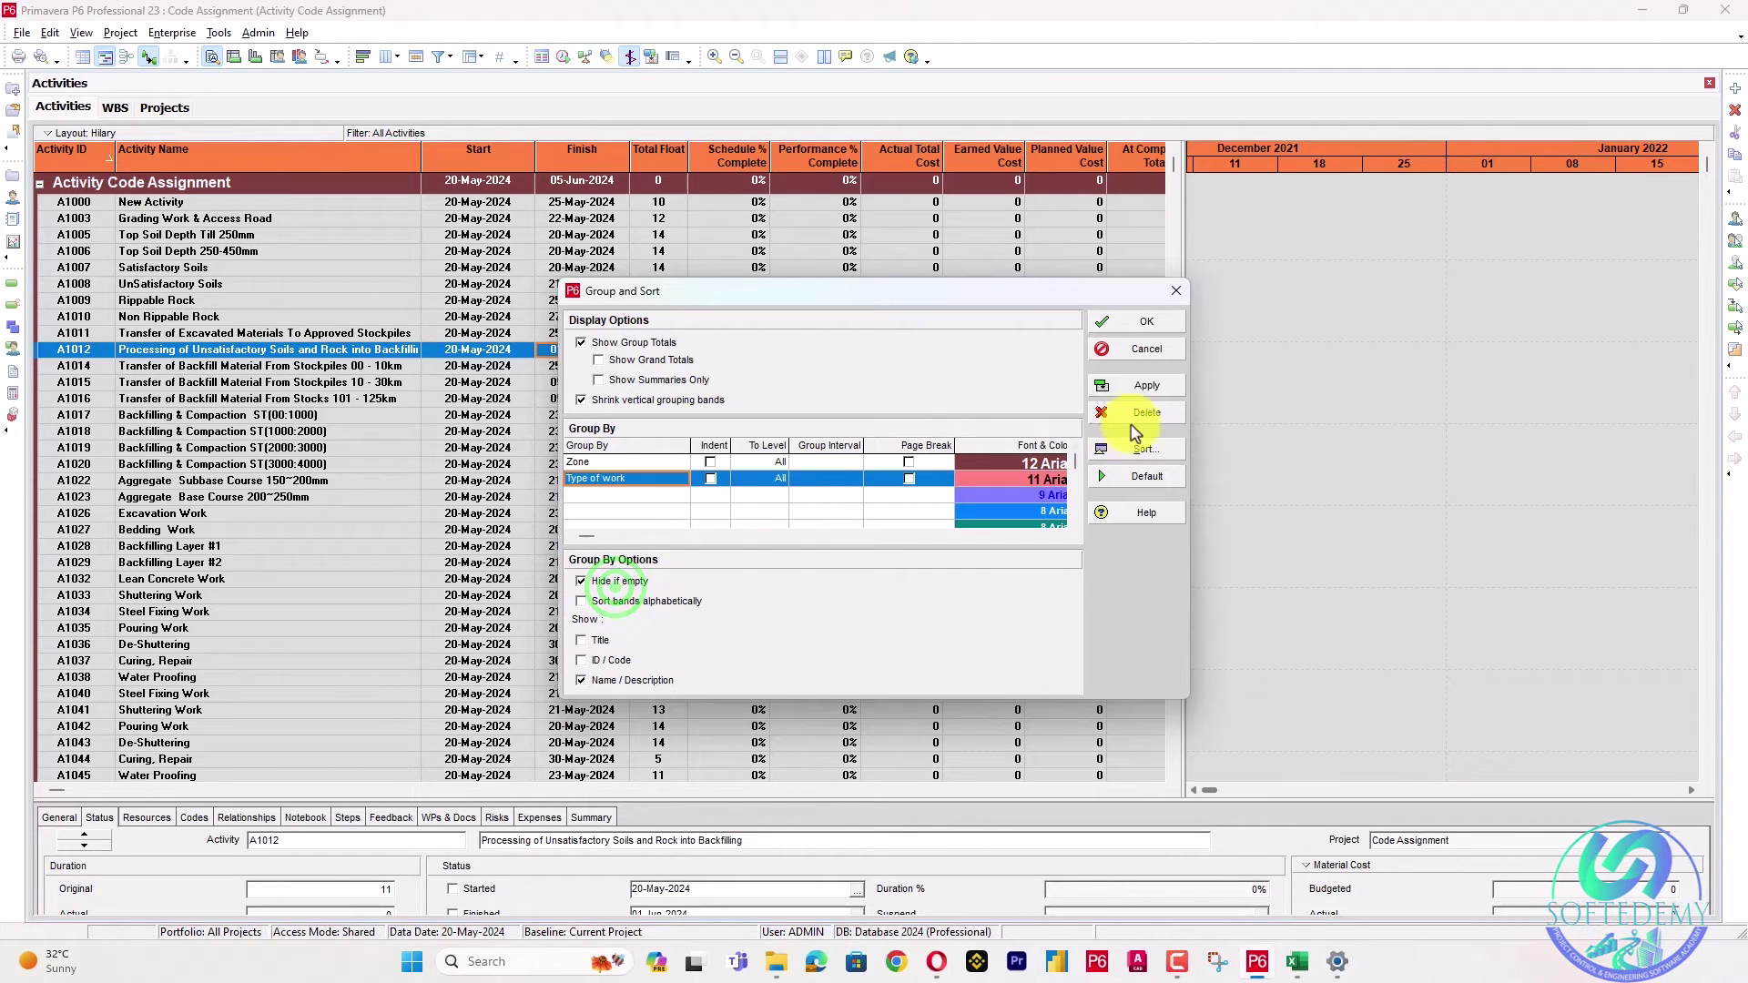
pyautogui.click(1140, 390)
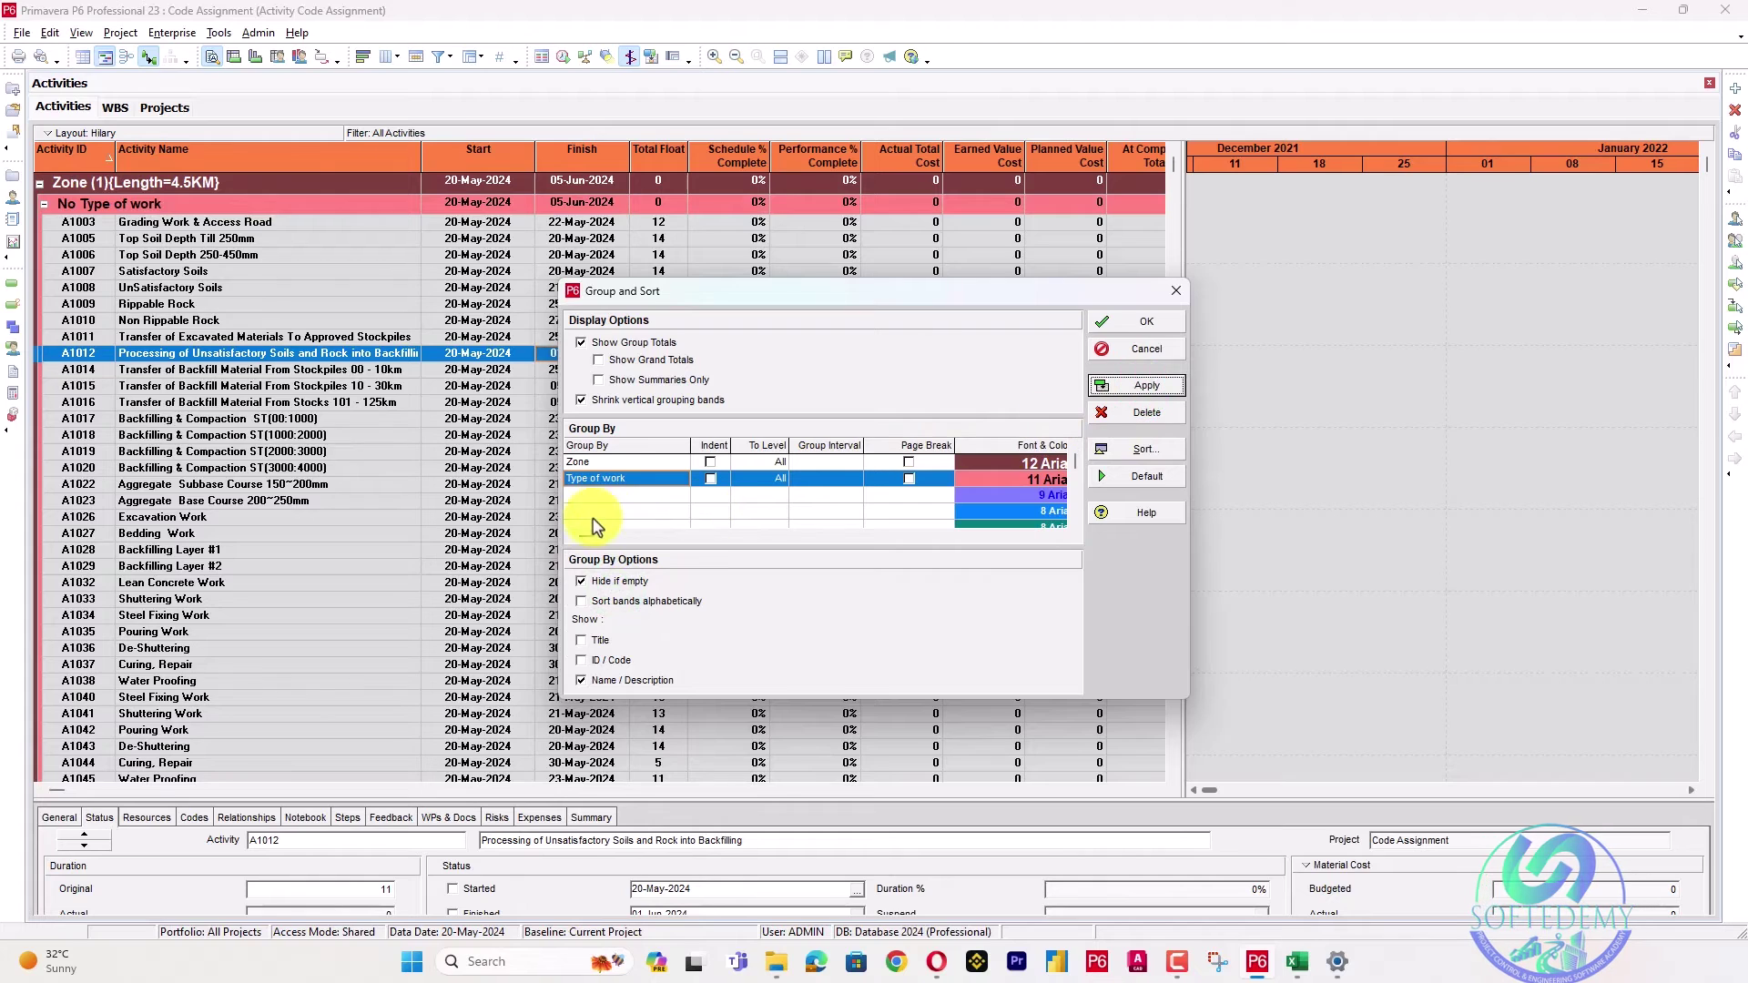
# Change the second grouping level to the other Type of work entry and apply the grouping.
pyautogui.click(621, 479)
pyautogui.click(619, 506)
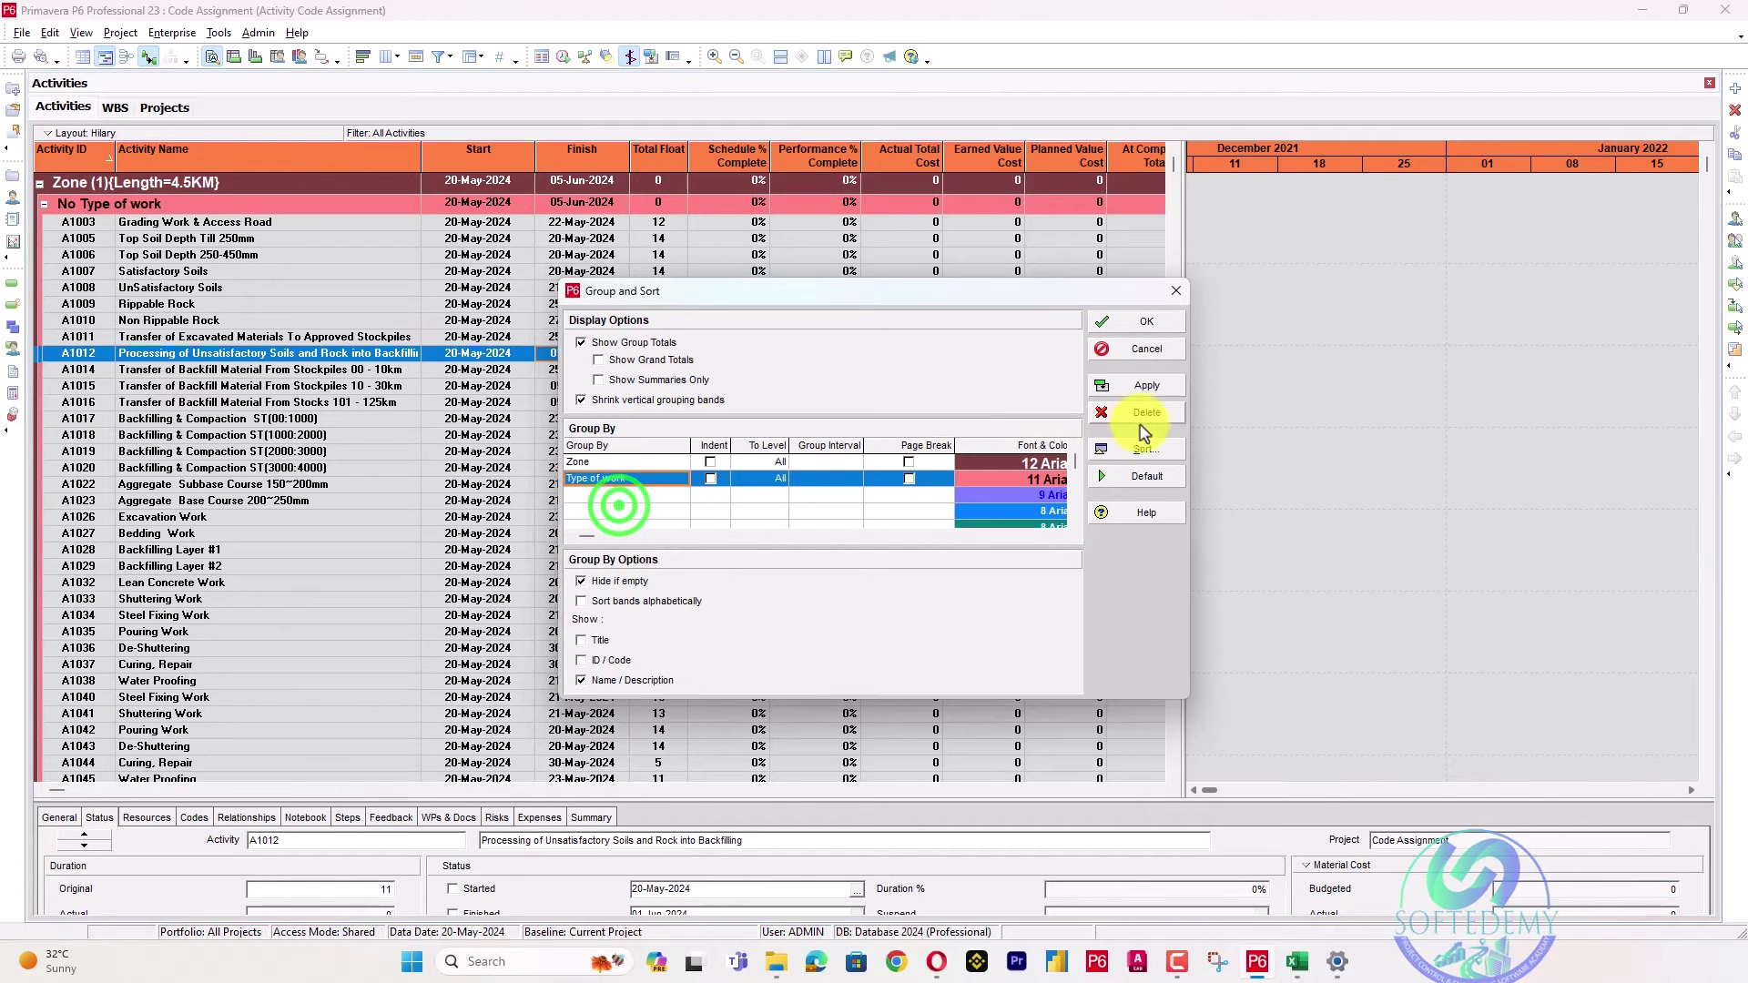
pyautogui.click(1149, 390)
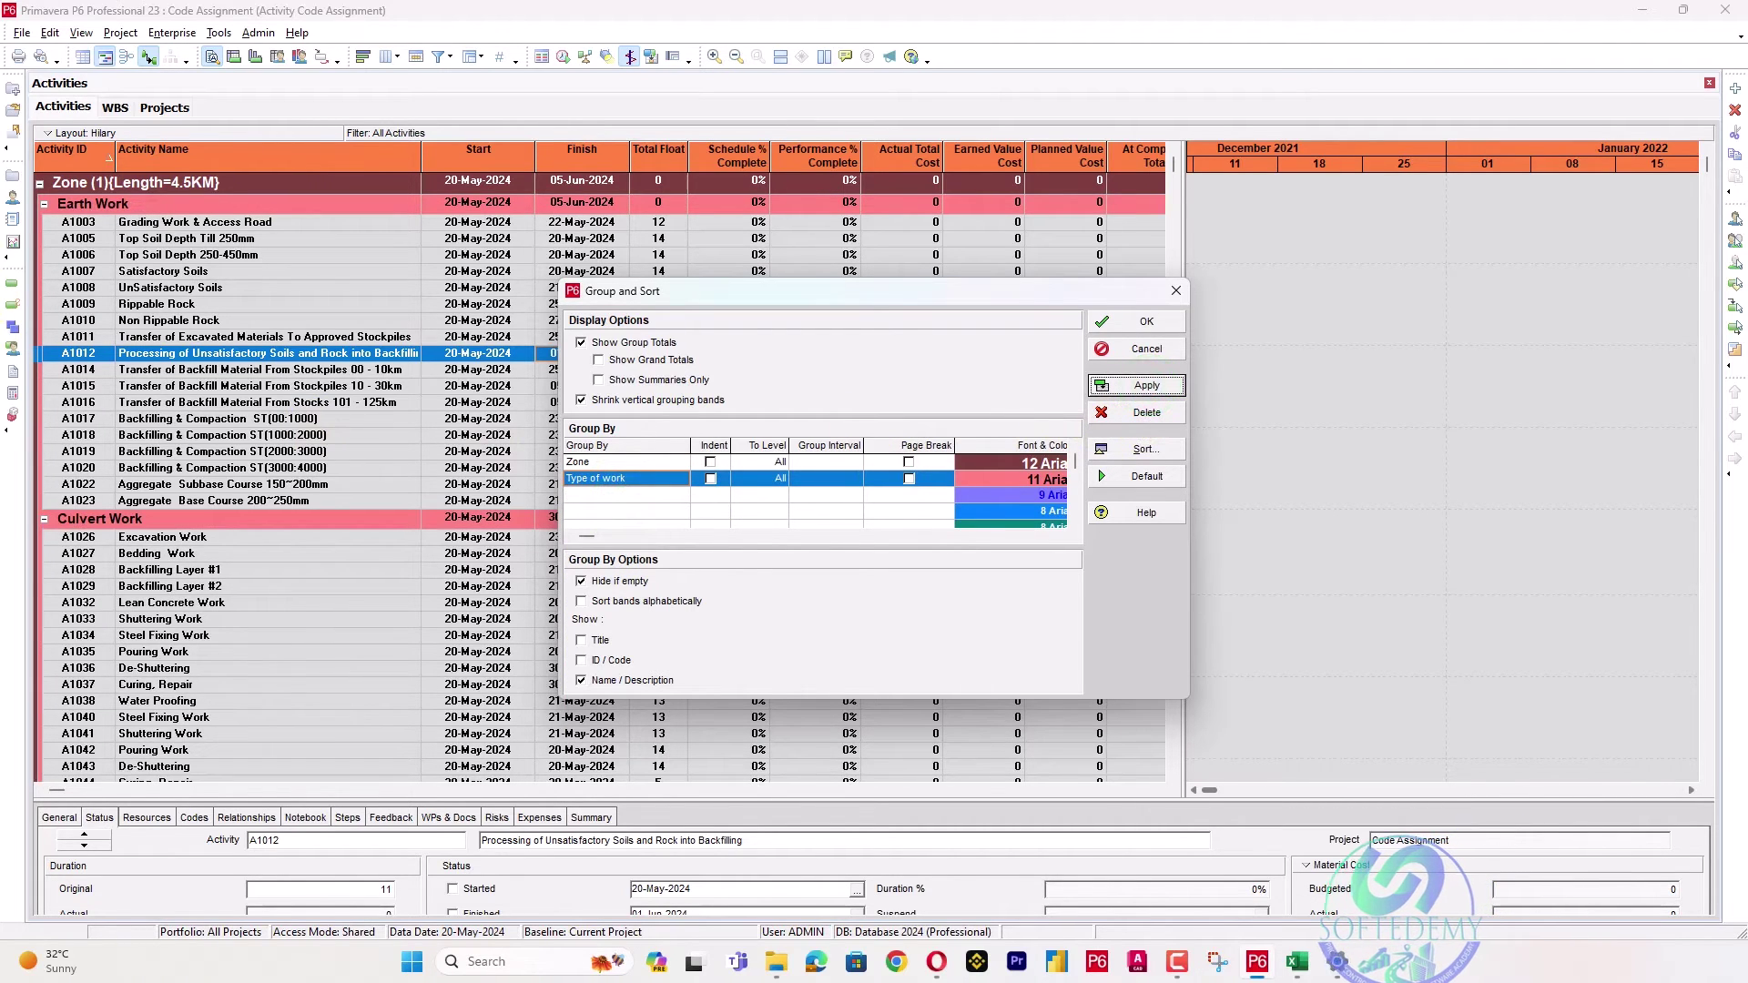
# Add Sub type of work as the third grouping level with its indent turned on, and apply the grouping.
pyautogui.click(633, 498)
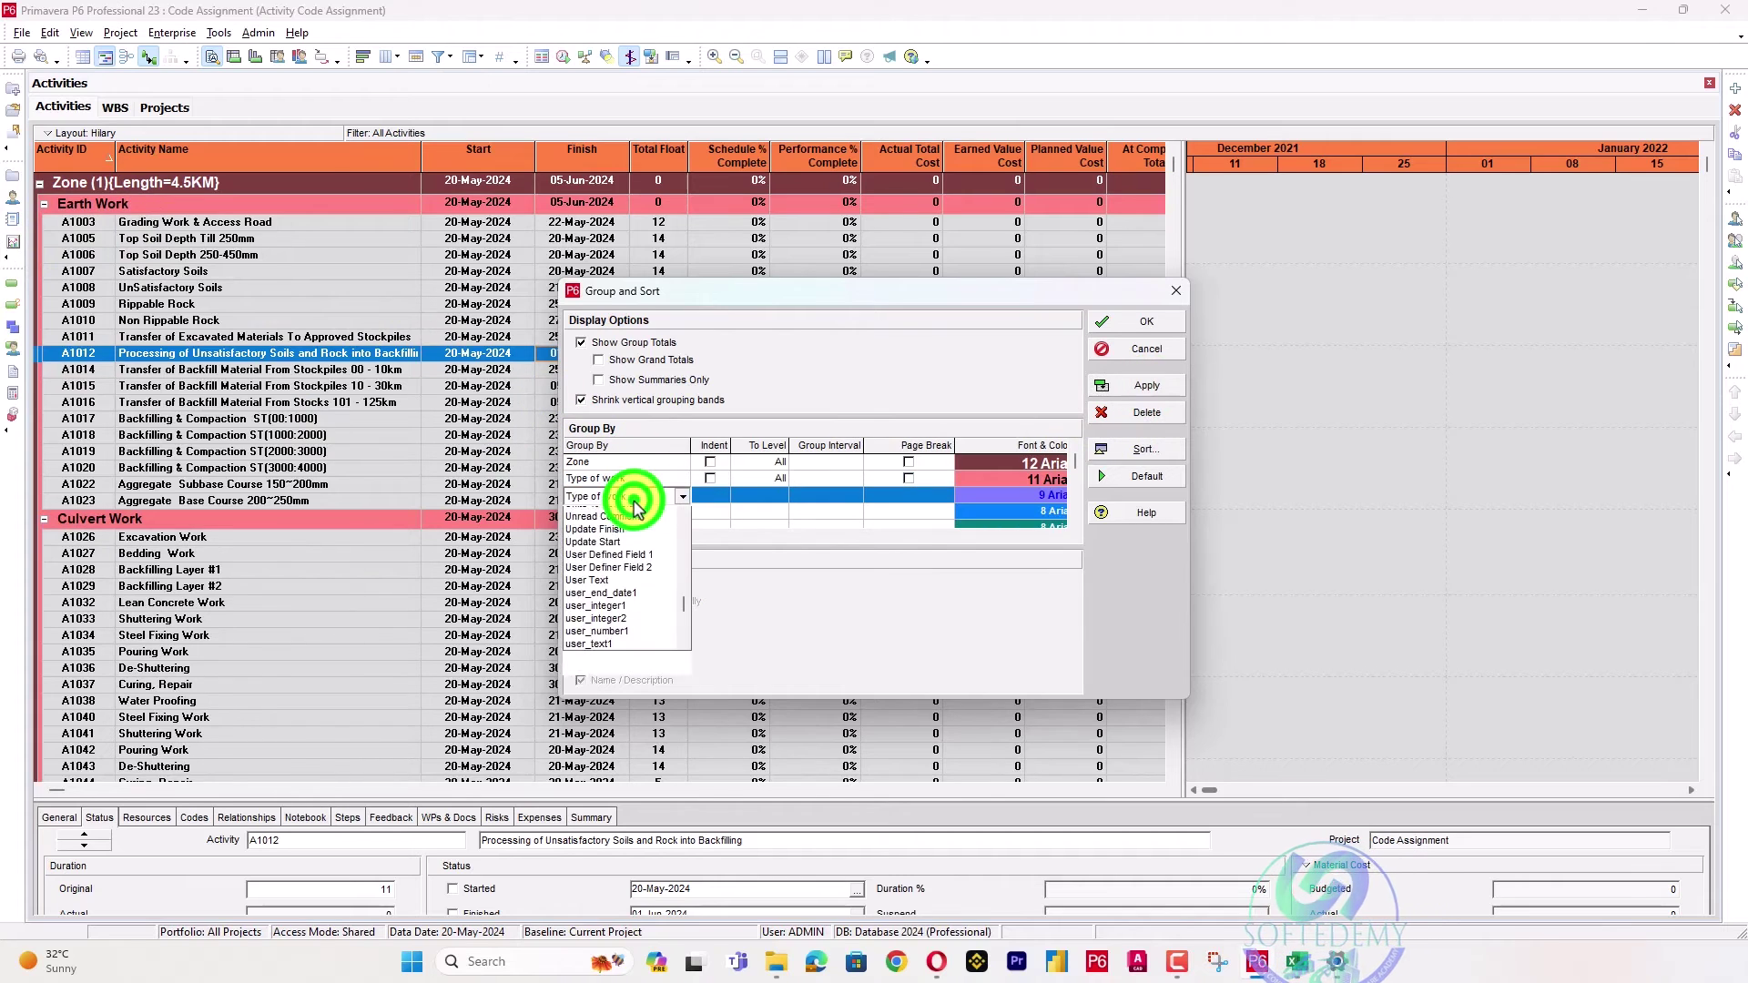
pyautogui.press('s')
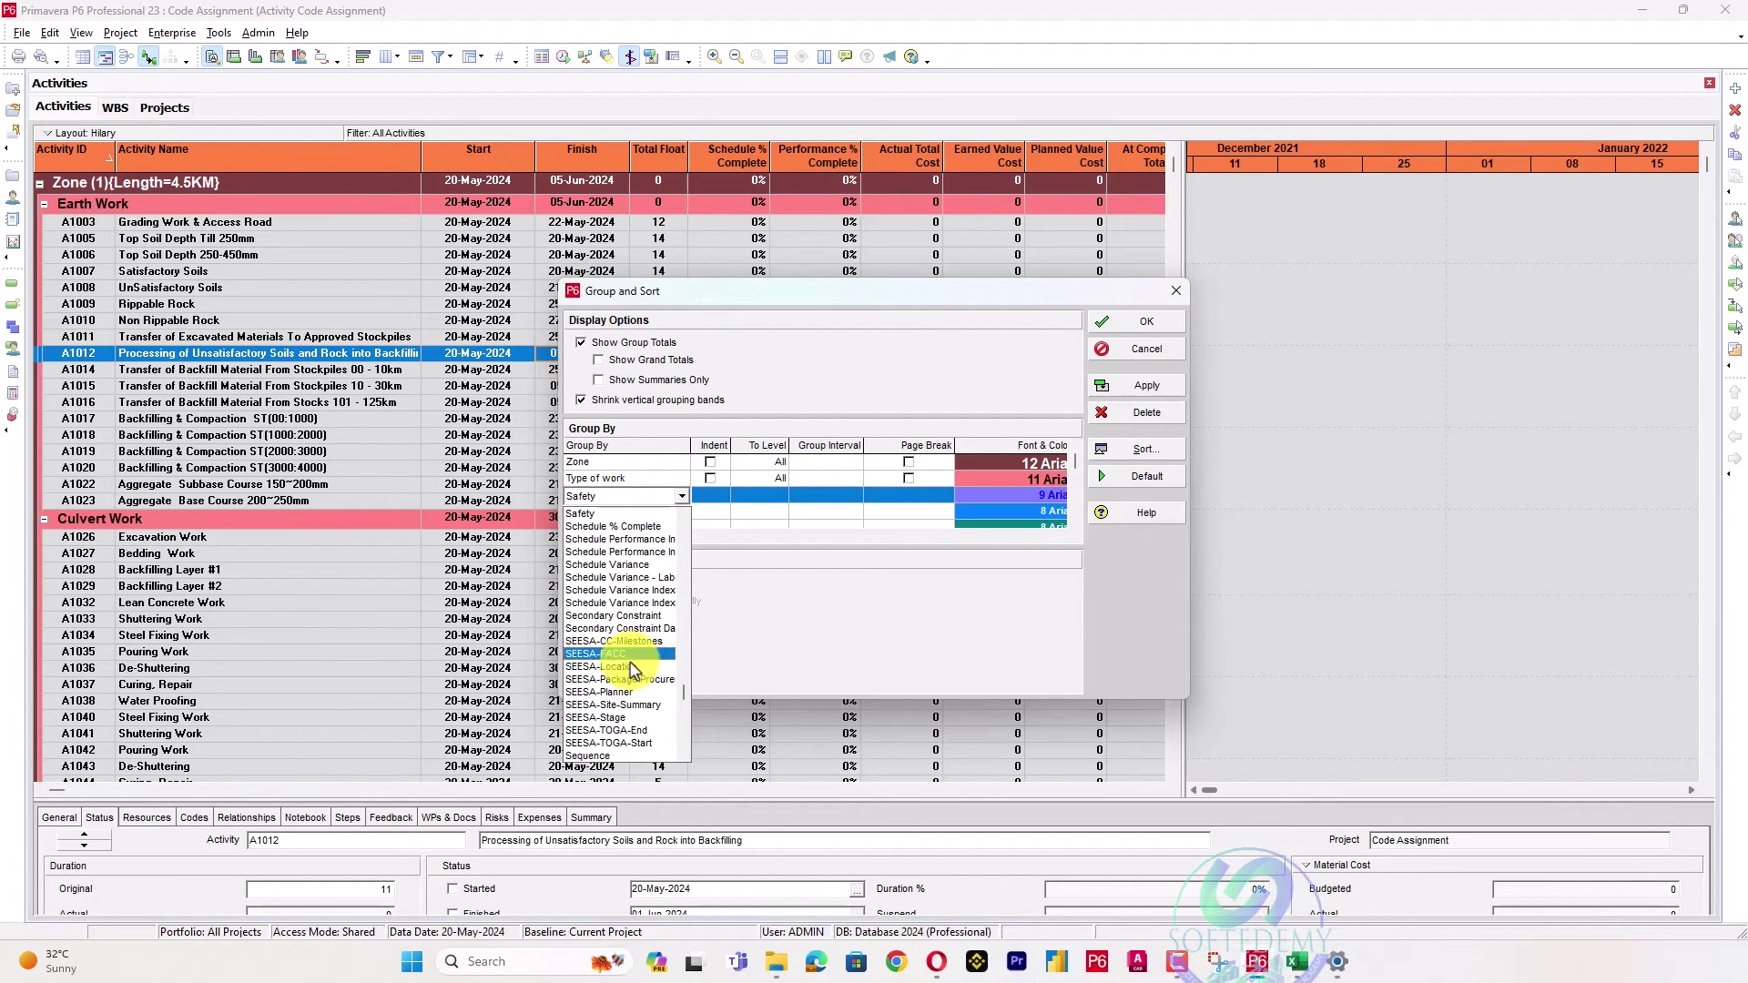
pyautogui.scroll(-5, 634, 697)
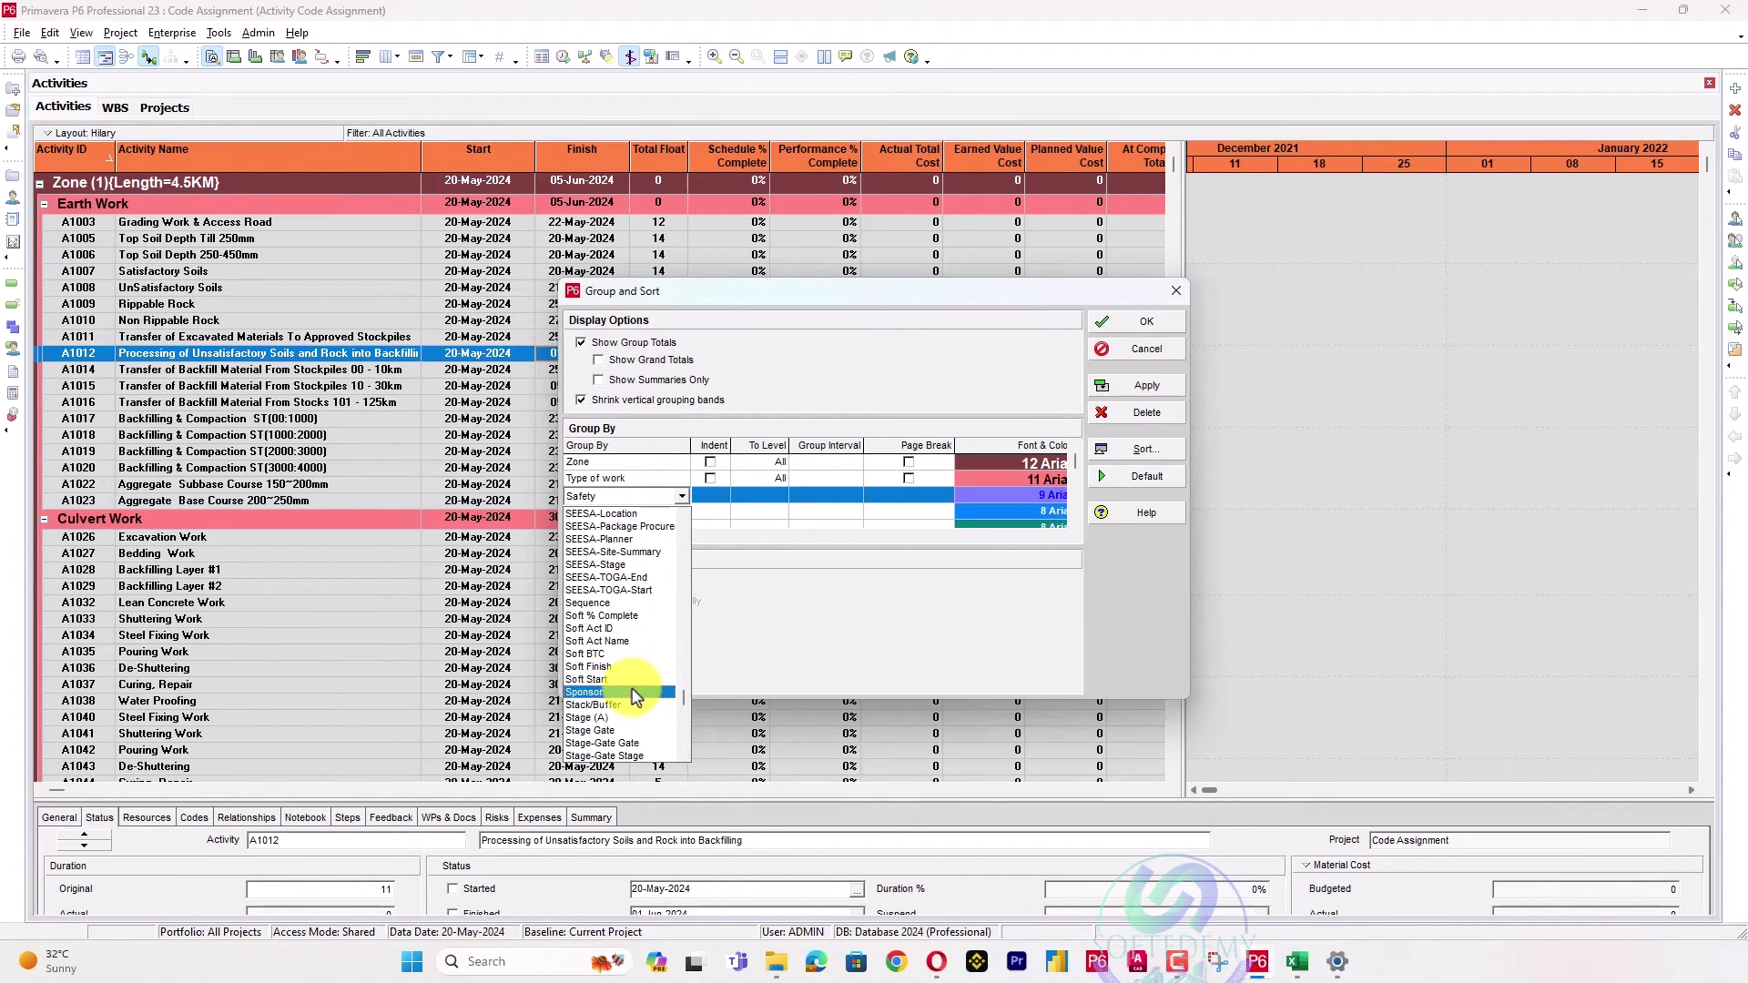
pyautogui.scroll(-8, 634, 697)
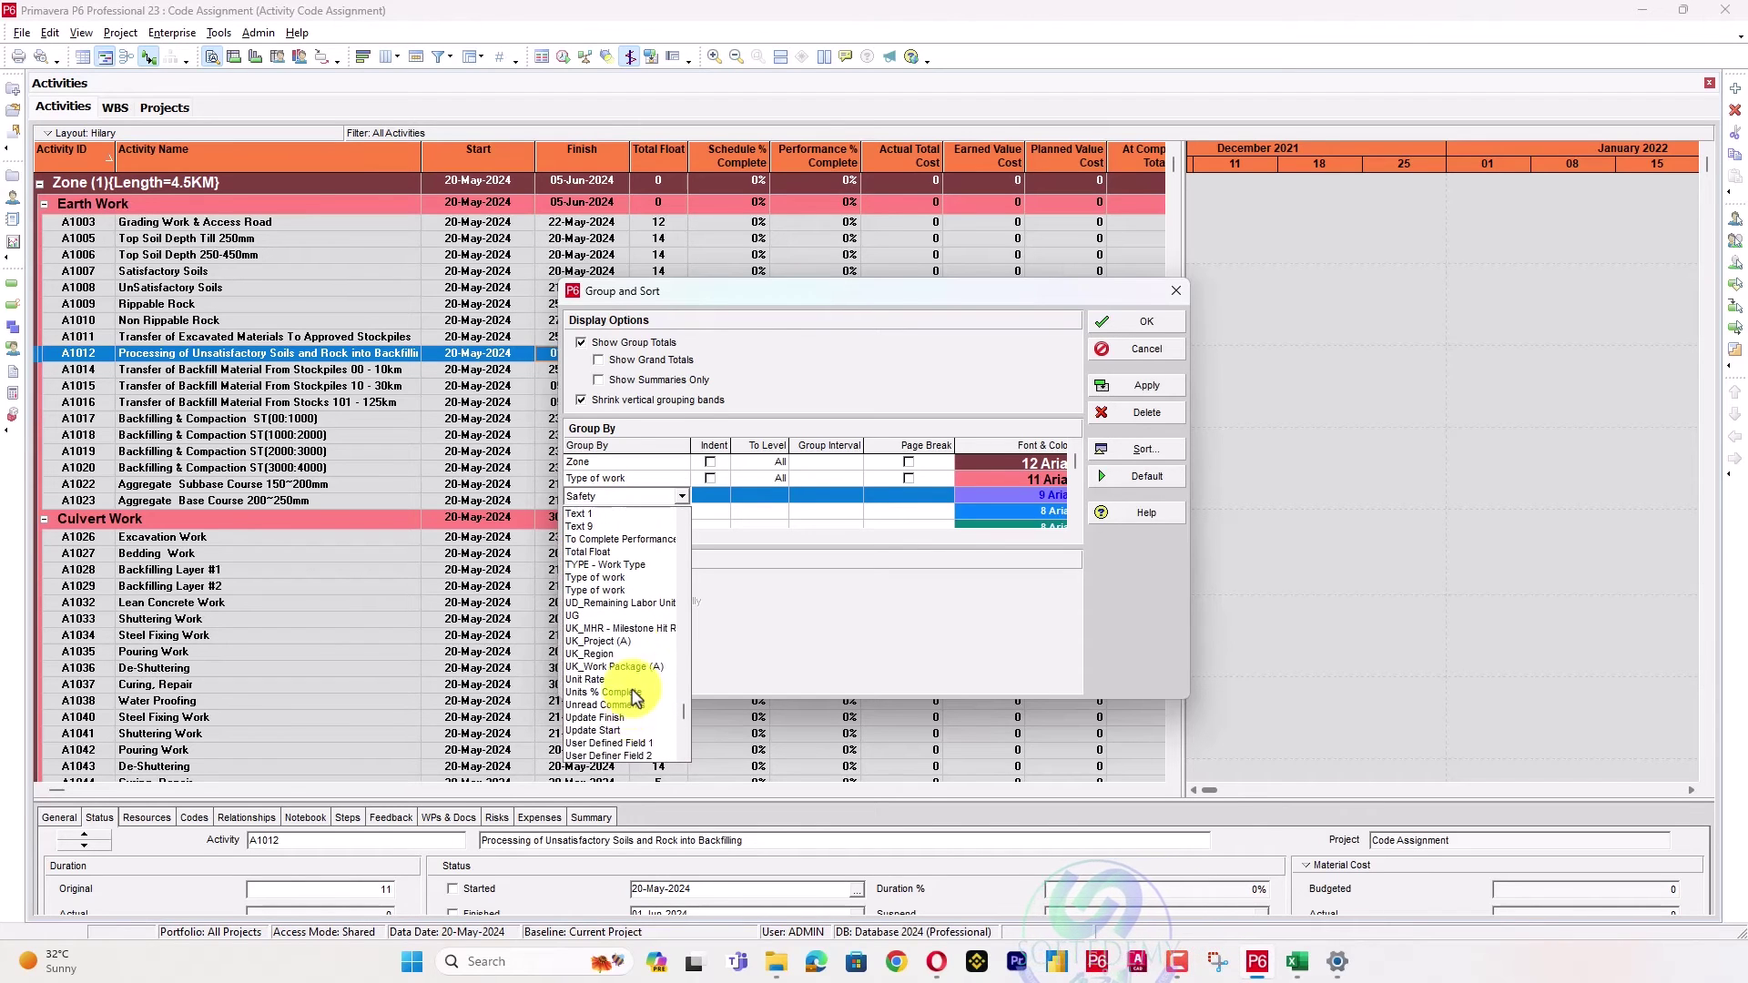
pyautogui.scroll(2, 634, 696)
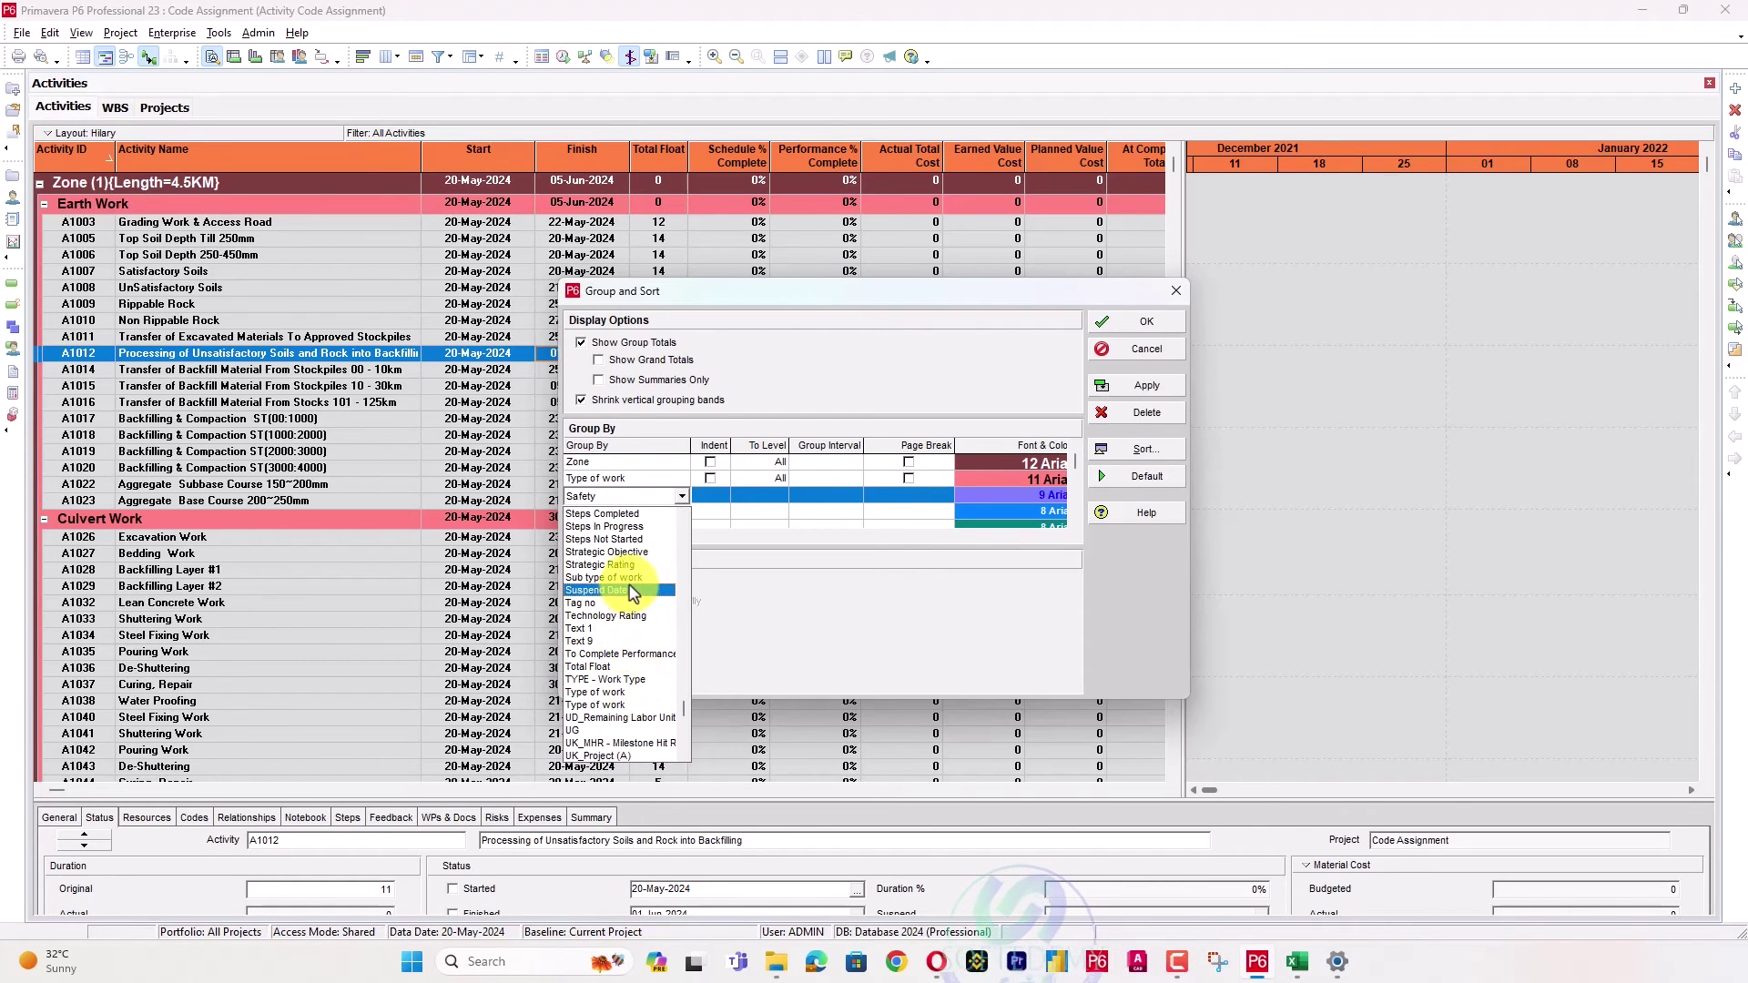
pyautogui.click(634, 580)
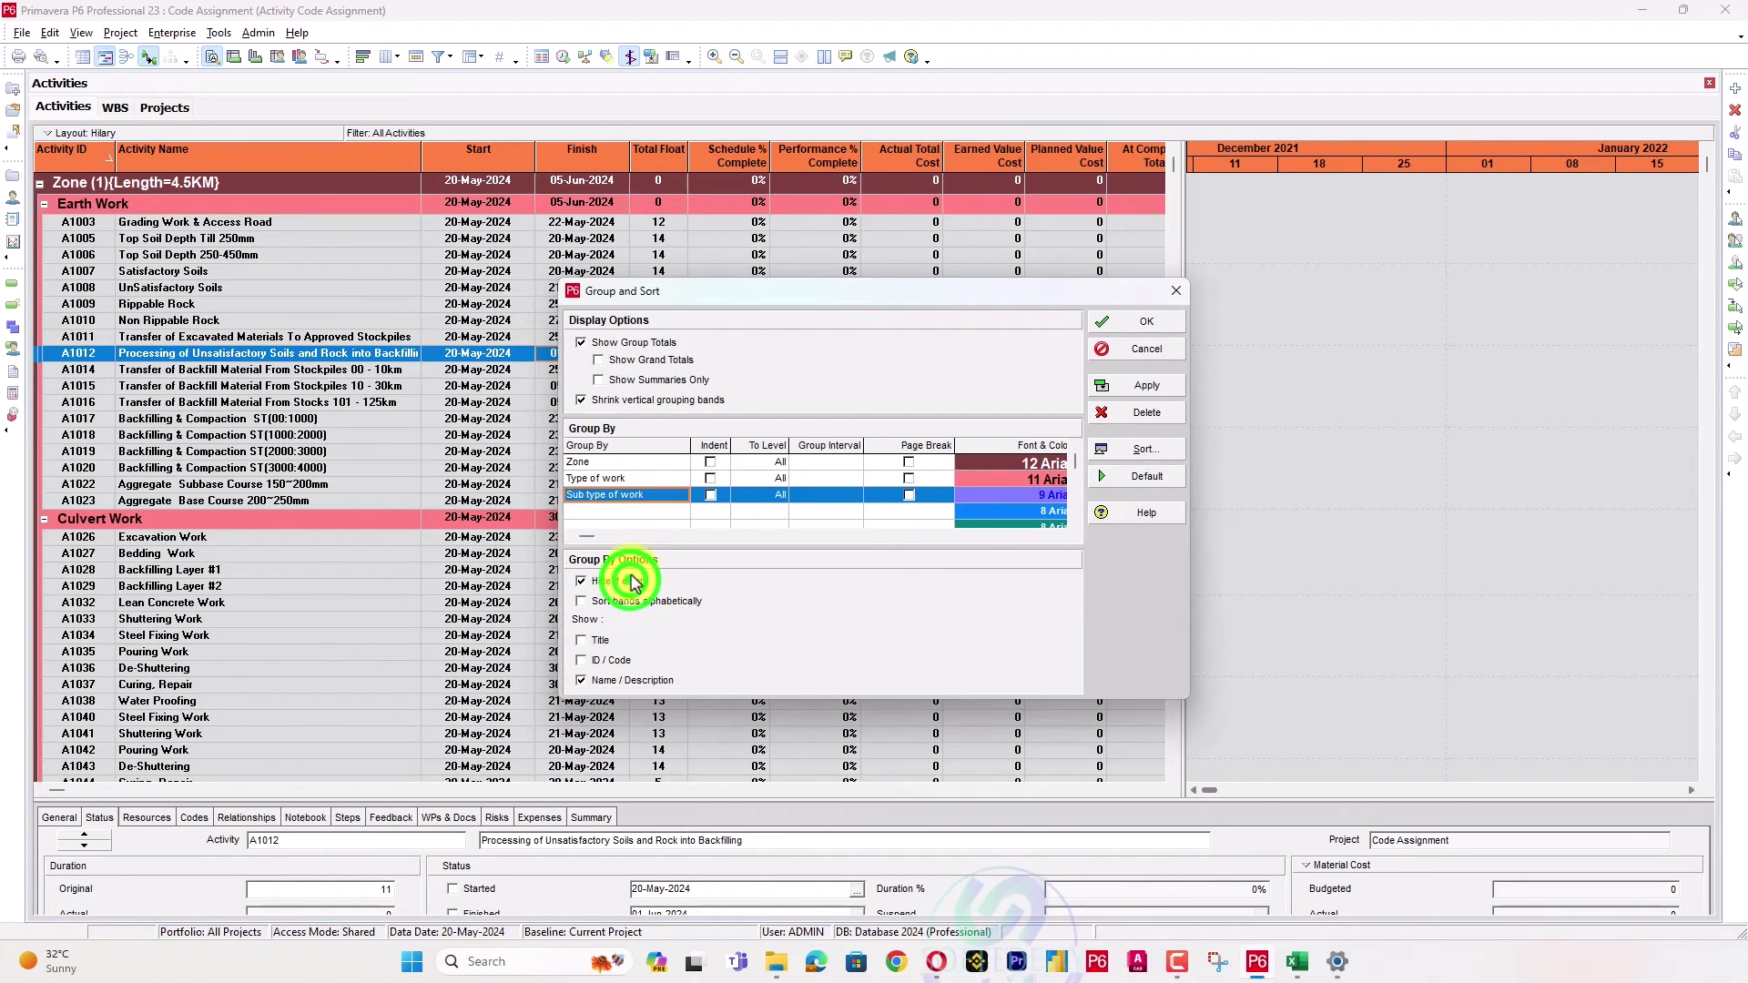
pyautogui.click(711, 495)
pyautogui.click(1158, 387)
pyautogui.click(1158, 320)
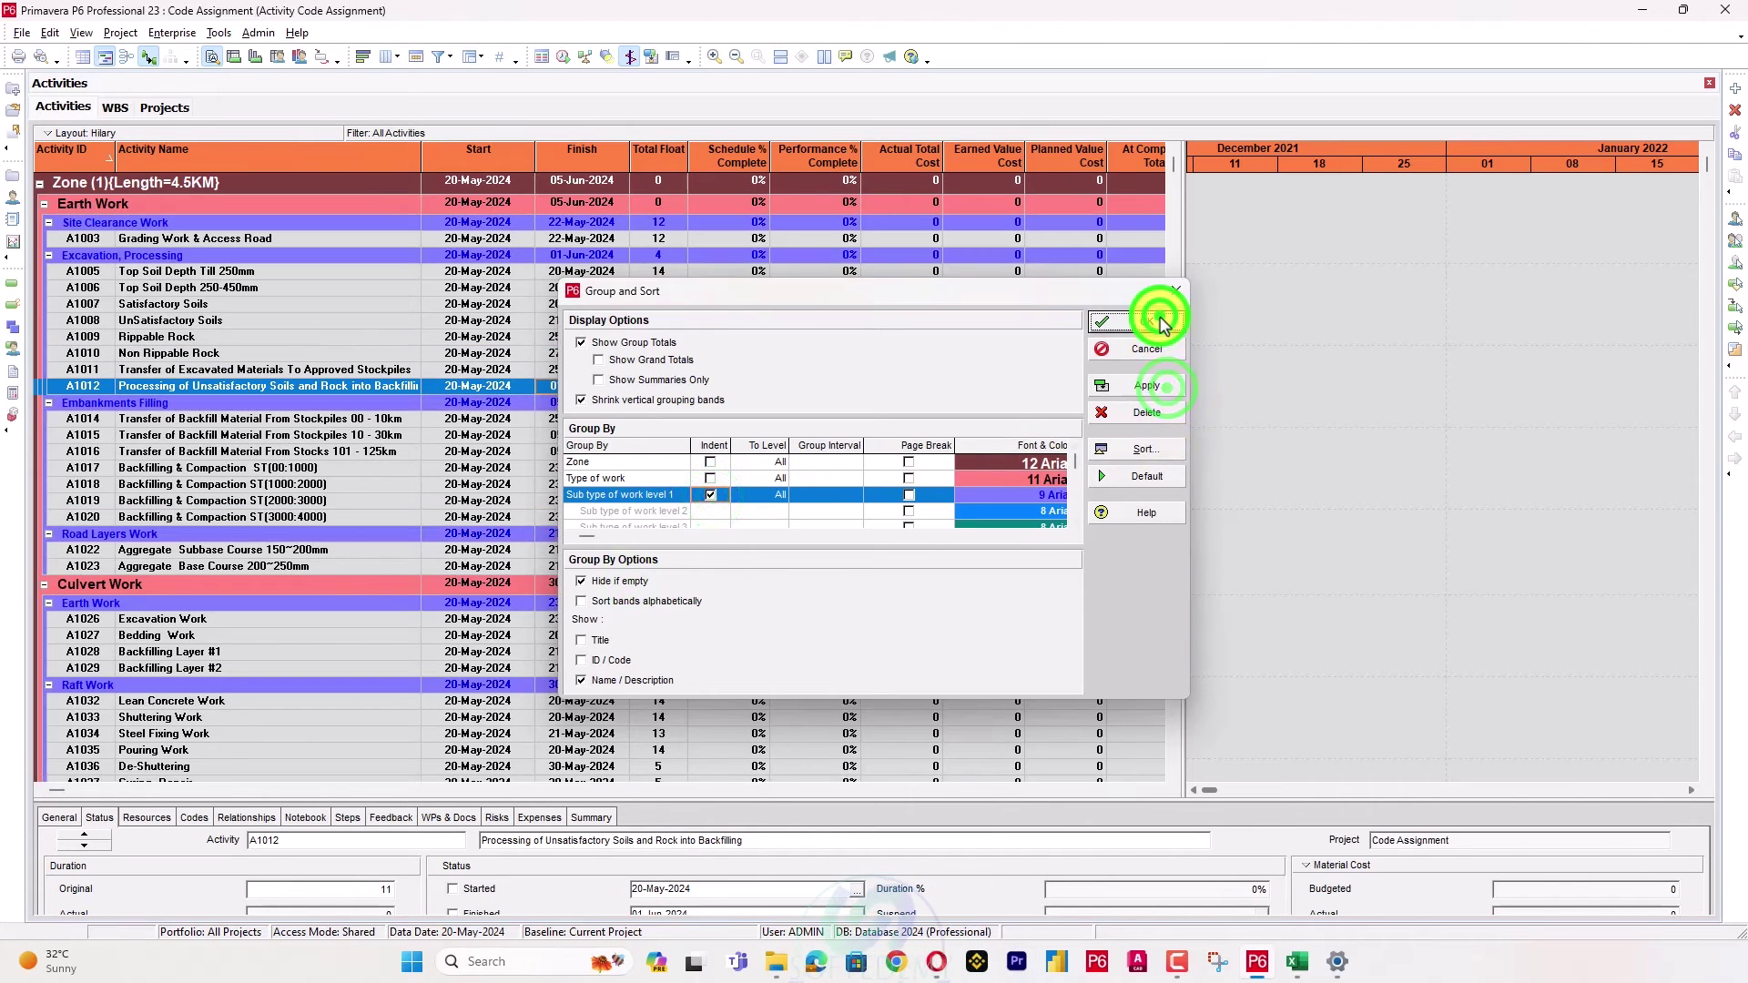
# Review the activities under their Zone, Type of work and Sub type of work bands, down to the start of Zone 2.
pyautogui.scroll(-2, 369, 539)
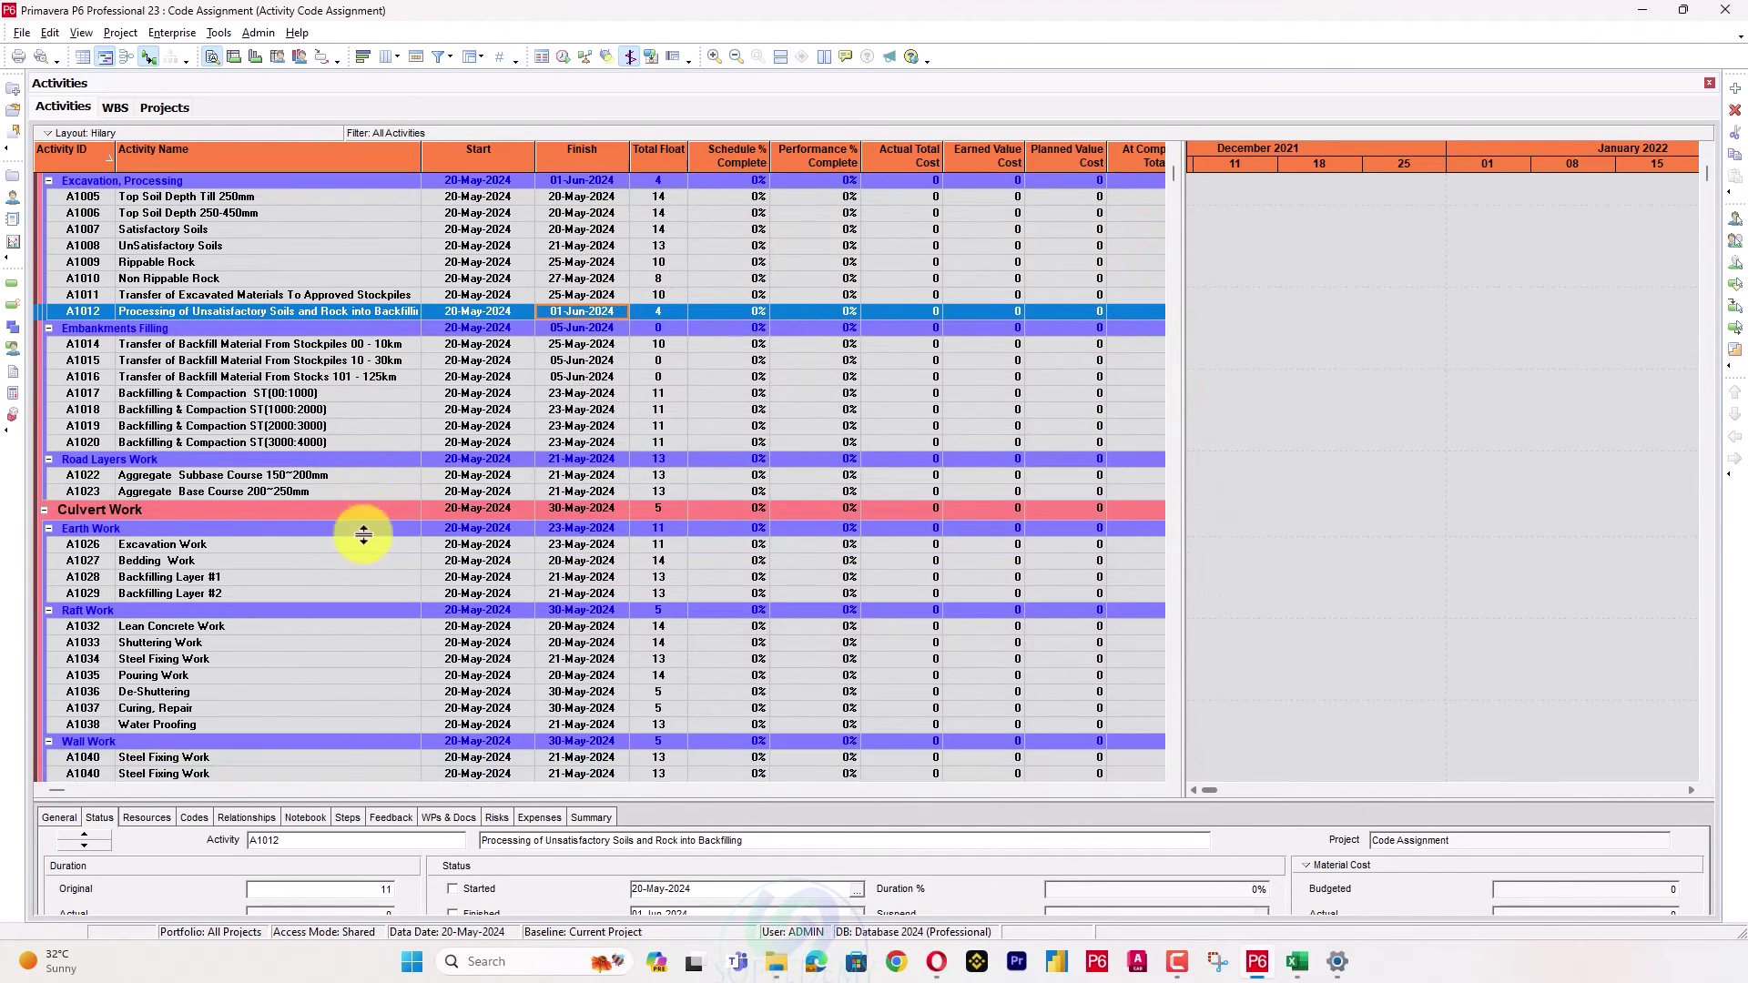
pyautogui.scroll(2, 363, 534)
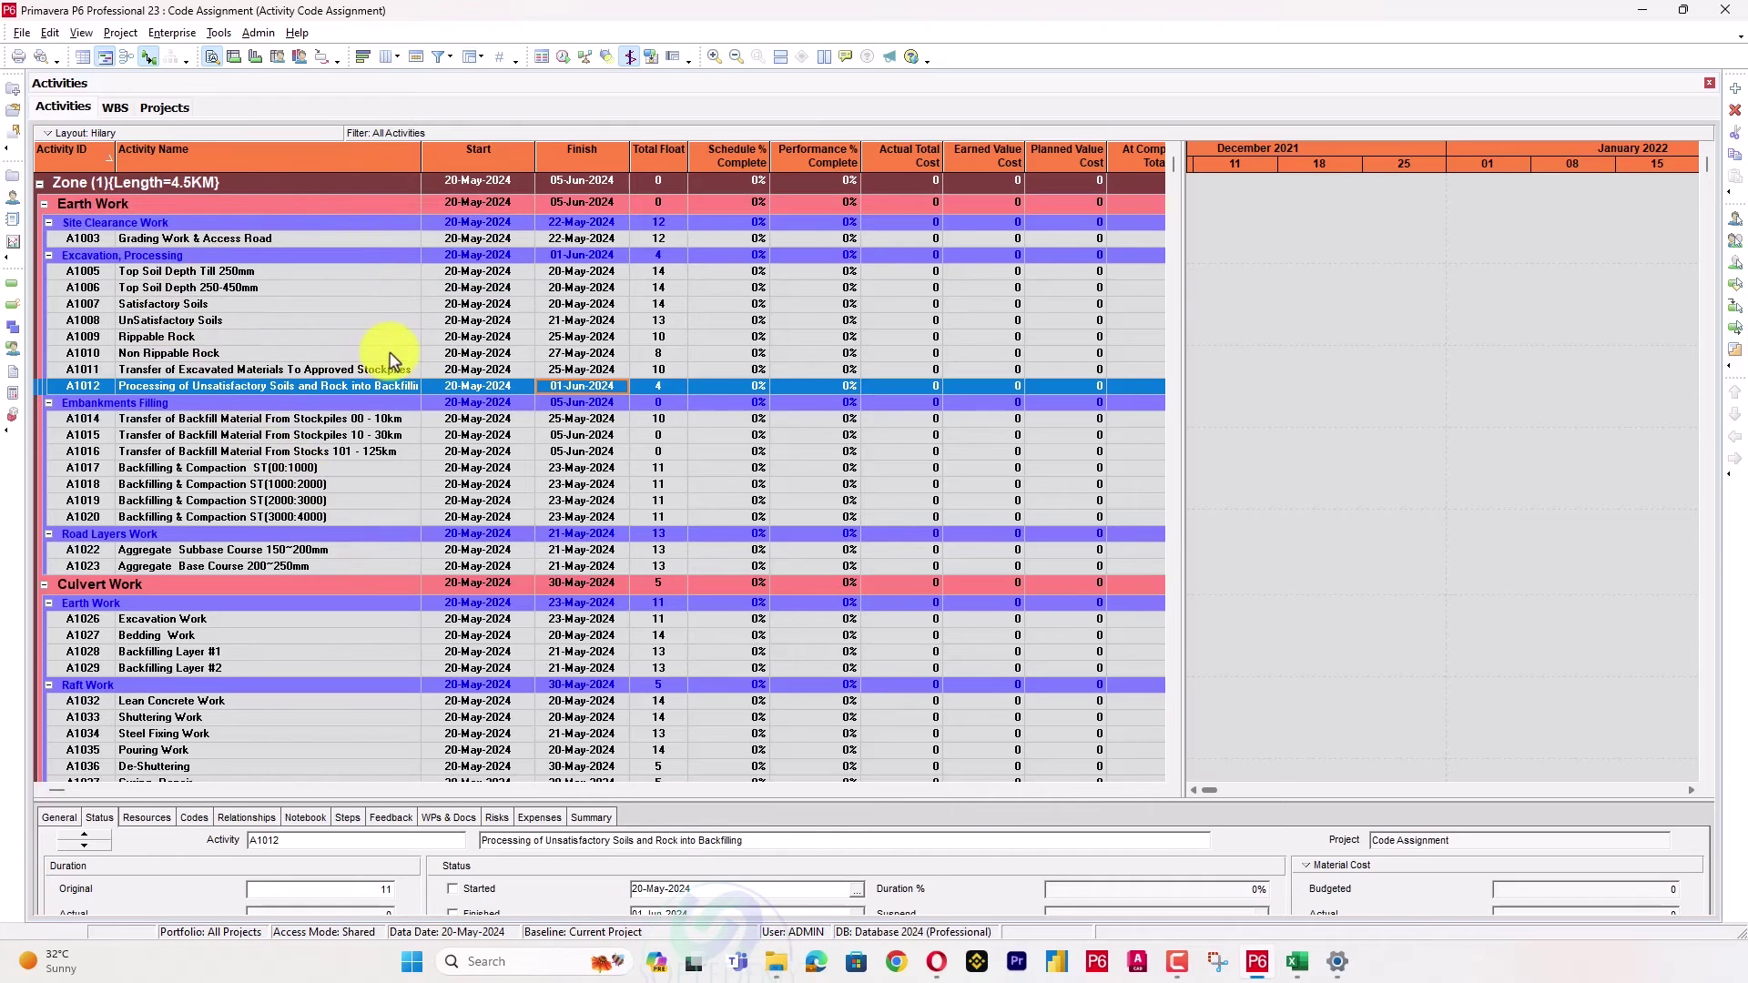
pyautogui.scroll(-6, 644, 465)
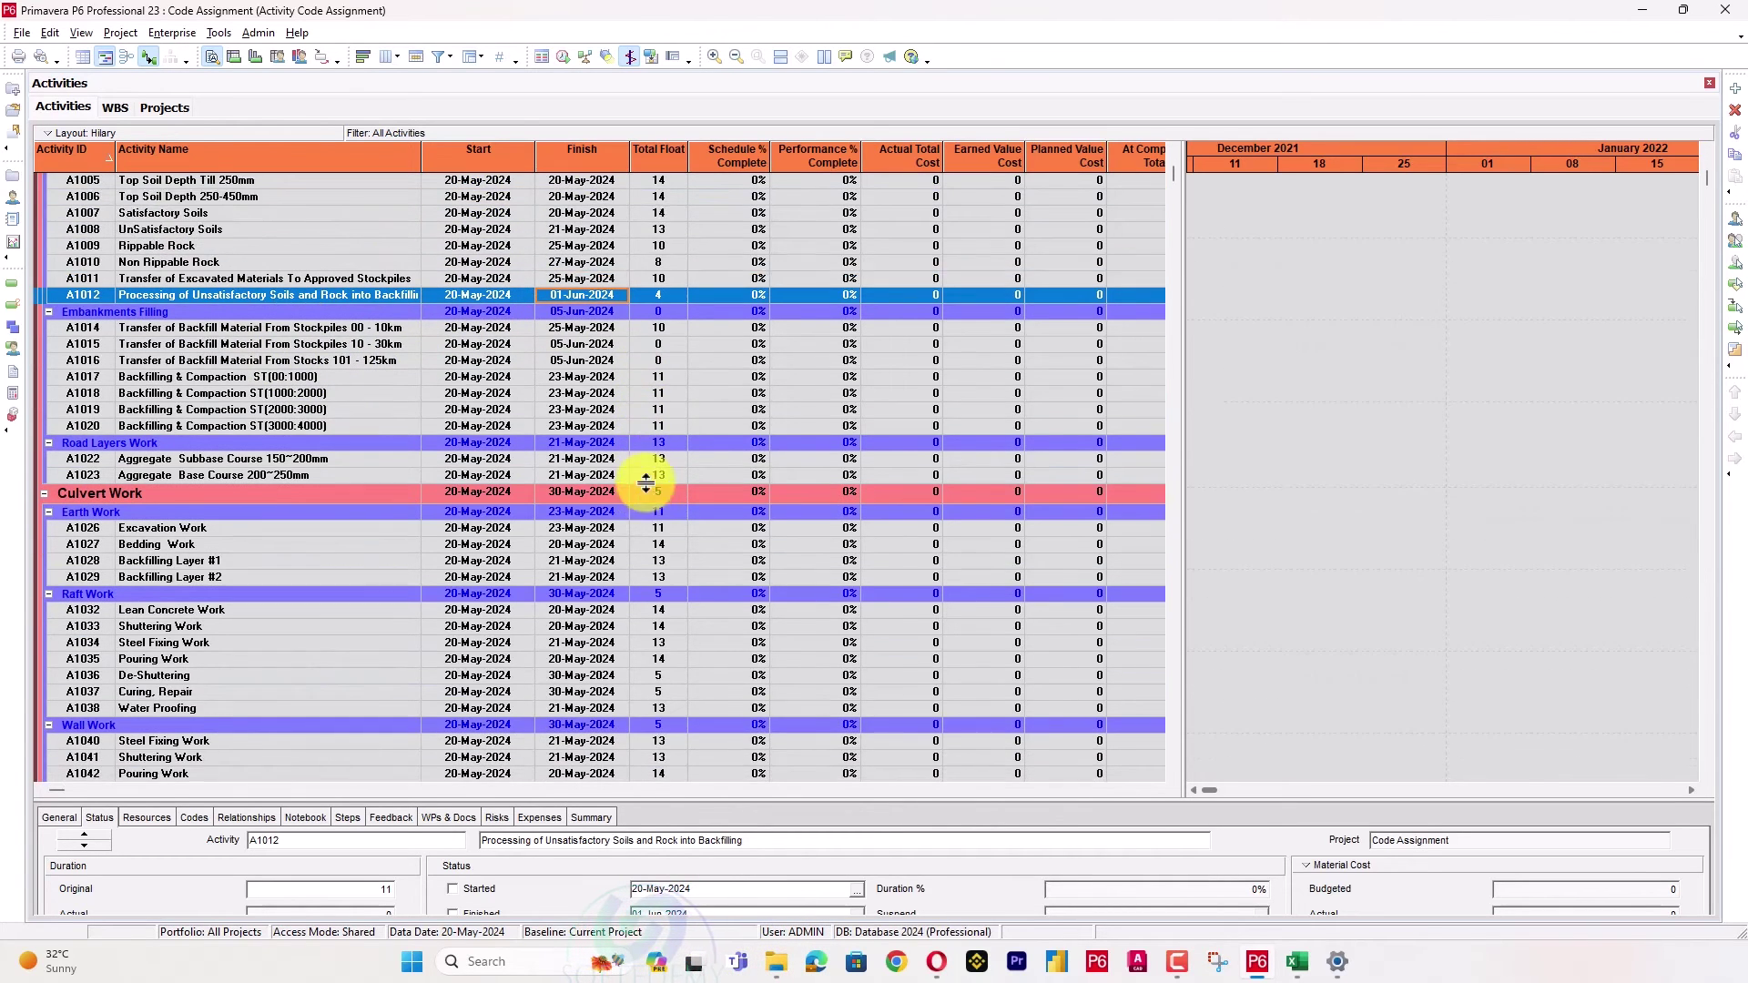
pyautogui.scroll(6, 651, 492)
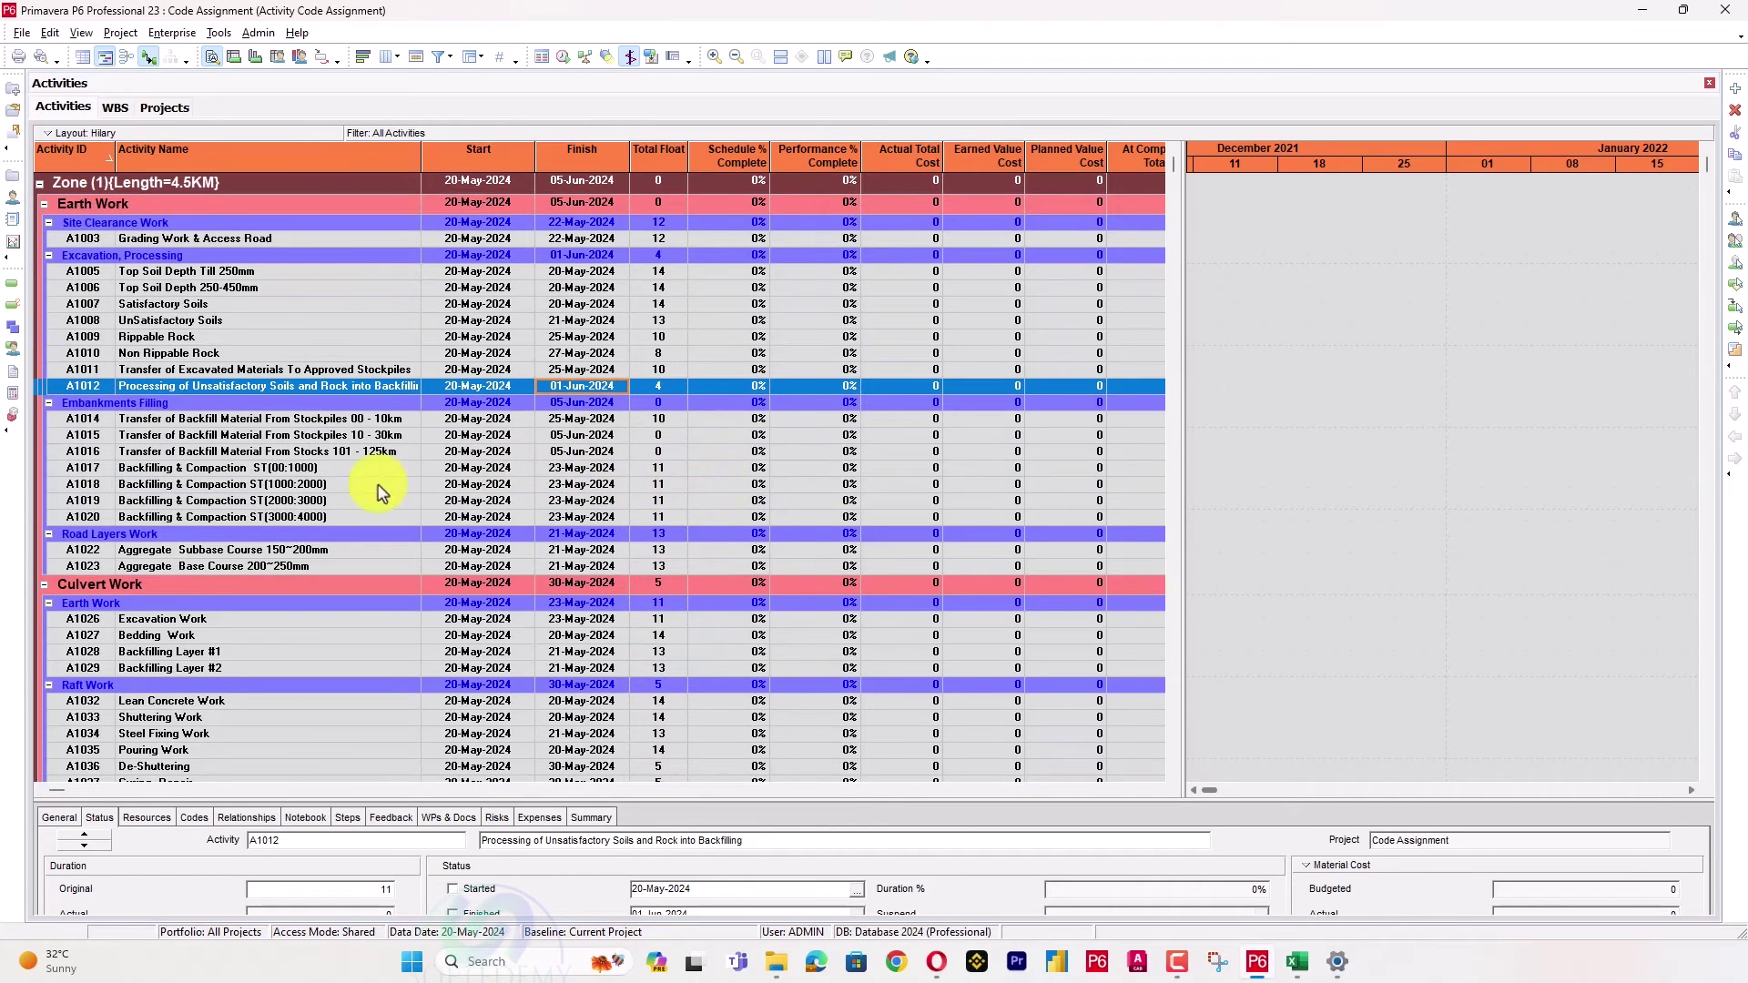
pyautogui.scroll(-9, 373, 489)
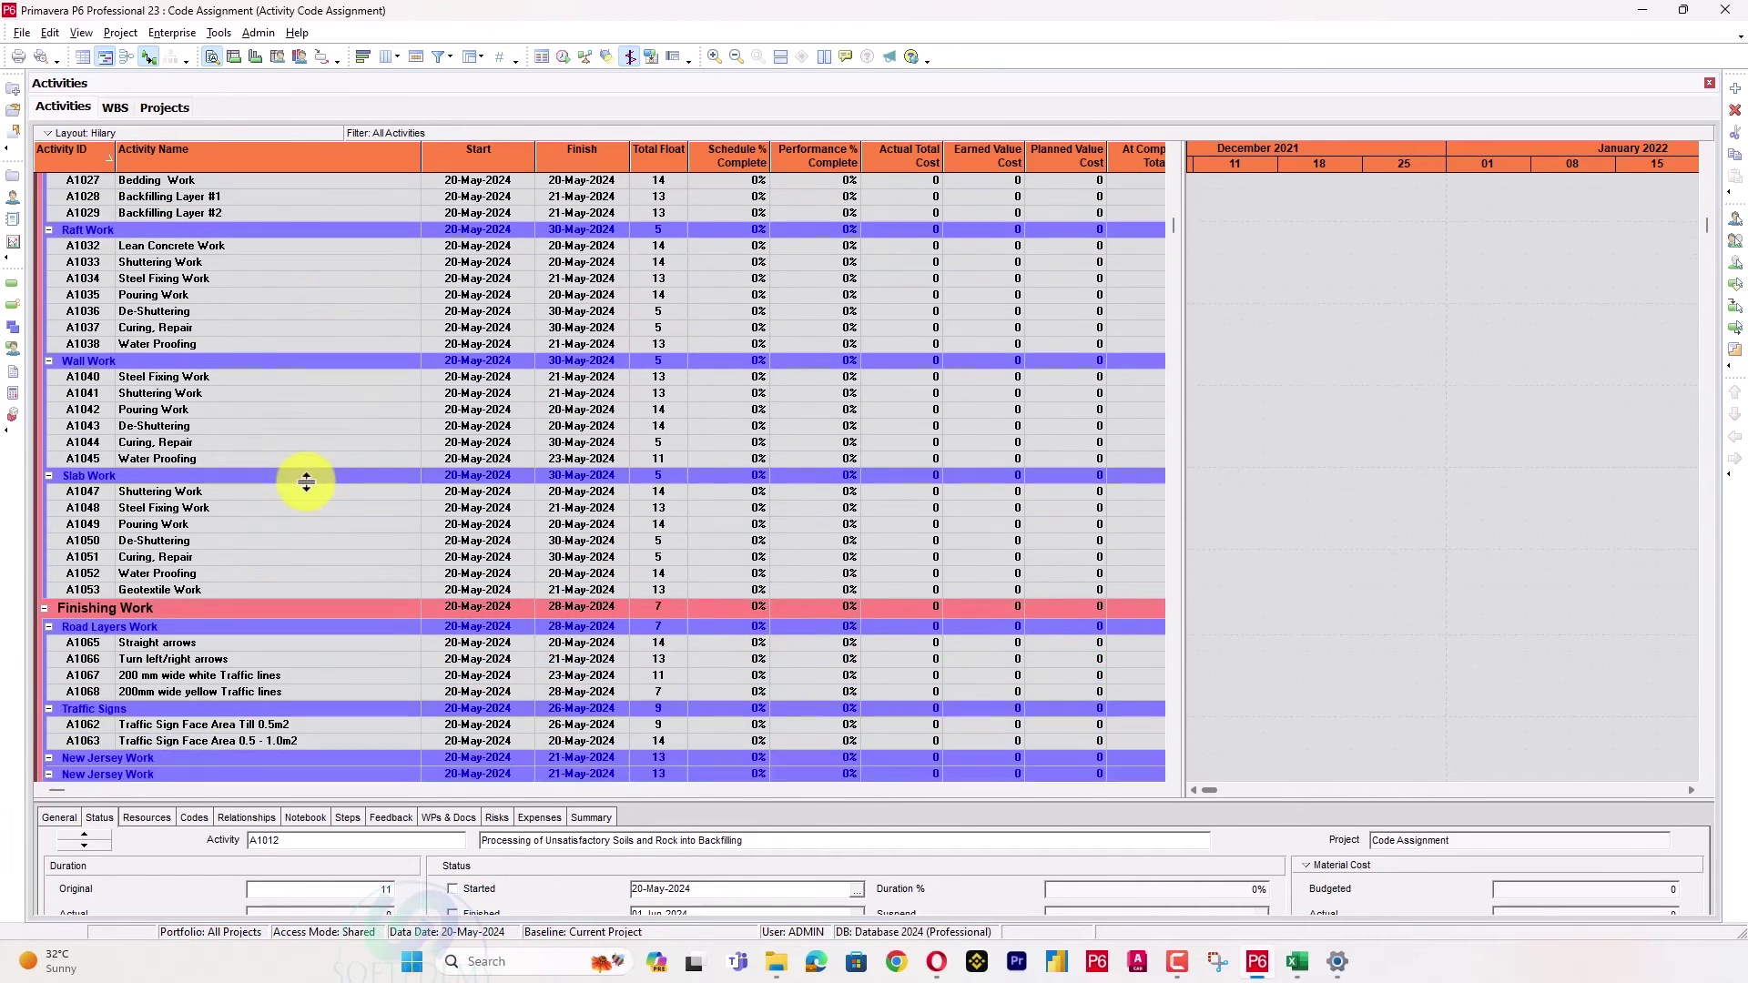
pyautogui.scroll(-4, 306, 483)
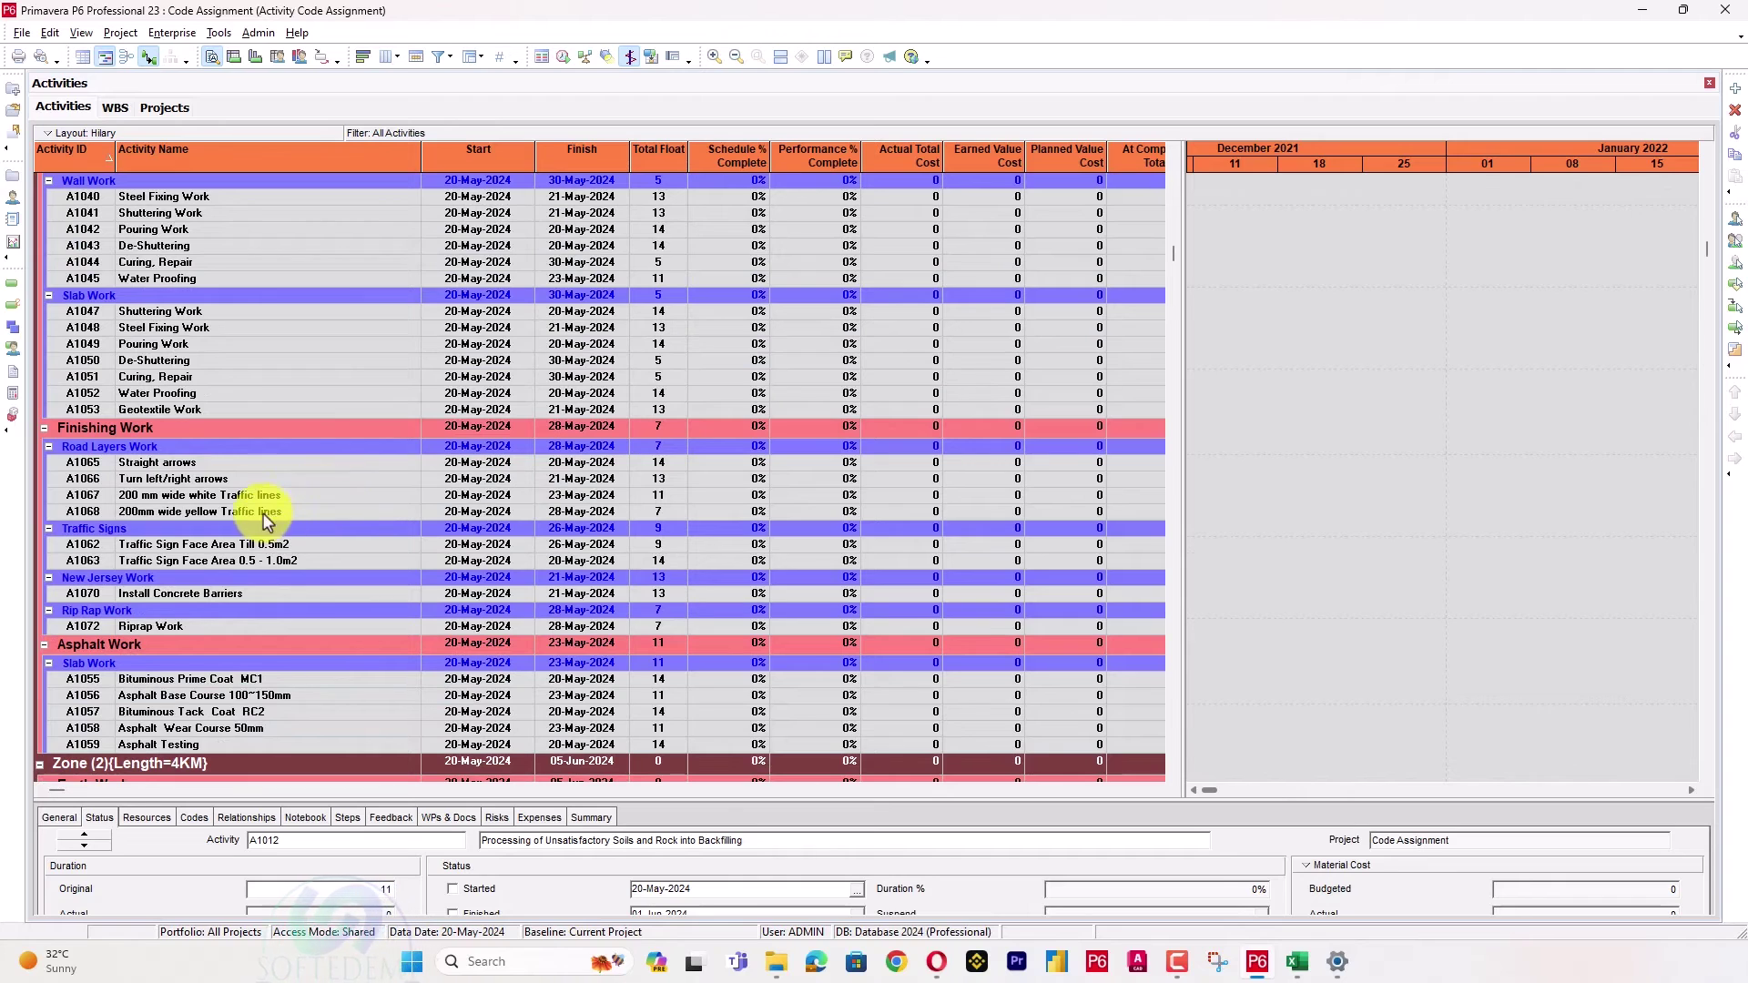
pyautogui.scroll(1, 188, 514)
# Collapse all grouping bands, and expand Zone (2) to show its types of work.
pyautogui.rightClick(219, 481)
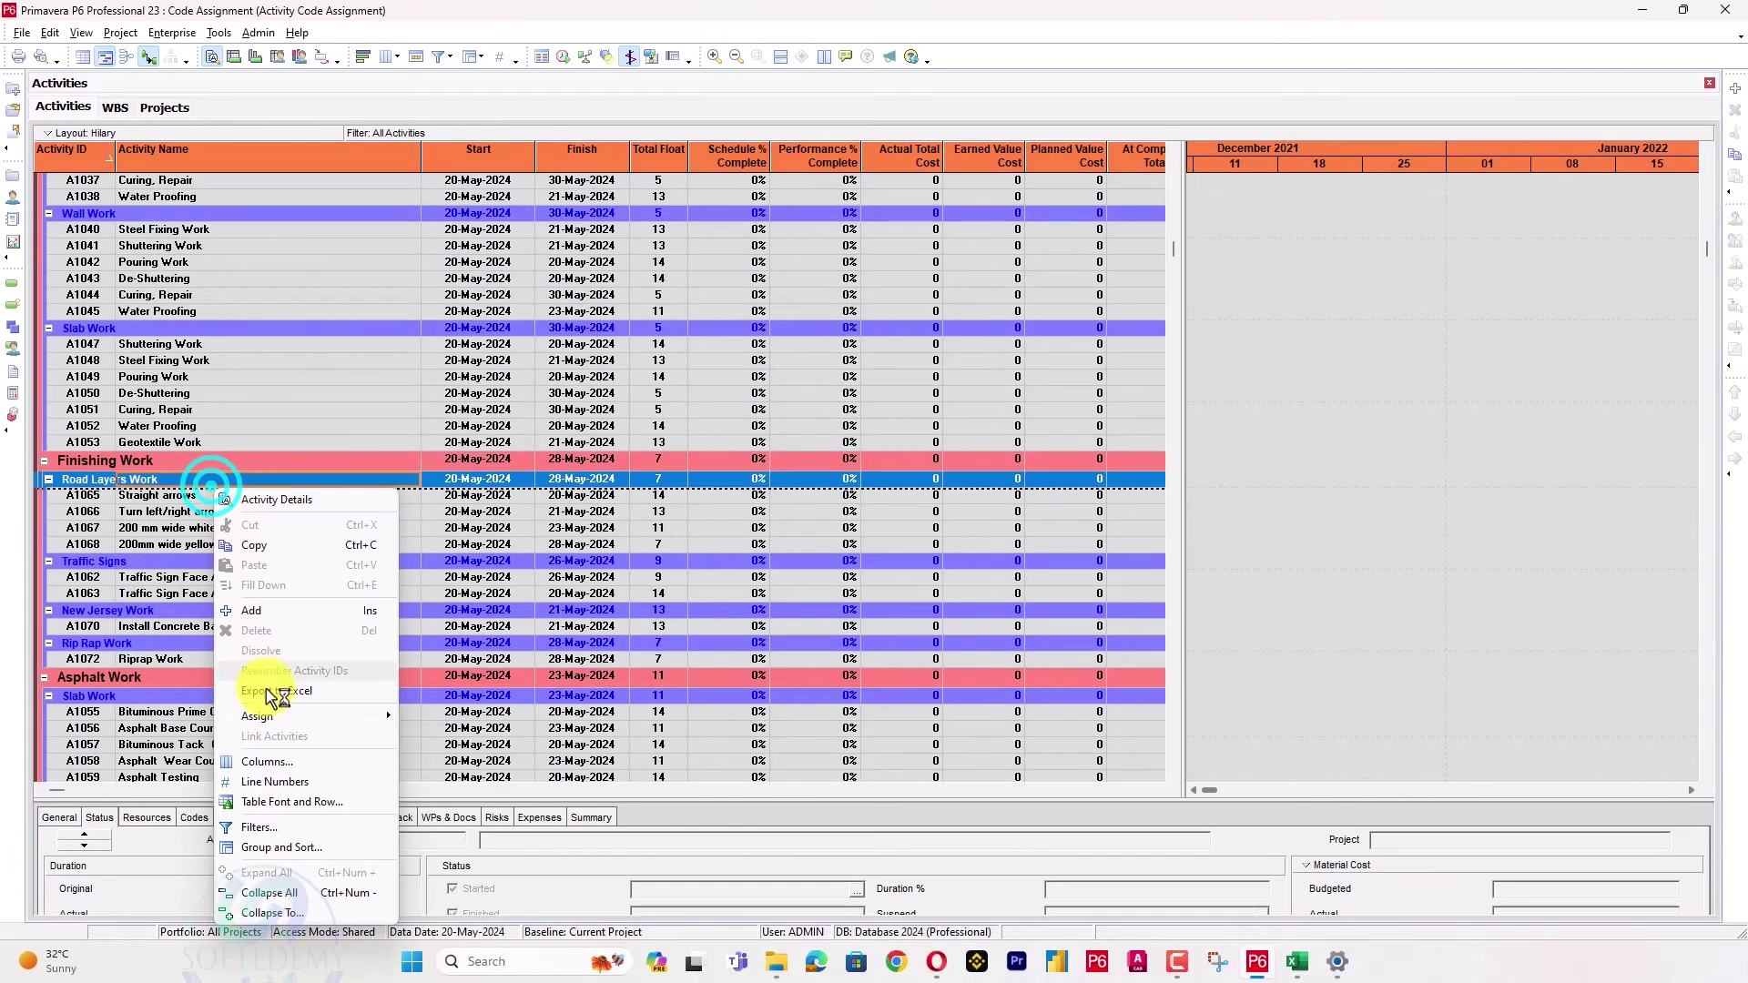
pyautogui.click(313, 893)
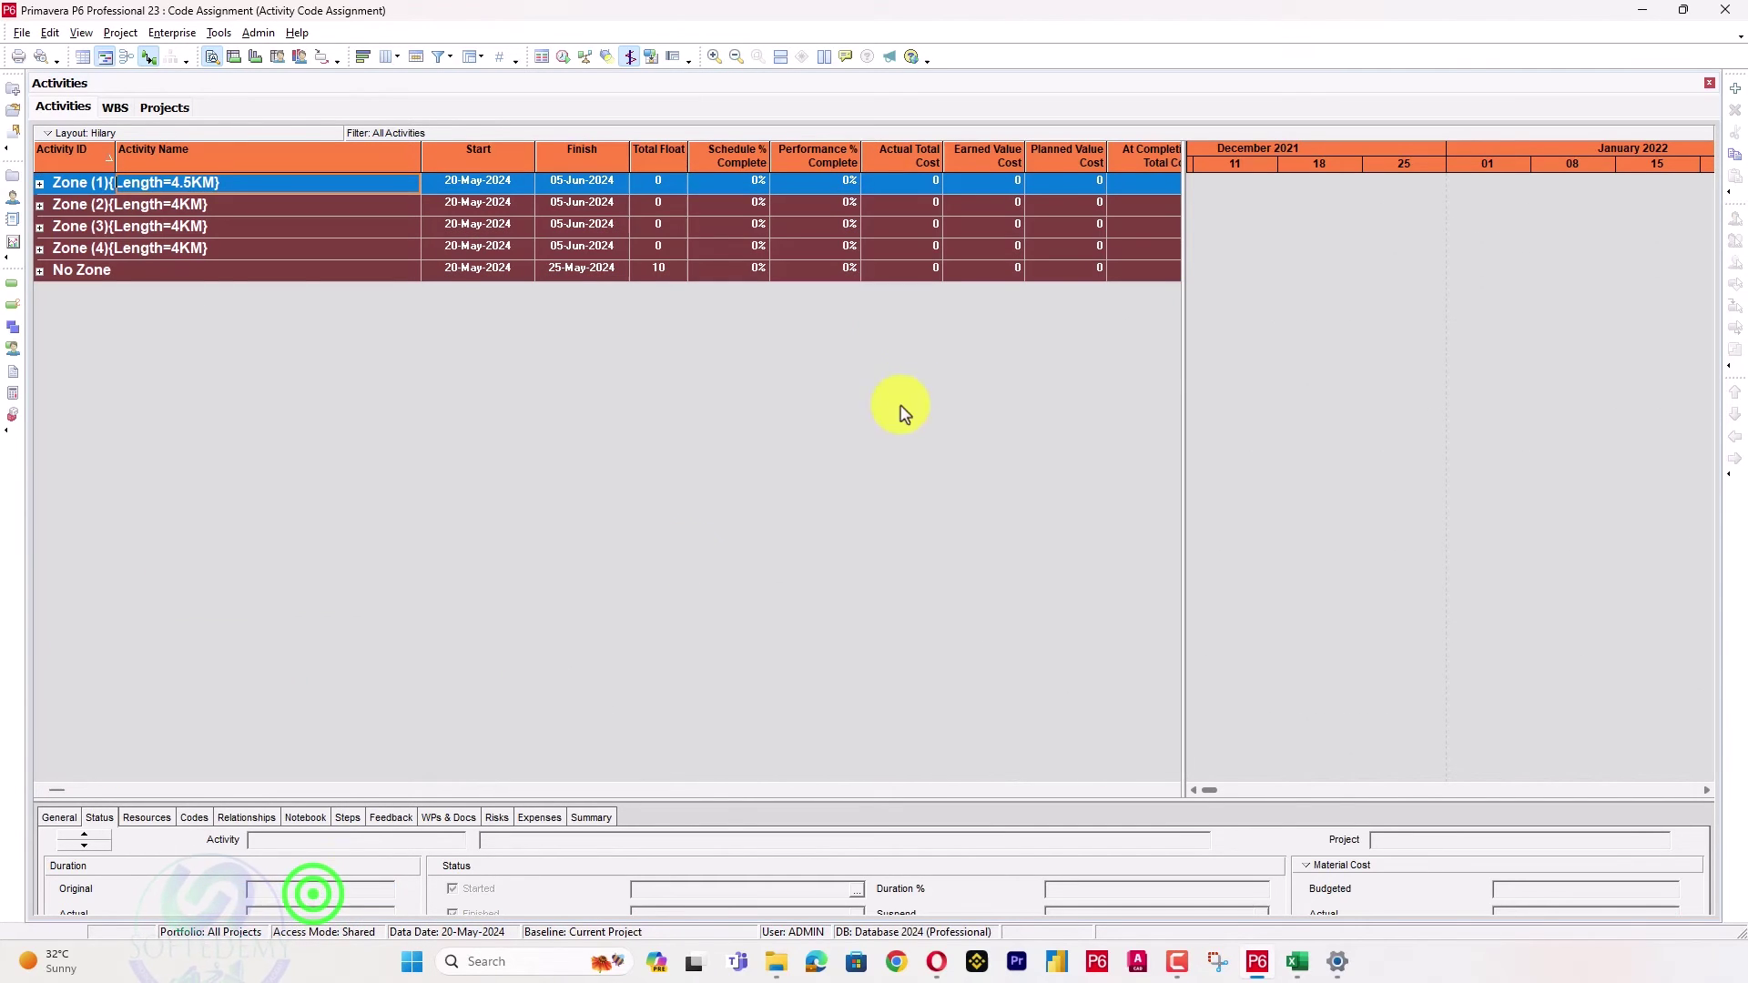
pyautogui.click(39, 205)
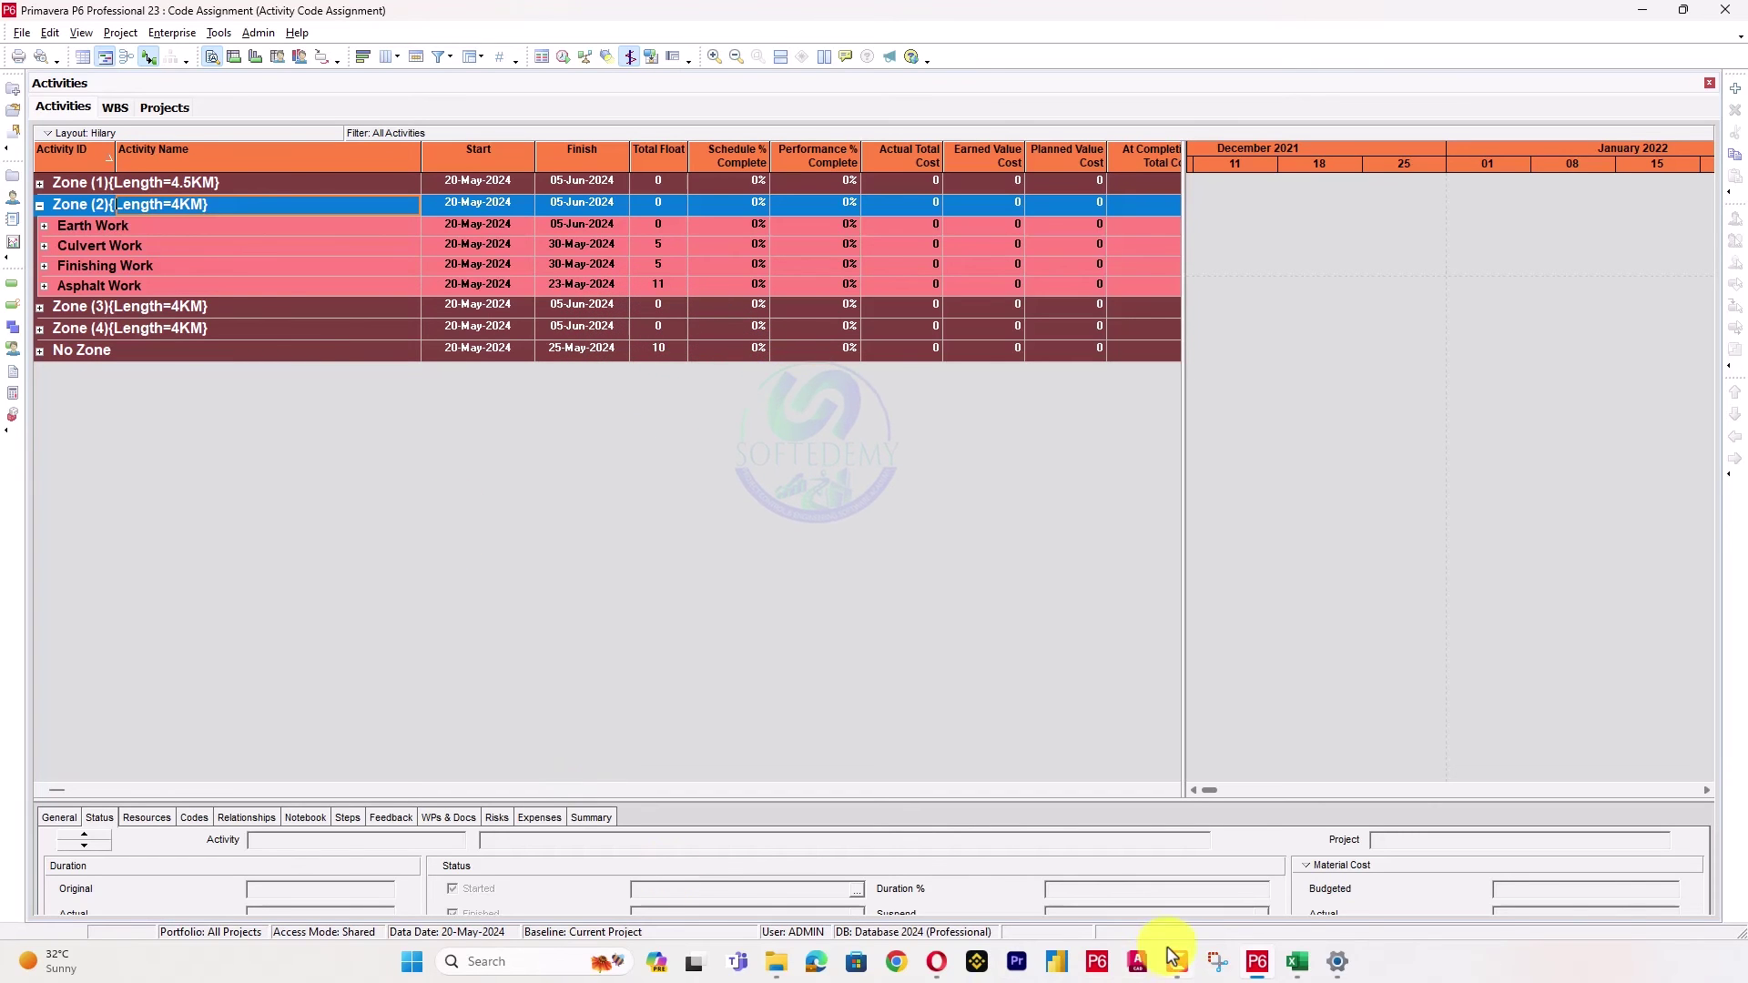
# Switch to the Code Assignment-Activities workbook in Excel and highlight the Activity IDs in A3:A34 of the TASK sheet.
pyautogui.click(1297, 962)
pyautogui.click(1387, 837)
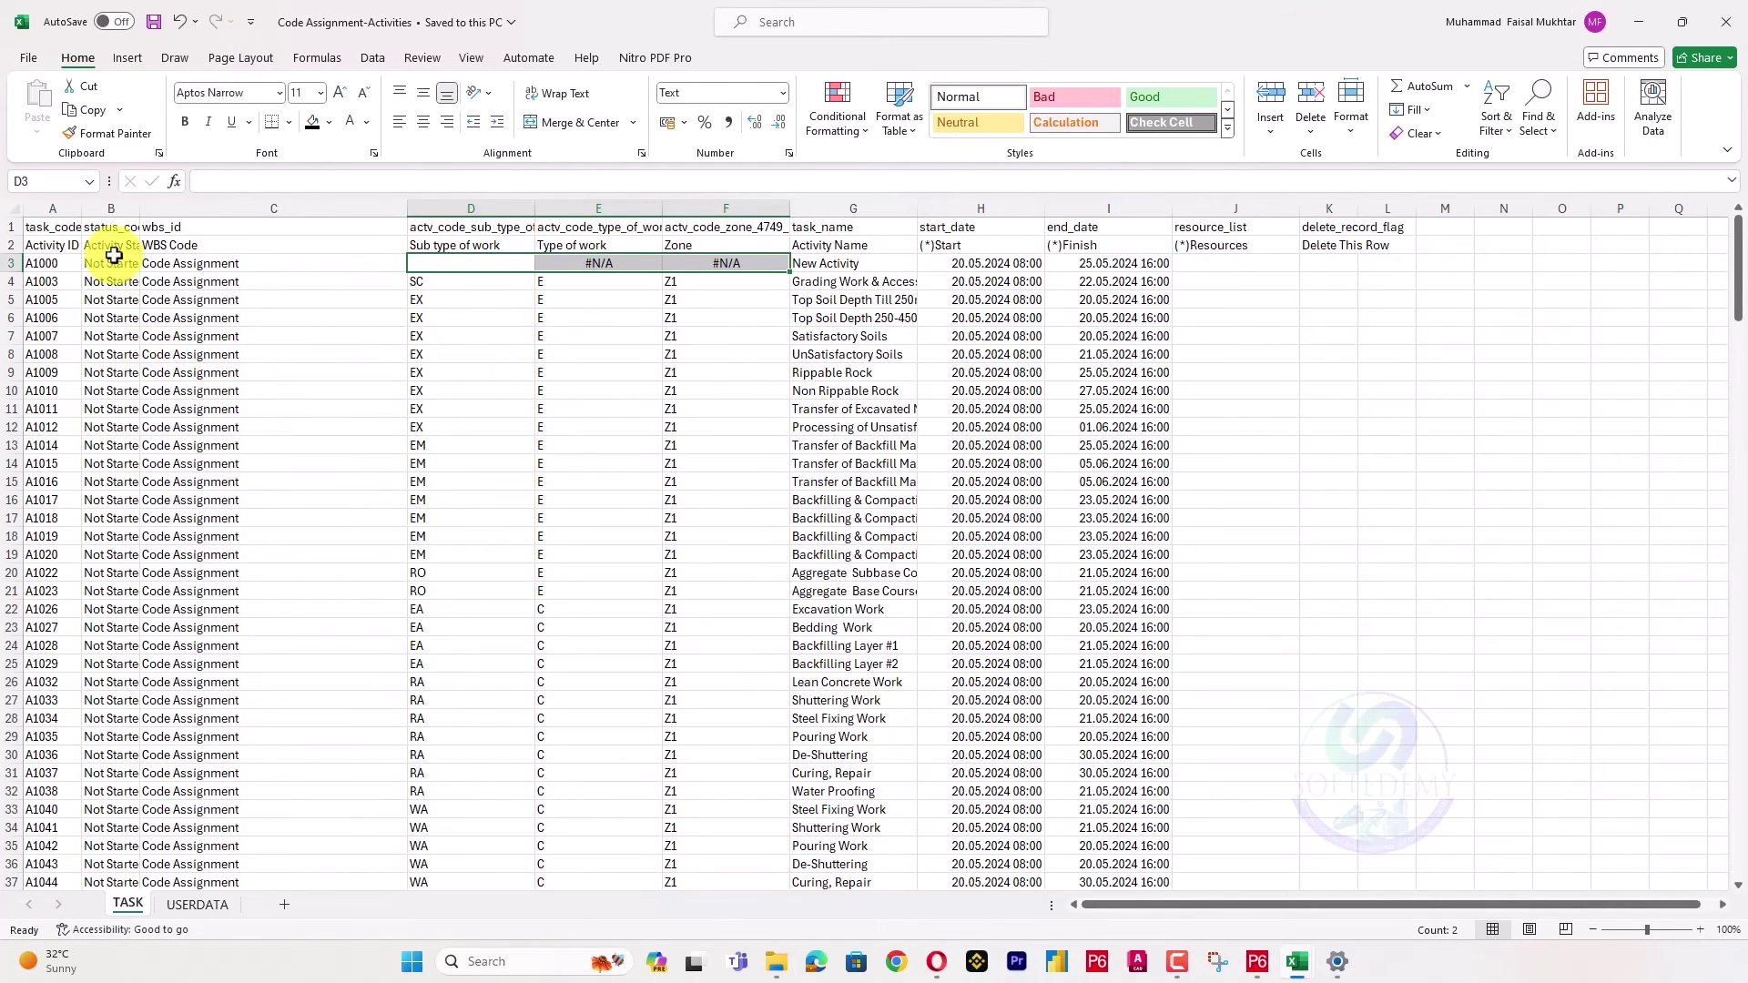
pyautogui.moveTo(39, 262); pyautogui.dragTo(27, 826)
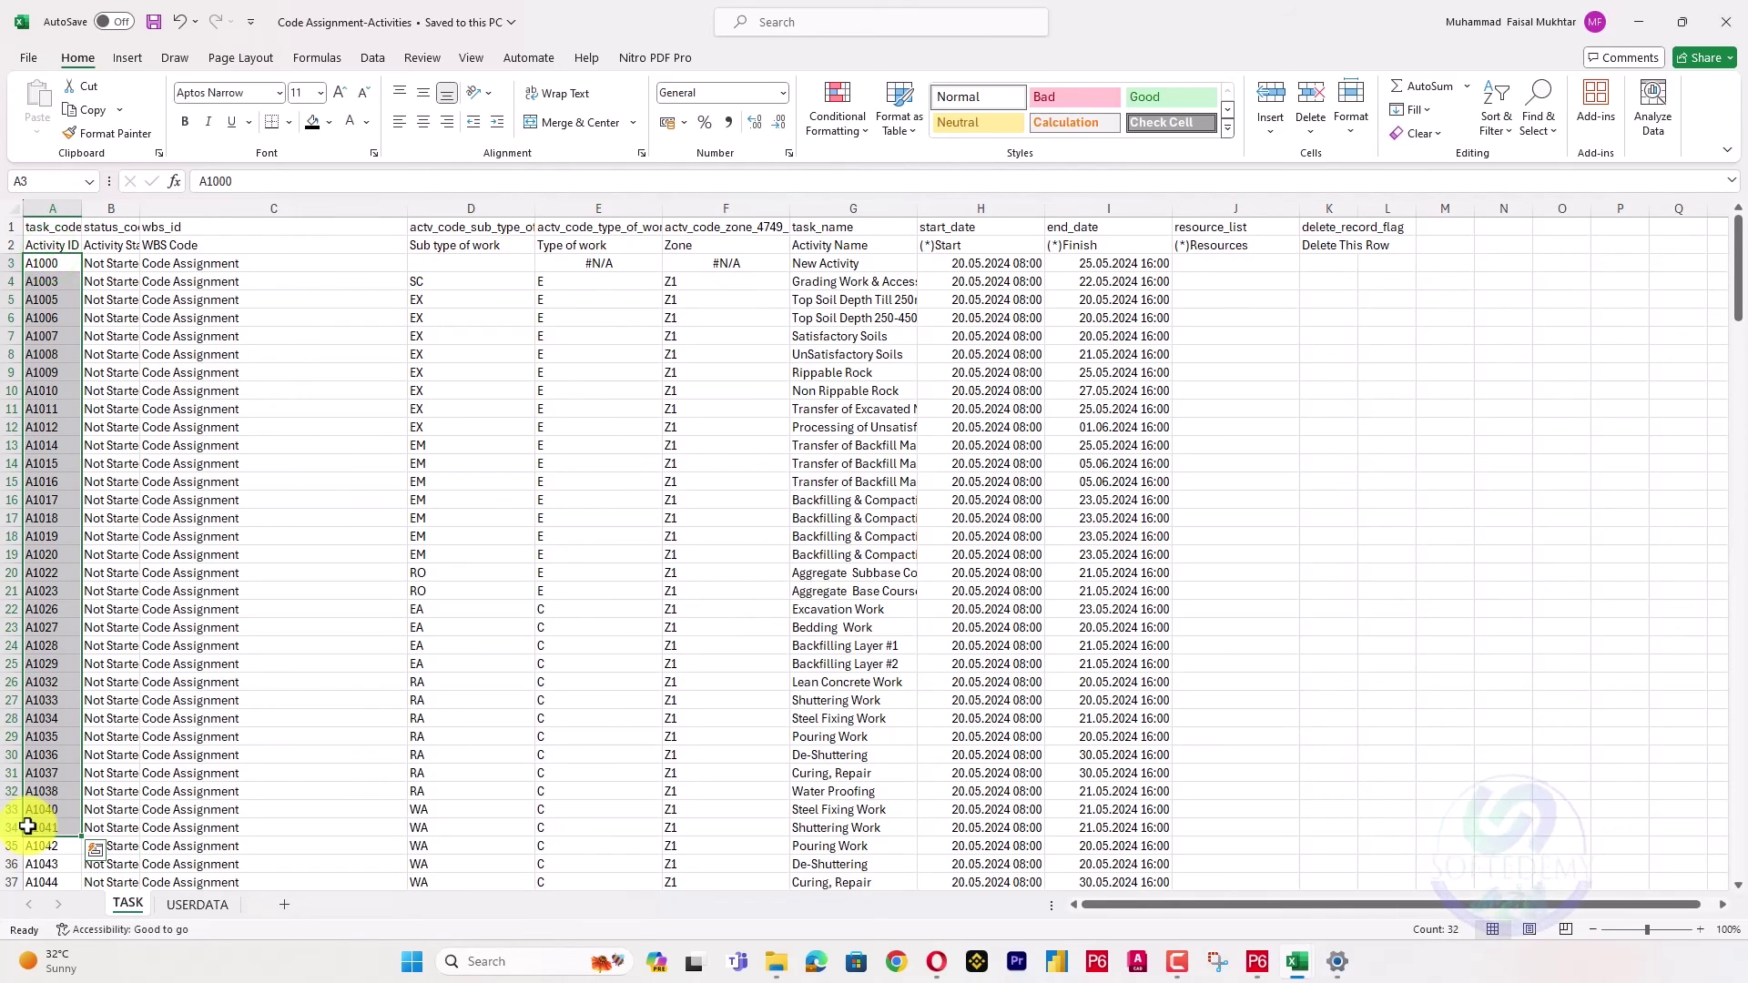